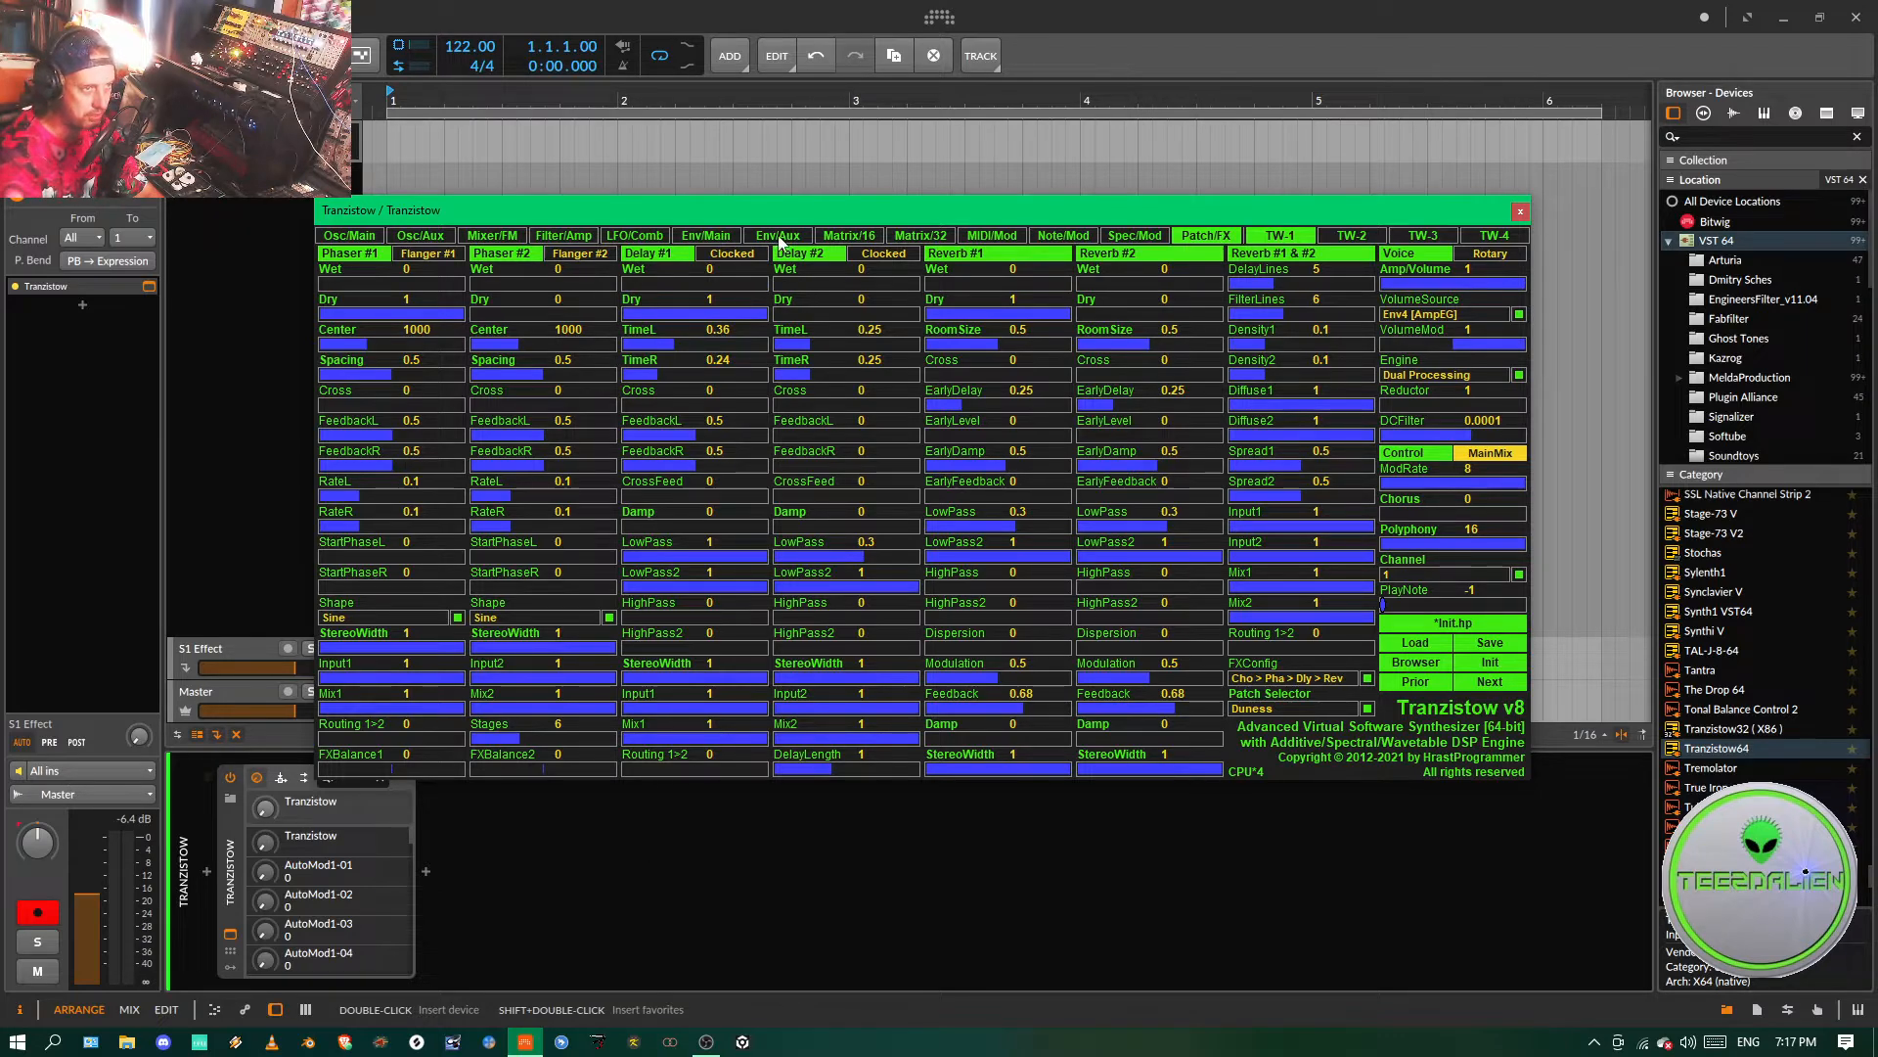
- Reposition the Tranzistow plugin window over the arrangement and show its auxiliary oscillator settings
drag(783, 213, 801, 349)
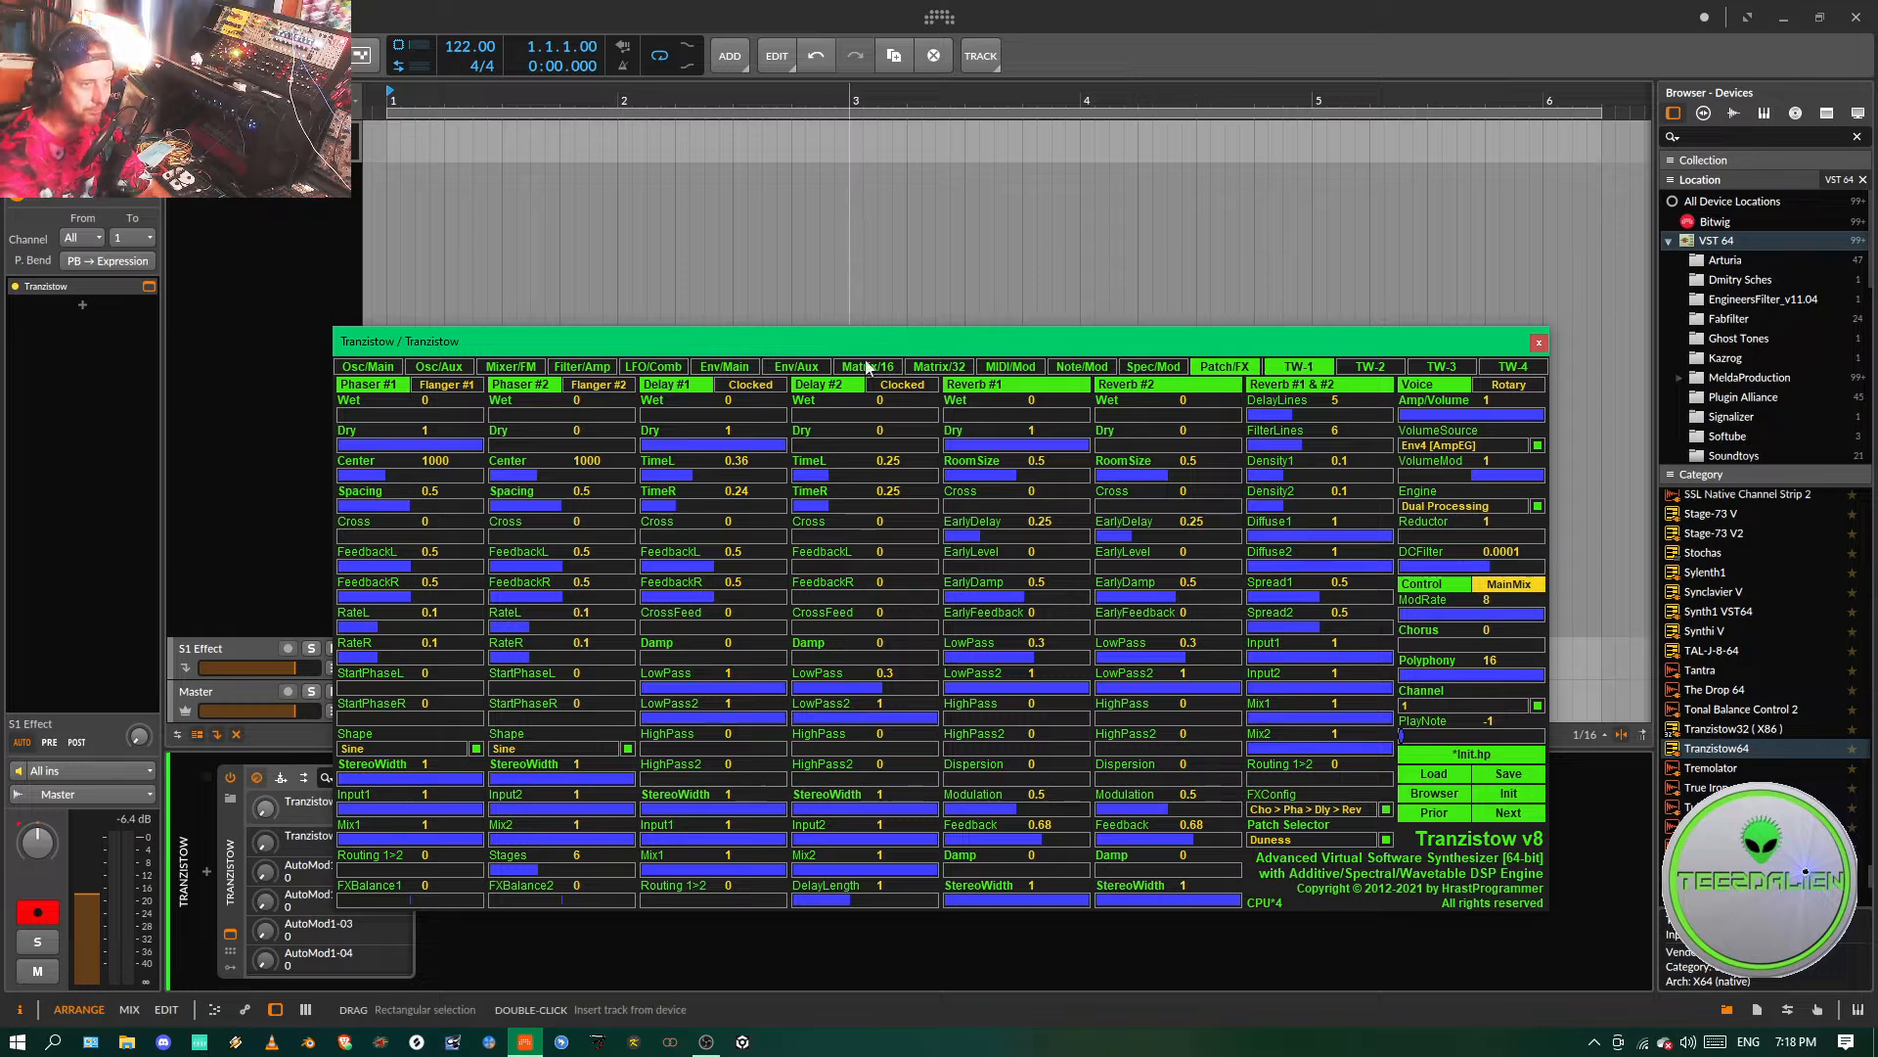
mouse_move(887, 337)
mouse_down()
mouse_move(883, 192)
mouse_move(900, 323)
mouse_up()
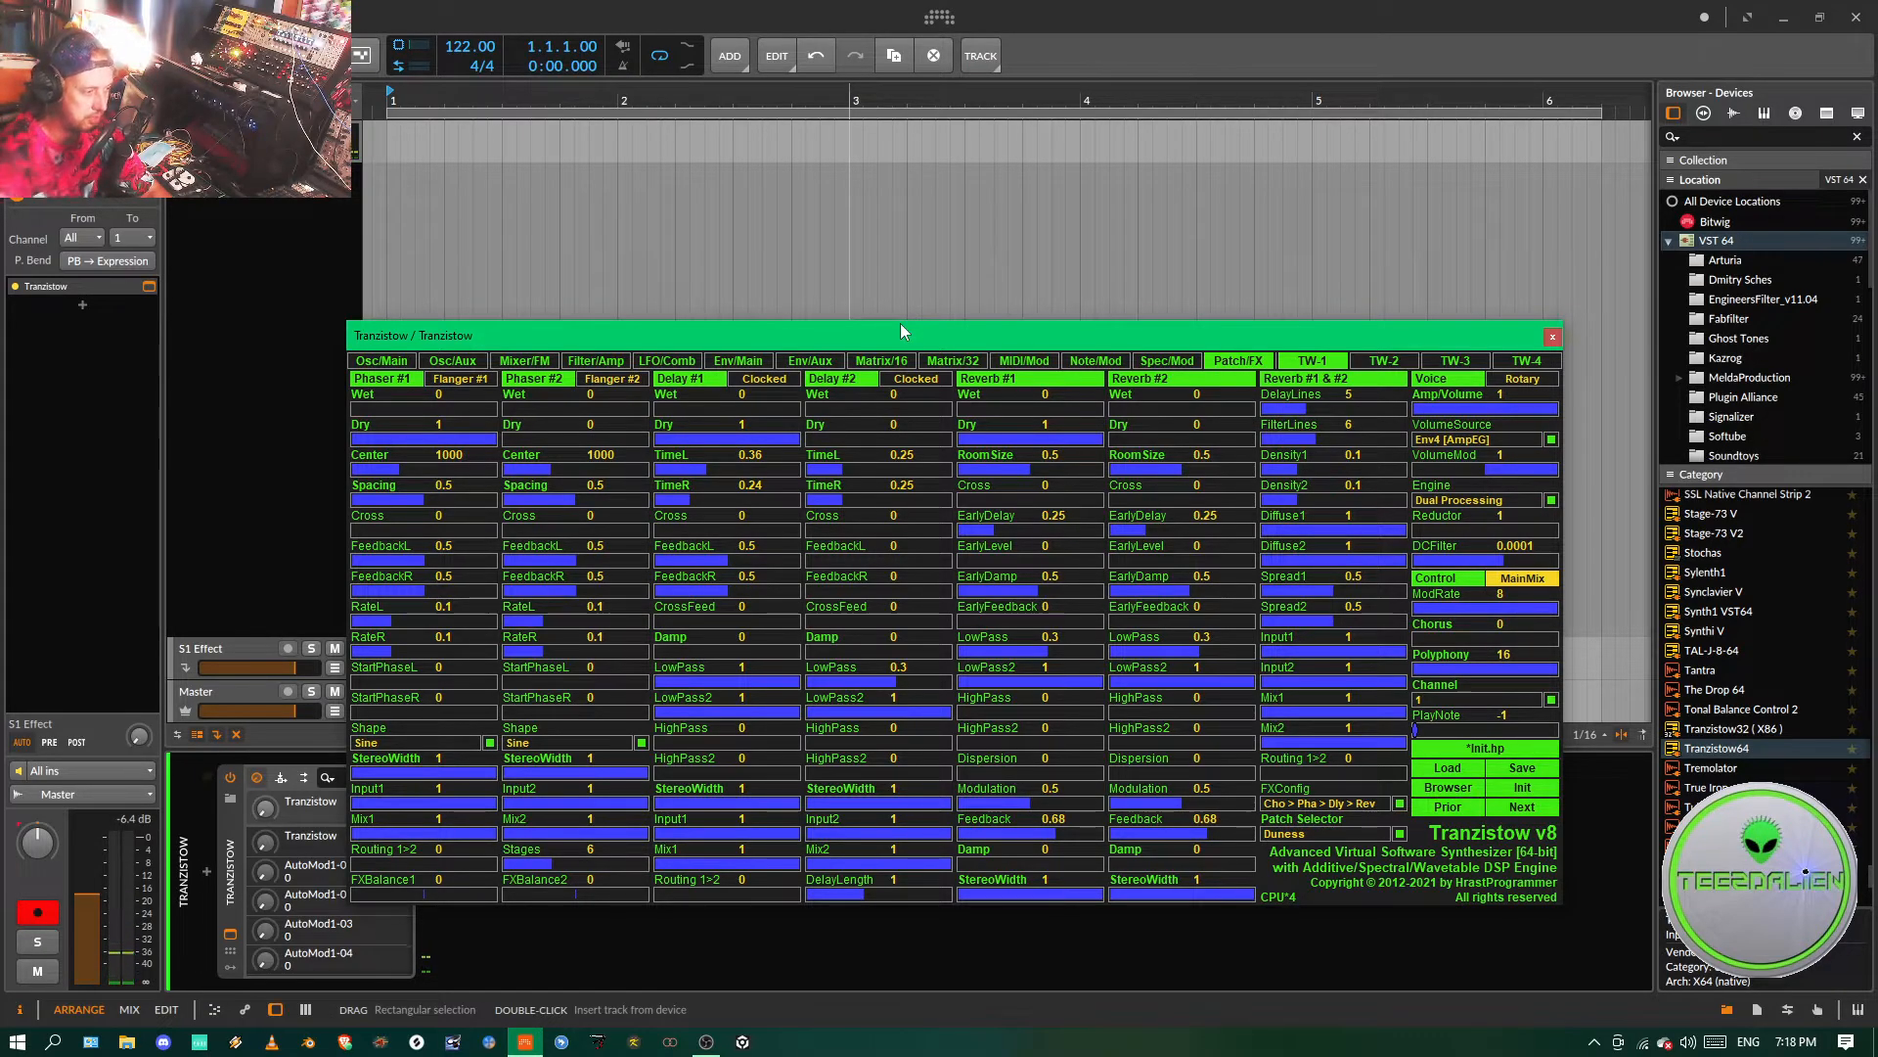
click(465, 359)
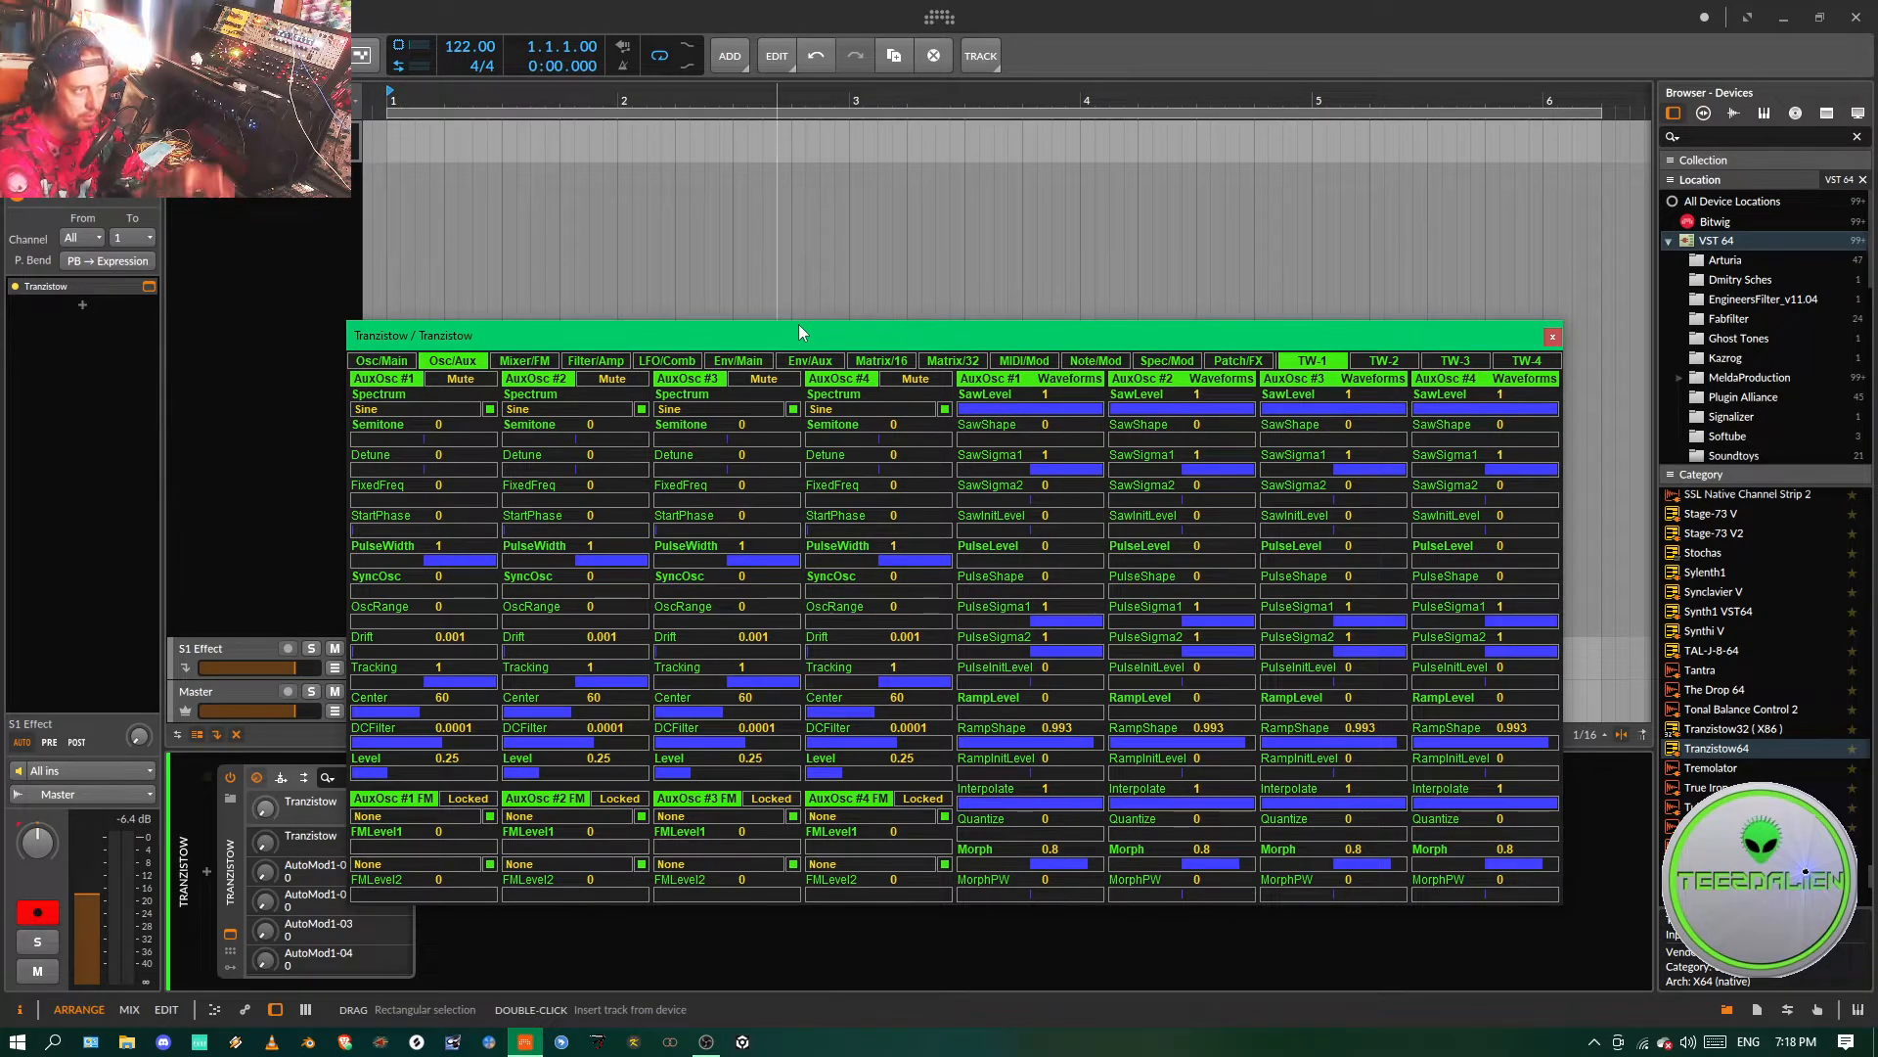
drag(582, 322, 574, 290)
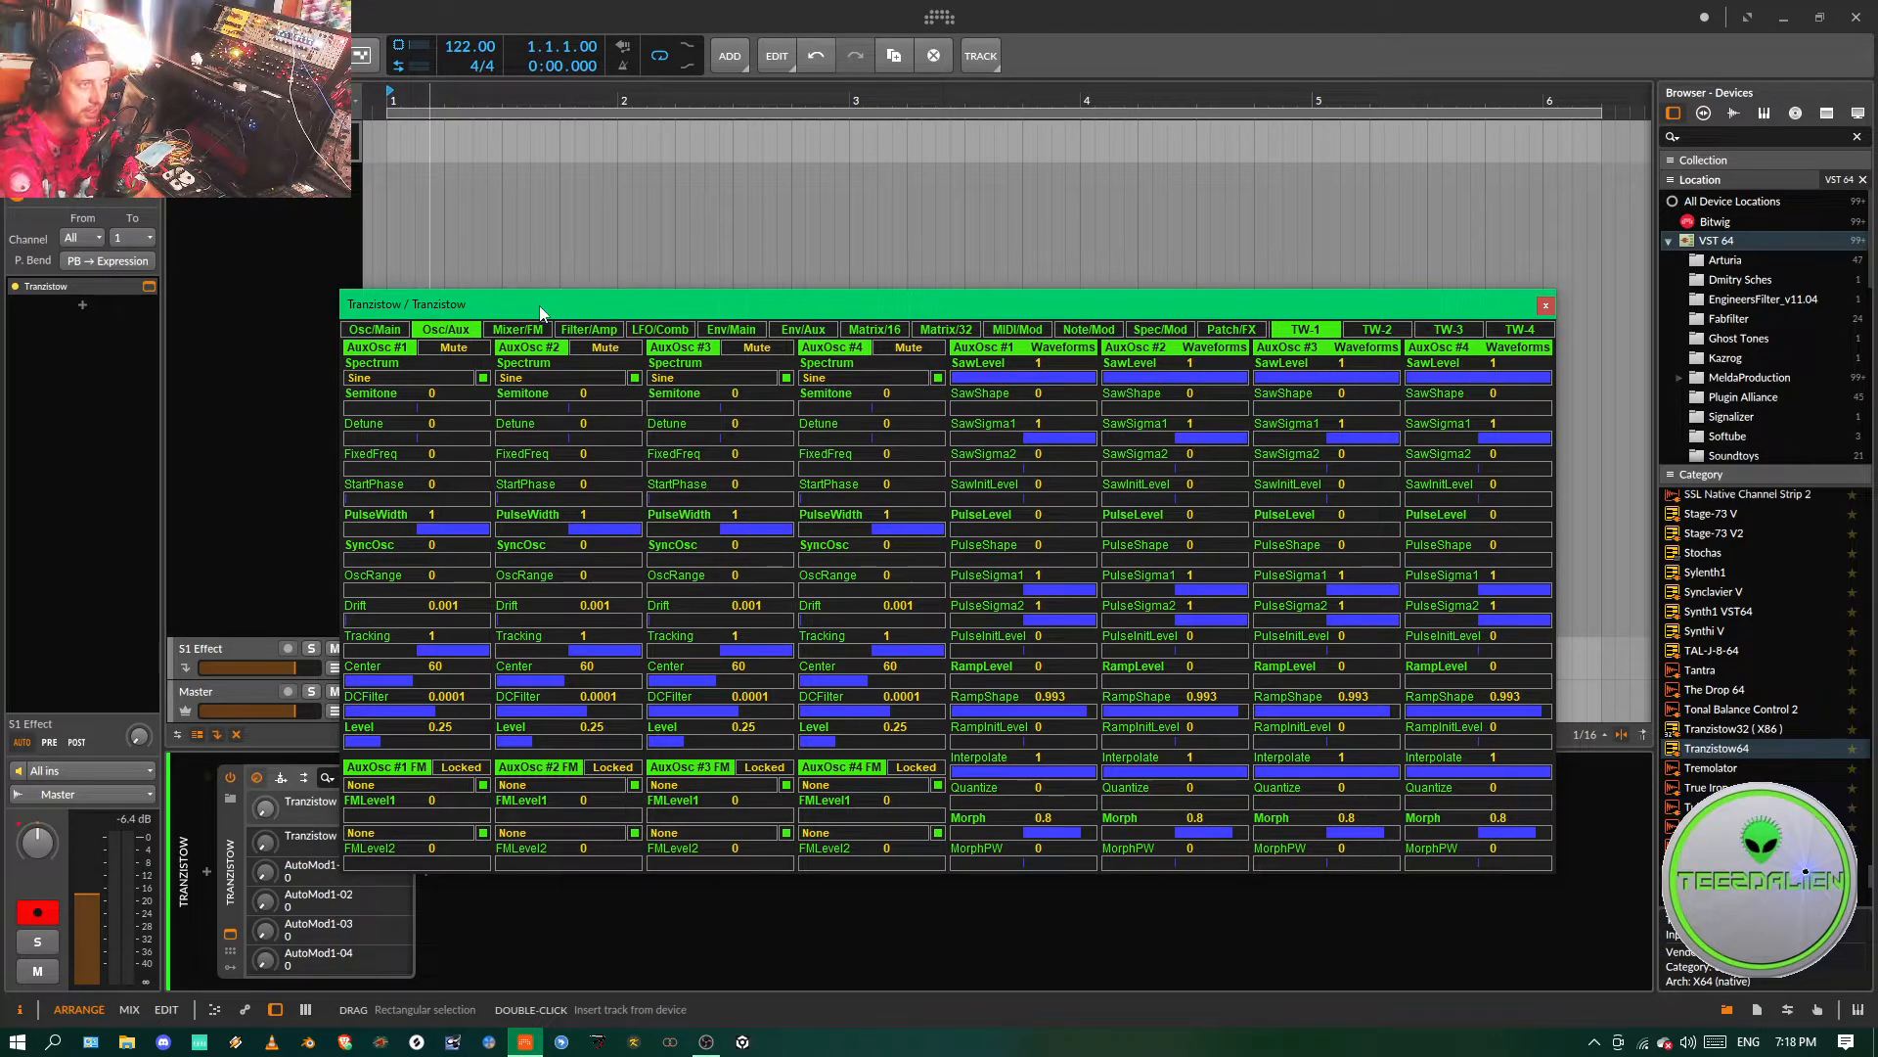
- Enable the Mixer module and route AuxOsc1 into the first input of Mixer #1 at level 1
click(380, 330)
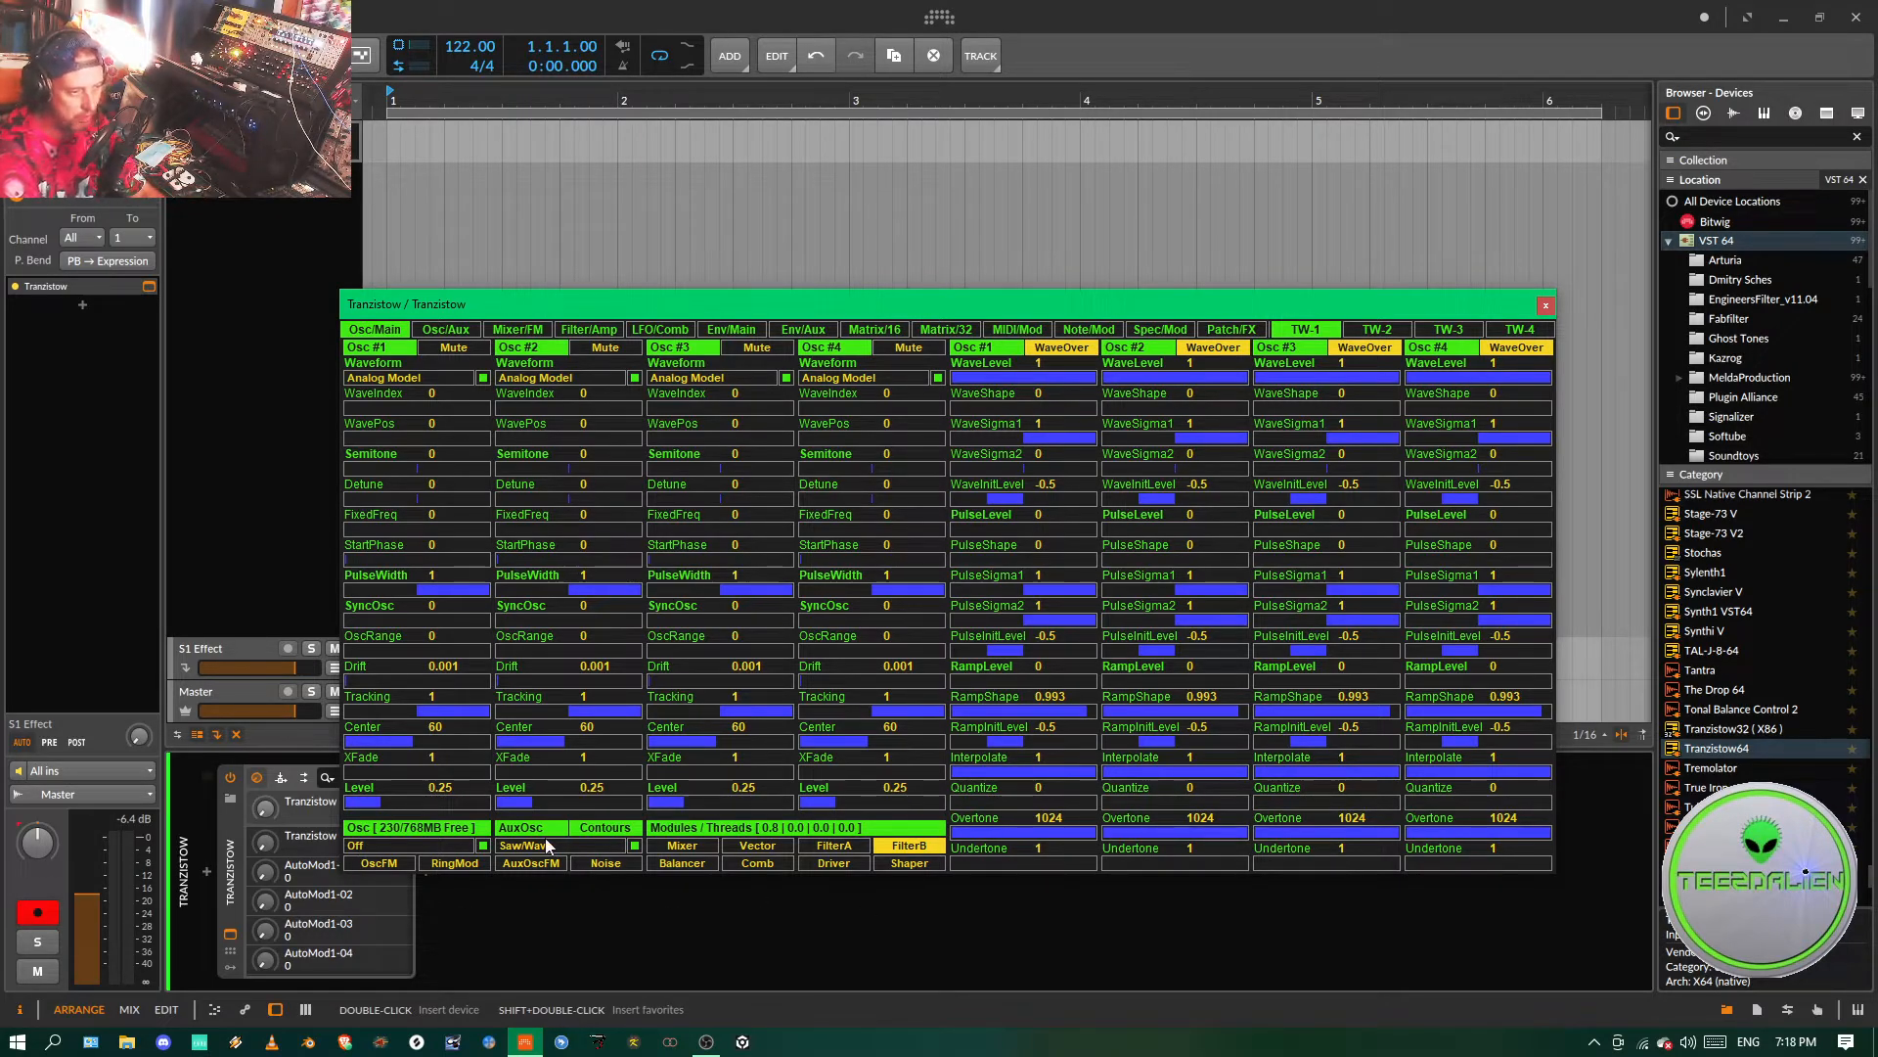
click(697, 847)
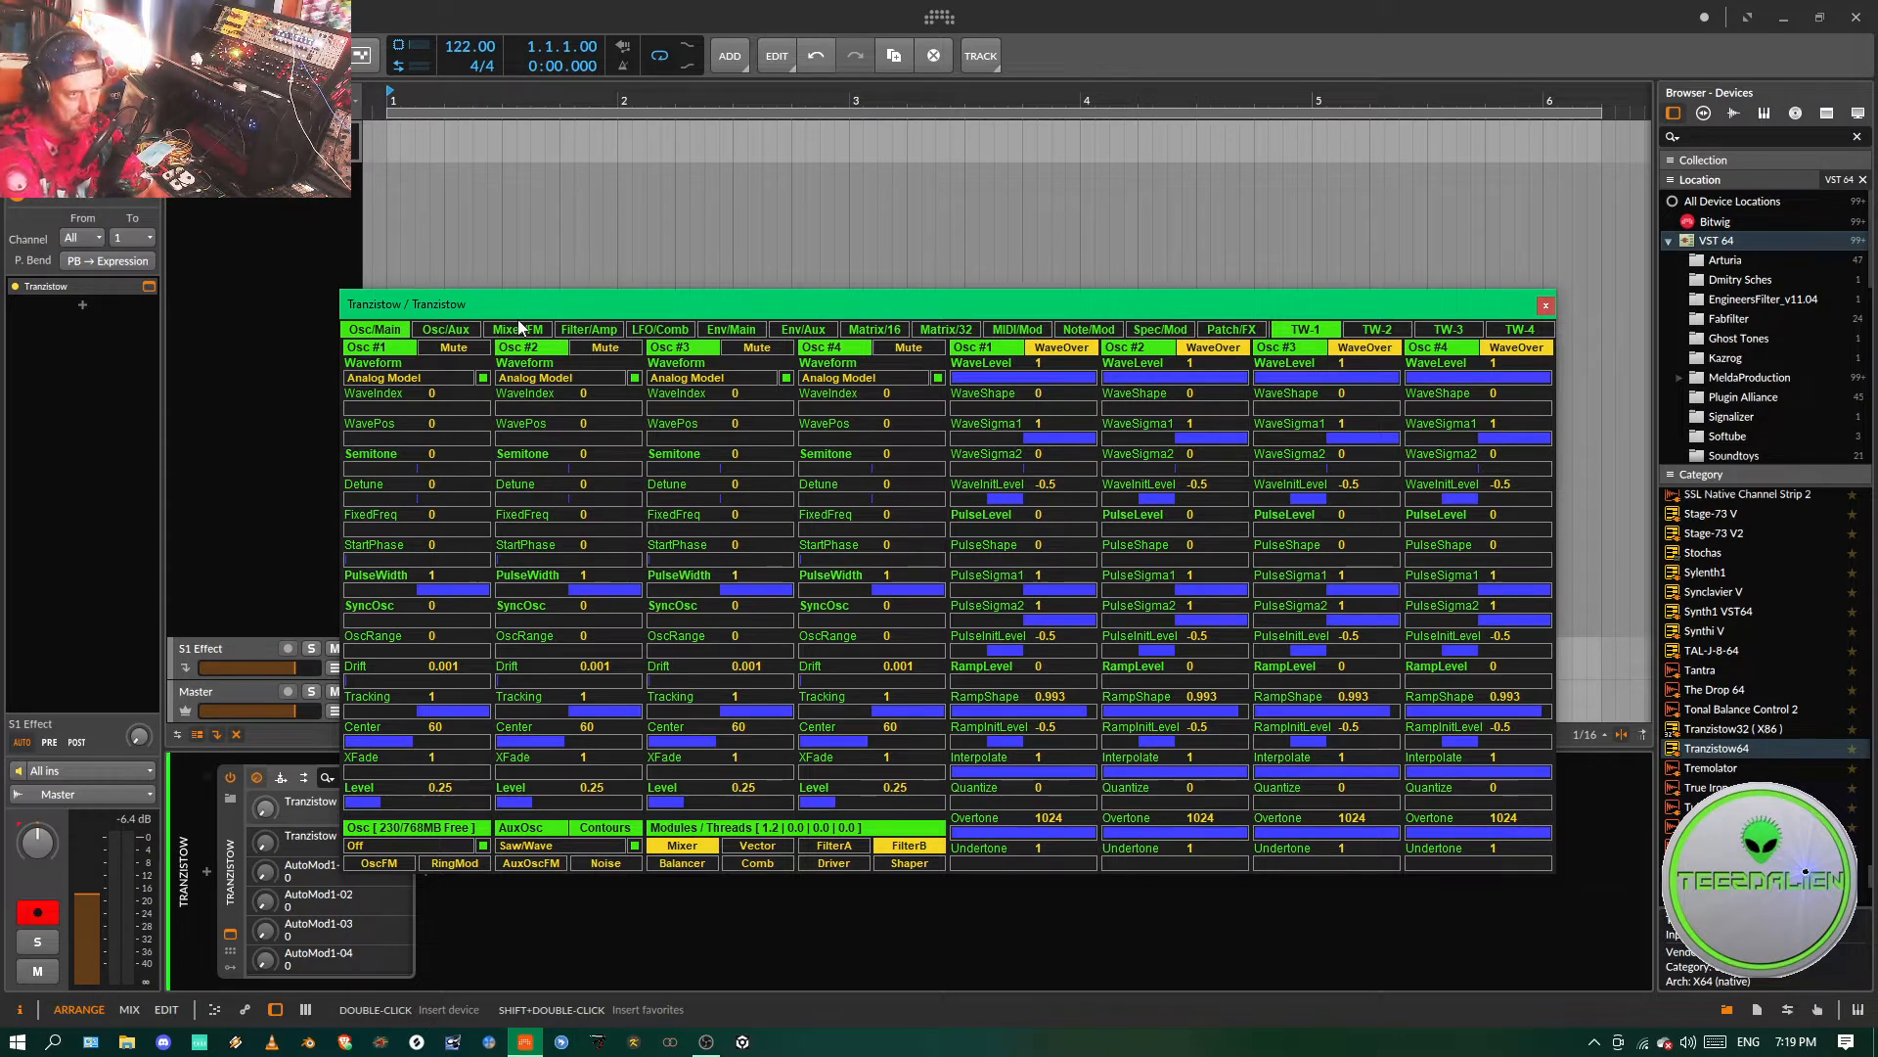
click(520, 326)
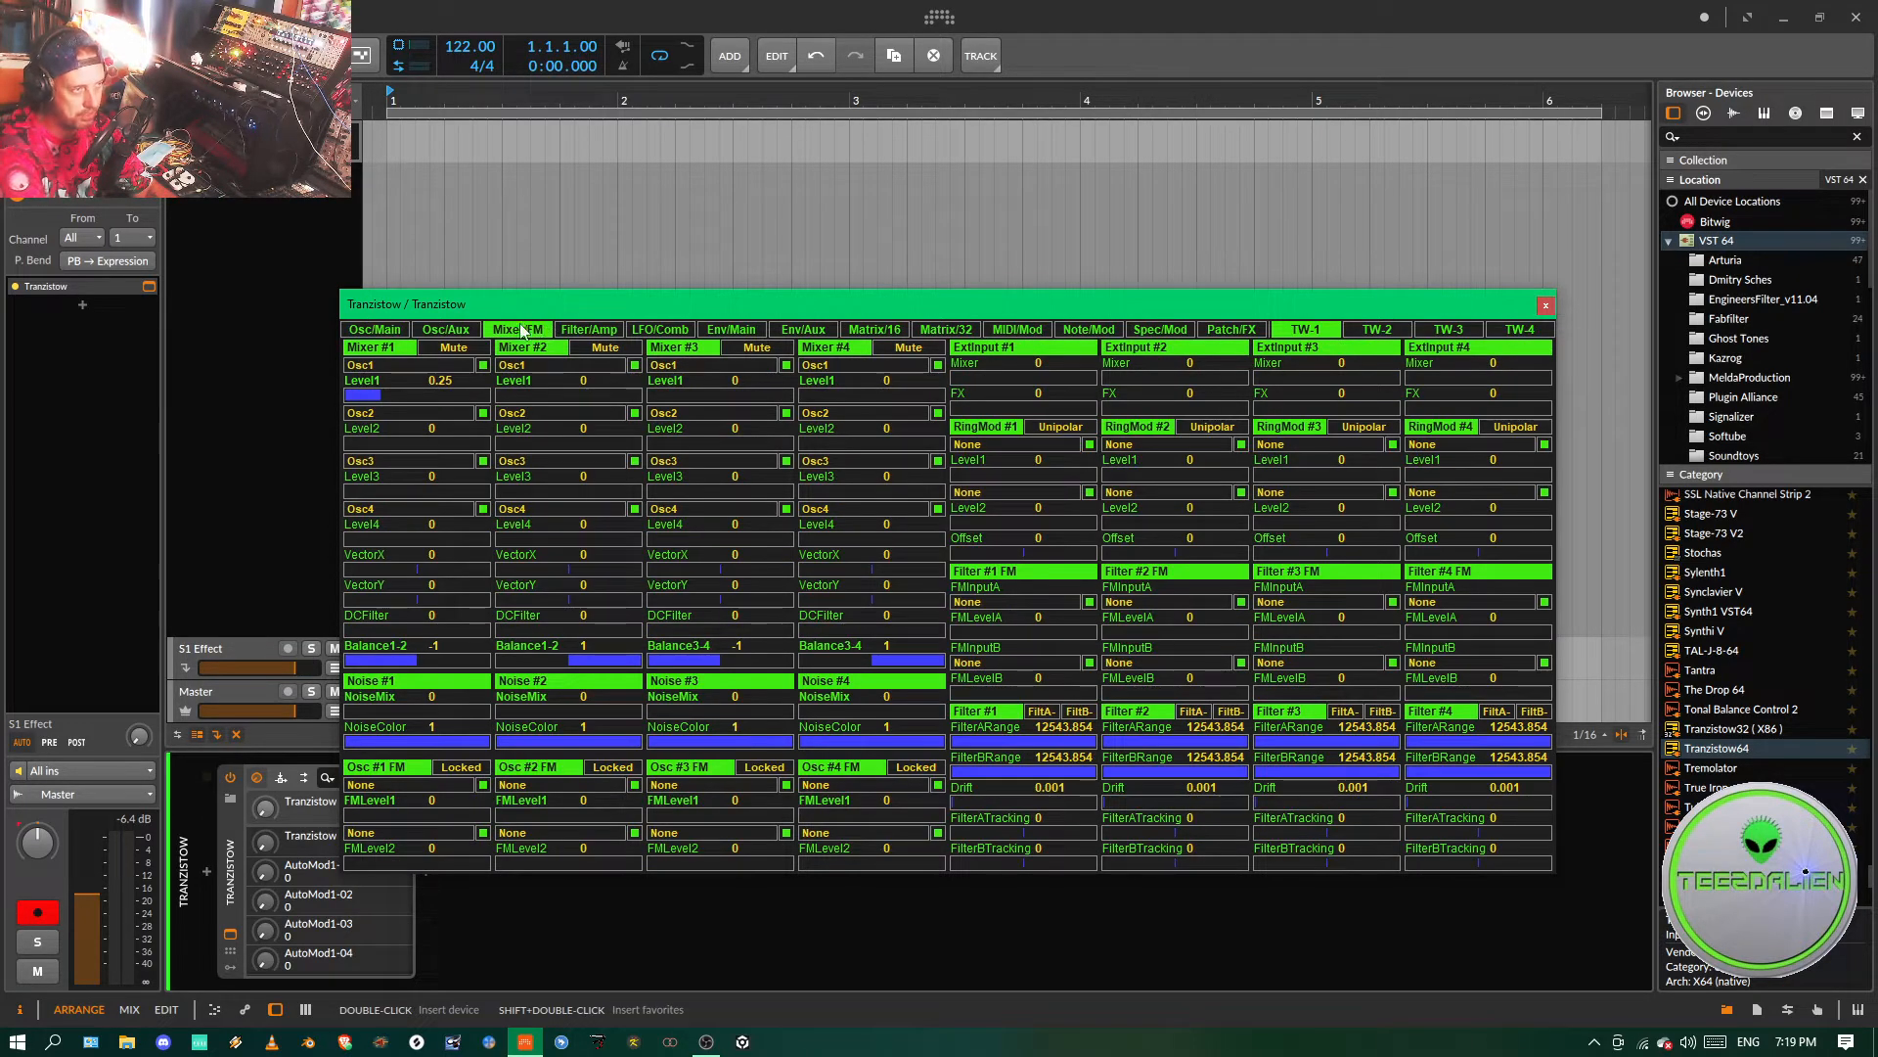
click(376, 366)
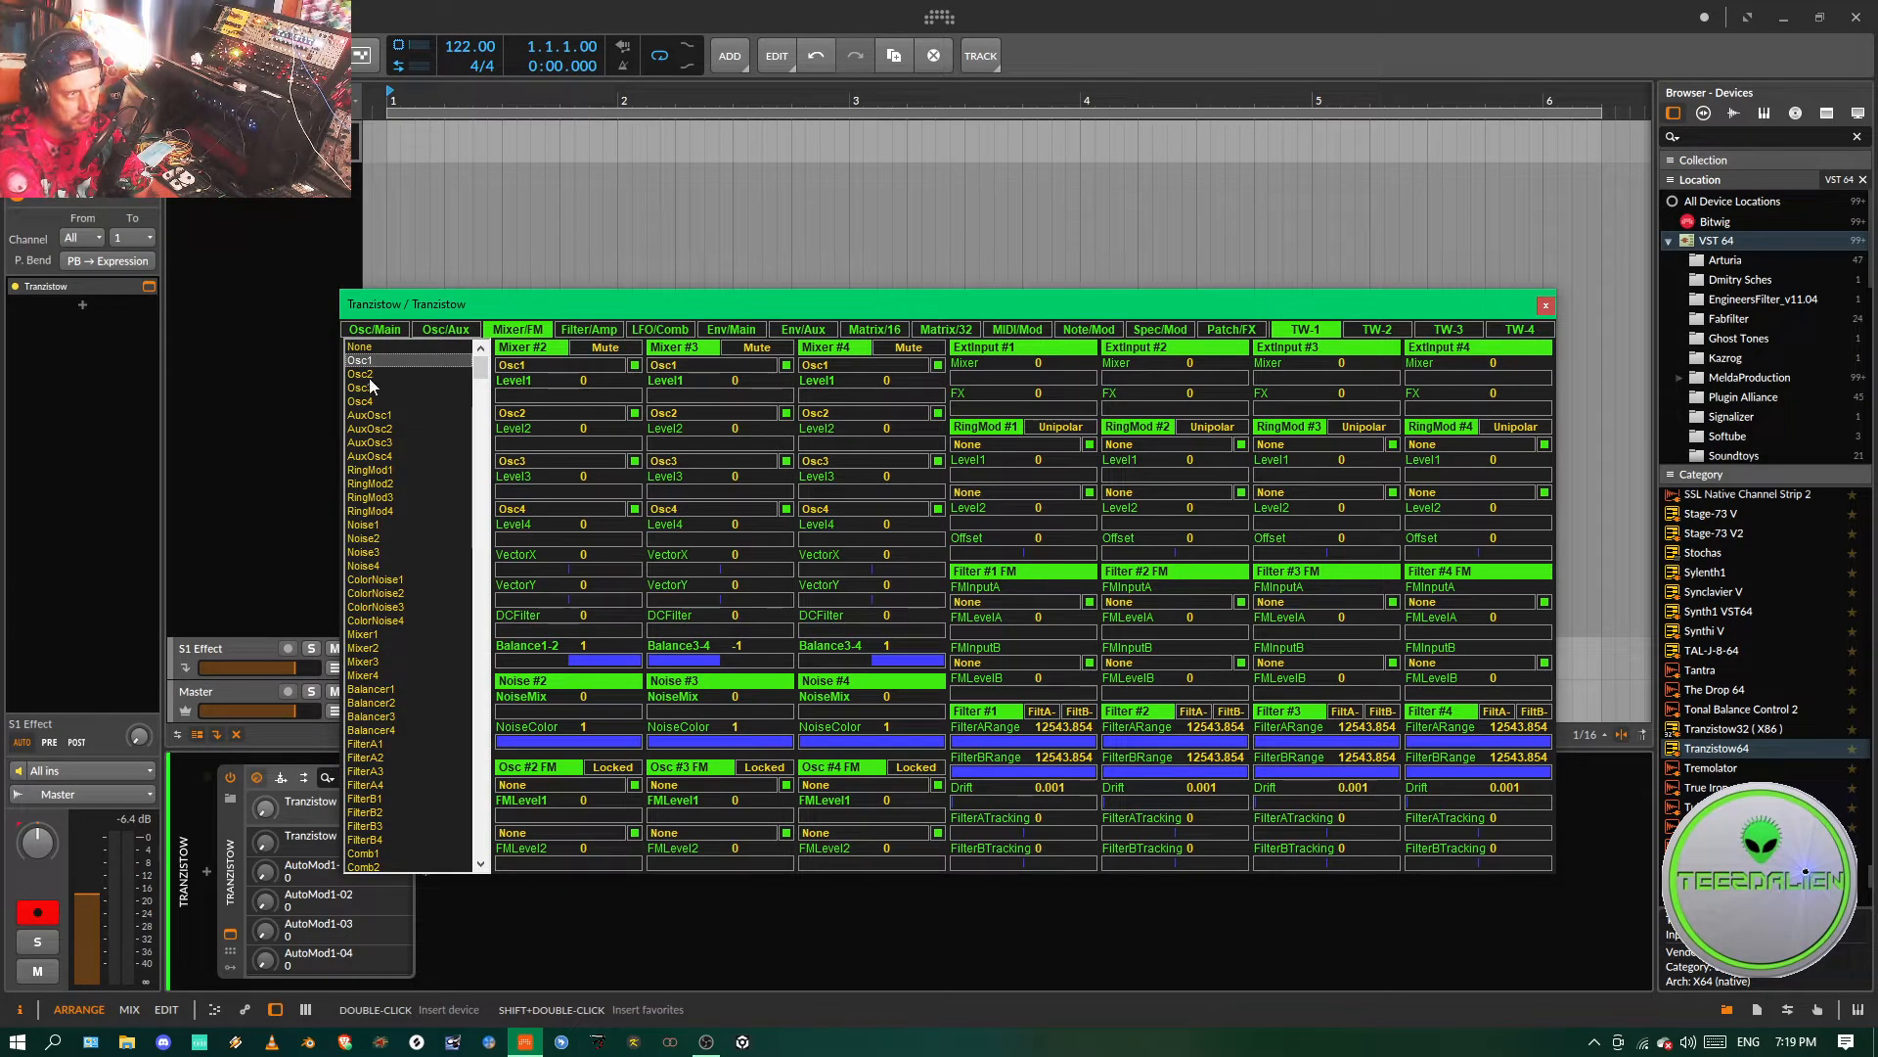
click(358, 416)
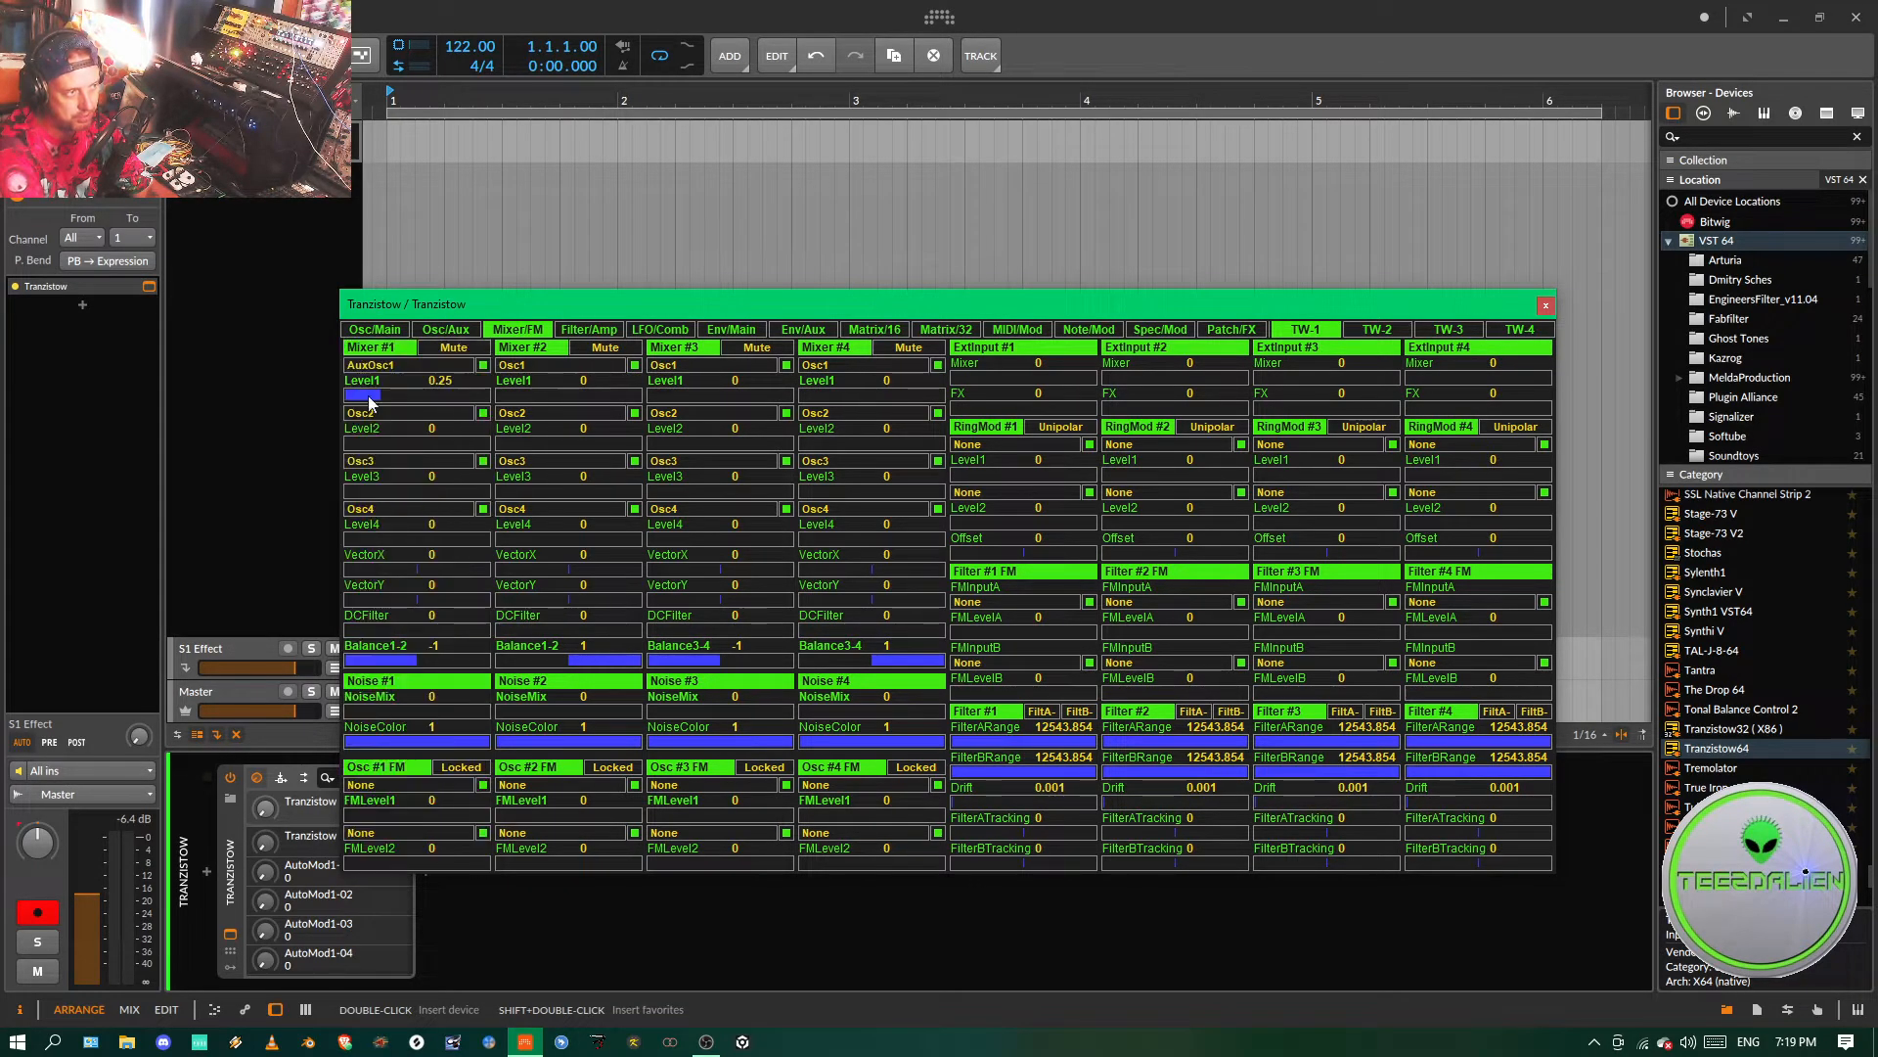
drag(376, 391, 517, 395)
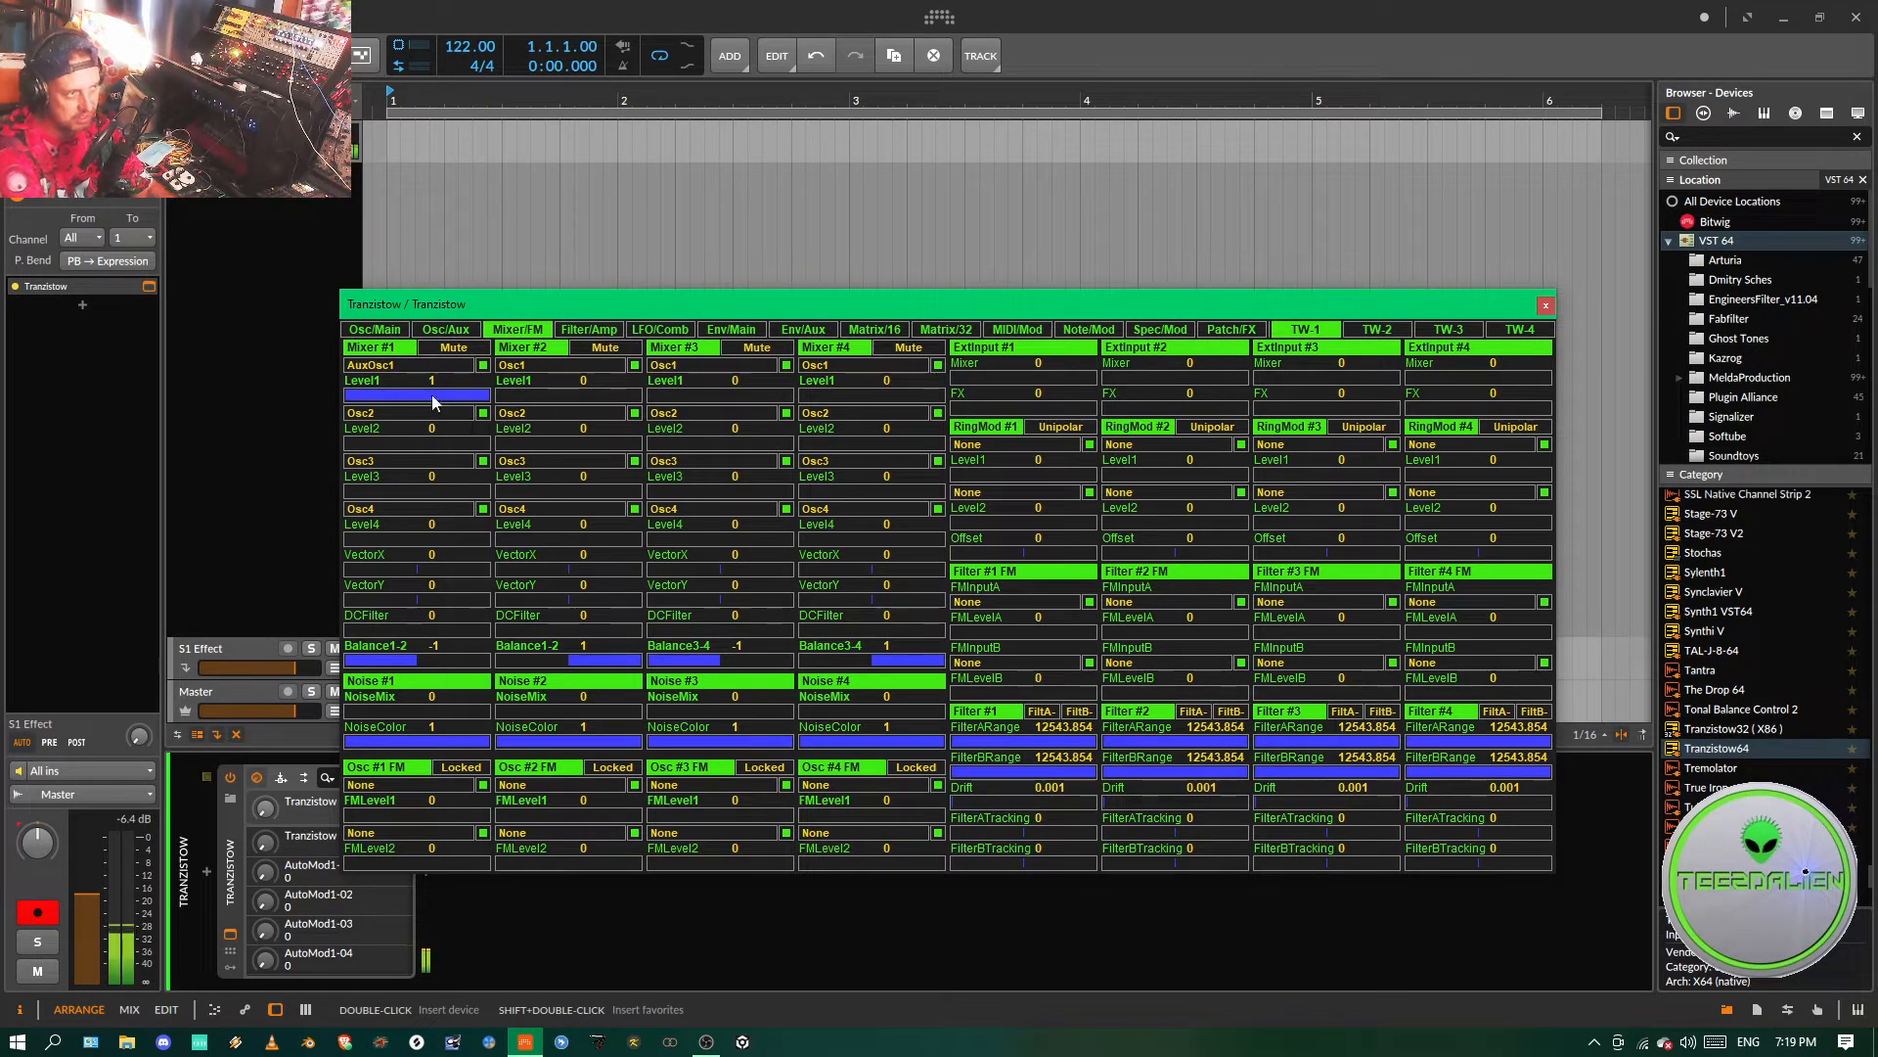
- Set the auxiliary oscillator mode to SuperSaw+Pulse/Ramp
click(388, 332)
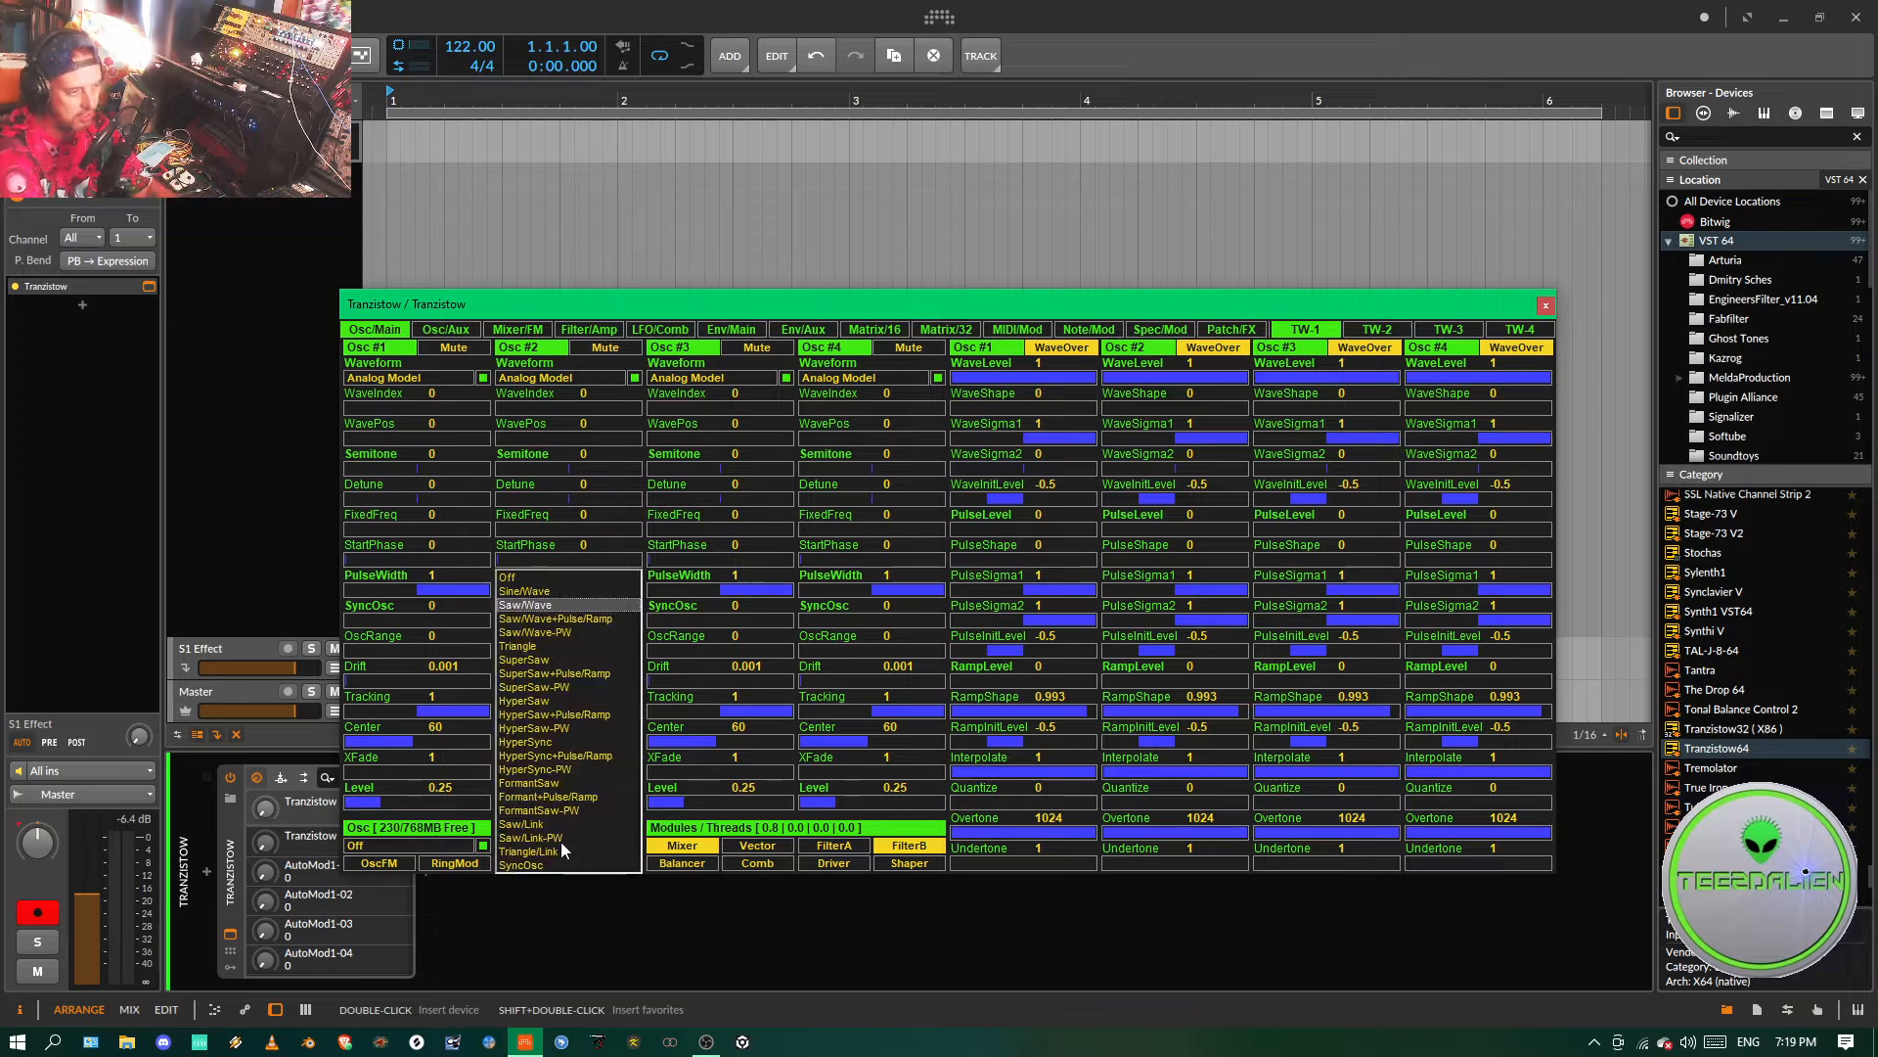
click(561, 843)
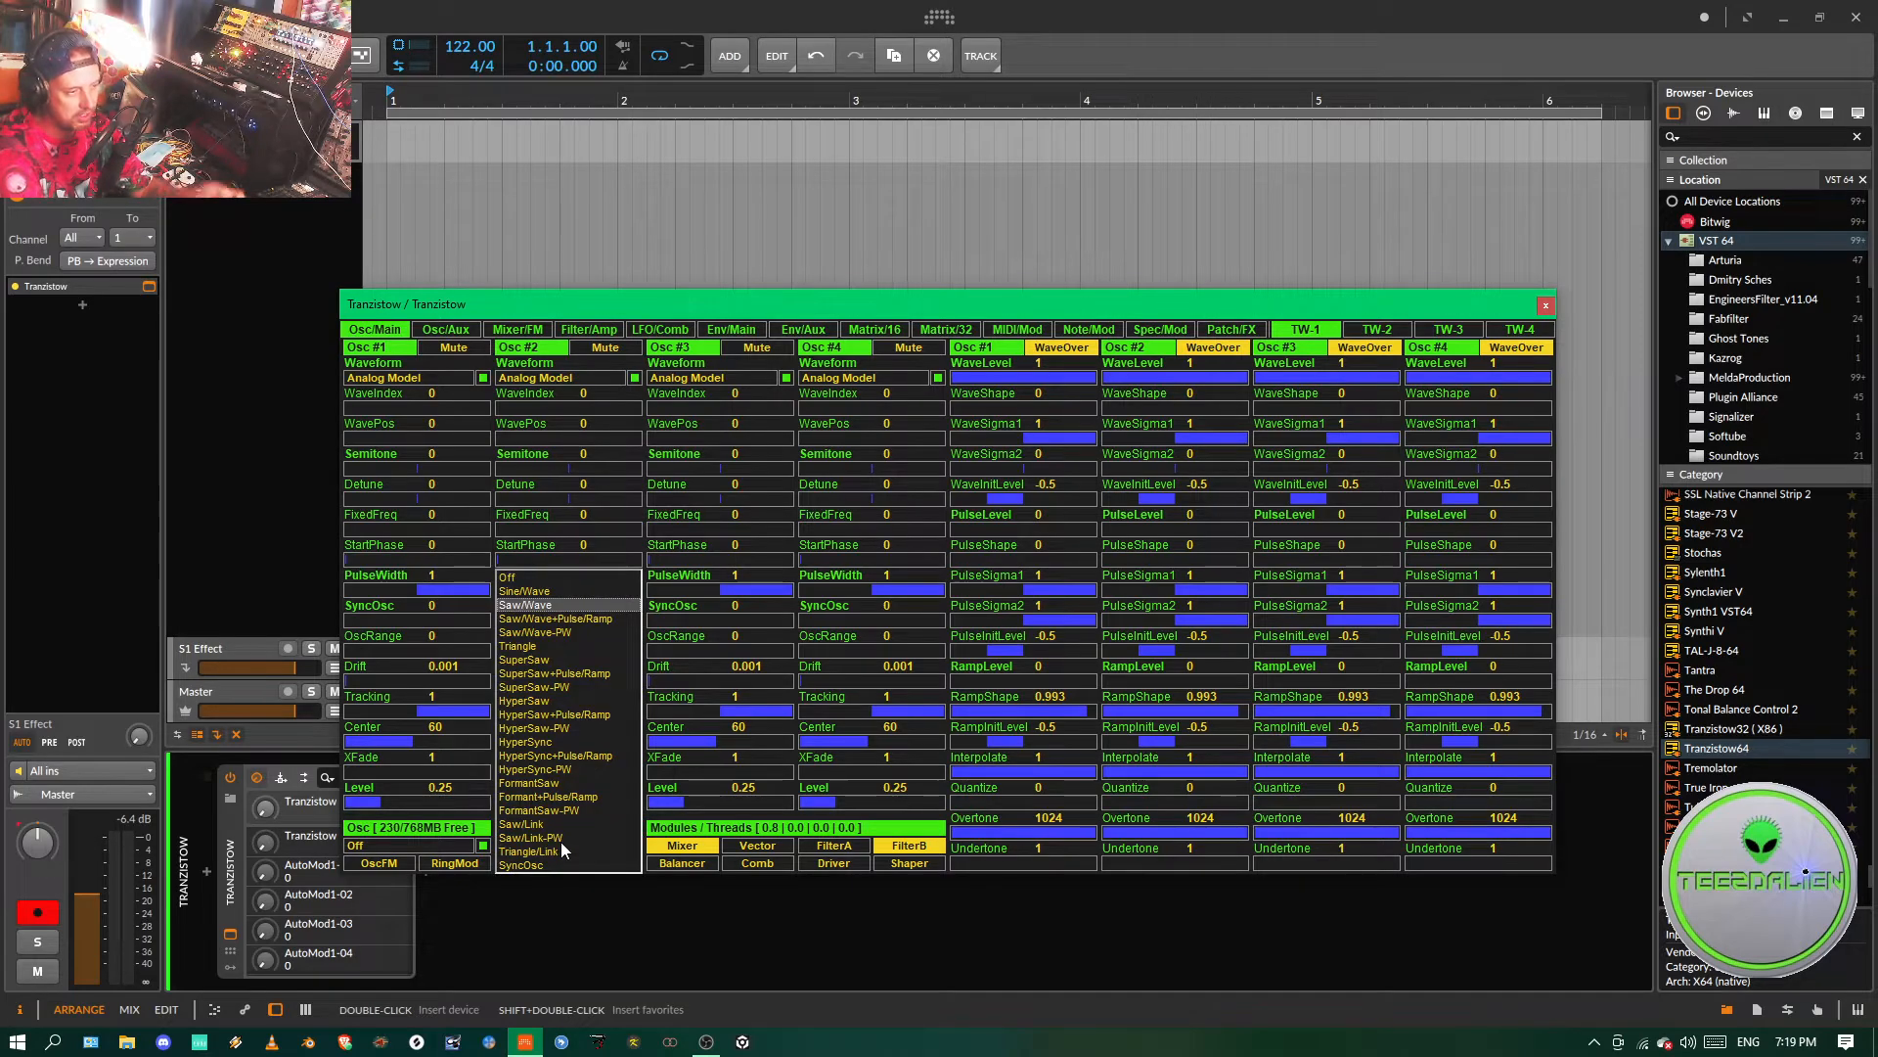
click(548, 670)
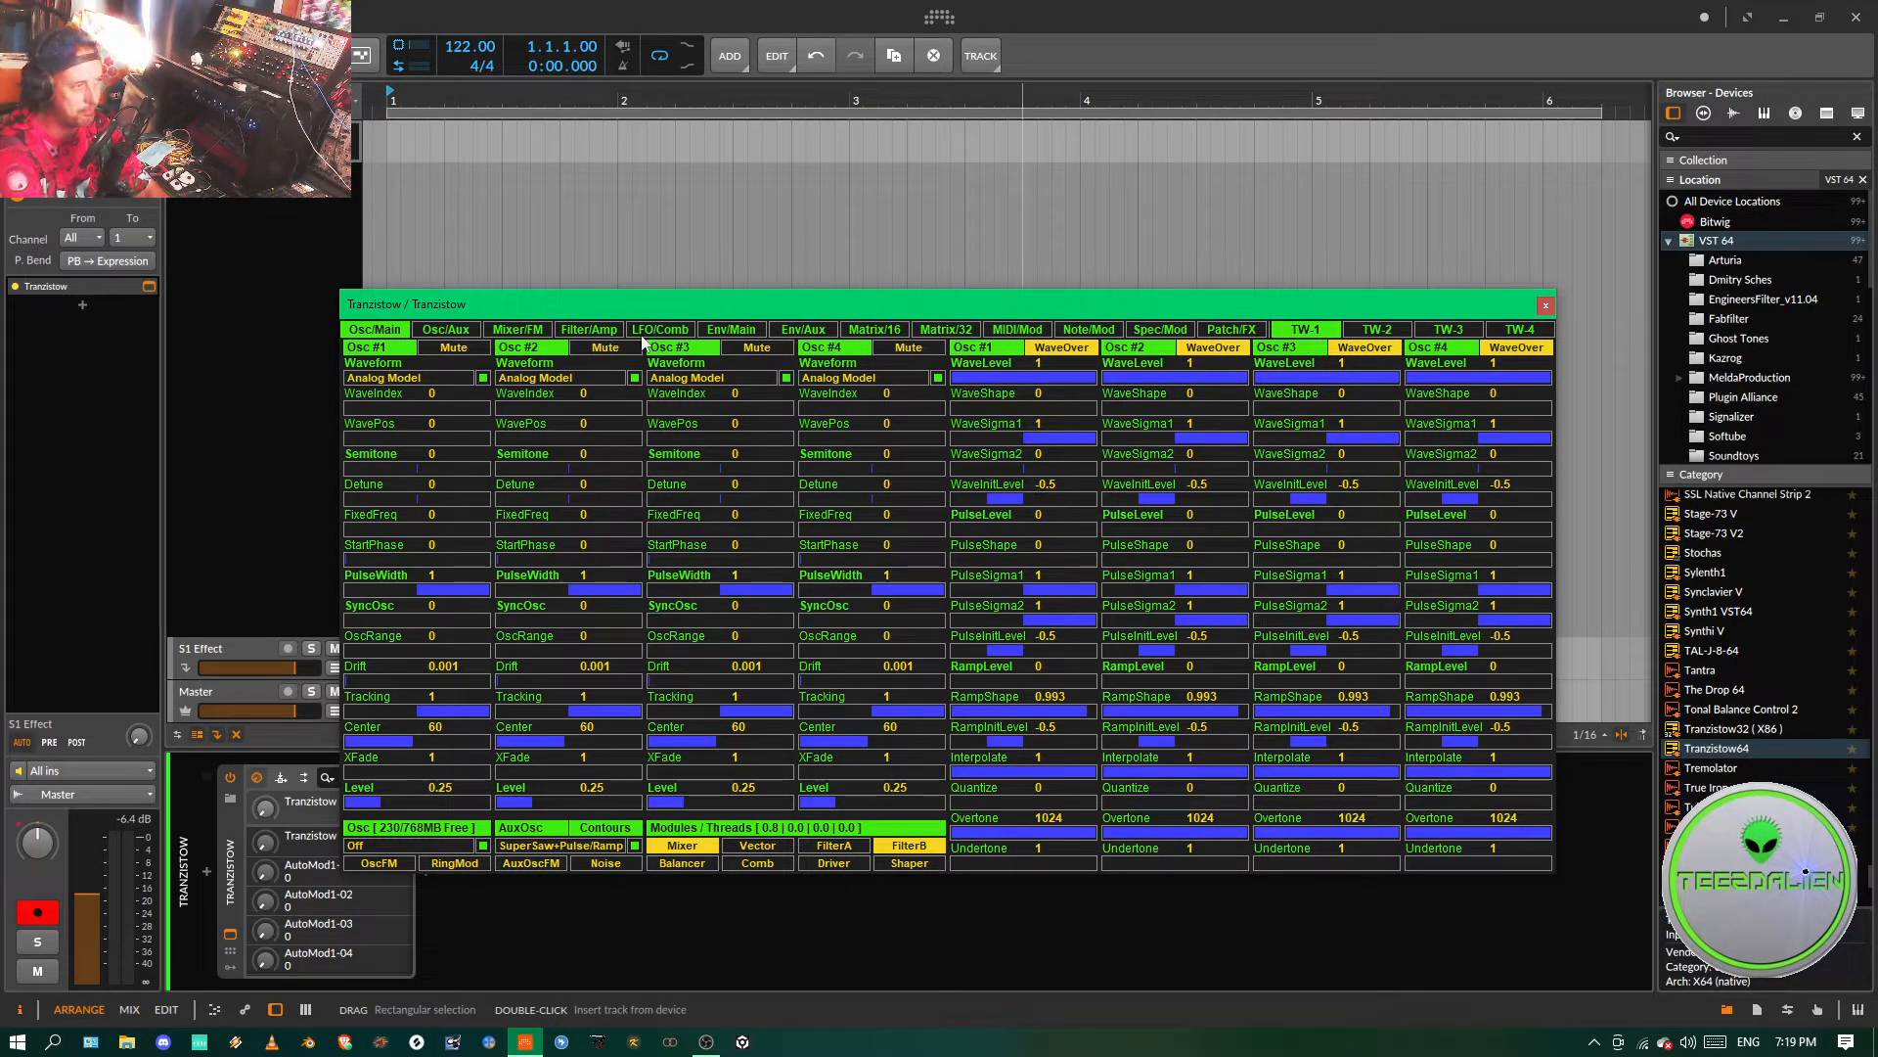
- Set the StartPhase of AuxOsc #1 to -1
click(440, 329)
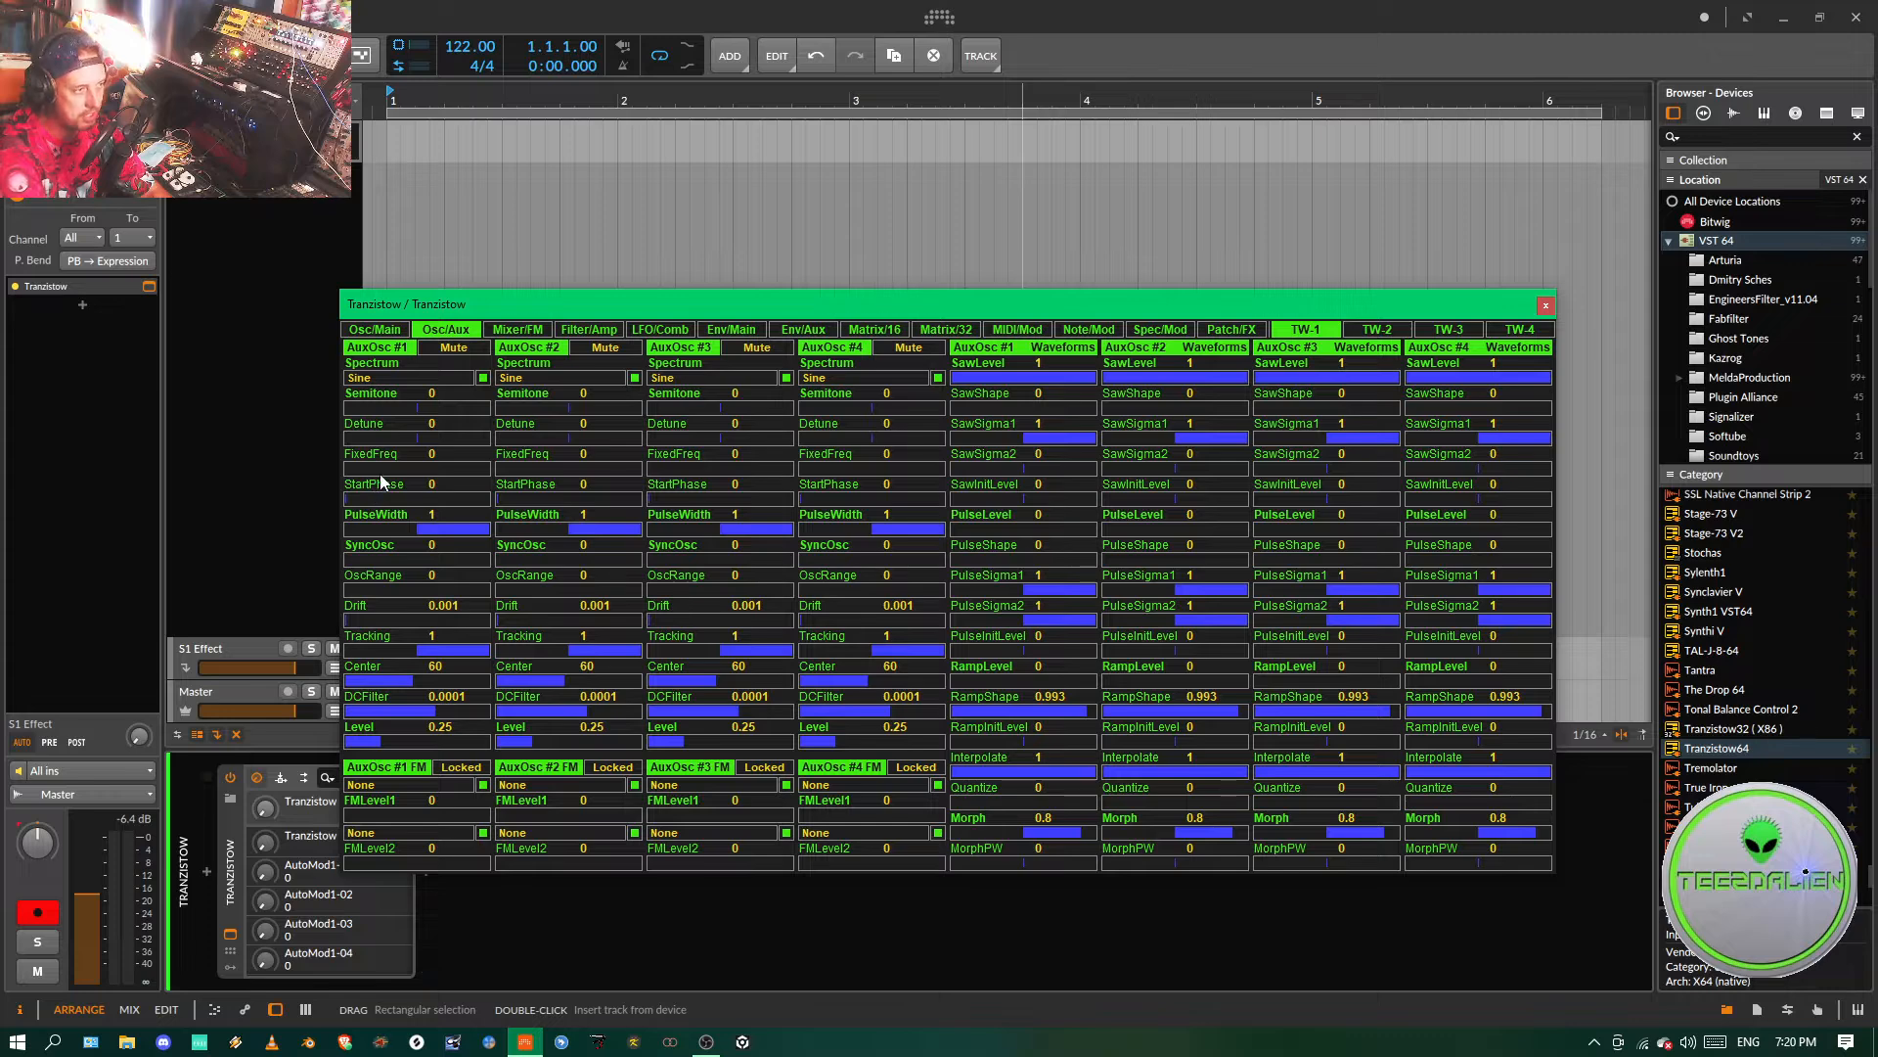
click(360, 499)
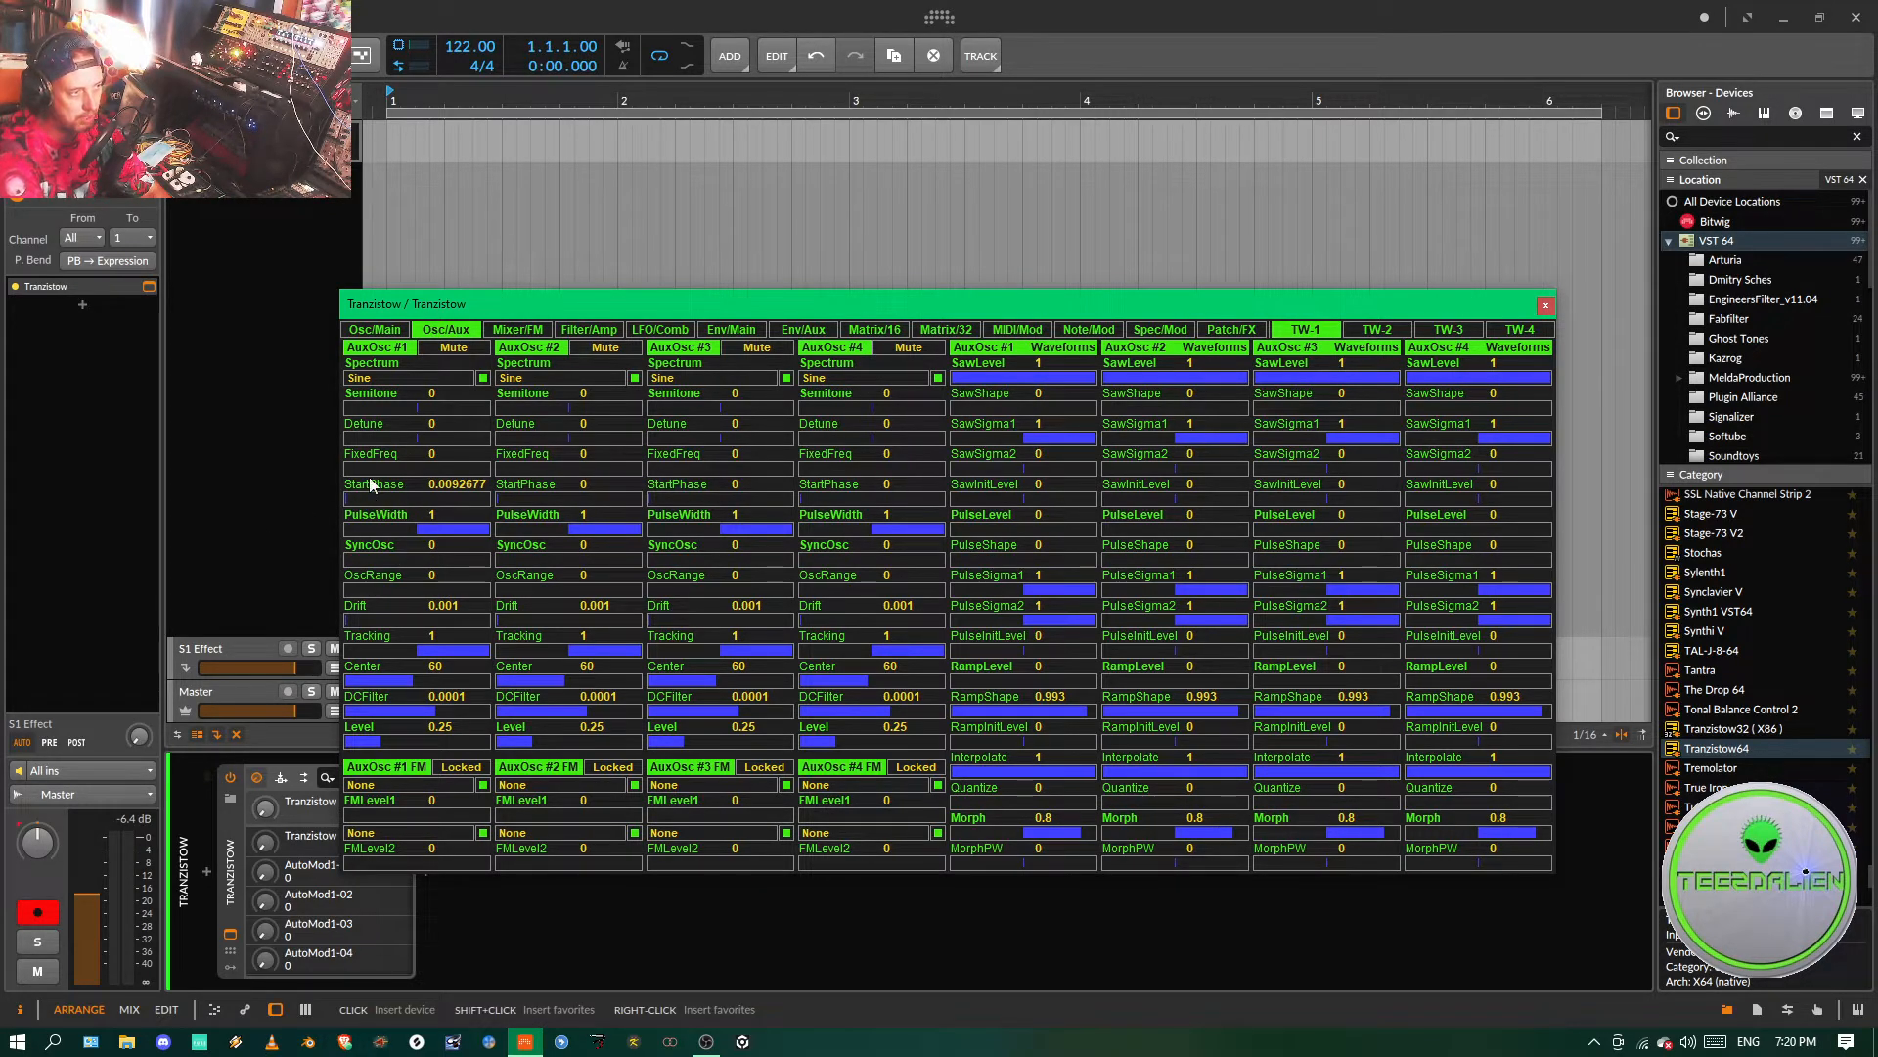
drag(364, 495, 321, 496)
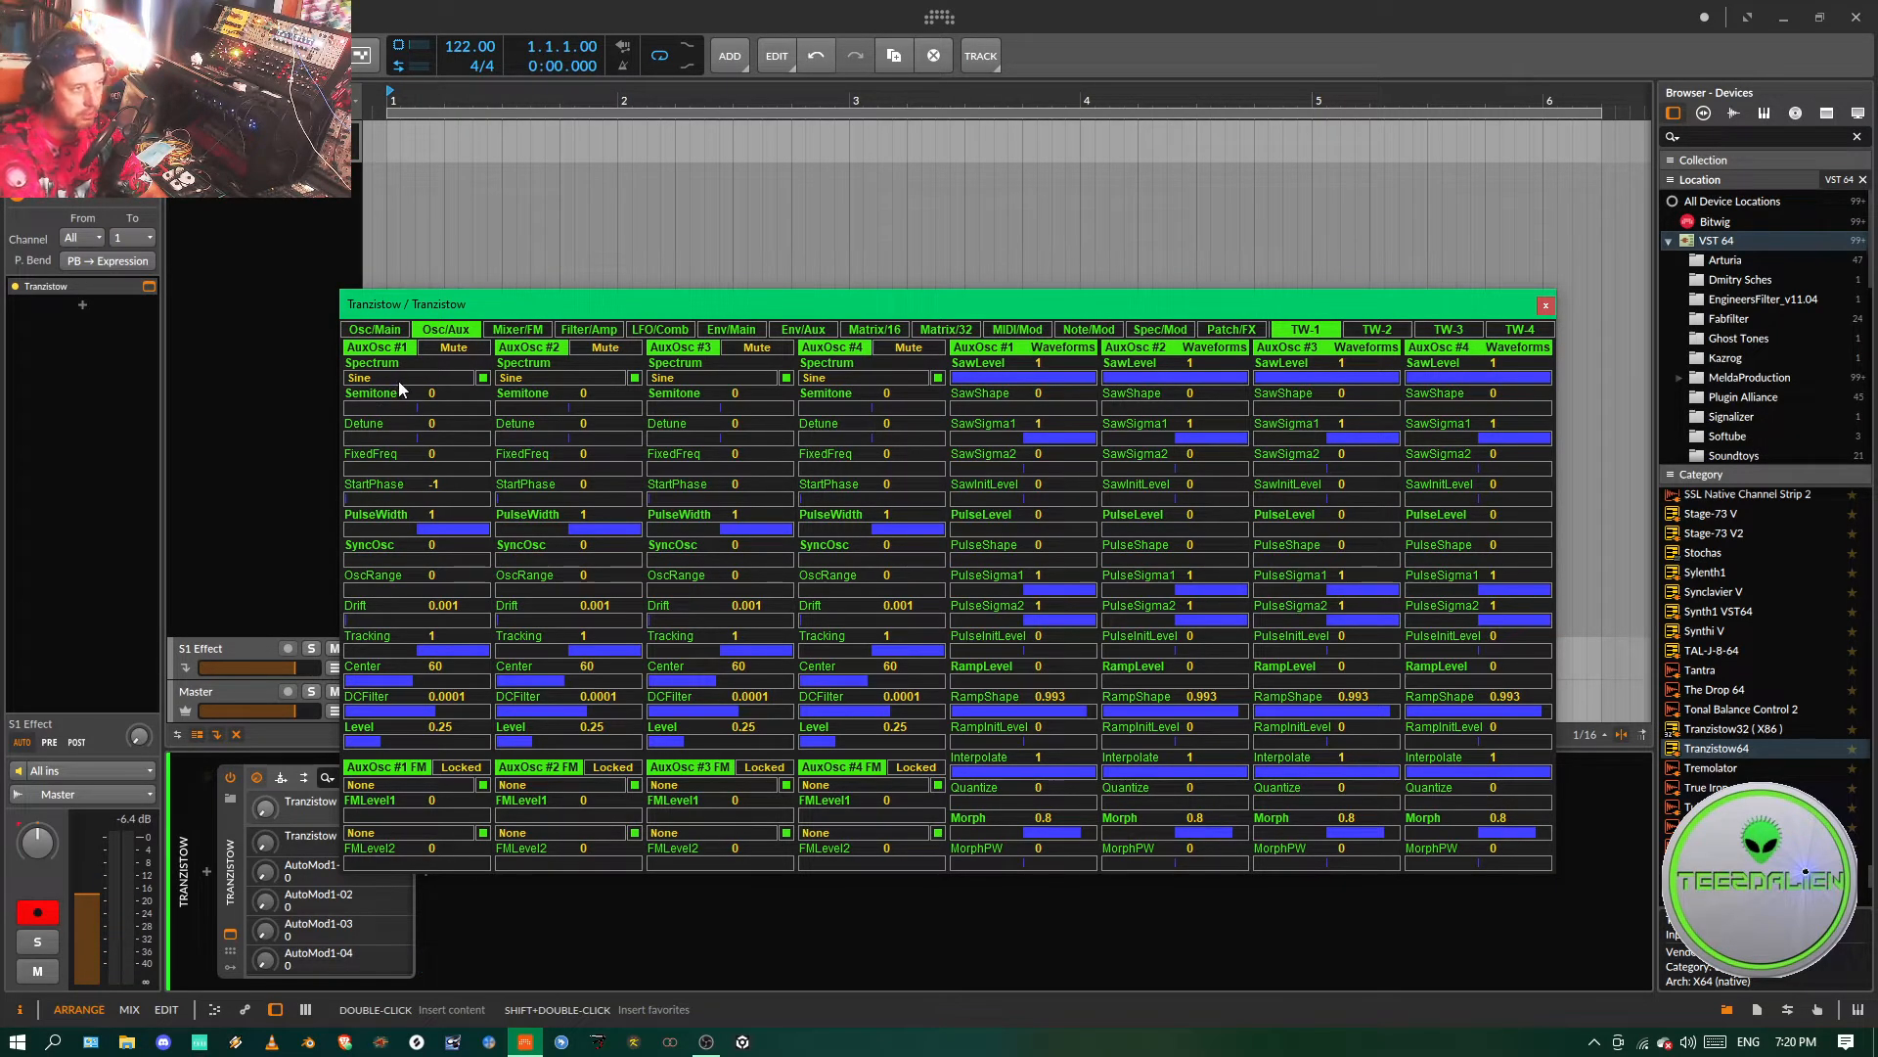
- On the second AuxOsc page, set AuxOsc #1's SuperSaws to 7 and its SuperTune to about 0.35
click(446, 325)
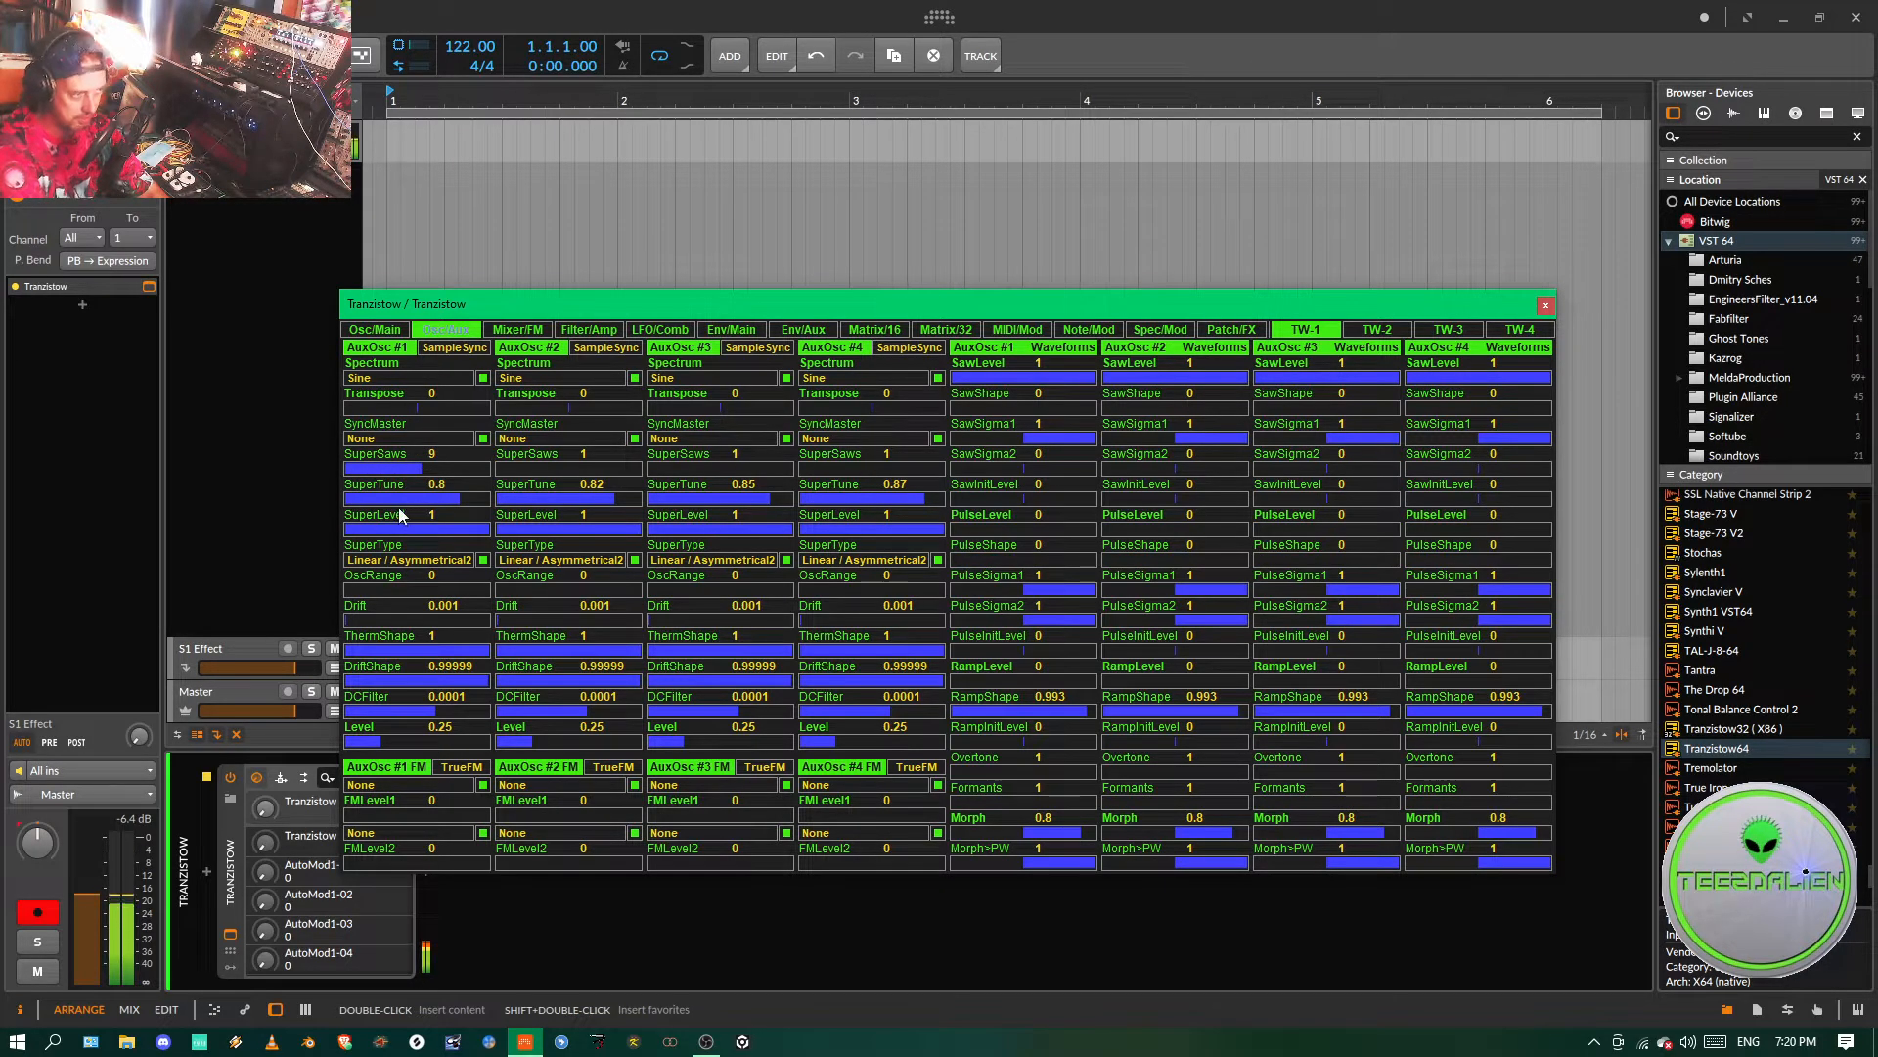
drag(414, 468, 405, 471)
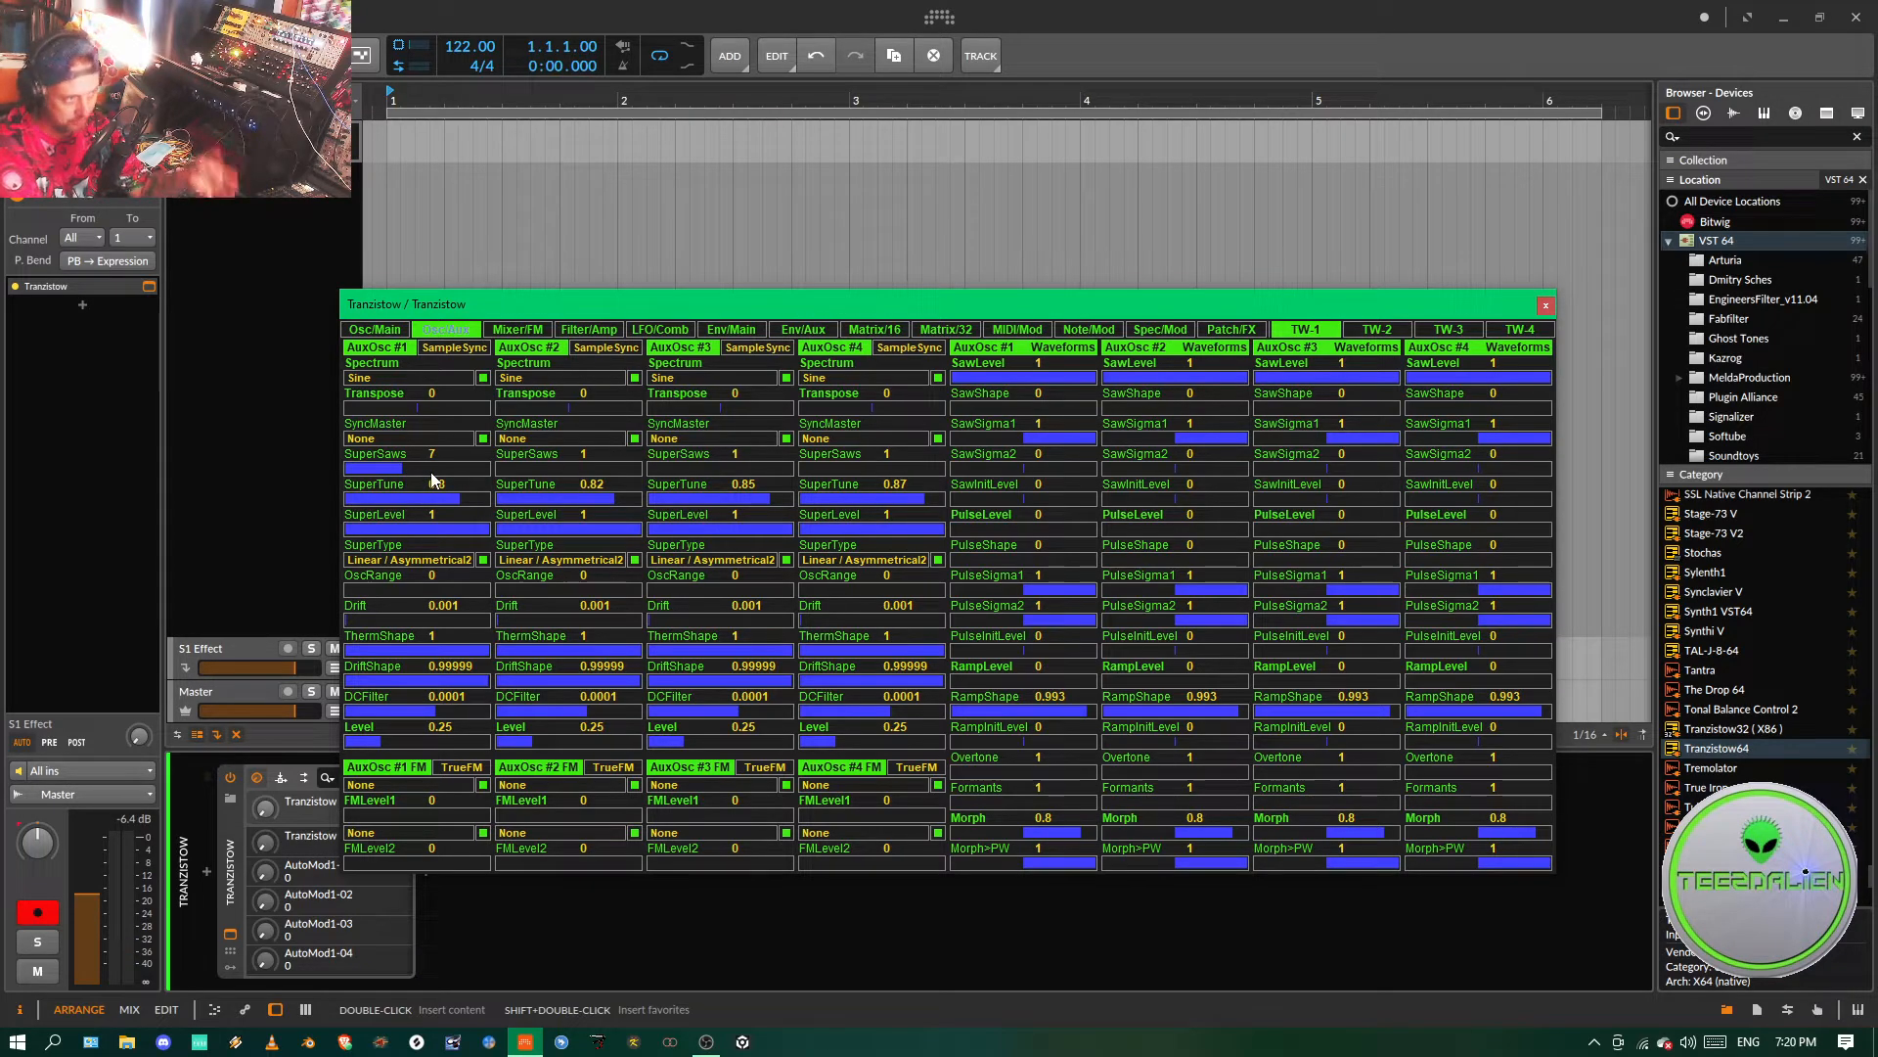
mouse_move(456, 491)
mouse_down()
mouse_move(373, 495)
mouse_move(484, 499)
mouse_up()
click(396, 496)
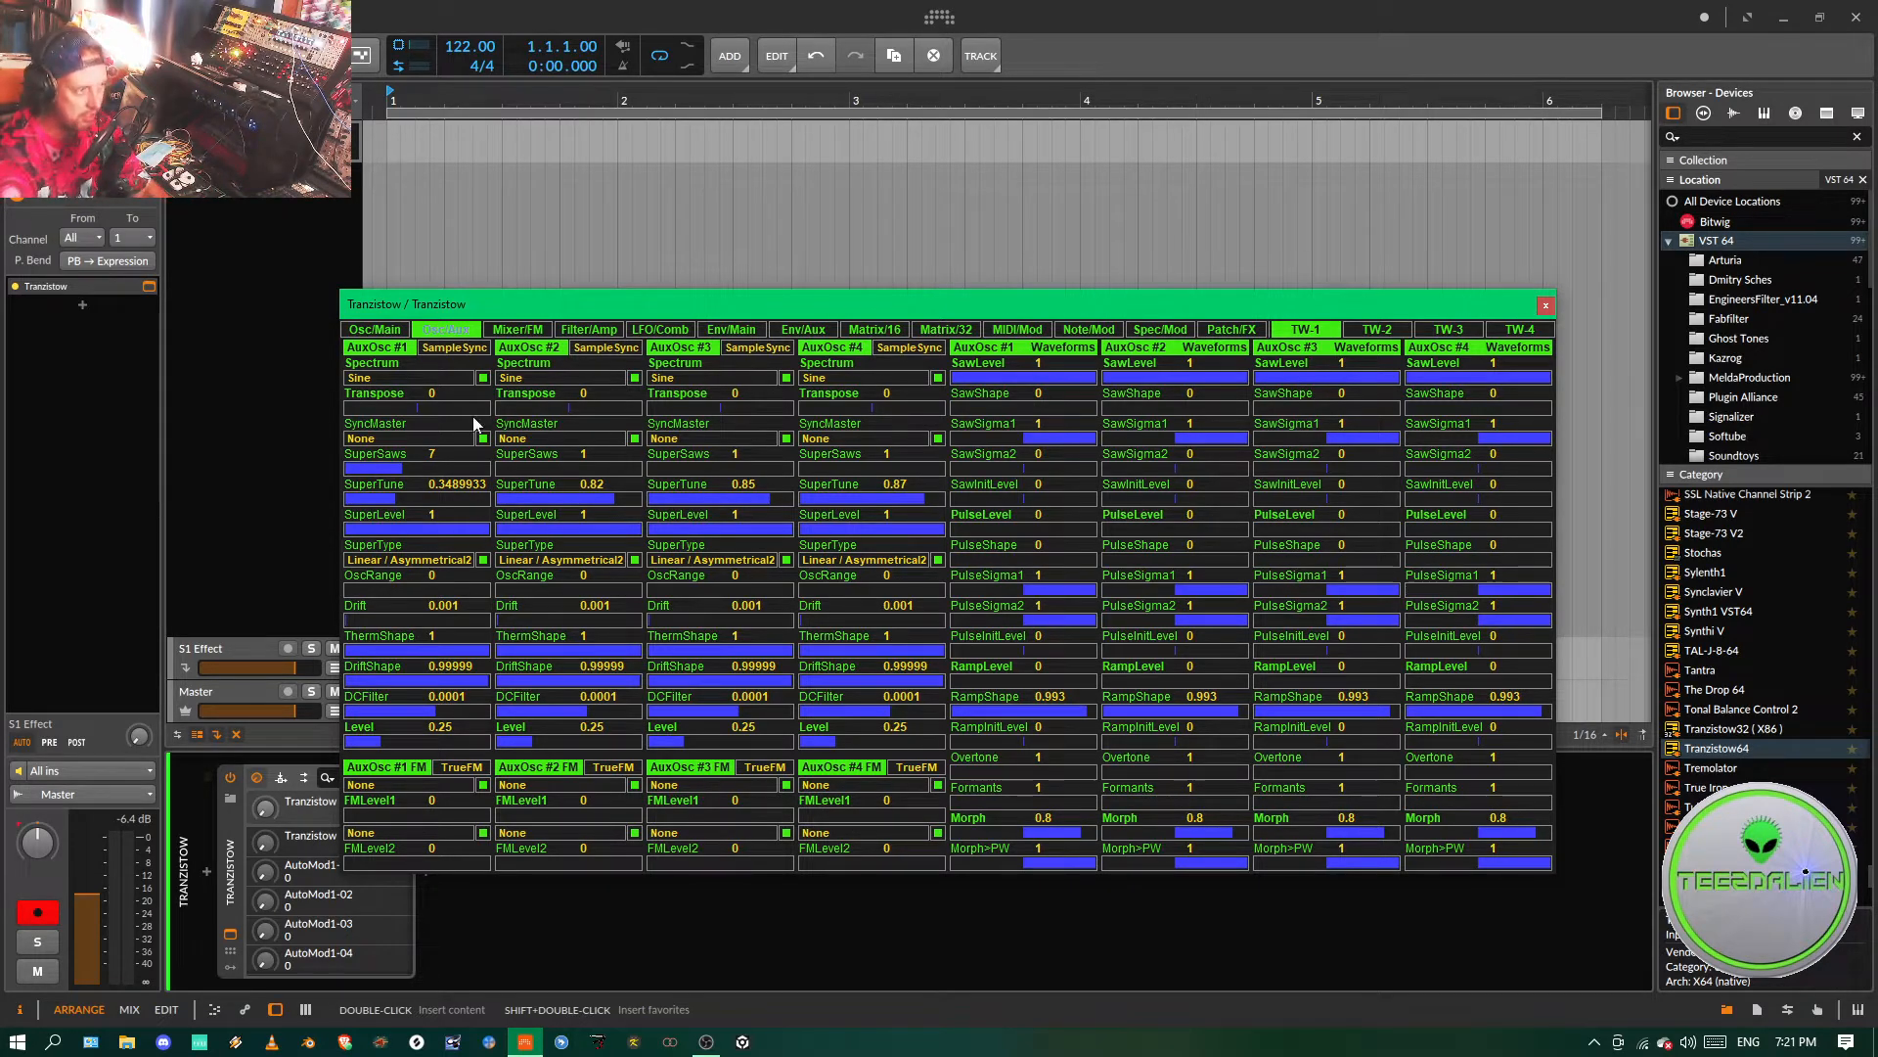
- Set the SyncOsc of AuxOsc #1 to exactly 0.5
click(430, 329)
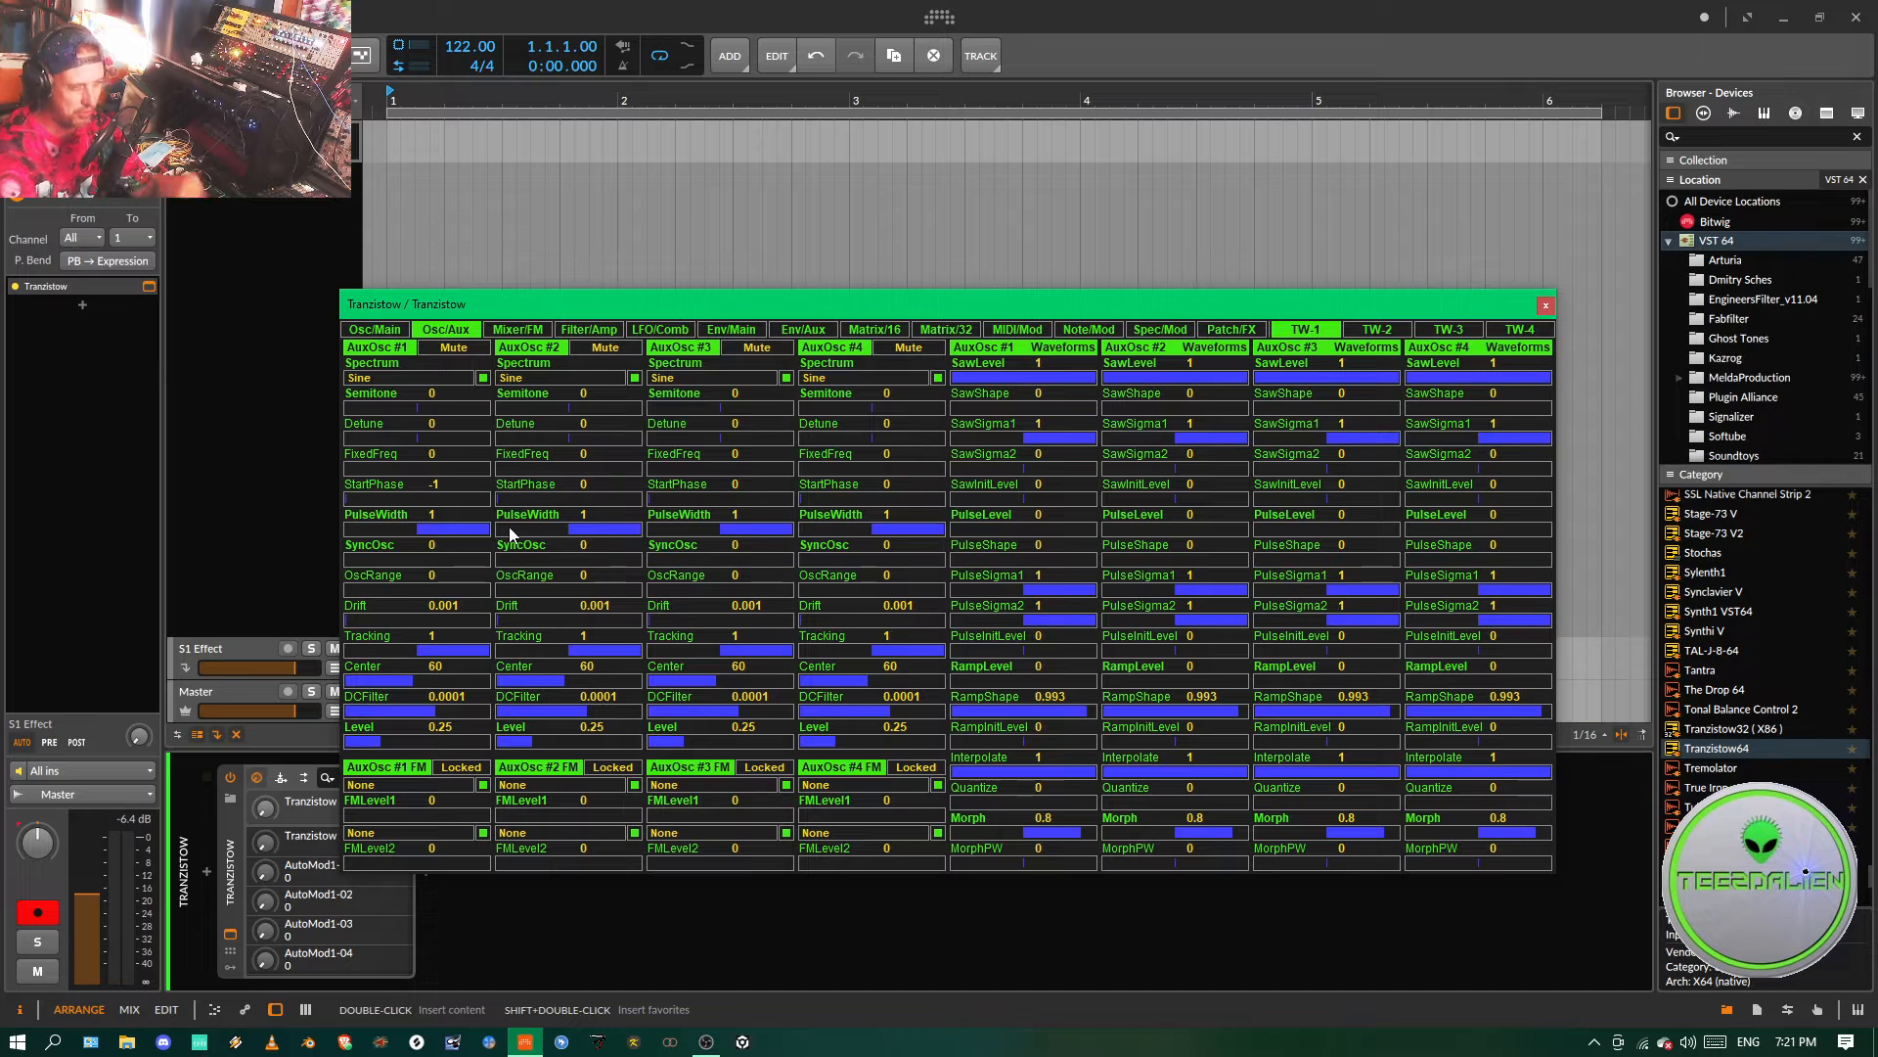
click(376, 560)
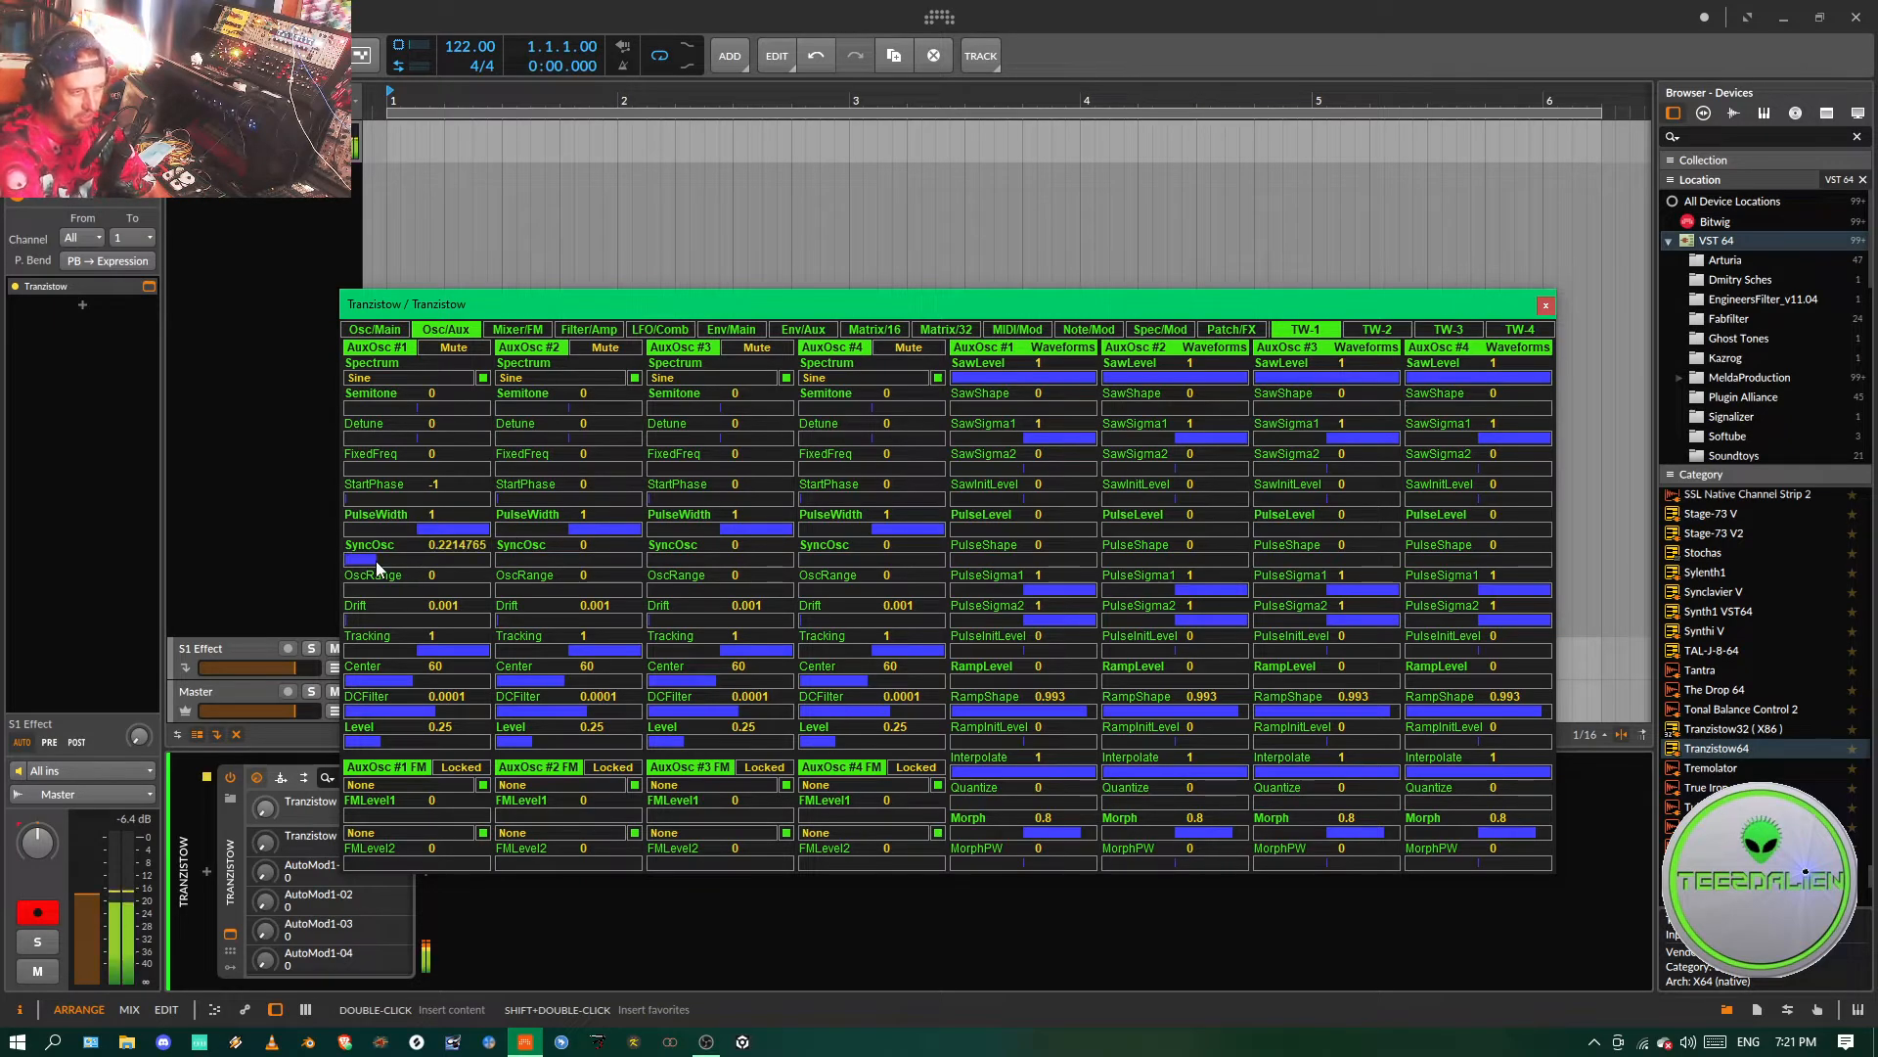
drag(377, 563, 414, 561)
click(442, 545)
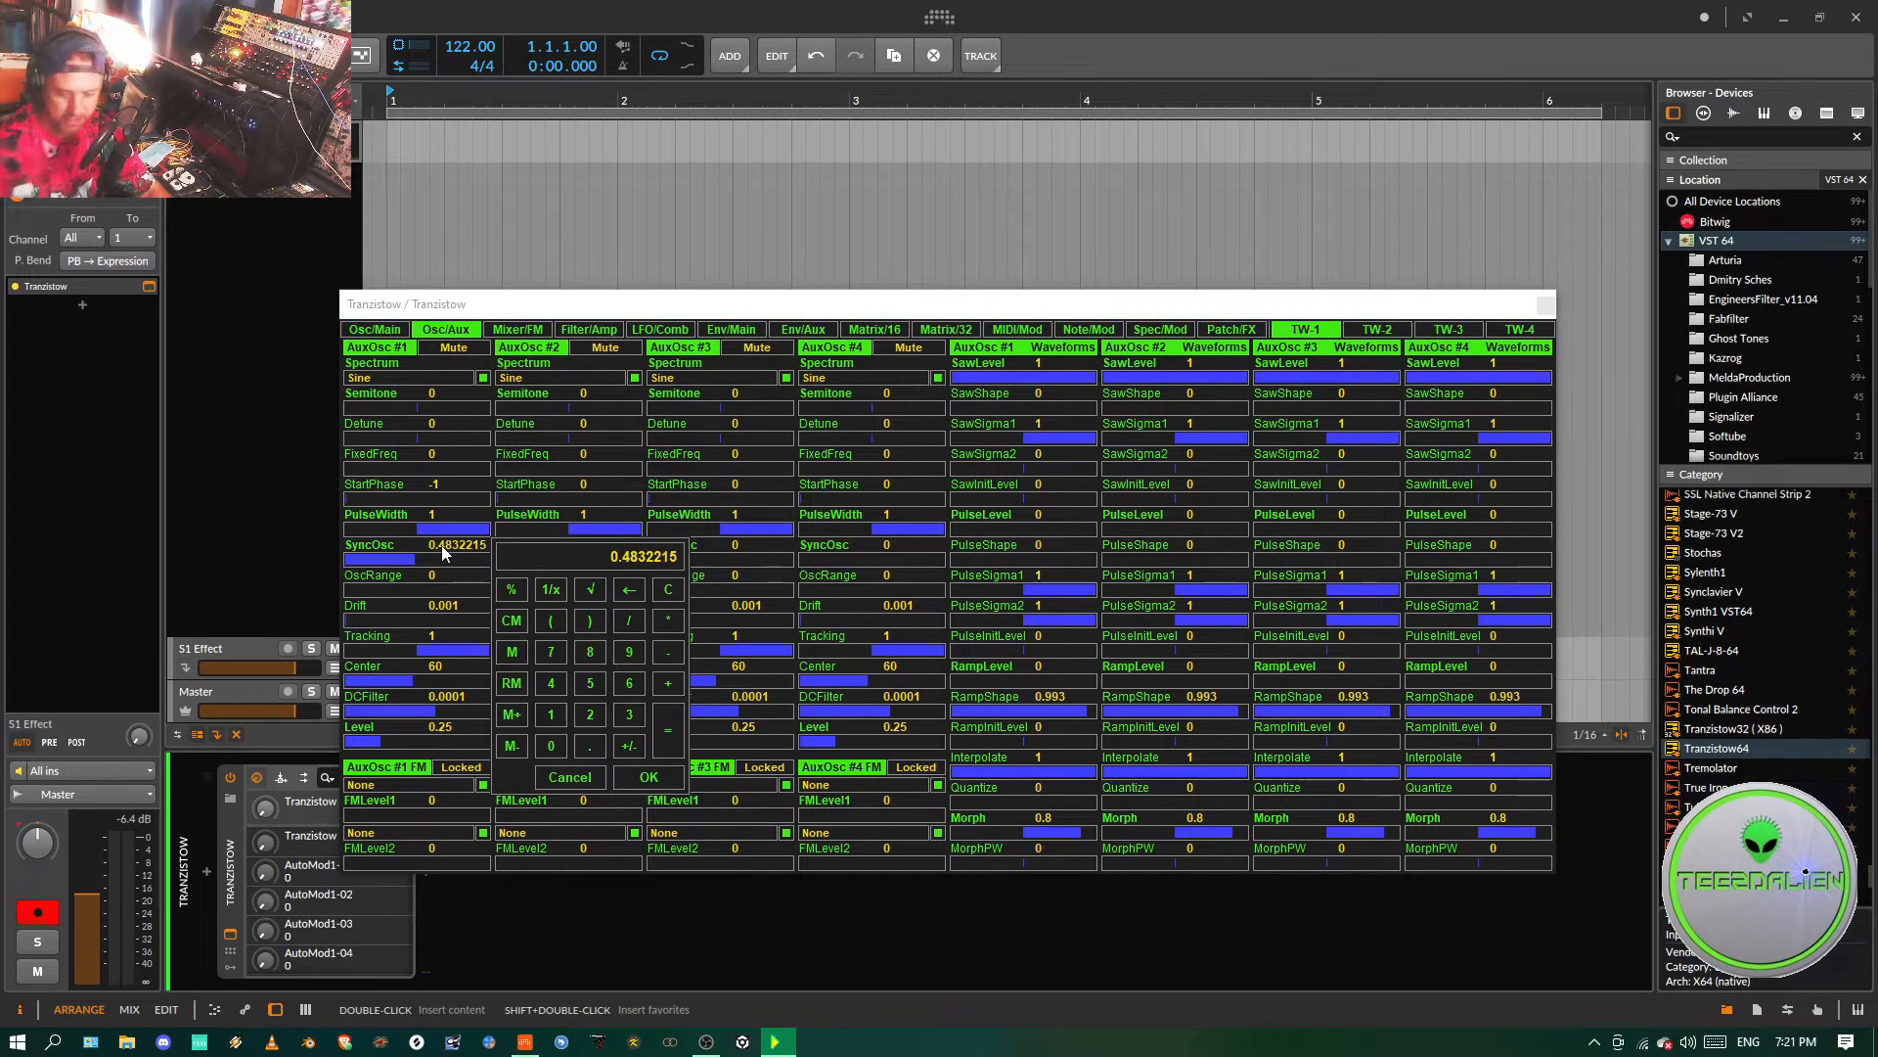
text(0.5)
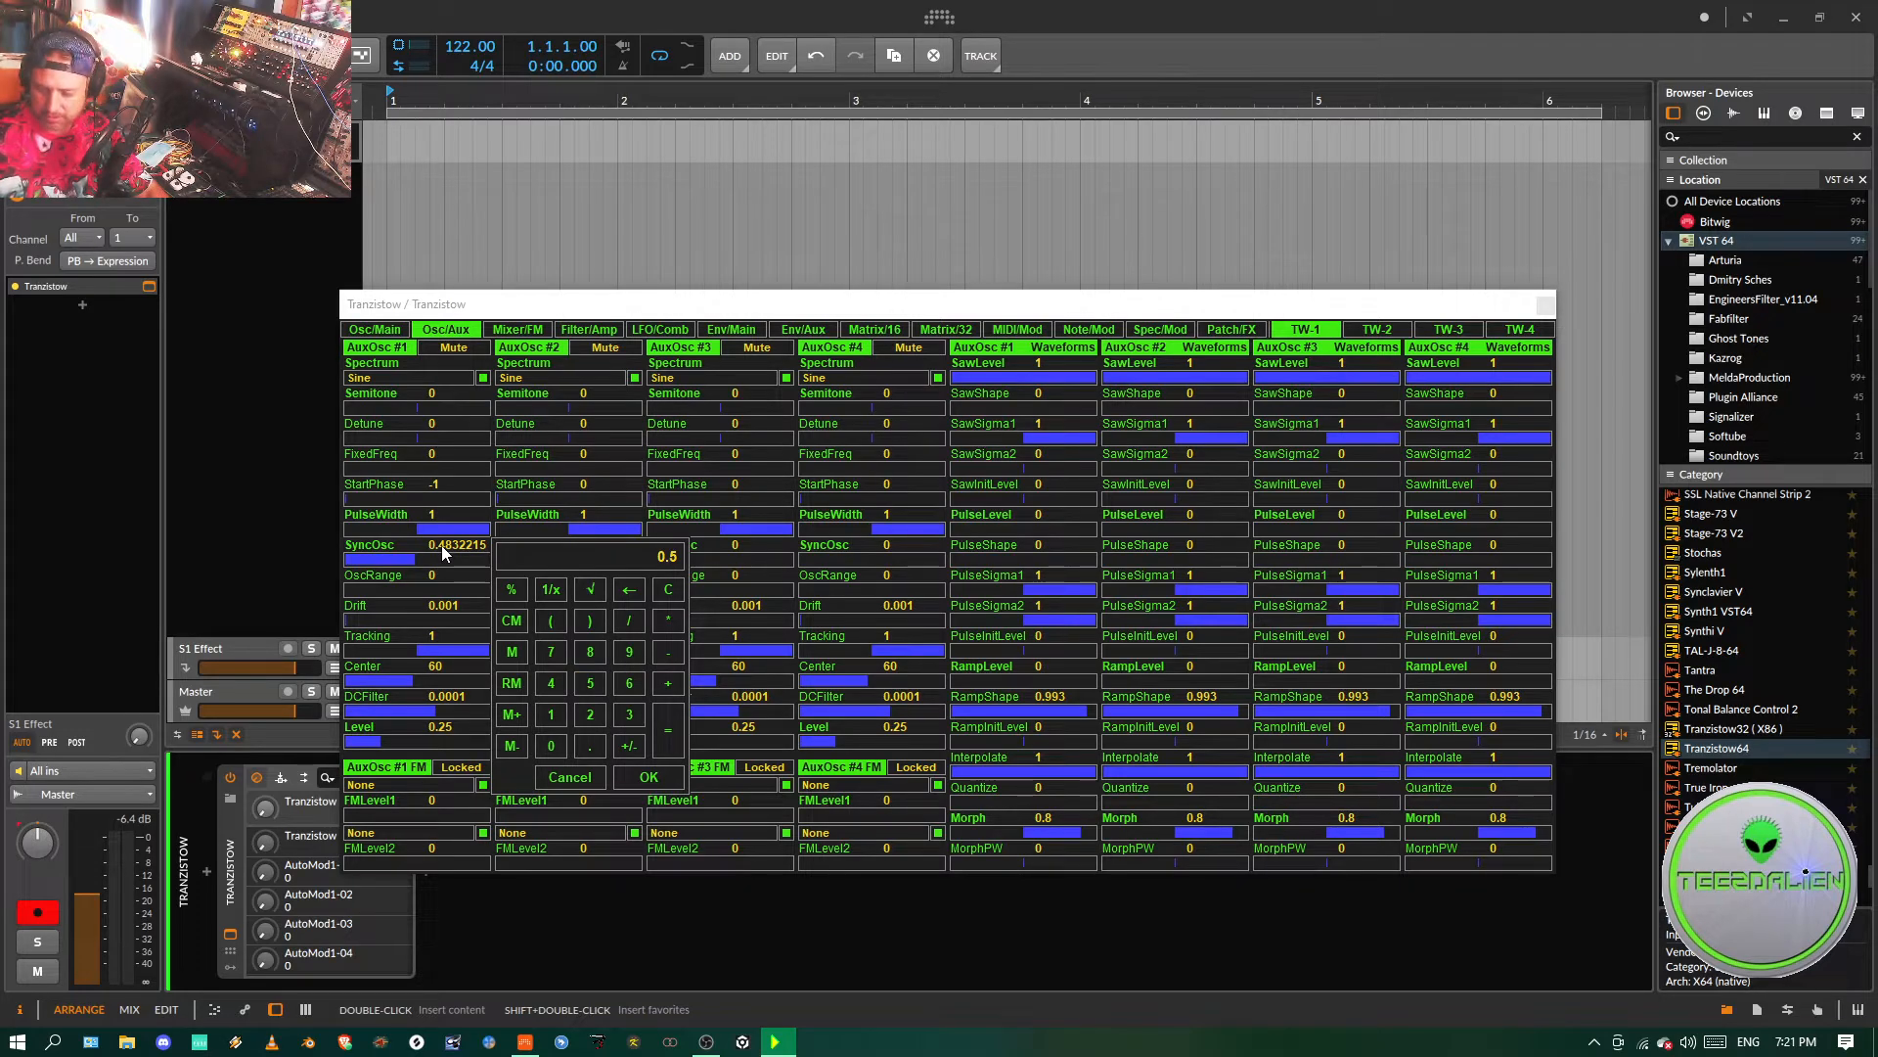
key(Return)
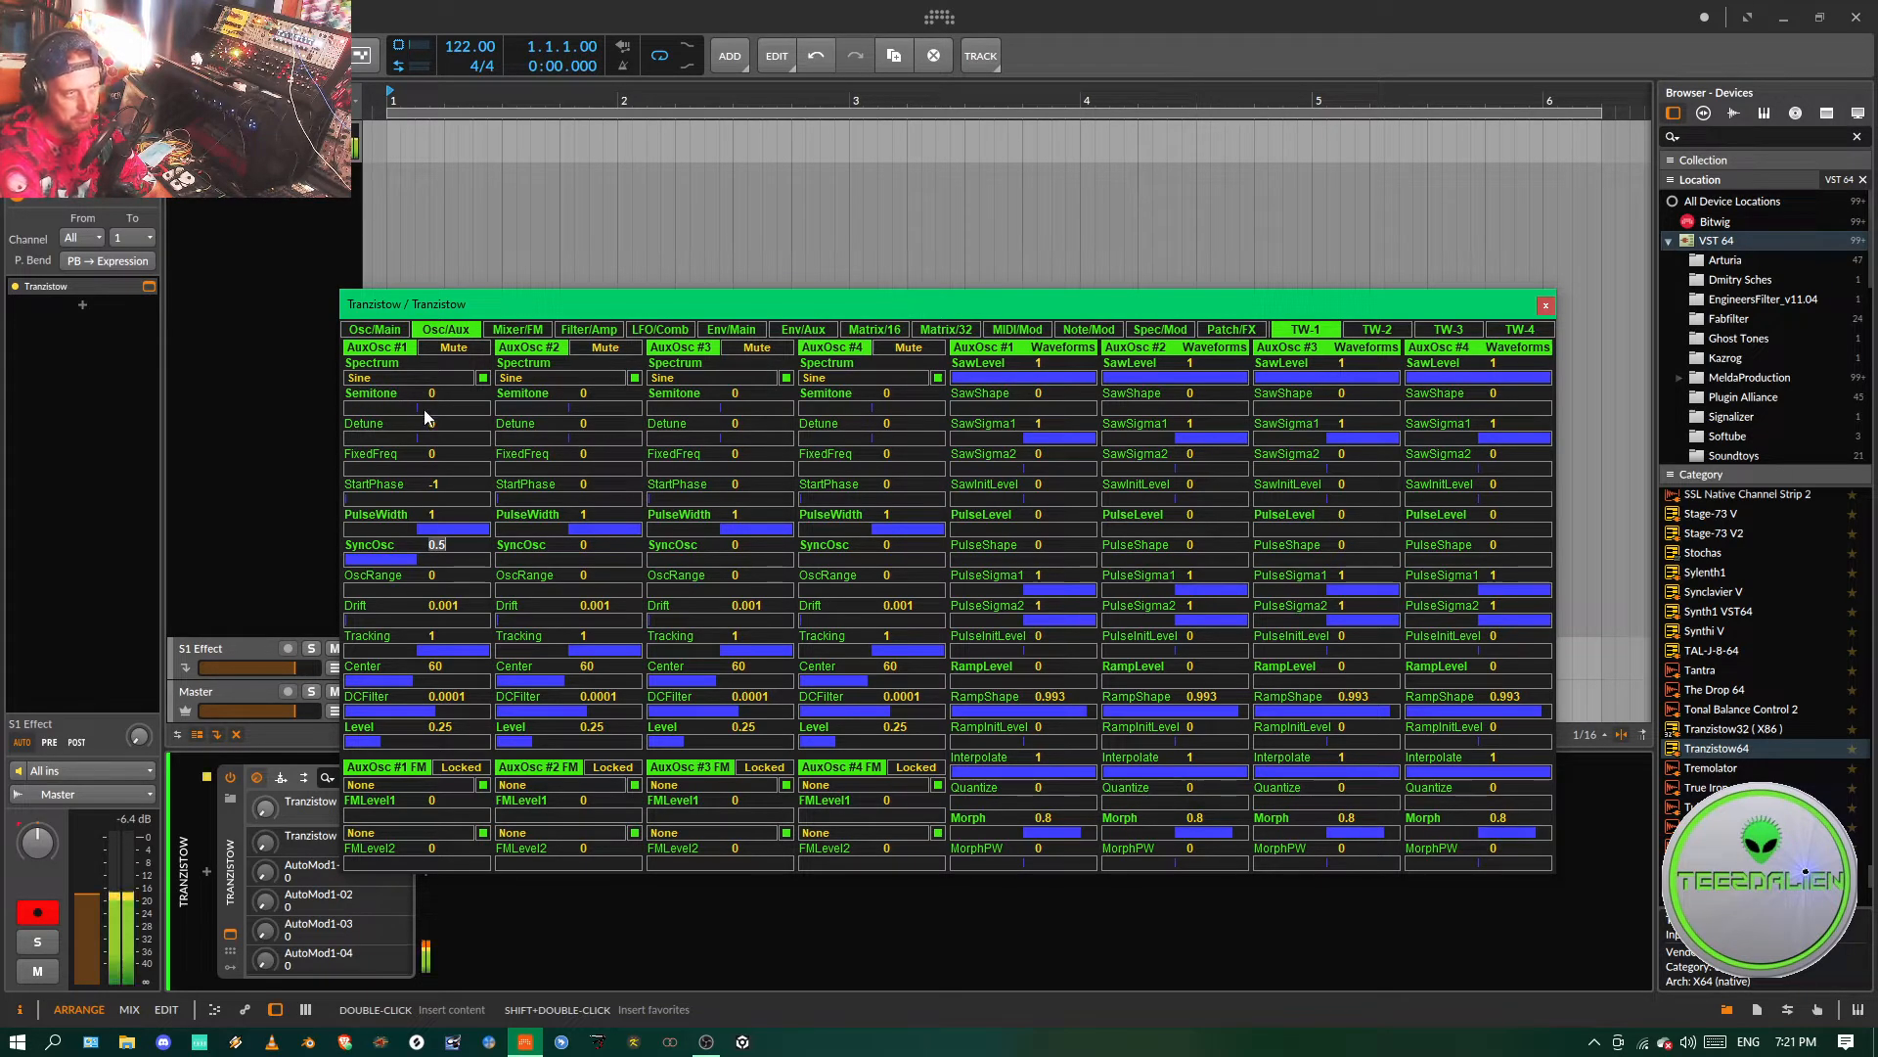
- Try raising AuxOsc #1's semitone offset to 18 and other values, and reset it to 0
mouse_move(424, 409)
mouse_down()
mouse_move(461, 407)
mouse_move(443, 409)
mouse_up()
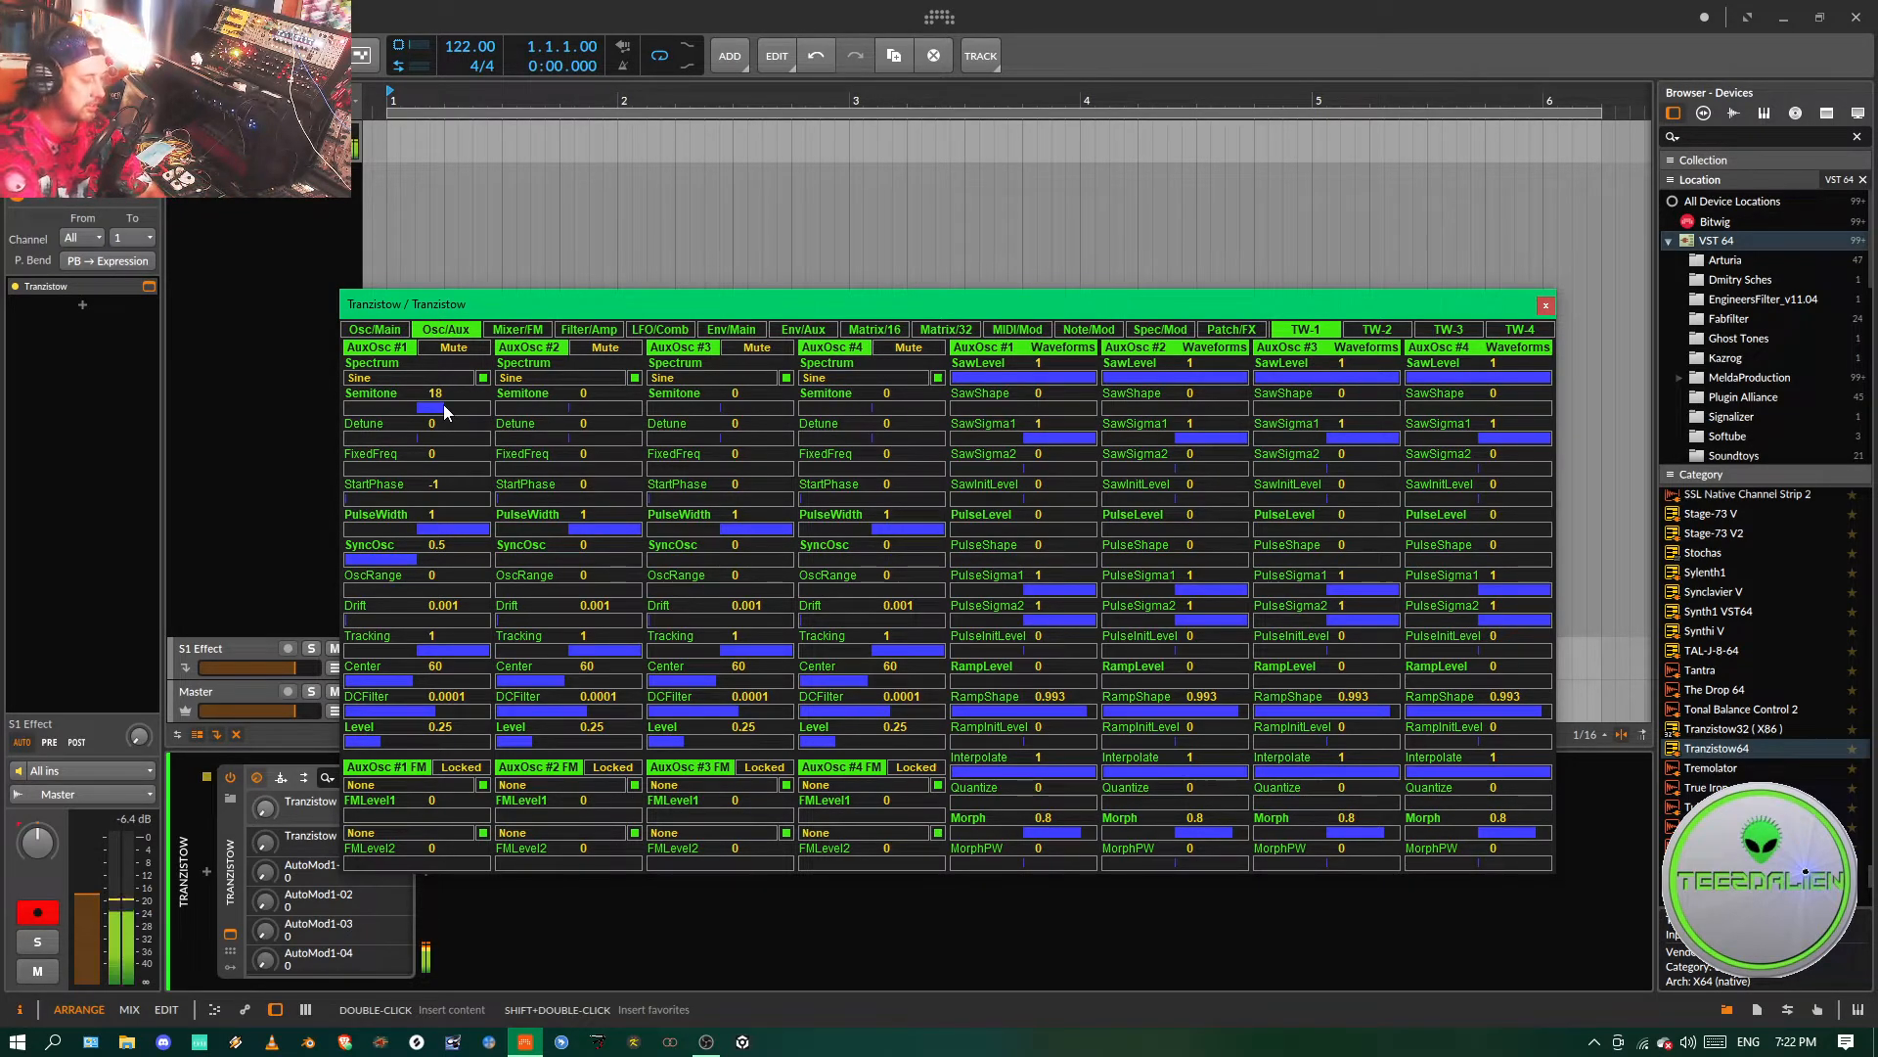
mouse_move(443, 403)
mouse_down()
mouse_move(415, 407)
mouse_move(431, 410)
mouse_up()
double_click(432, 407)
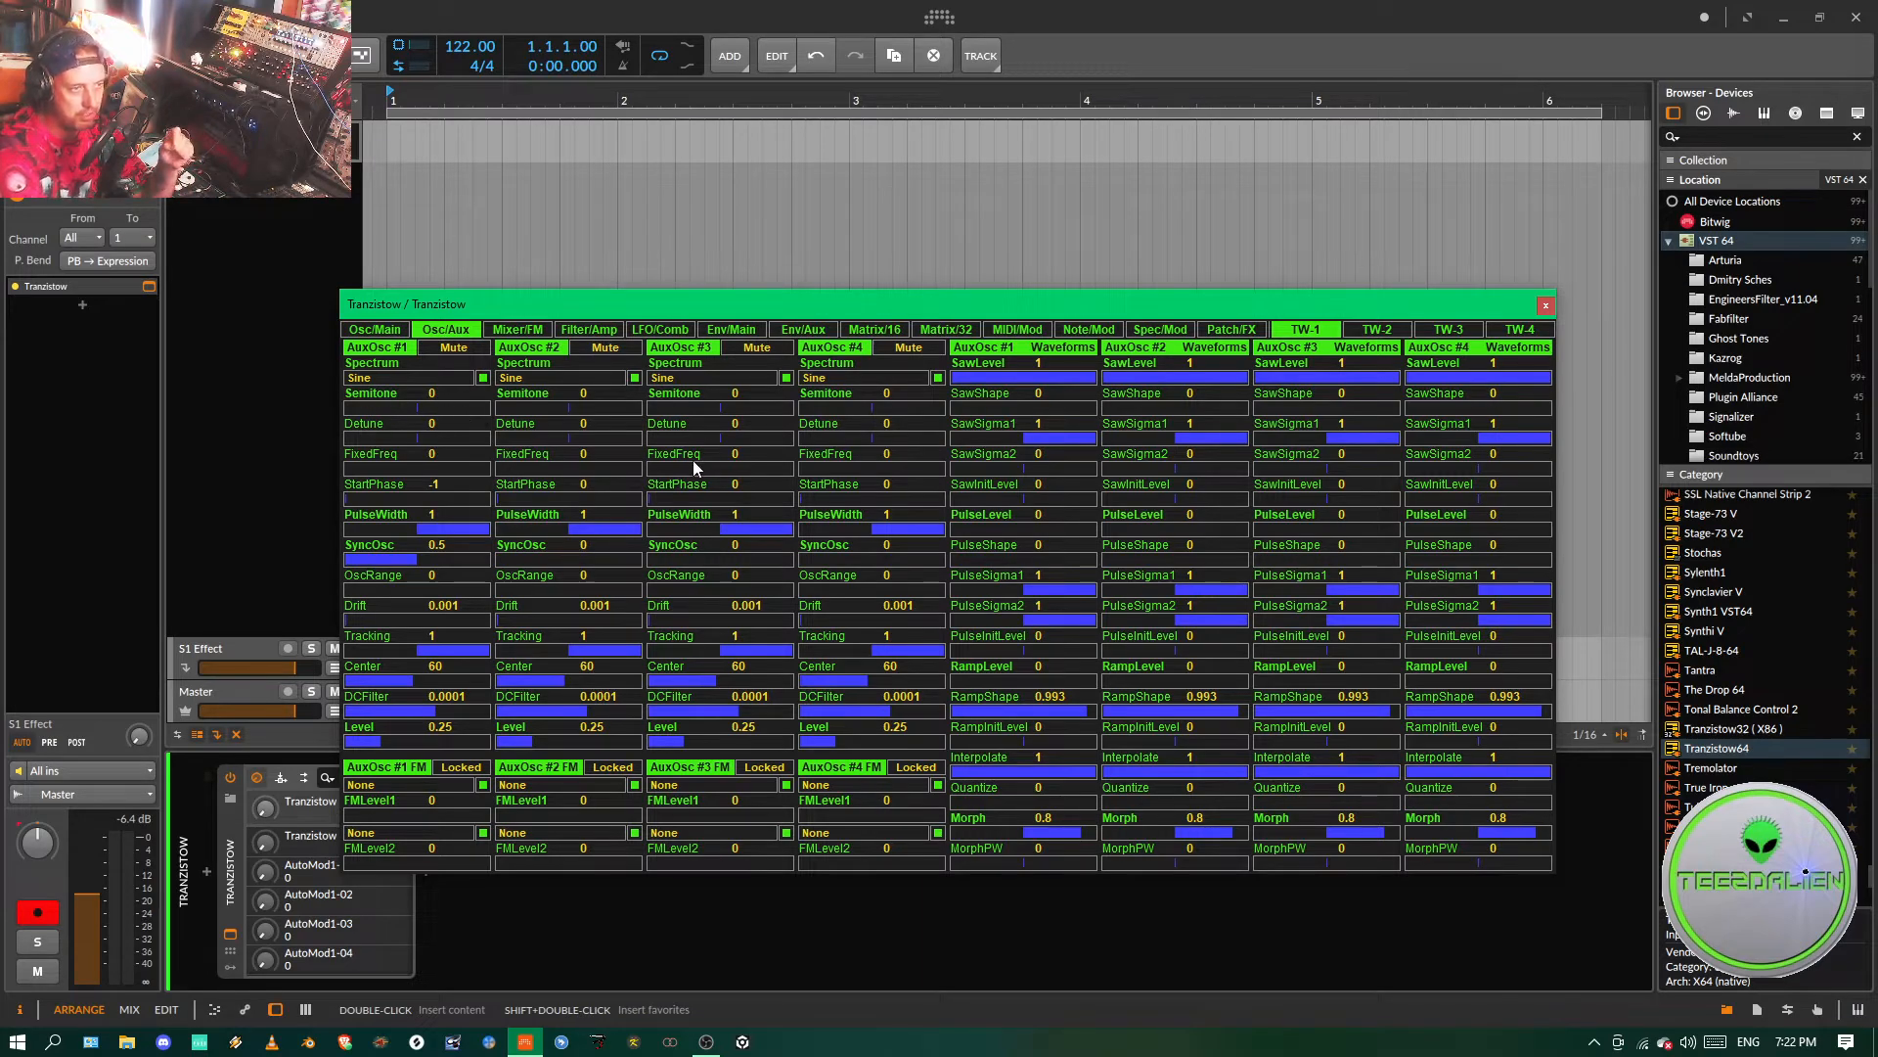
- In Env #1, set the follow-on target of row 8 to Stage8 [R]
click(721, 330)
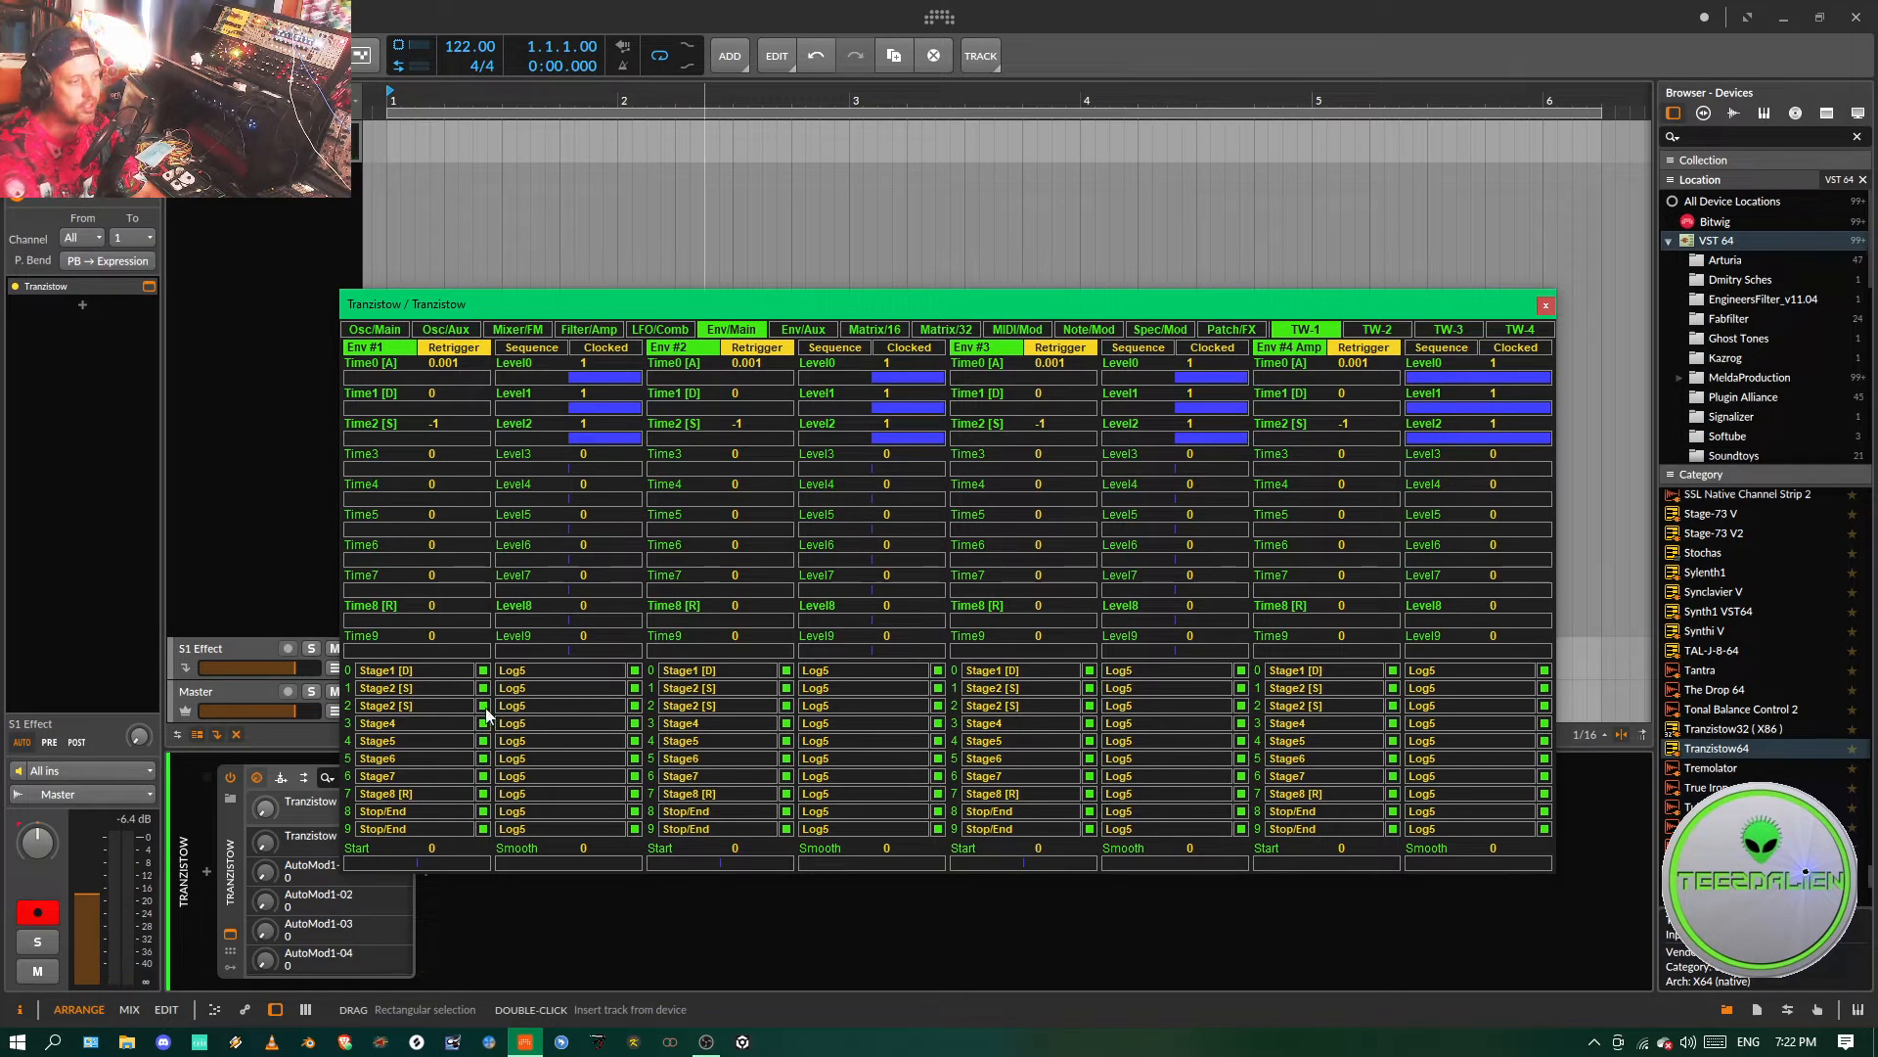
click(379, 812)
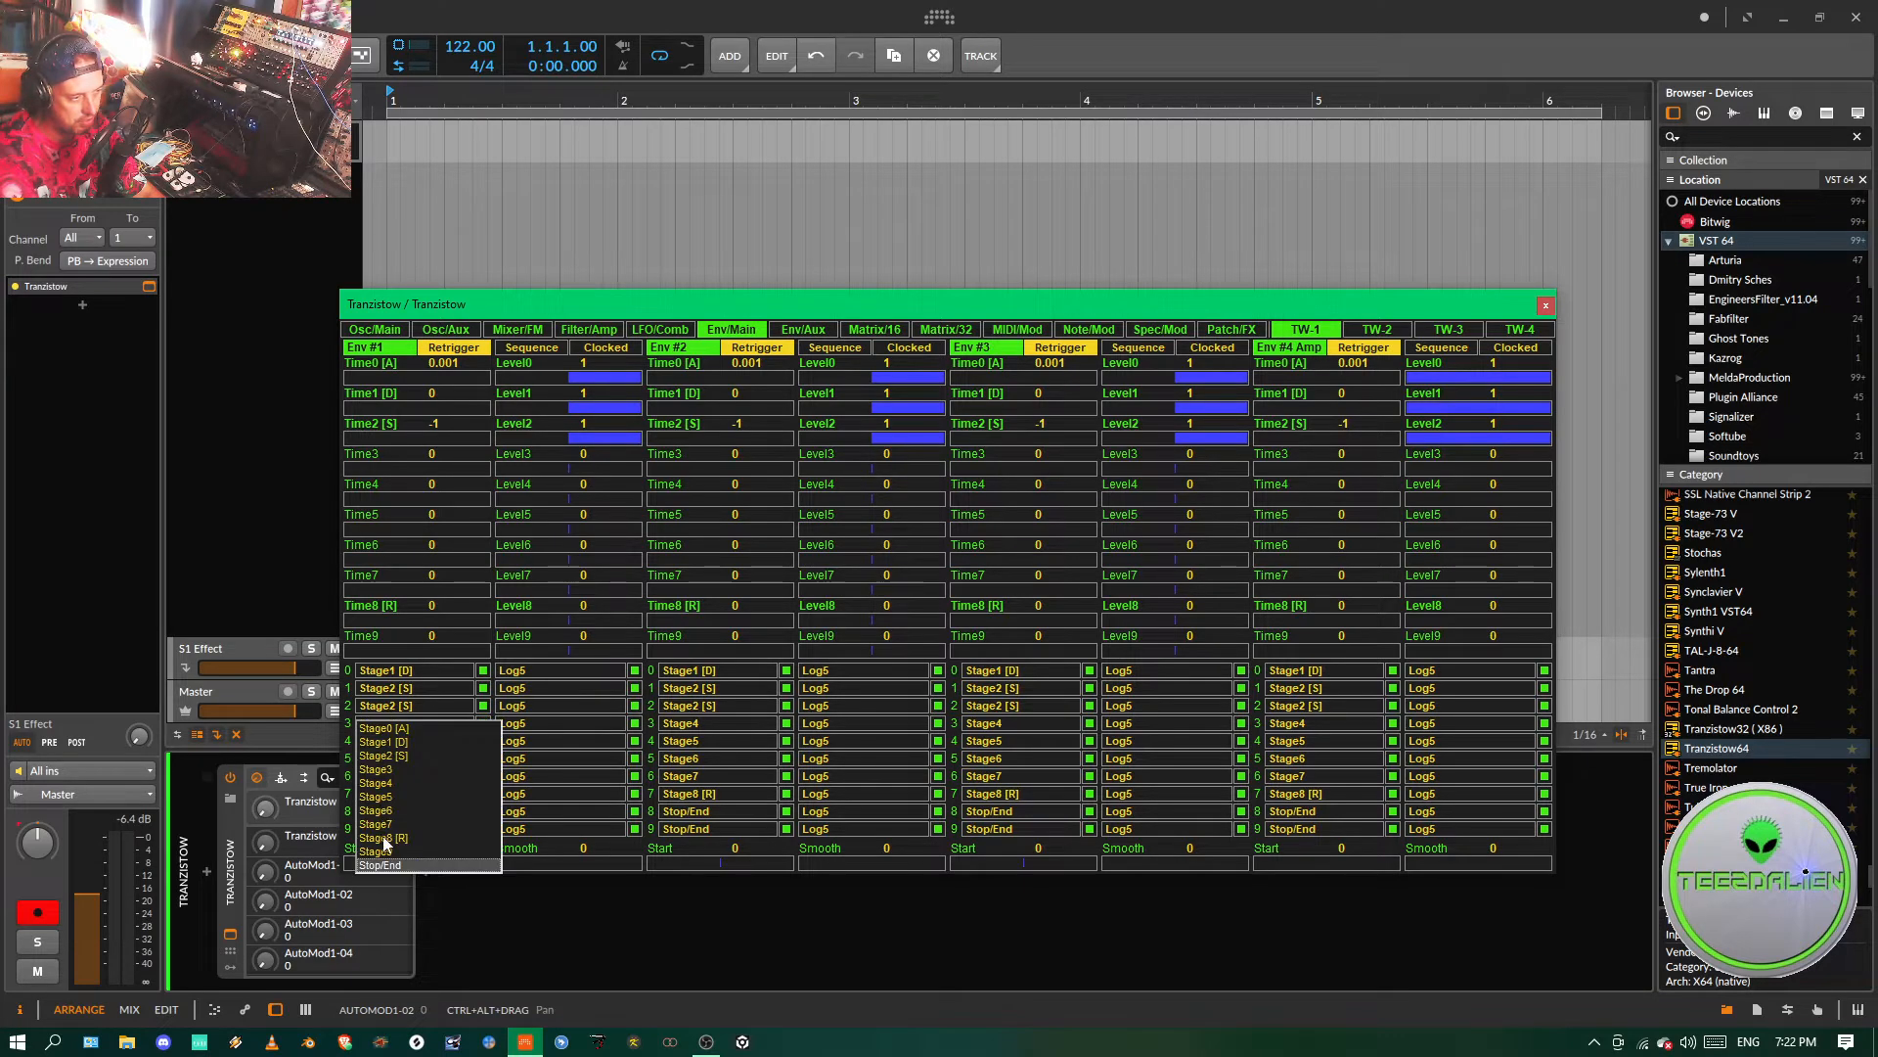
click(384, 837)
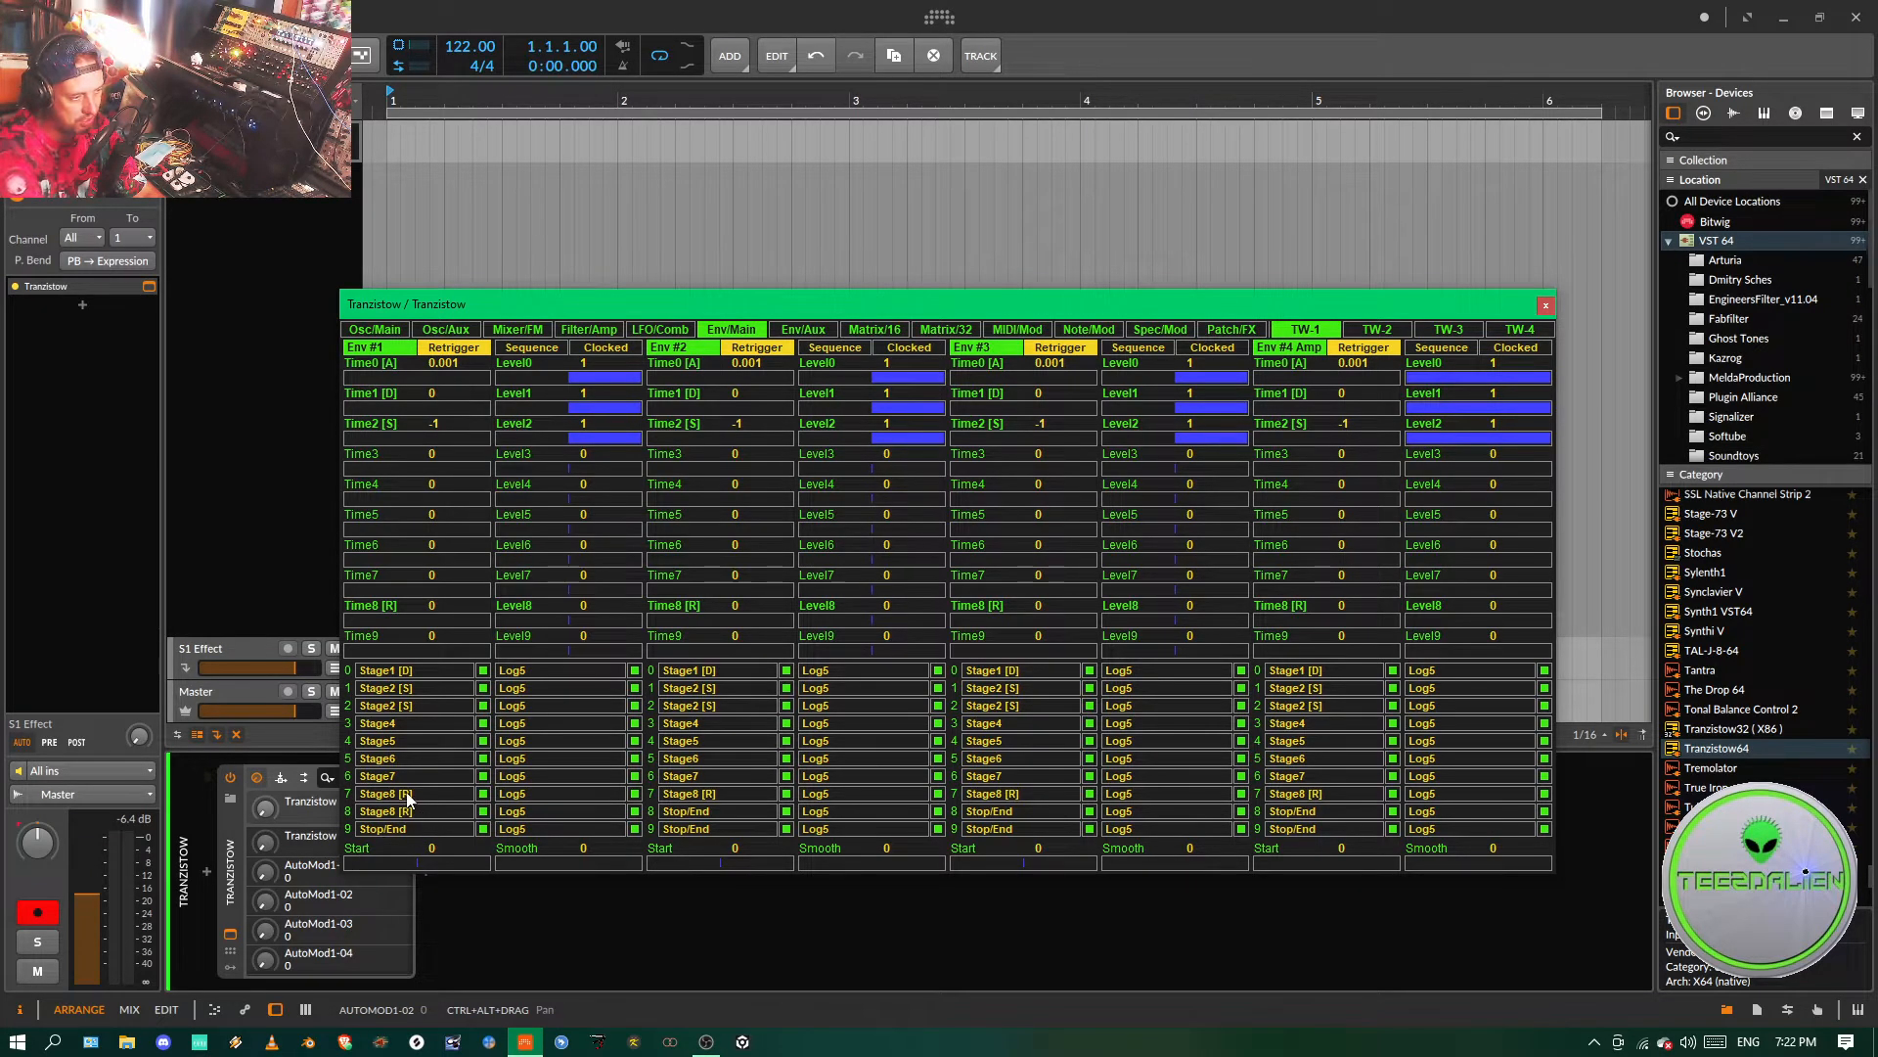
click(408, 812)
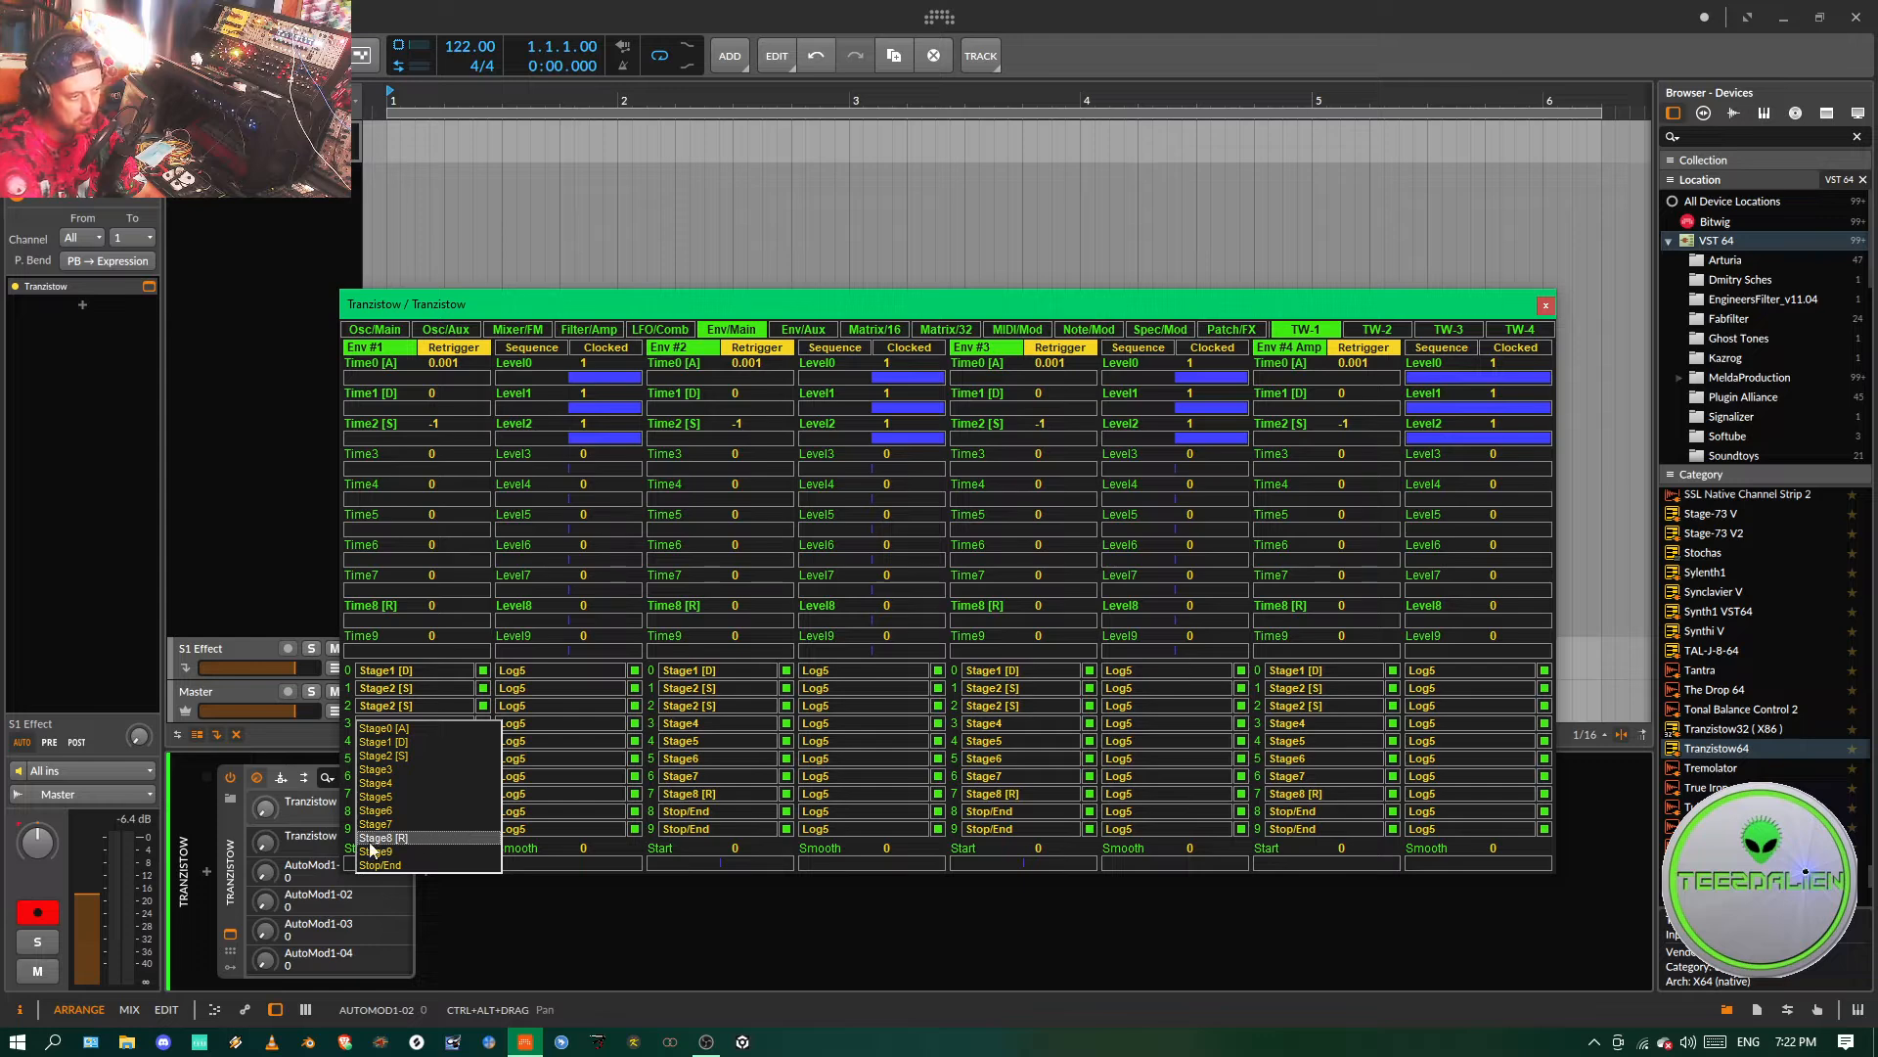
click(392, 742)
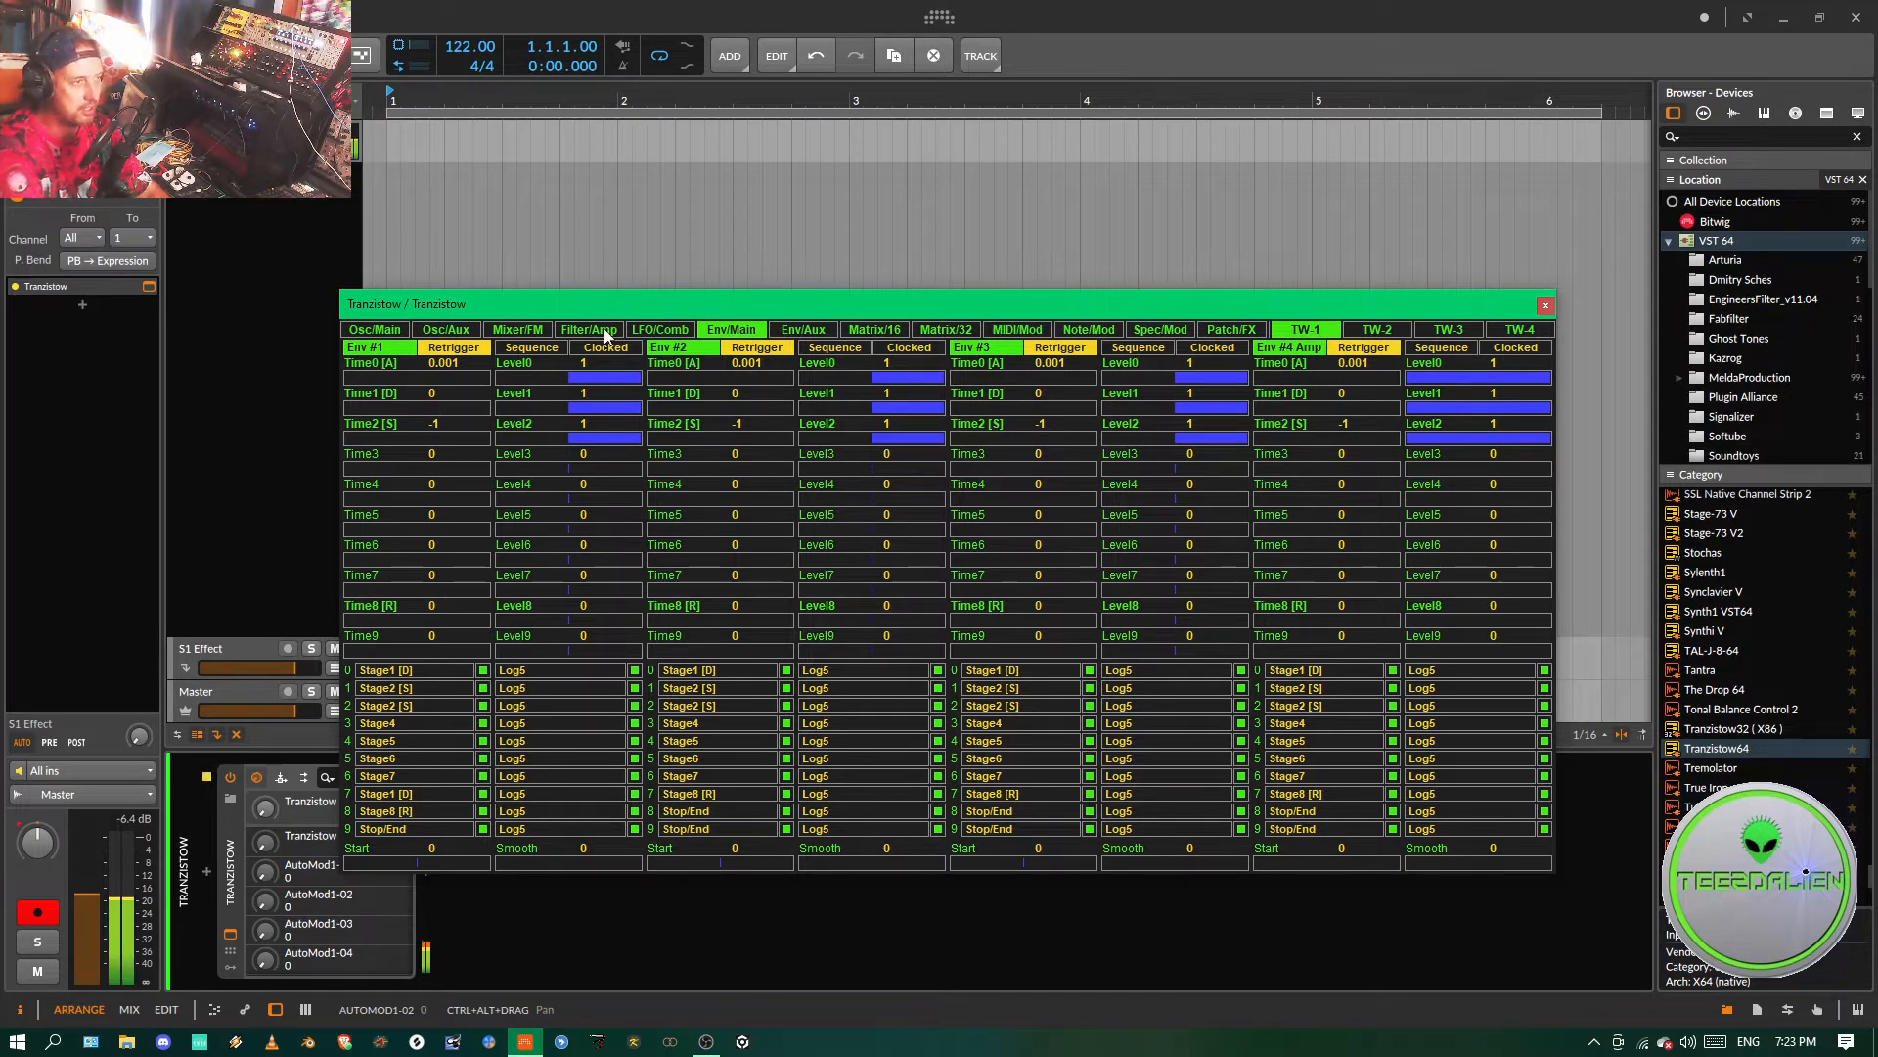
- In ModMatrix #1, route Env1 to AuxOsc1Pitch with an amount of about 0.8
click(891, 330)
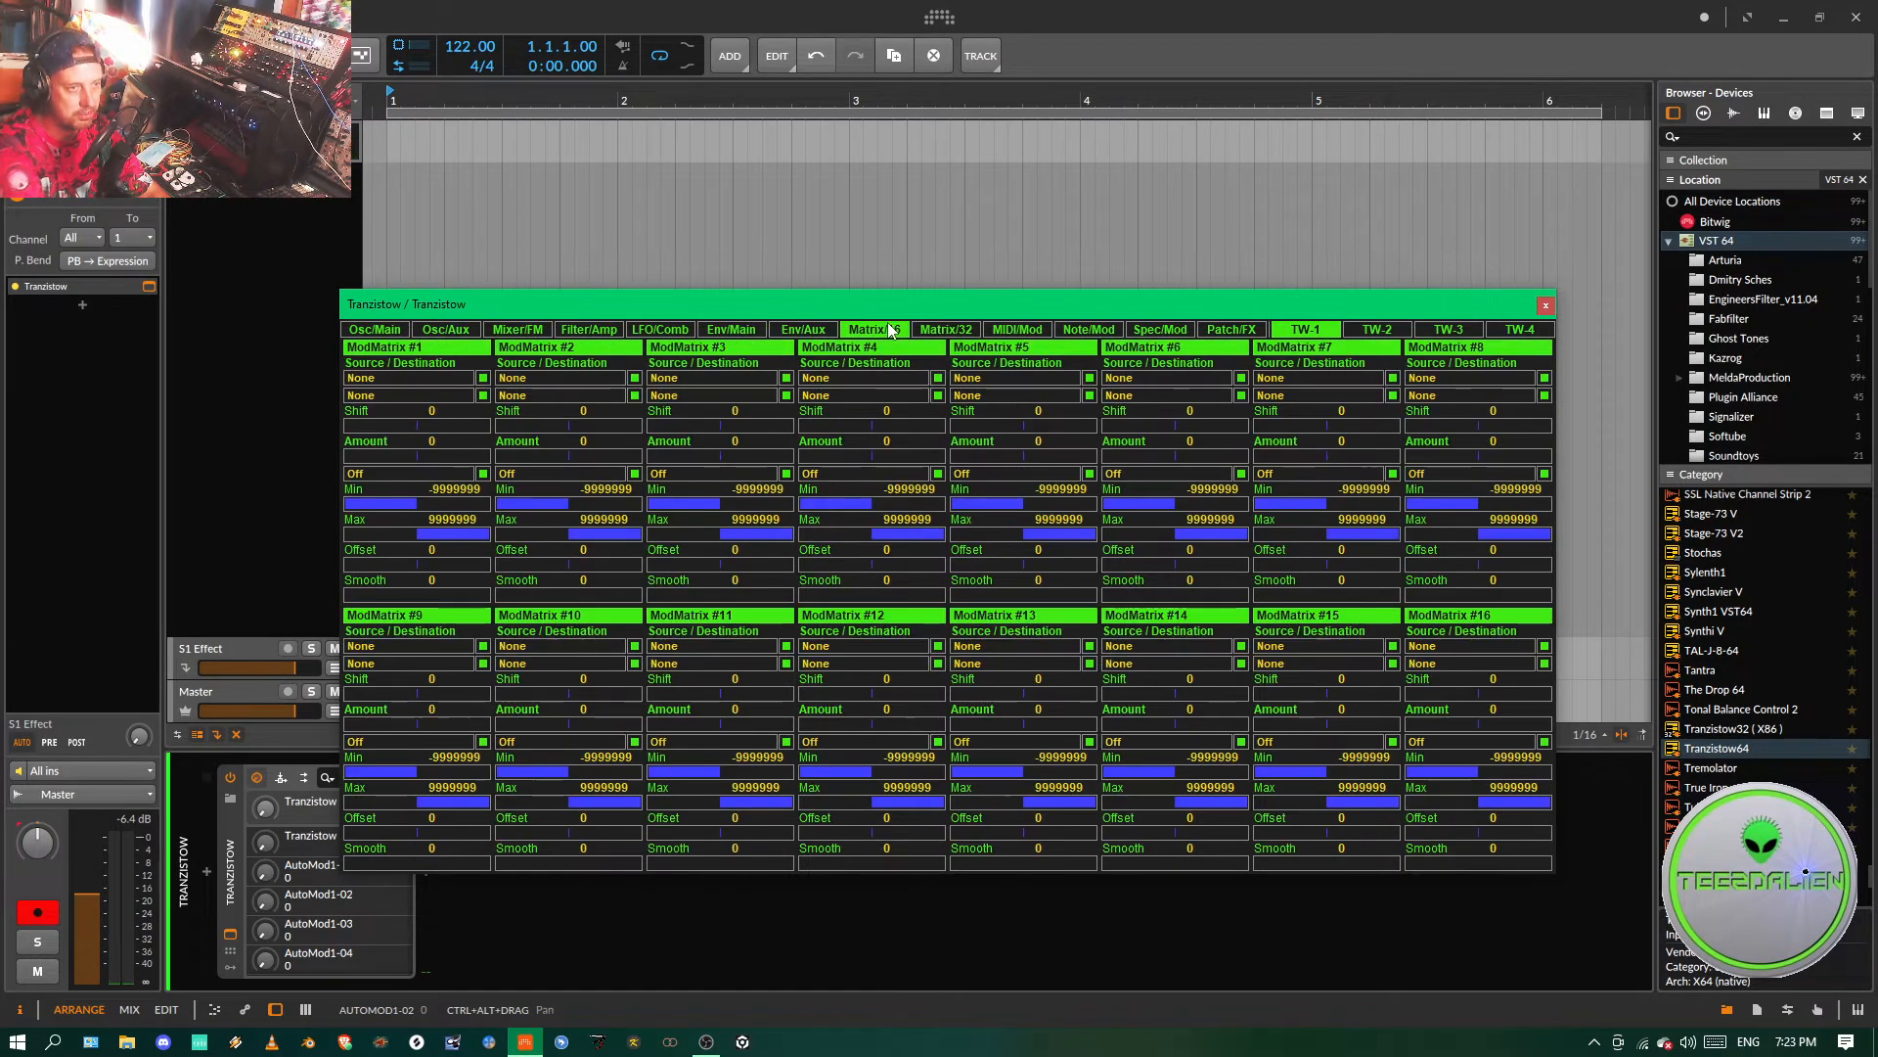
click(395, 377)
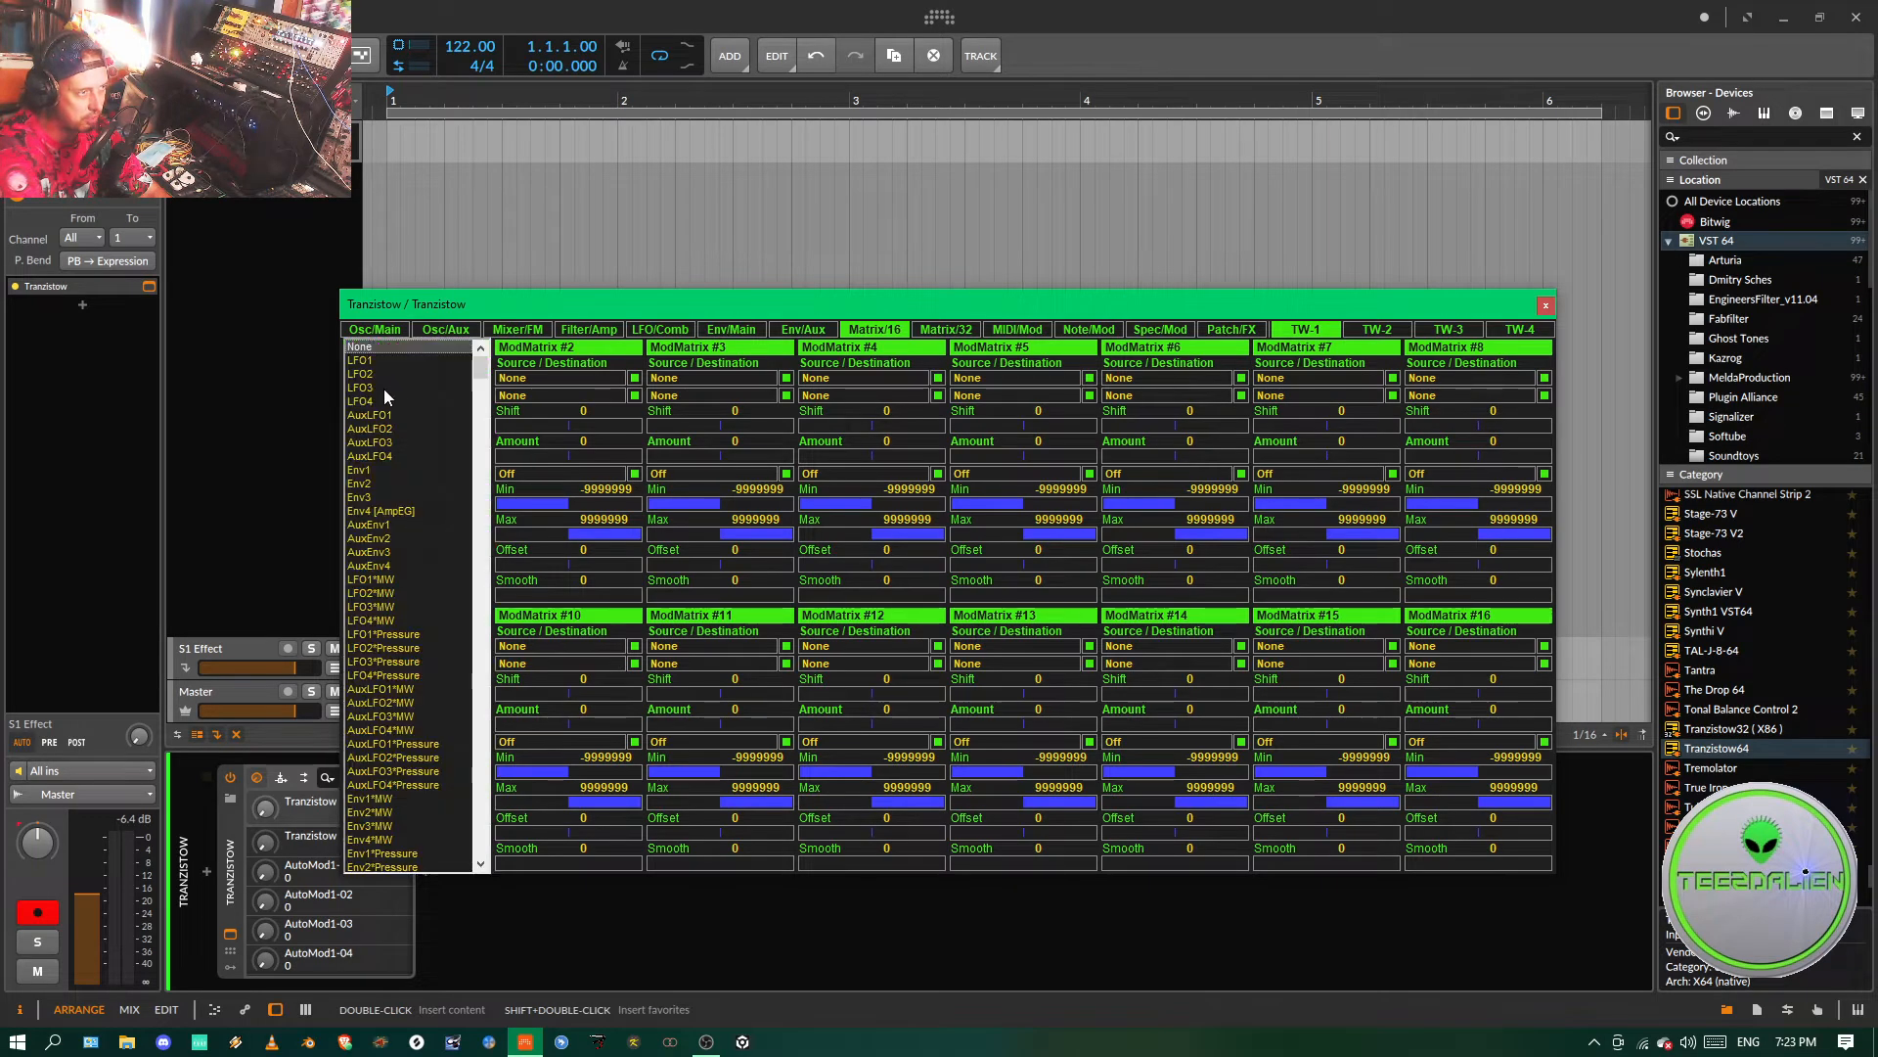
click(361, 471)
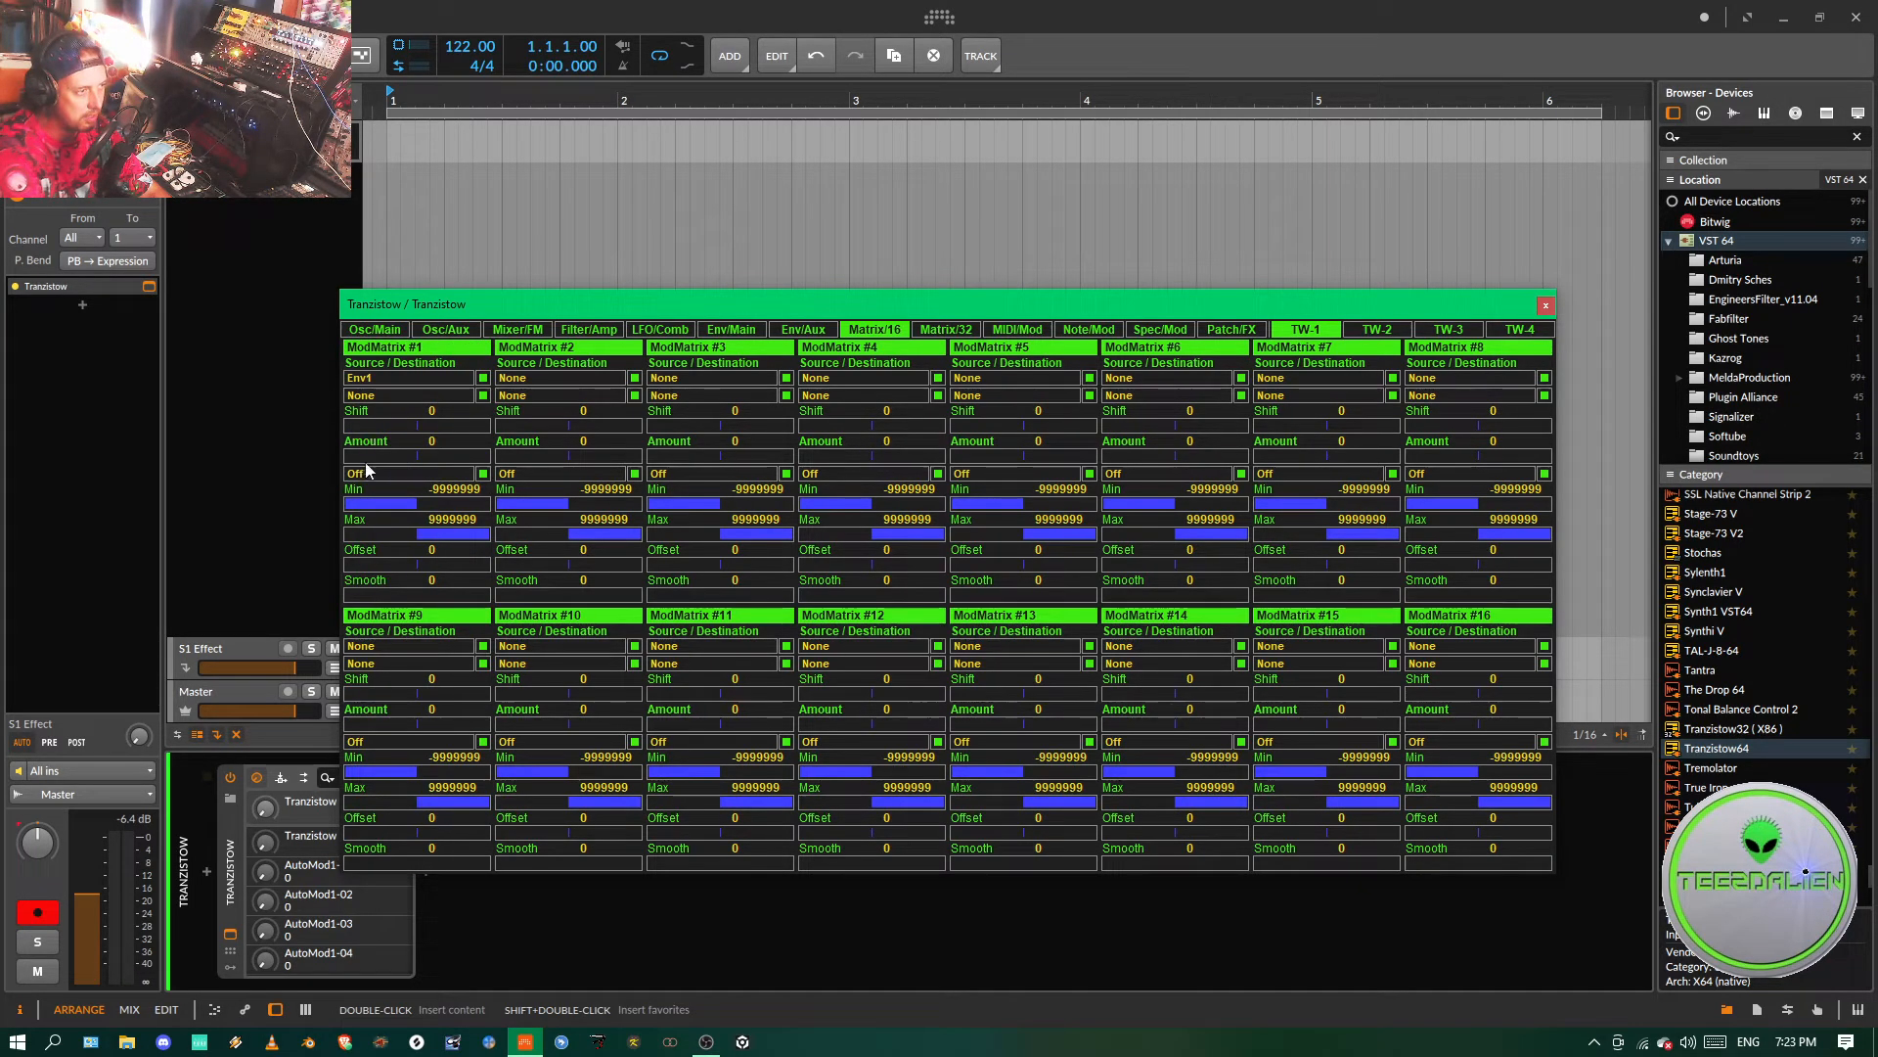
click(384, 397)
scroll(397, 519, down, 5)
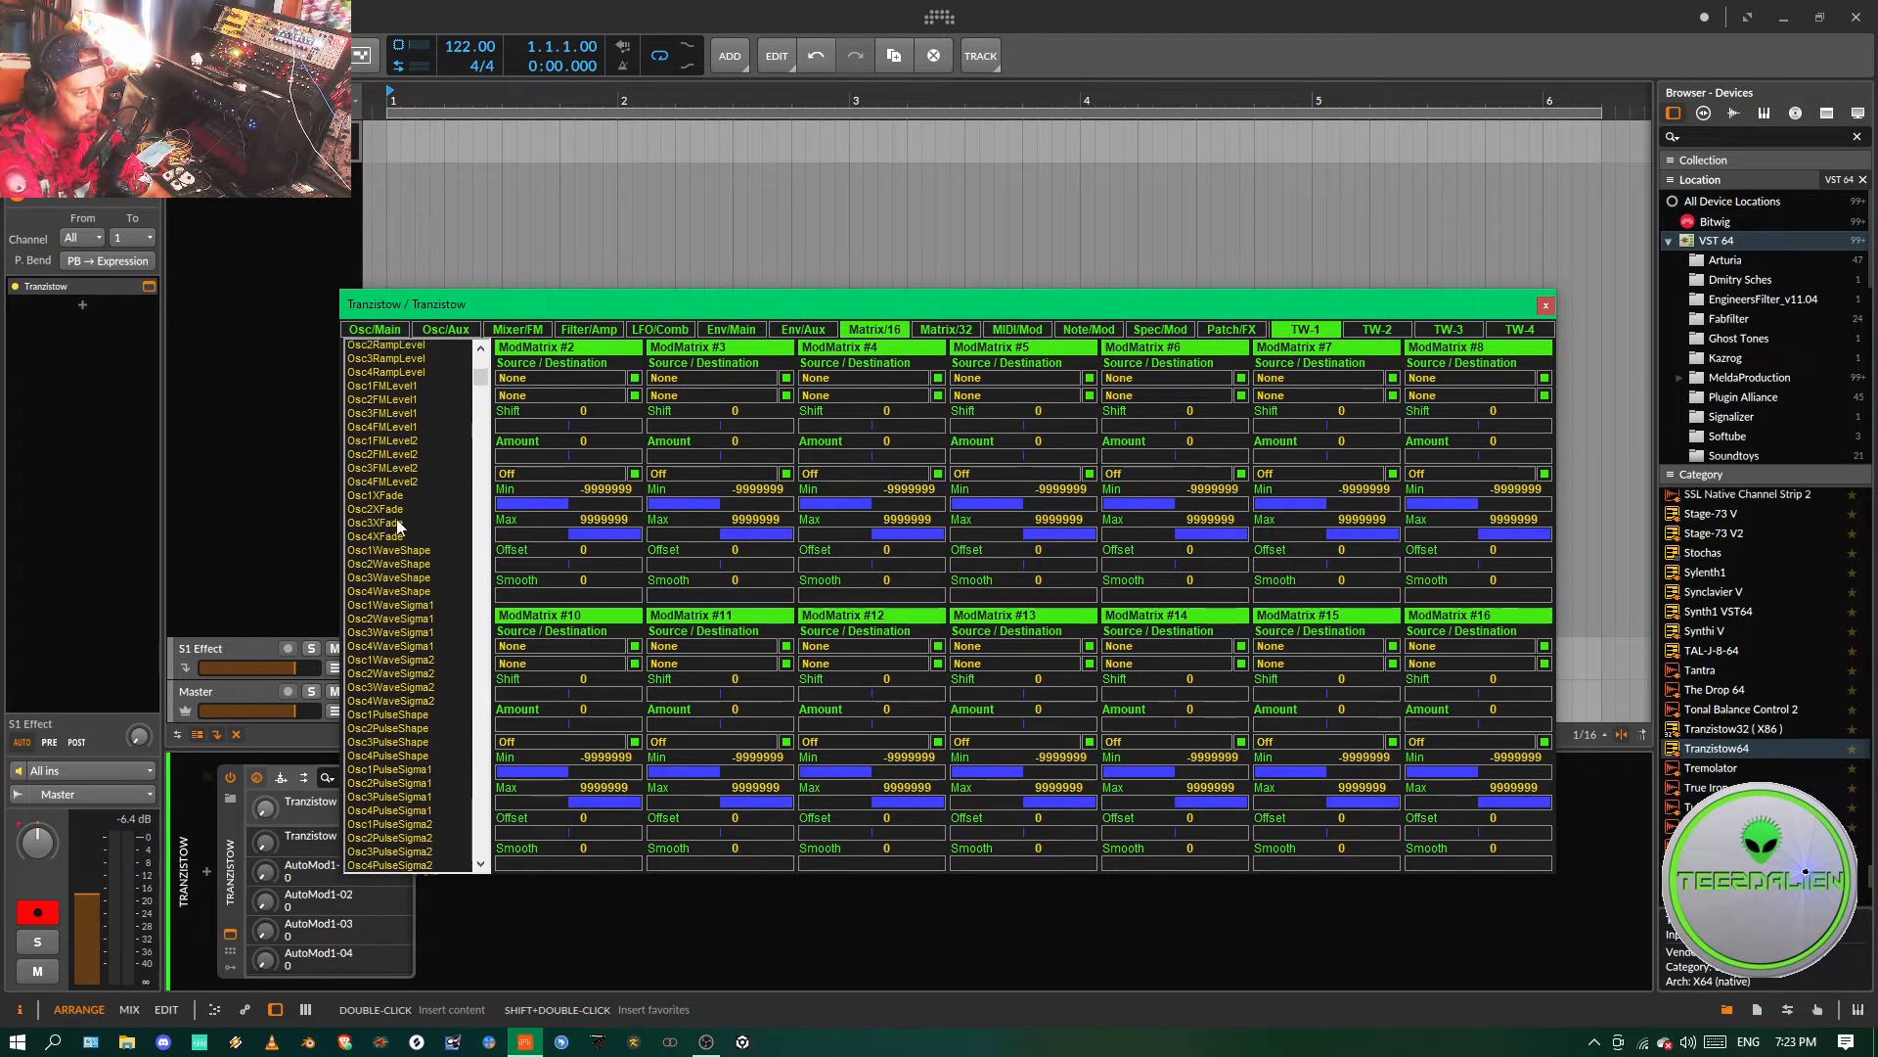
scroll(398, 525, down, 8)
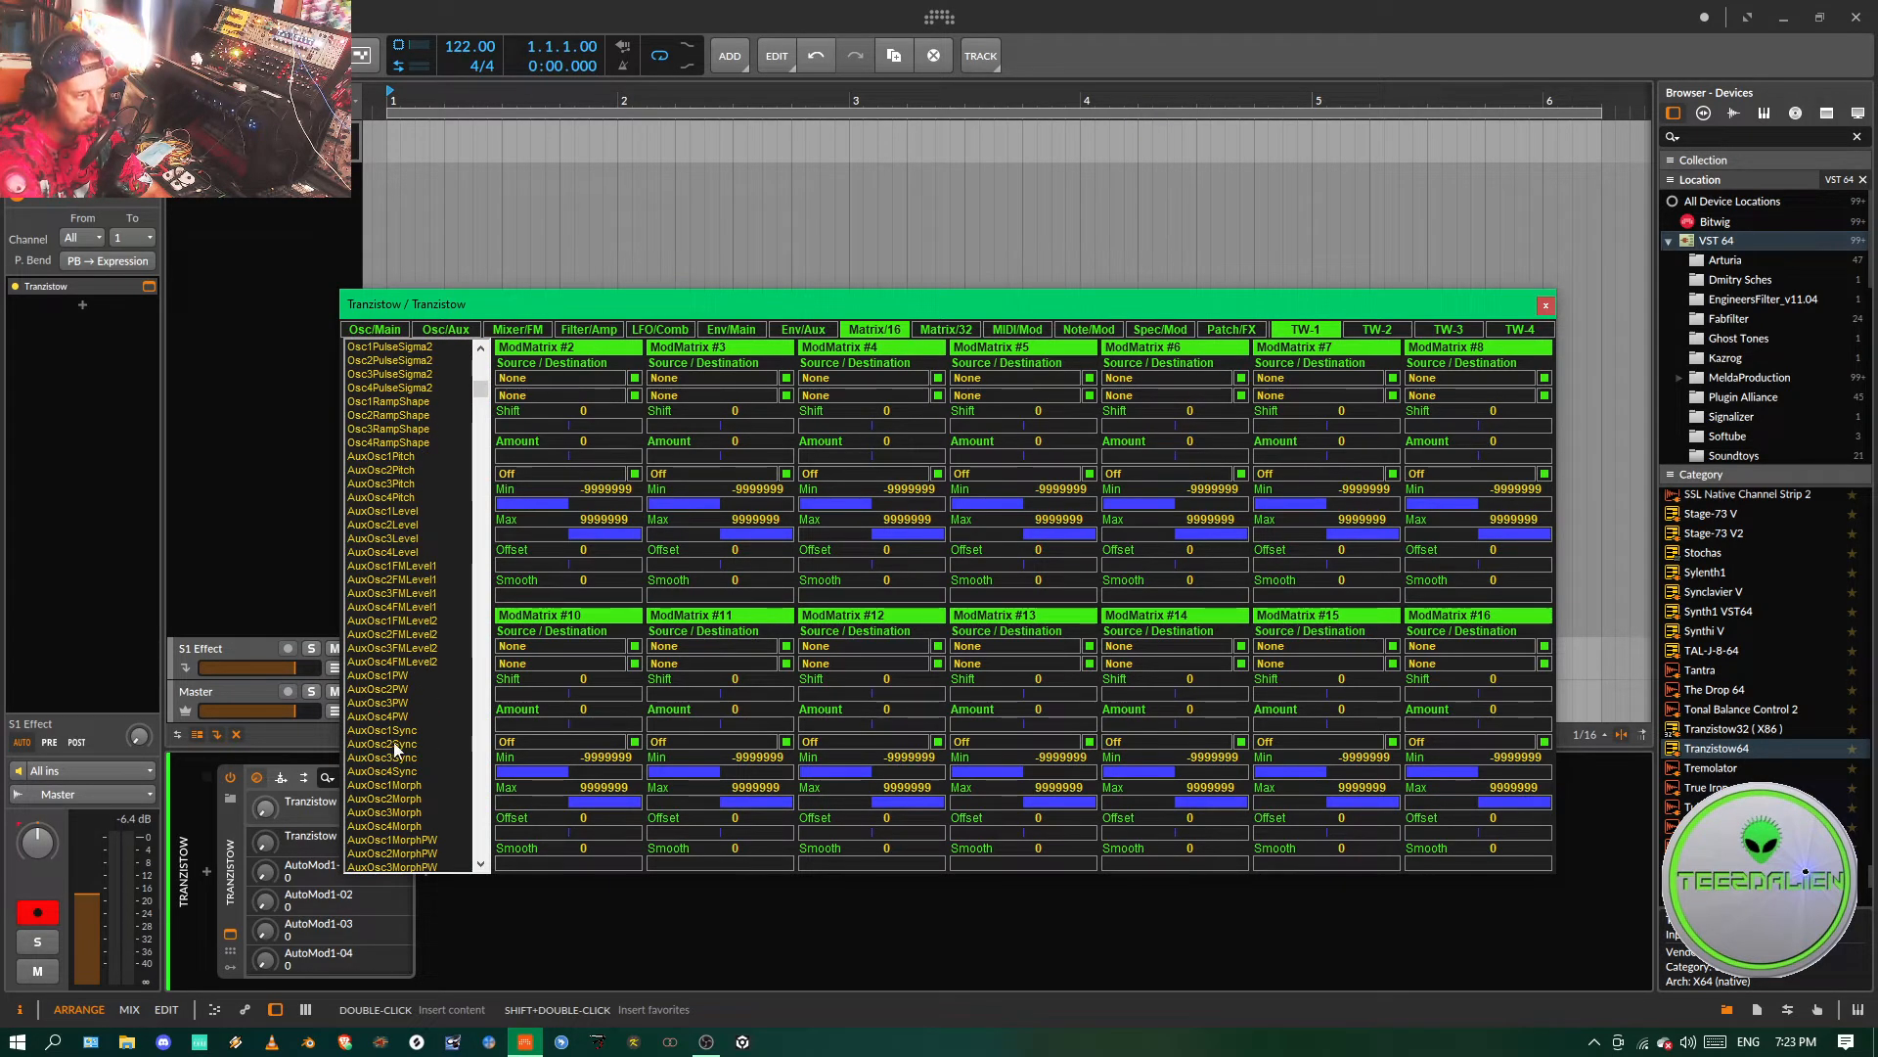
click(387, 456)
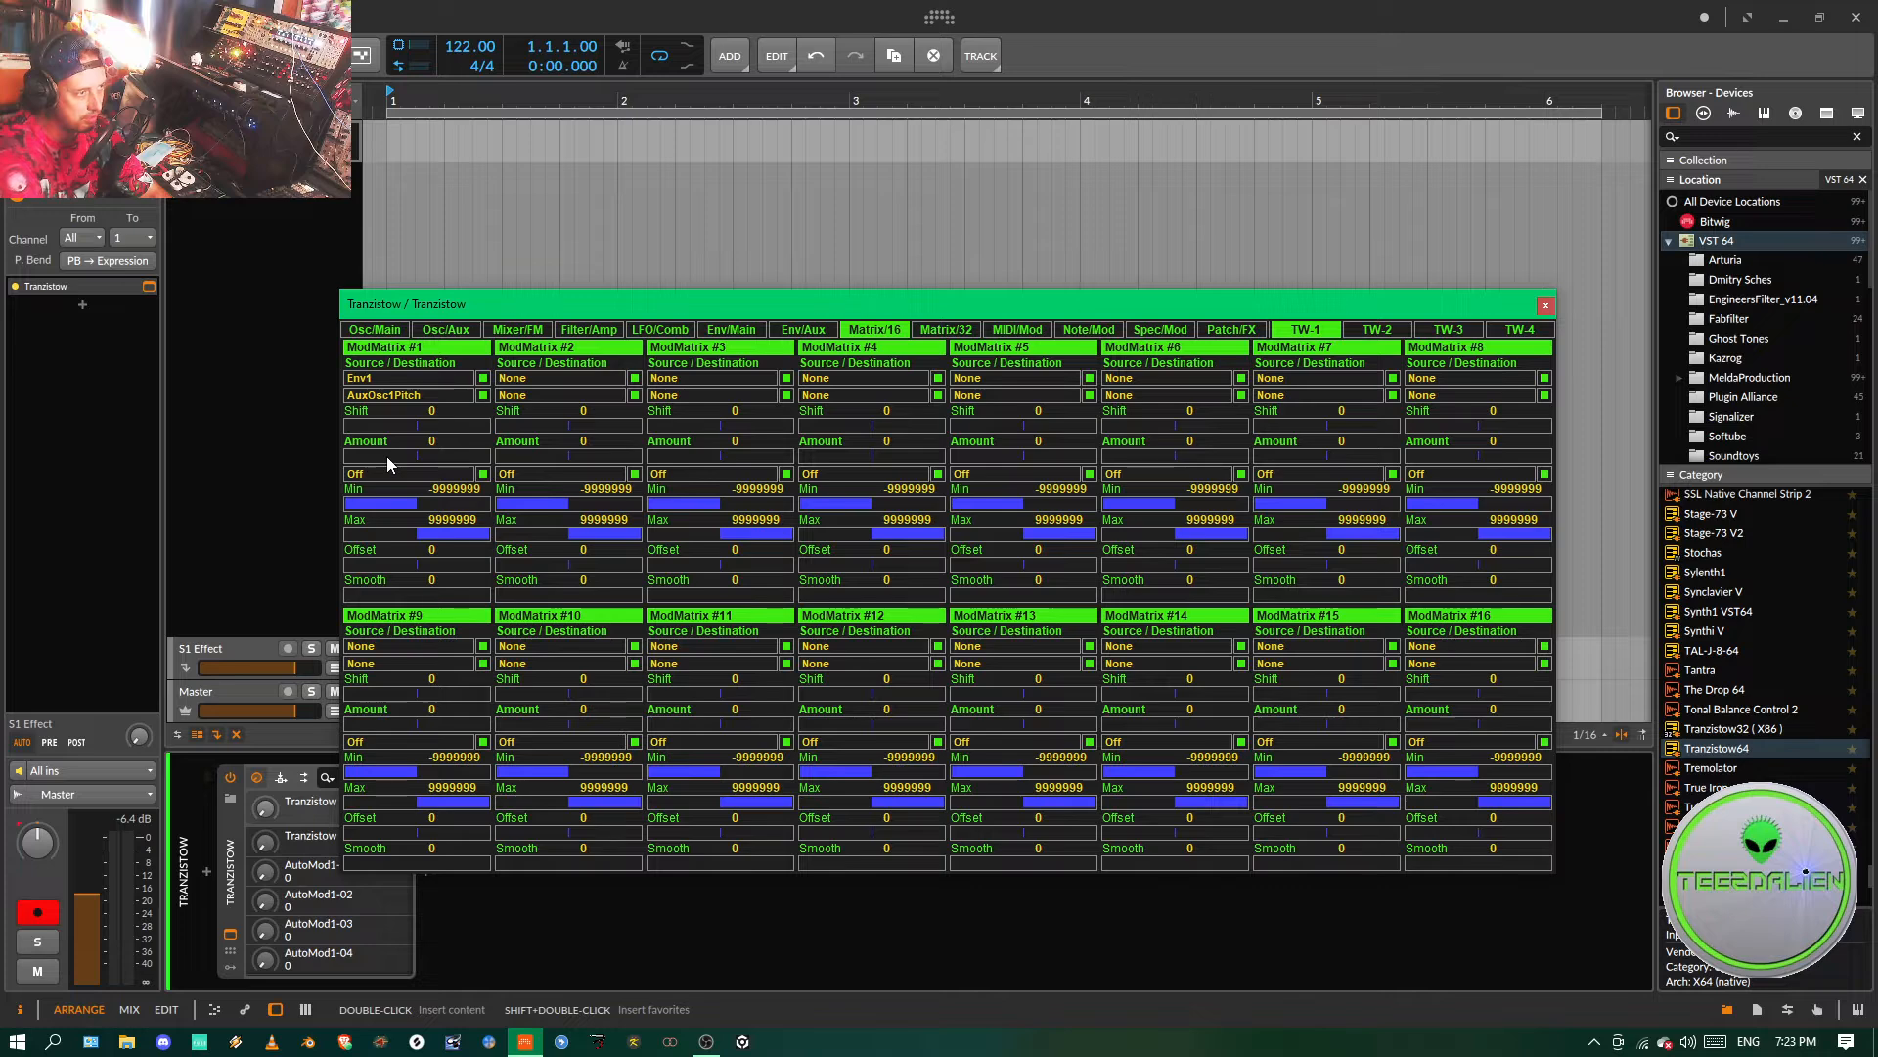
drag(385, 456, 474, 456)
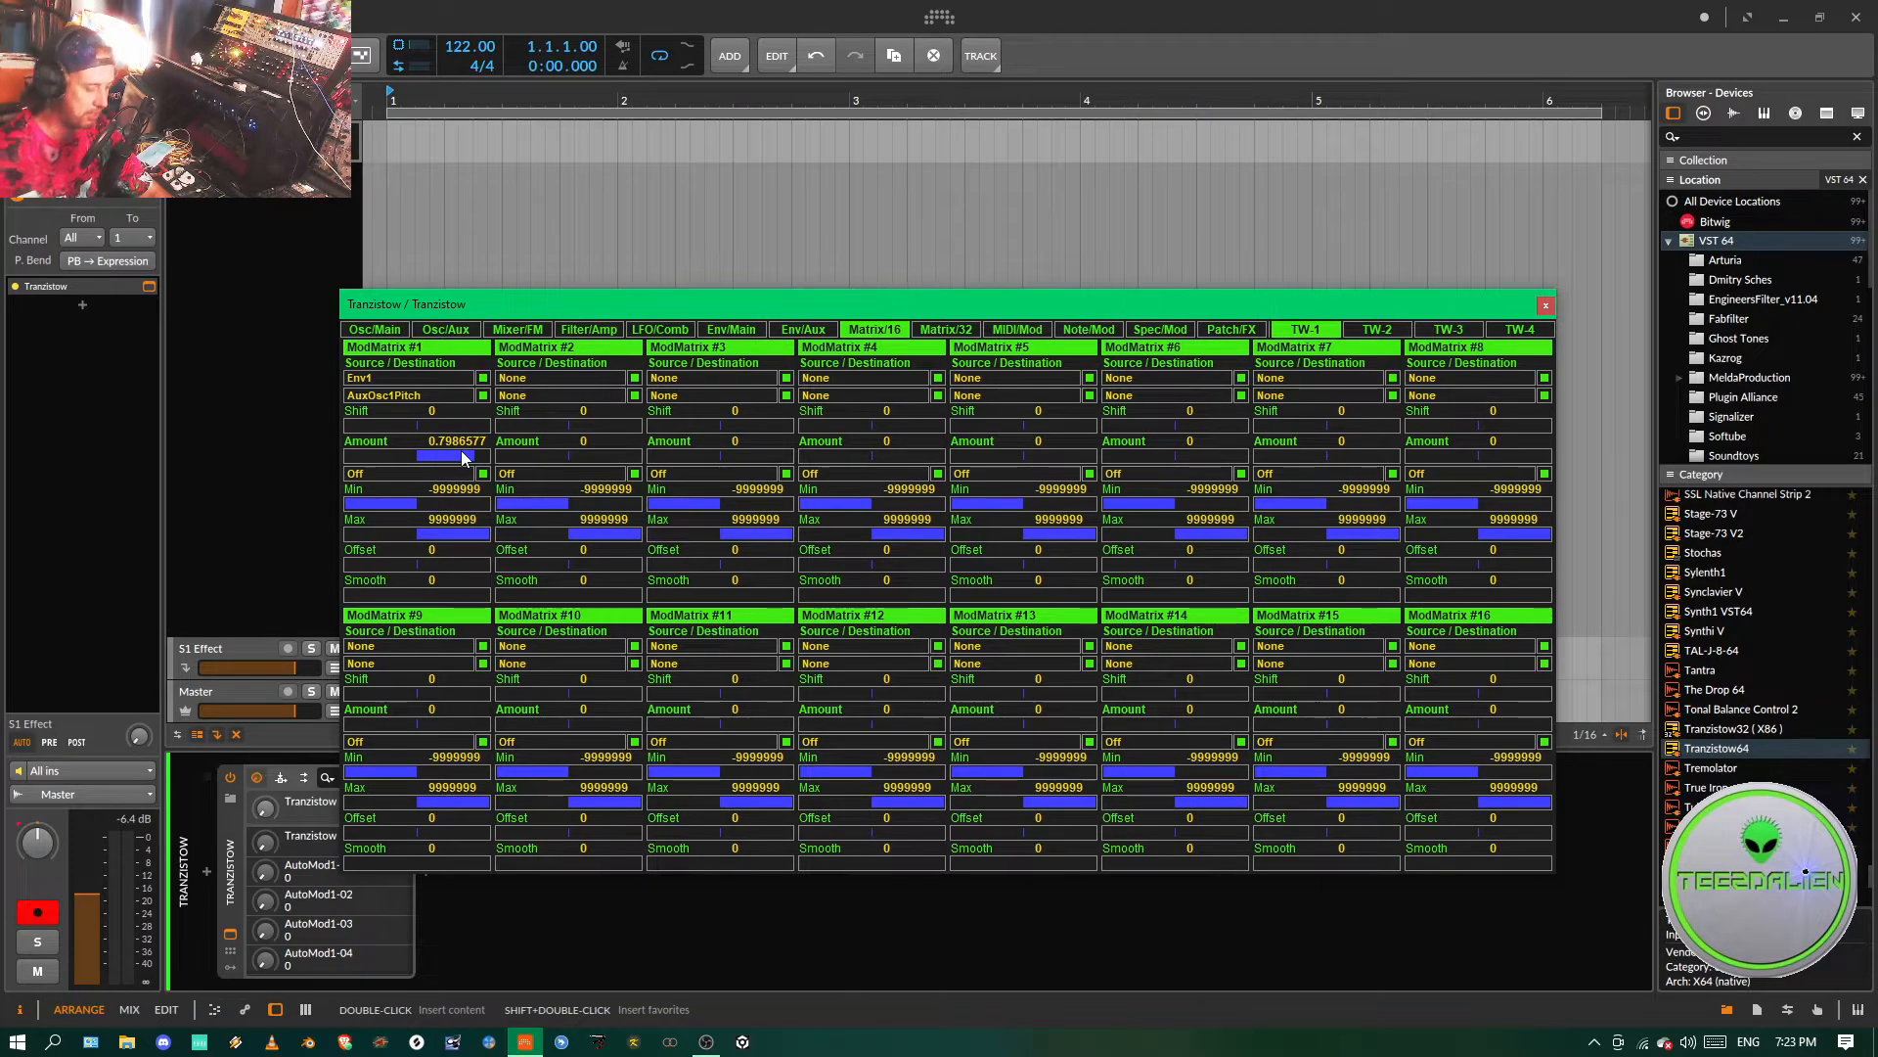
- Set Env #1's Time1 through Time7 to about 0.21 to 0.25 each, and its Time8 [R] to about 1
click(716, 330)
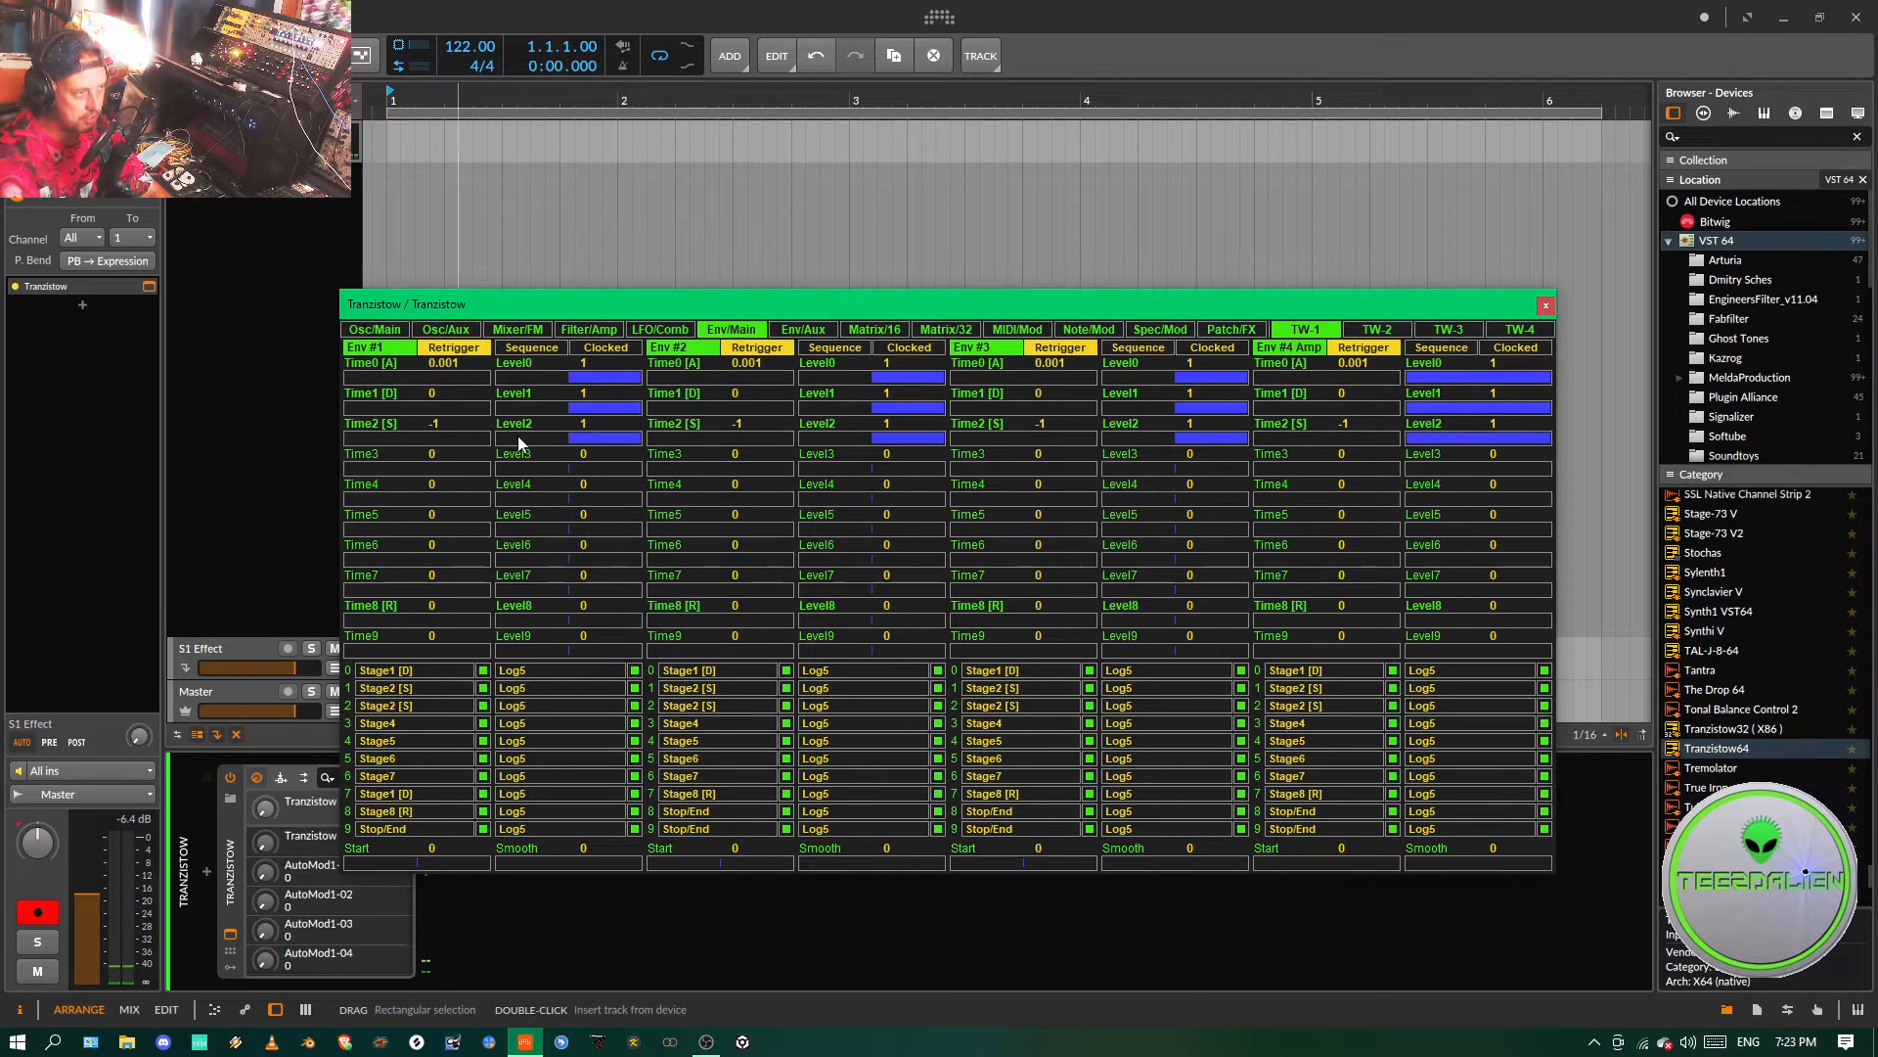
click(363, 408)
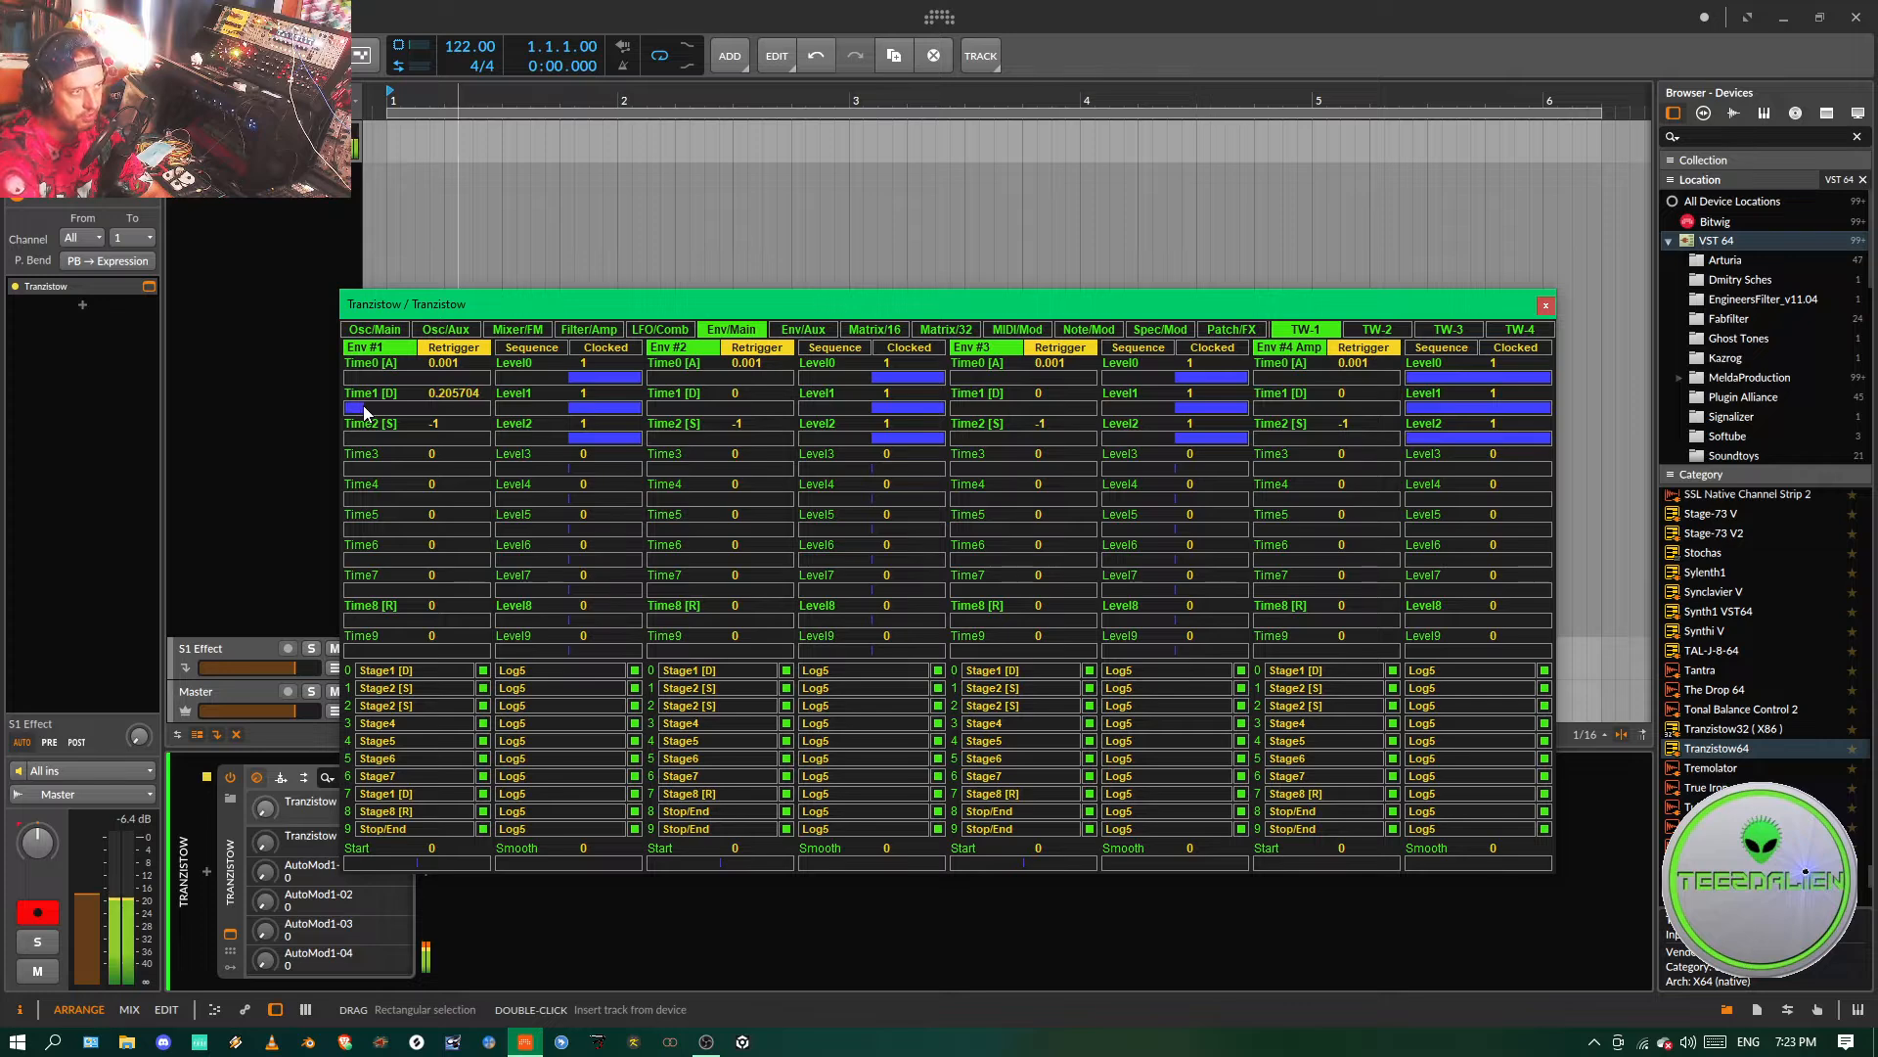
click(364, 437)
click(366, 467)
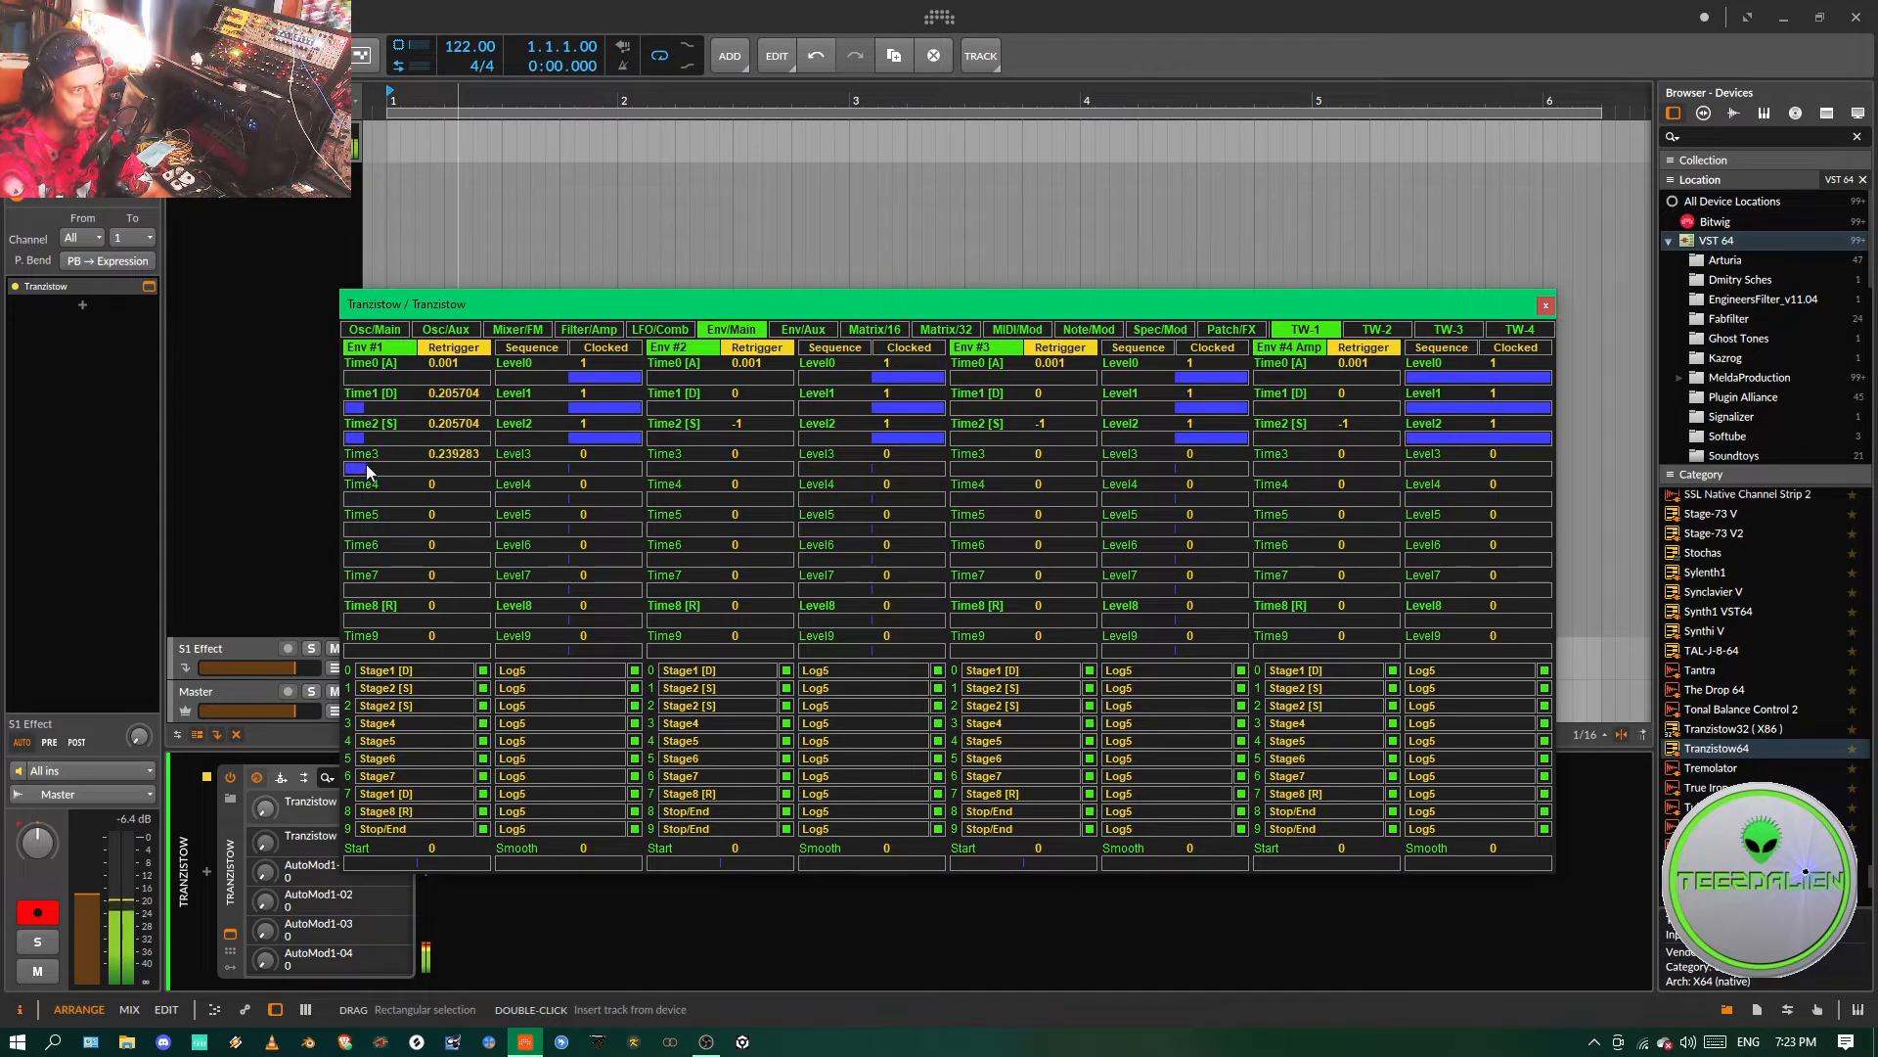
click(365, 498)
click(367, 529)
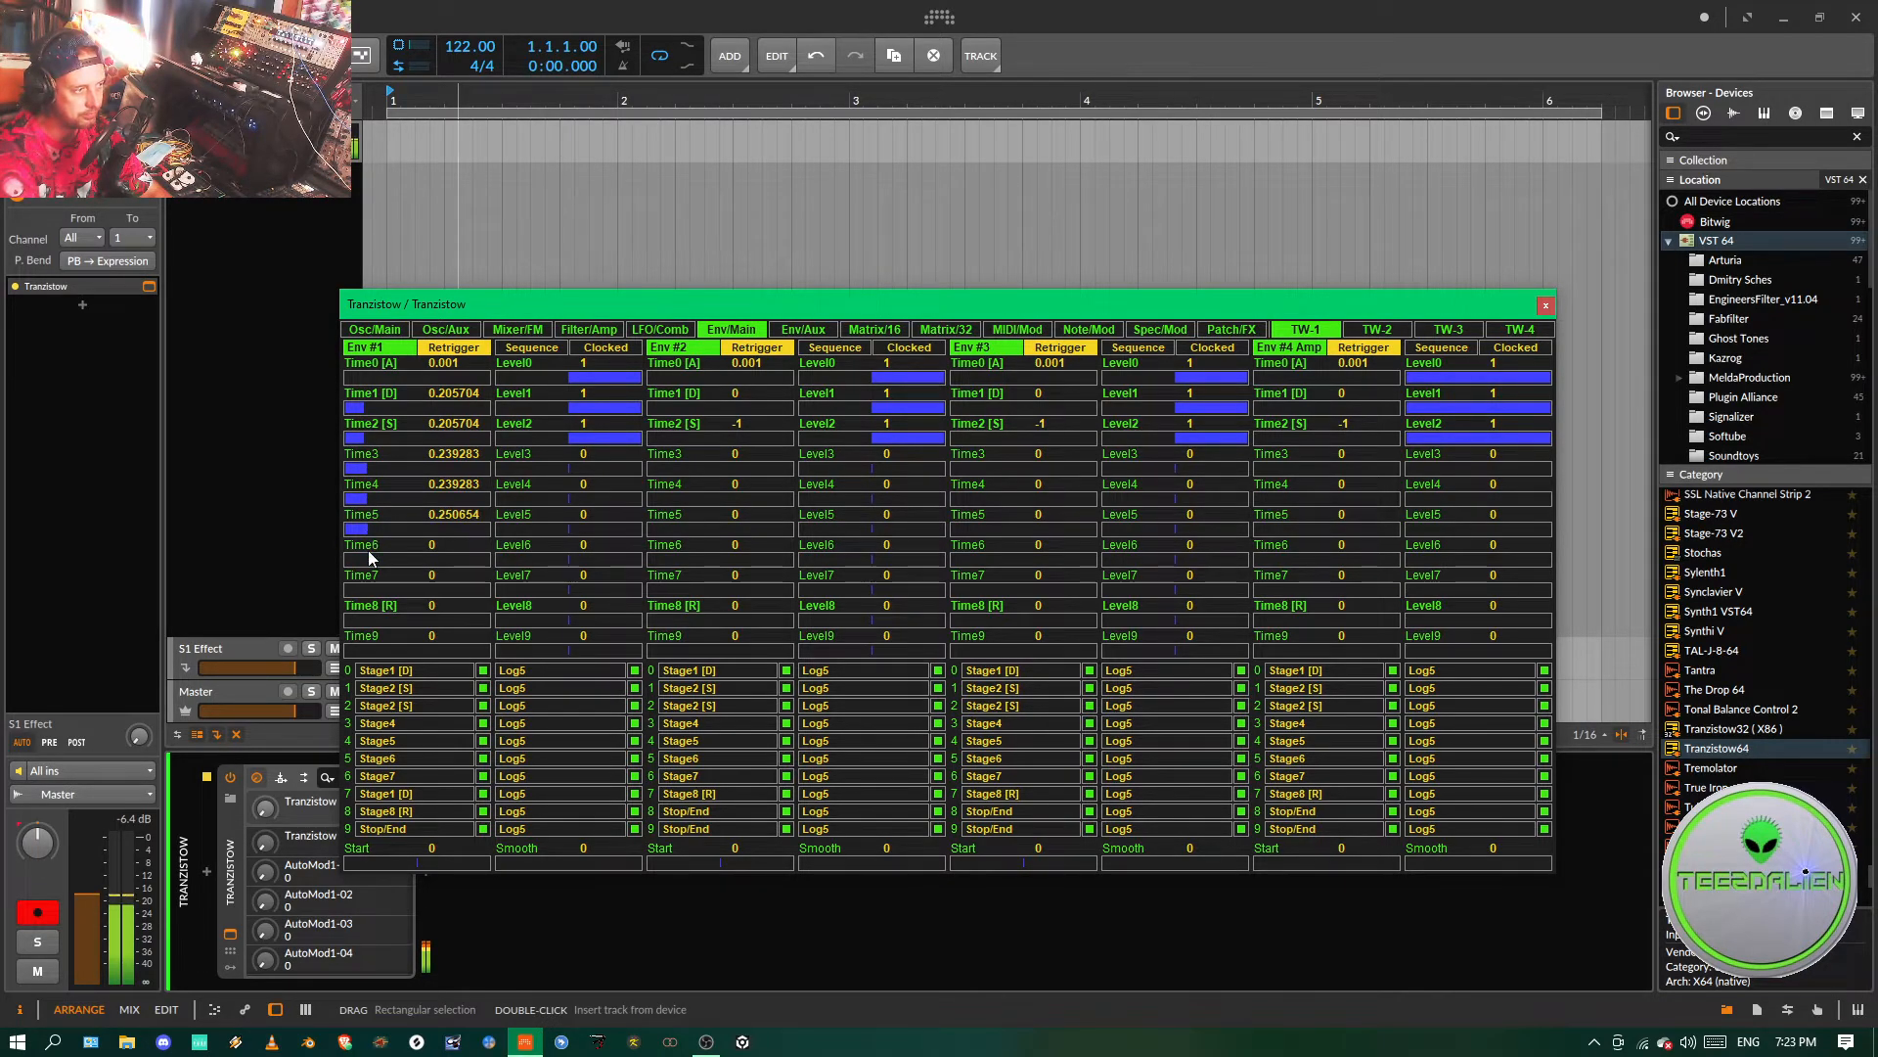
click(367, 560)
click(366, 590)
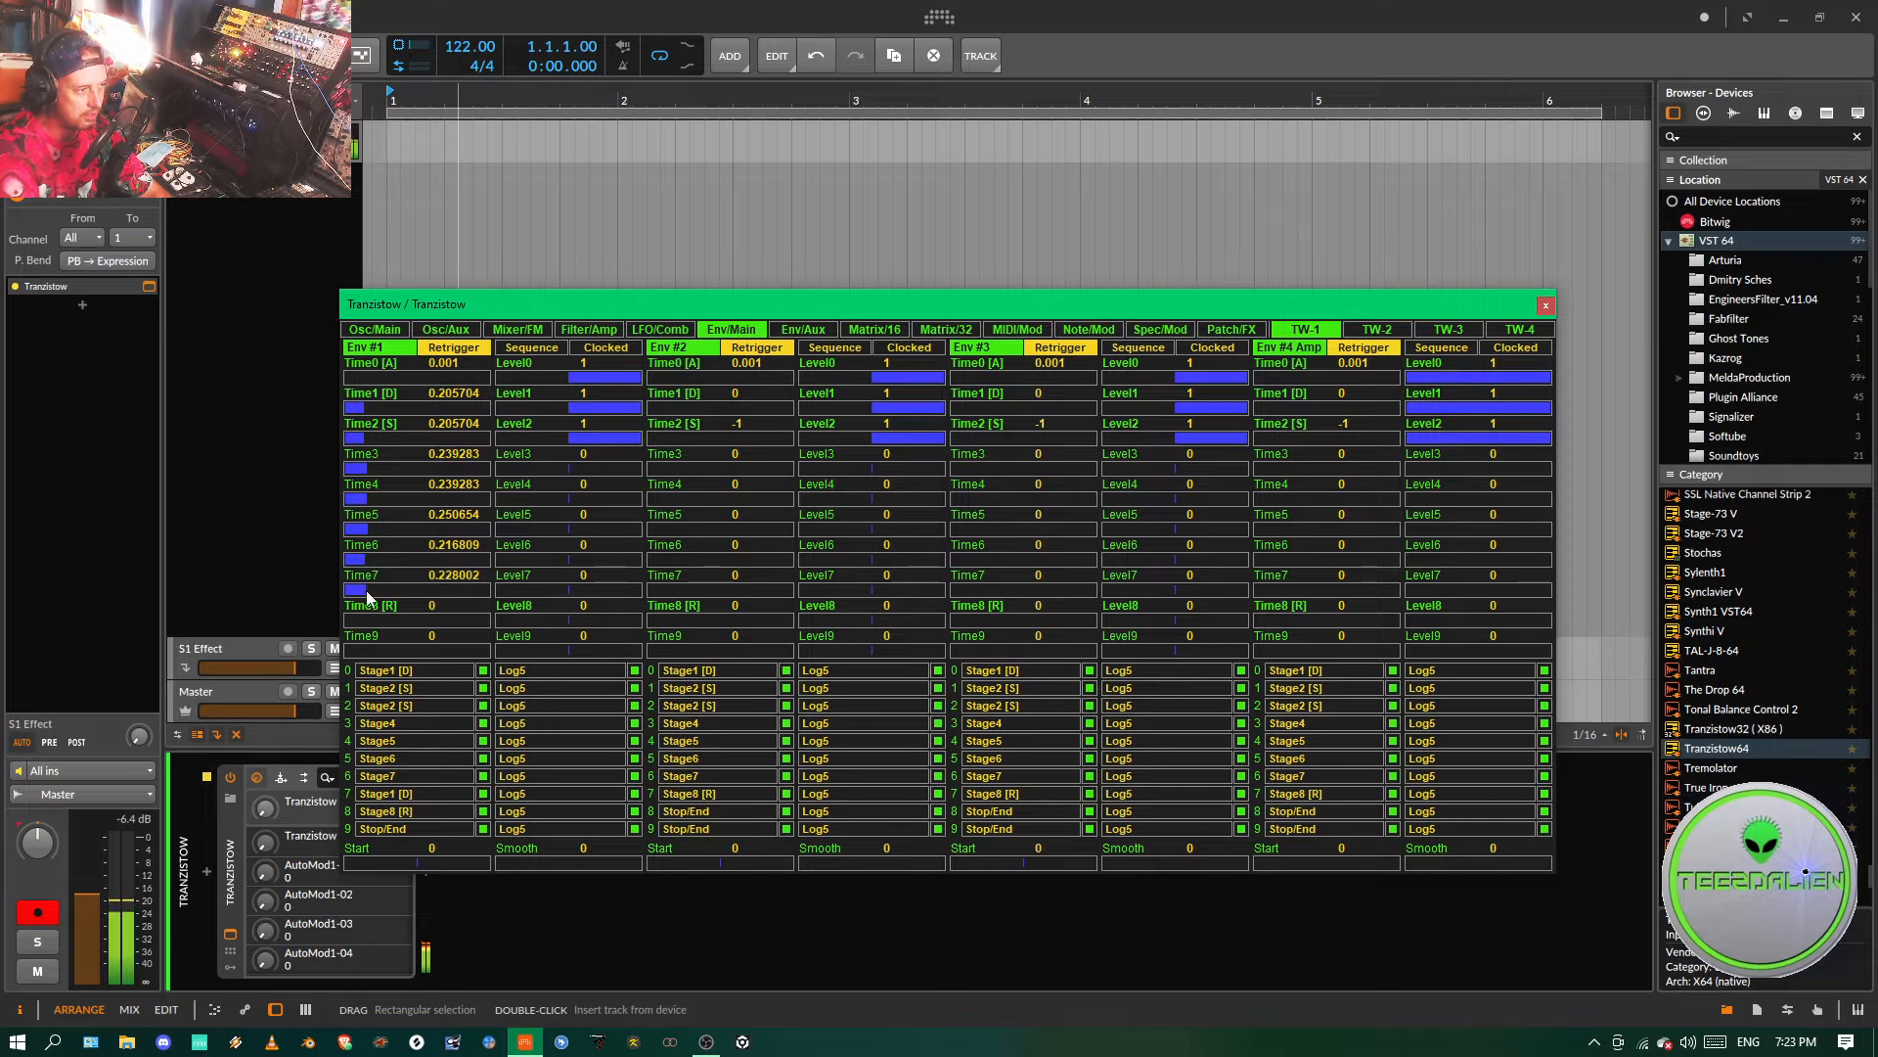
drag(371, 615, 414, 614)
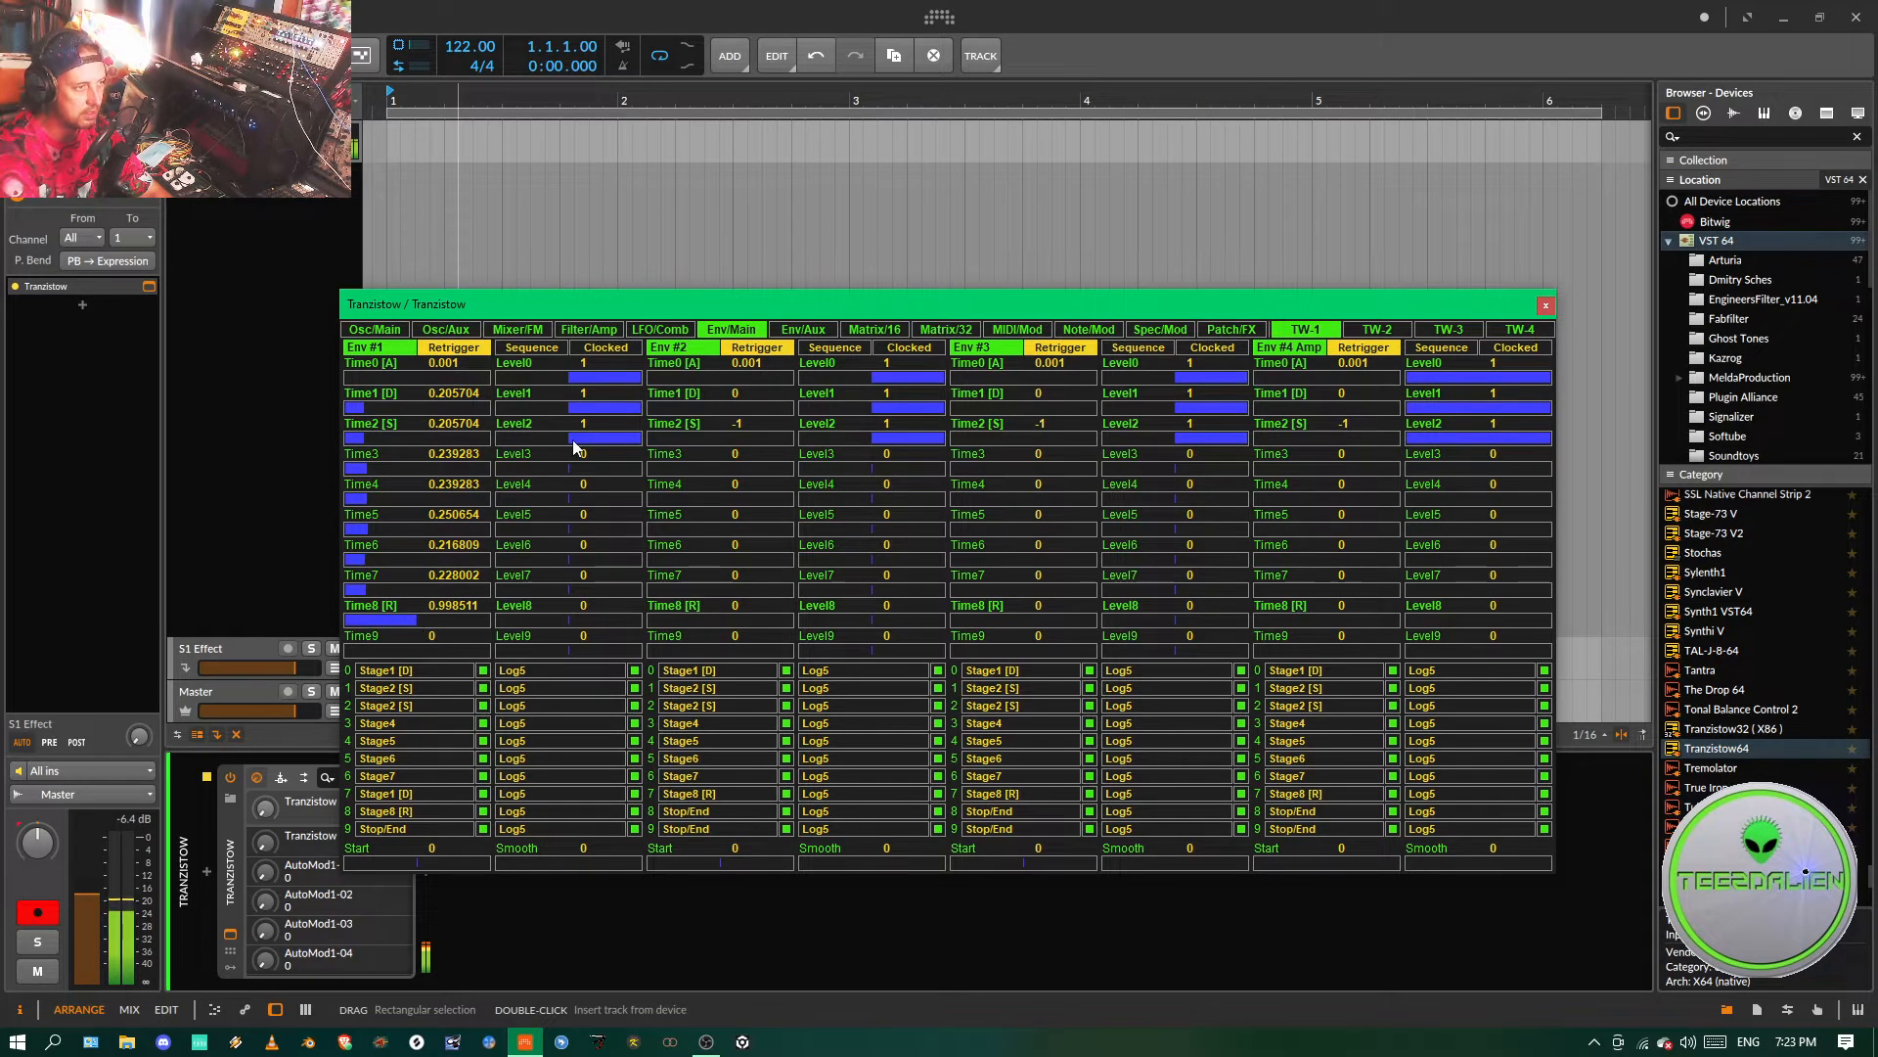
- In Env #1, lower Level1 to about 0.5 and Level2 to about 0.23, and set row 2's follow-on target to Stage3
click(606, 405)
click(607, 429)
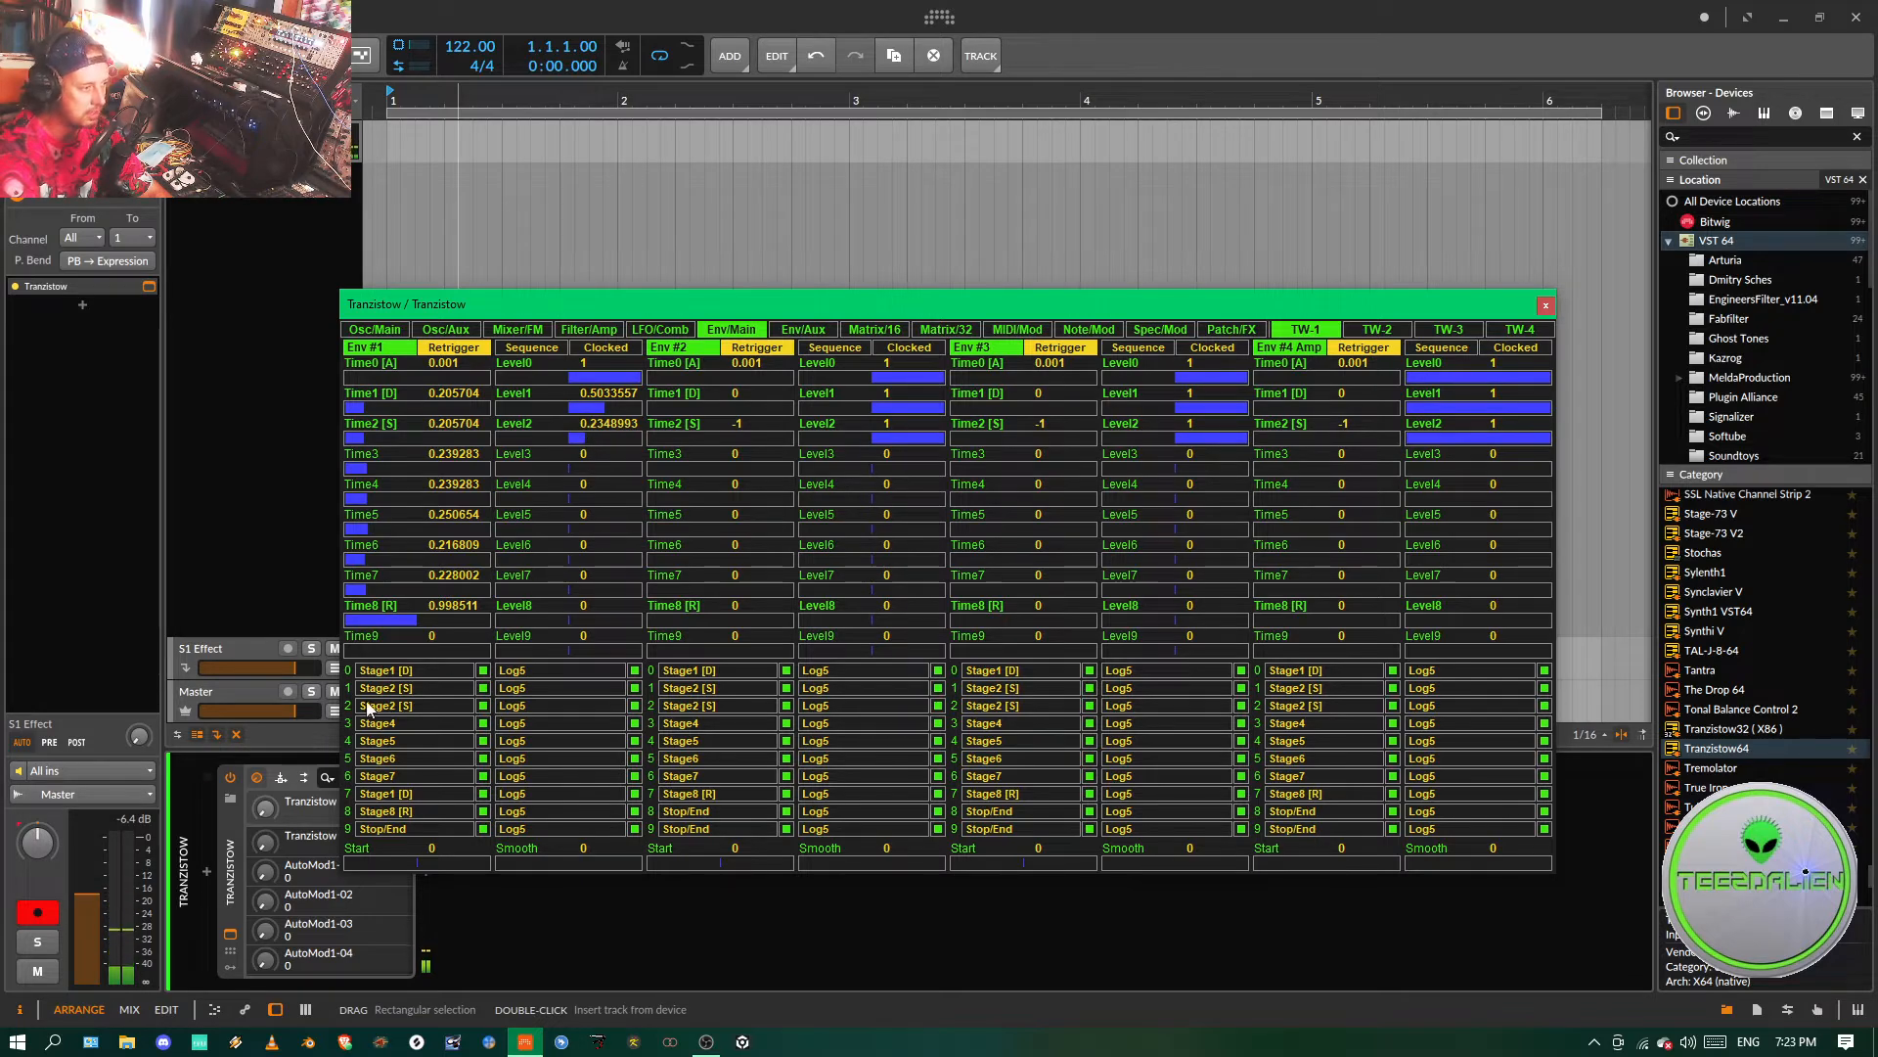
click(411, 703)
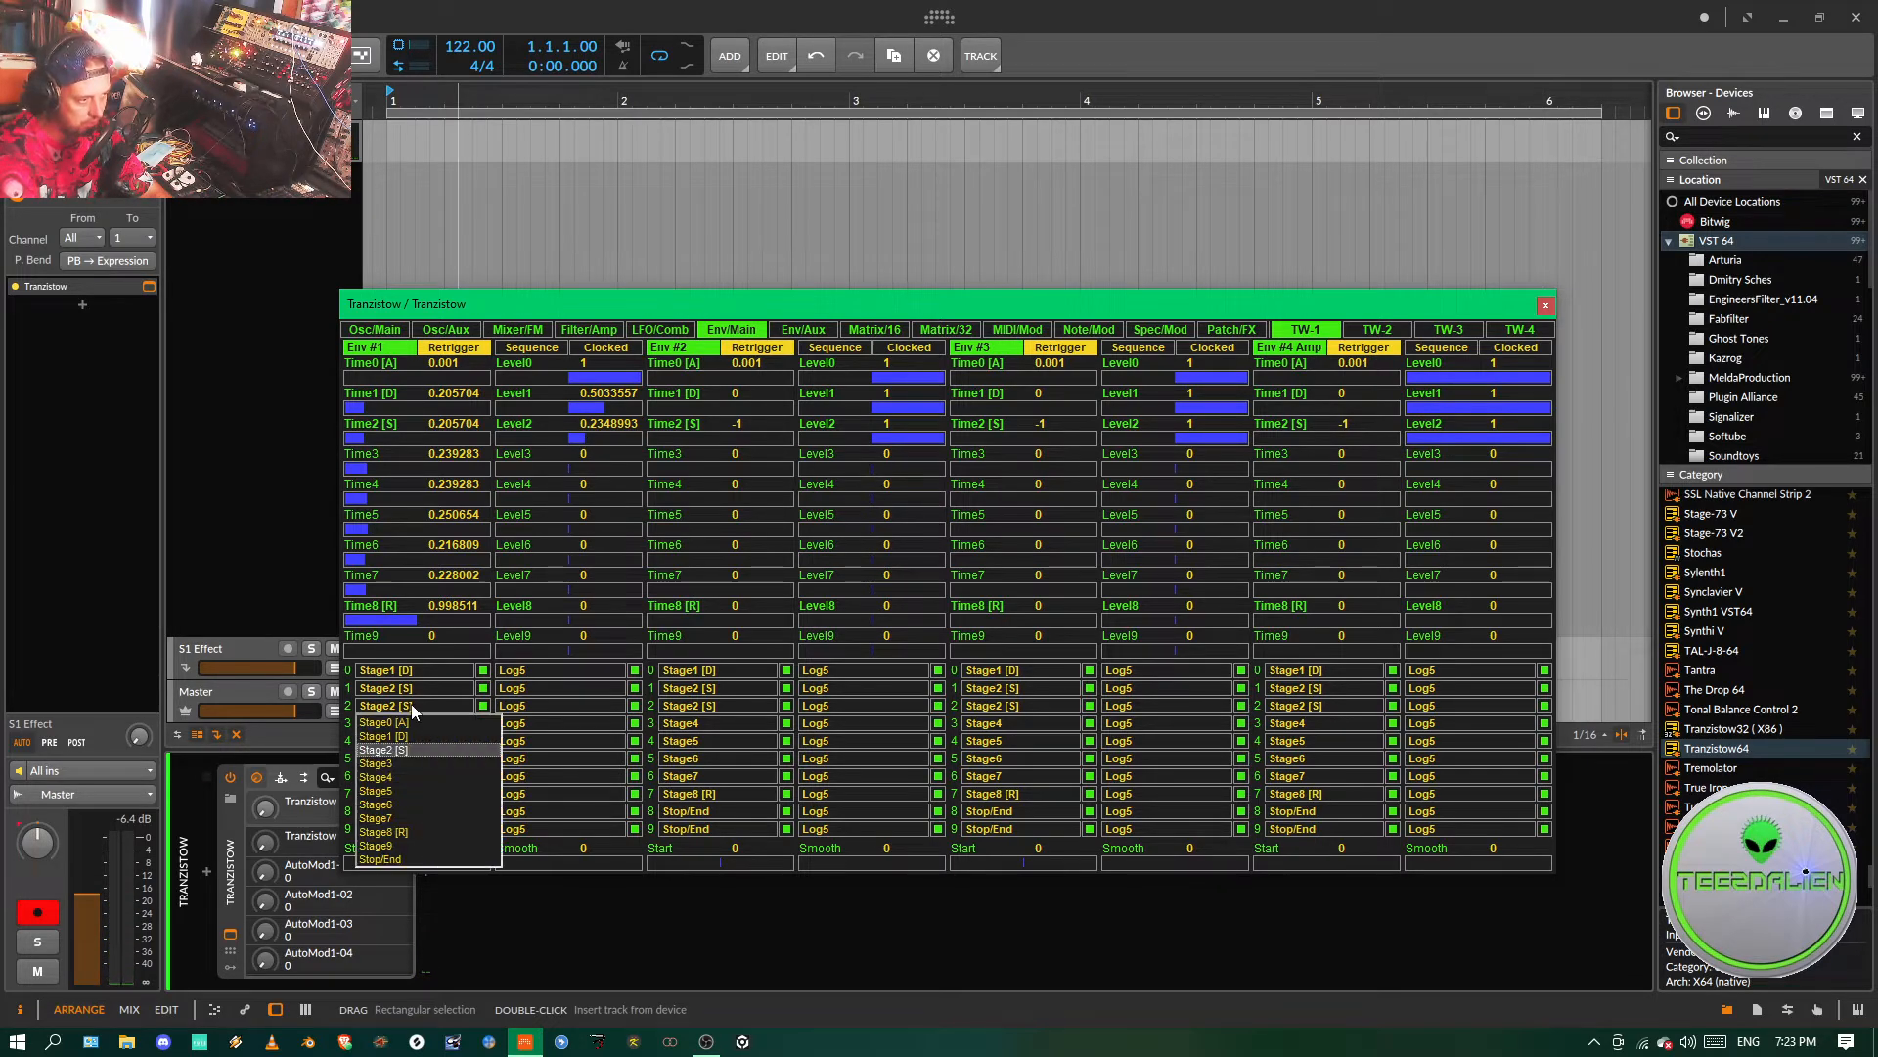
click(386, 765)
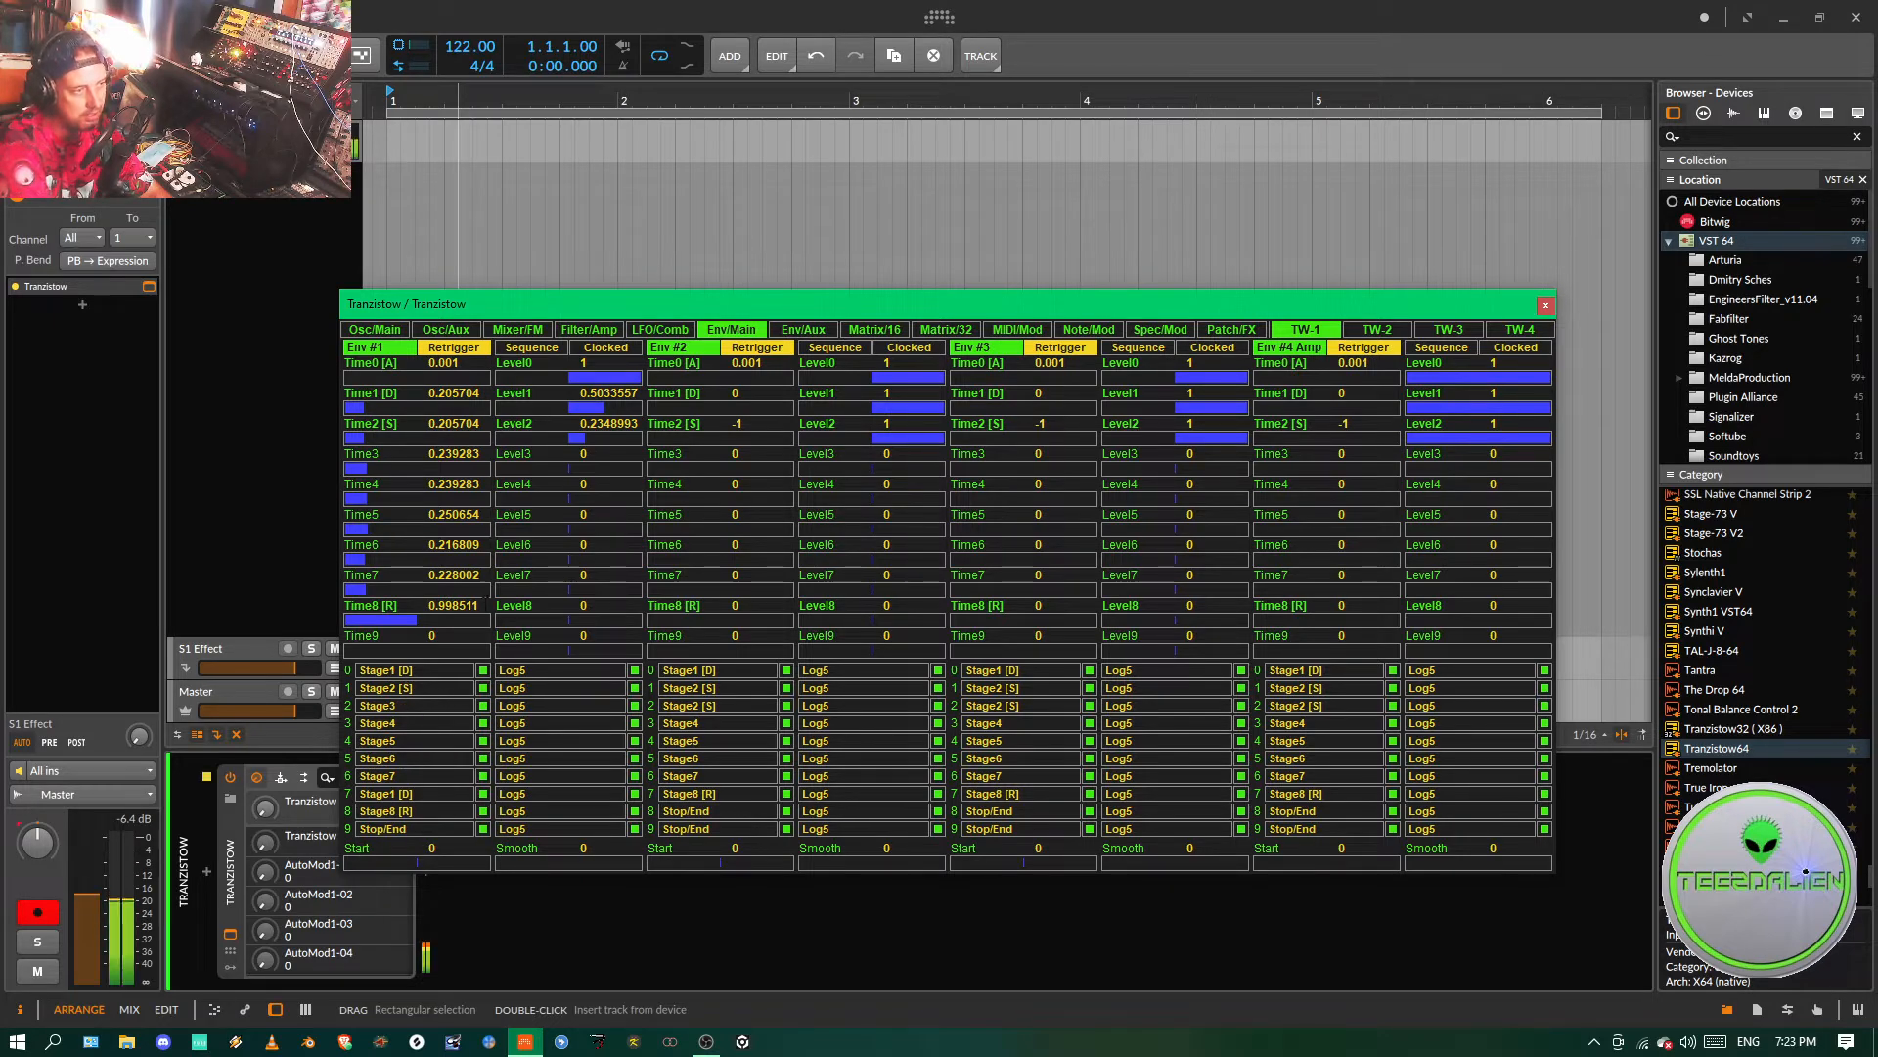
- Set Env #1's Level3 to 1, Level4 to about 0.44, Level5 to about 0.74 and Level6 to about 0.23
drag(595, 466, 667, 462)
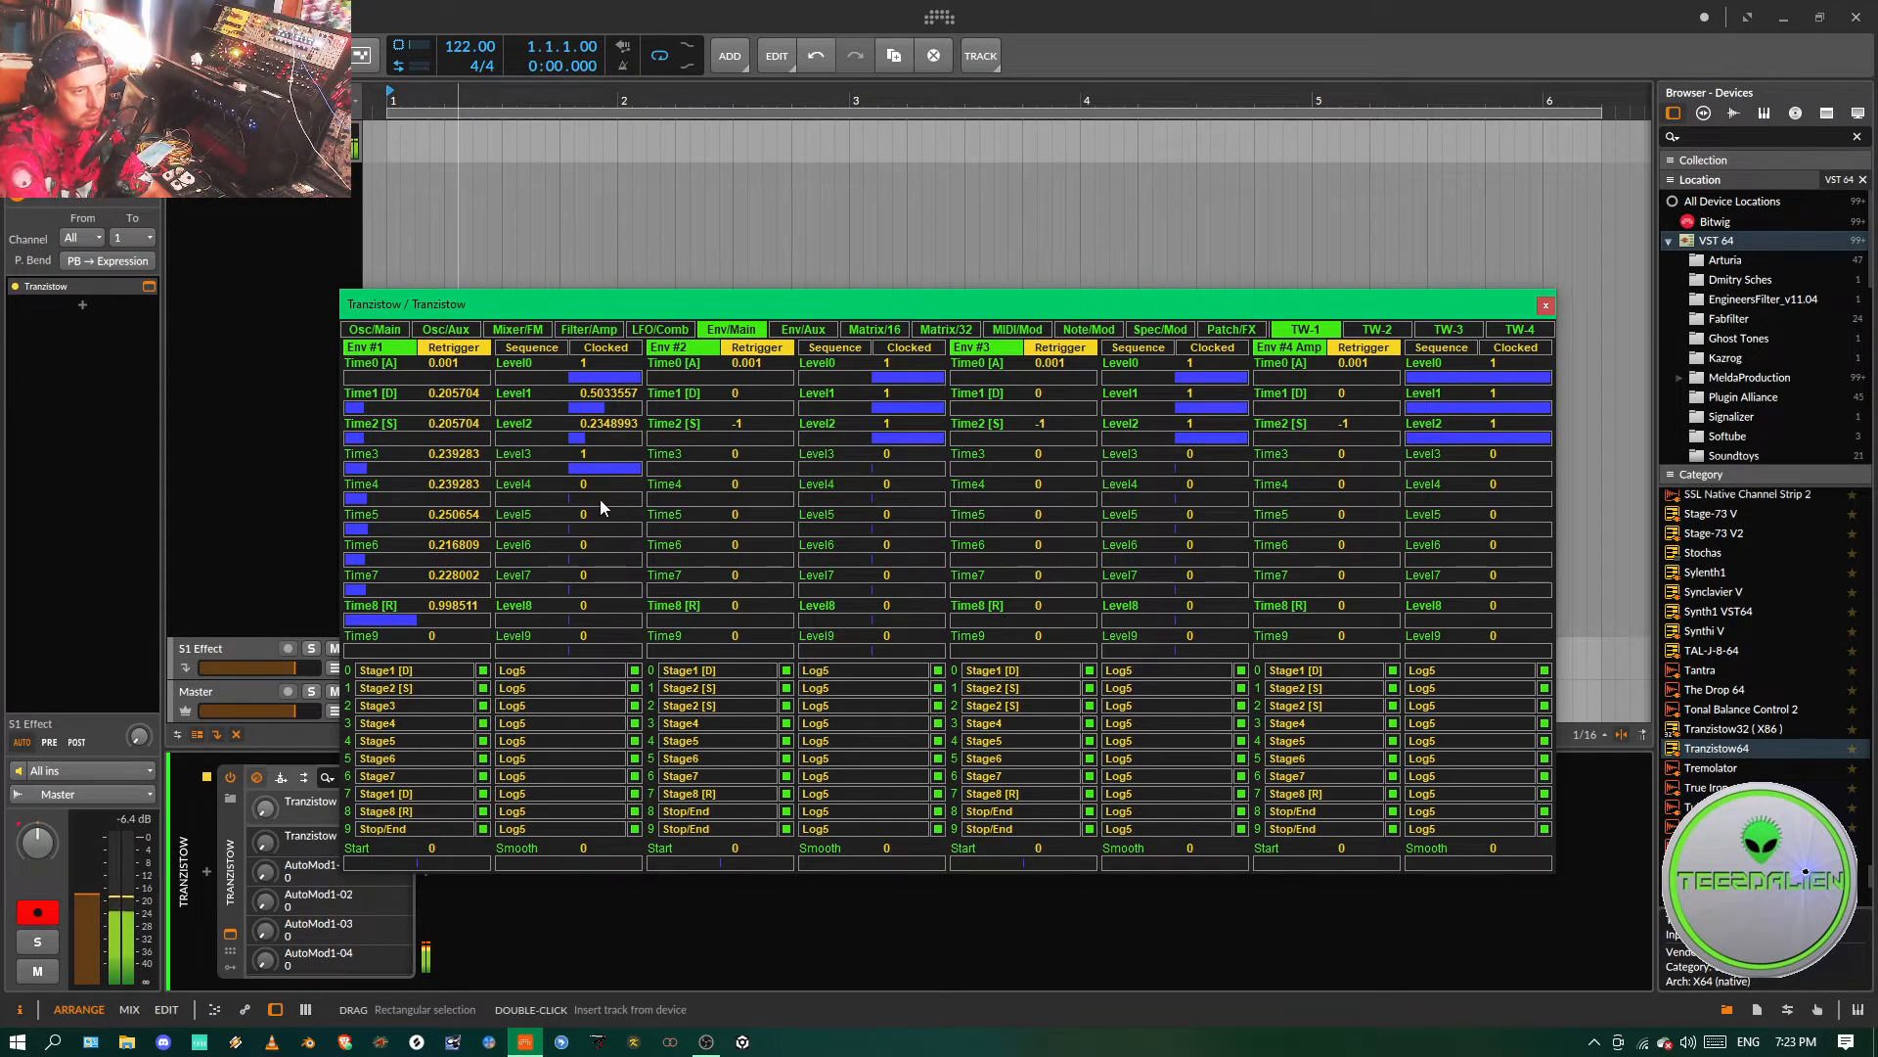
click(600, 499)
click(622, 530)
click(586, 557)
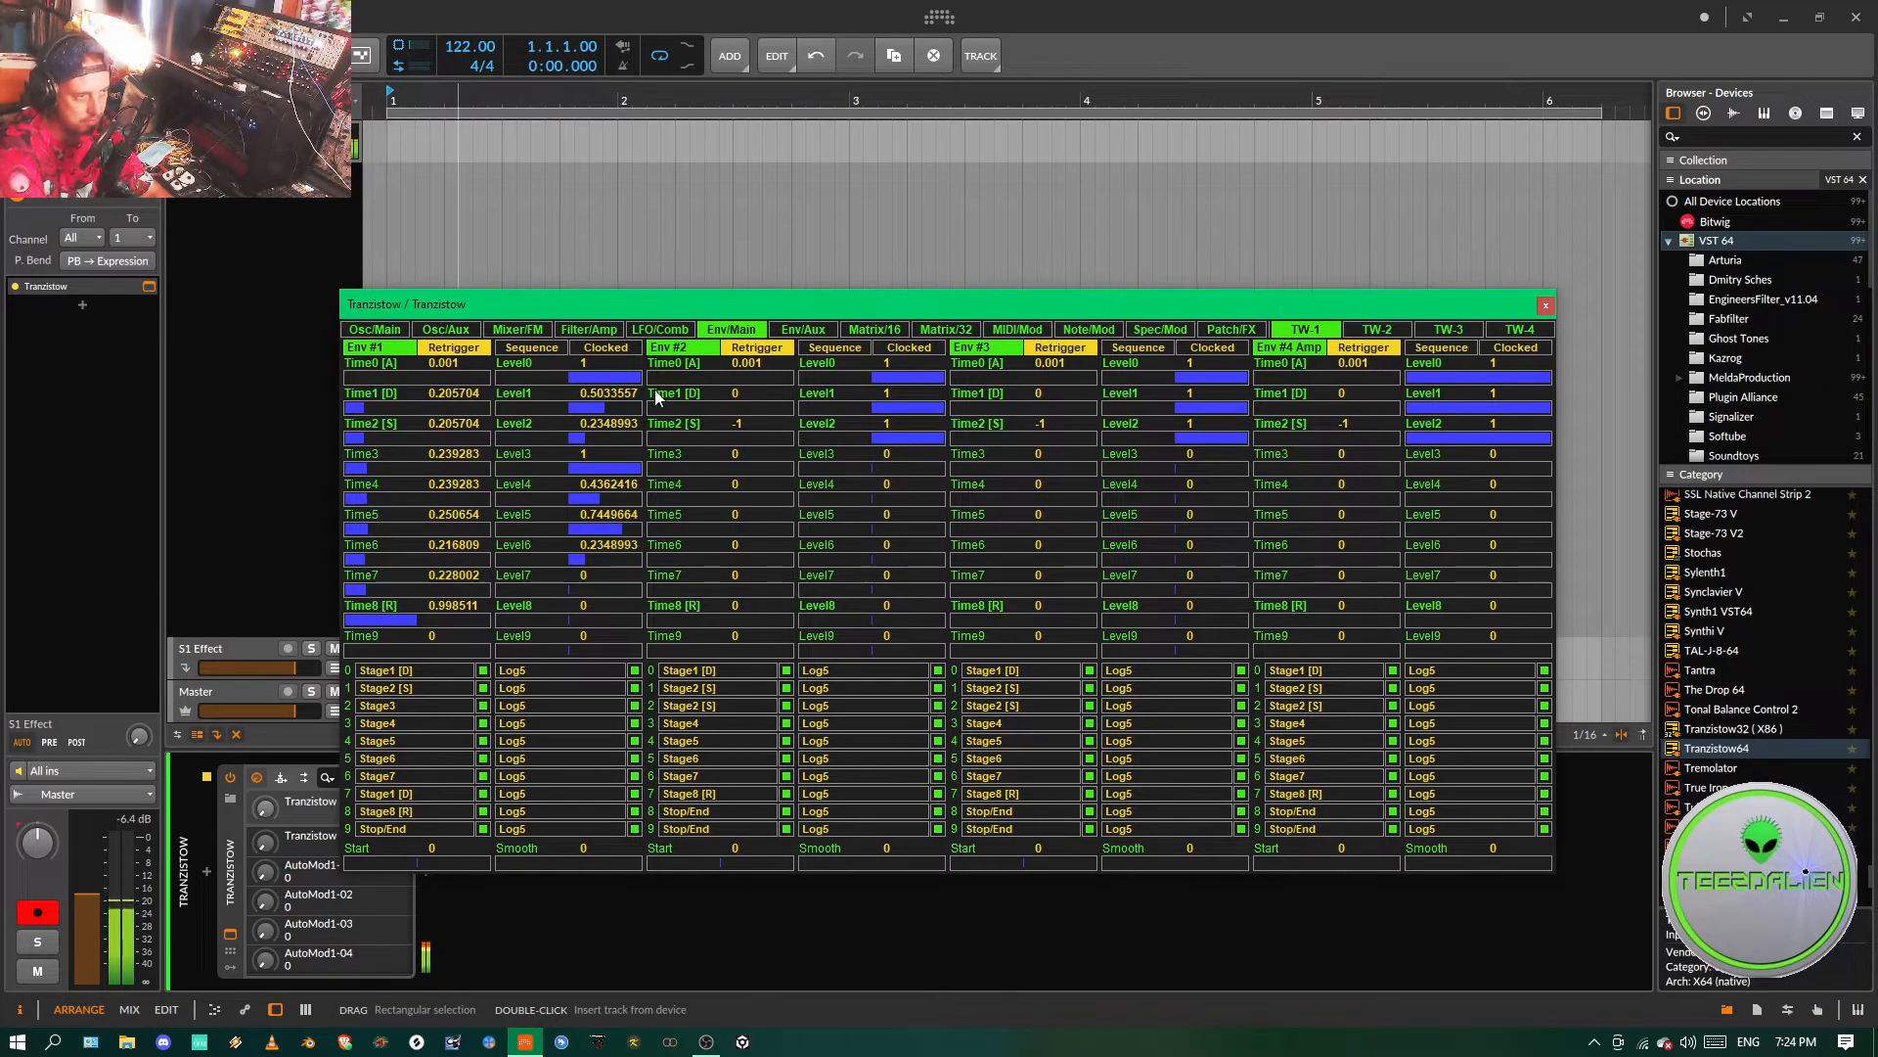
- Raise the ModMatrix #1 amount for the Env1 pitch modulation to 1
click(866, 336)
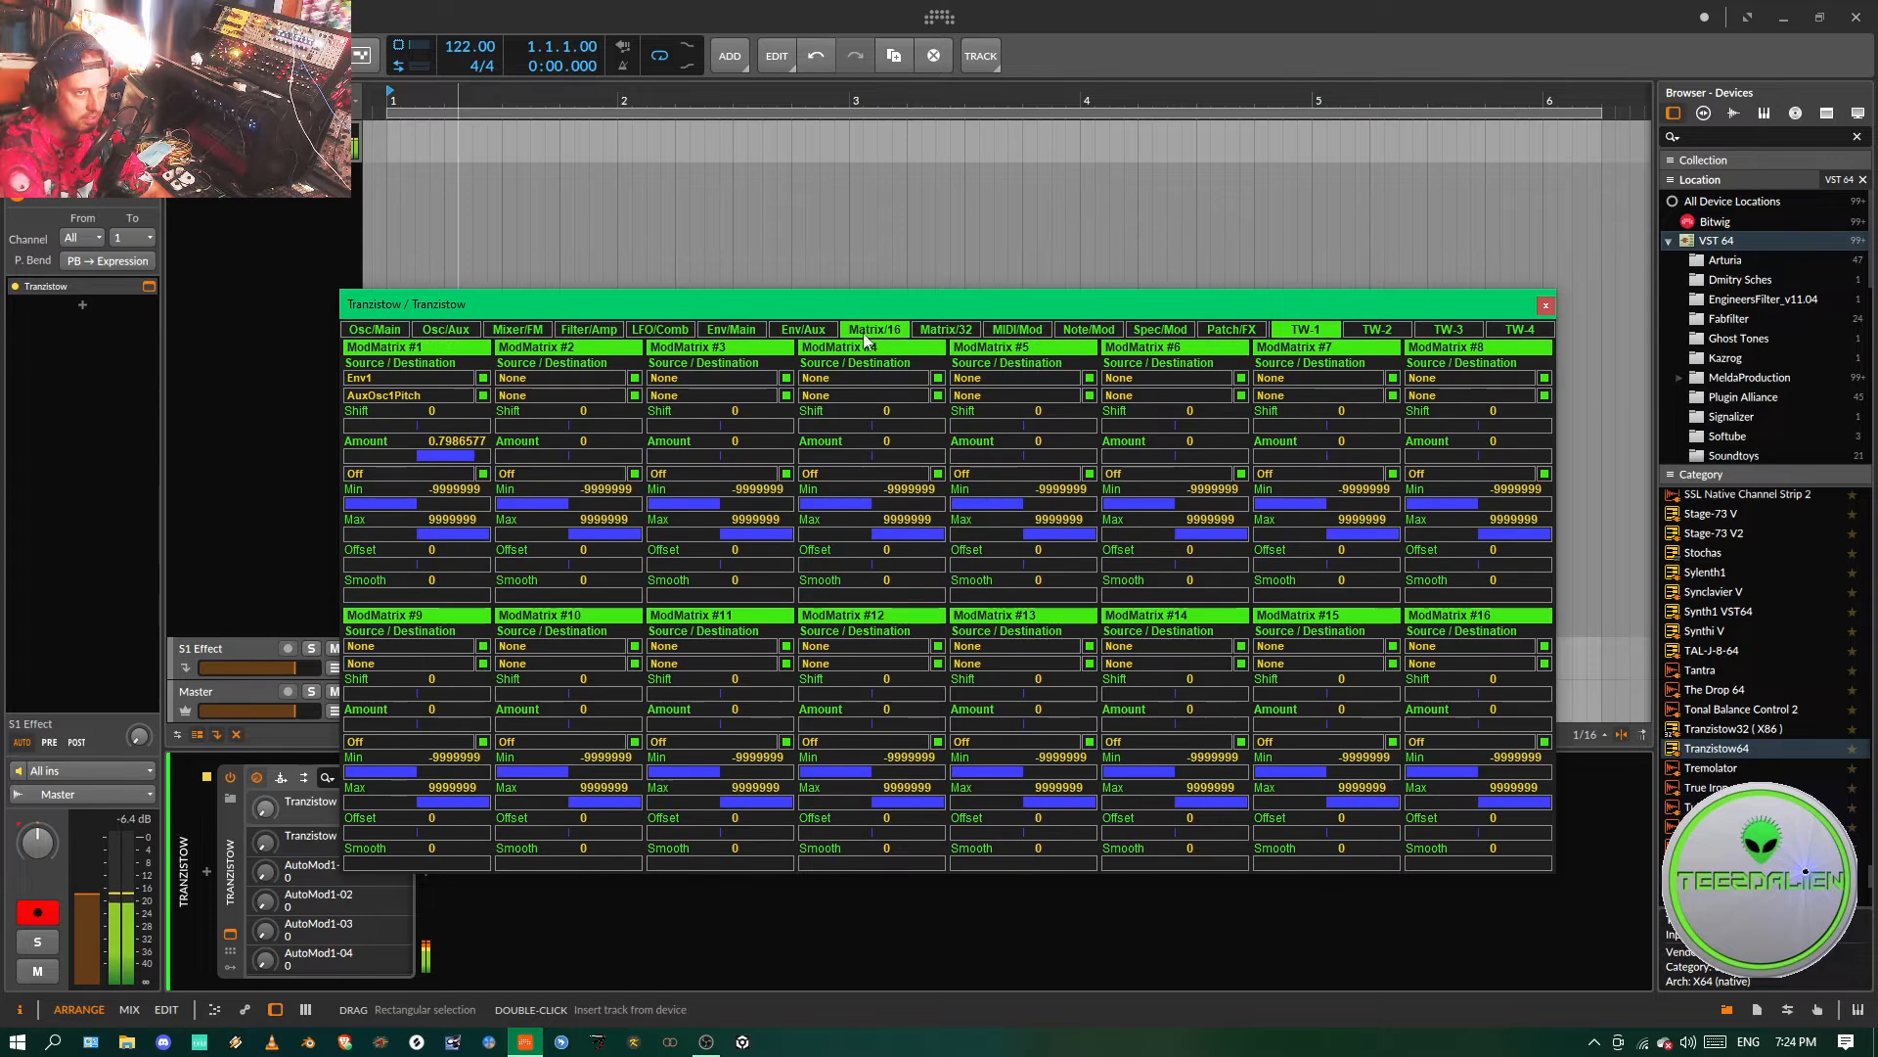
mouse_move(473, 456)
mouse_down()
mouse_move(434, 460)
mouse_move(501, 458)
mouse_up()
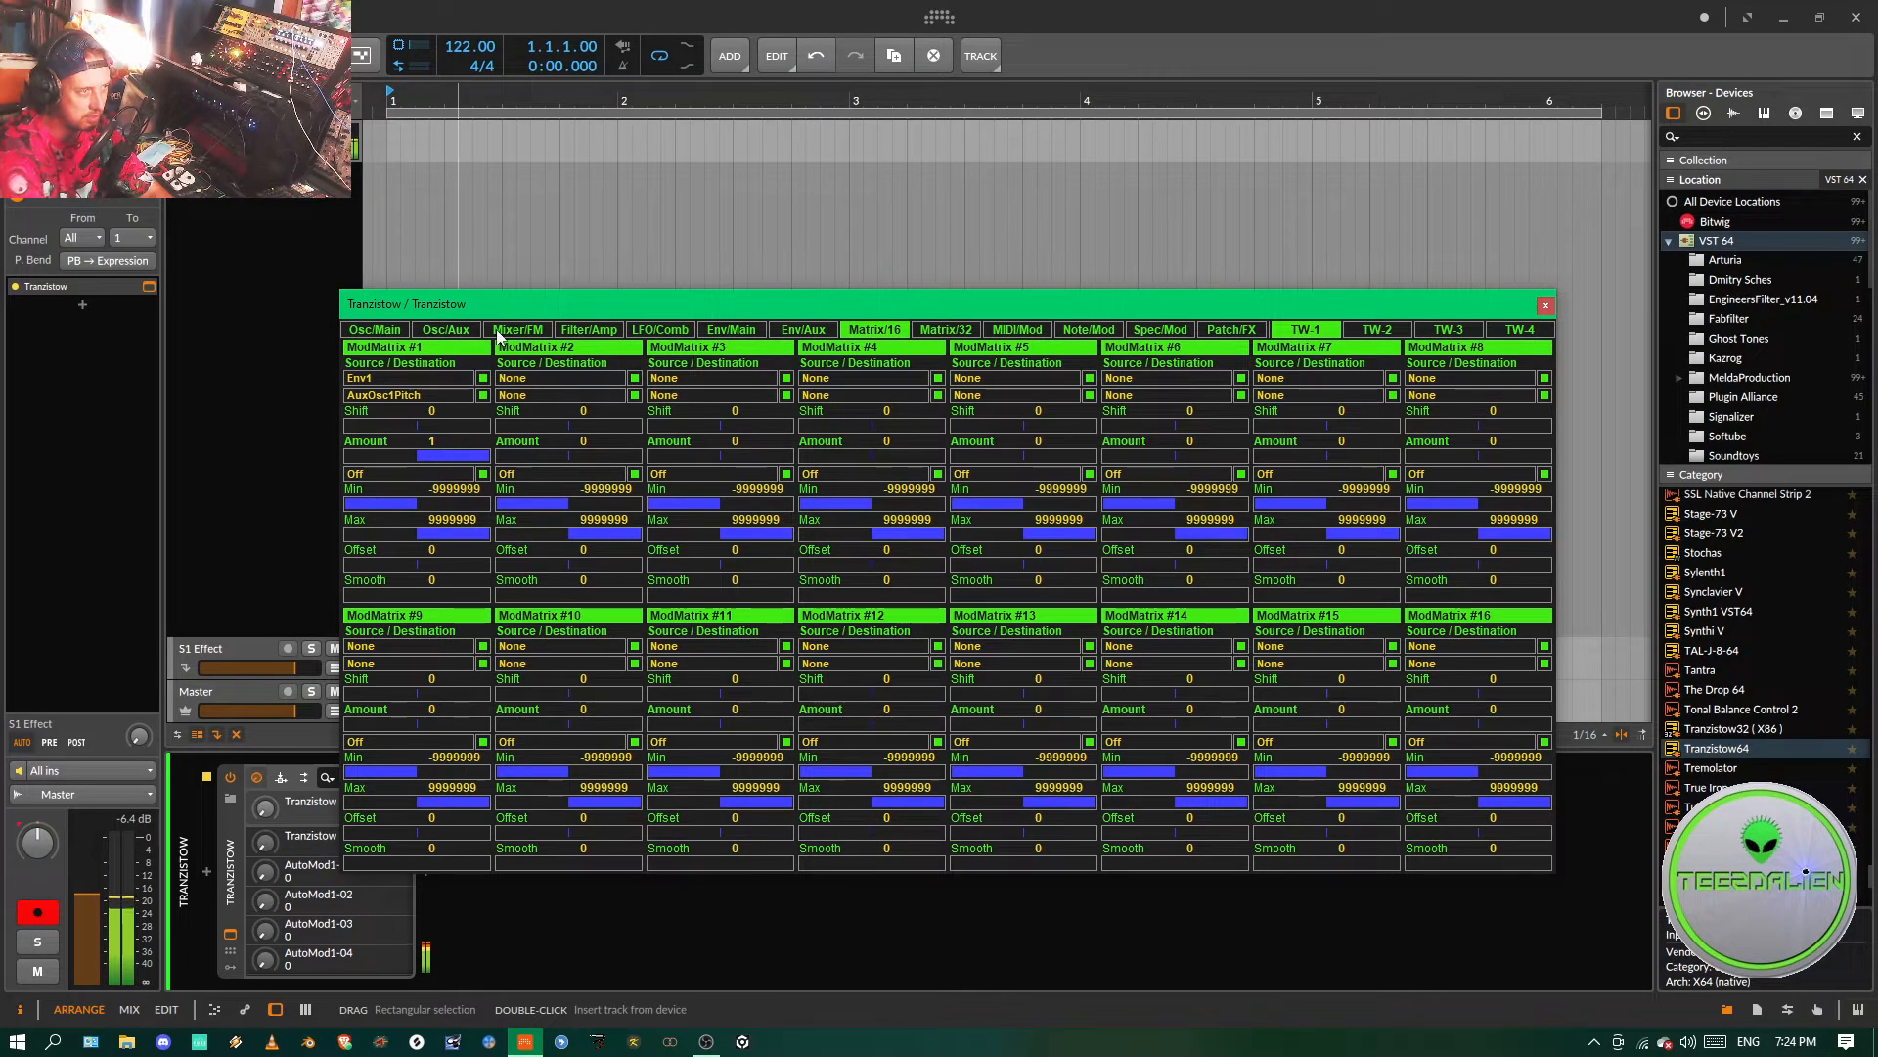
- For AuxOsc #1, try SyncOsc at 1 and about 0.62, return it to exactly 0.5, and set Semitone to 9
click(421, 329)
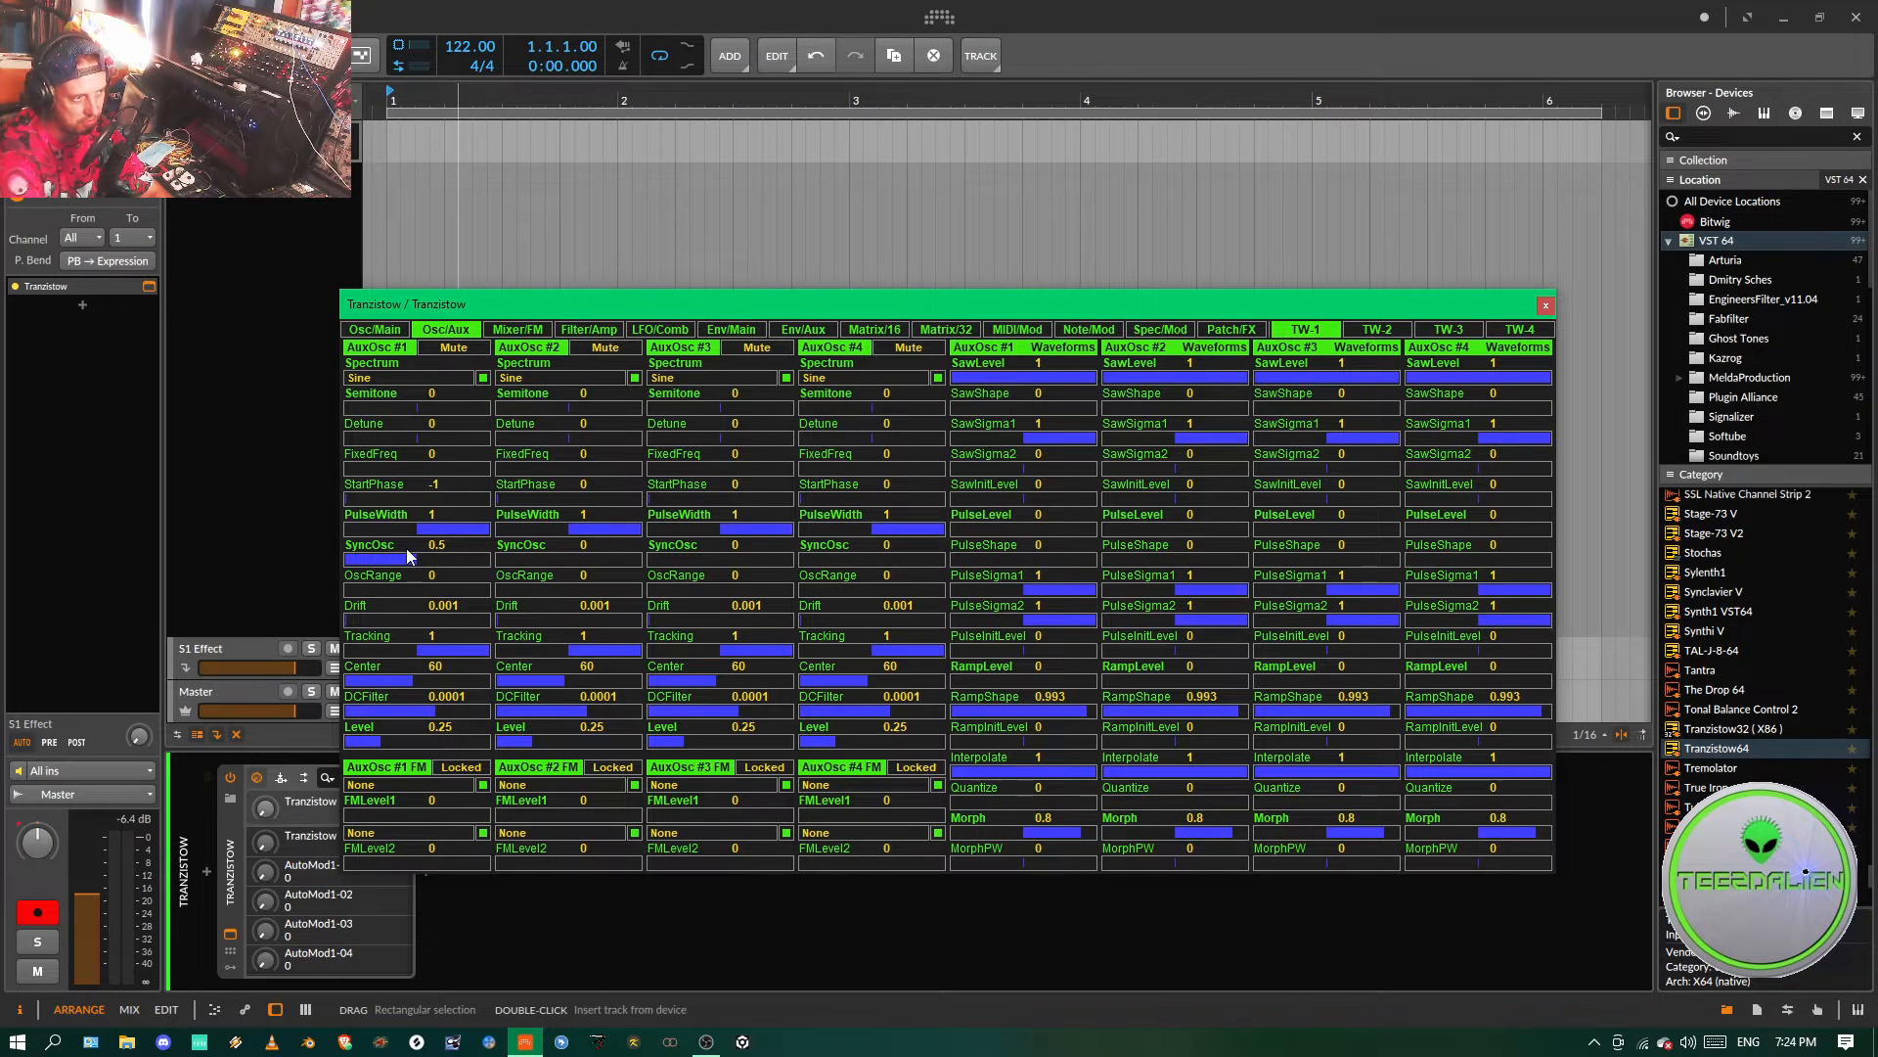
mouse_move(414, 561)
mouse_down()
mouse_move(351, 561)
mouse_move(434, 559)
mouse_up()
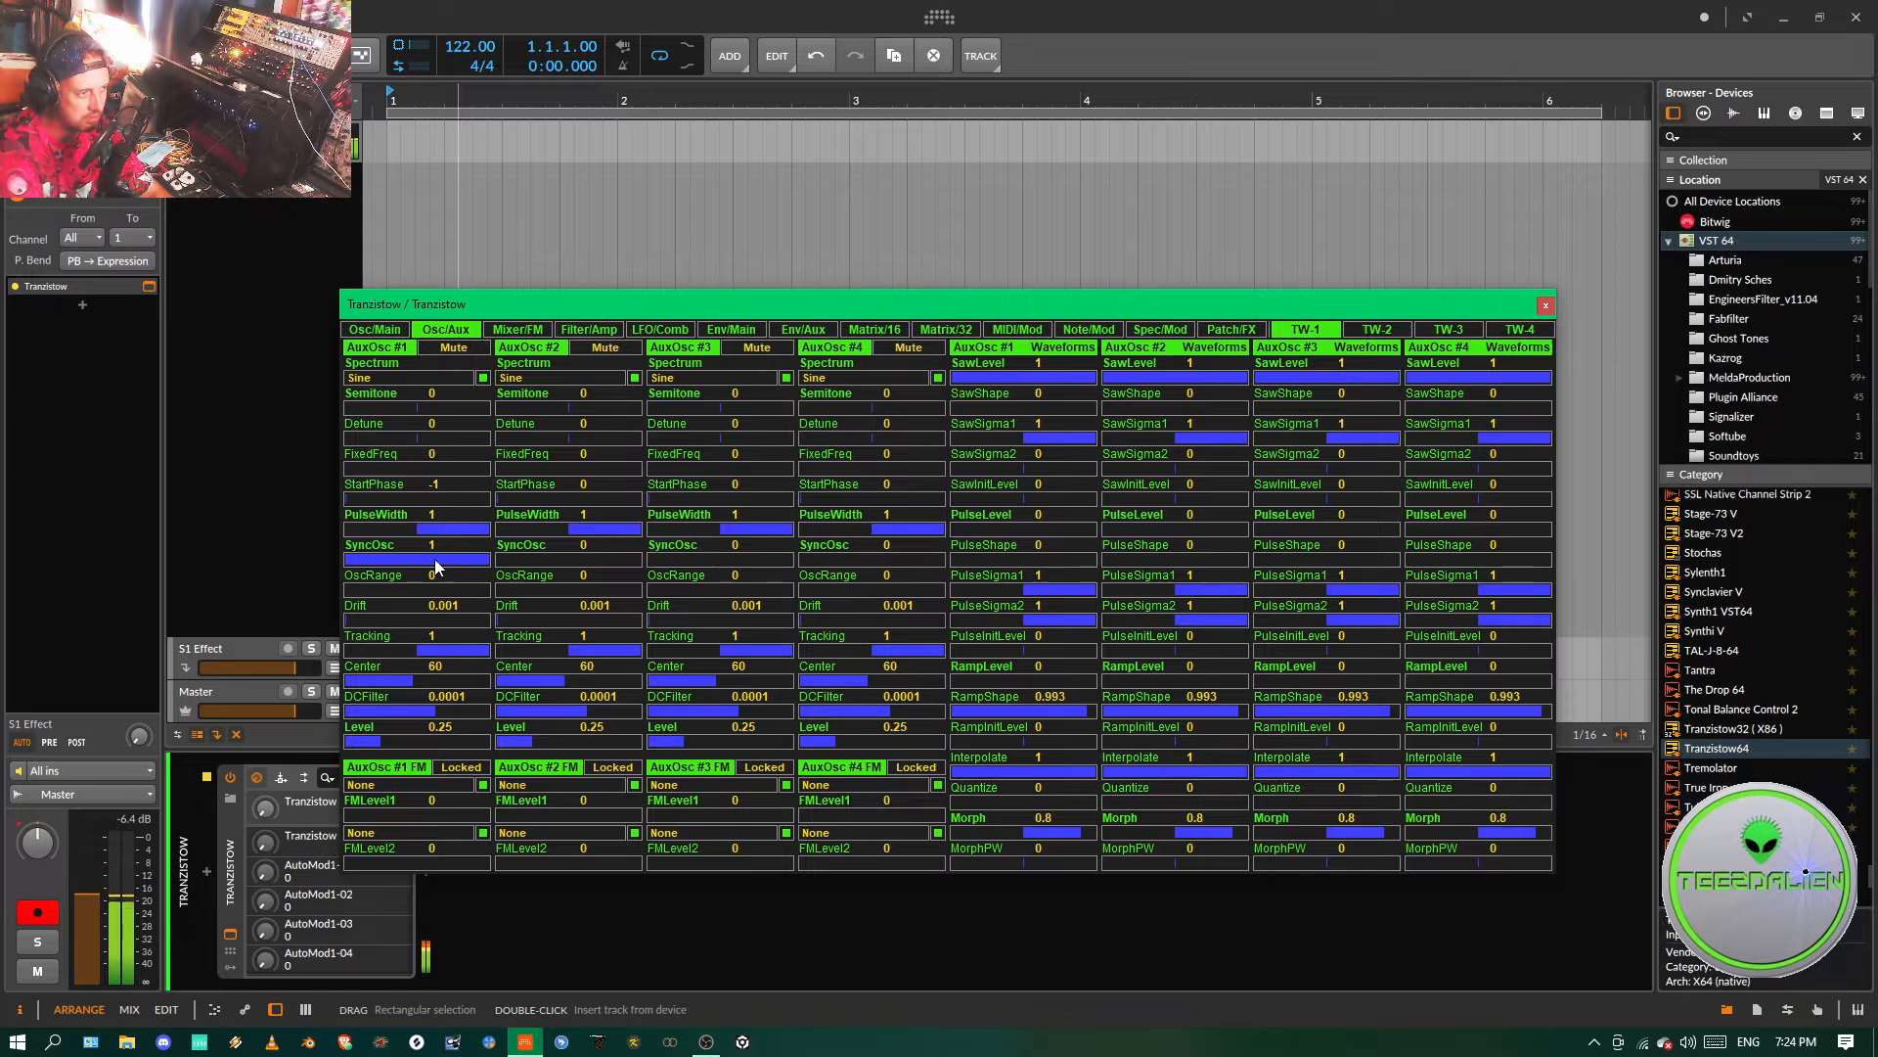
click(434, 560)
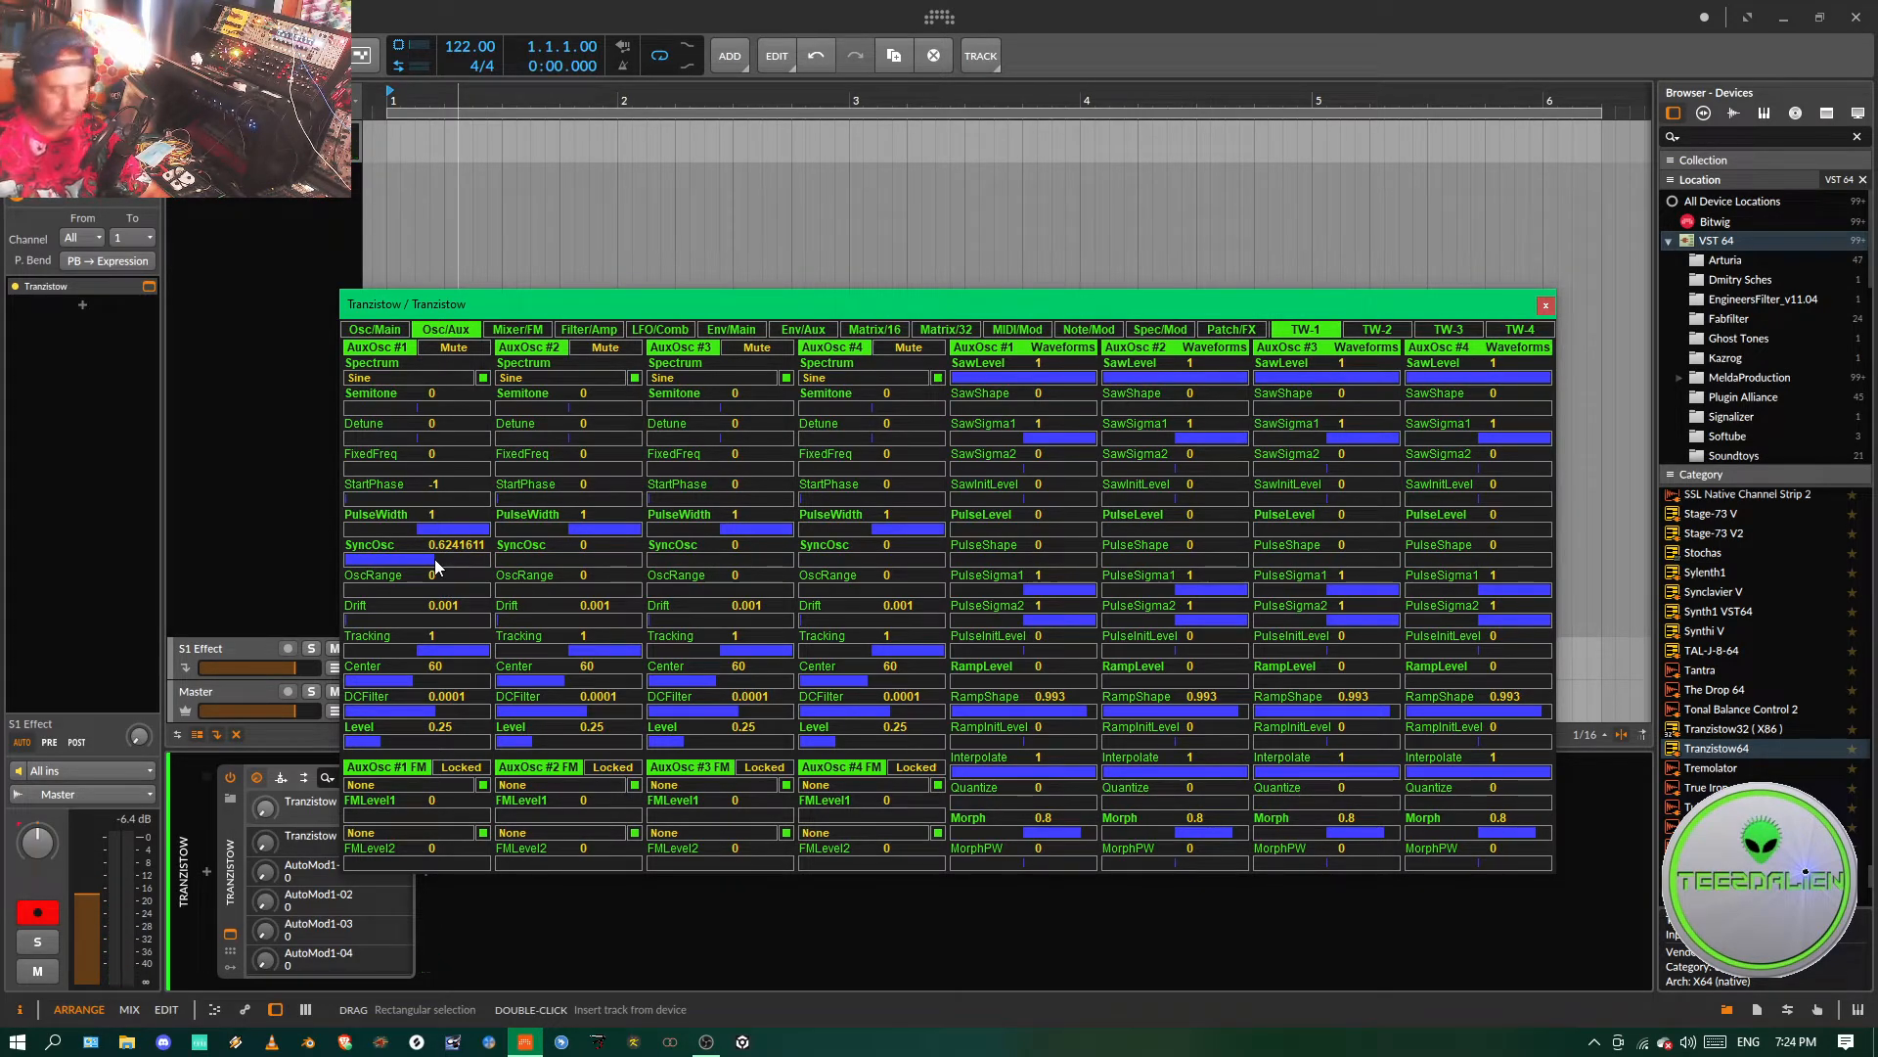
click(473, 546)
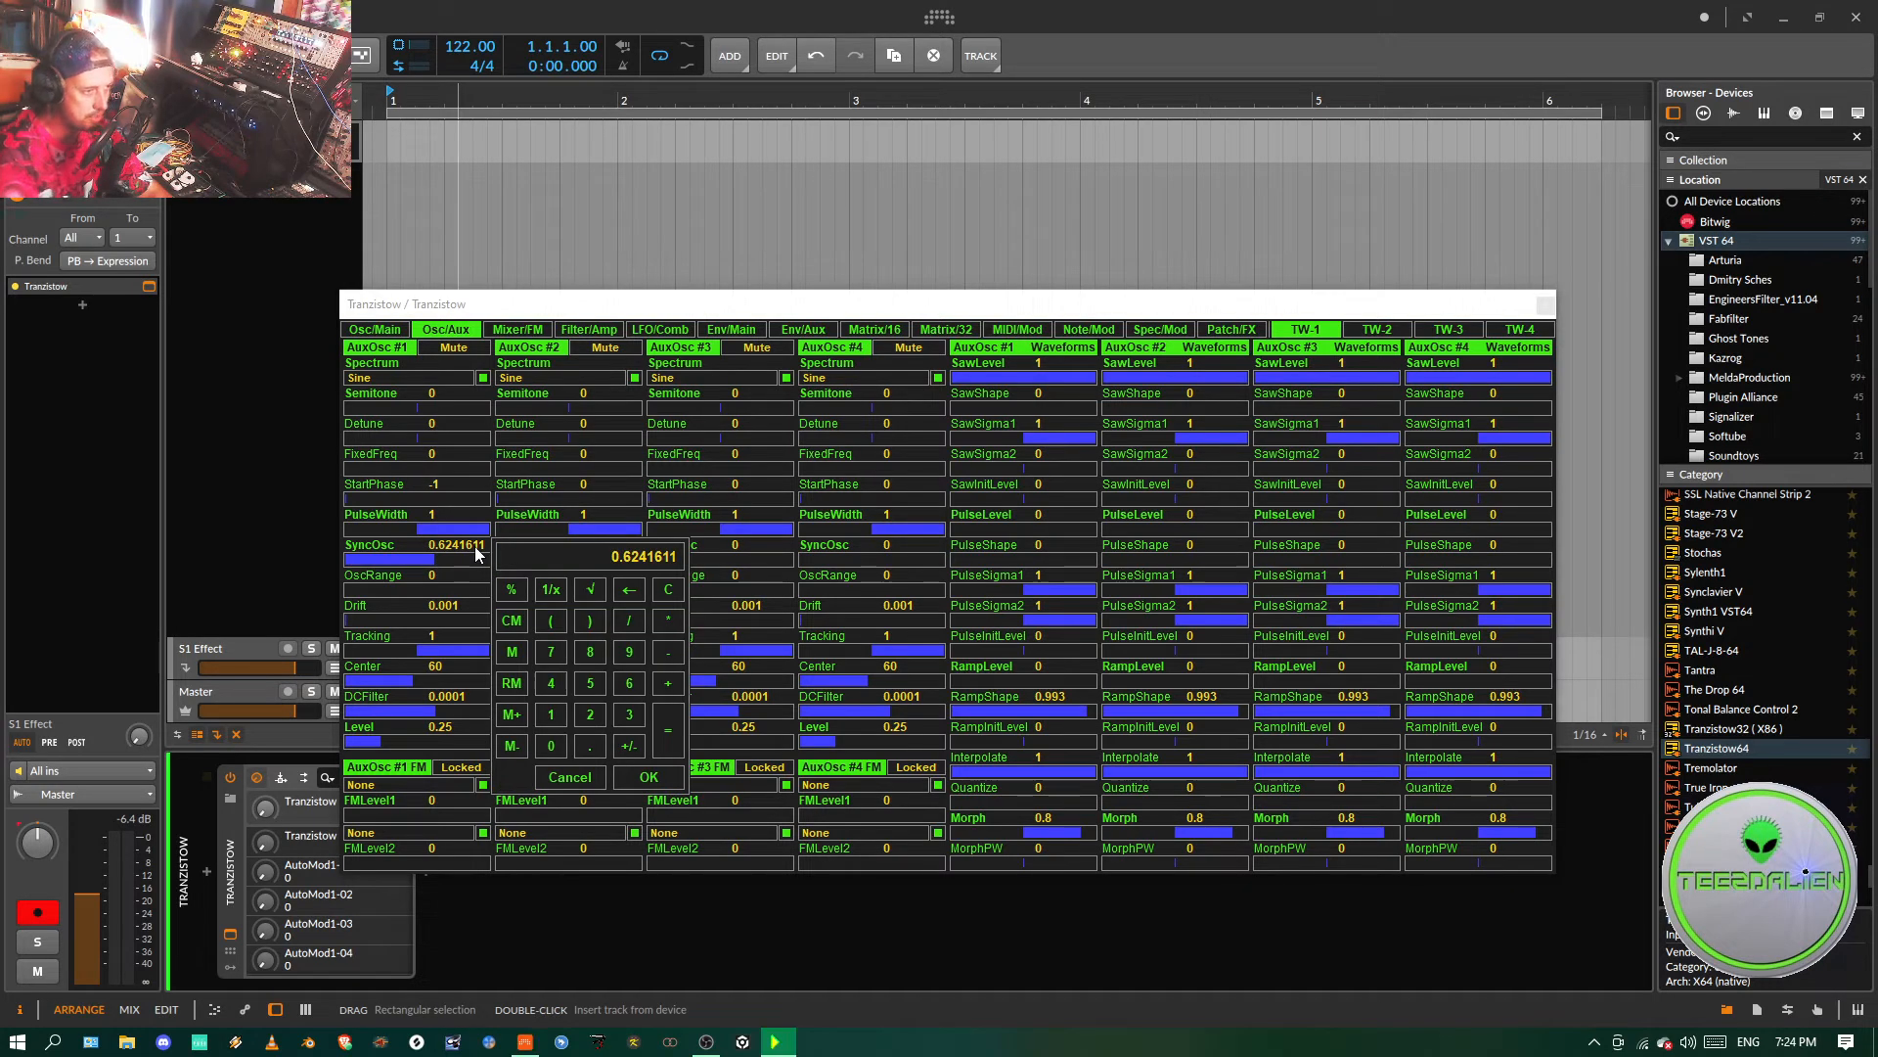
text(0.5)
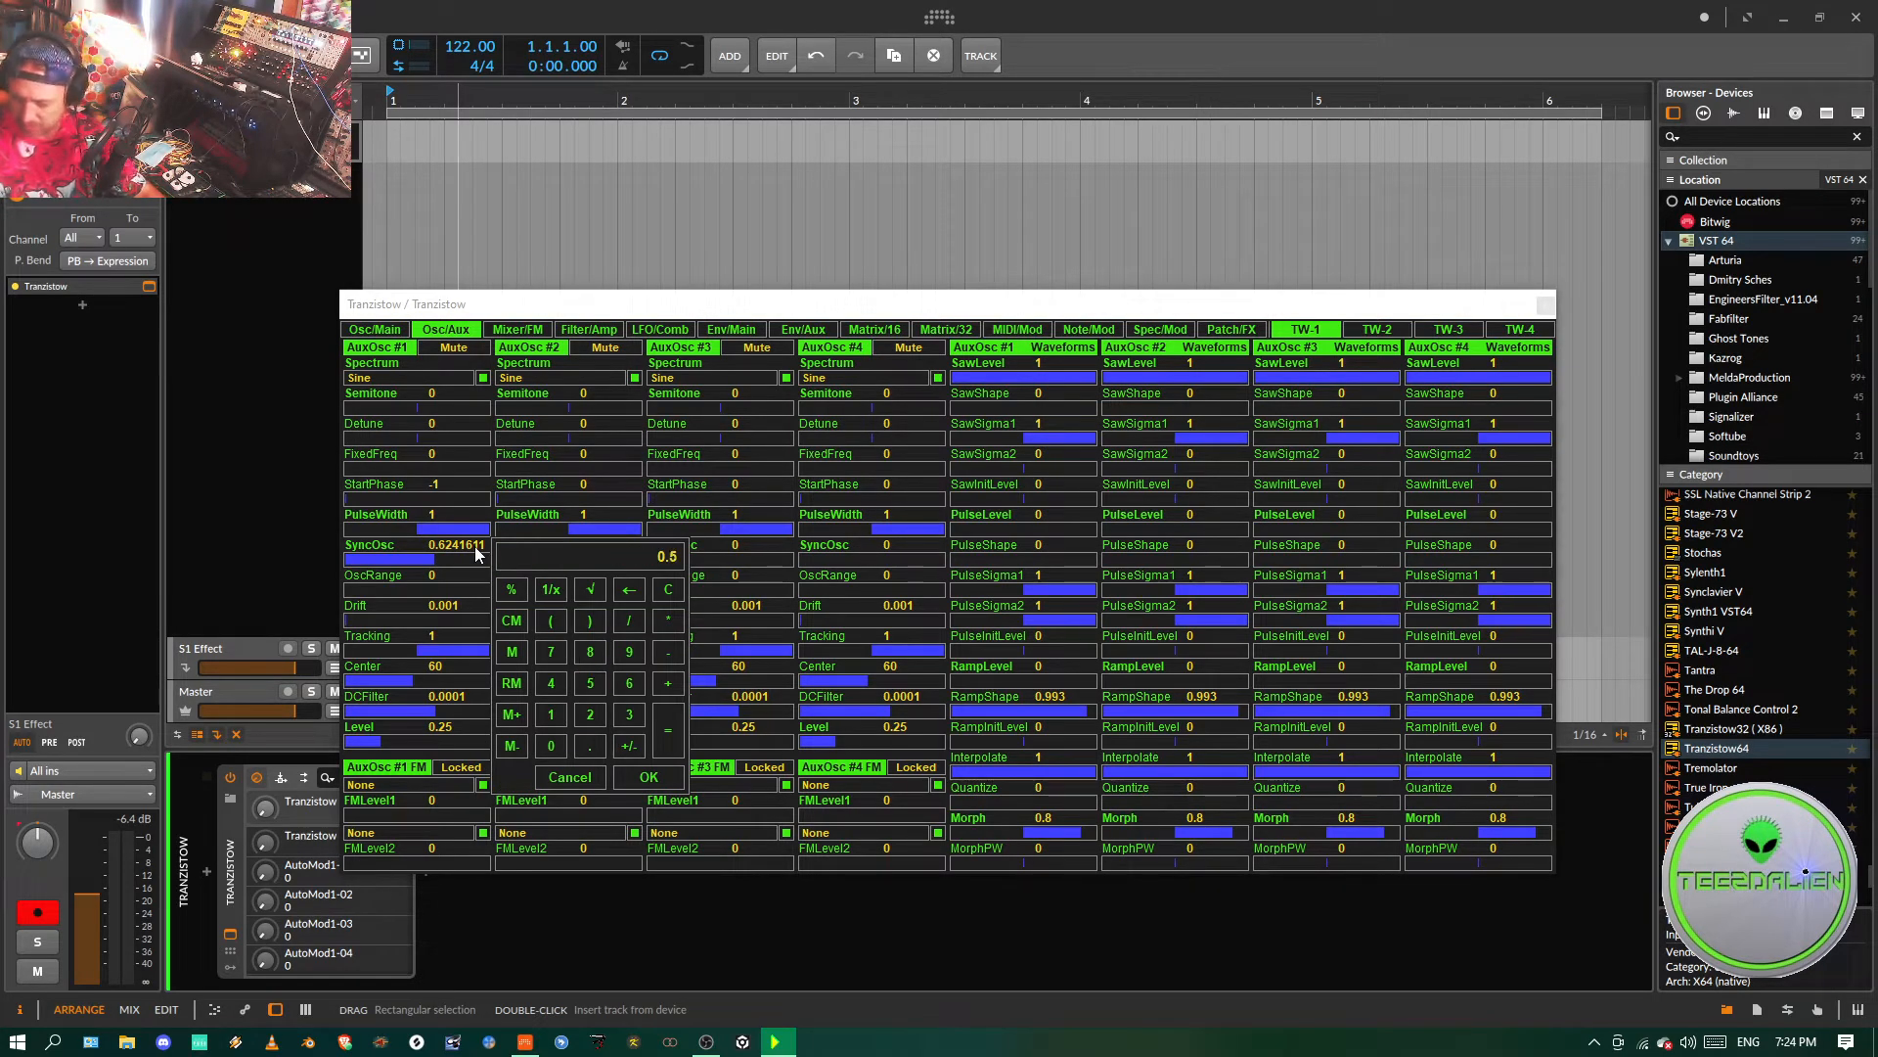
key(Return)
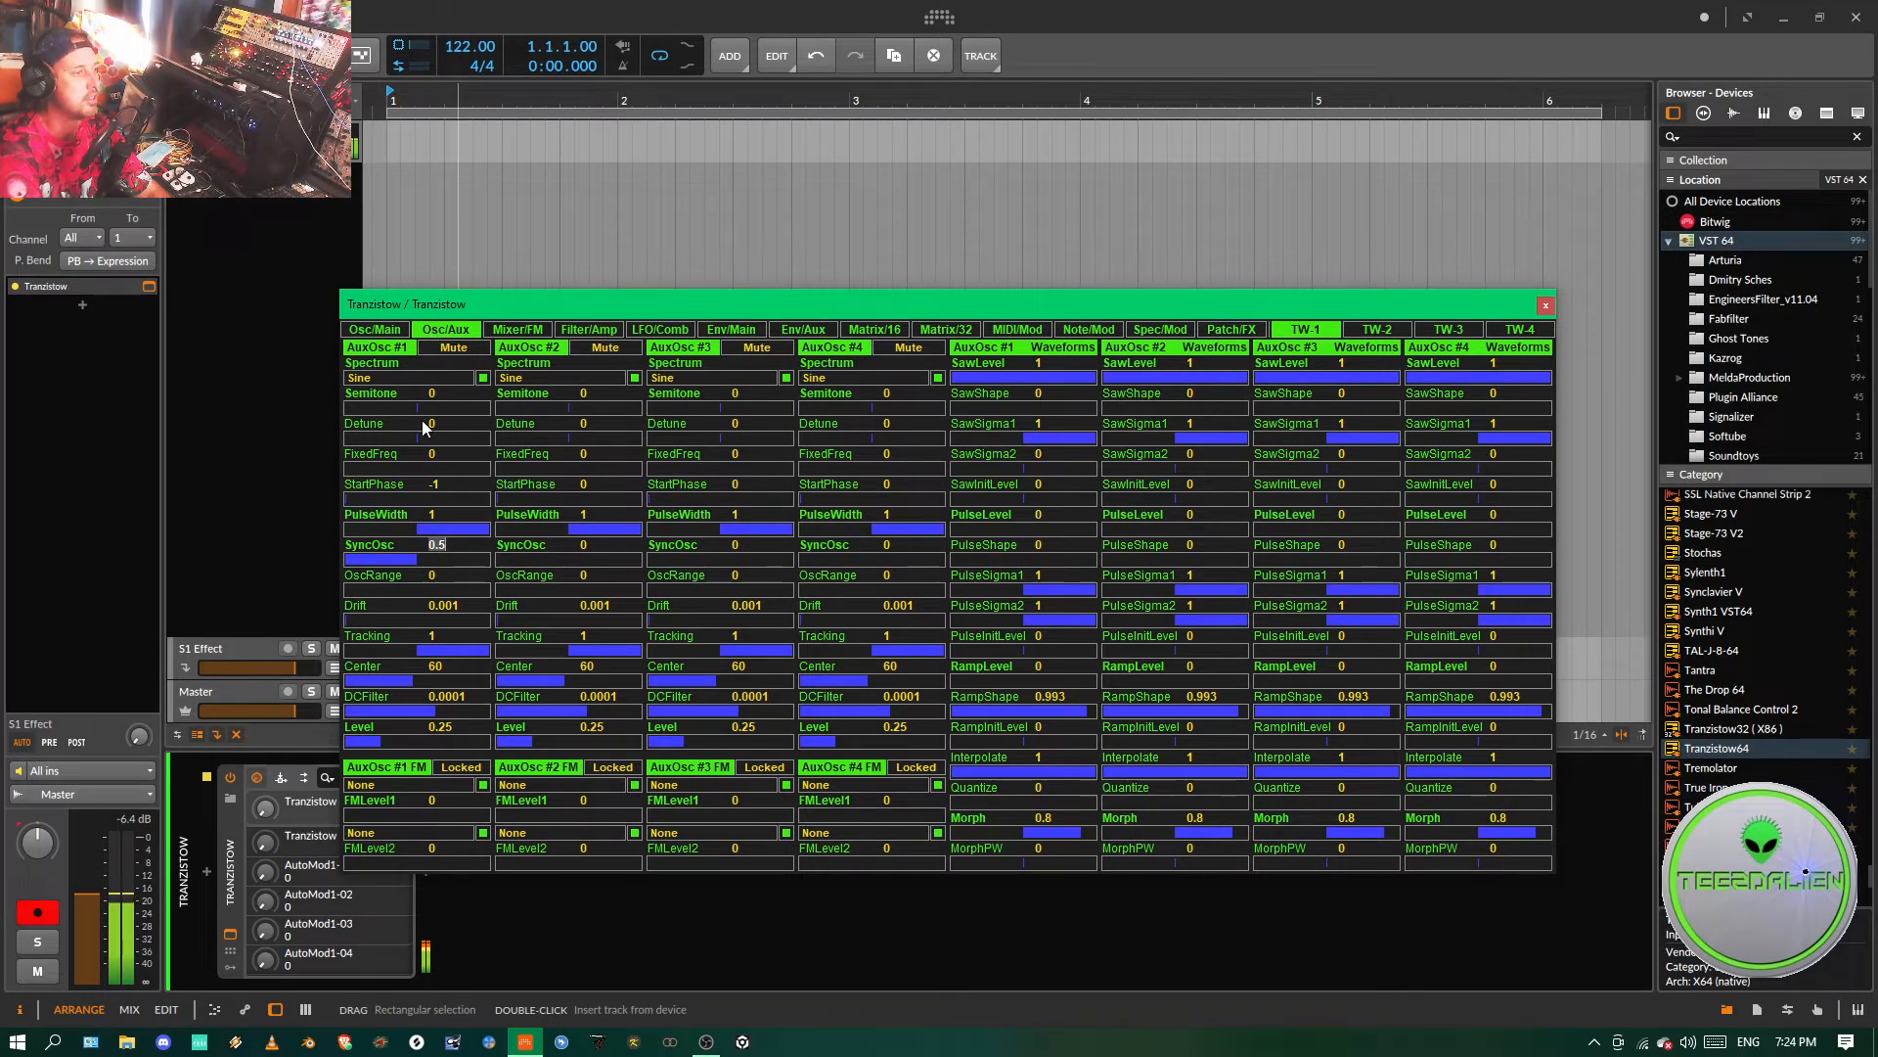
mouse_move(428, 417)
mouse_down()
mouse_move(449, 416)
mouse_move(432, 419)
mouse_up()
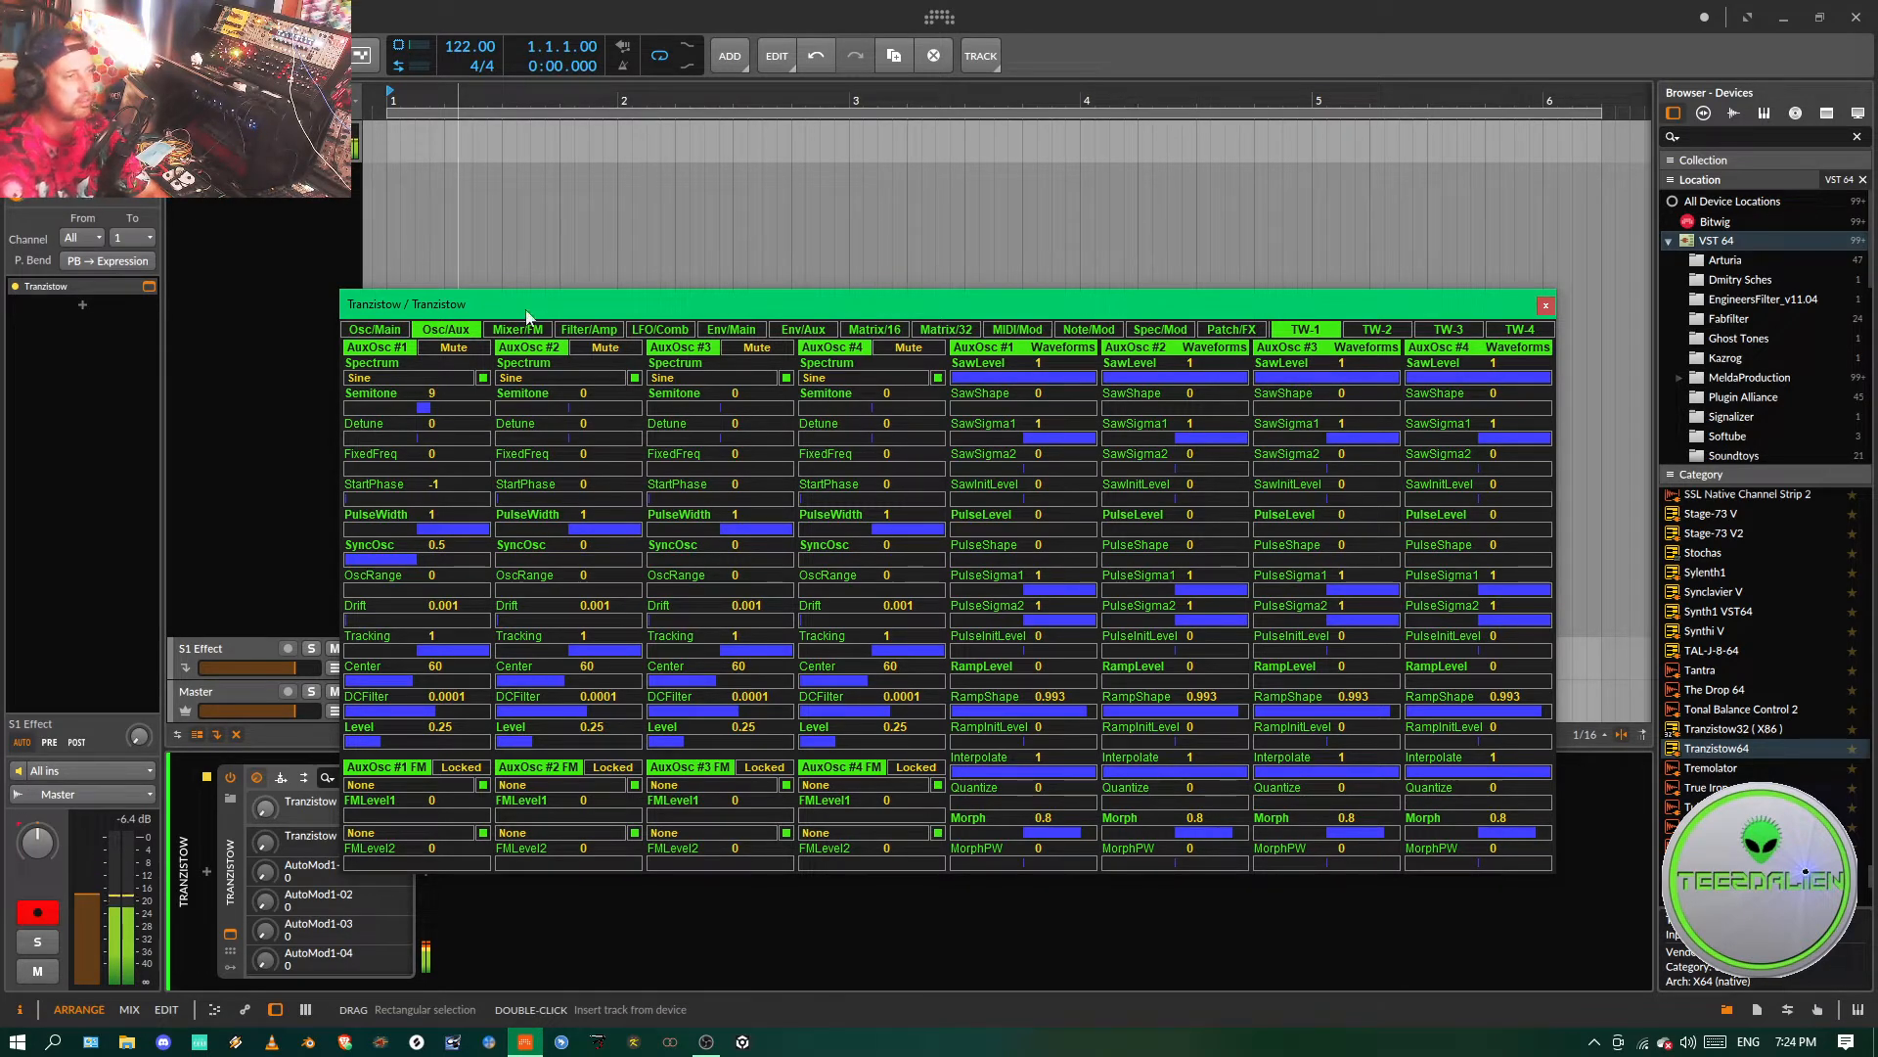
- Set Env #1's Time1, Time2 and Time3 to 0.25
click(609, 332)
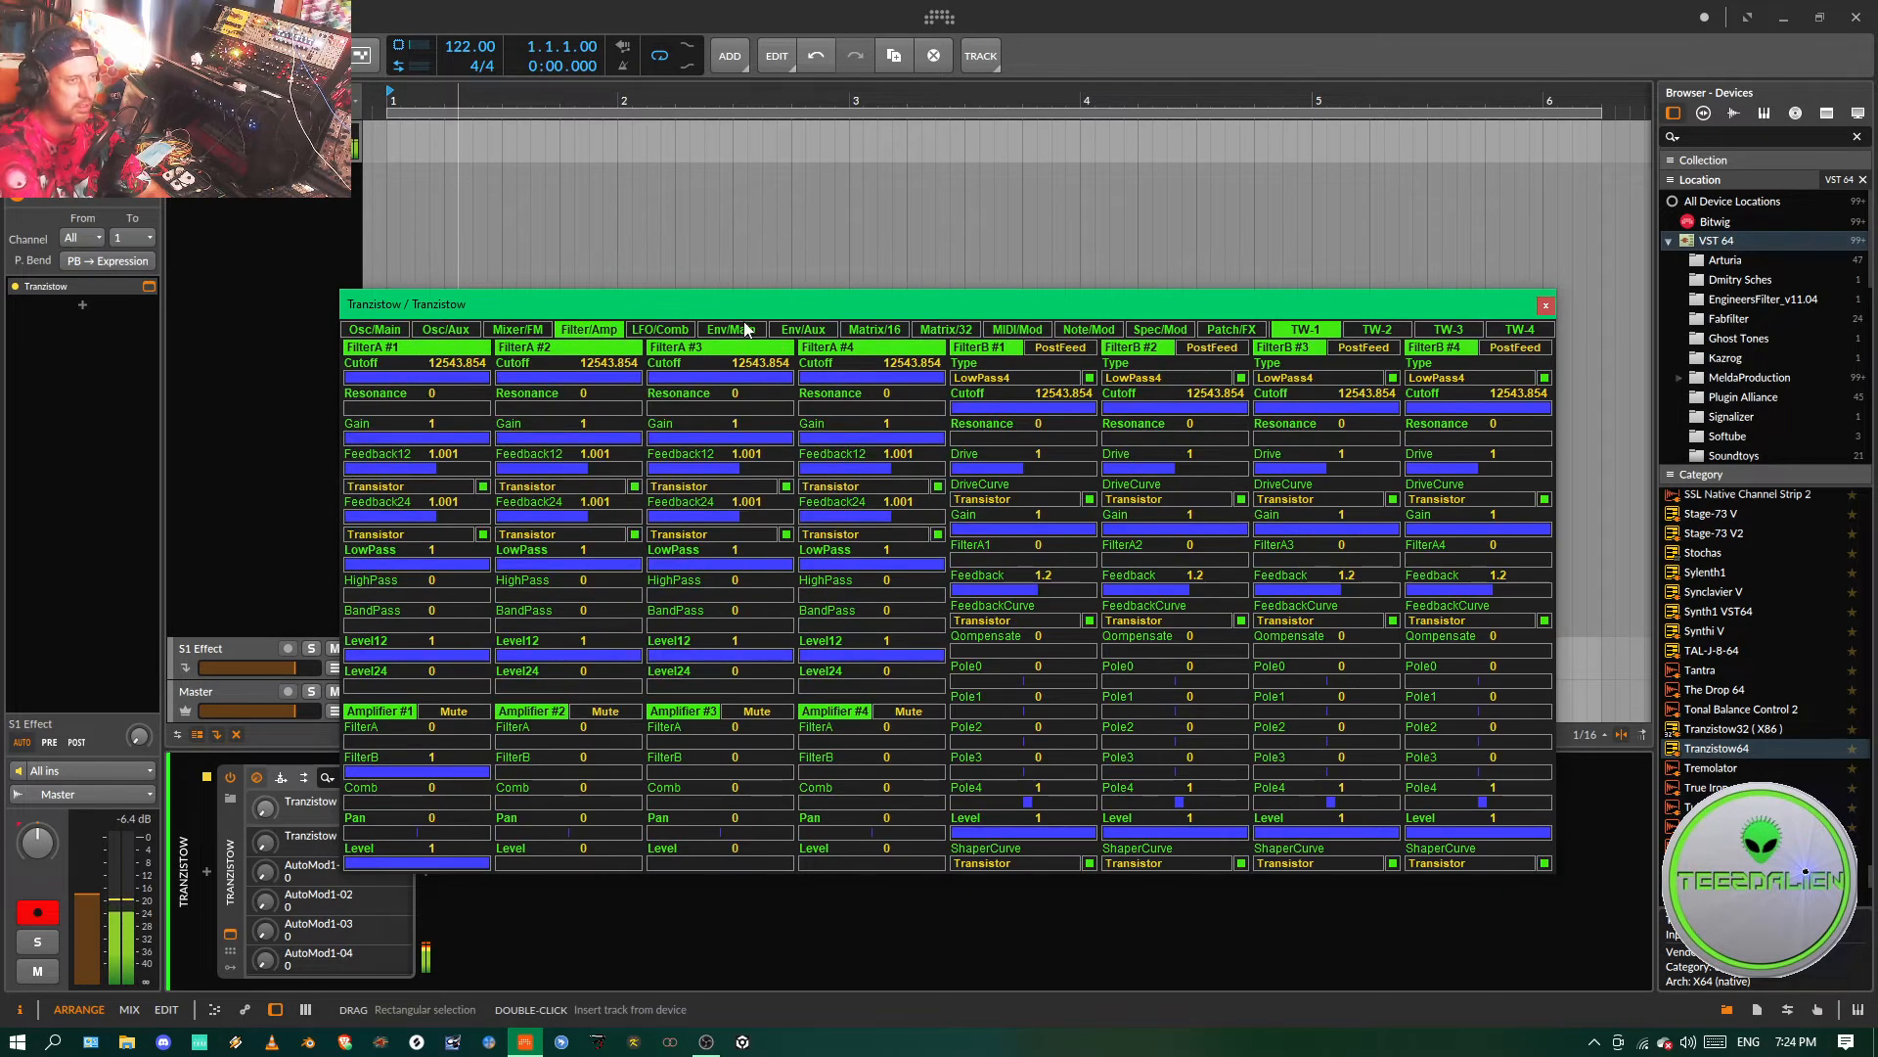
click(734, 329)
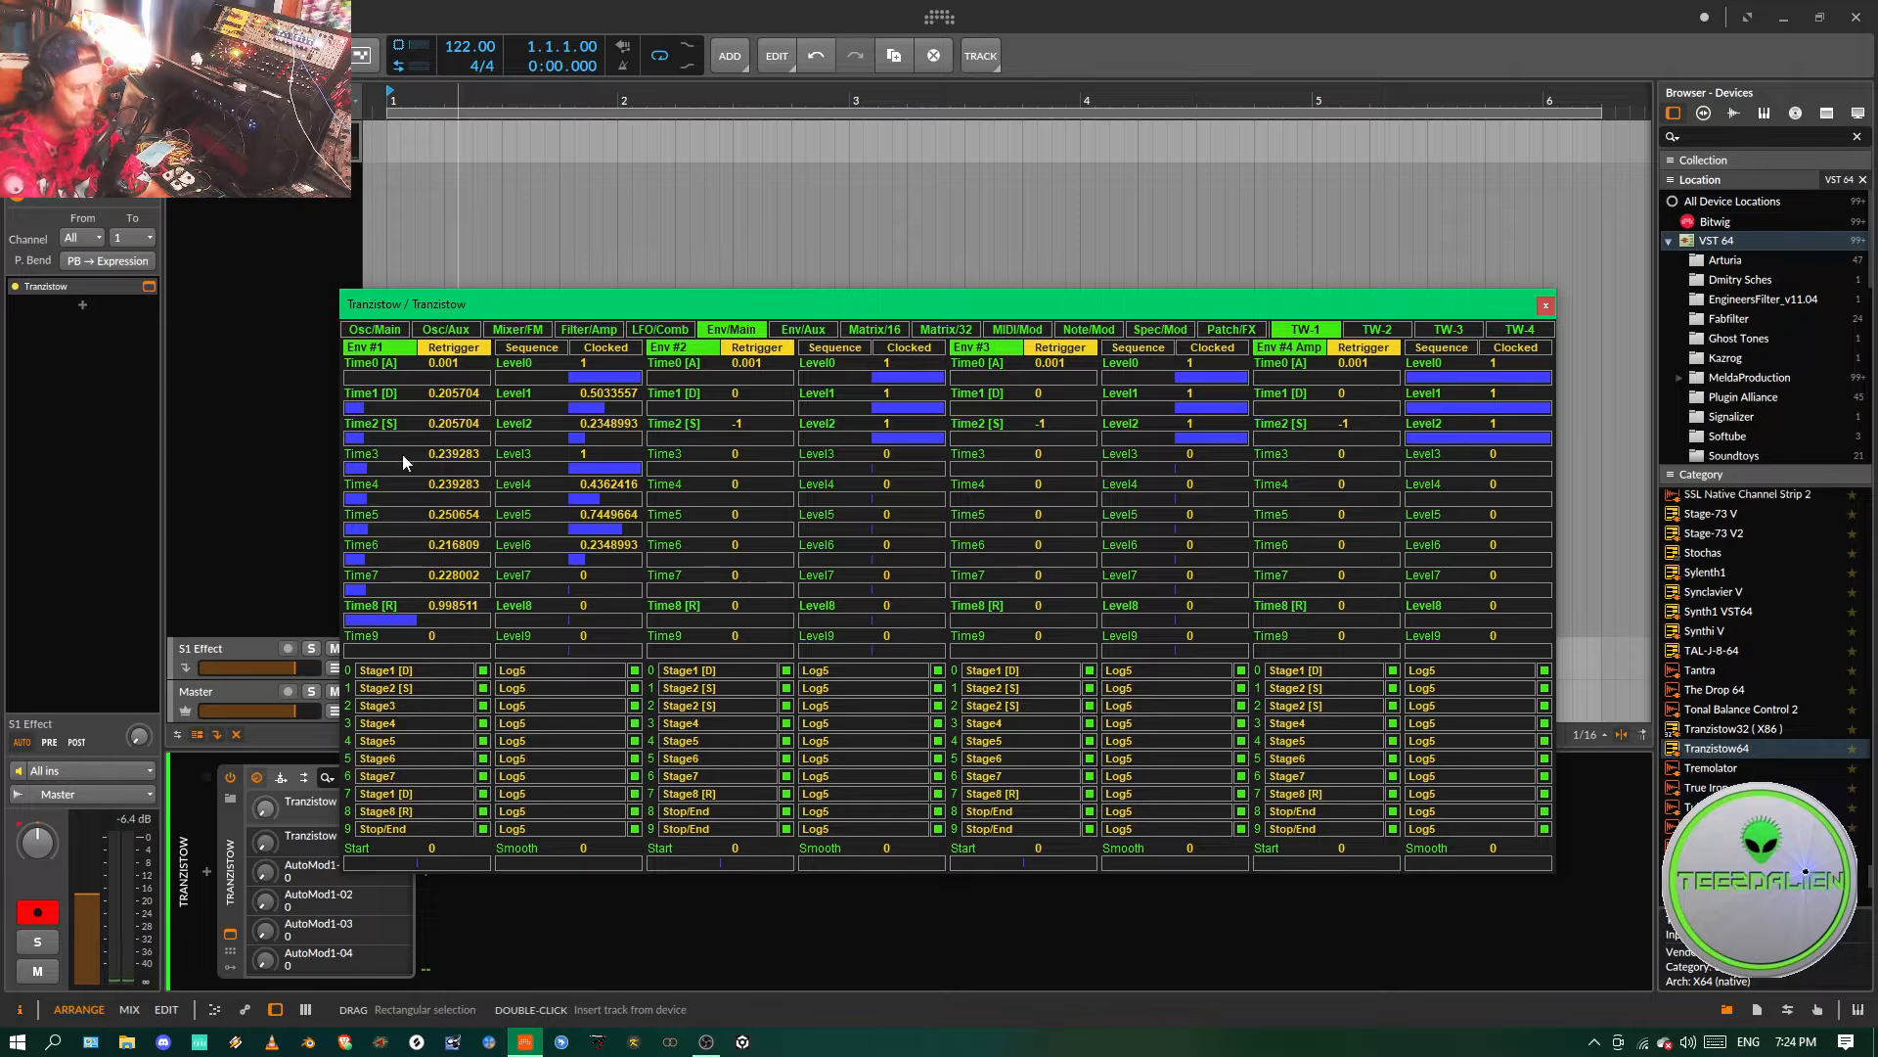
double_click(456, 399)
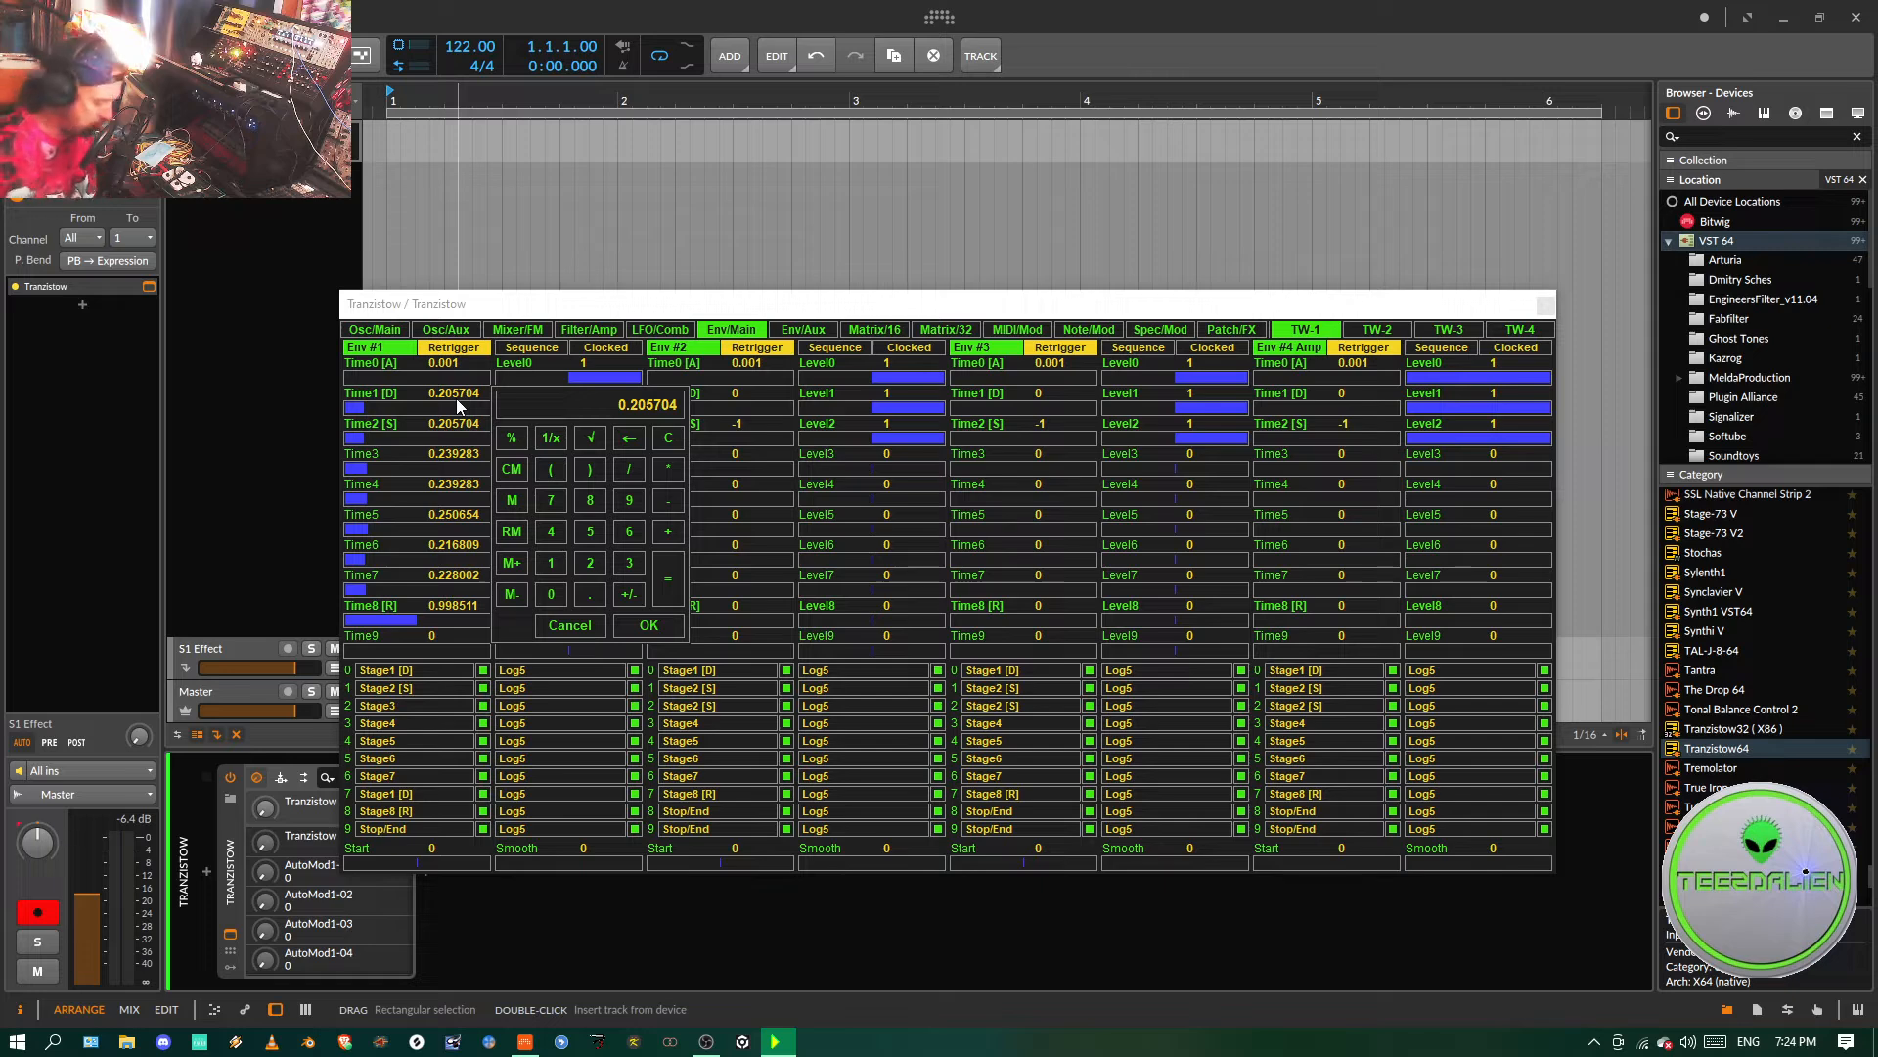
text(0.25)
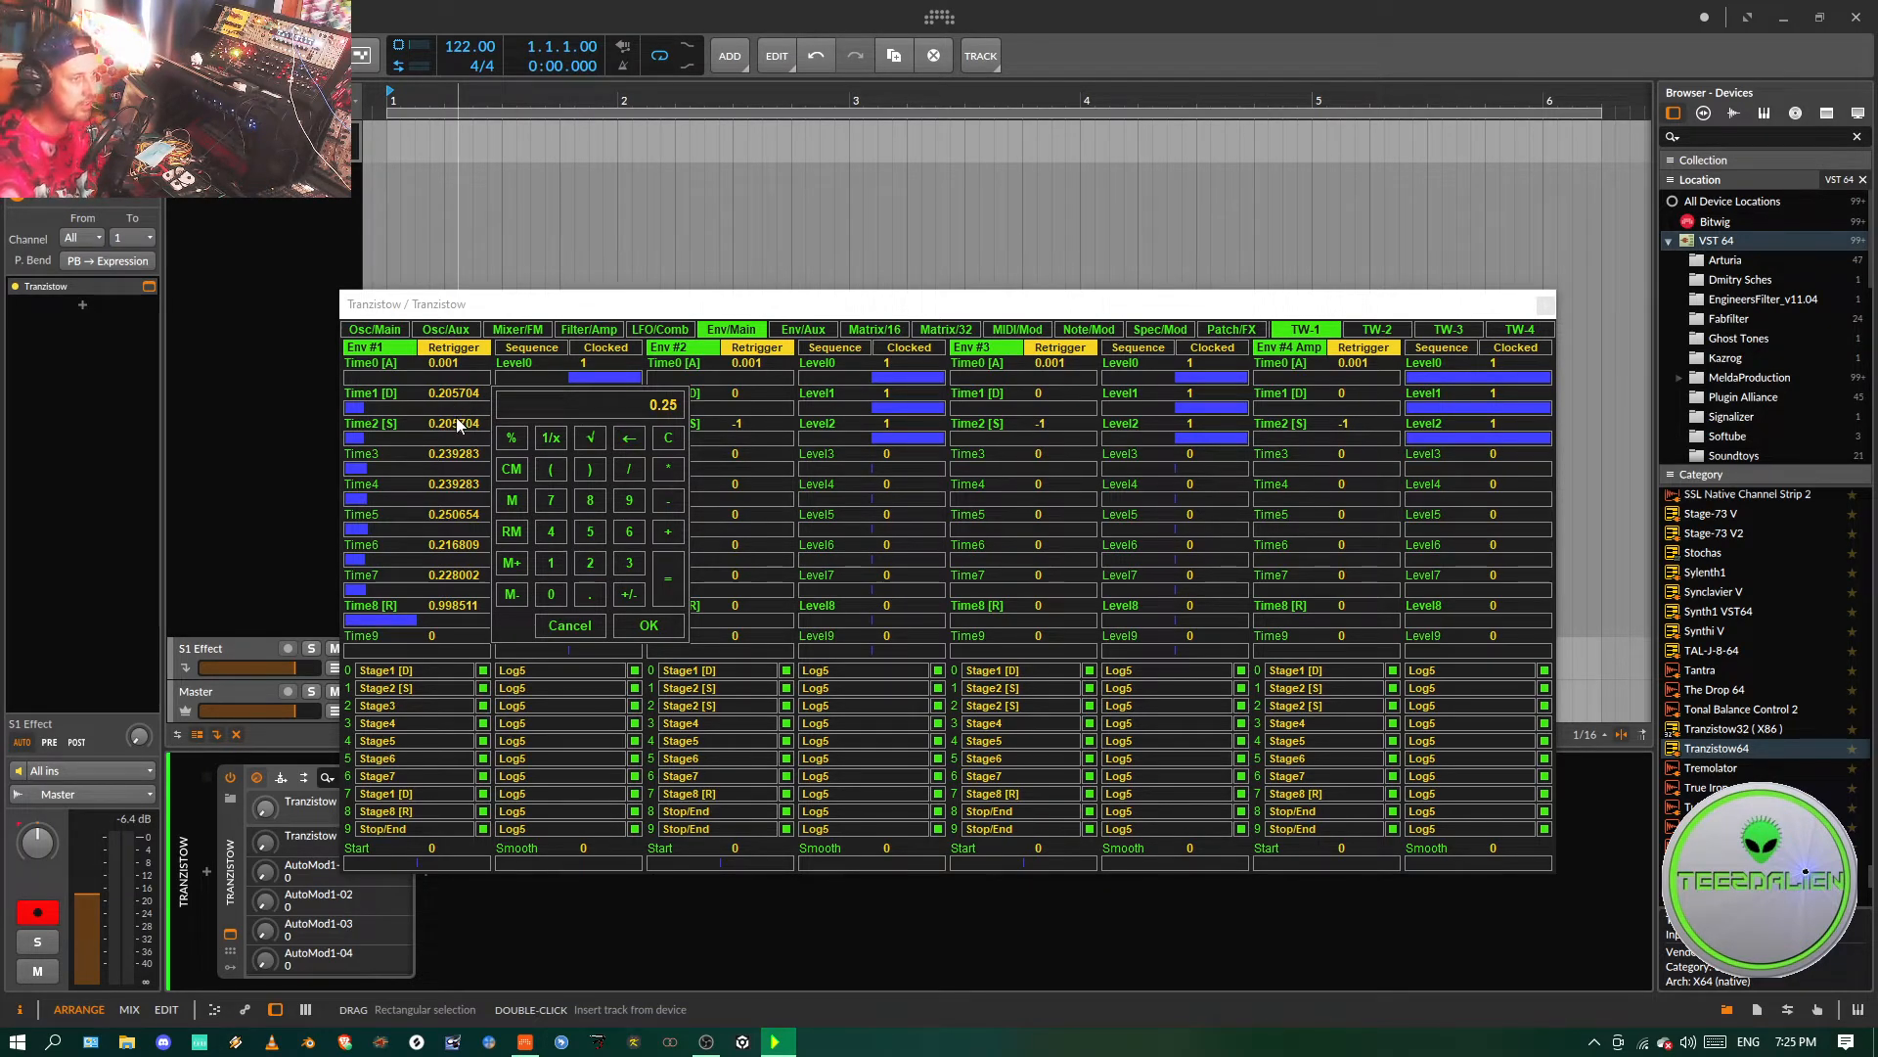
key(Return)
click(456, 423)
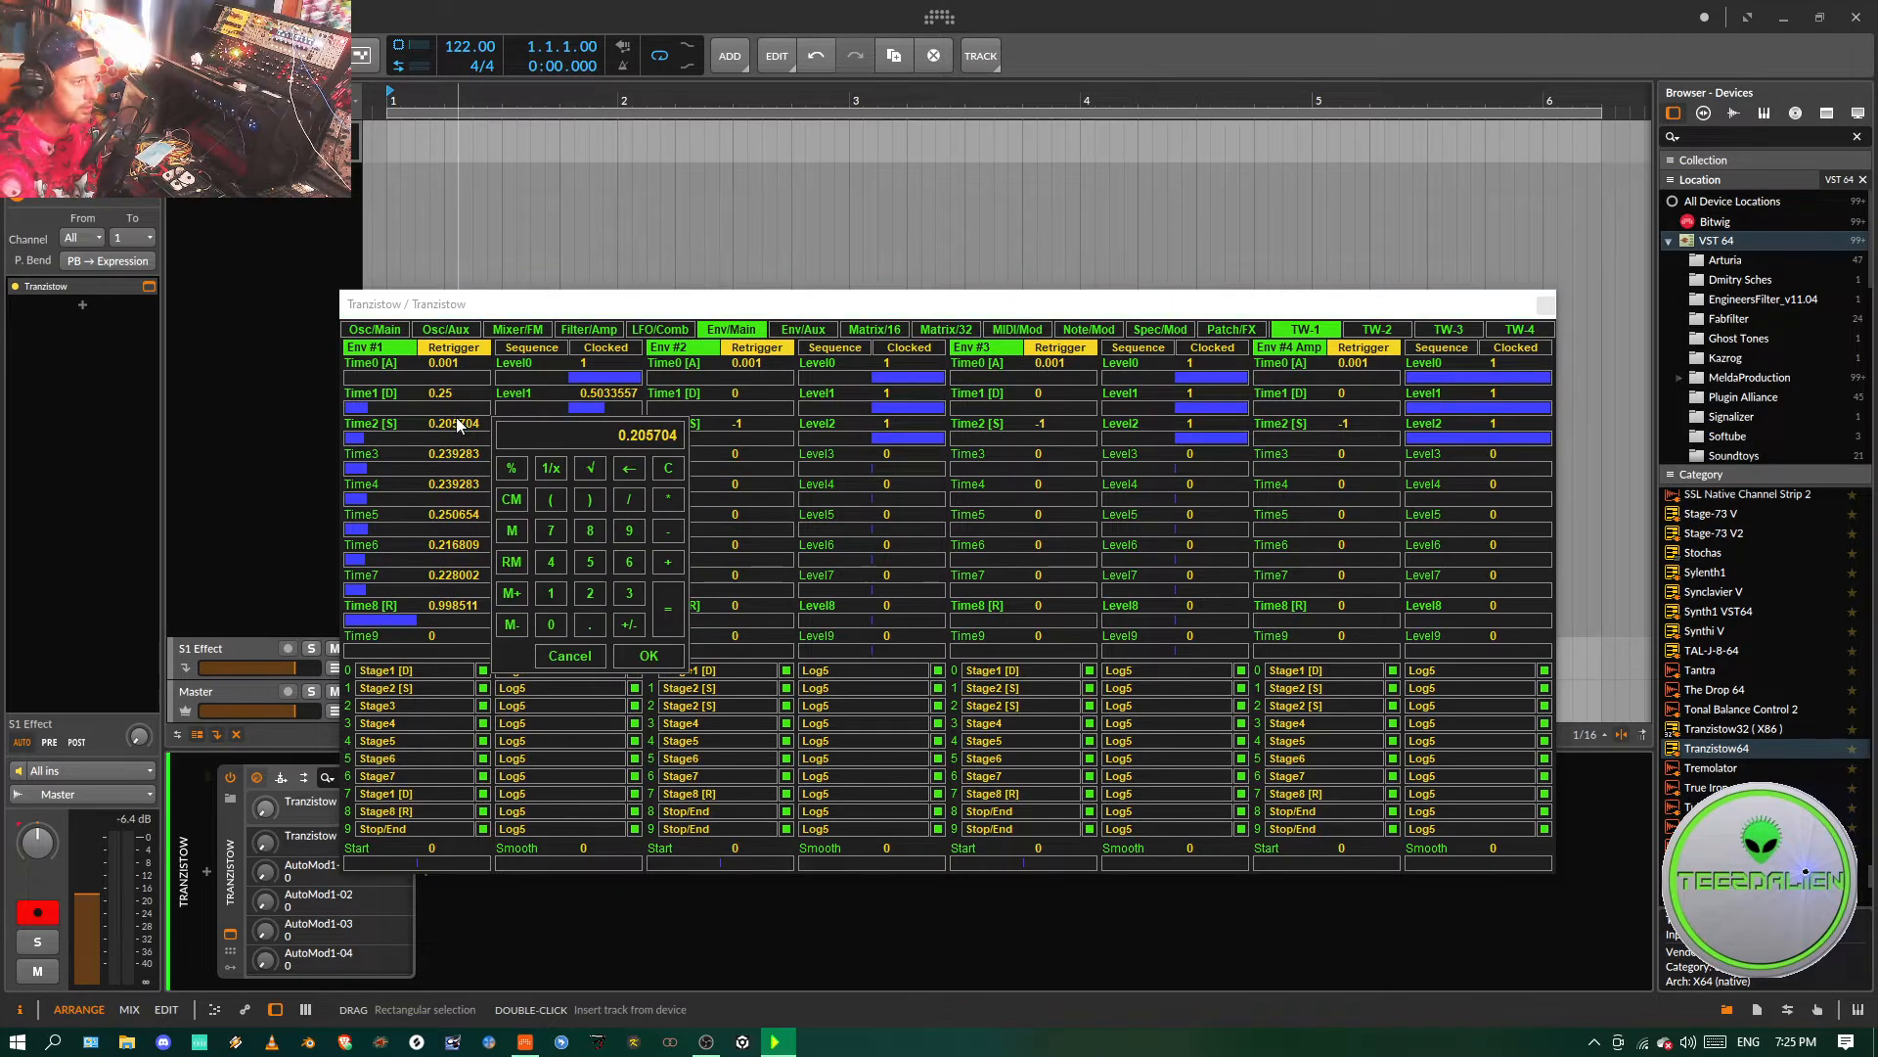
text(0.25)
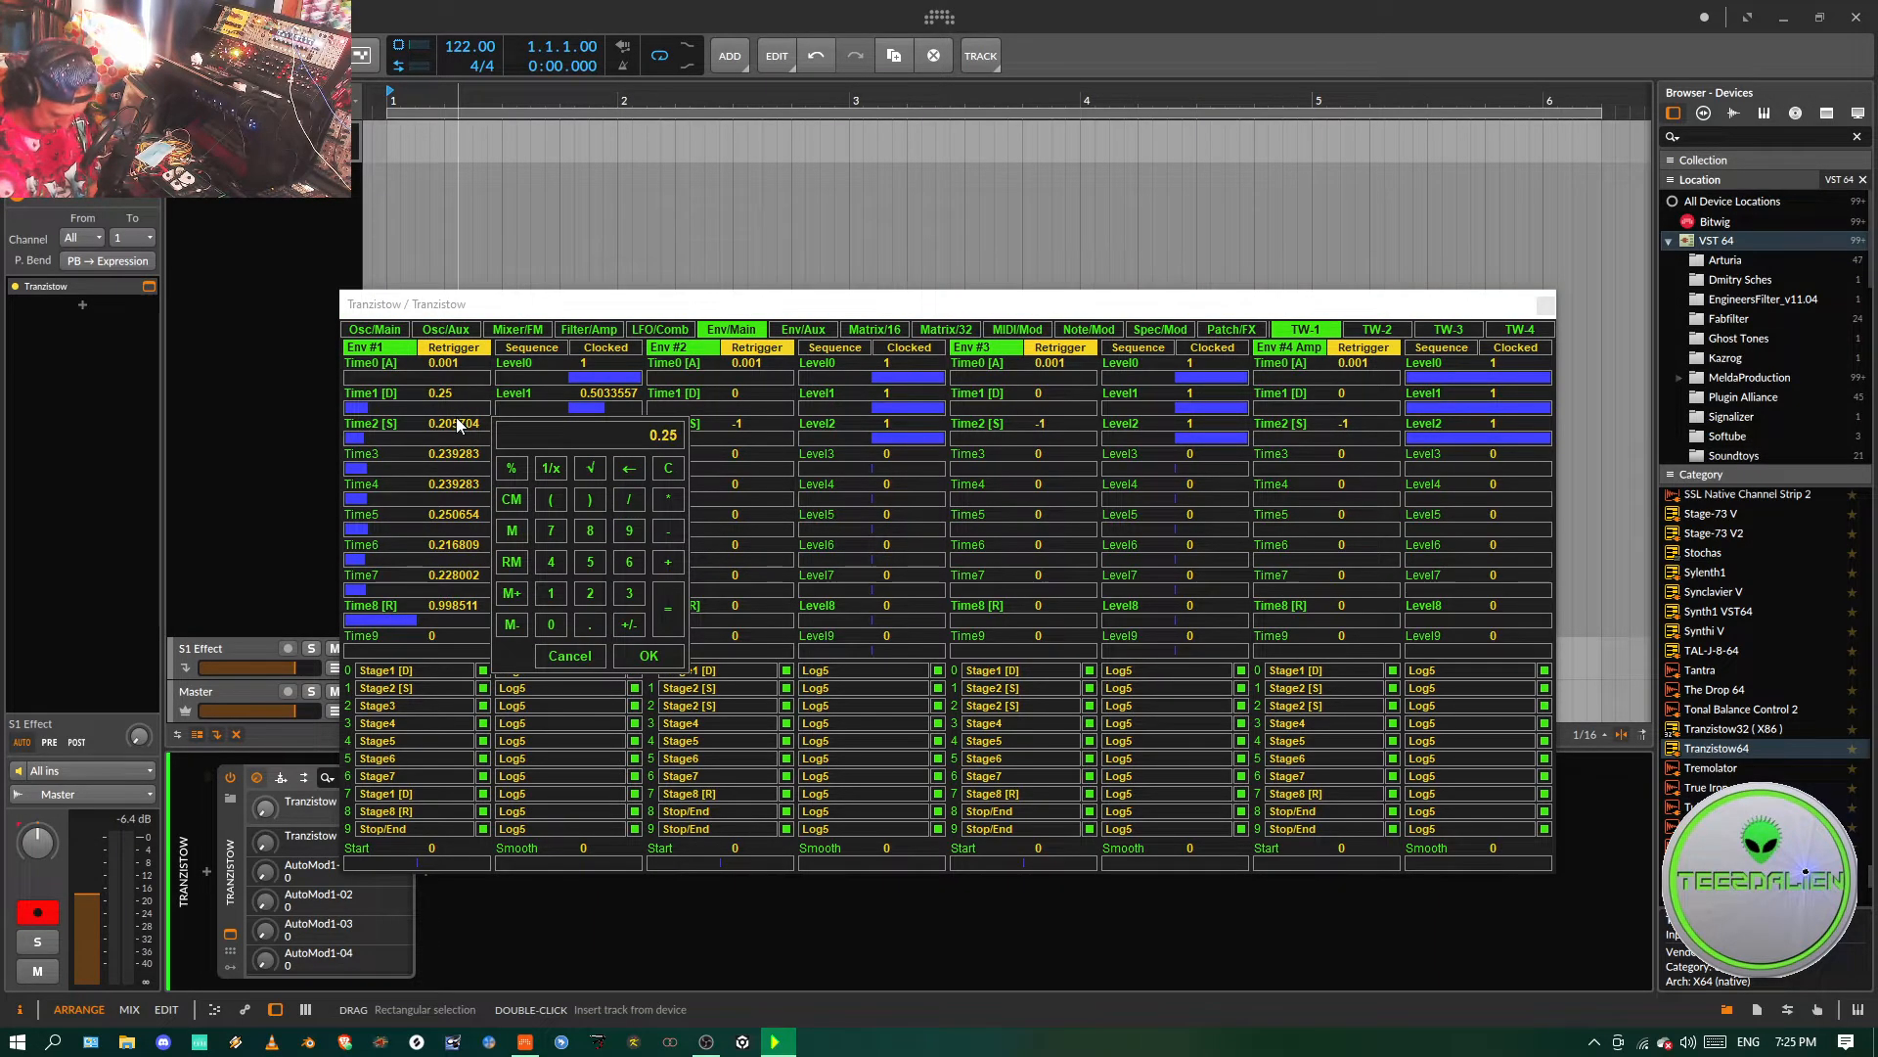
key(Return)
click(457, 453)
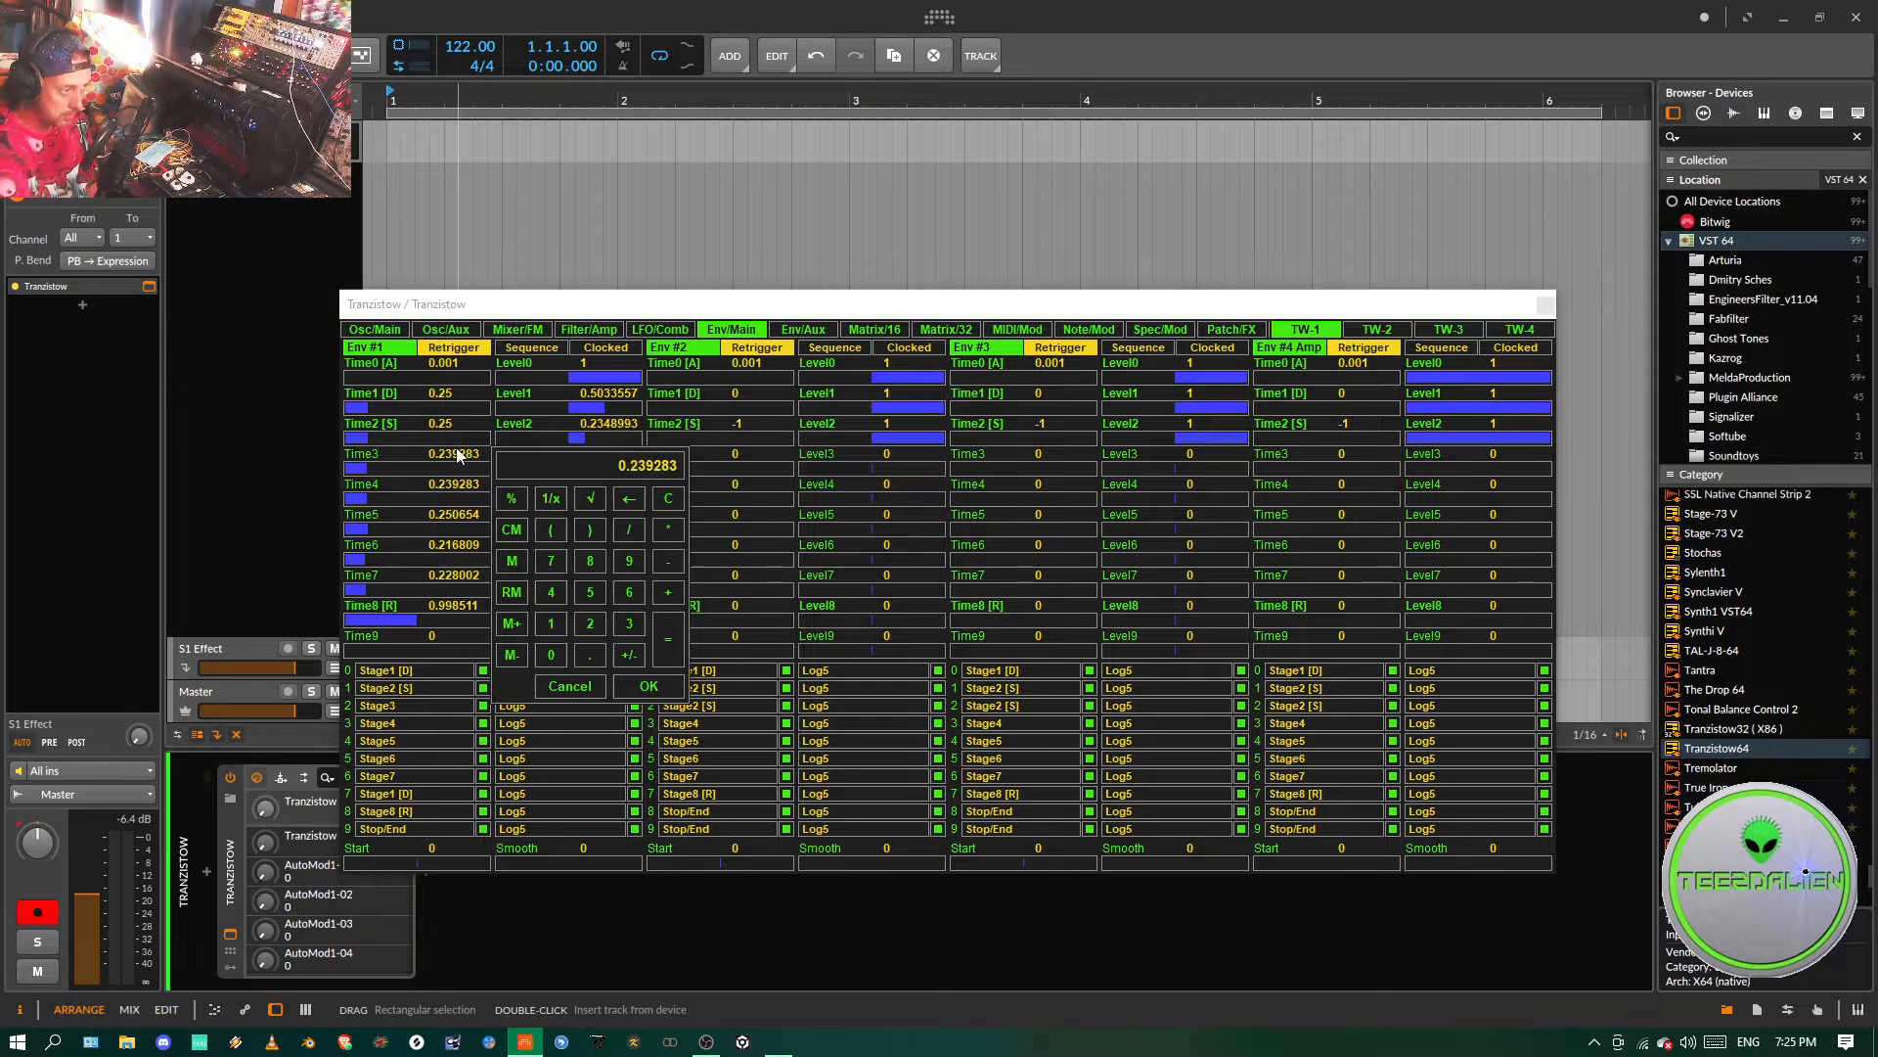
text(0.25)
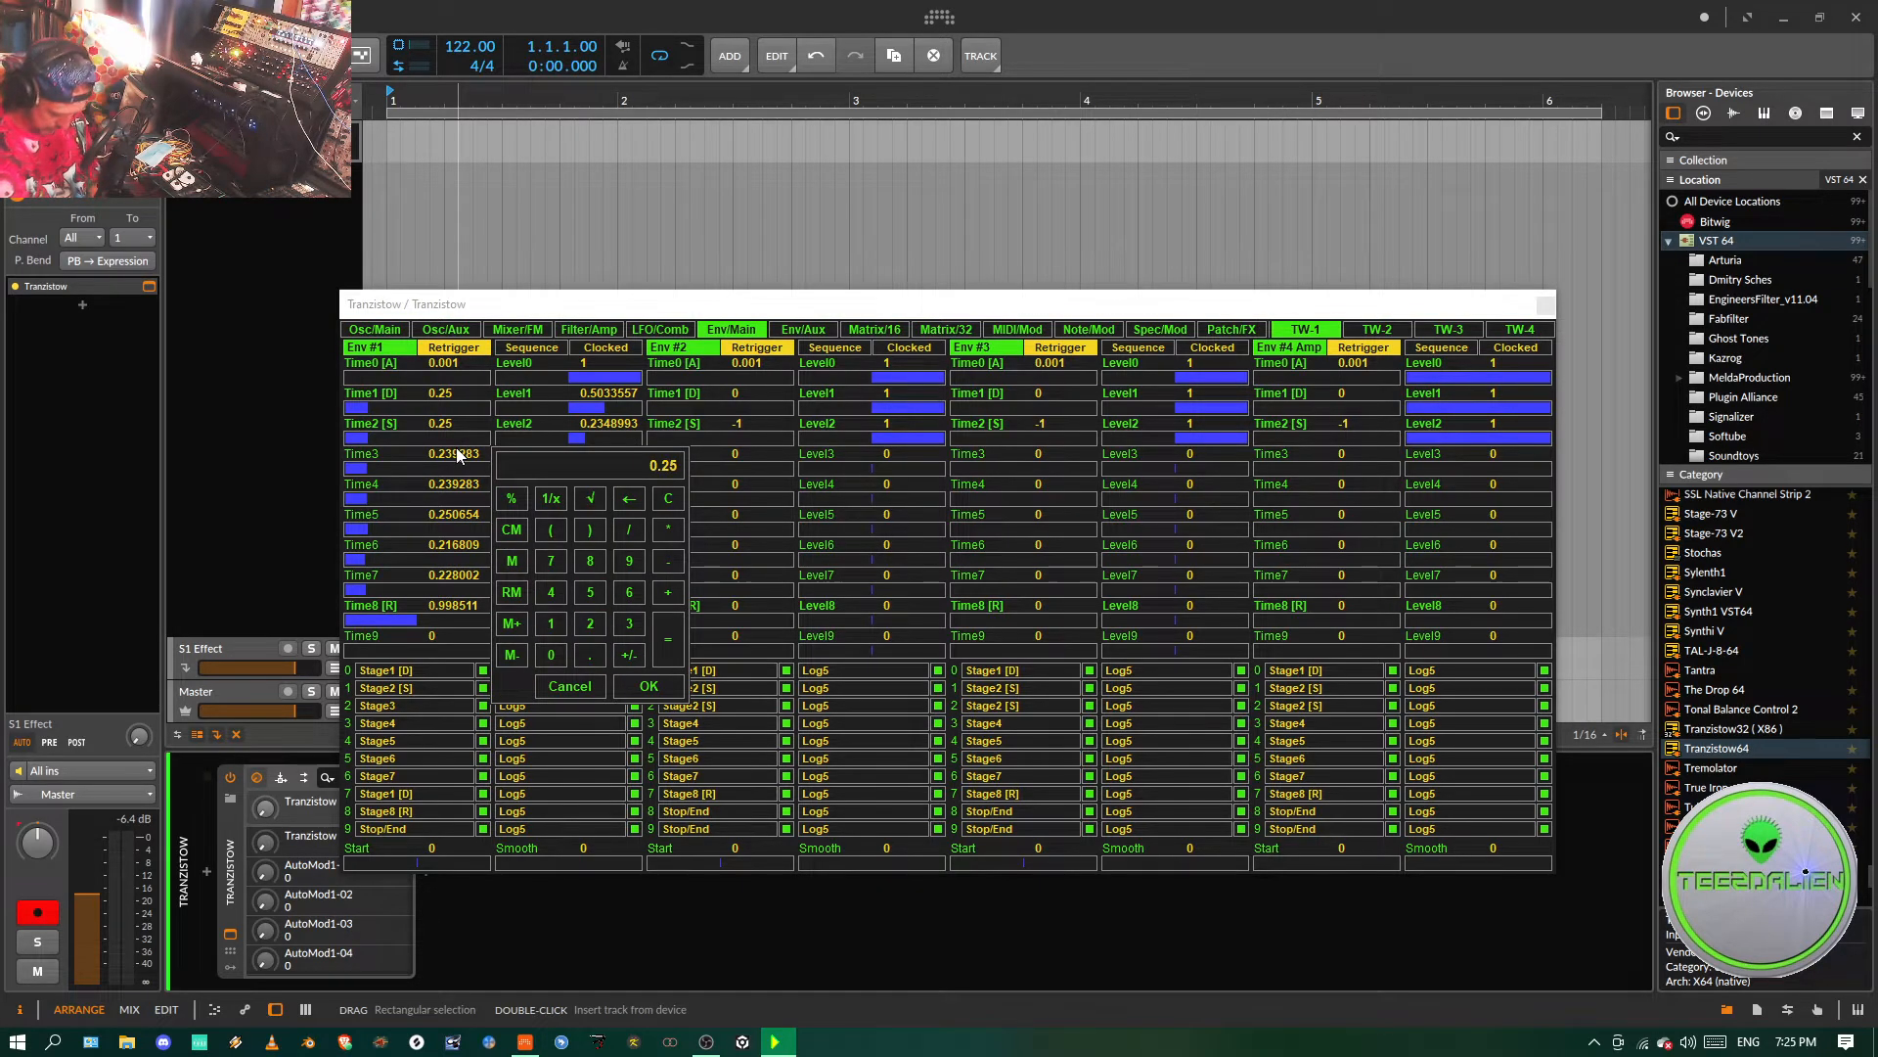
key(Return)
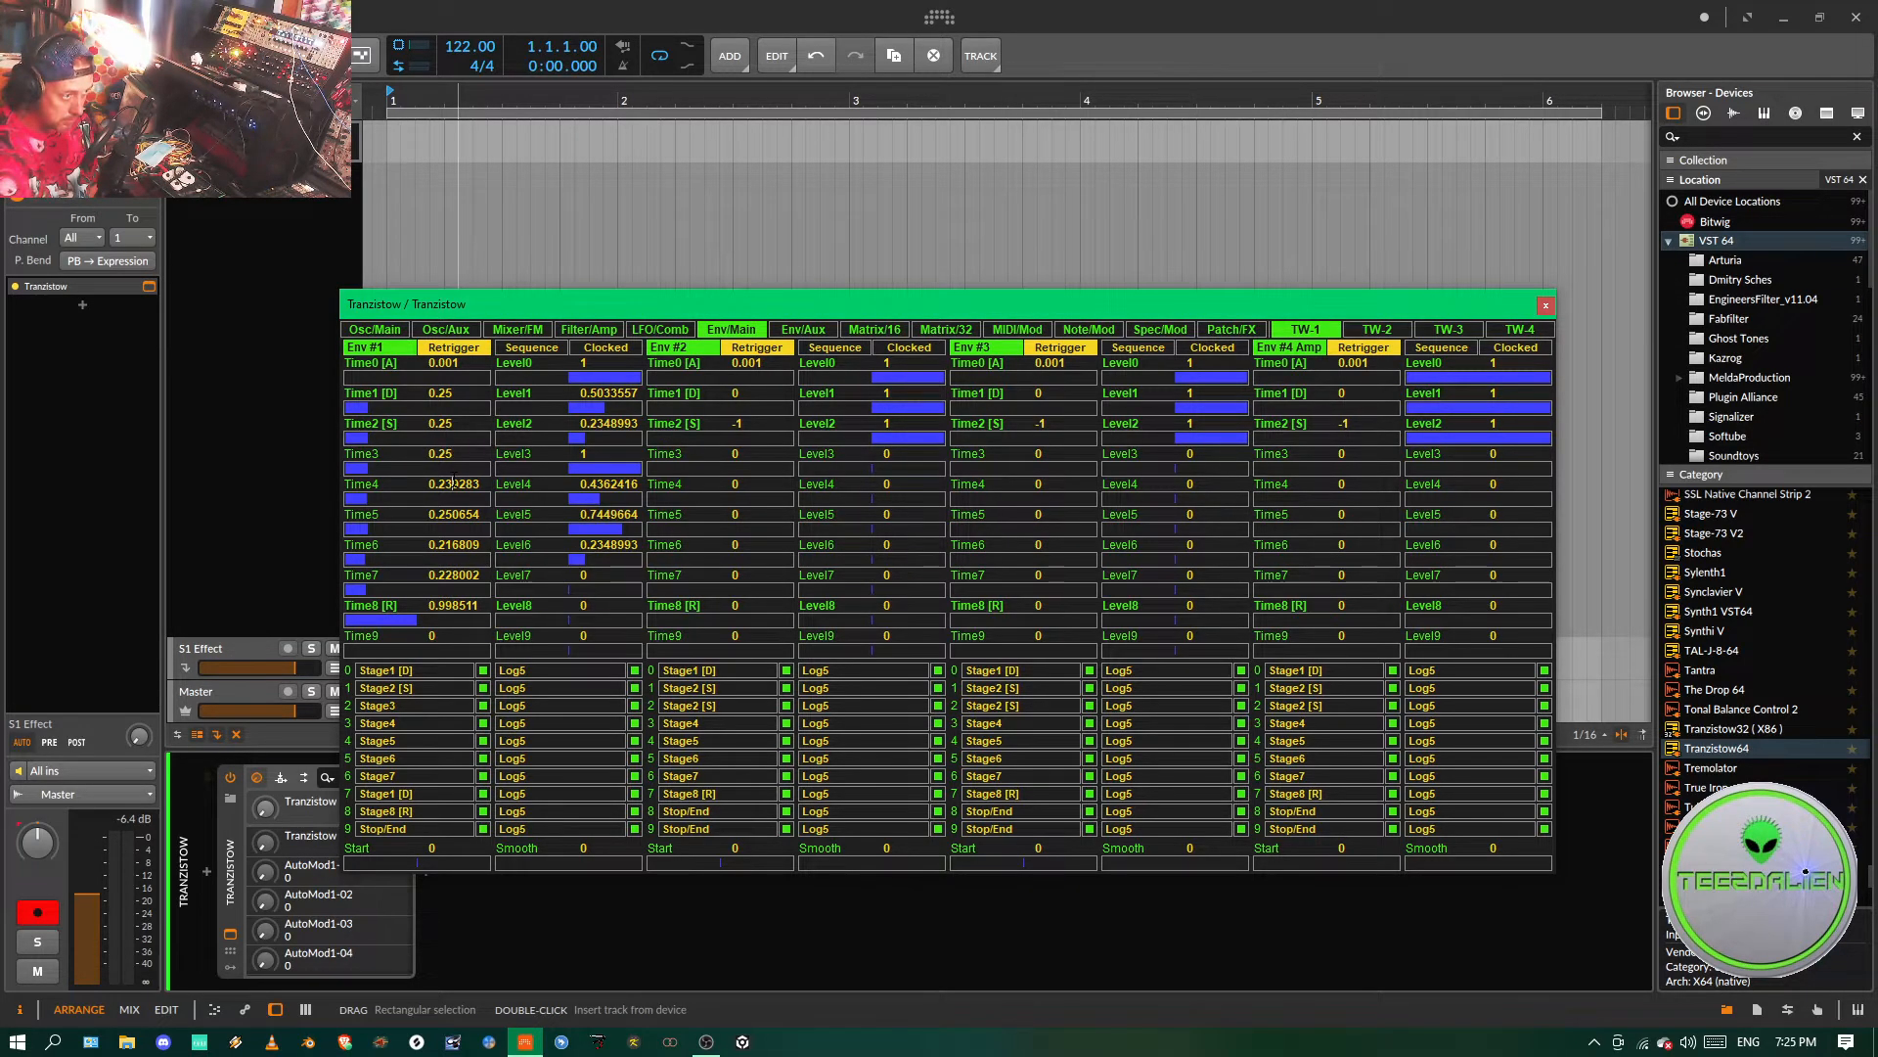
- Set Env #1's Time4, Time5 and Time6 to 0.25
click(452, 478)
text(.25)
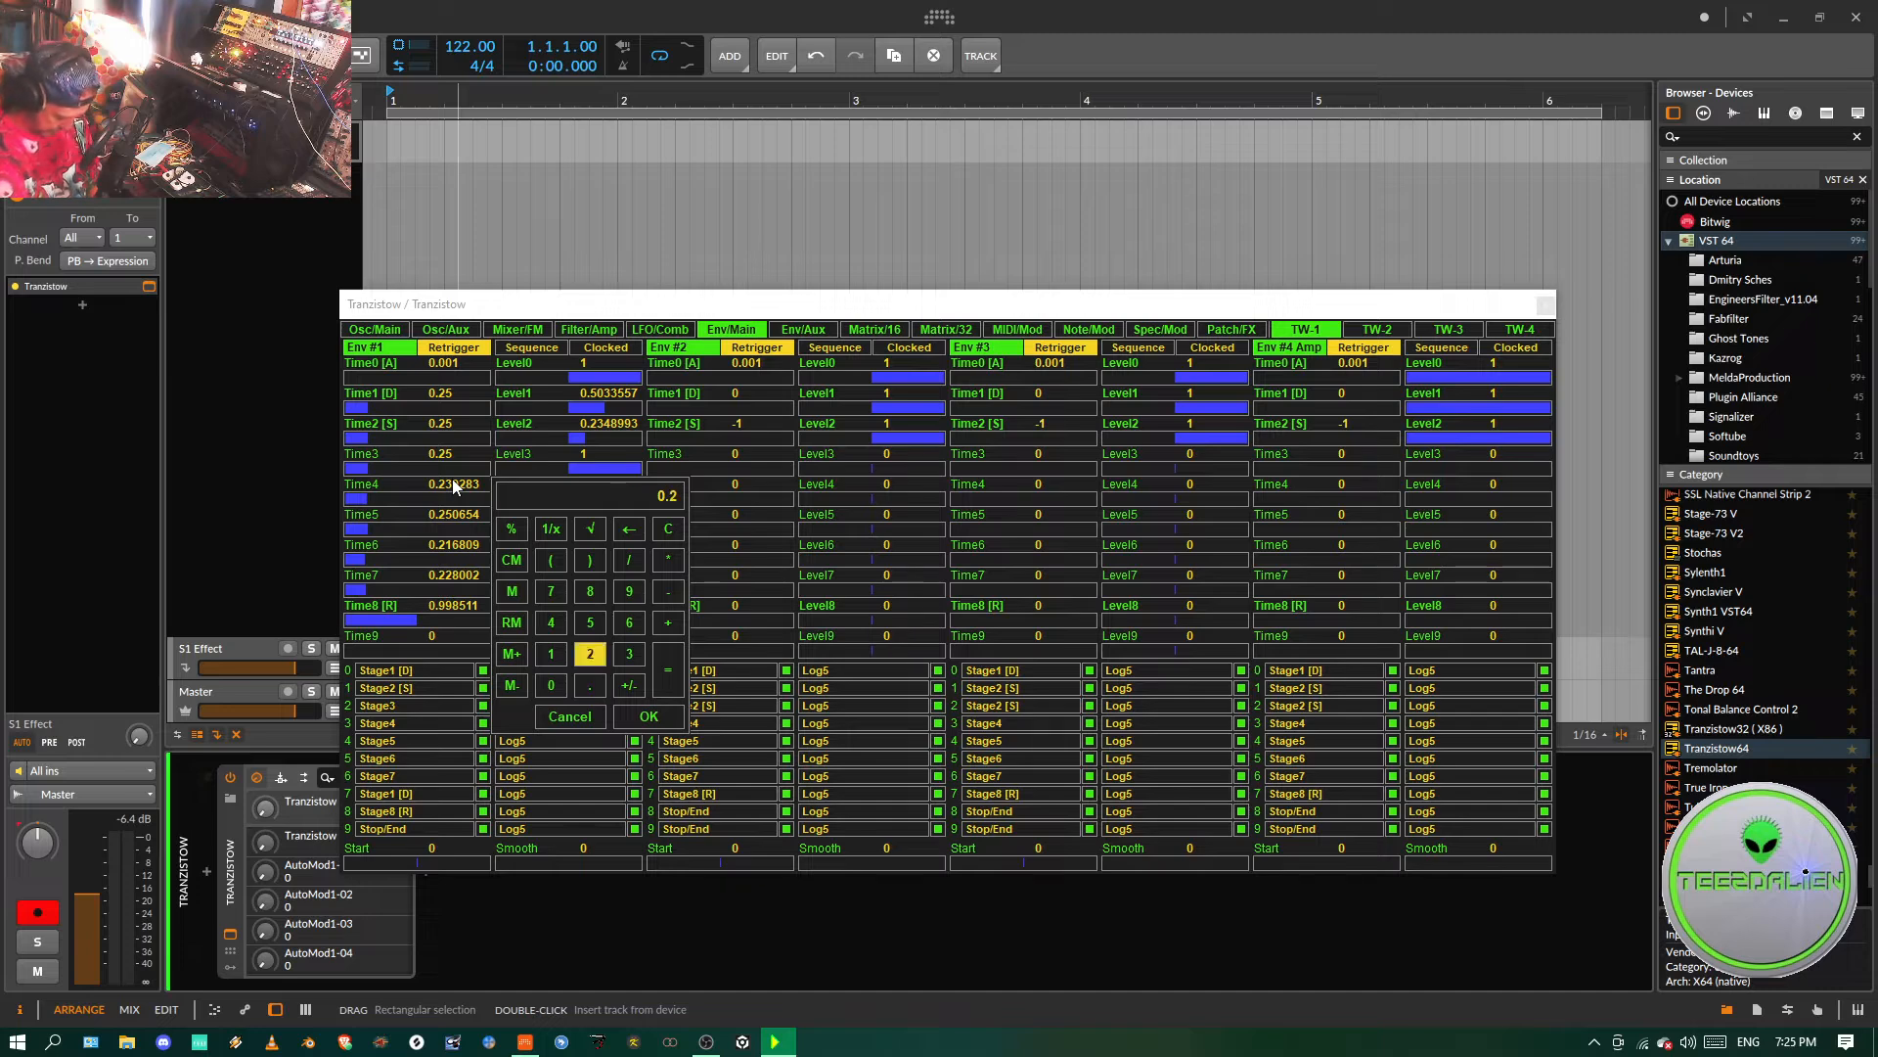
key(Return)
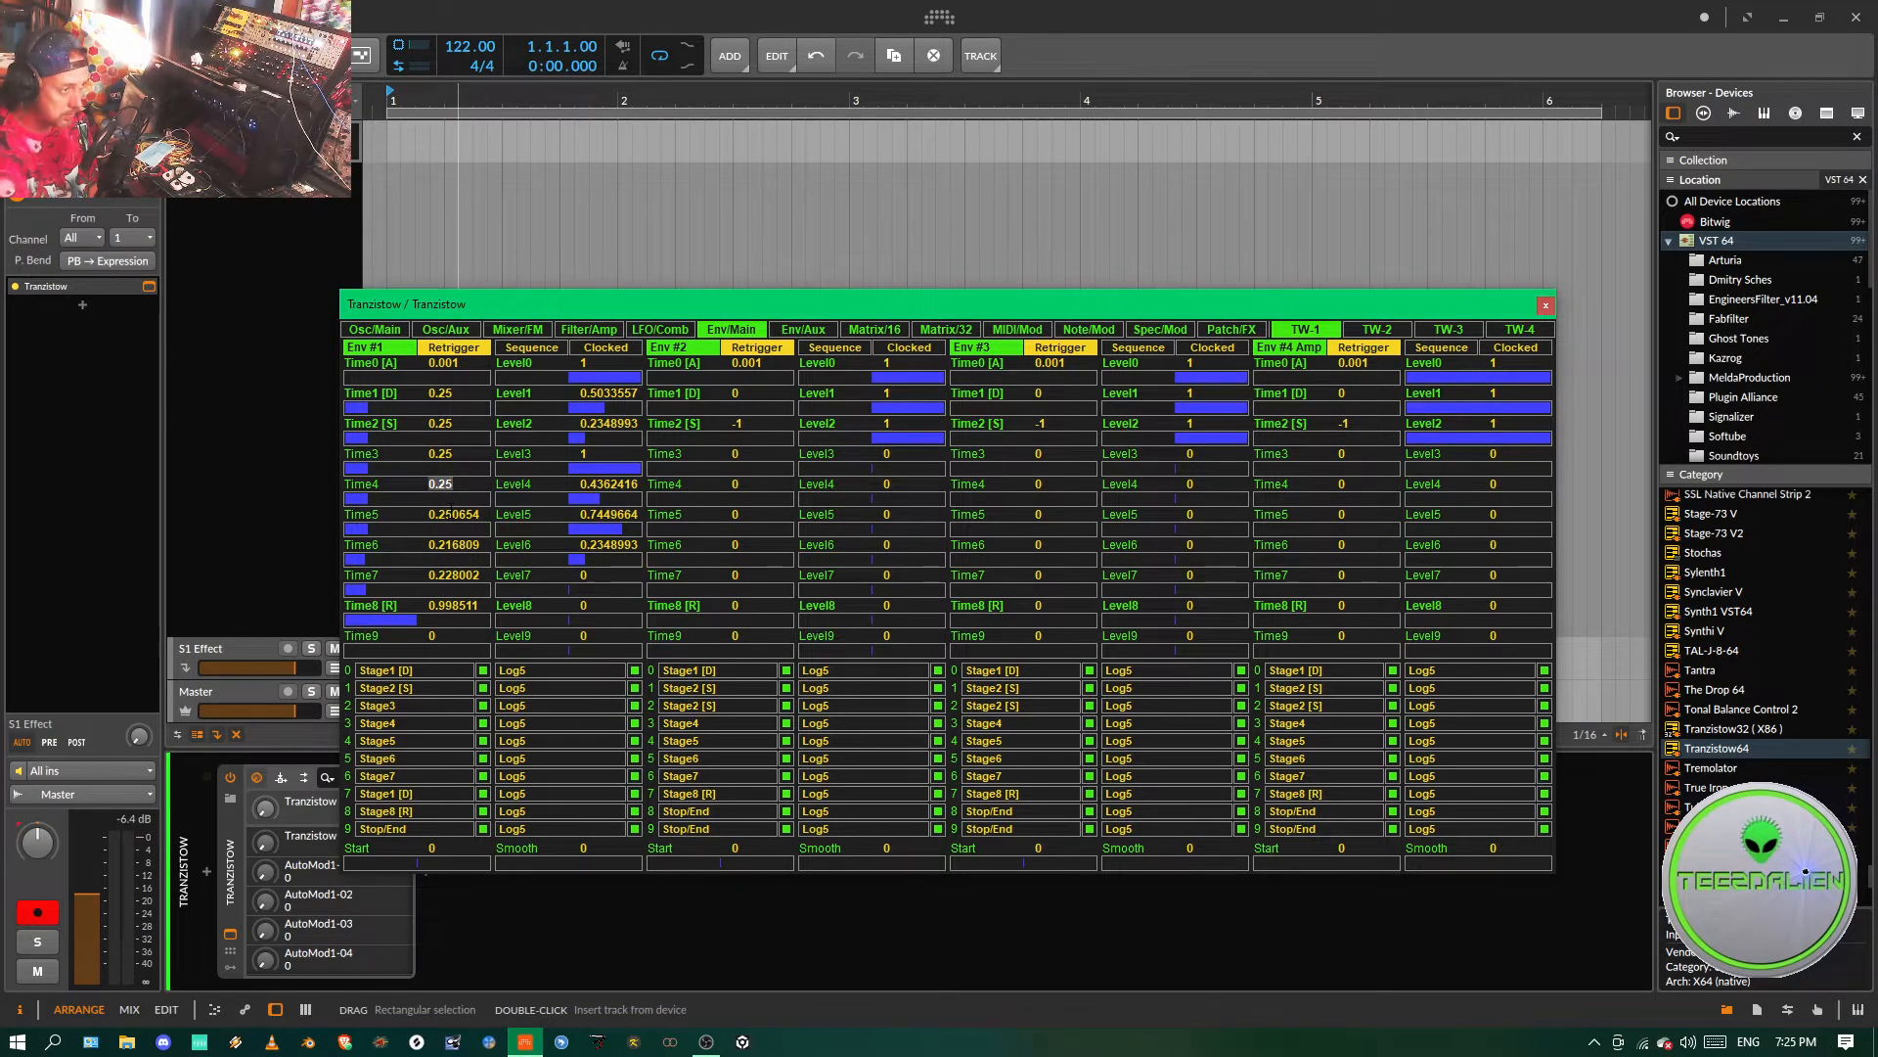
click(452, 515)
text(.)
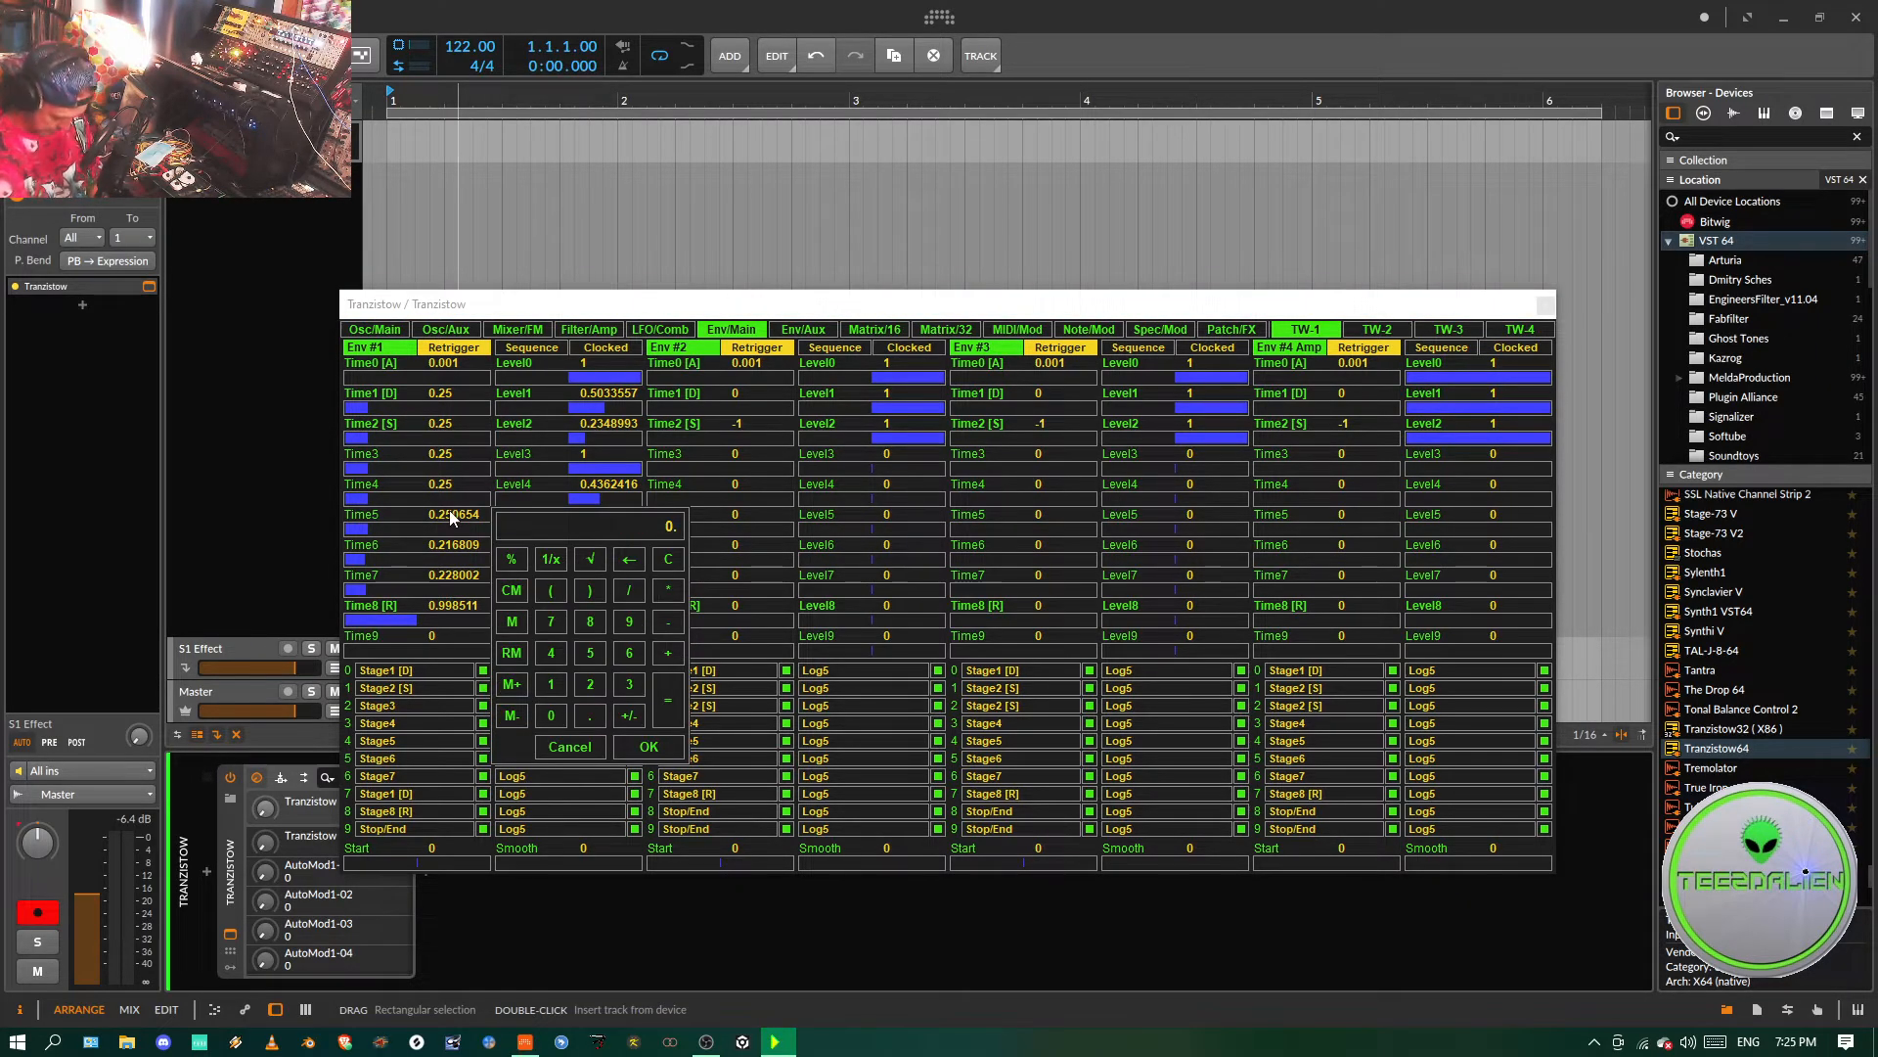
text(25)
key(Return)
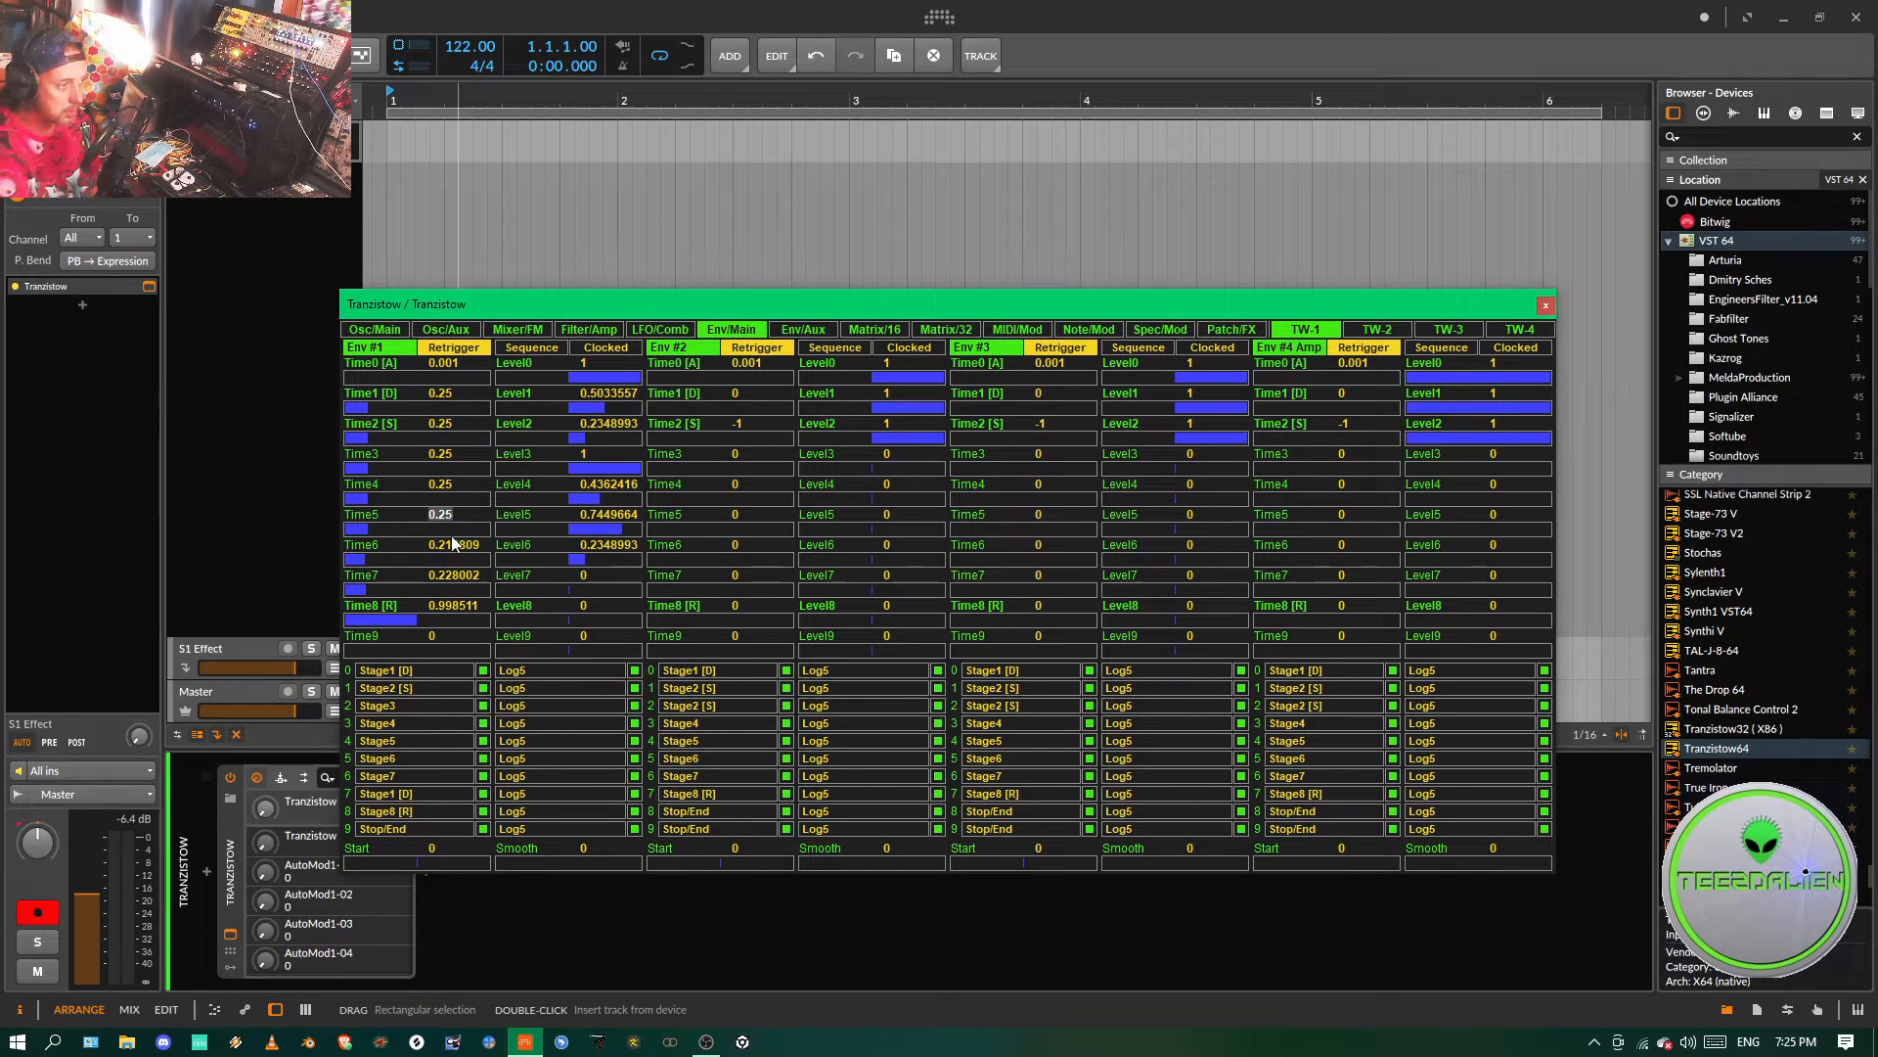
click(456, 546)
text(.25)
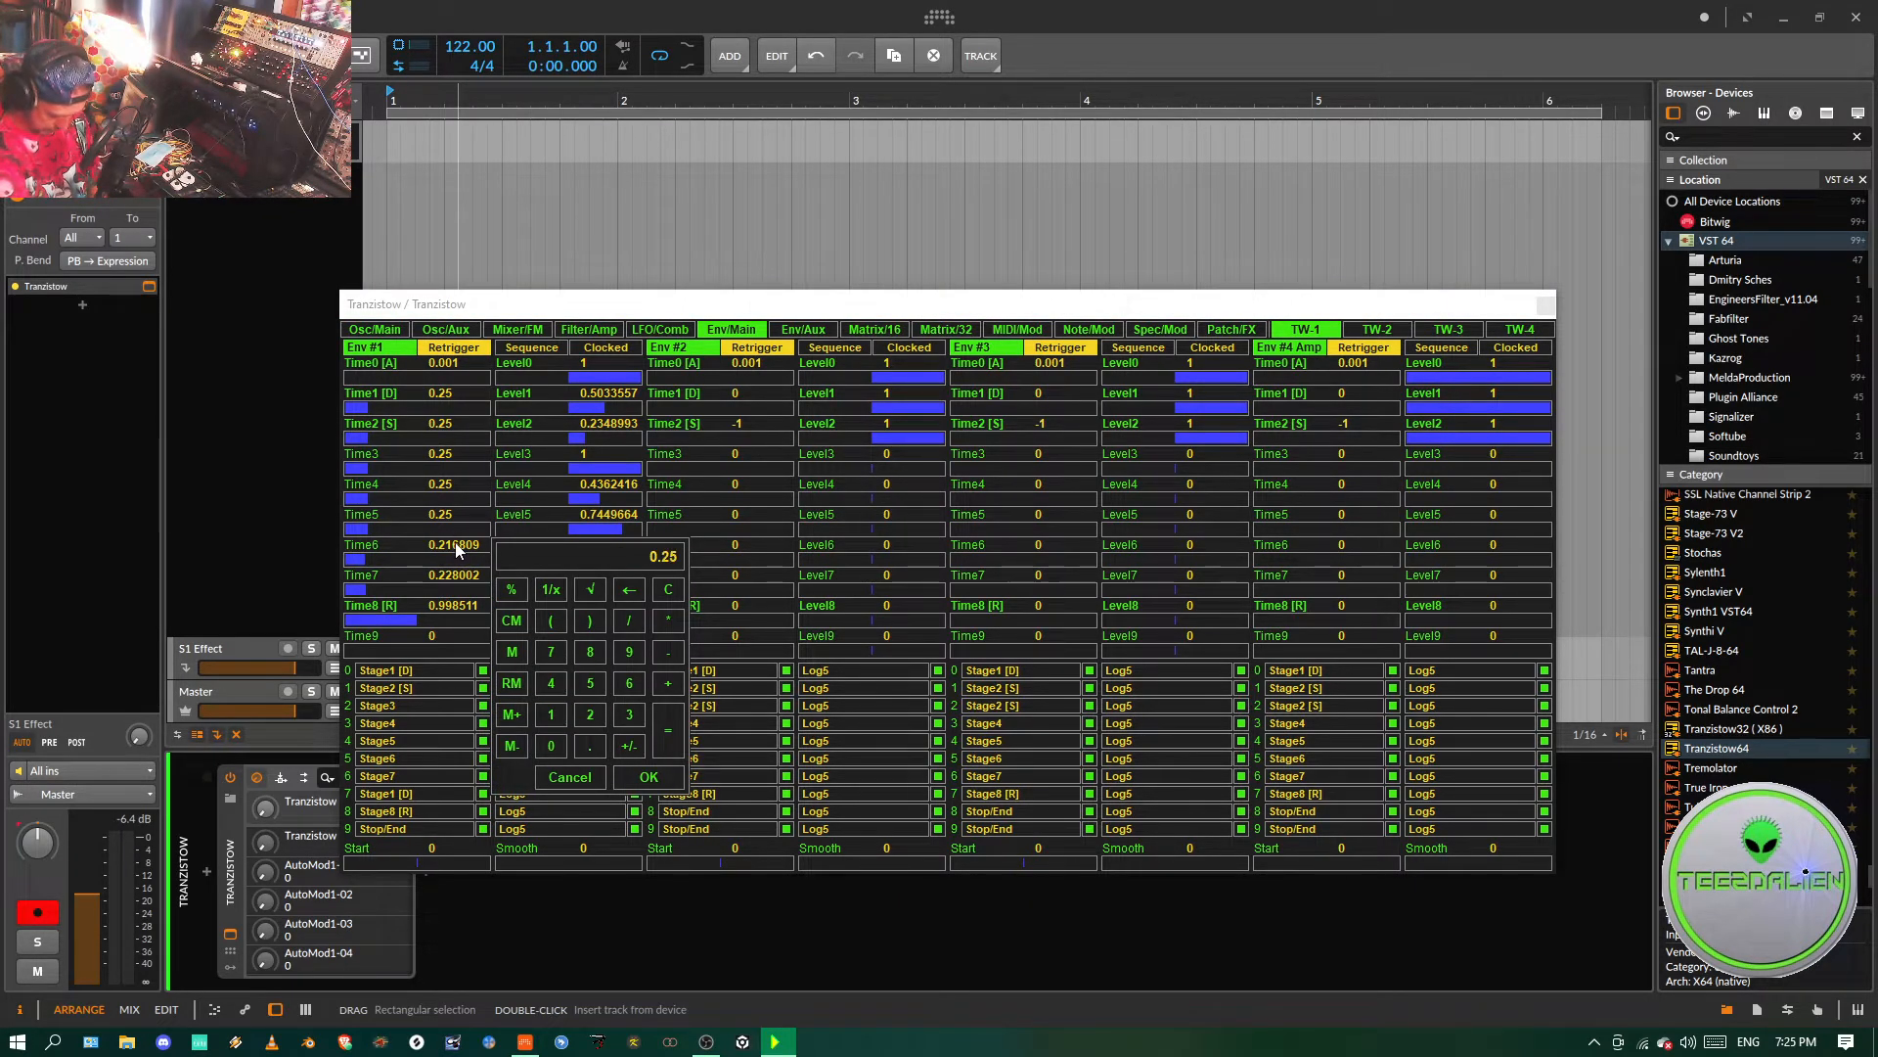
key(Return)
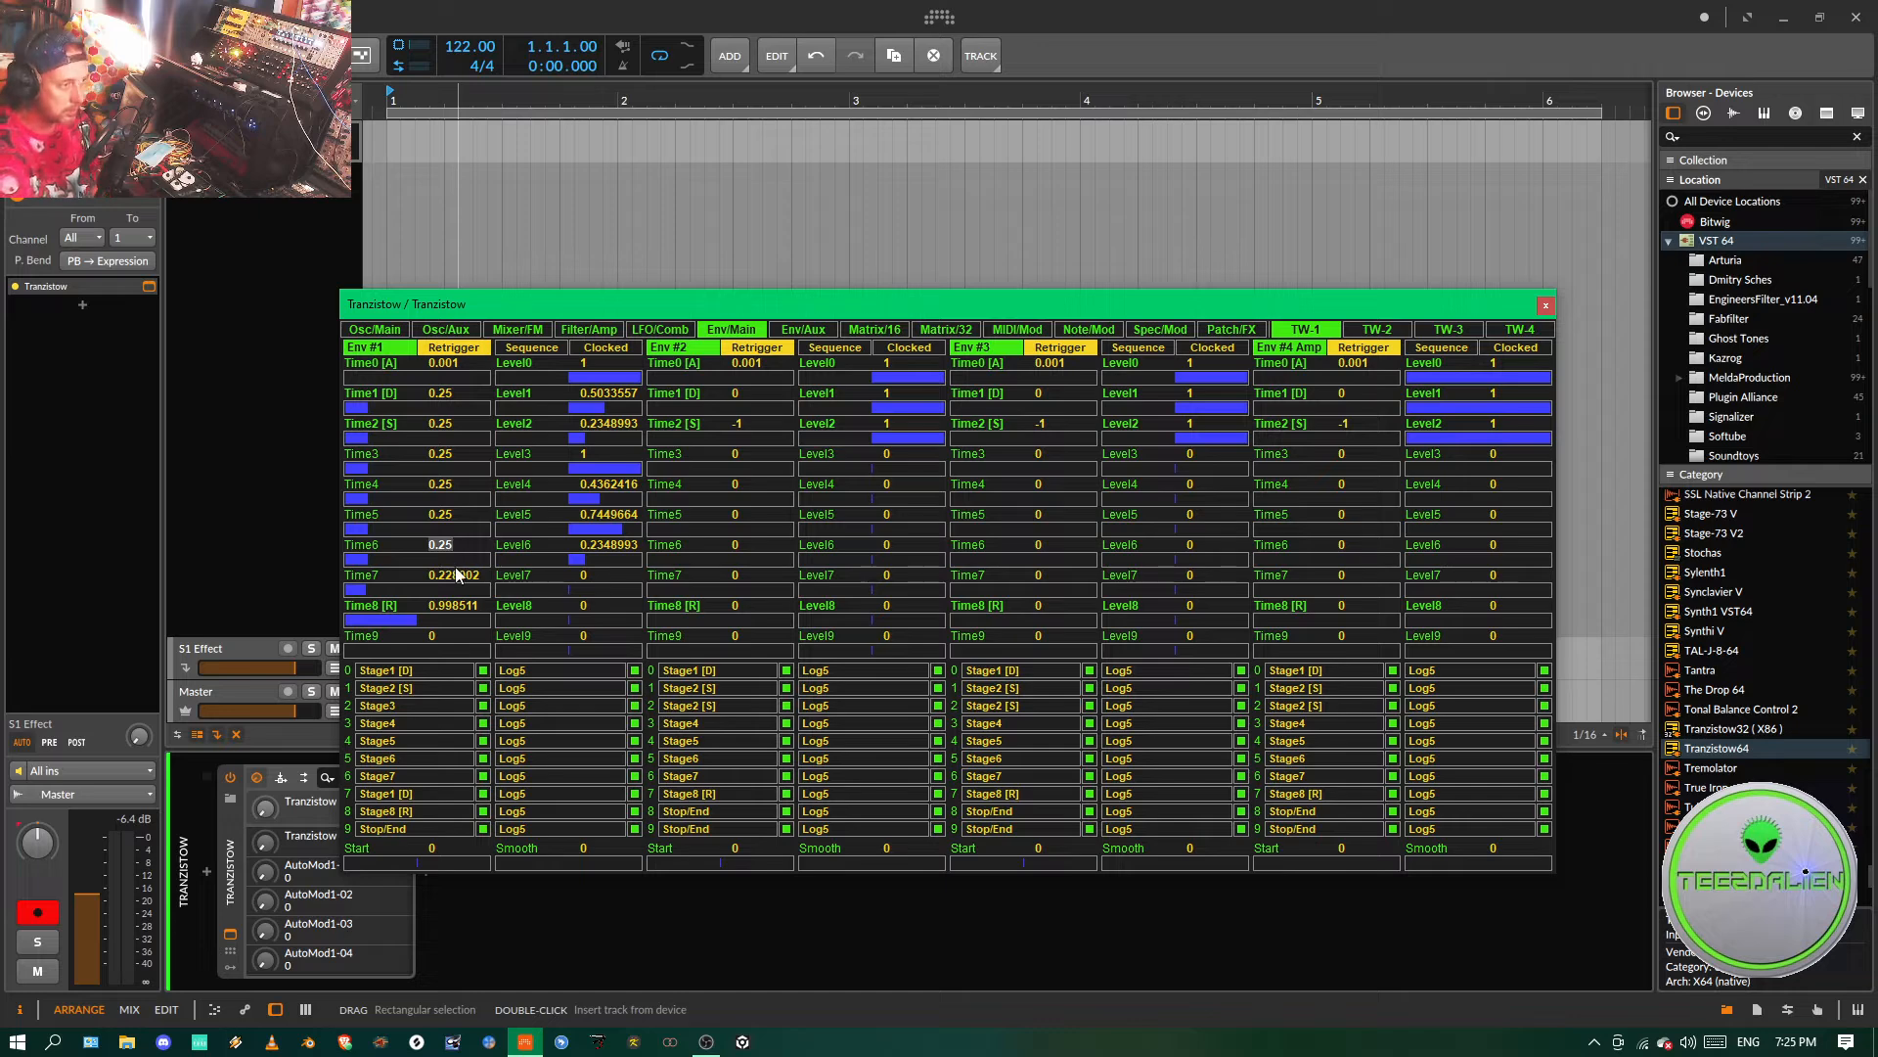
- Restore Env #1's accidentally shifted Time5 and Time6 to exactly 0.25
click(455, 560)
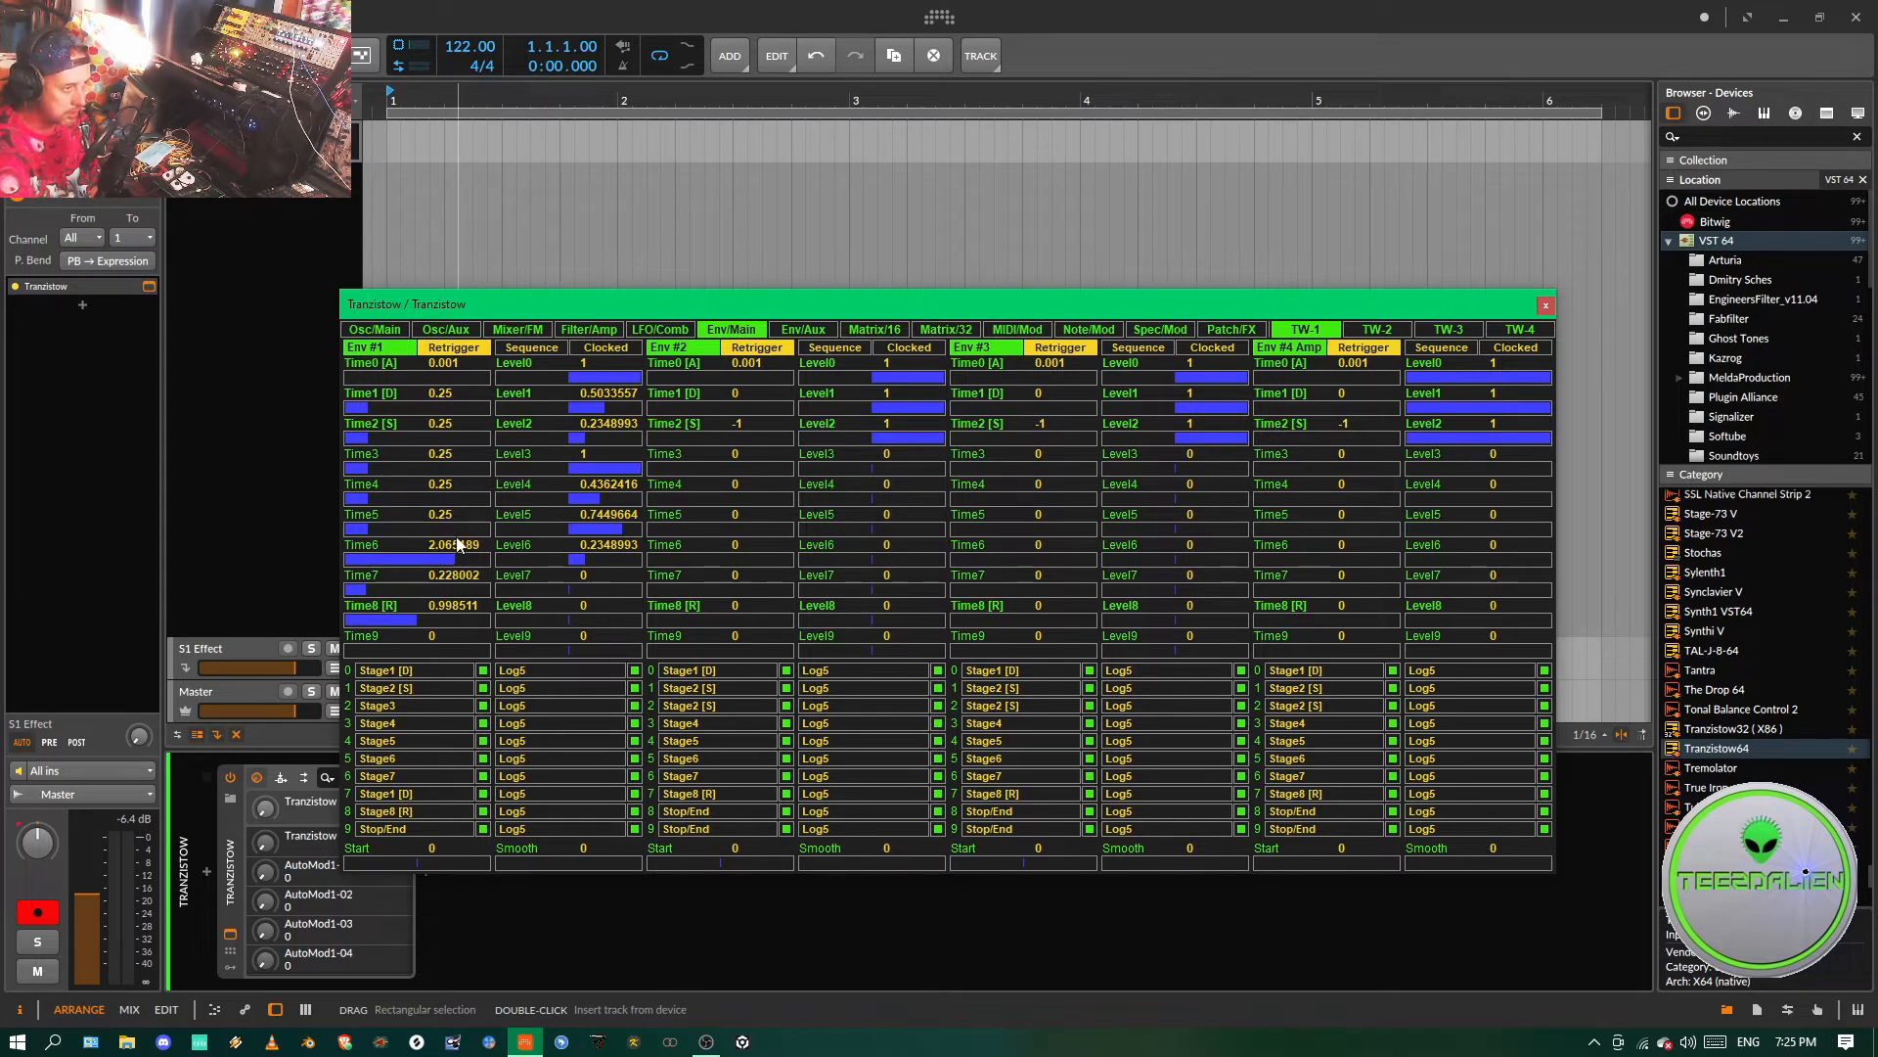
click(457, 528)
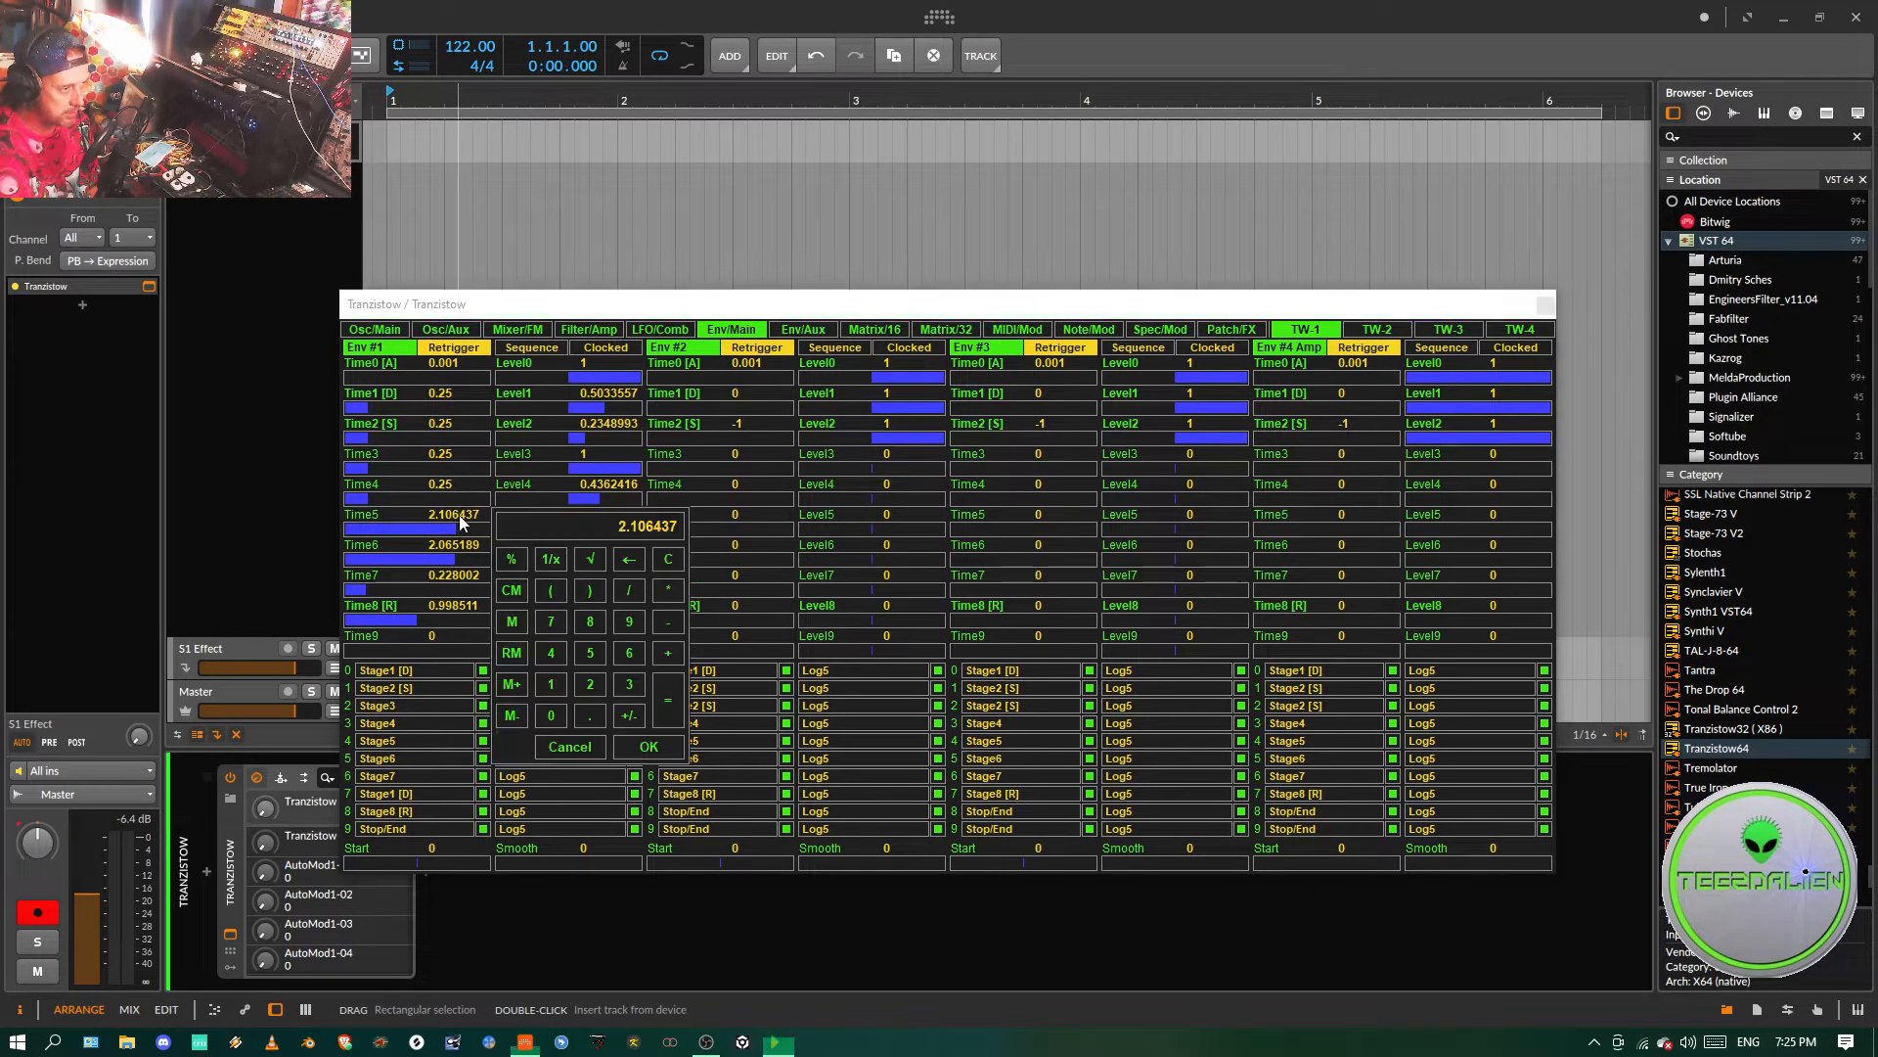
click(460, 515)
text(0.25)
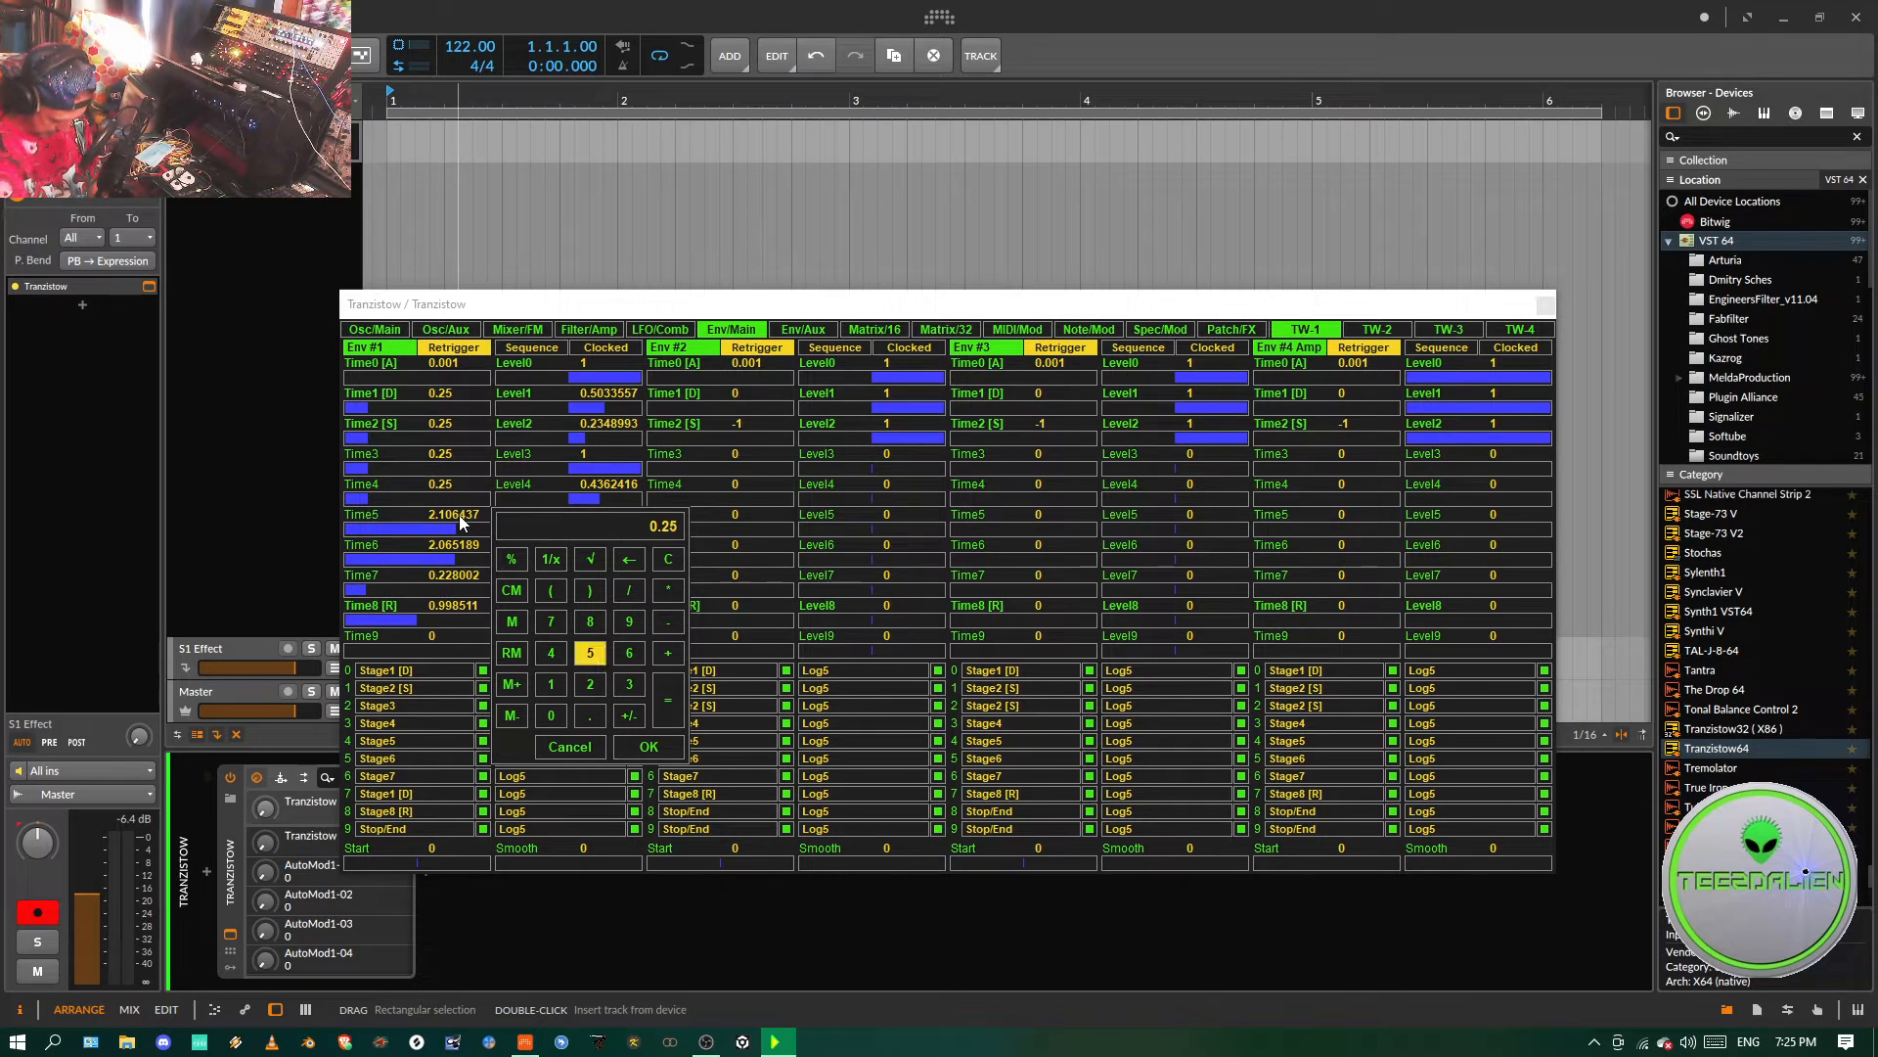
key(Return)
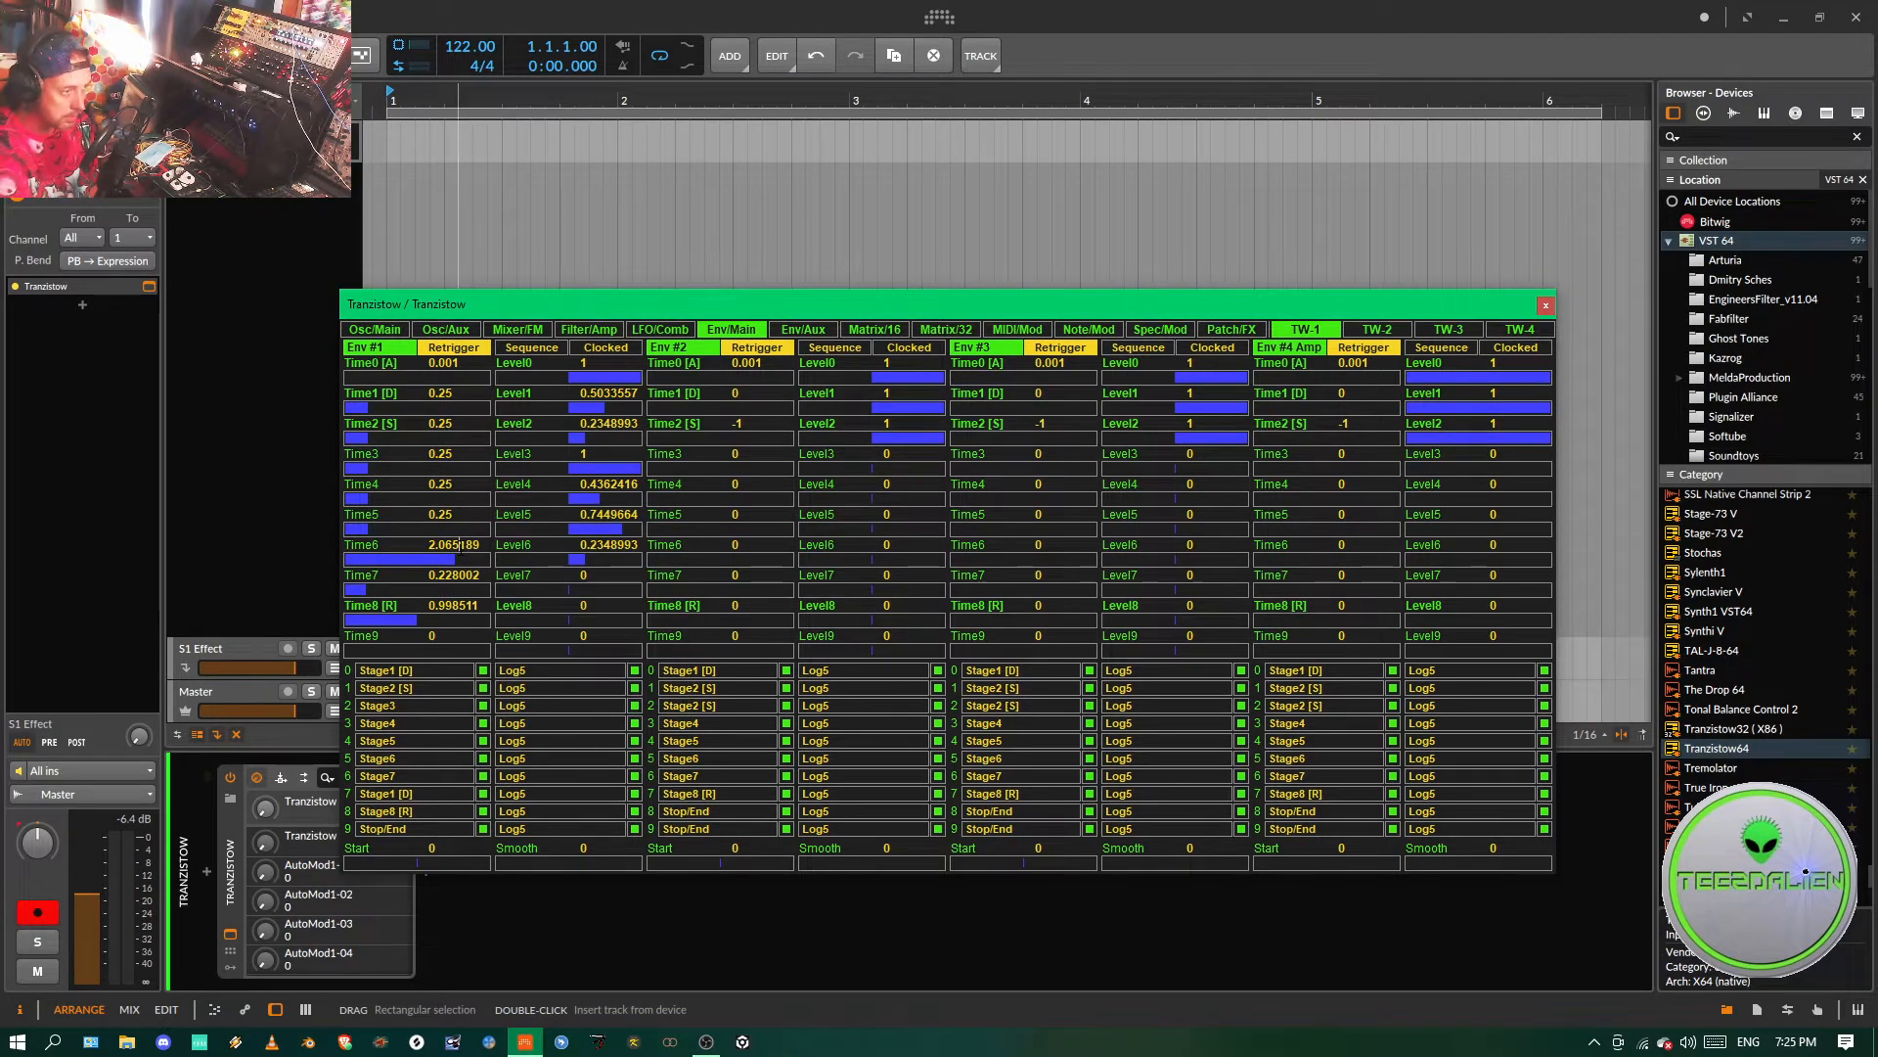
click(460, 548)
text(0.25)
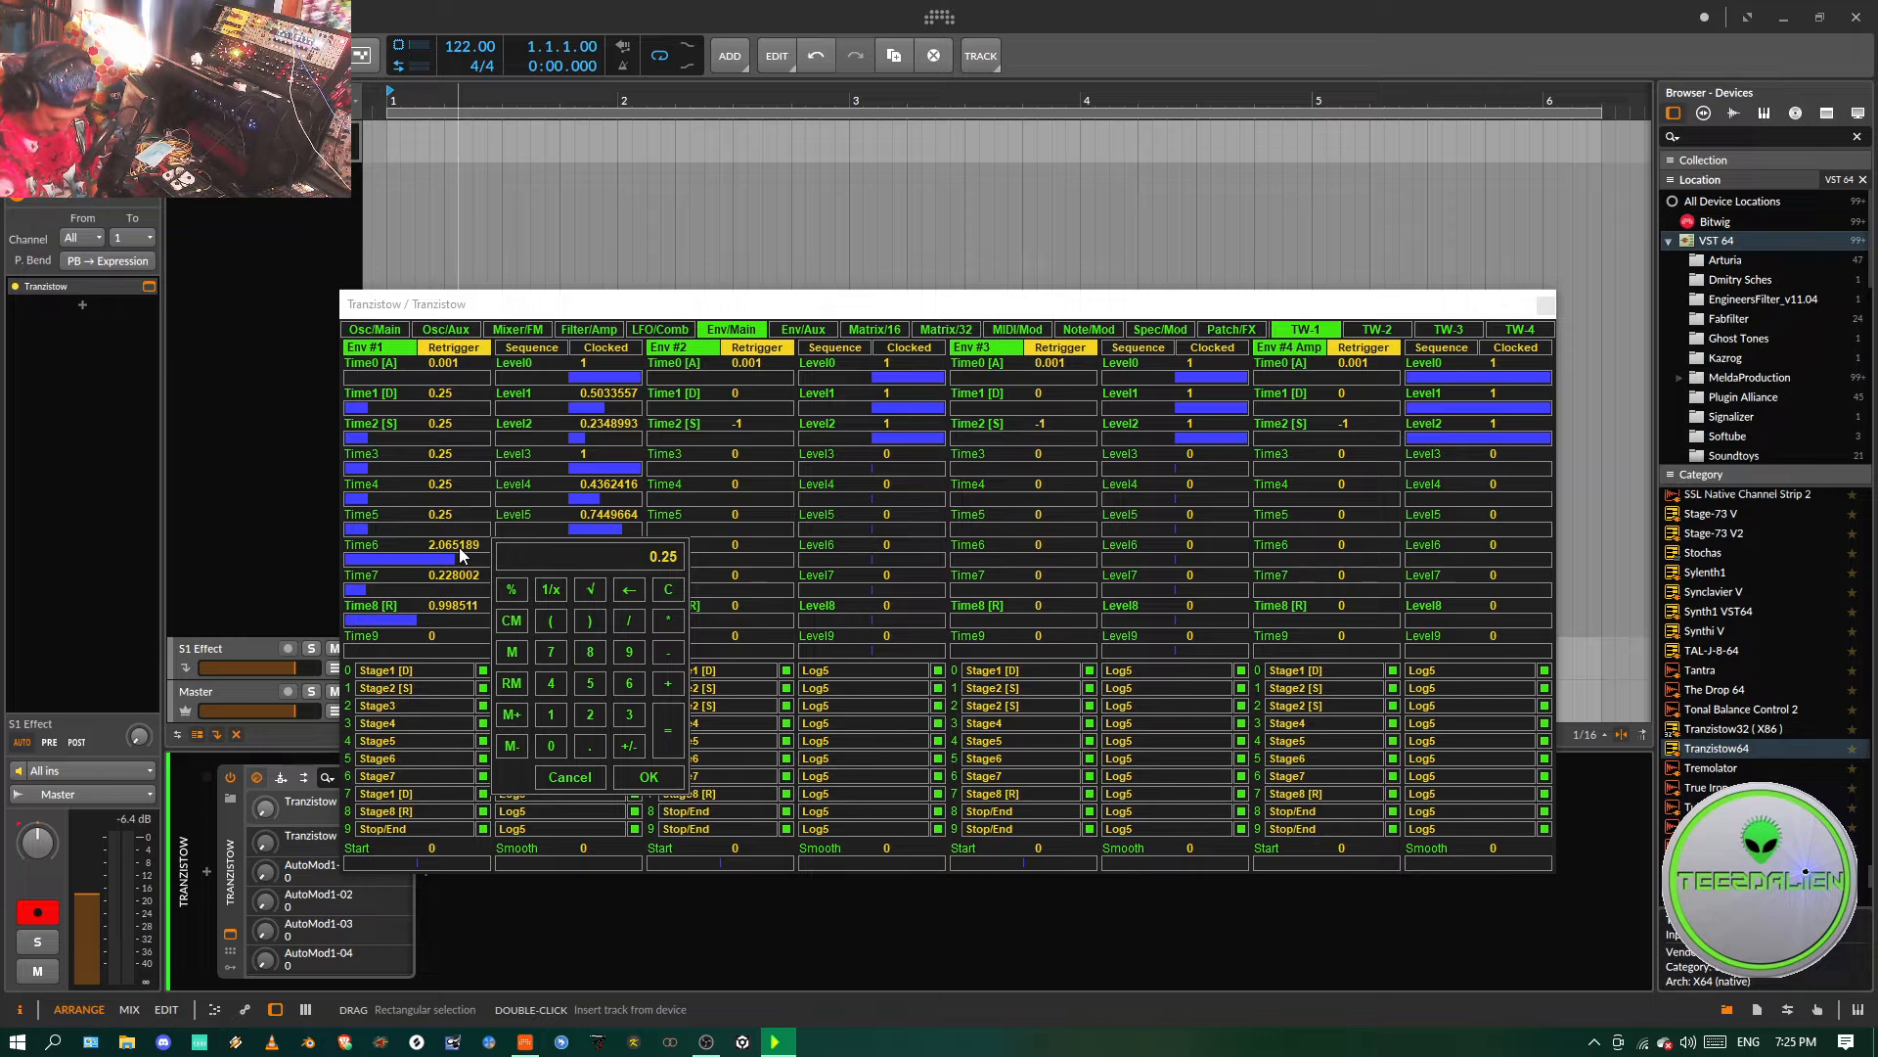
key(Return)
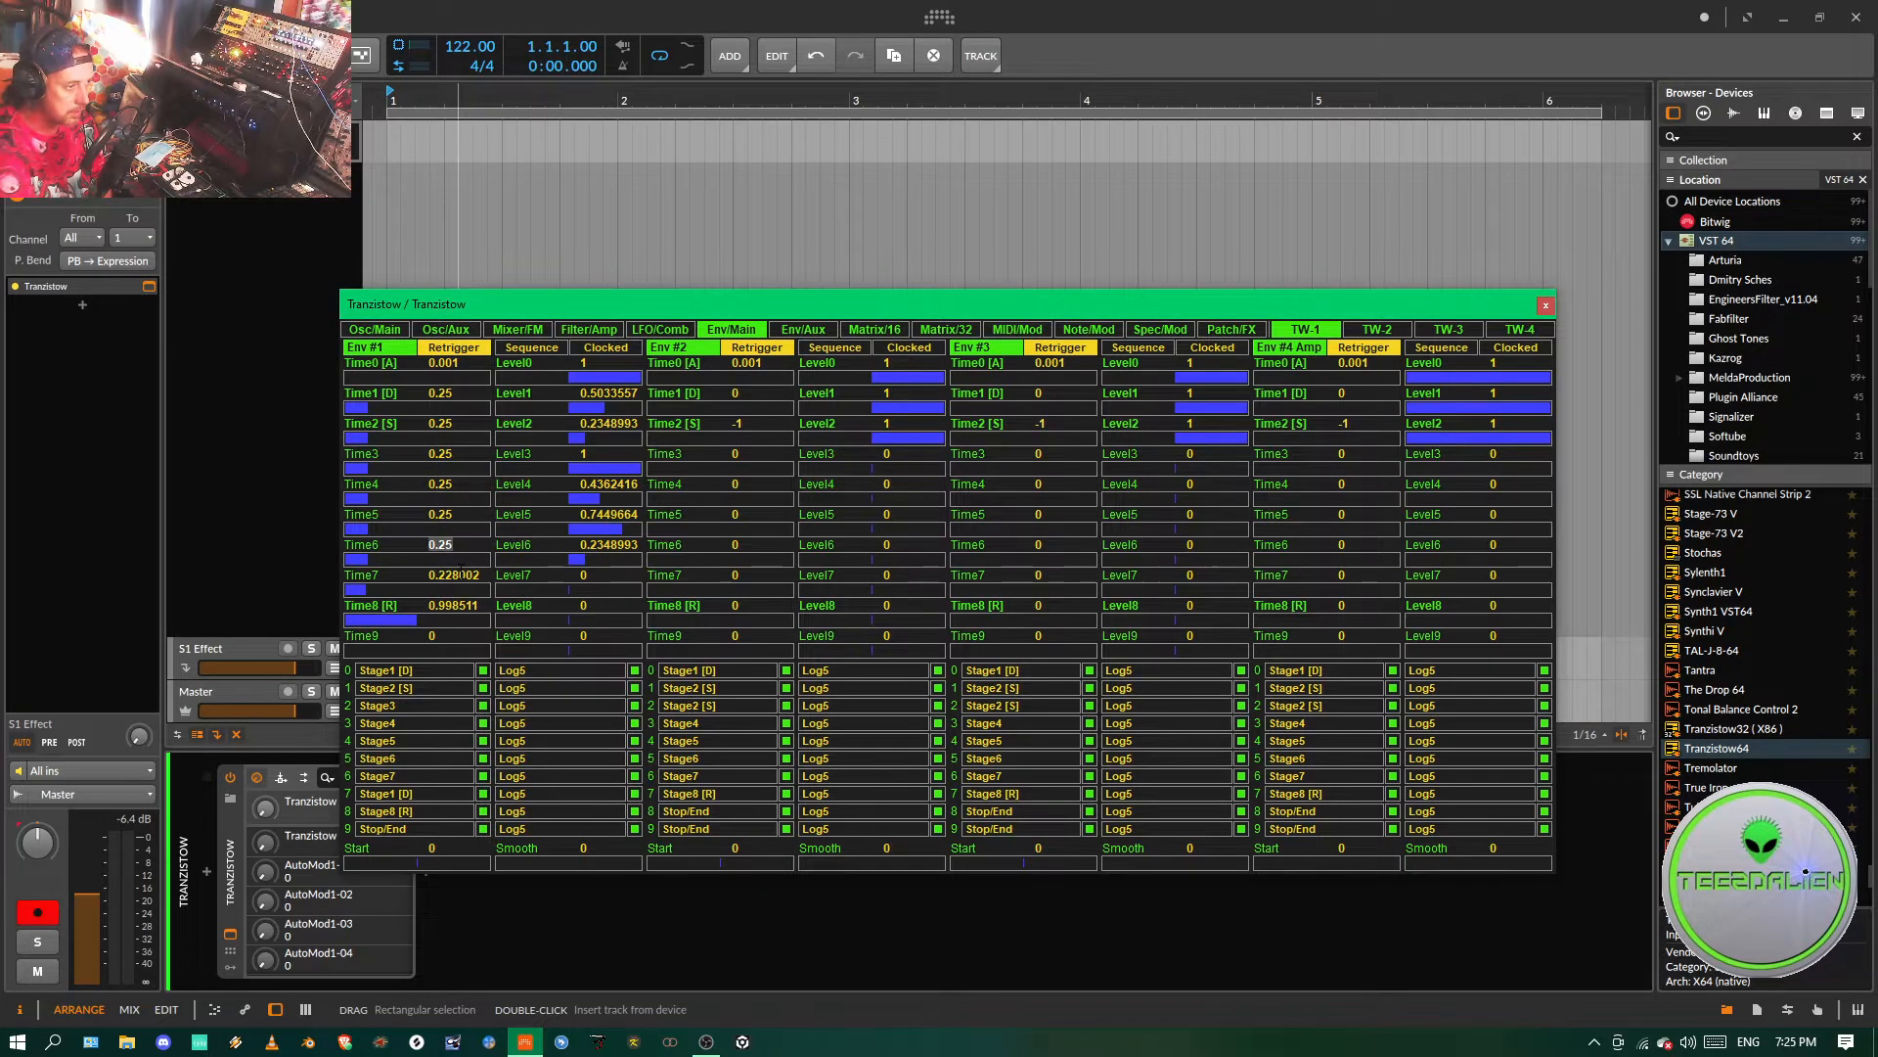
- Set Env #1's Time7 to 0.25 to match its other stage times
click(460, 574)
text(0.)
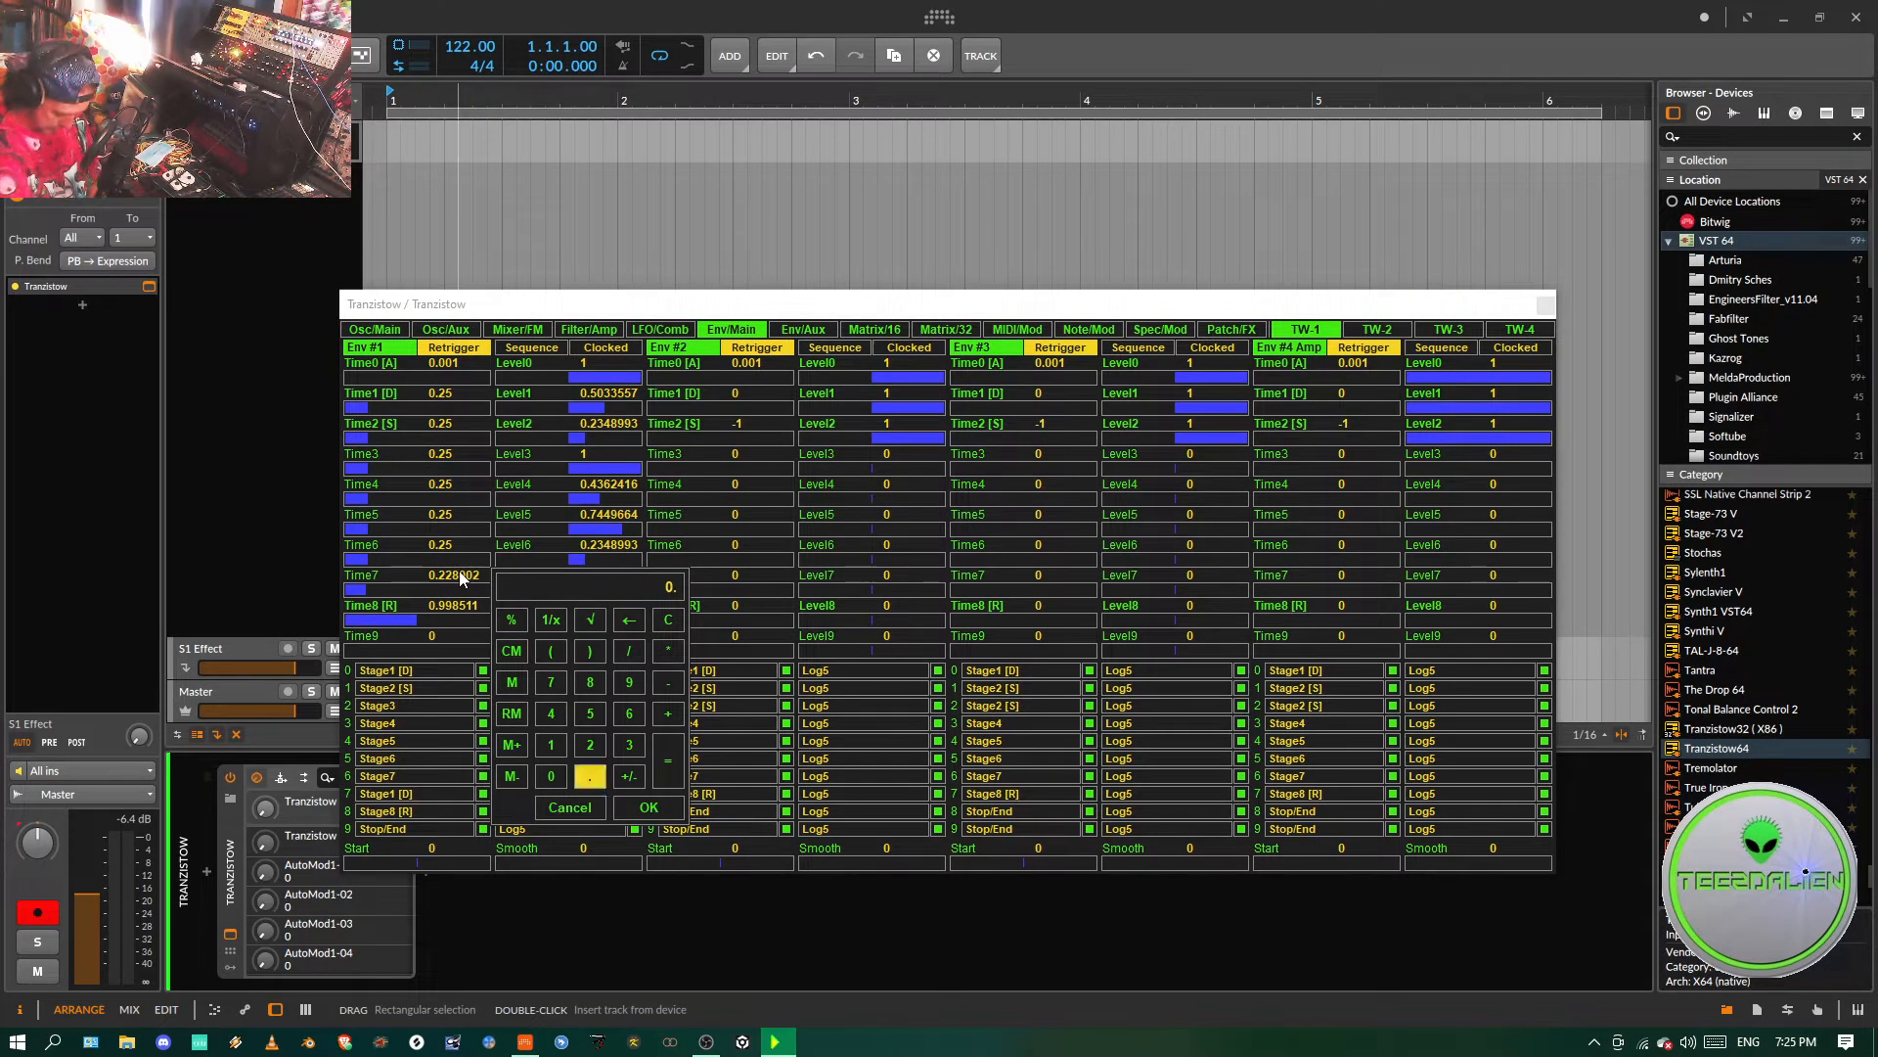
text(25)
key(Return)
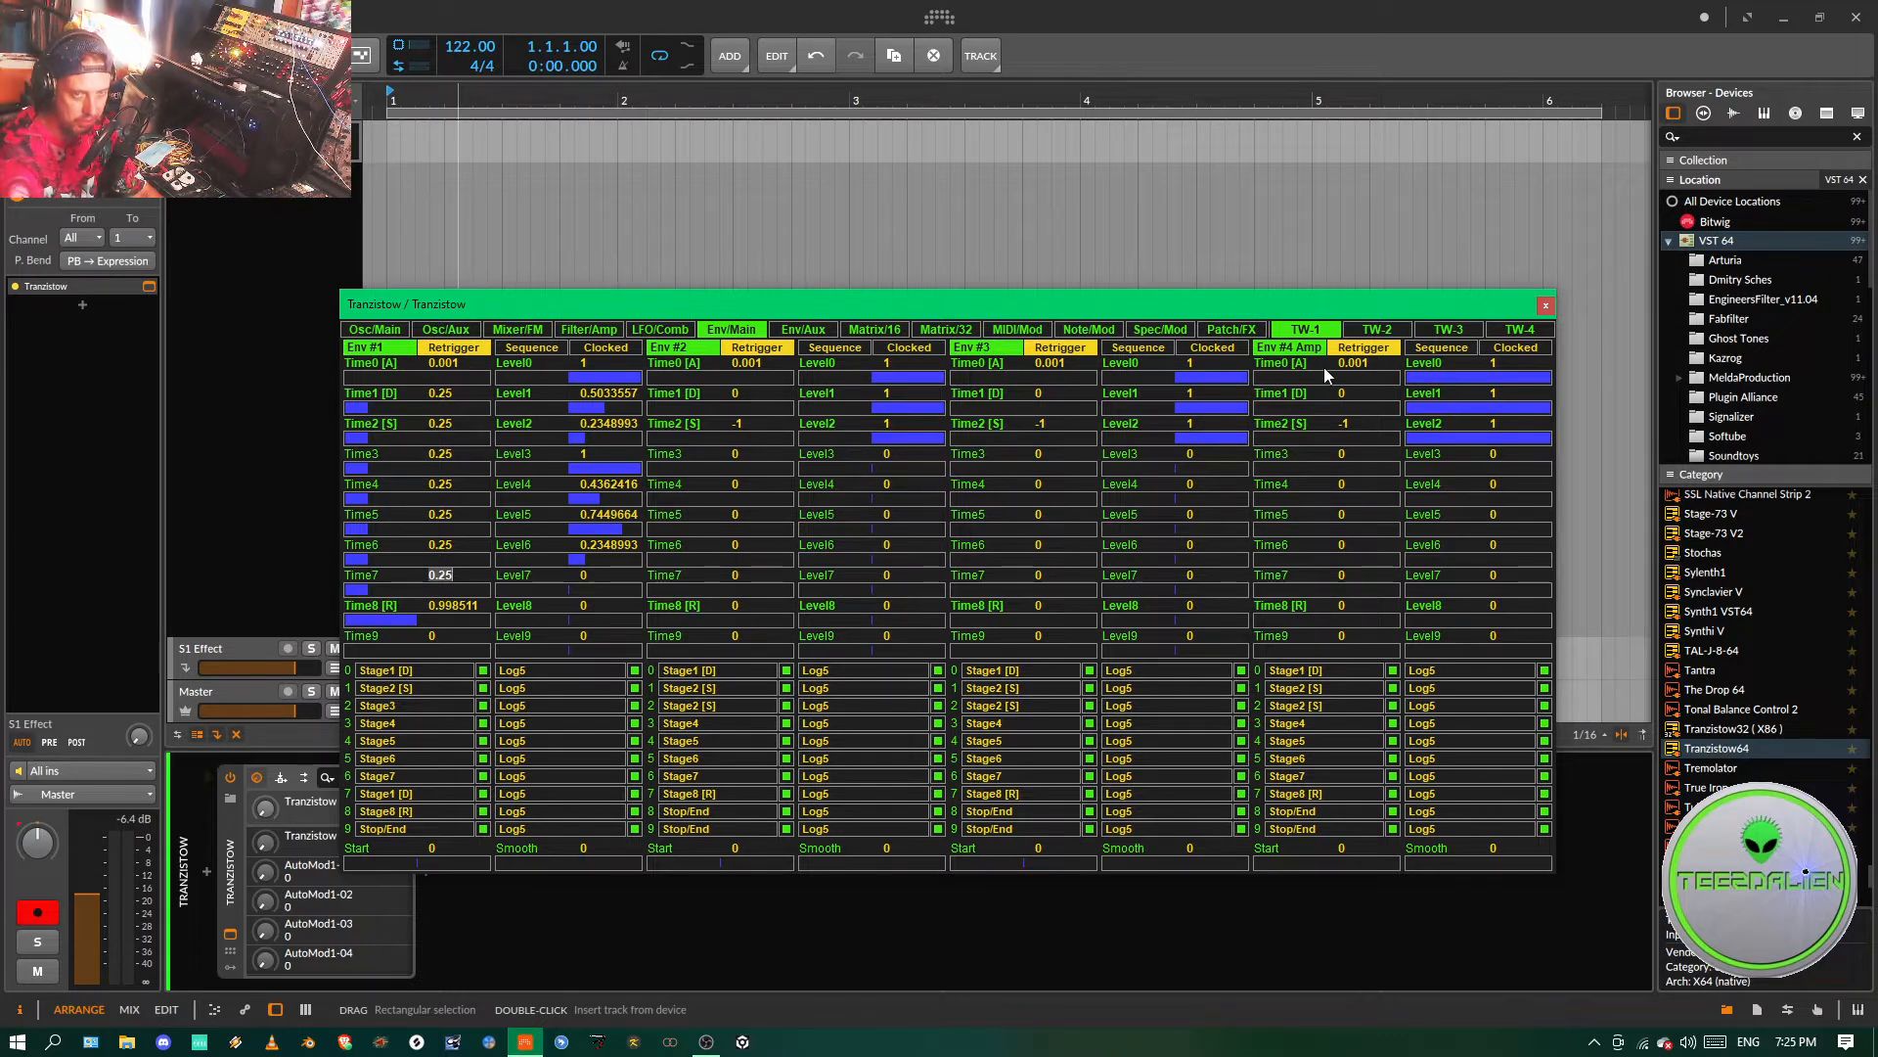
- In Env #4 Amp, set Time0 to about 3.99, Time8 to about 4.16, Time1 to about 3.58, Level1 to about 0.5 and Level2 to about 0.44
click(1281, 380)
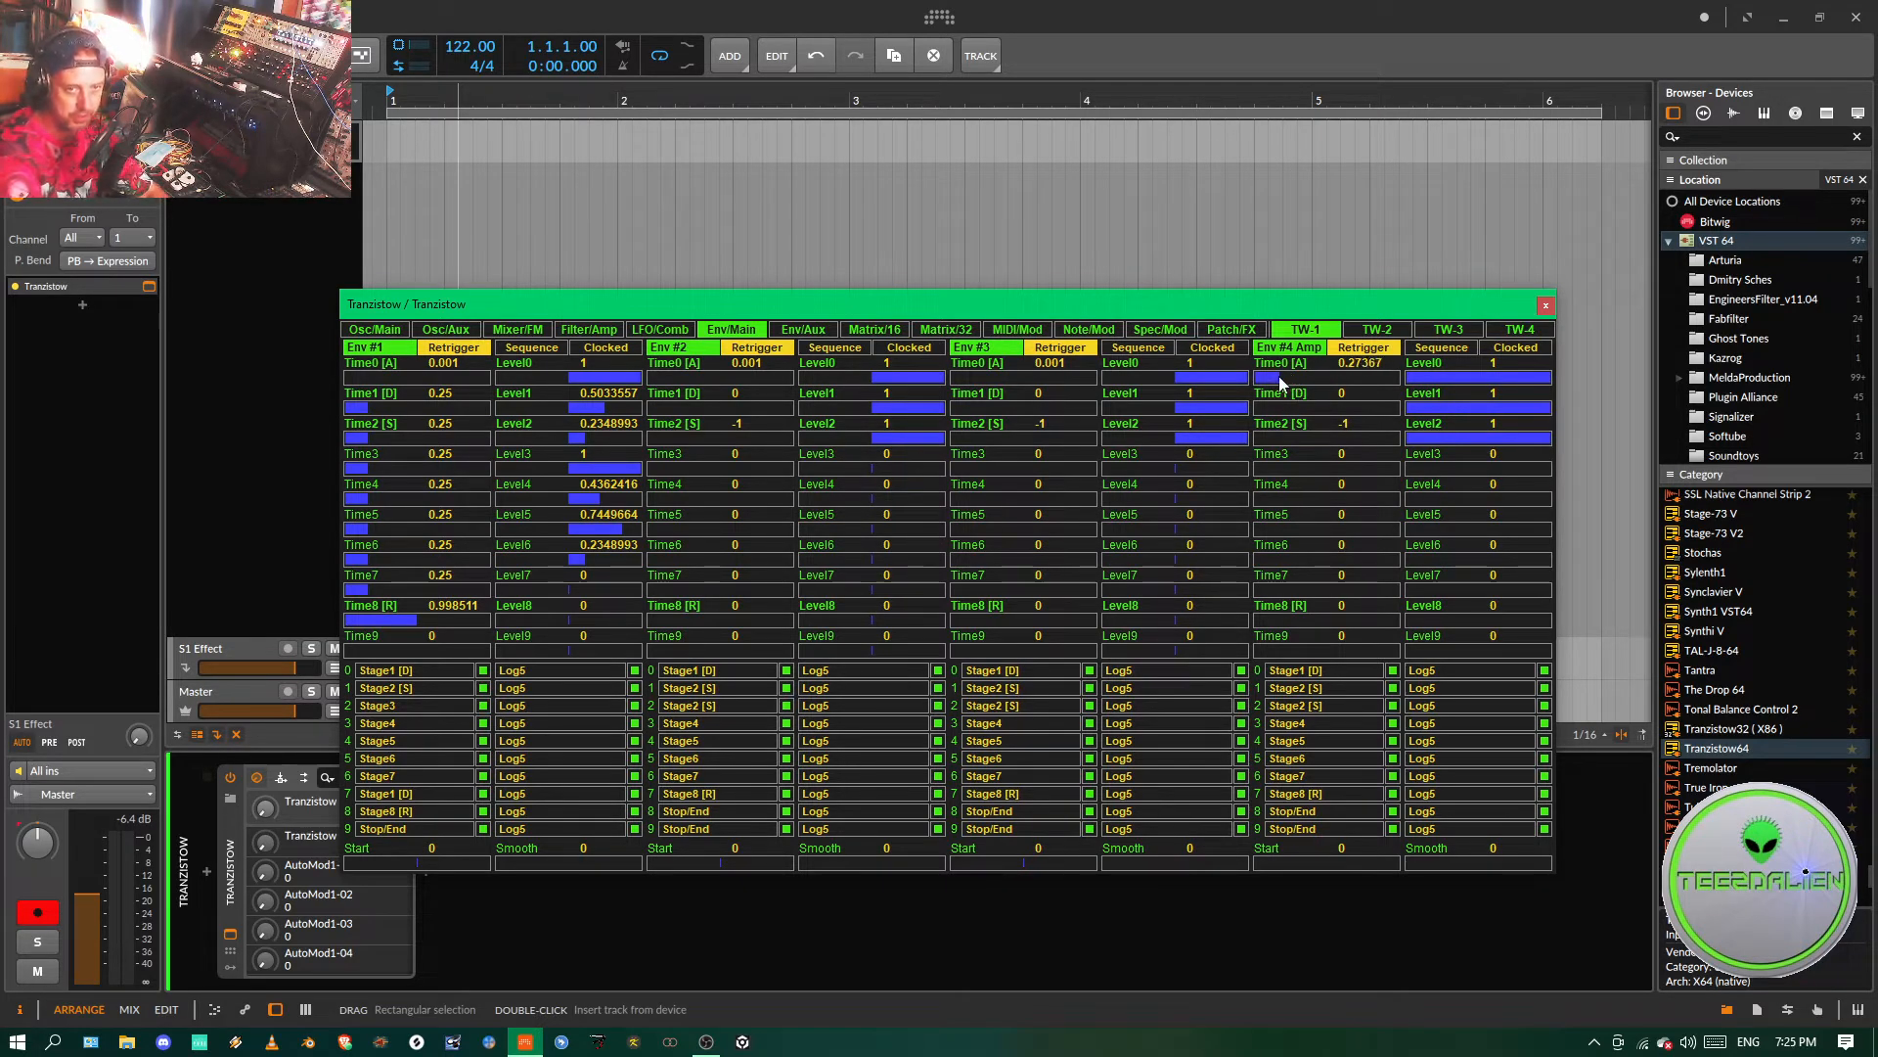
drag(1281, 381, 1307, 387)
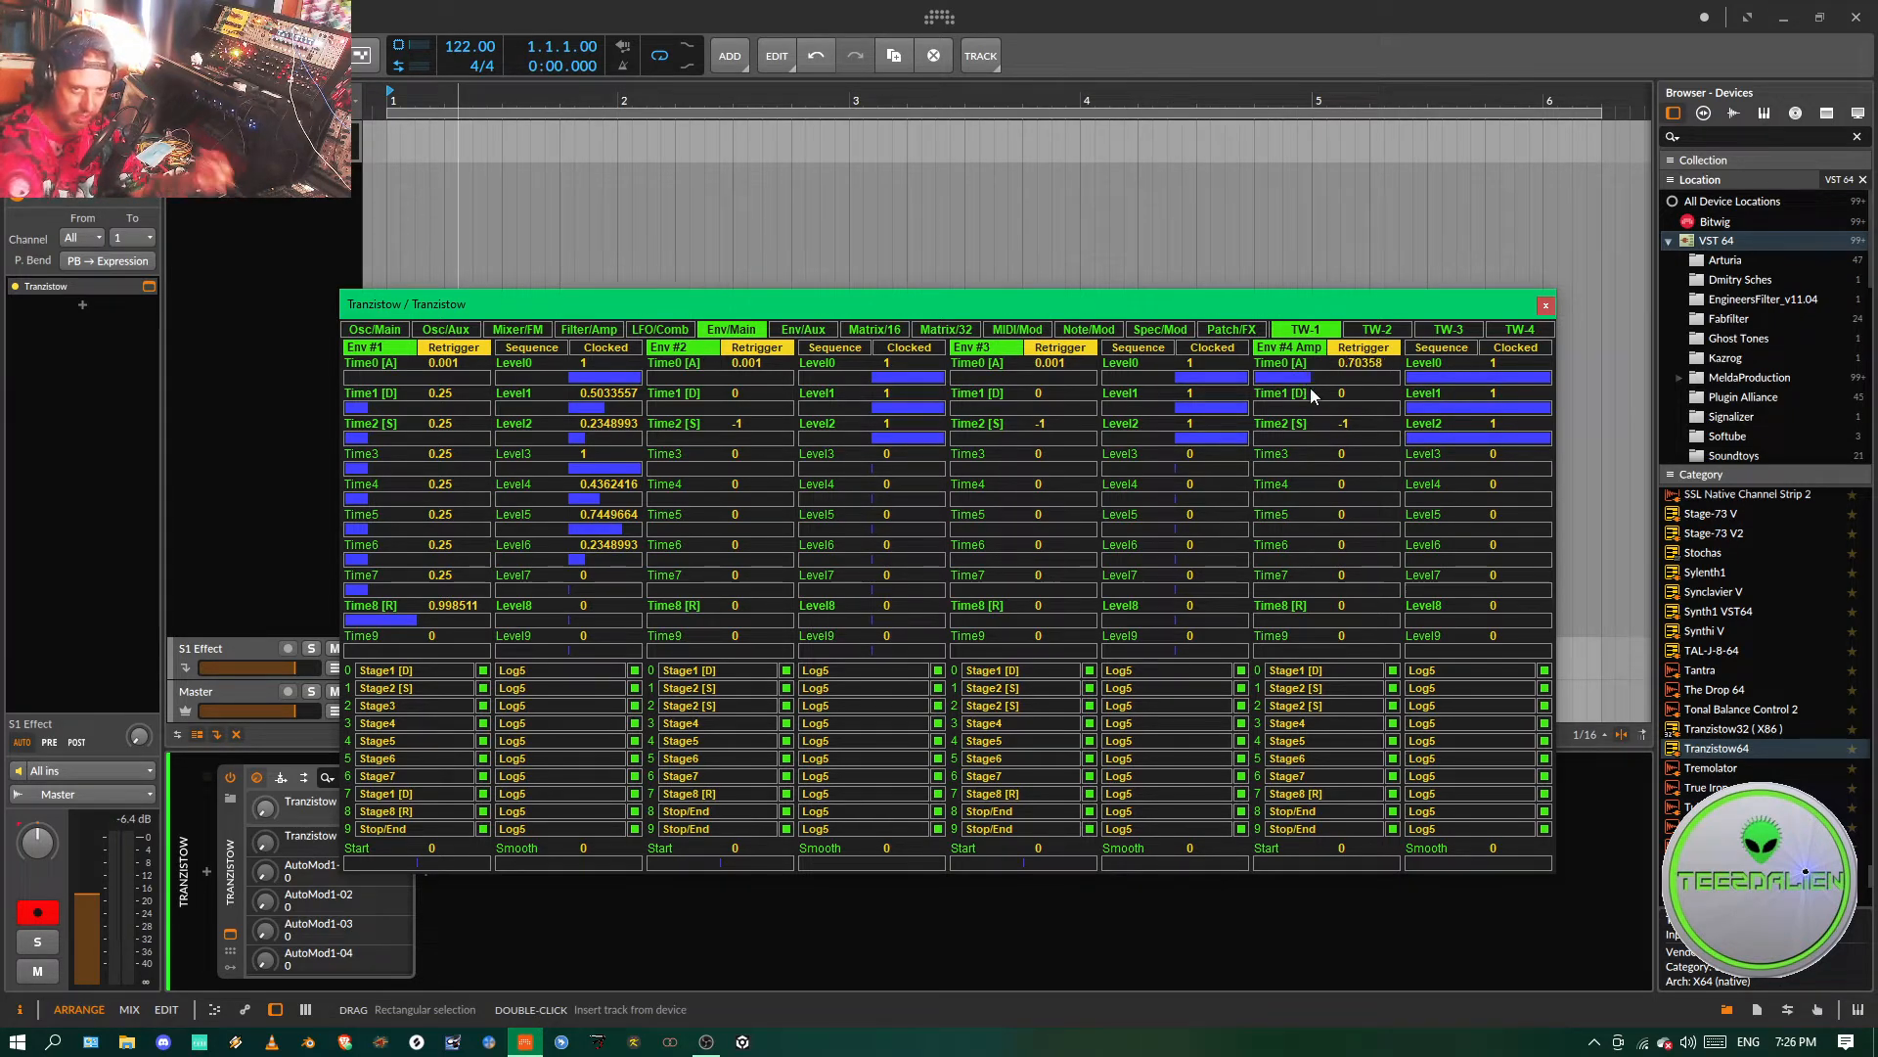
drag(1307, 387, 1389, 381)
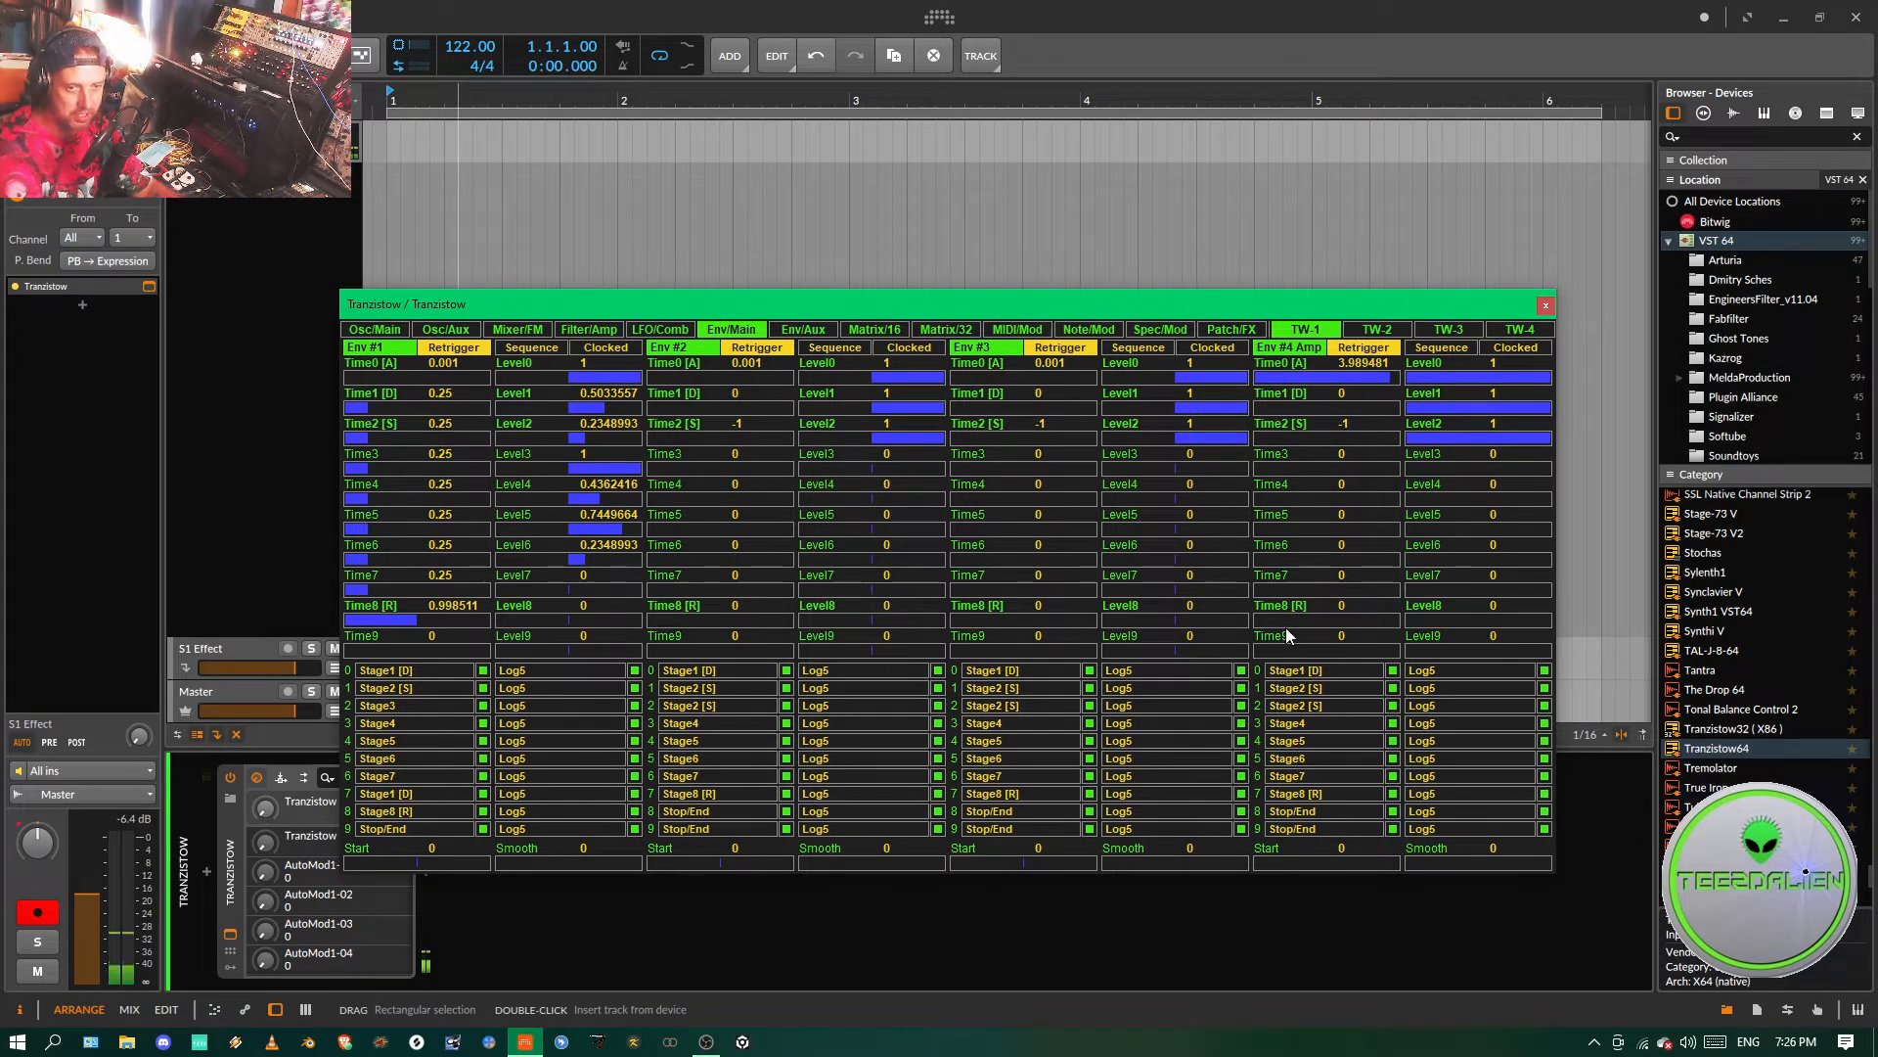
drag(1272, 620, 1391, 620)
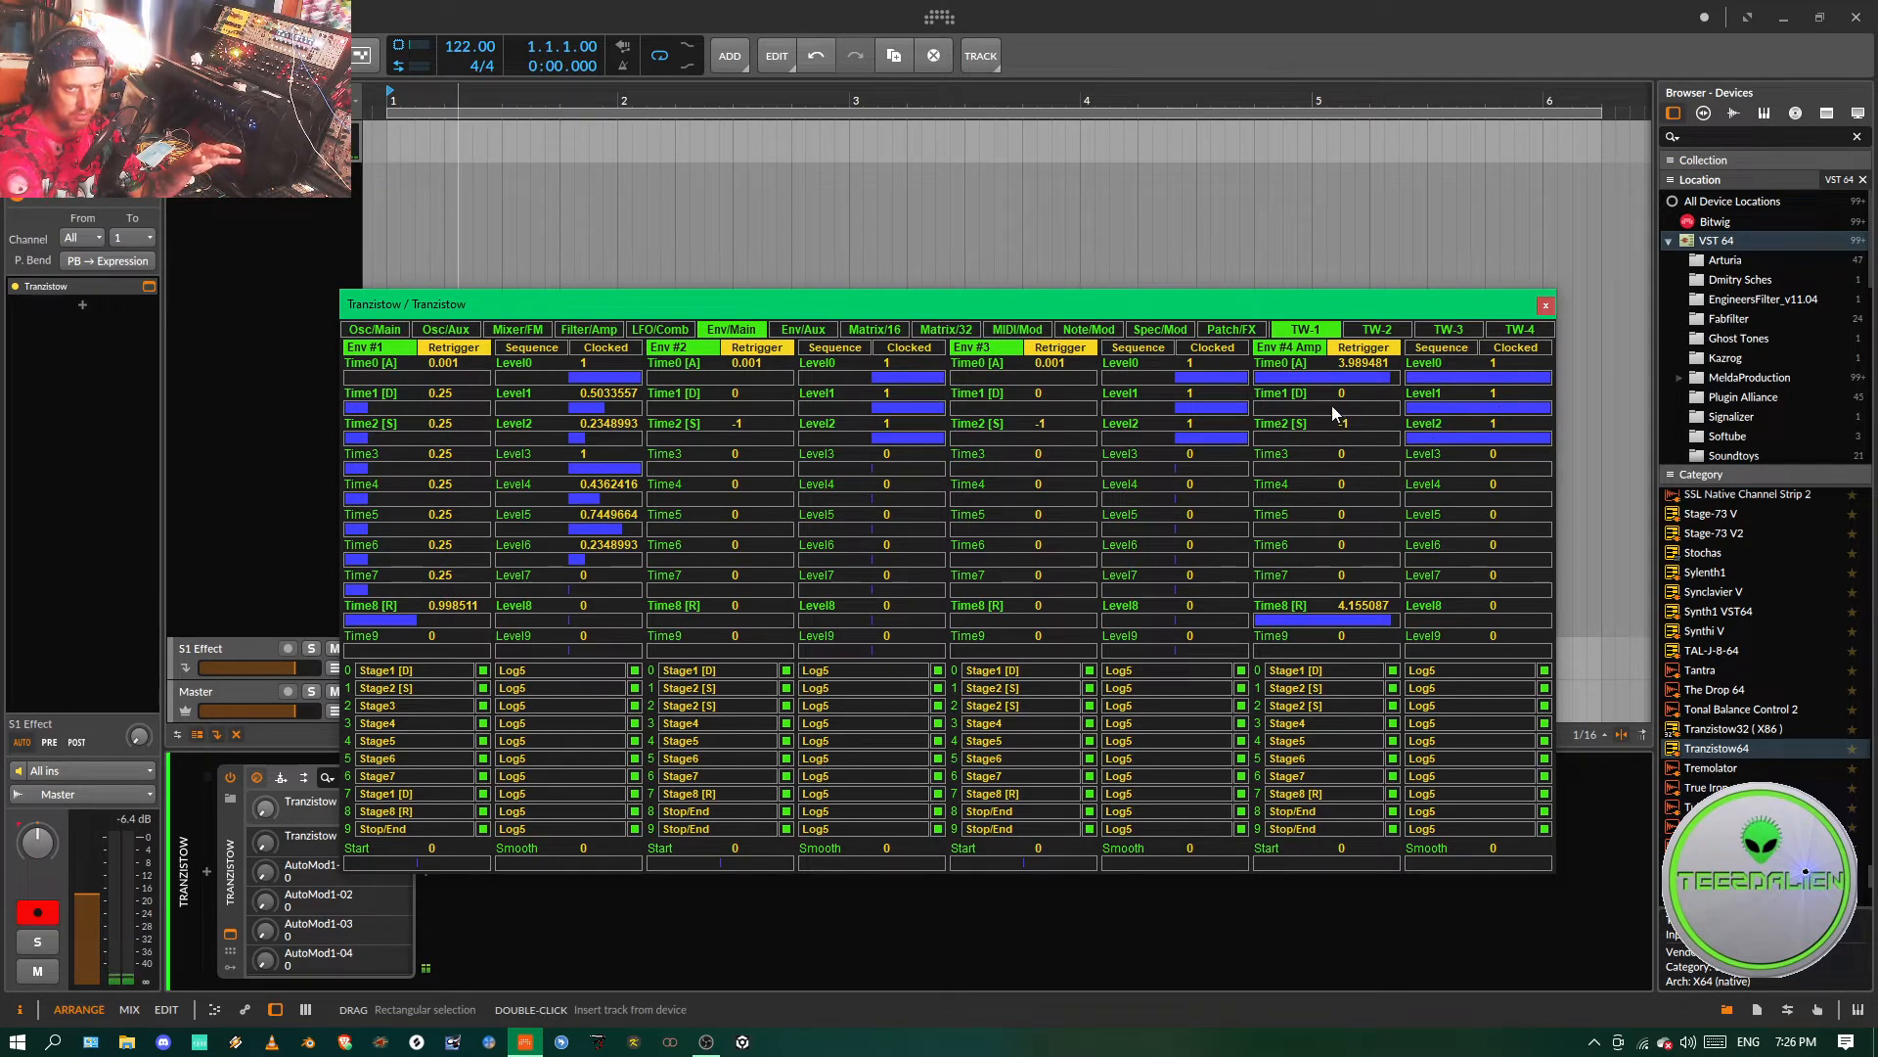
drag(1273, 402, 1284, 403)
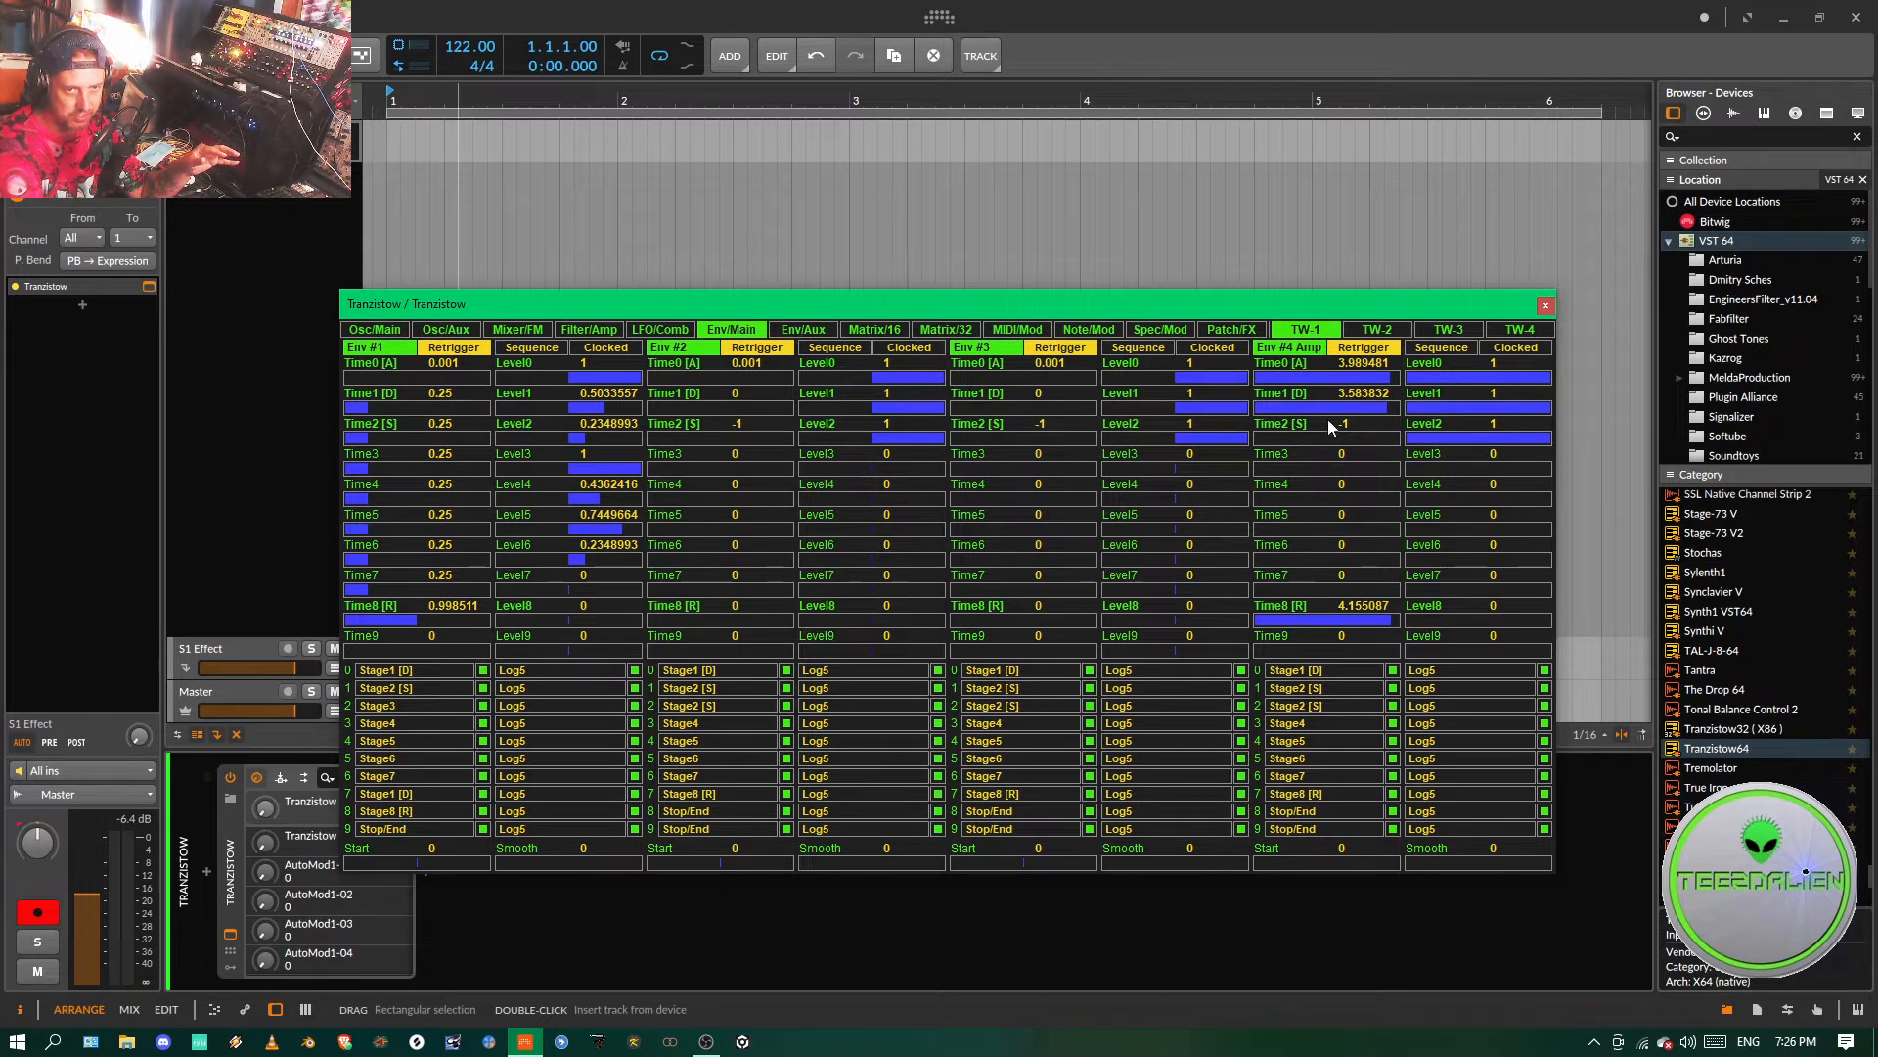
mouse_move(1458, 411)
mouse_down()
mouse_move(1475, 409)
mouse_move(1469, 437)
mouse_up()
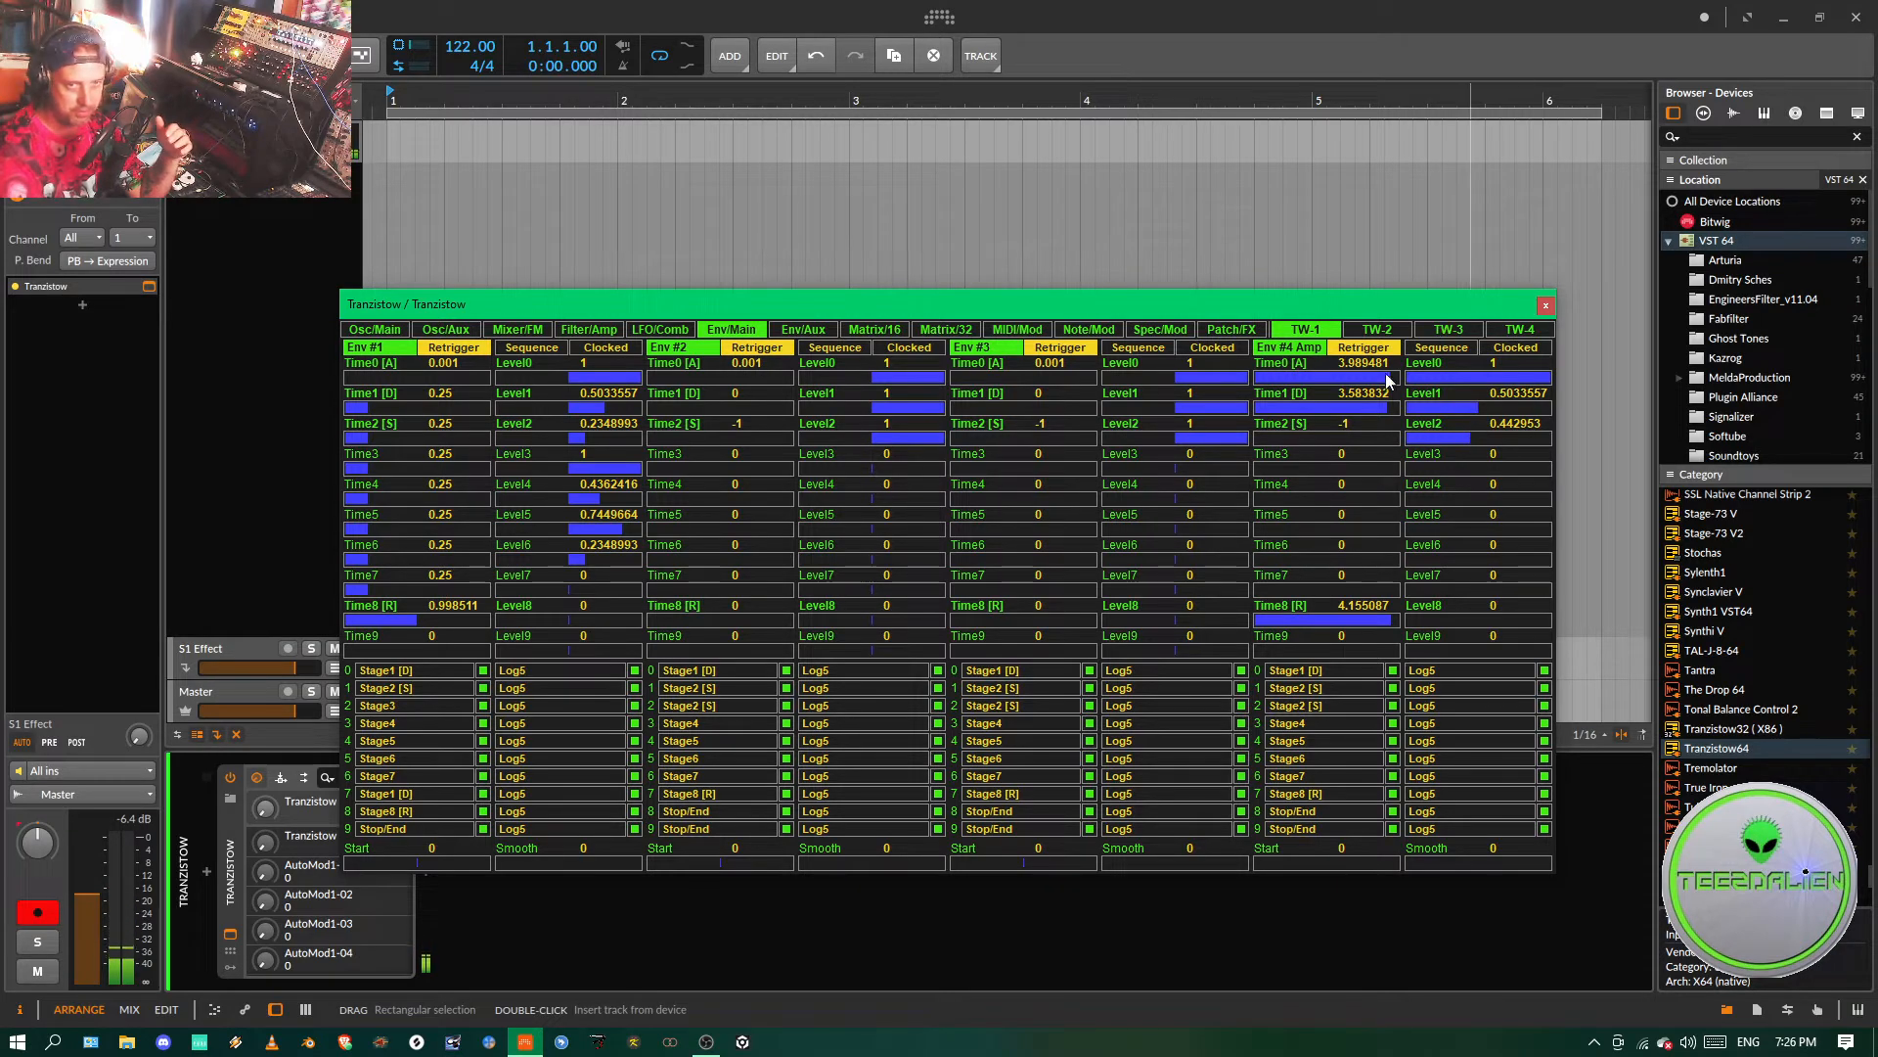
- Refine Env #4 Amp with Time0 at about 2.43, Time1 about 2.6, Level1 about 0.56 and Time2 about 1.68
drag(1385, 384, 1373, 384)
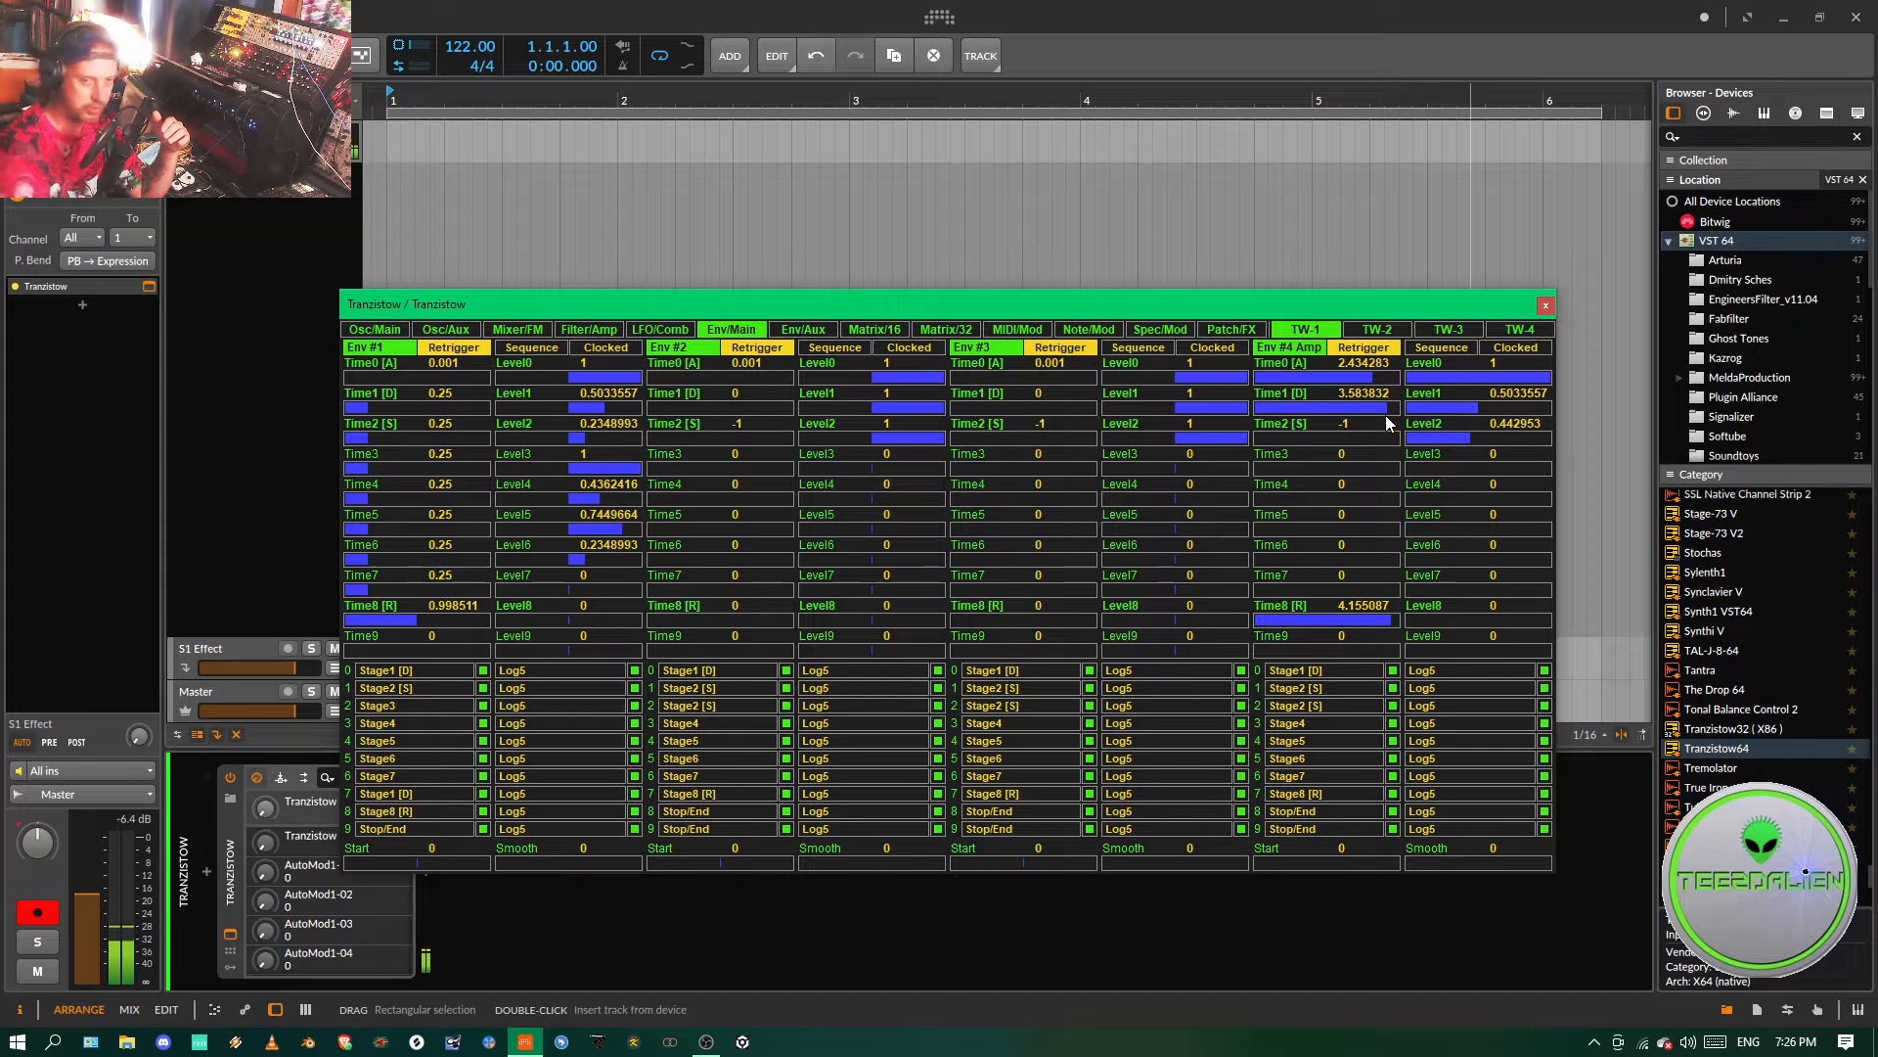
drag(1385, 415, 1376, 413)
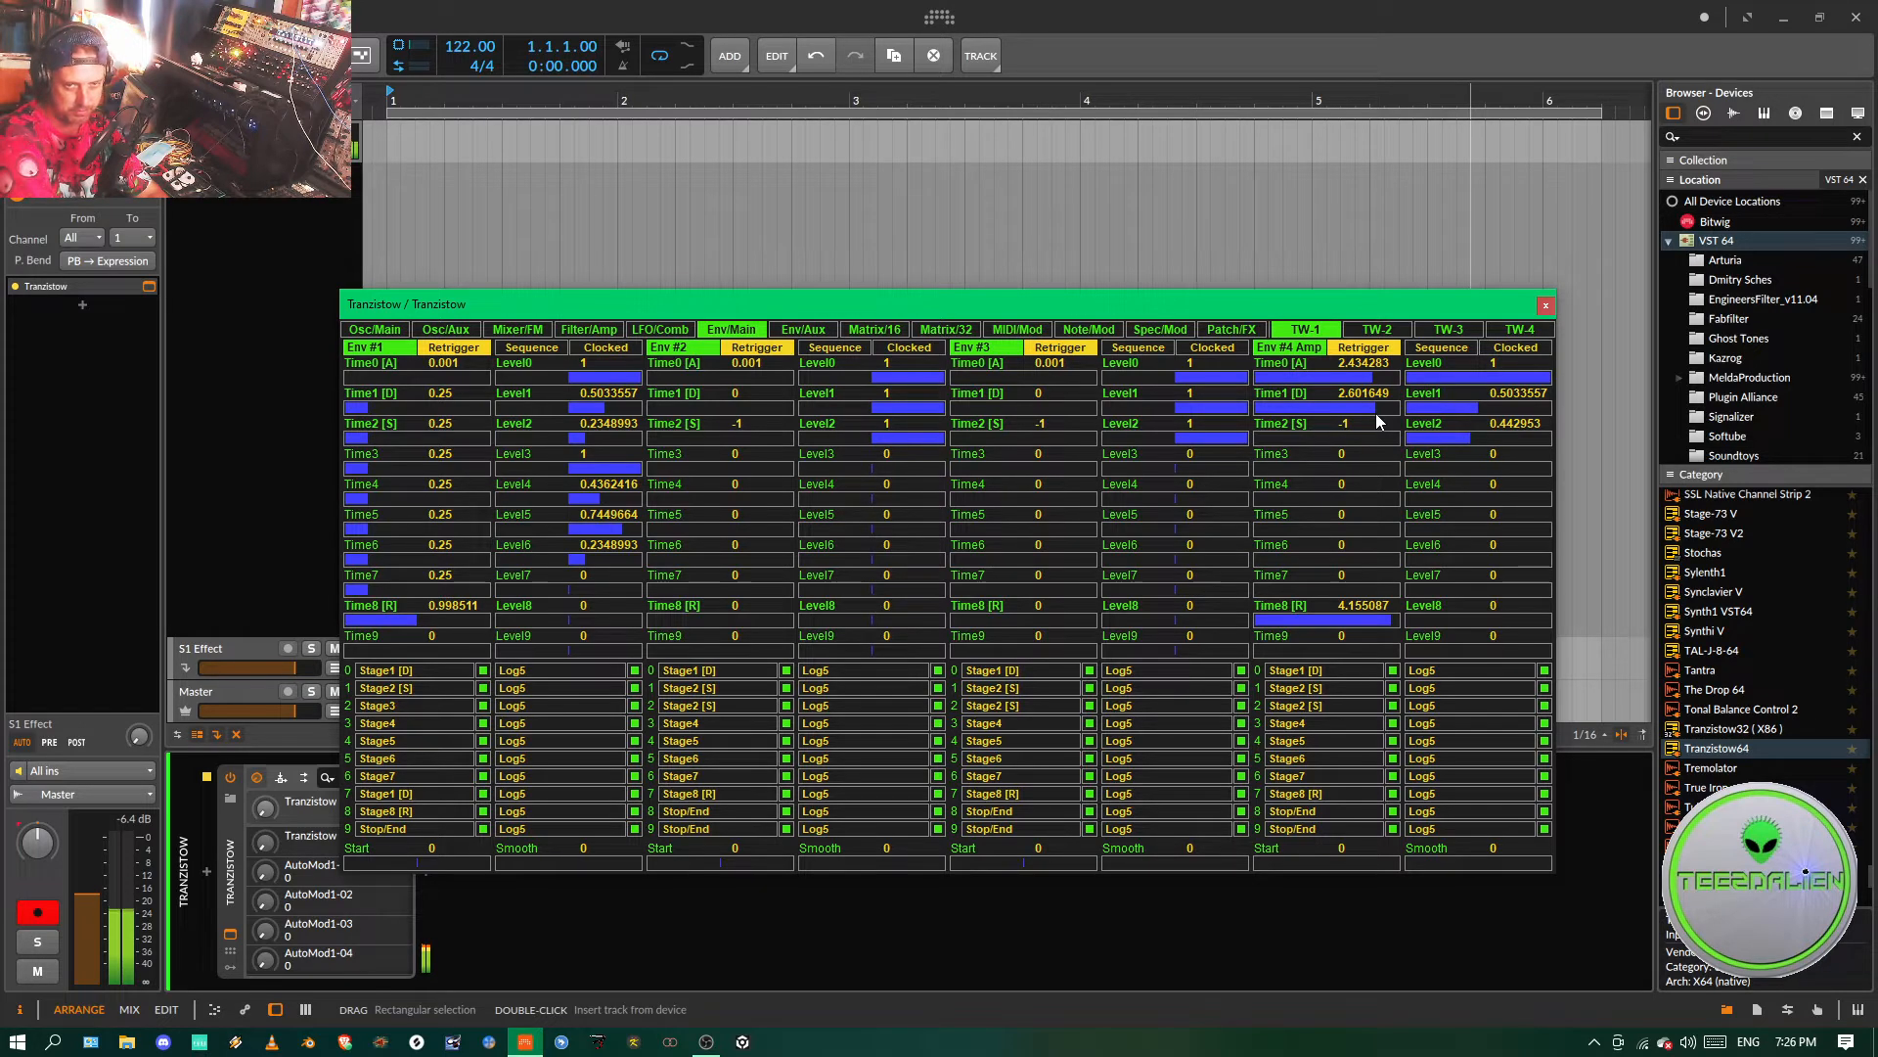
drag(1478, 407, 1487, 423)
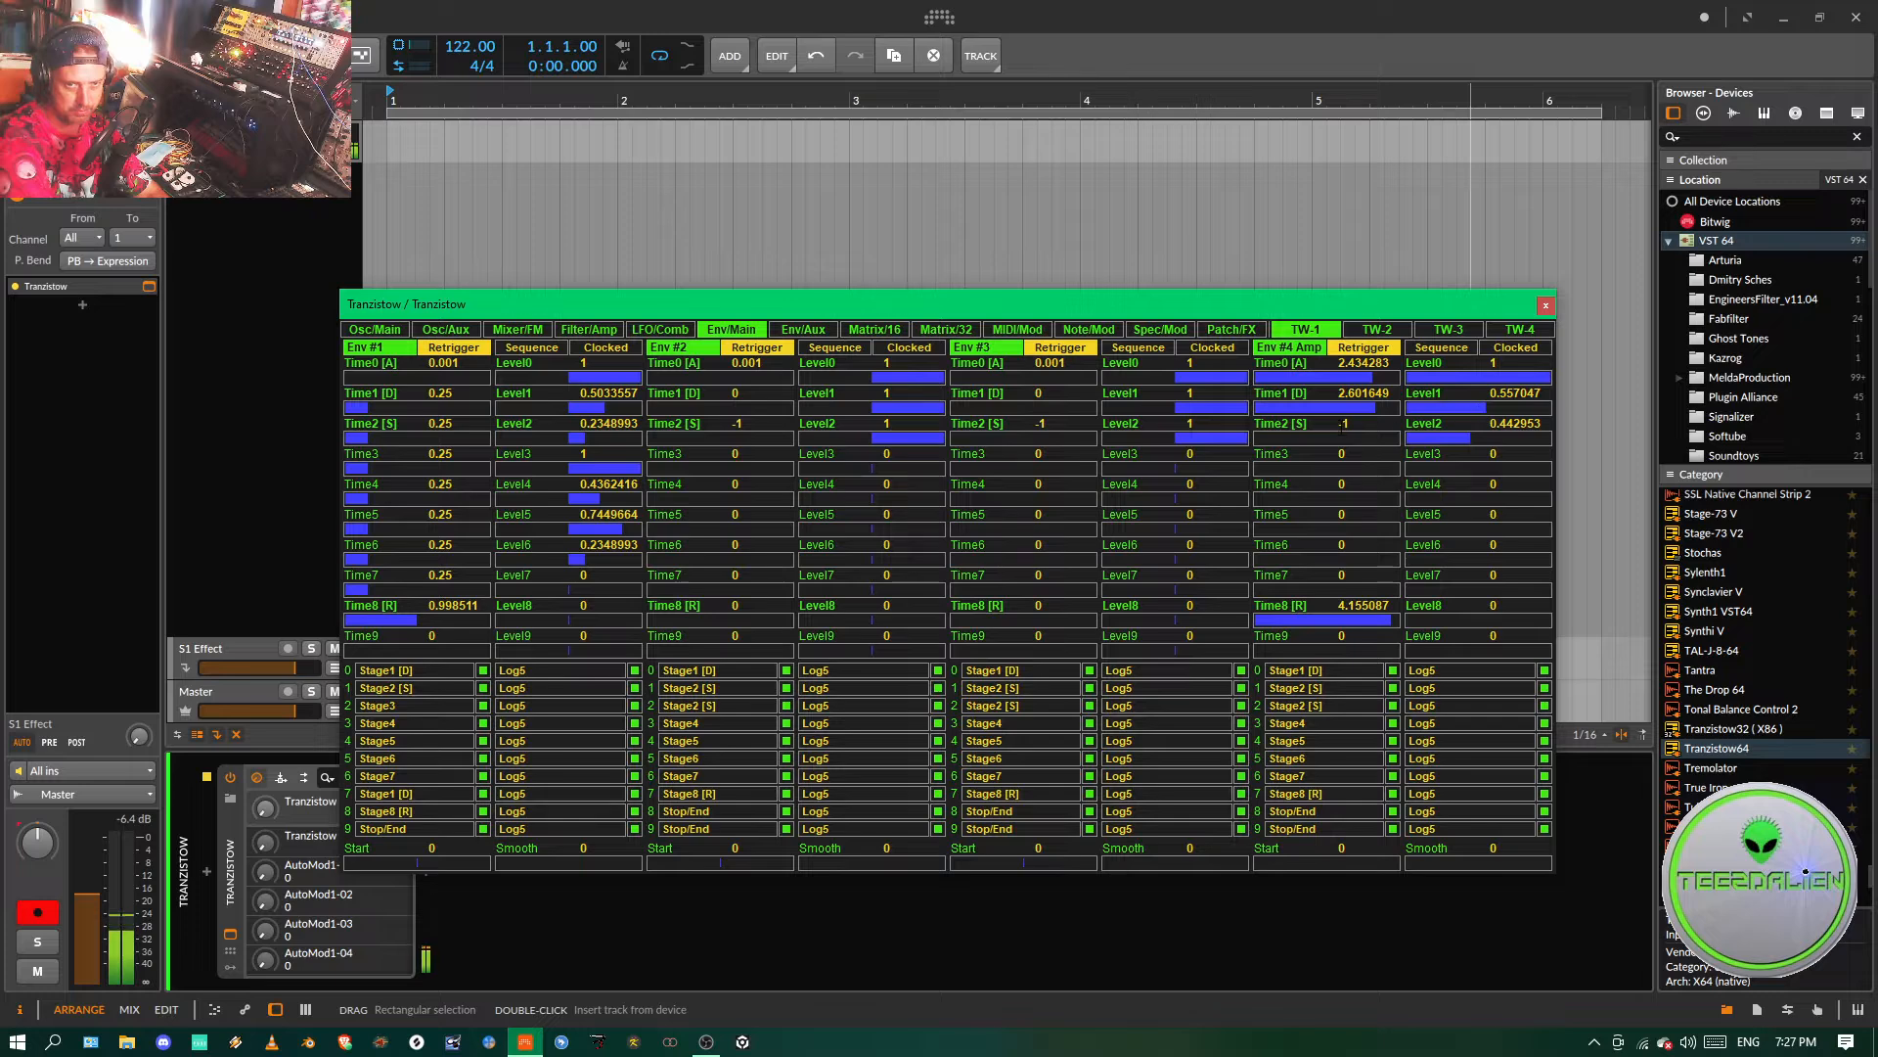
drag(1312, 436, 1354, 436)
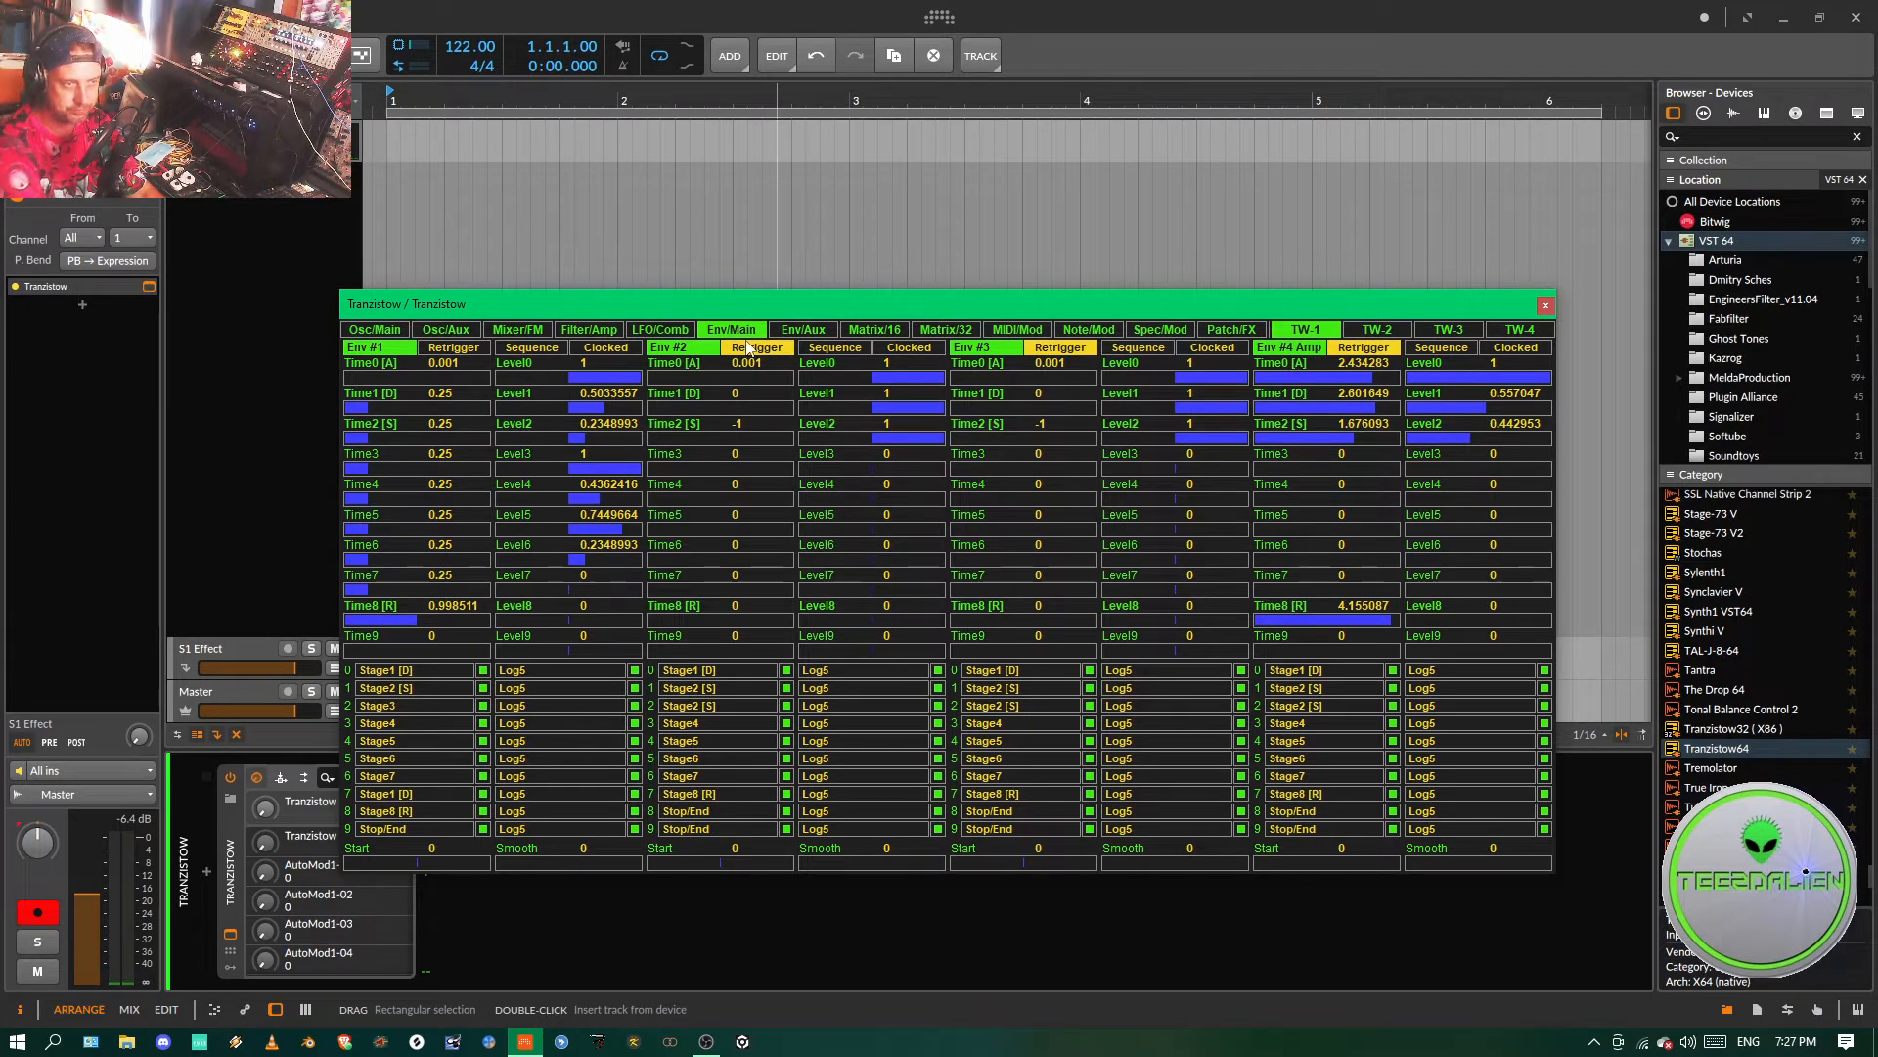
- Route AuxOsc2 into the first input of Mixer #2 and set its Level1 to 1
click(433, 332)
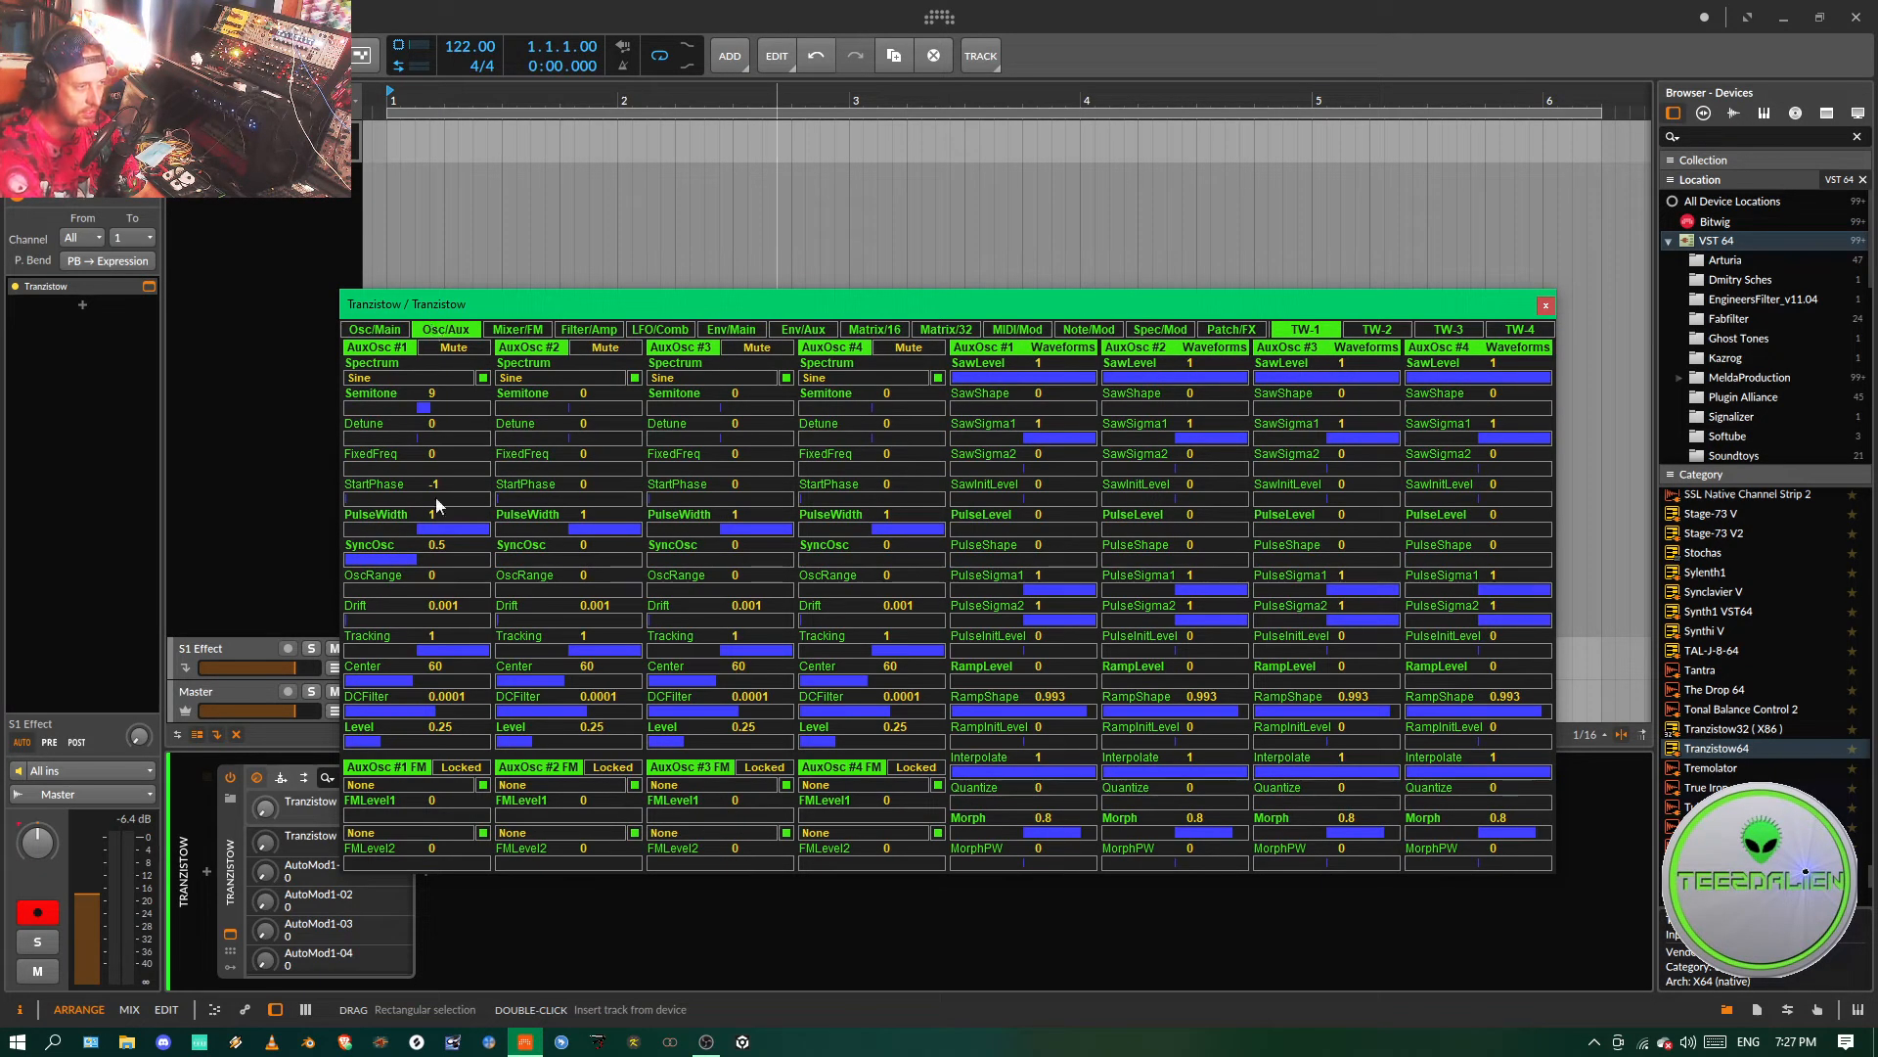
click(524, 330)
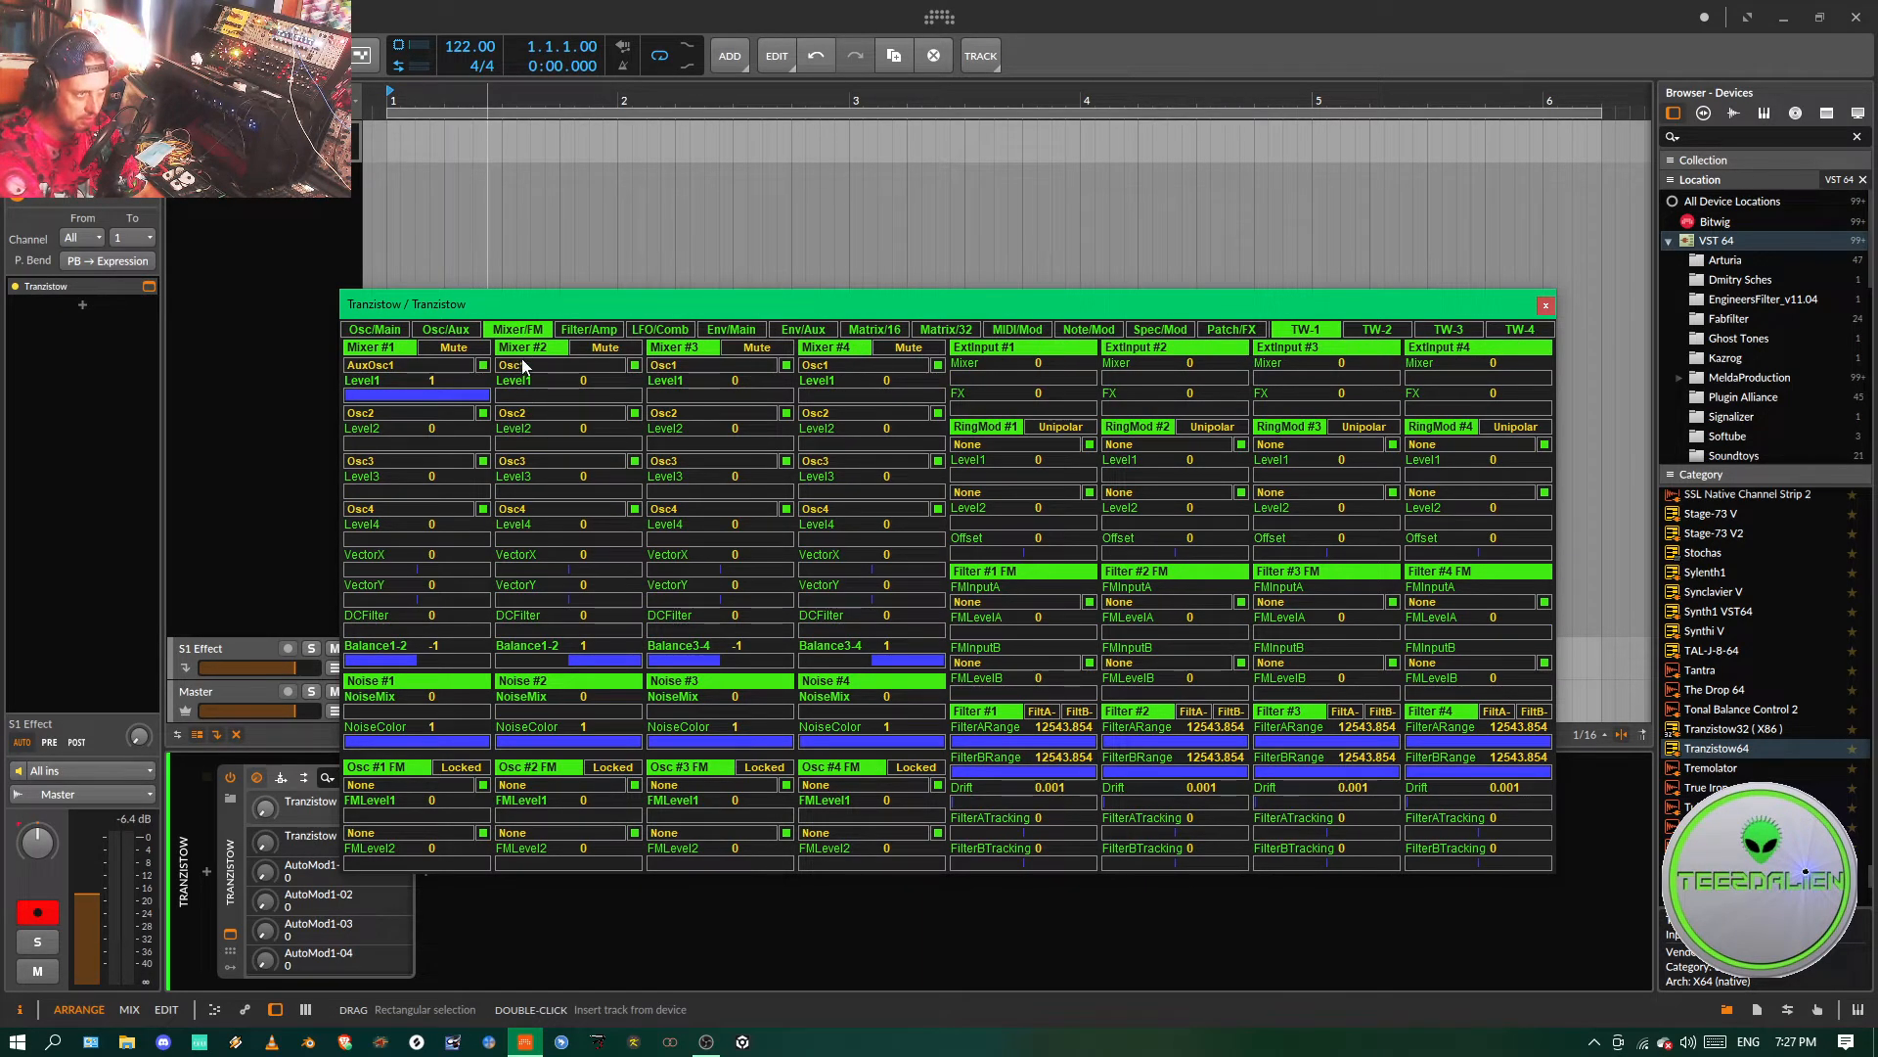
click(521, 363)
click(522, 433)
drag(513, 403, 653, 402)
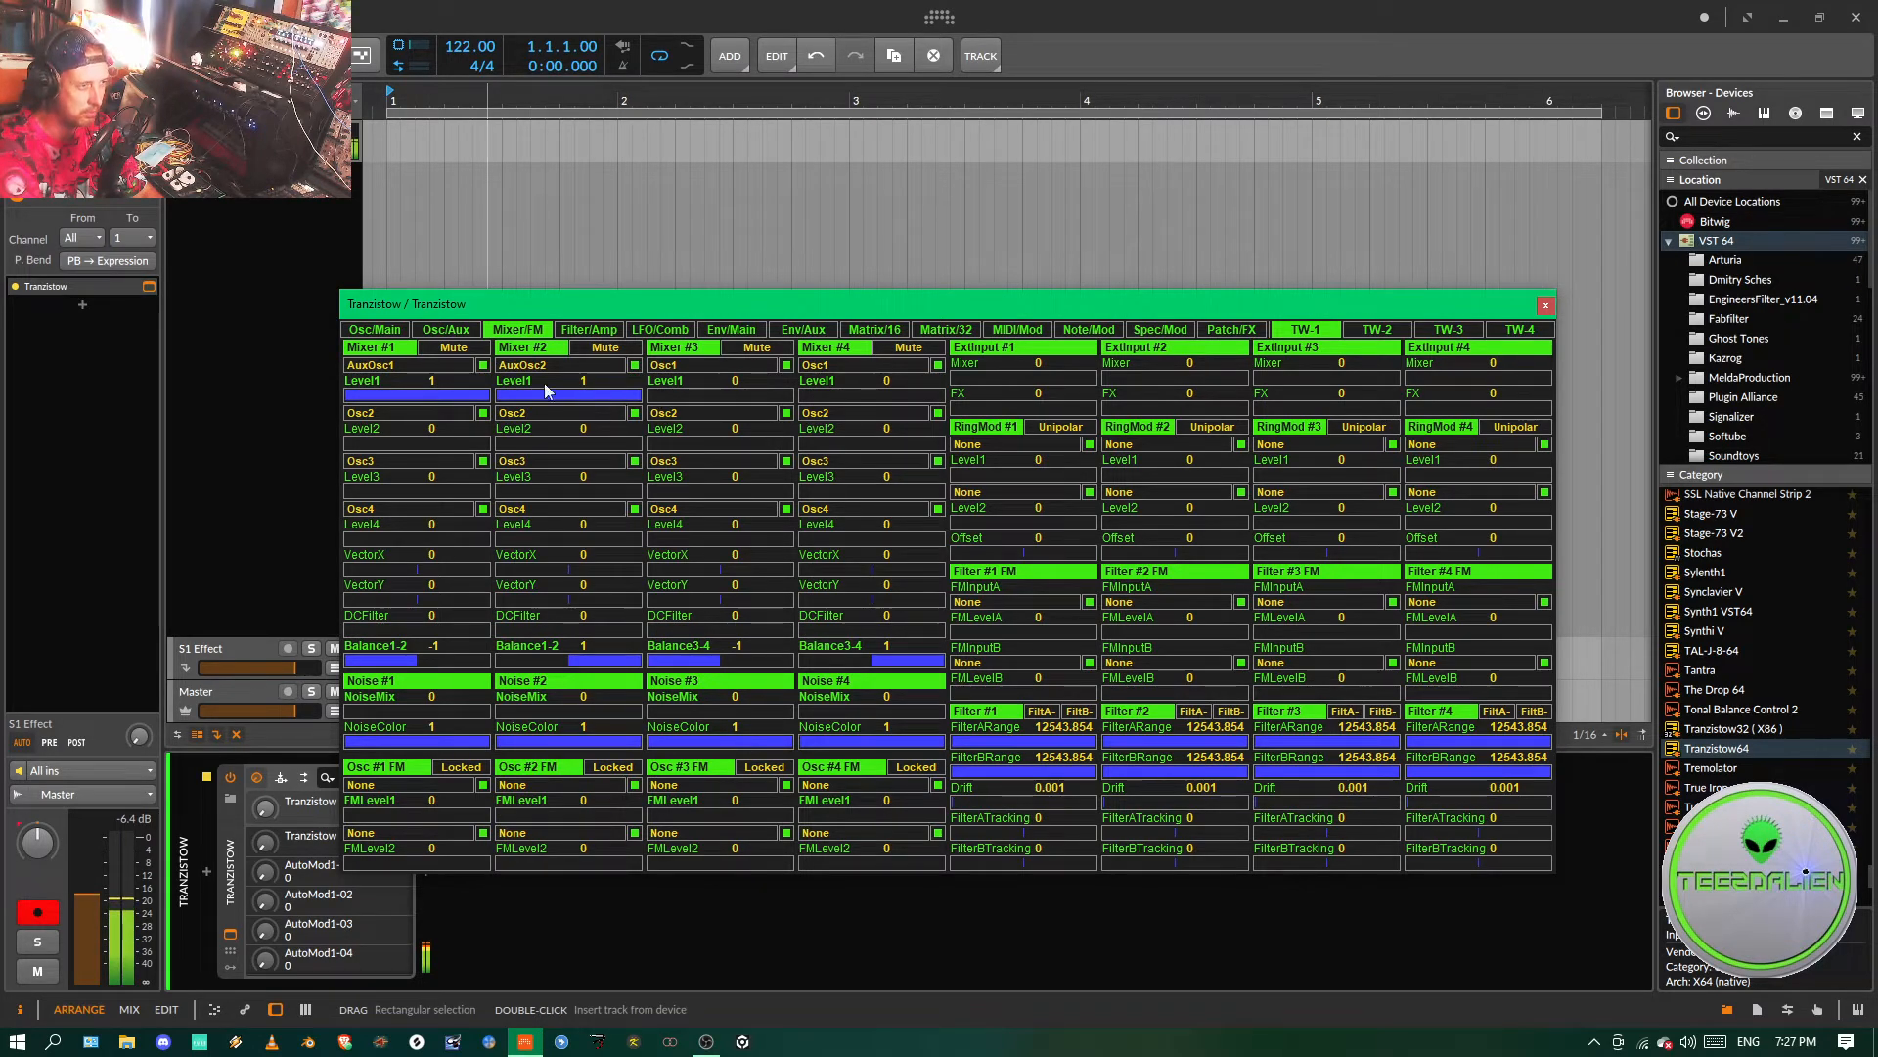
- Set Amplifier #2's FilterB and Level to 1, and lower Amplifier #1's Level to about 0.65
click(587, 331)
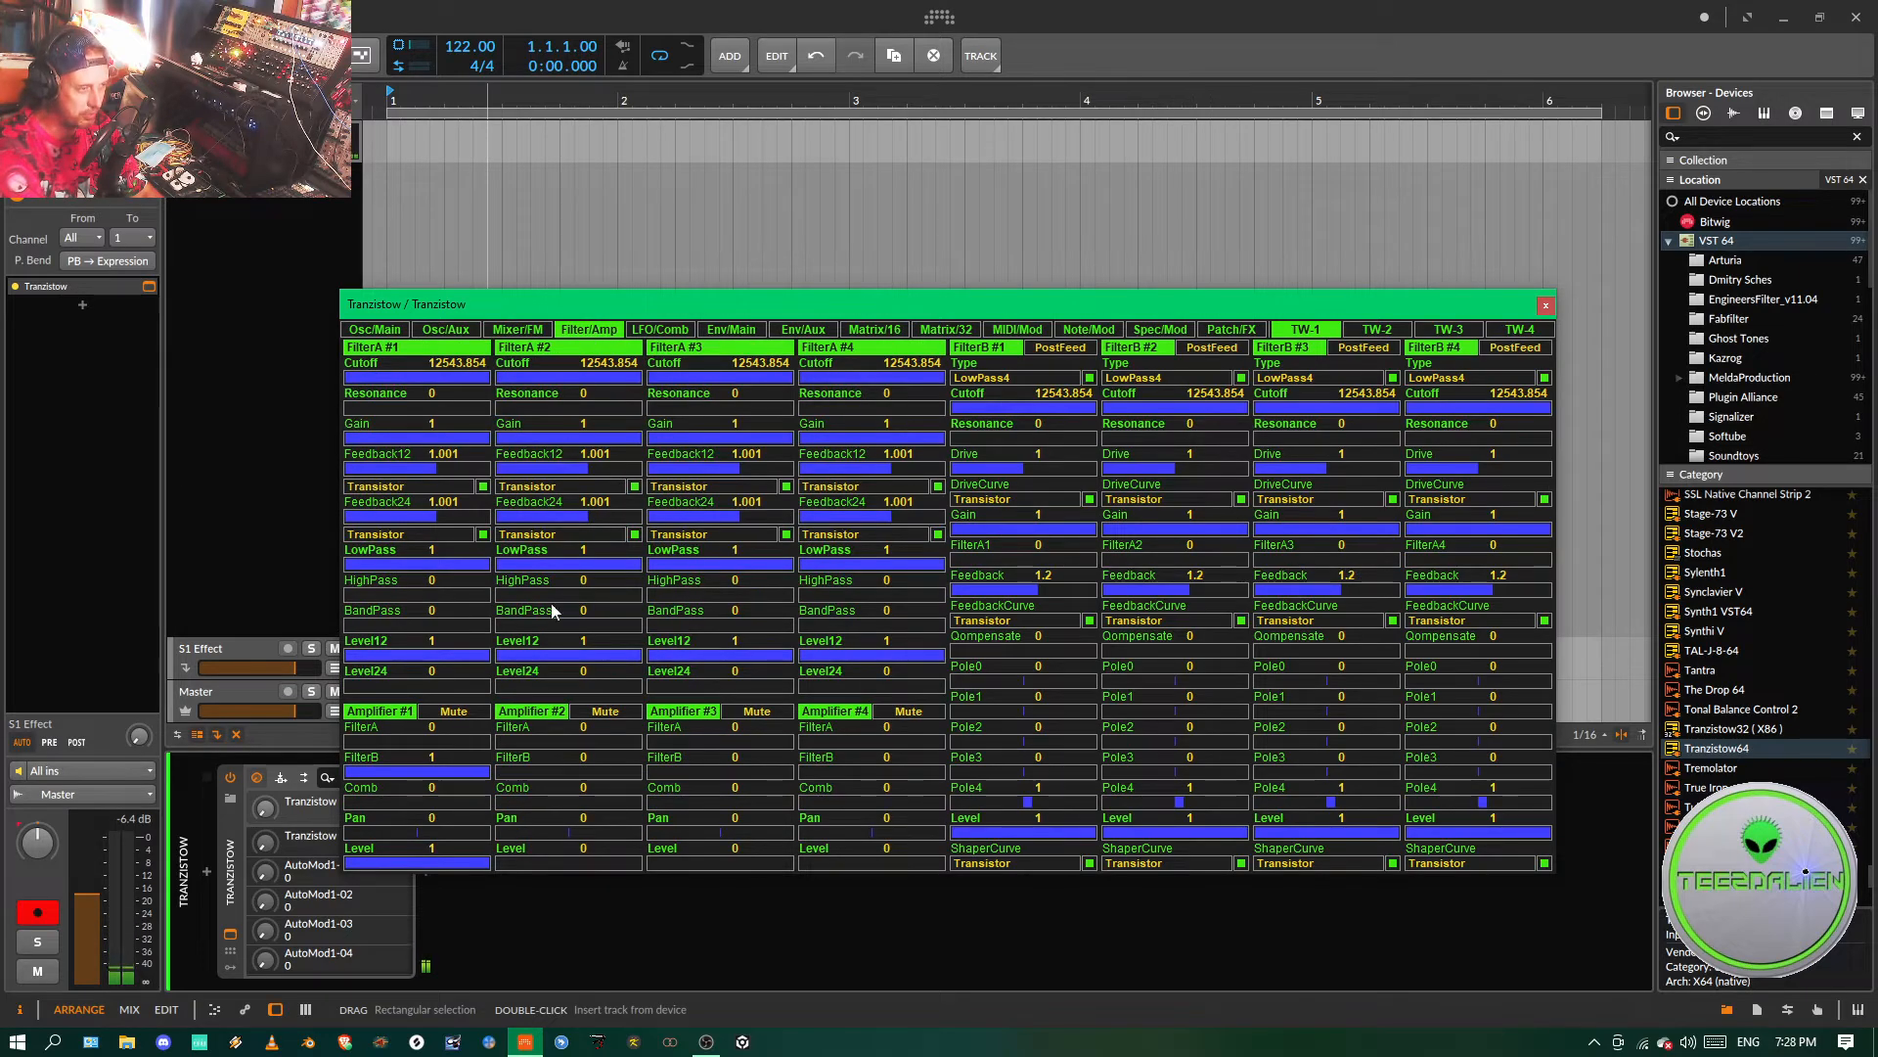
drag(509, 774, 665, 775)
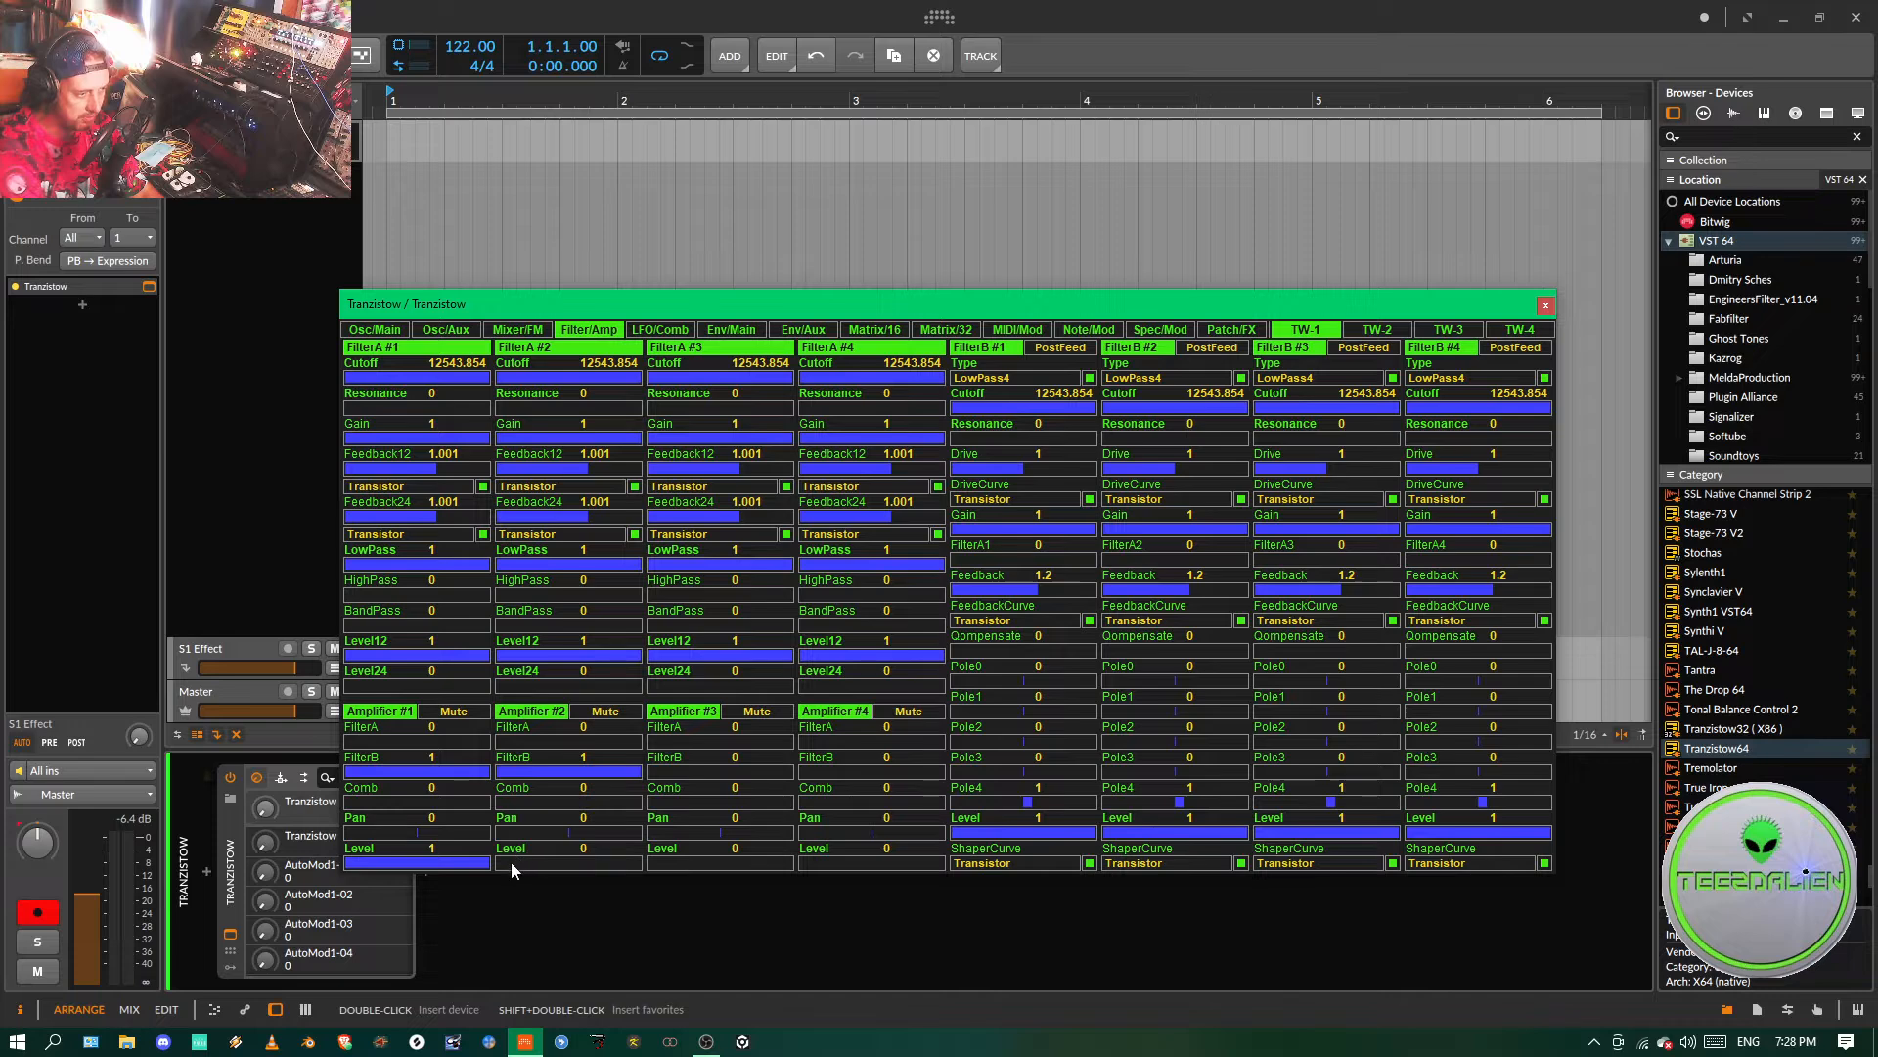
drag(511, 862, 650, 863)
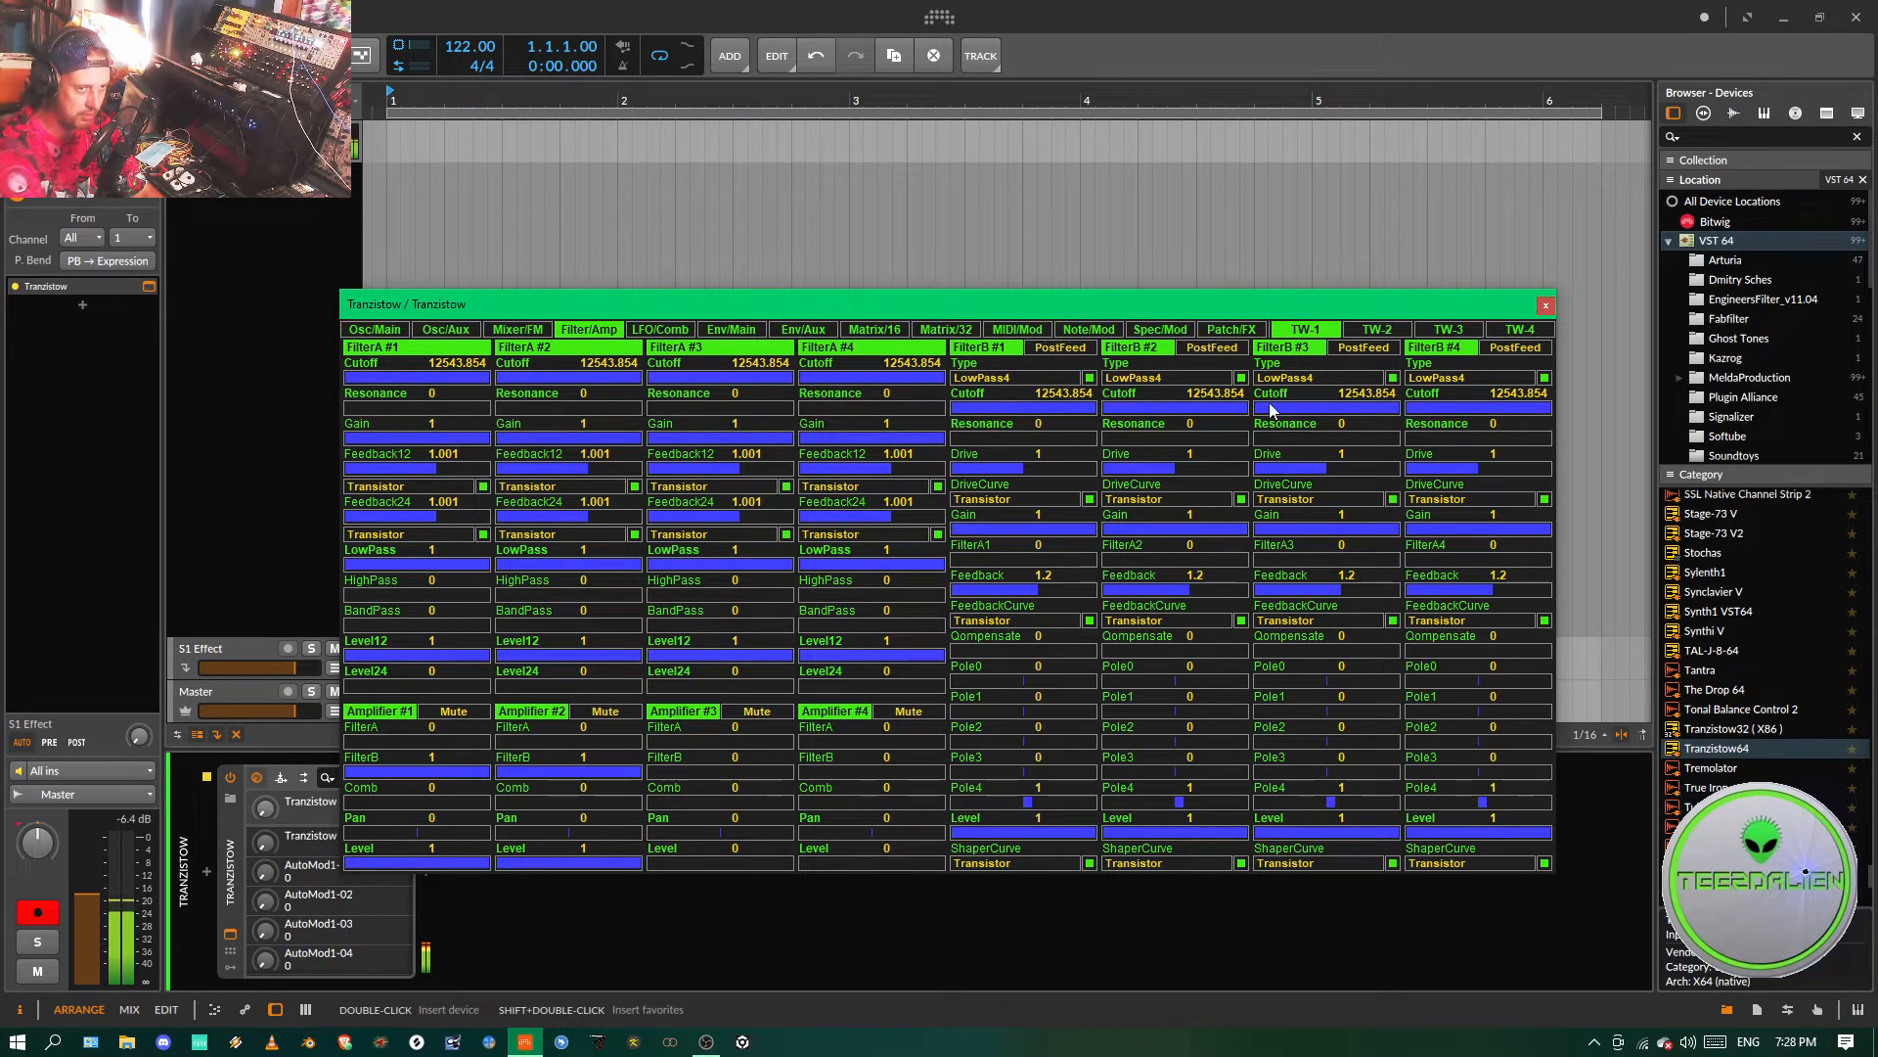
mouse_move(1237, 407)
mouse_down()
mouse_move(1148, 407)
mouse_move(1256, 403)
mouse_up()
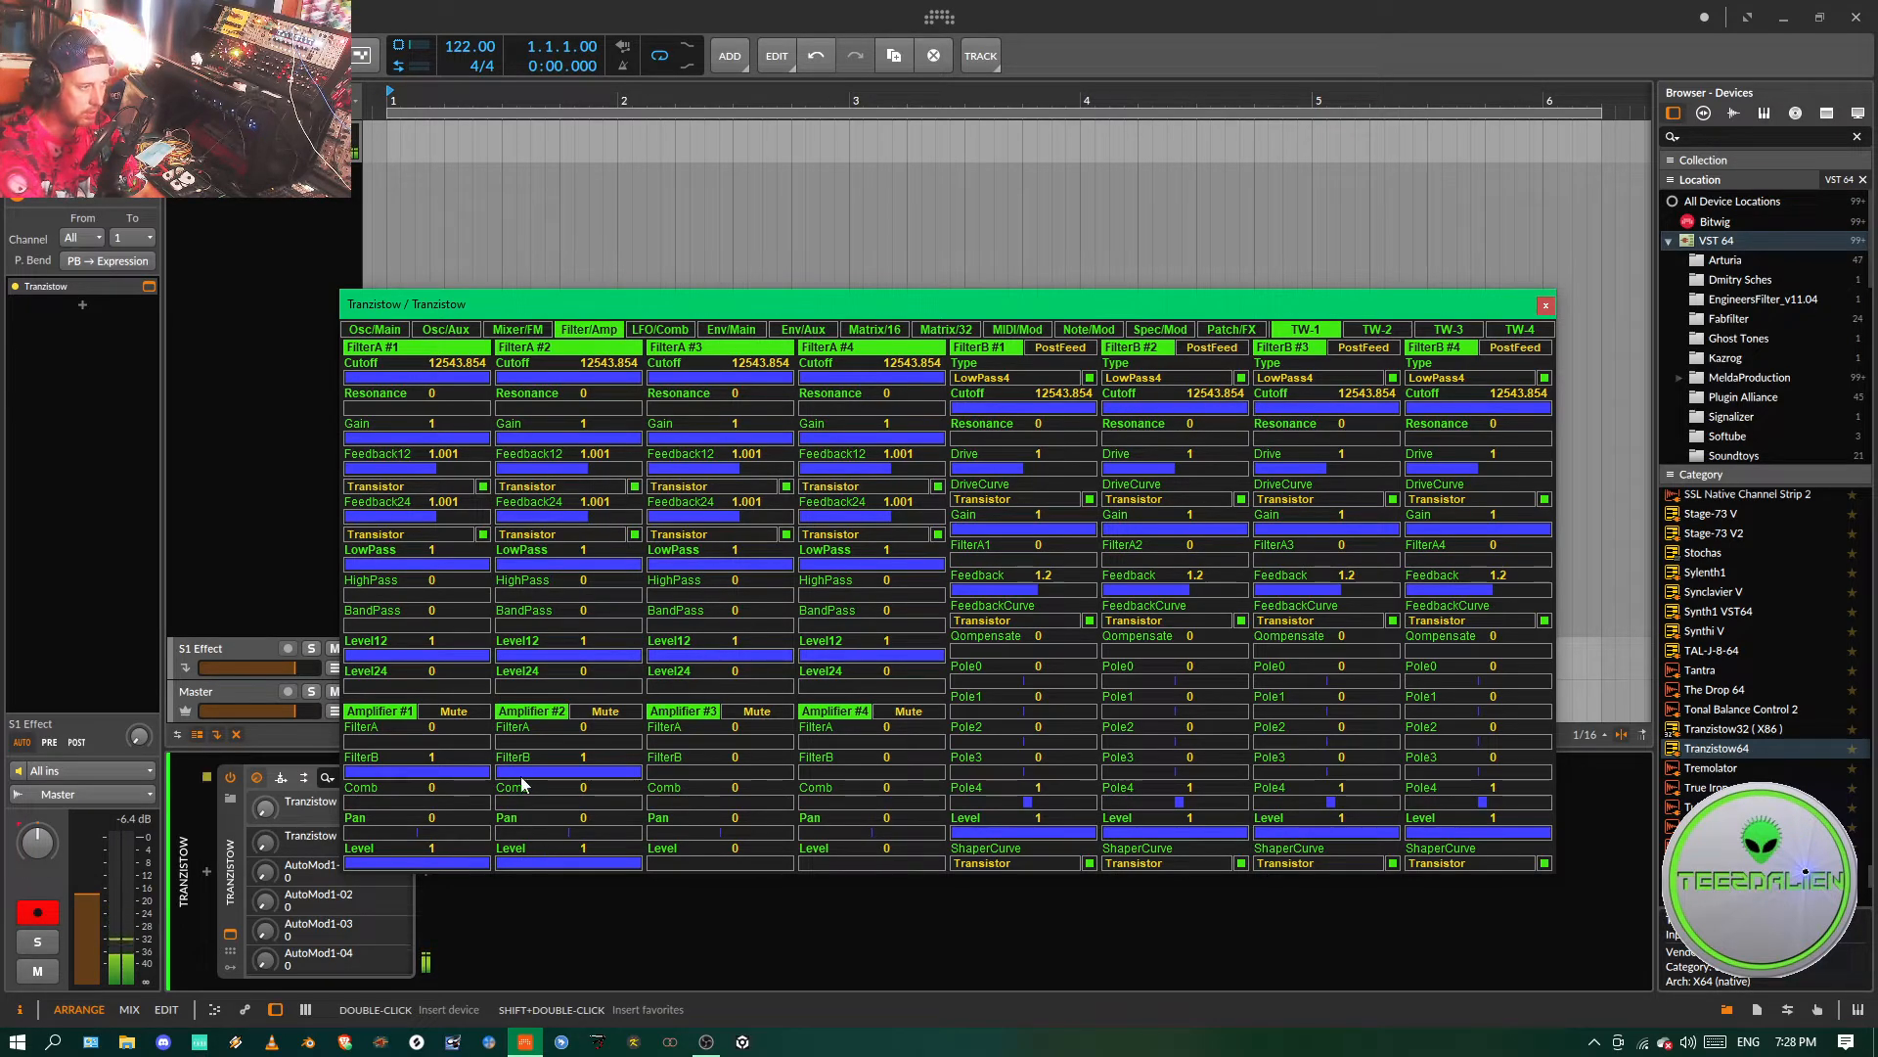
drag(488, 859, 438, 859)
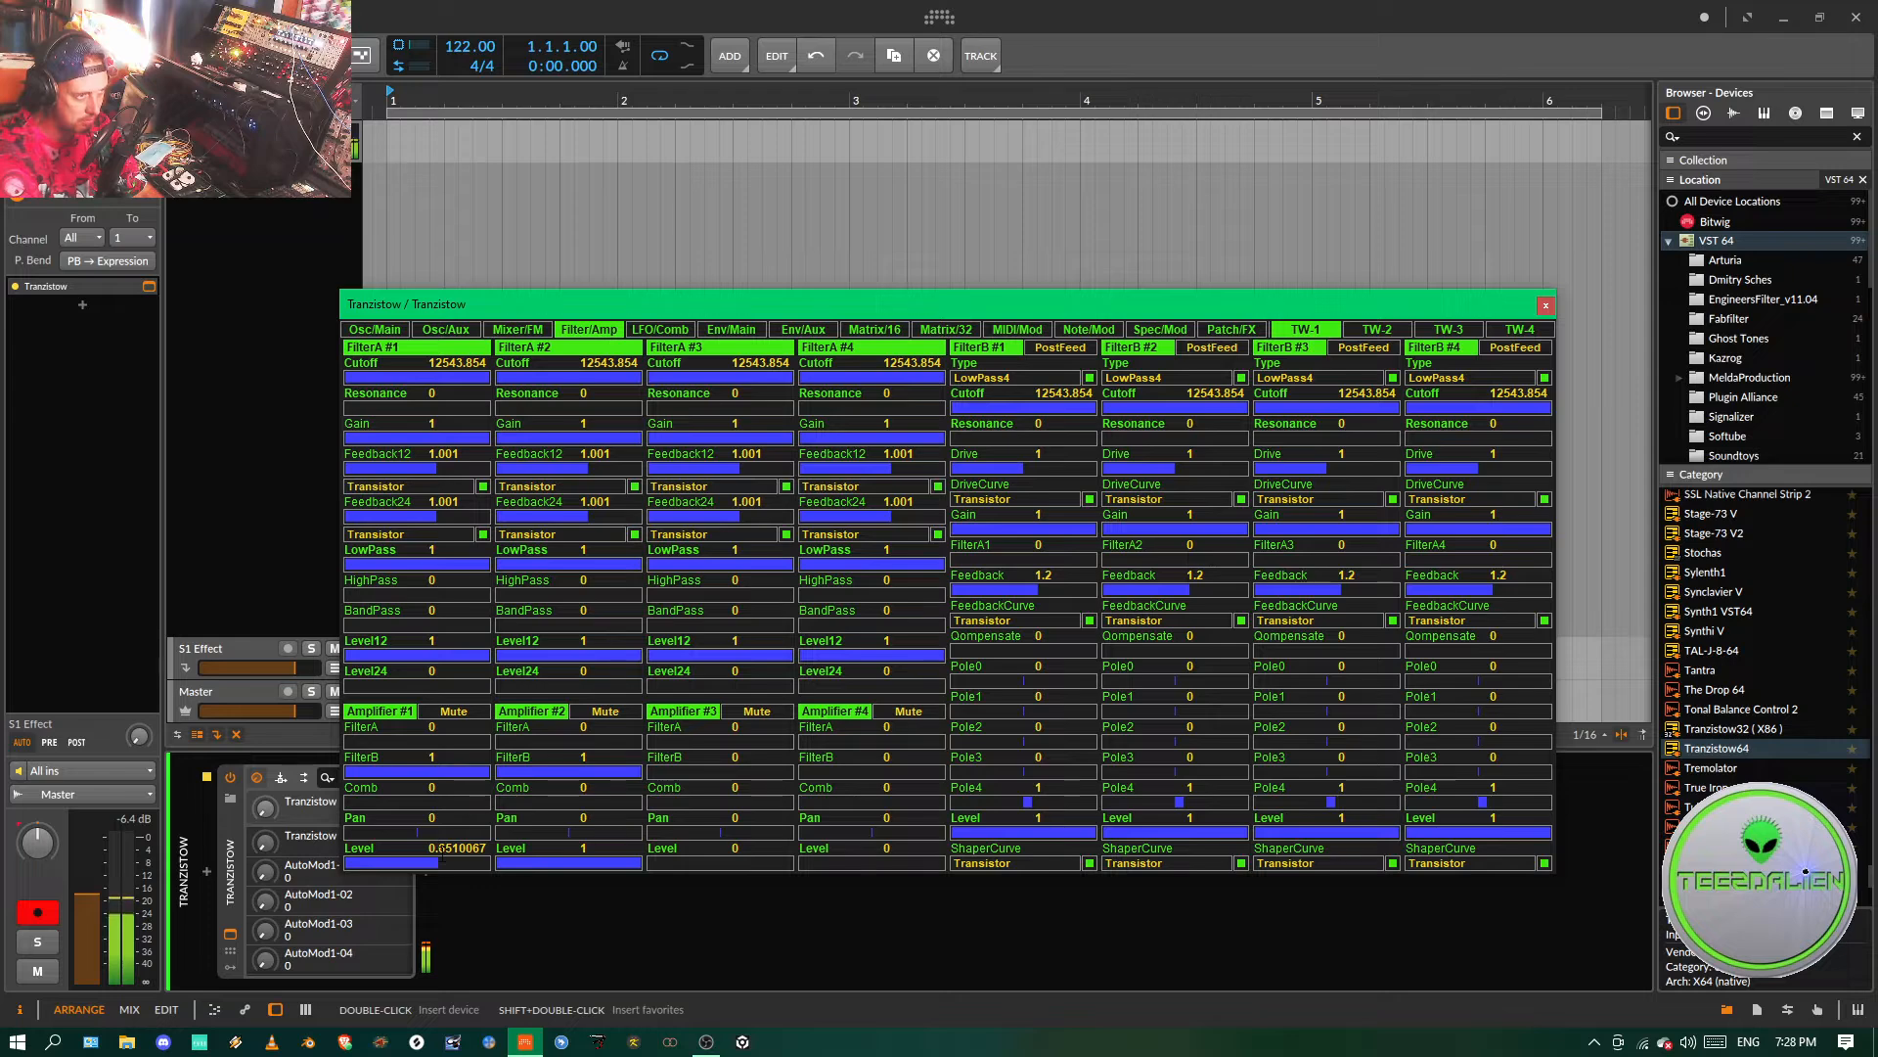
- Give AuxOsc #2 7 SuperSaws, with SuperTune at about 0.87 and SuperLevel at about 0.5
click(467, 330)
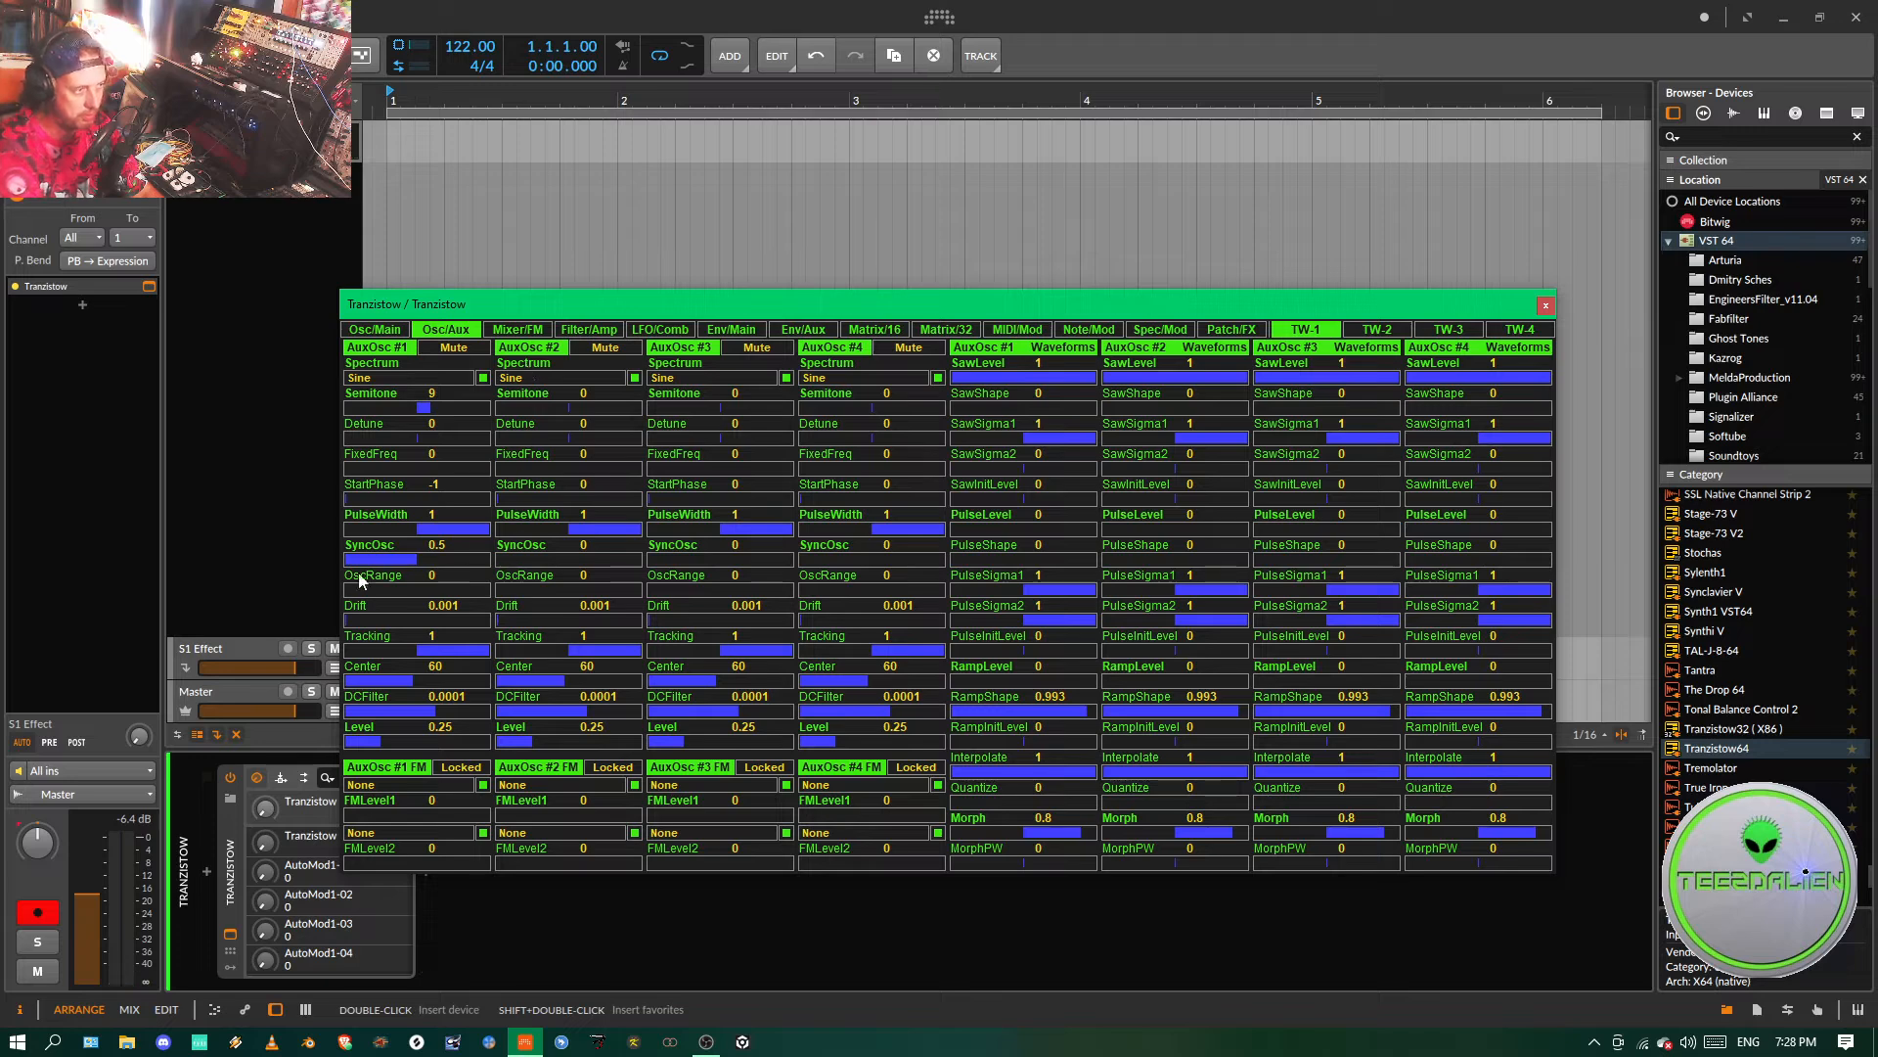
click(452, 332)
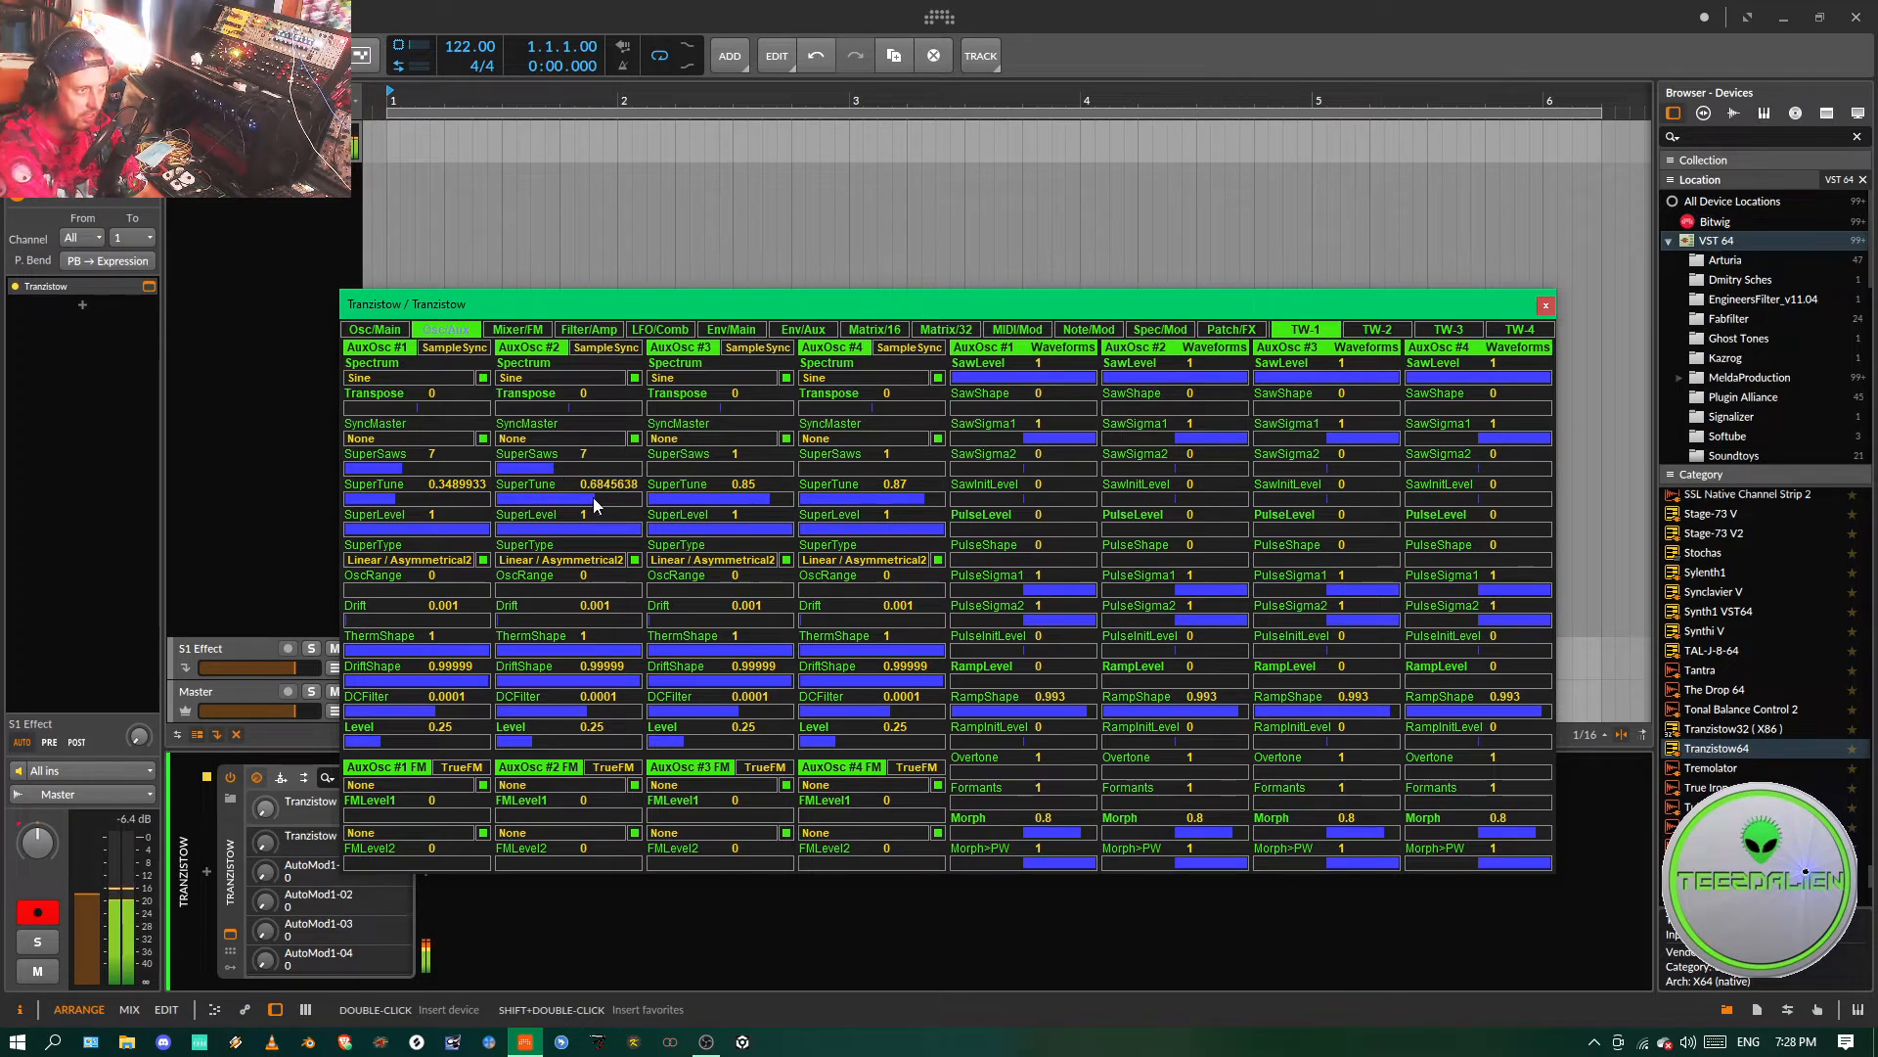
mouse_move(593, 497)
mouse_down()
mouse_move(574, 497)
mouse_move(622, 497)
mouse_up()
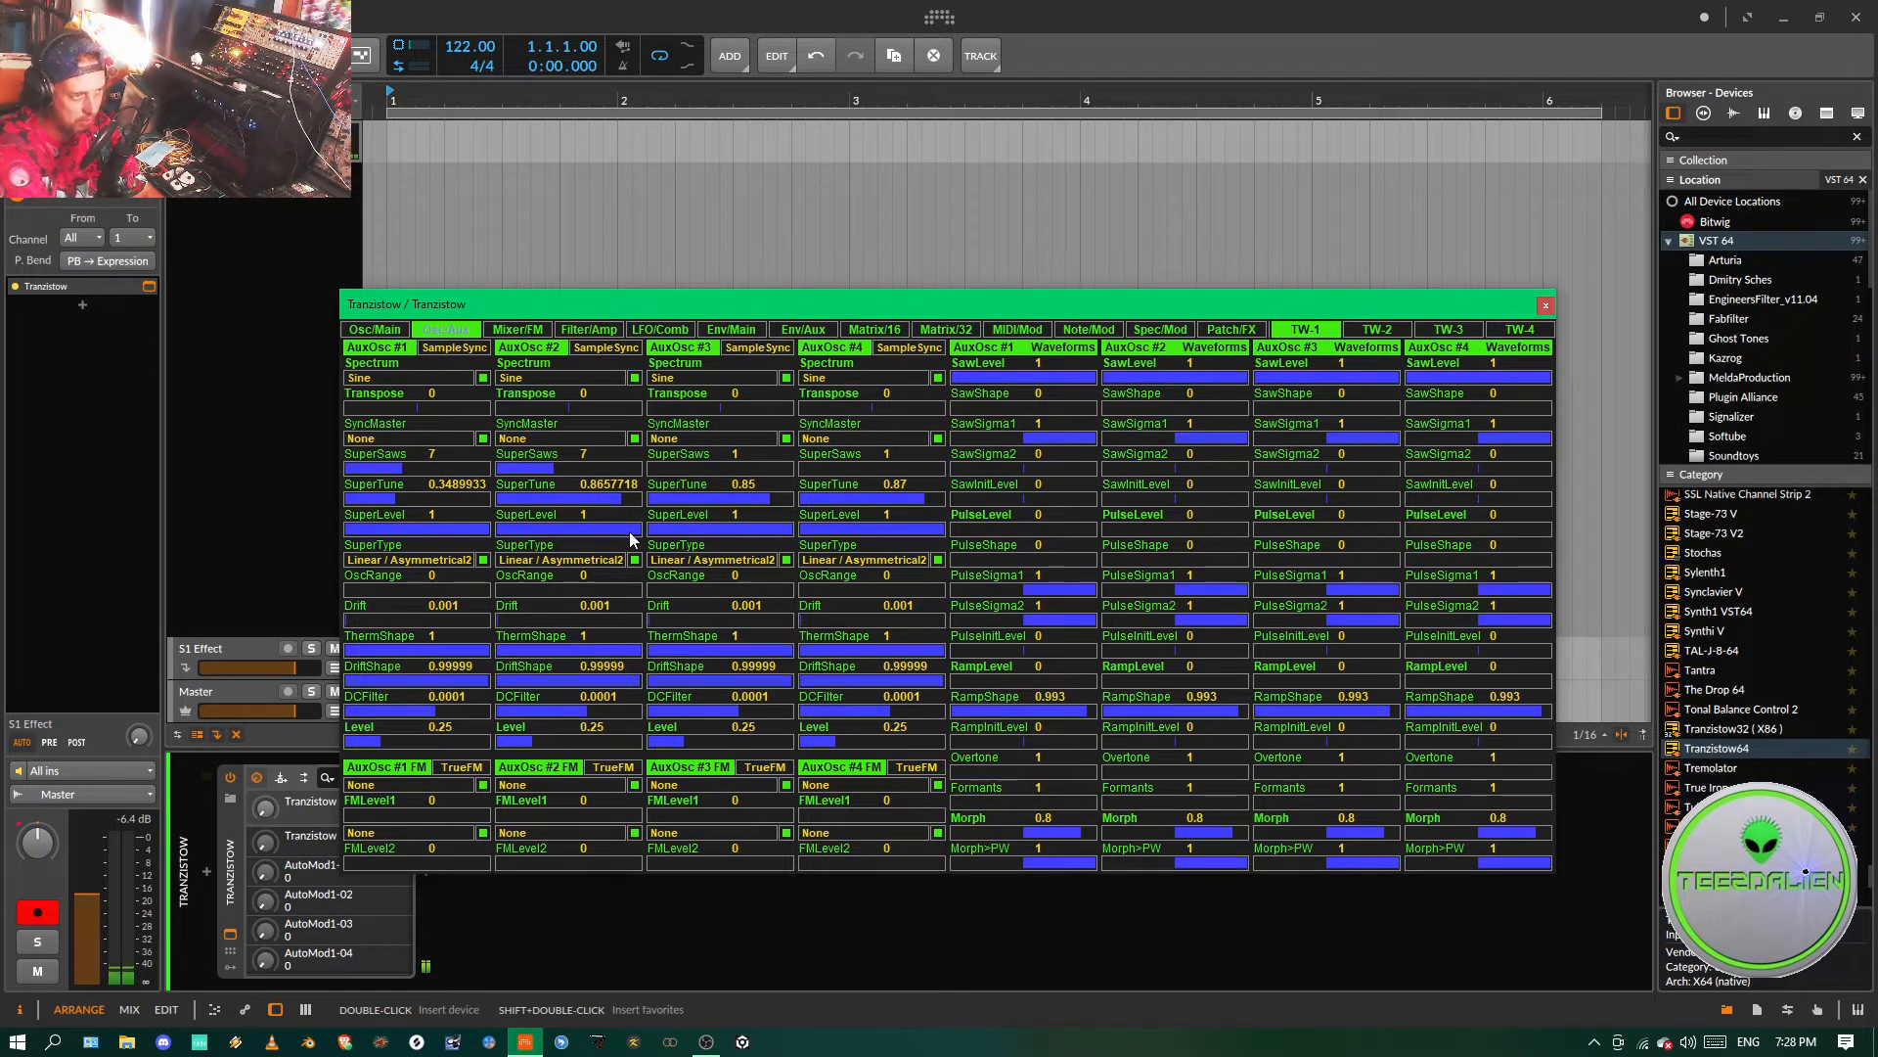
drag(630, 531, 577, 531)
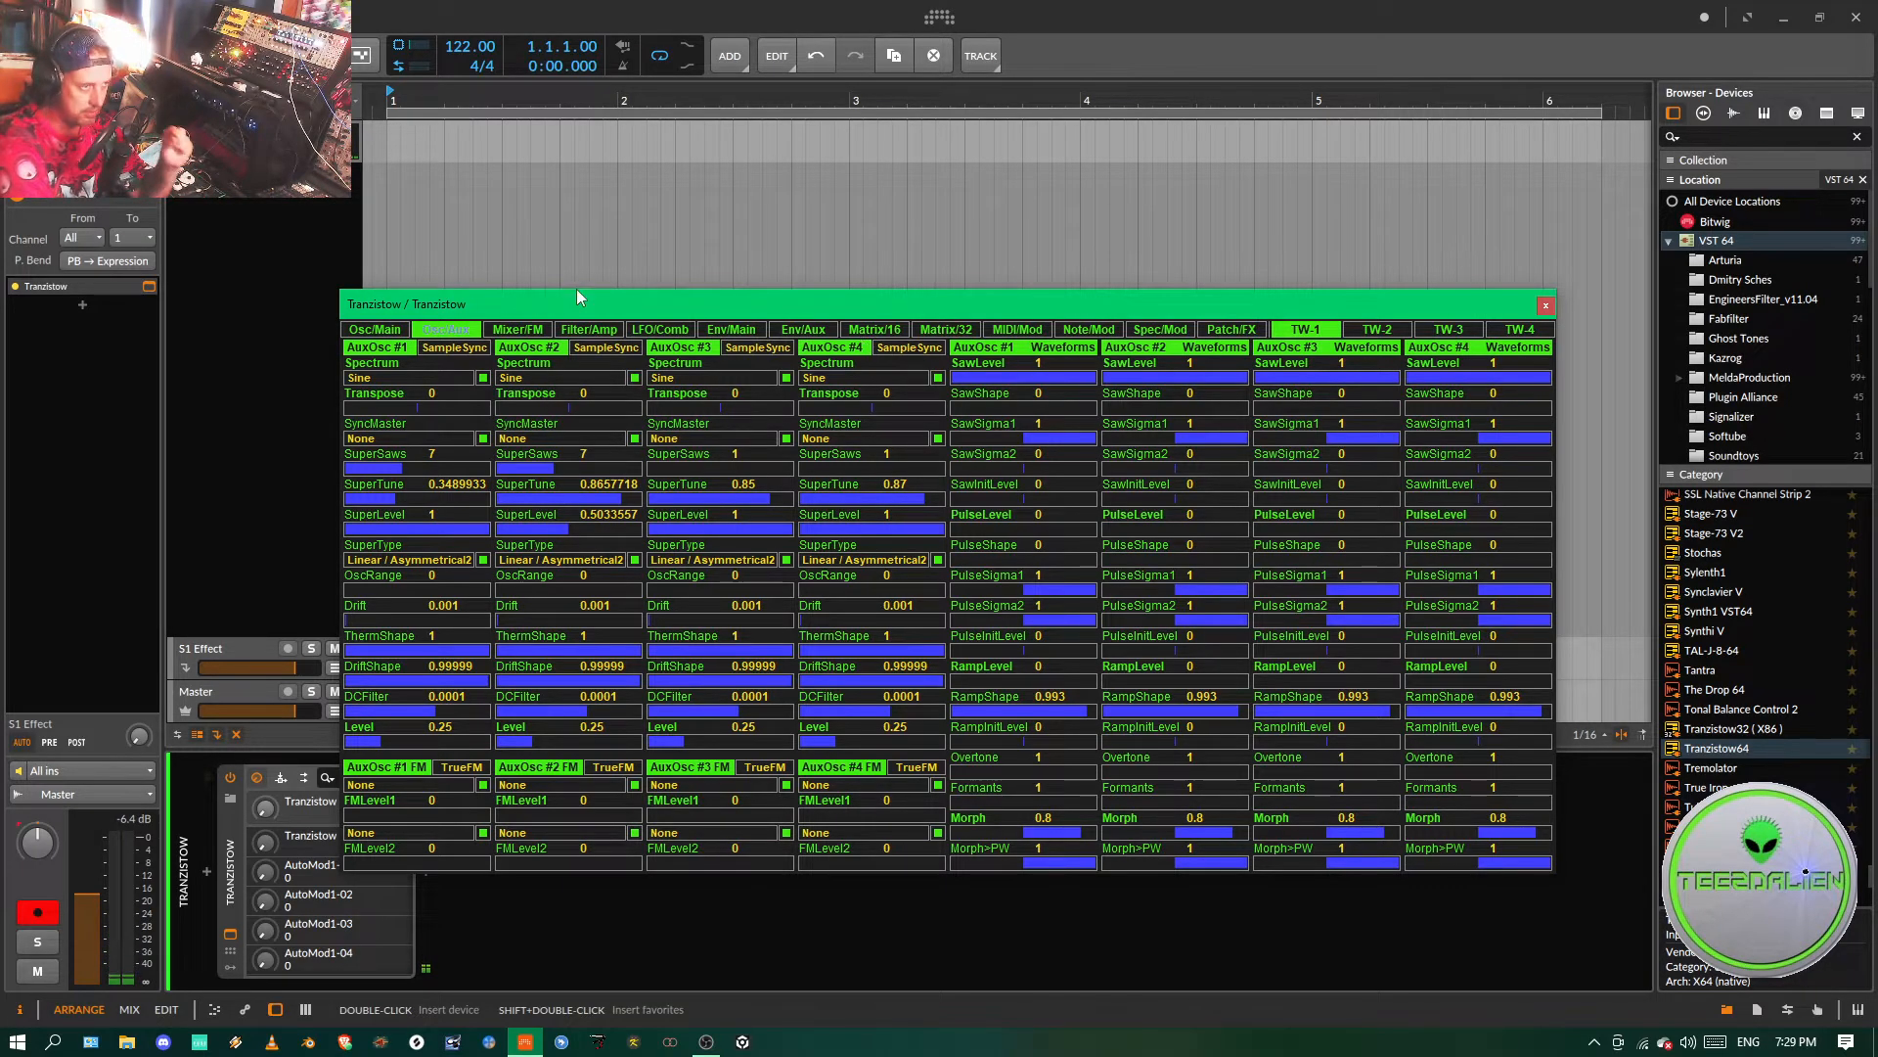
- Enable the FilterA module and set the FilterA1 input of FilterB #1 to 1
click(584, 330)
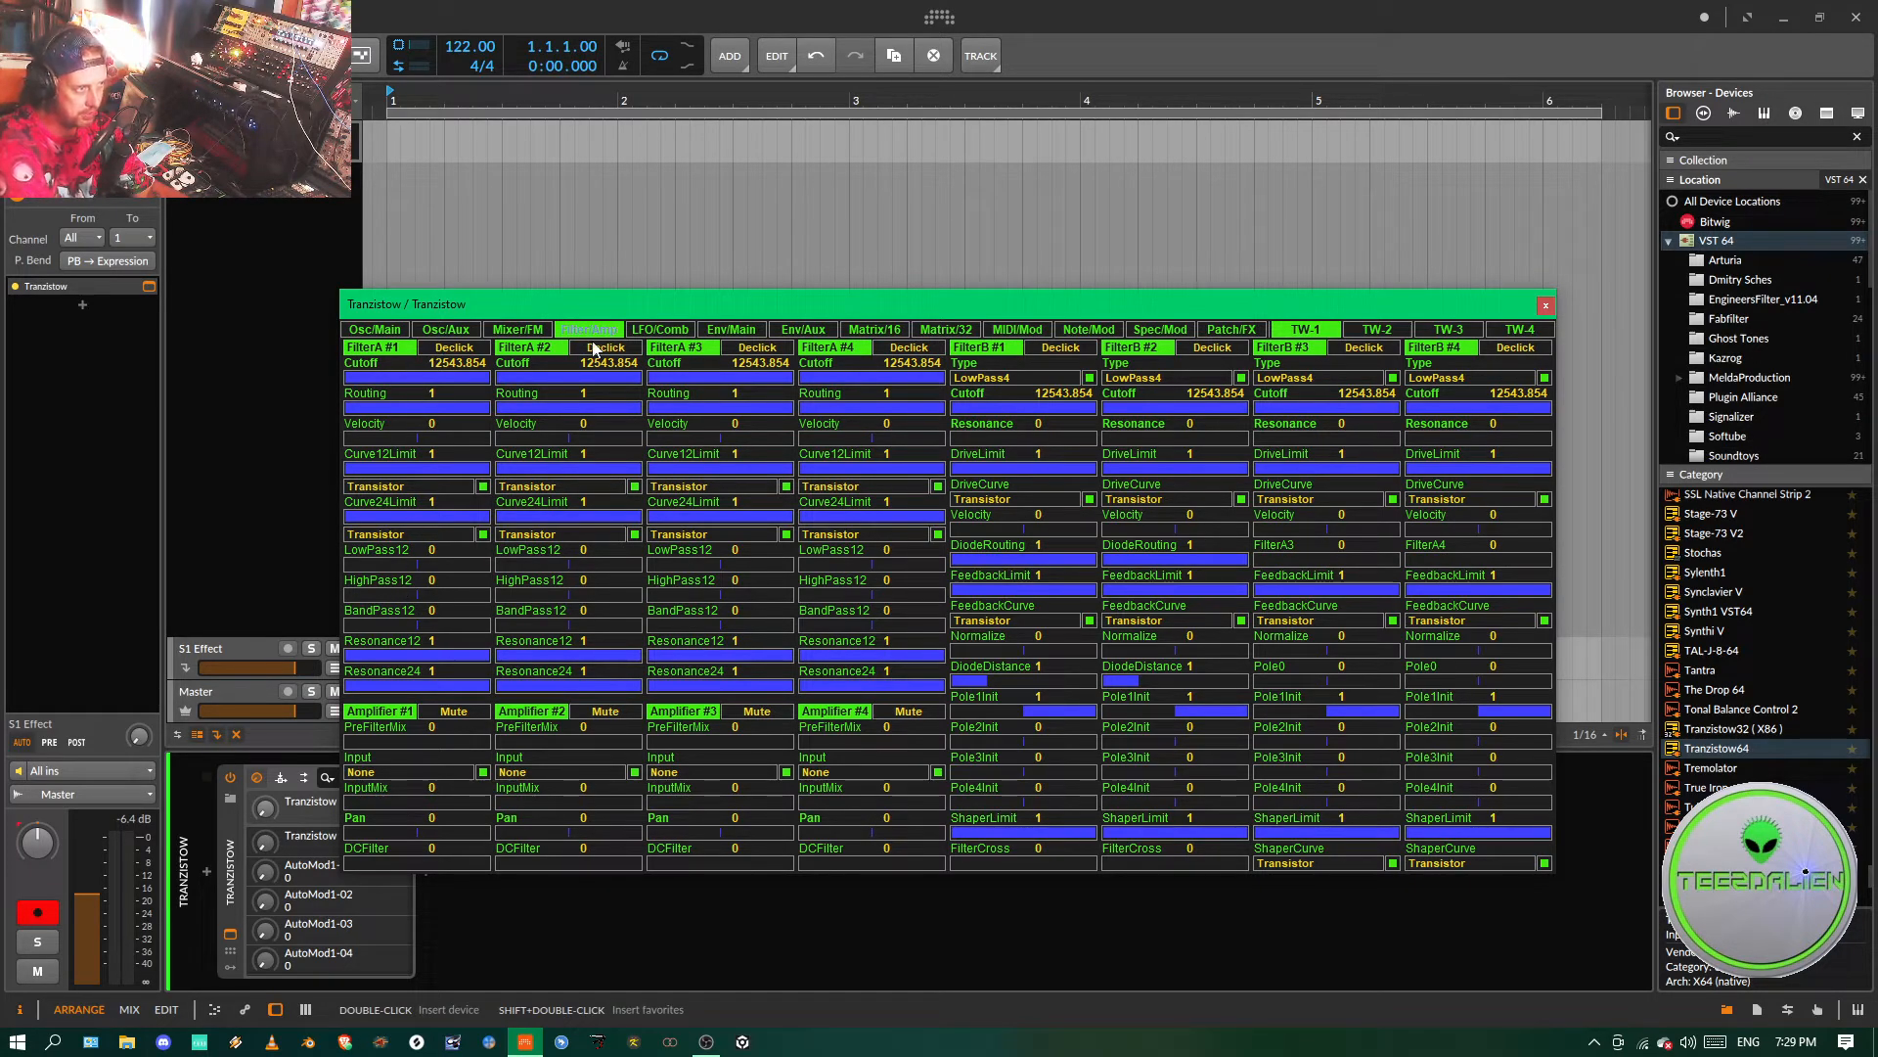
click(449, 331)
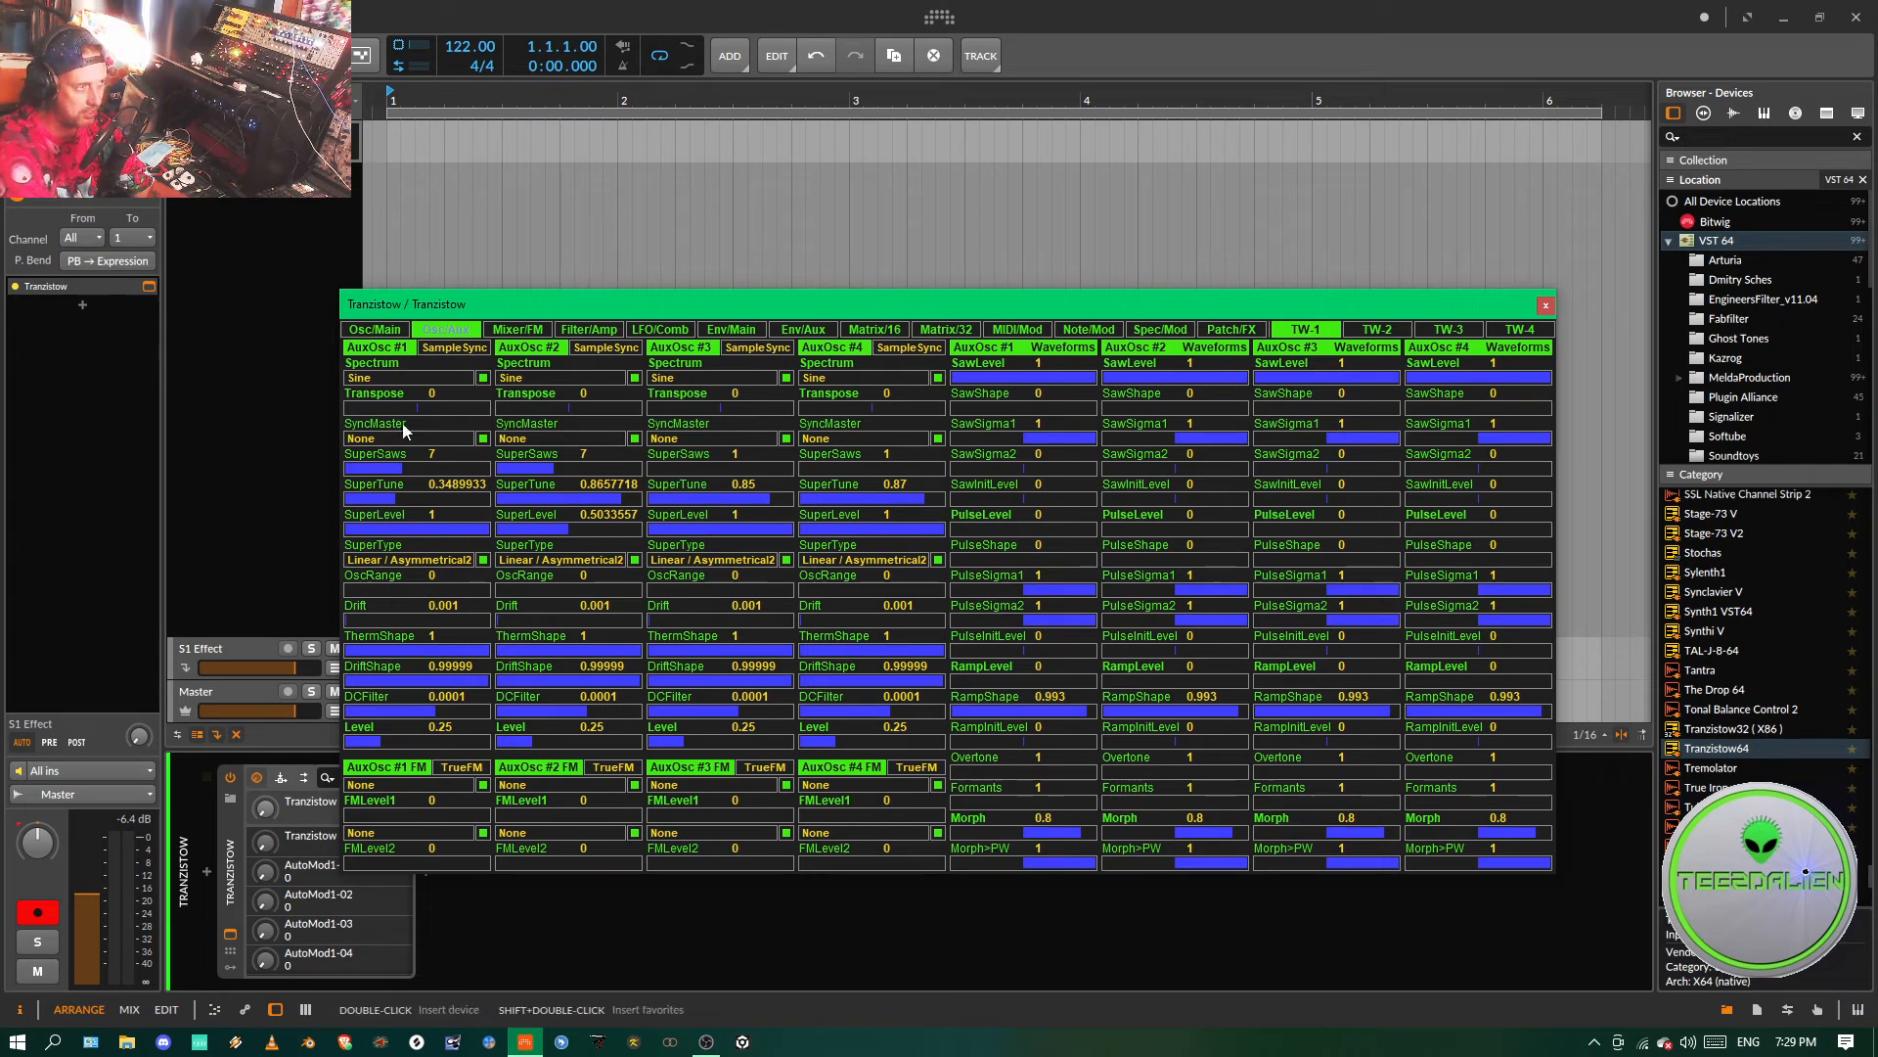
click(391, 330)
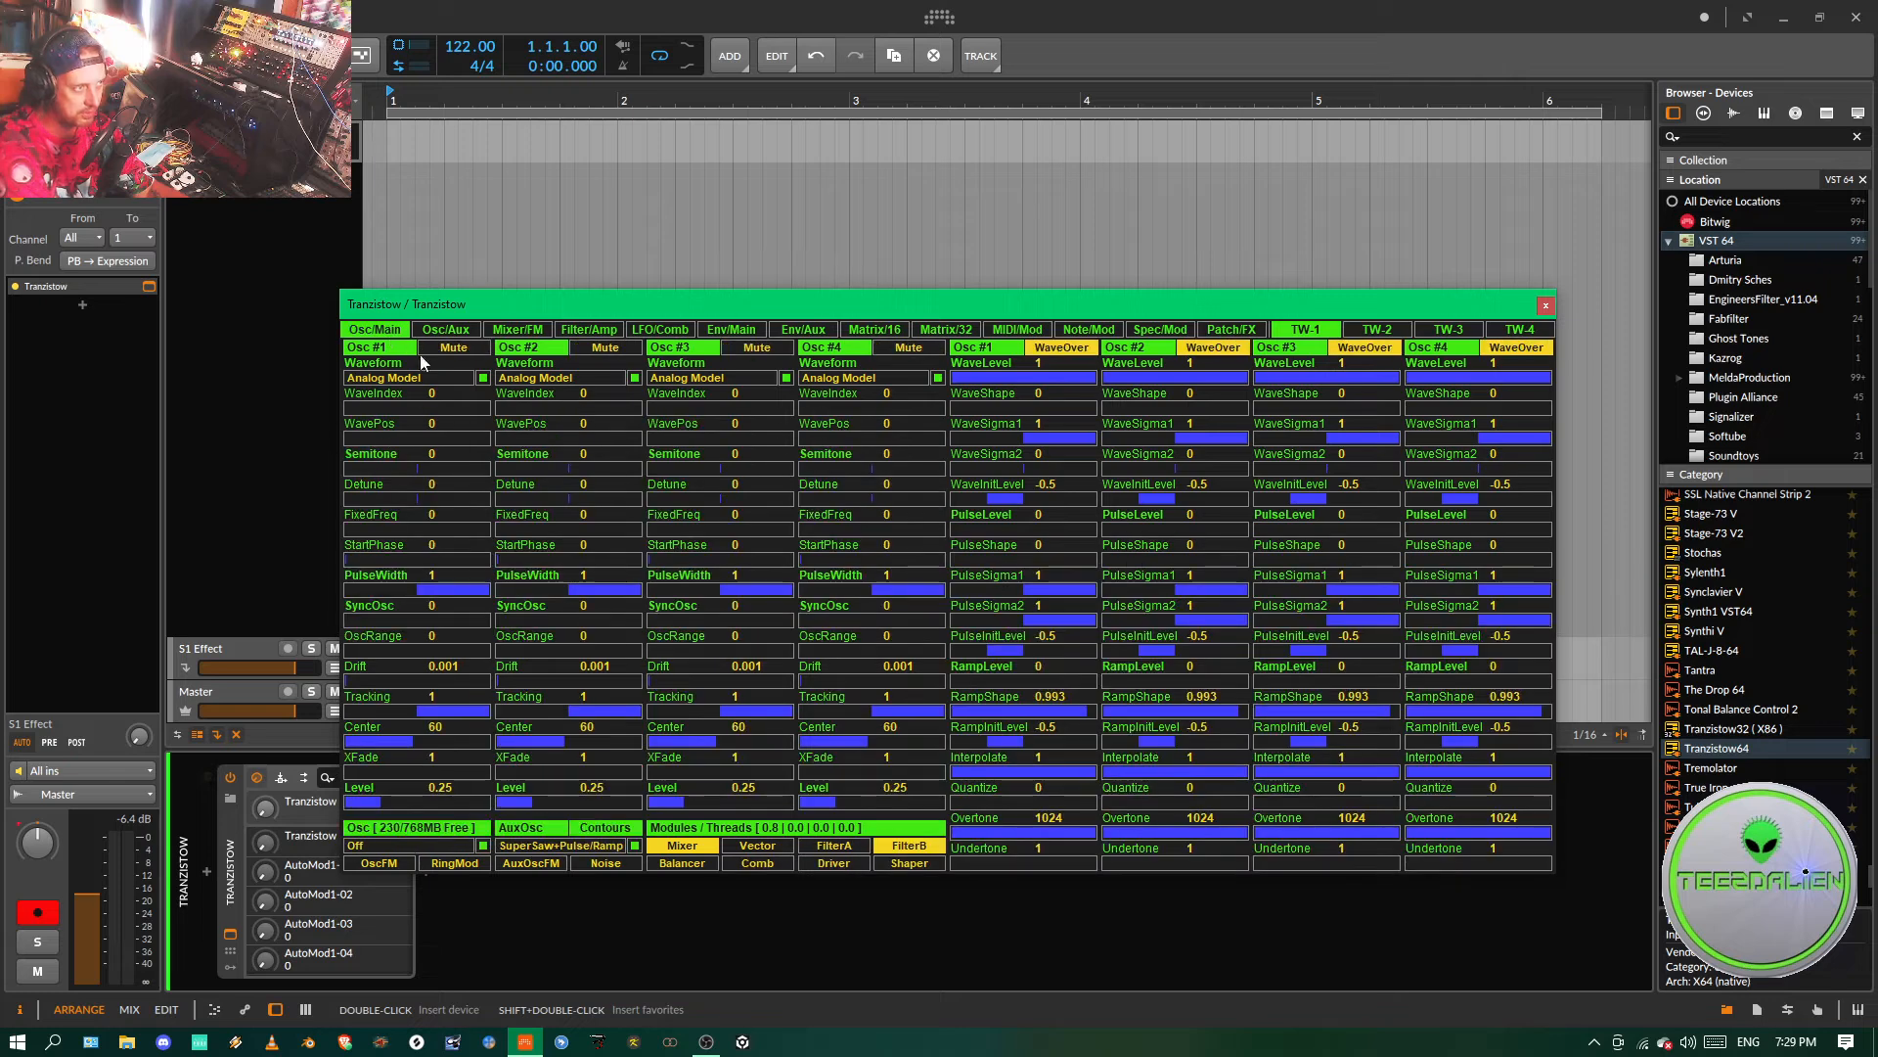
click(828, 847)
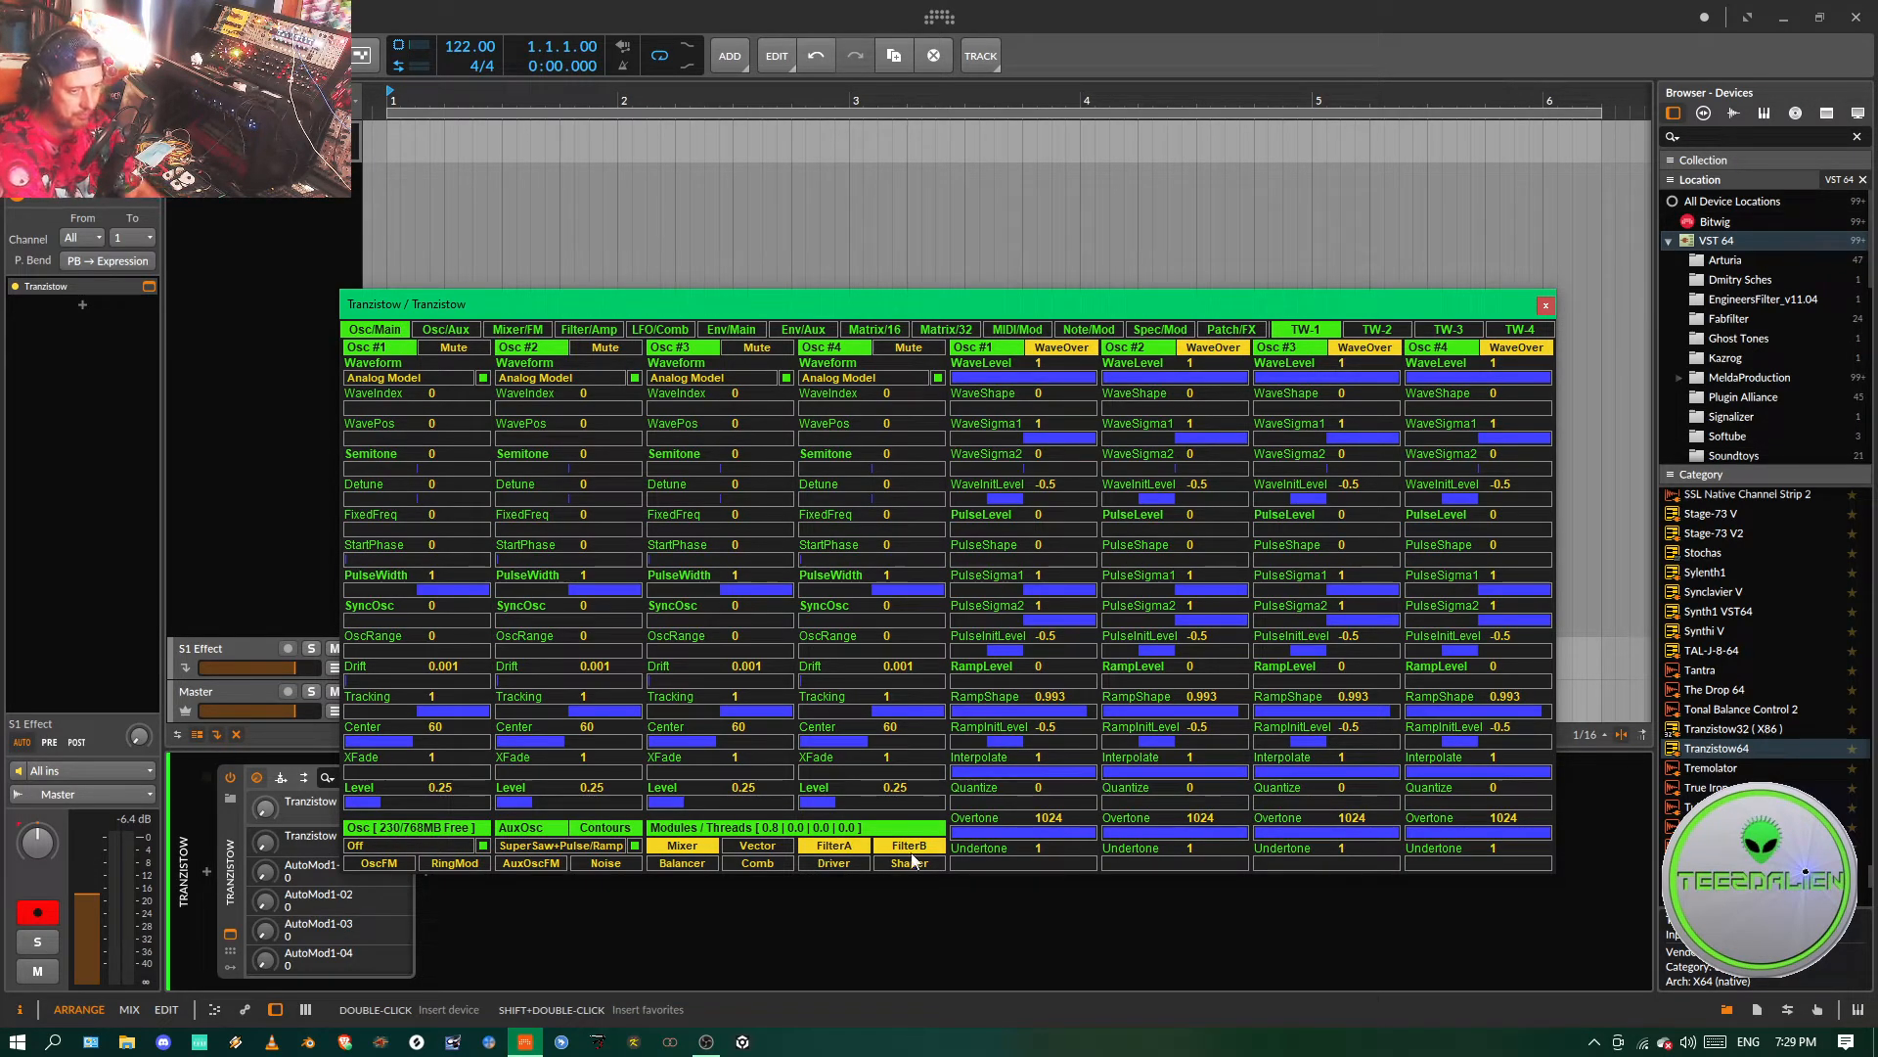
click(580, 331)
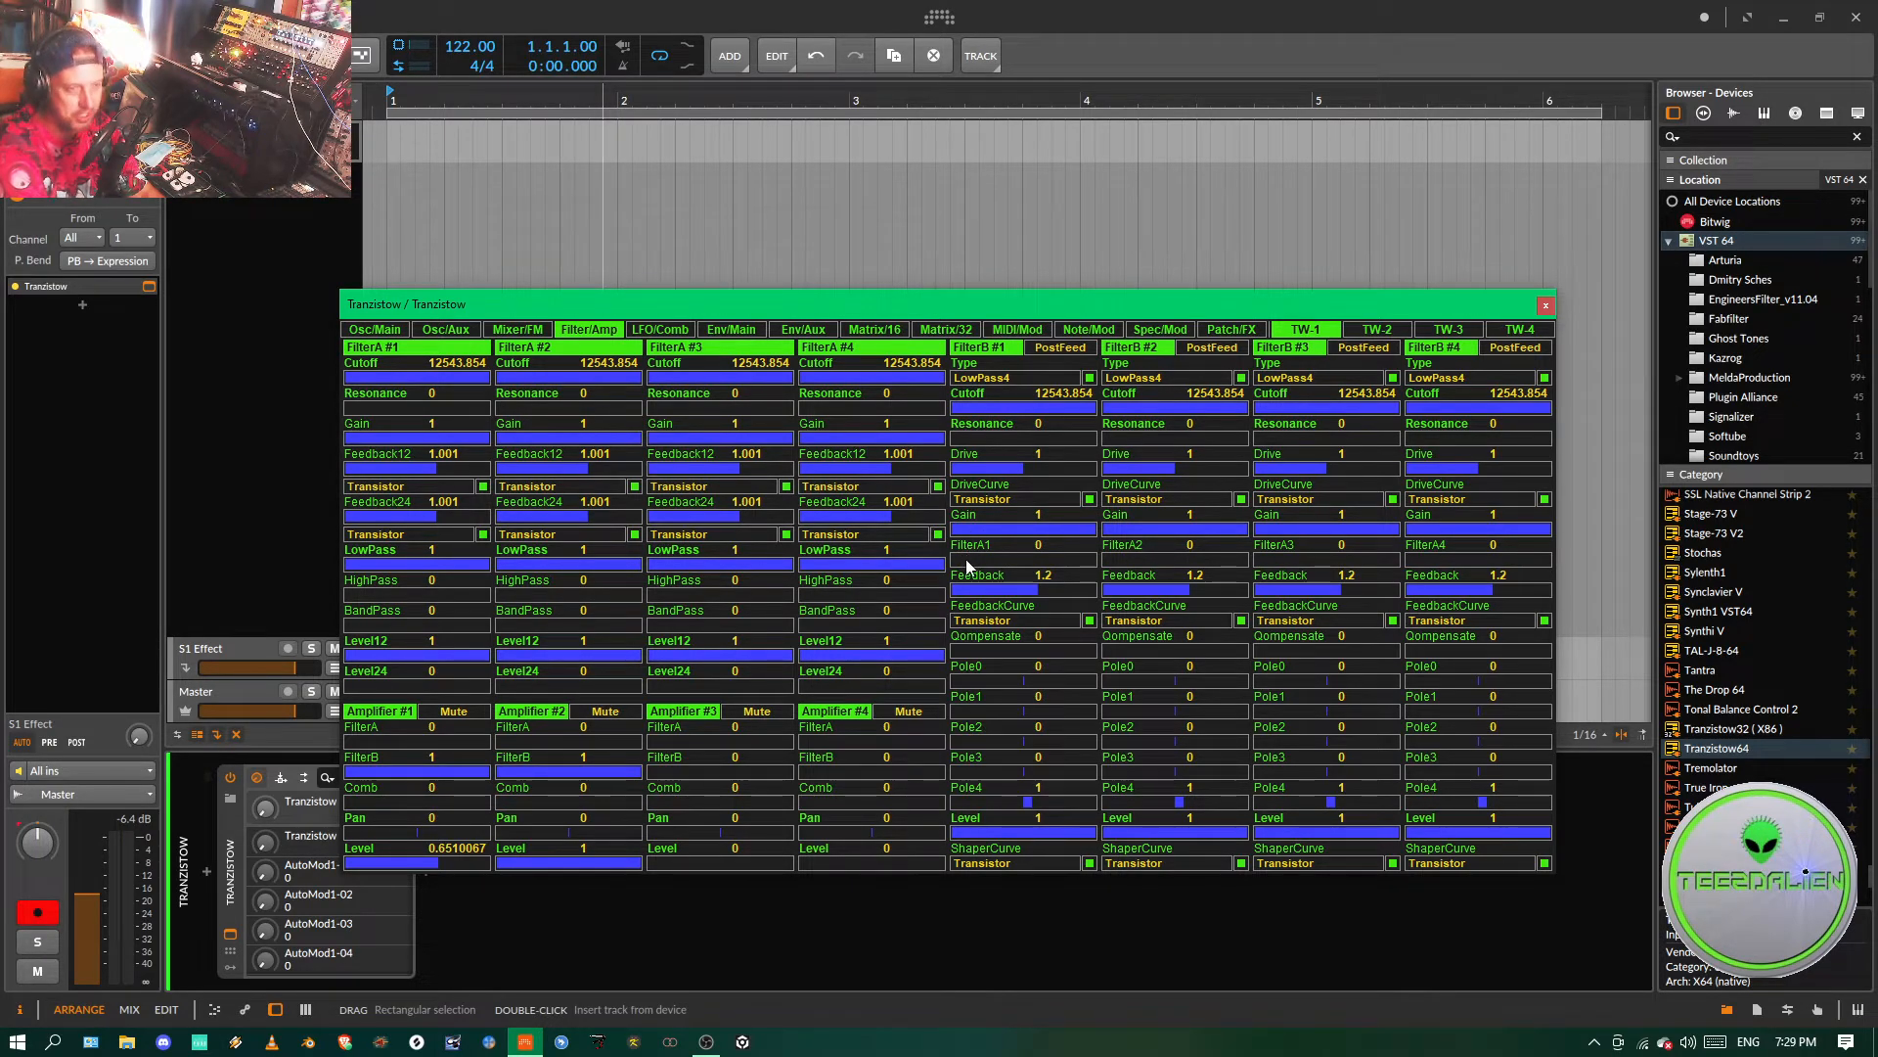
drag(966, 559, 1117, 568)
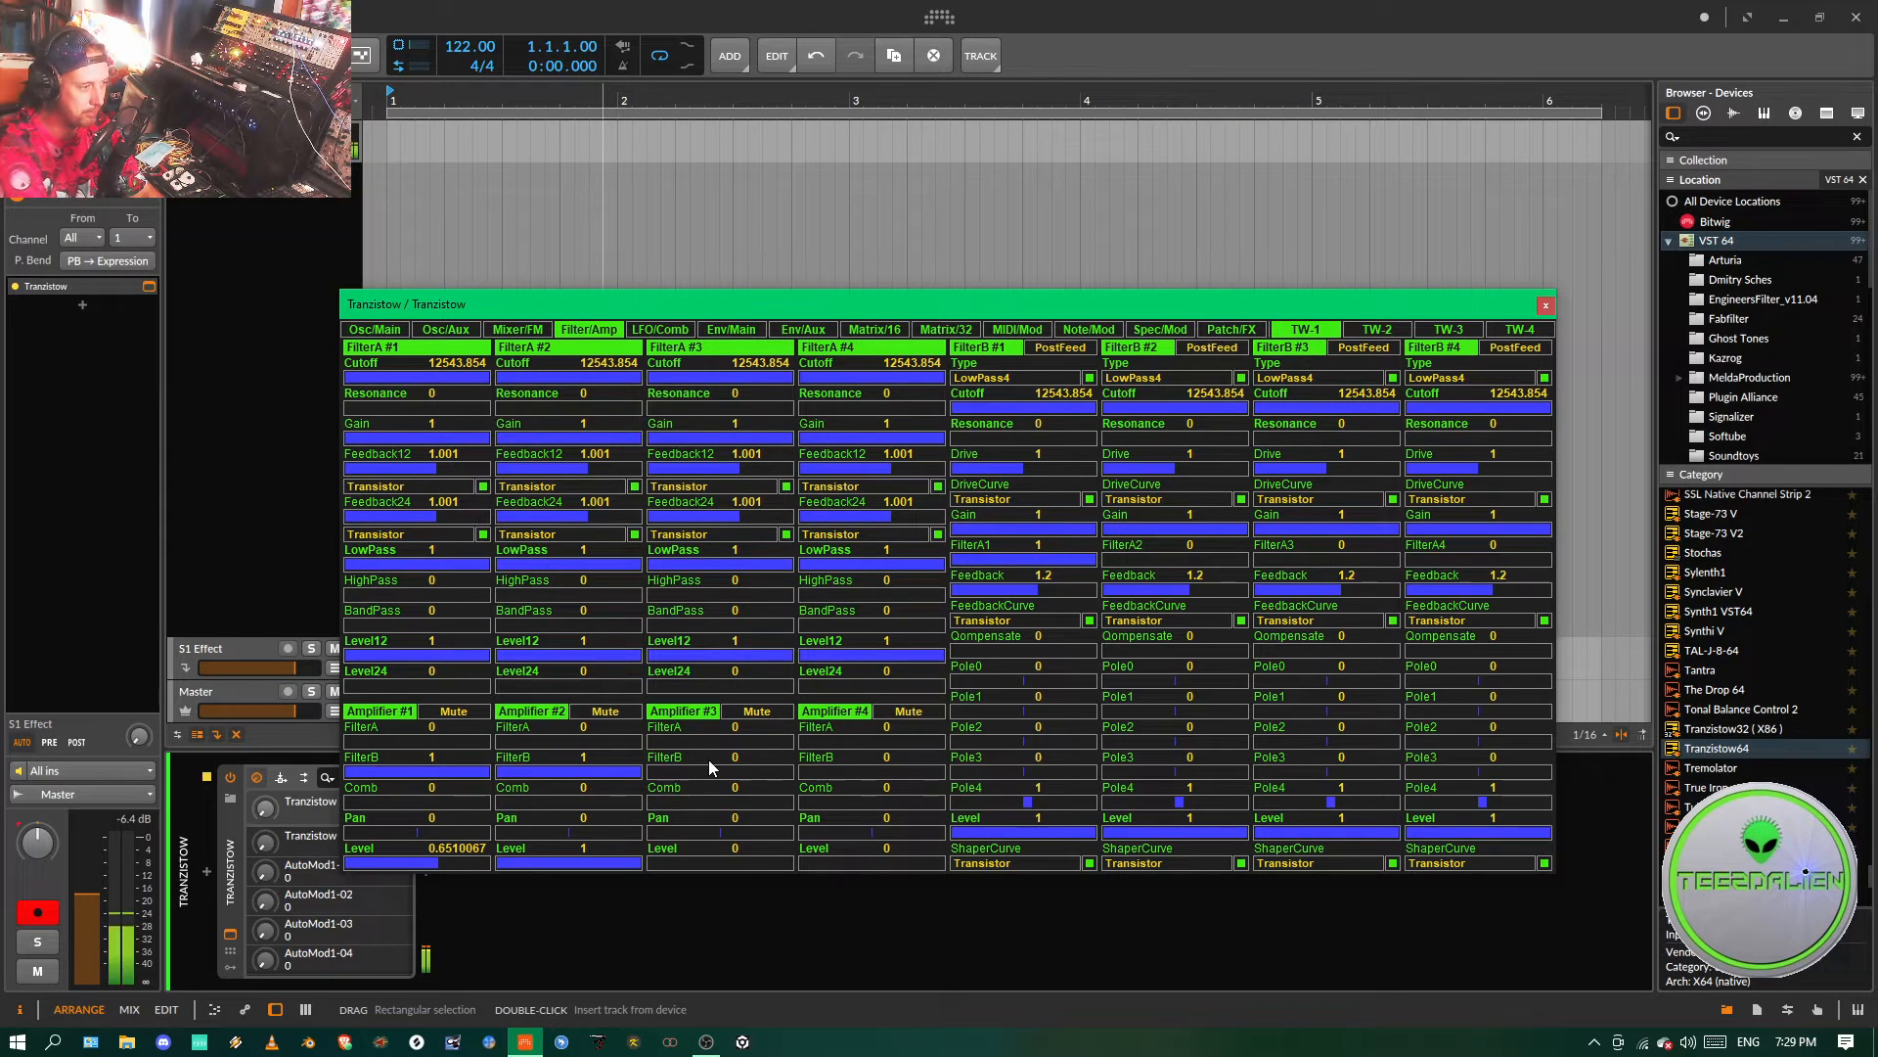
- Make FilterA #1 a band-pass with LowPass 0, BandPass 1, Level24 1 and Cutoff at about 1484.5
mouse_move(460, 378)
mouse_down()
mouse_move(384, 374)
mouse_move(455, 376)
mouse_up()
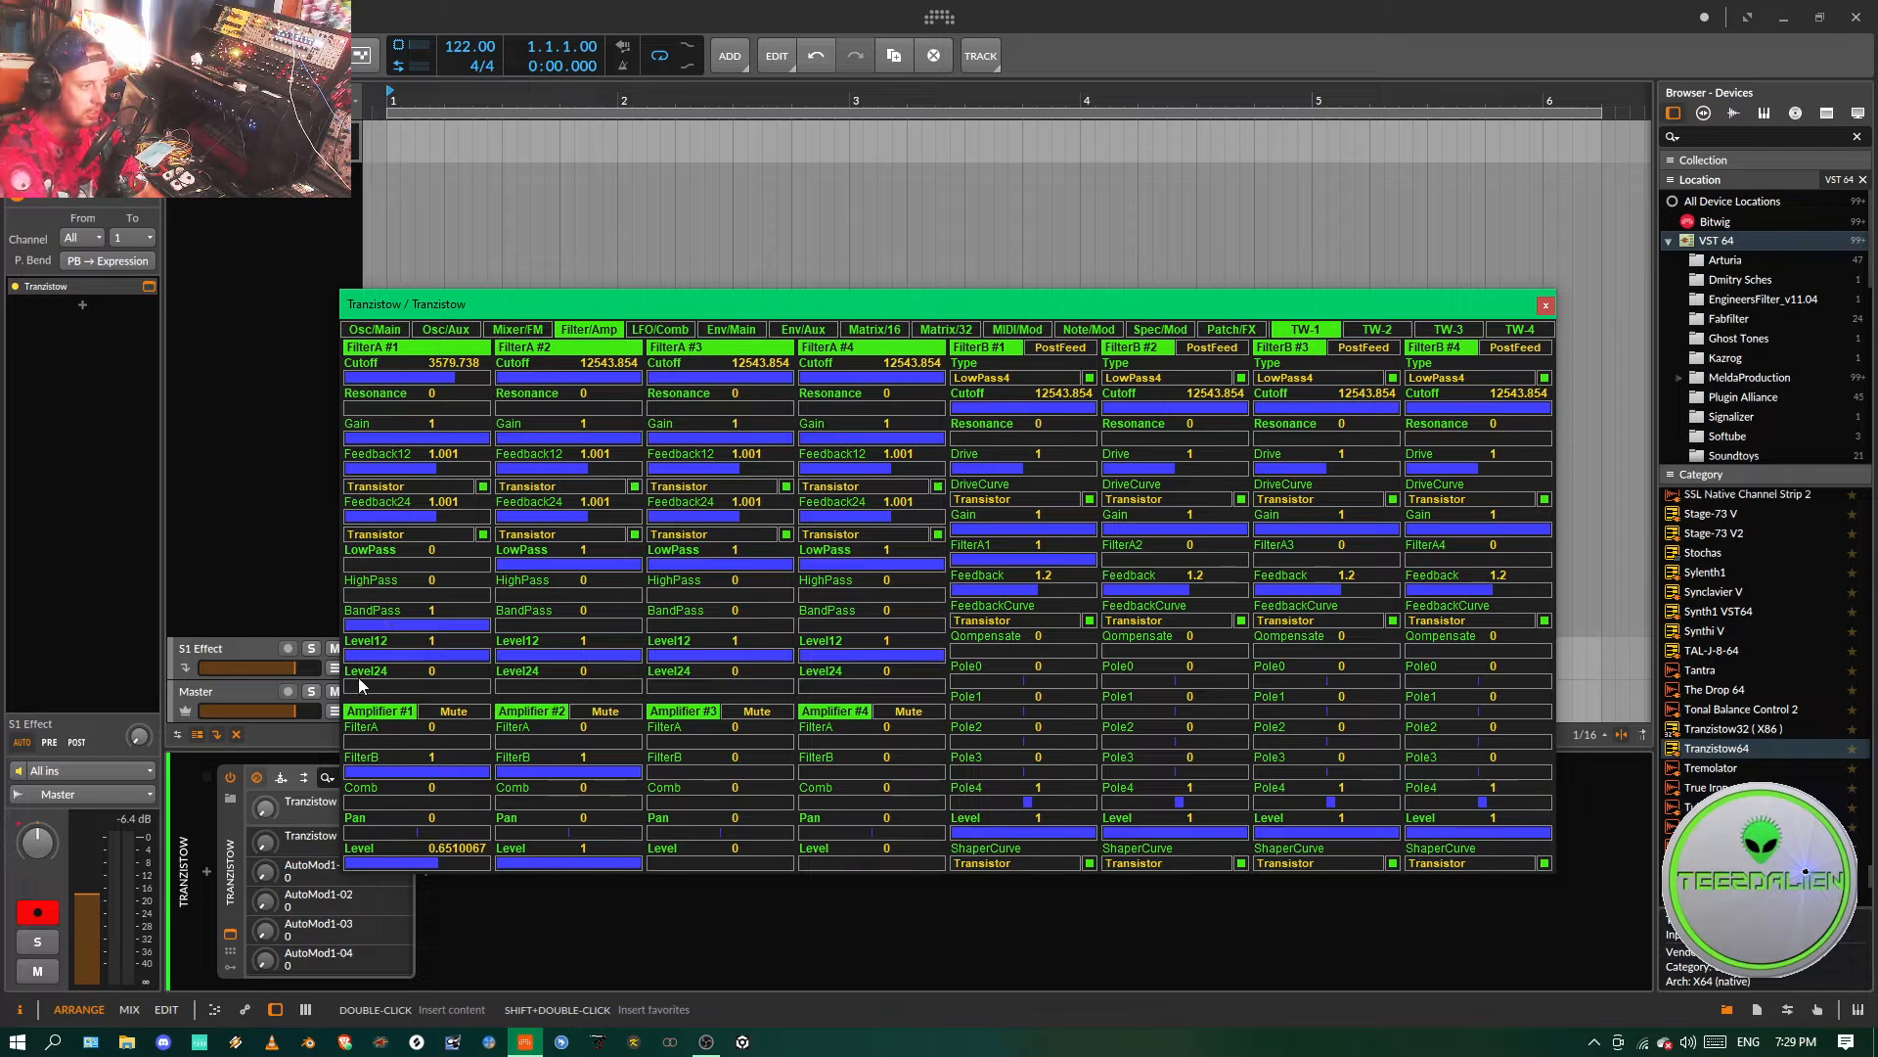
drag(358, 683, 502, 683)
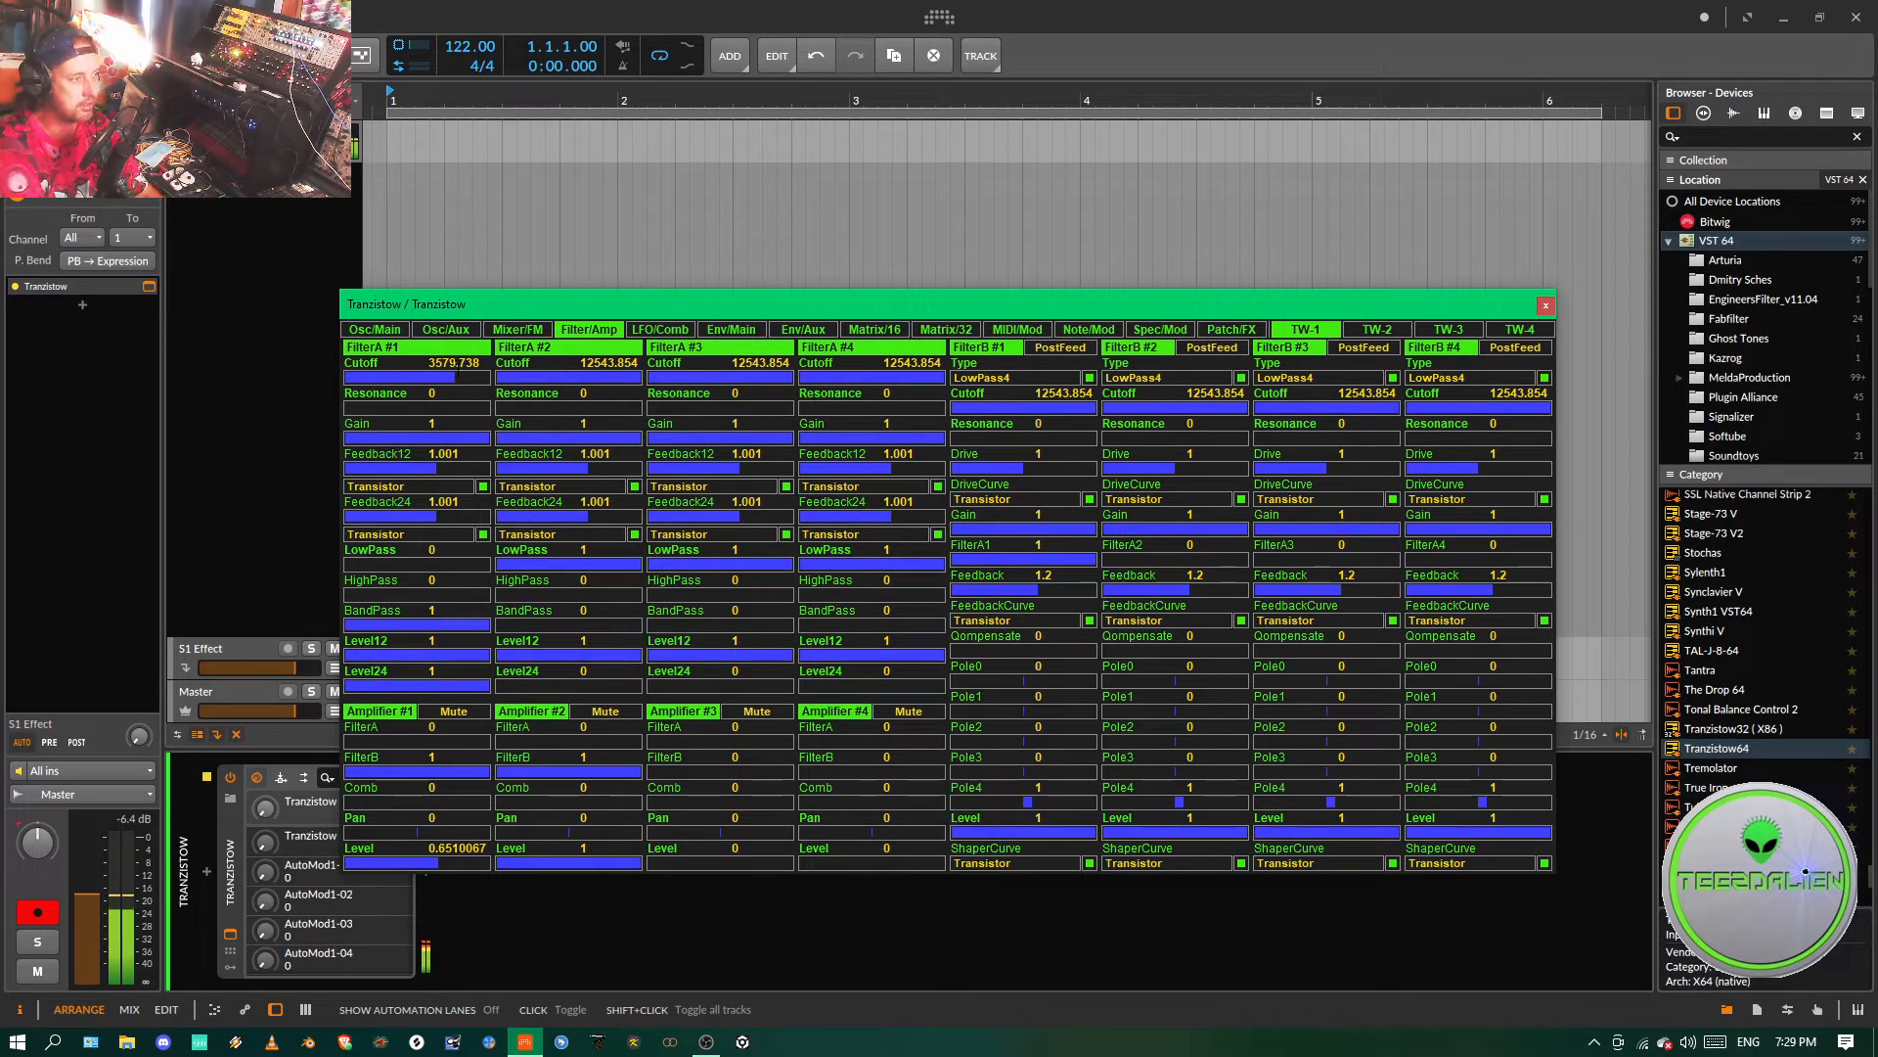
click(417, 375)
mouse_move(417, 375)
mouse_down()
mouse_move(350, 374)
mouse_move(490, 377)
mouse_move(343, 377)
mouse_move(455, 378)
mouse_move(407, 373)
mouse_up()
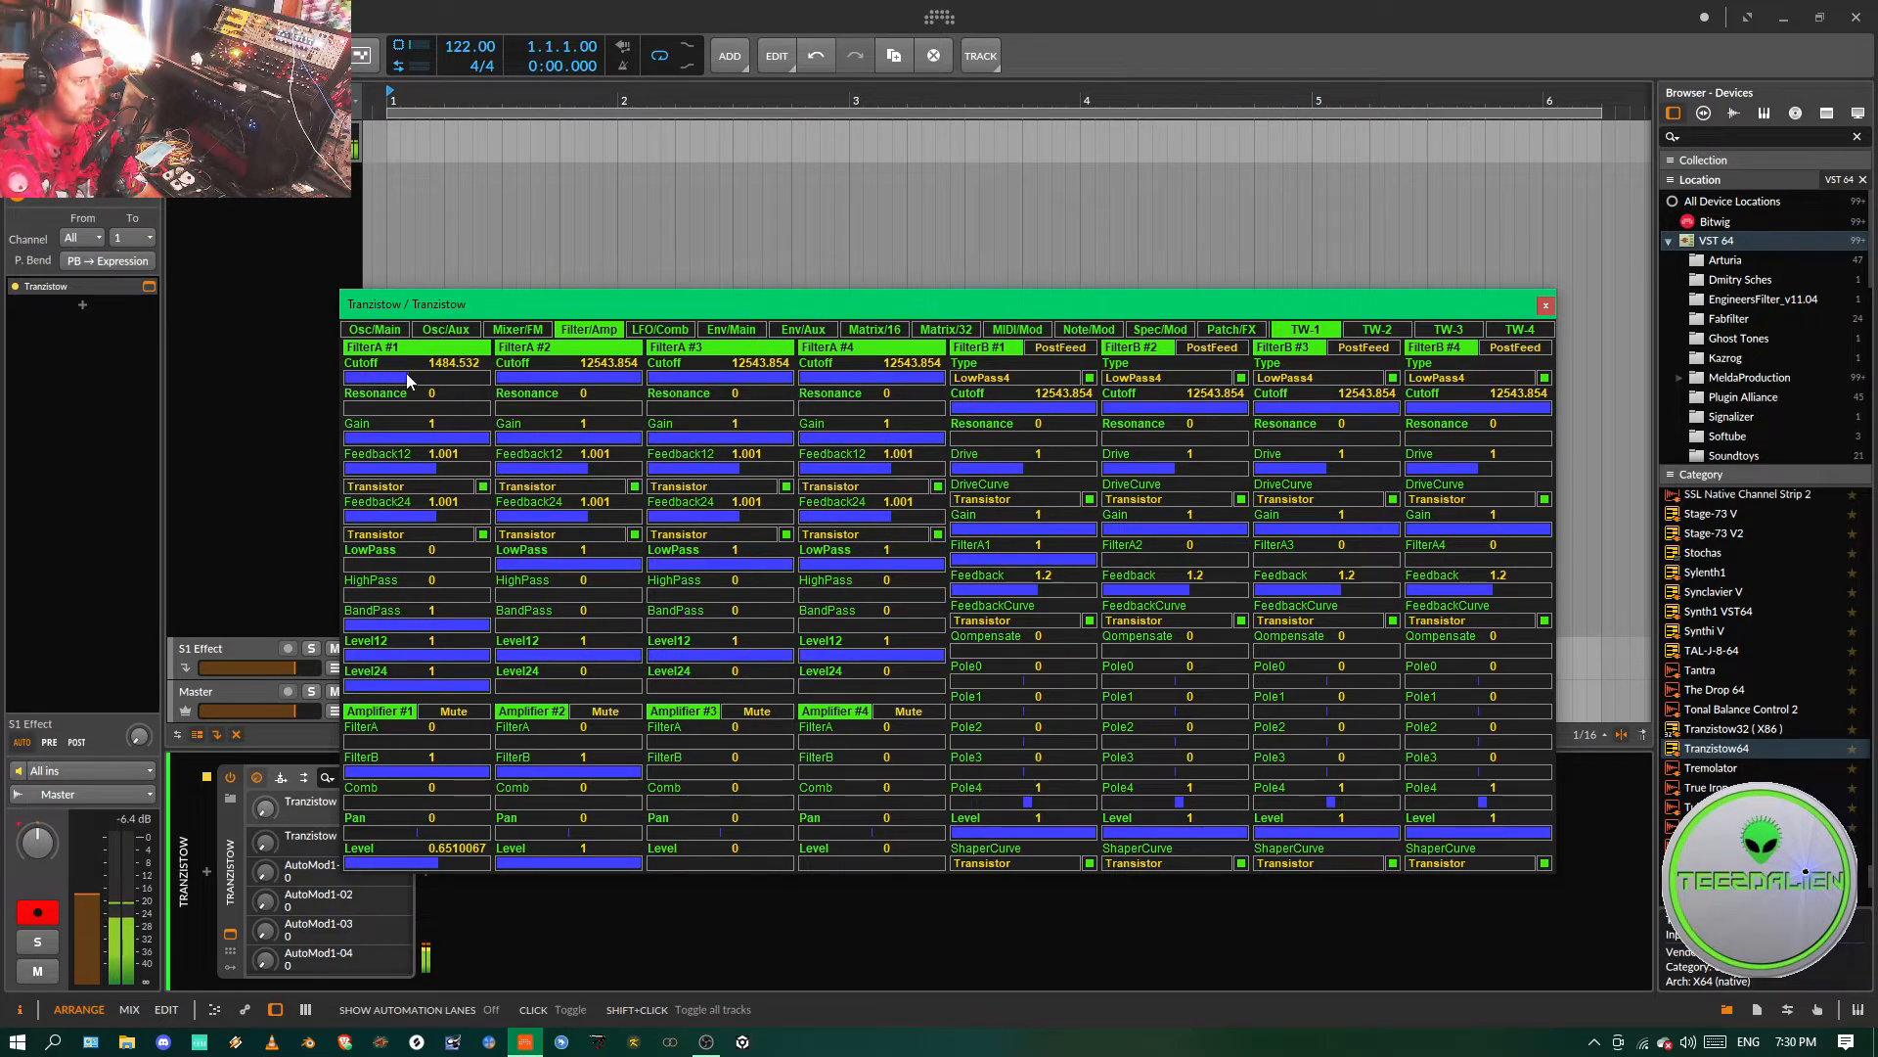
- Set FilterA #1's Feedback12 curve to Linear, Feedback12 to about 1.03 and Cutoff to about 498
click(394, 486)
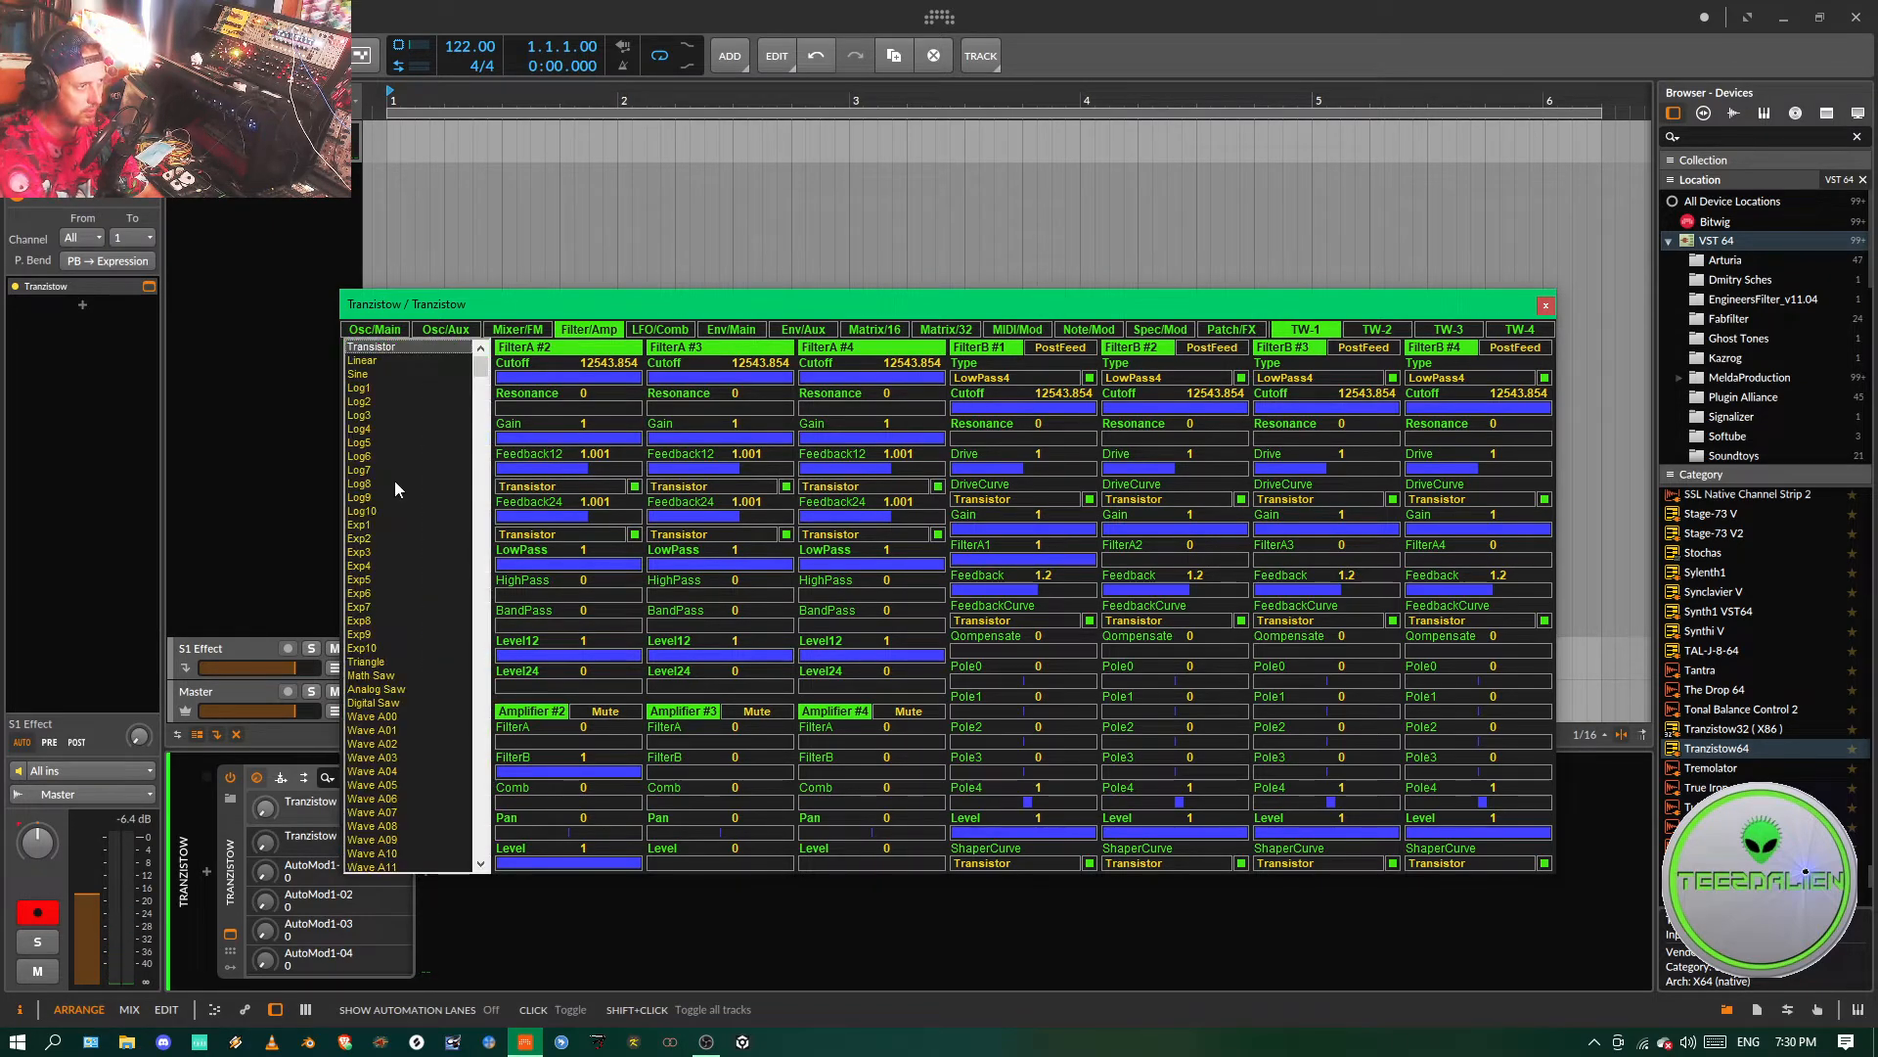
click(367, 359)
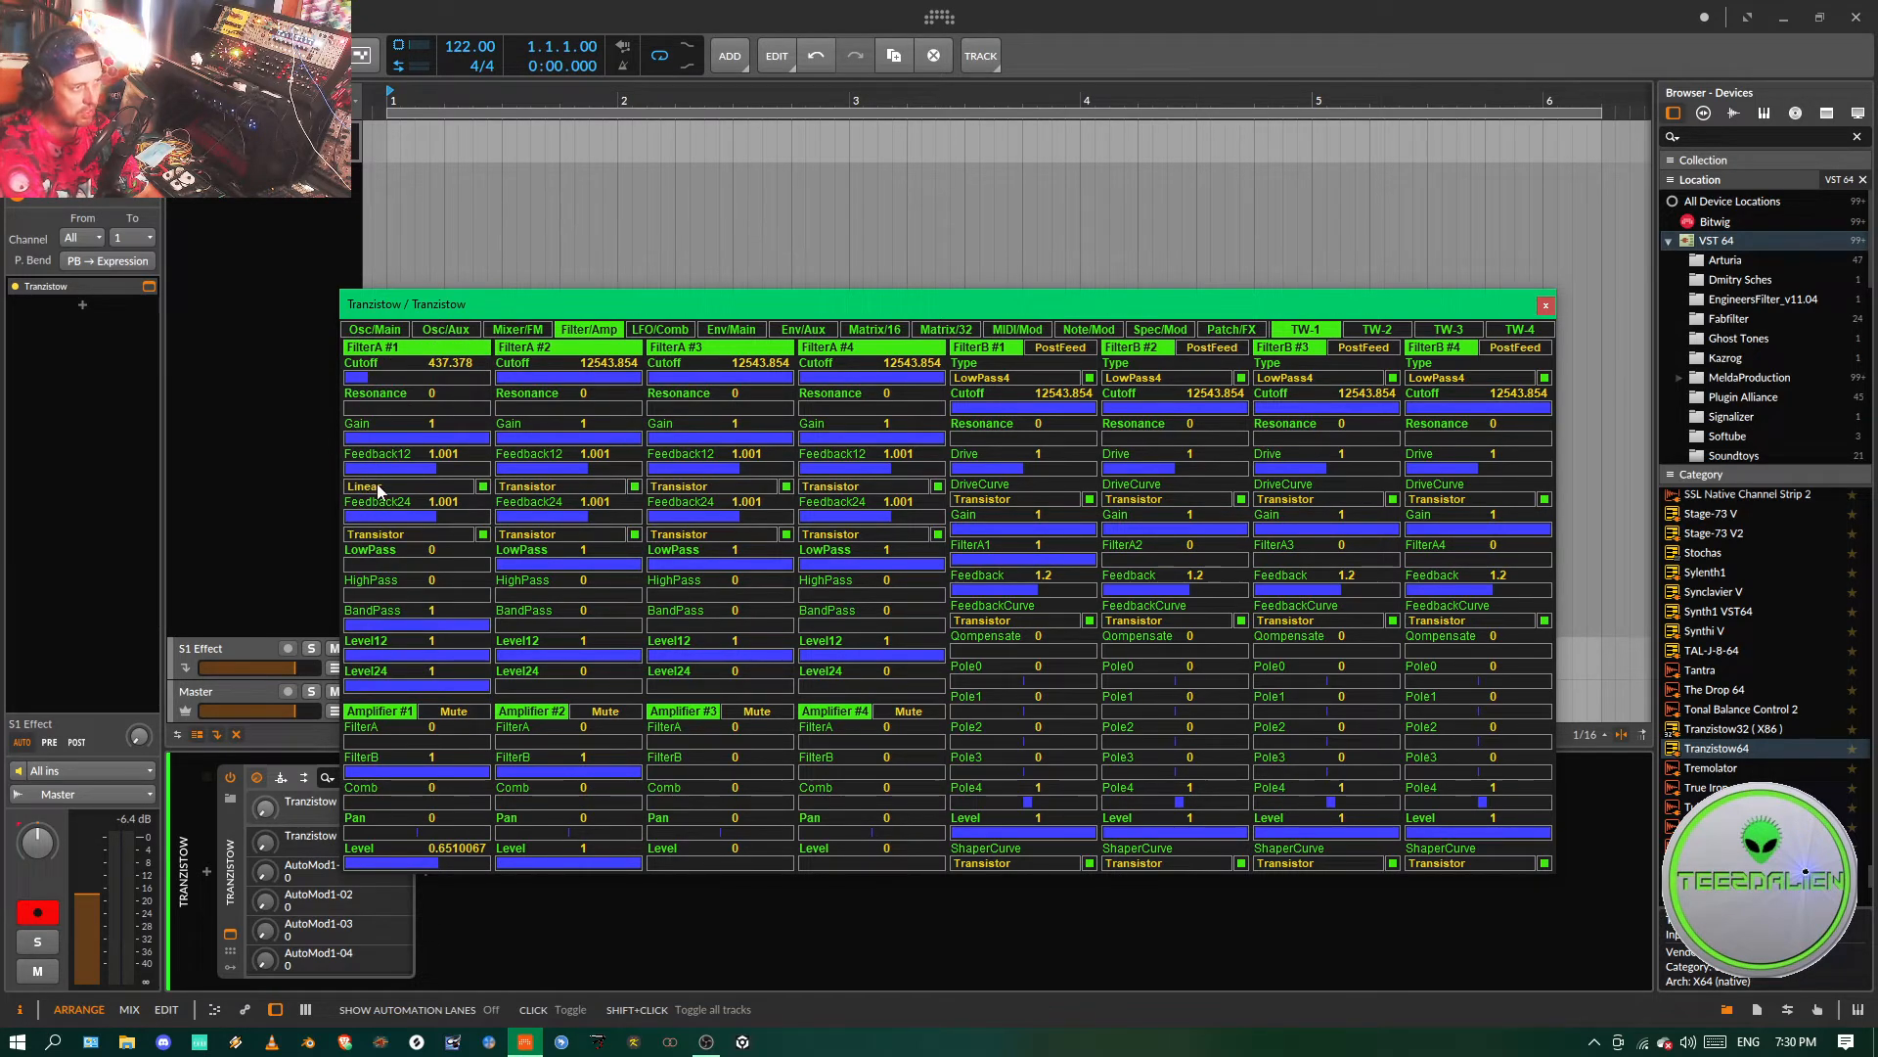
mouse_move(435, 468)
mouse_down()
mouse_move(470, 467)
mouse_move(454, 467)
mouse_up()
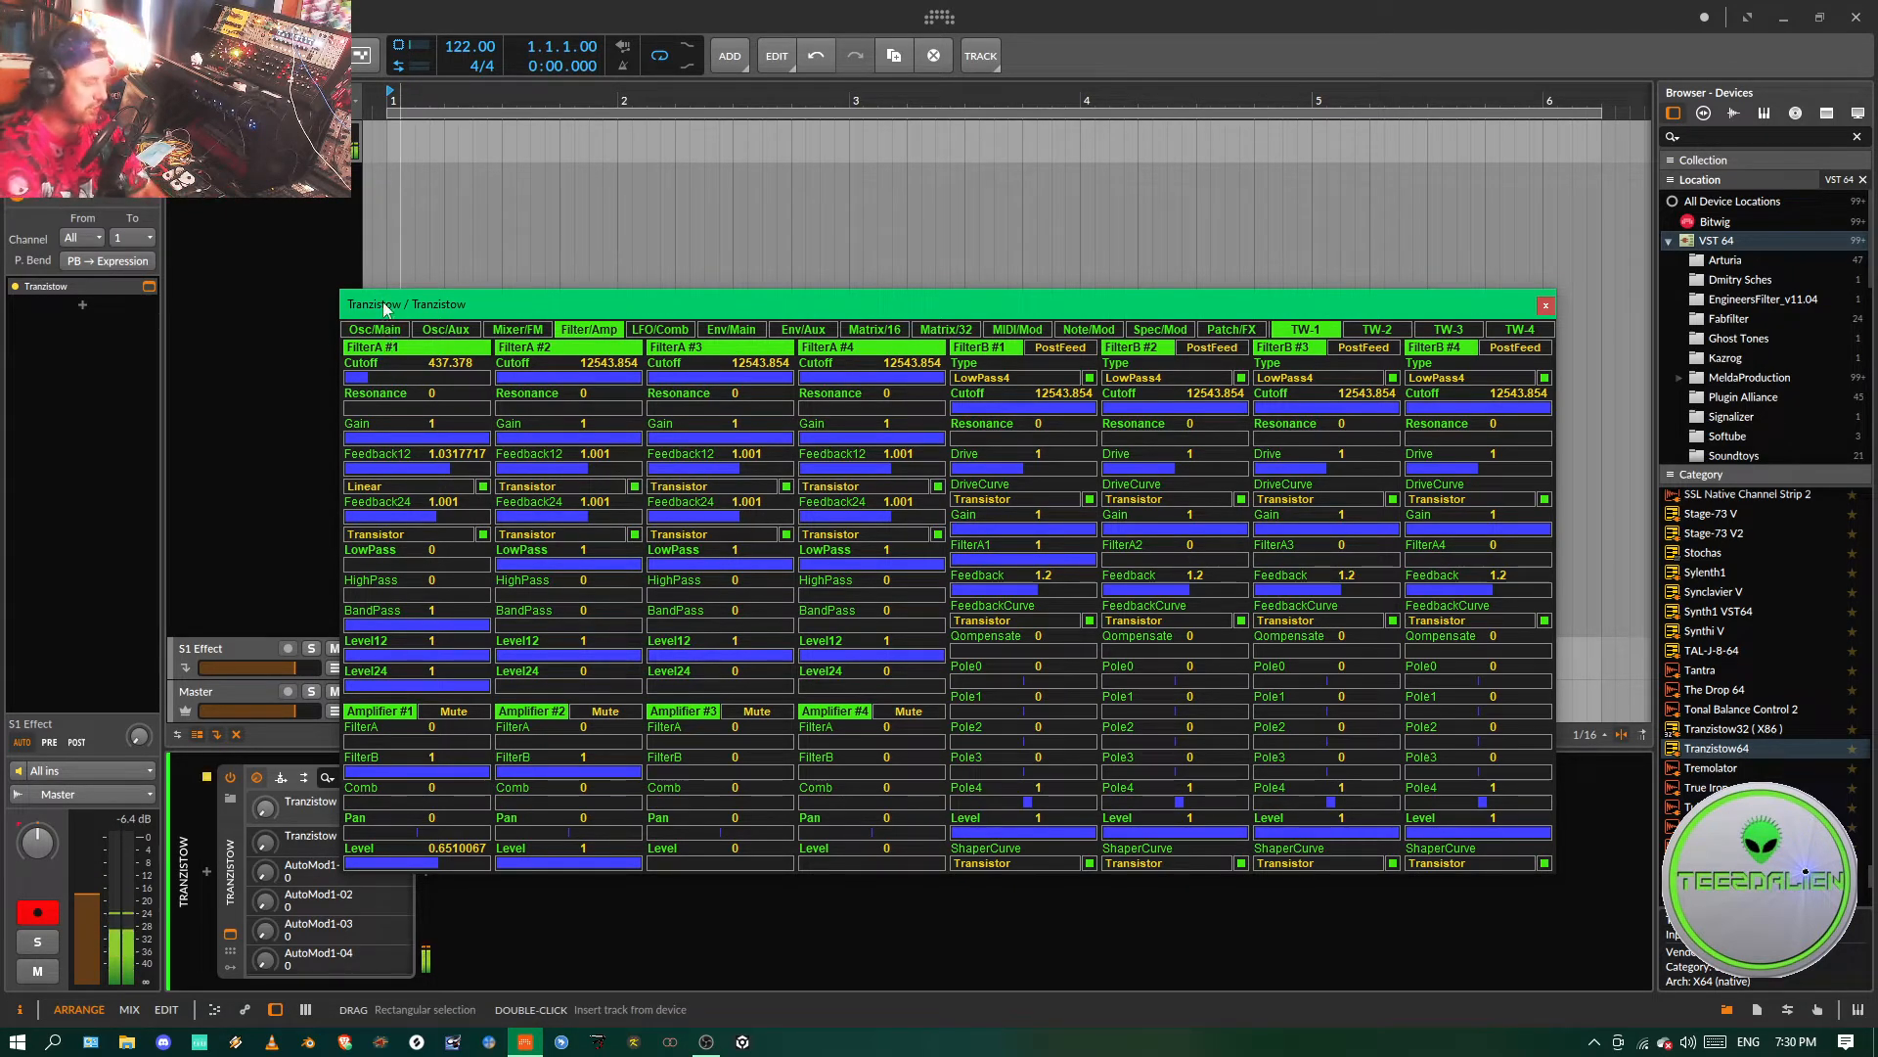
mouse_move(377, 373)
mouse_down()
mouse_move(436, 374)
mouse_move(372, 390)
mouse_up()
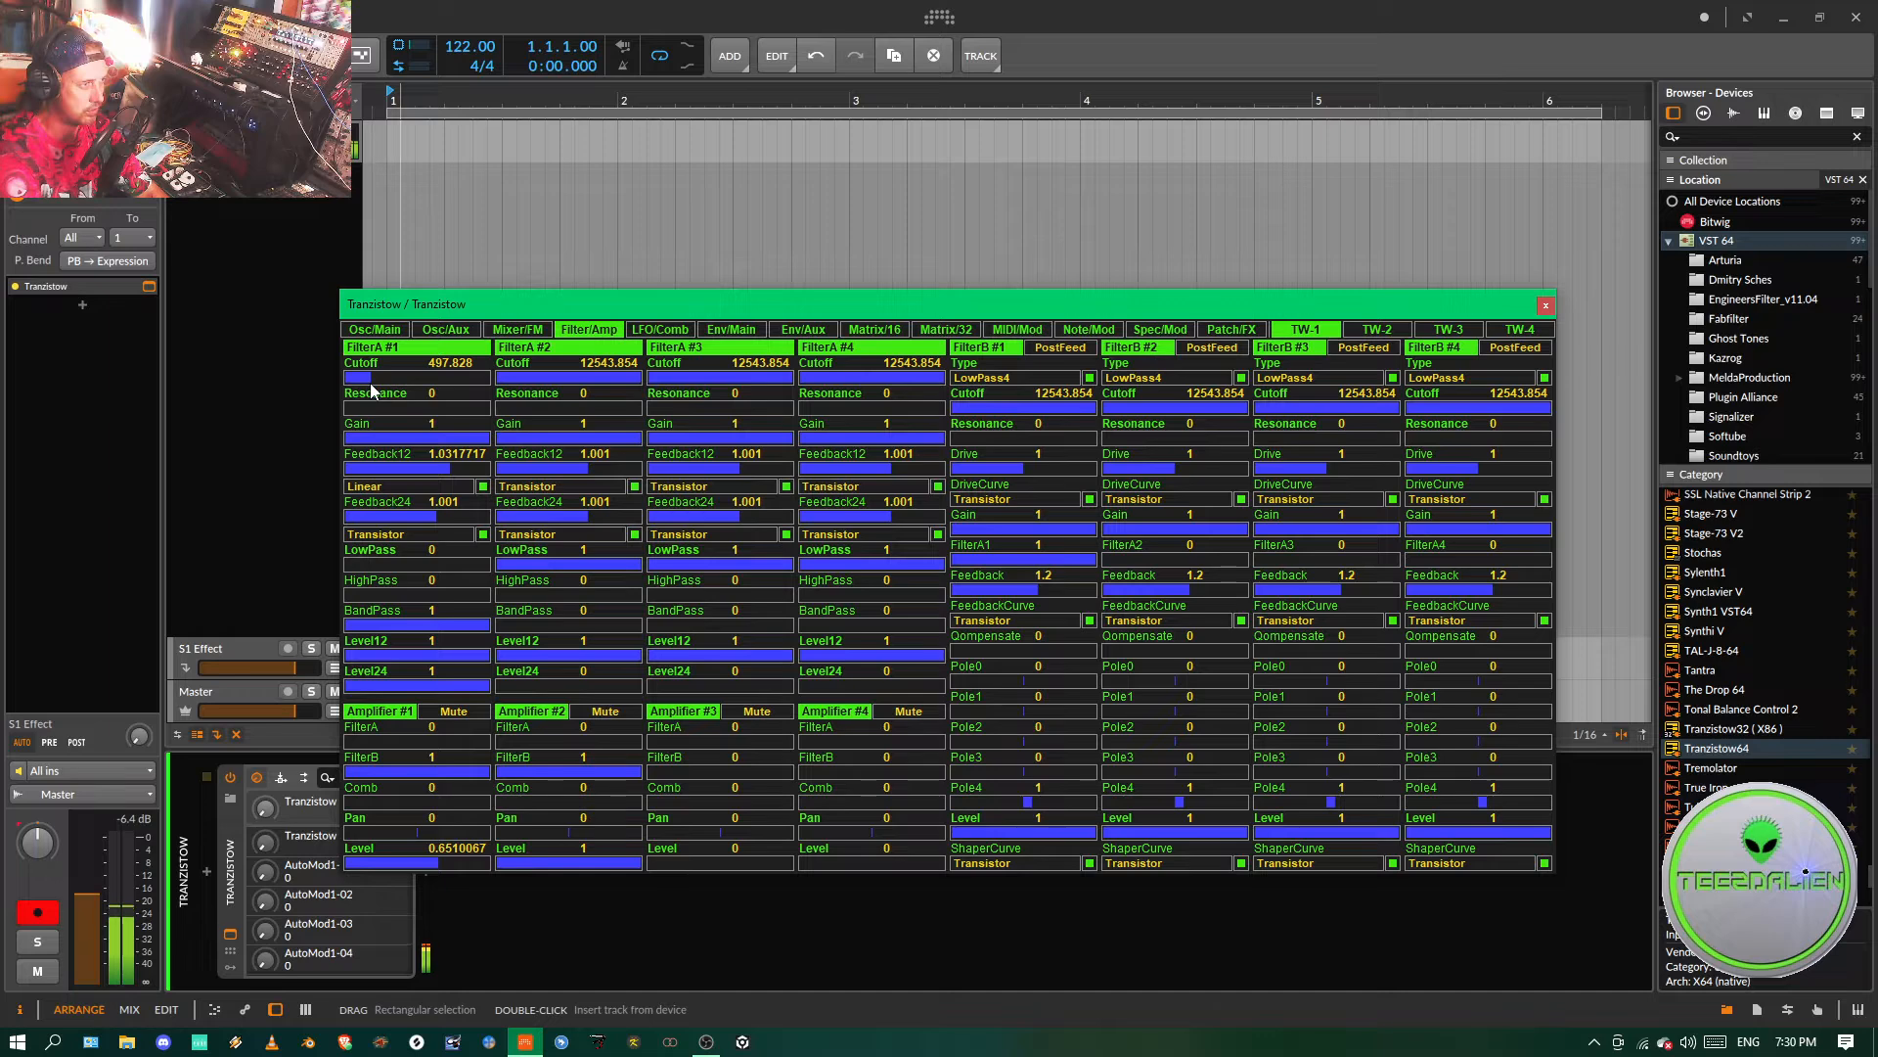
- In ModMatrix #2, route Env1 to FilterA1Cutoff with Amount at about 0.38 and Shift at about -0.09
click(872, 333)
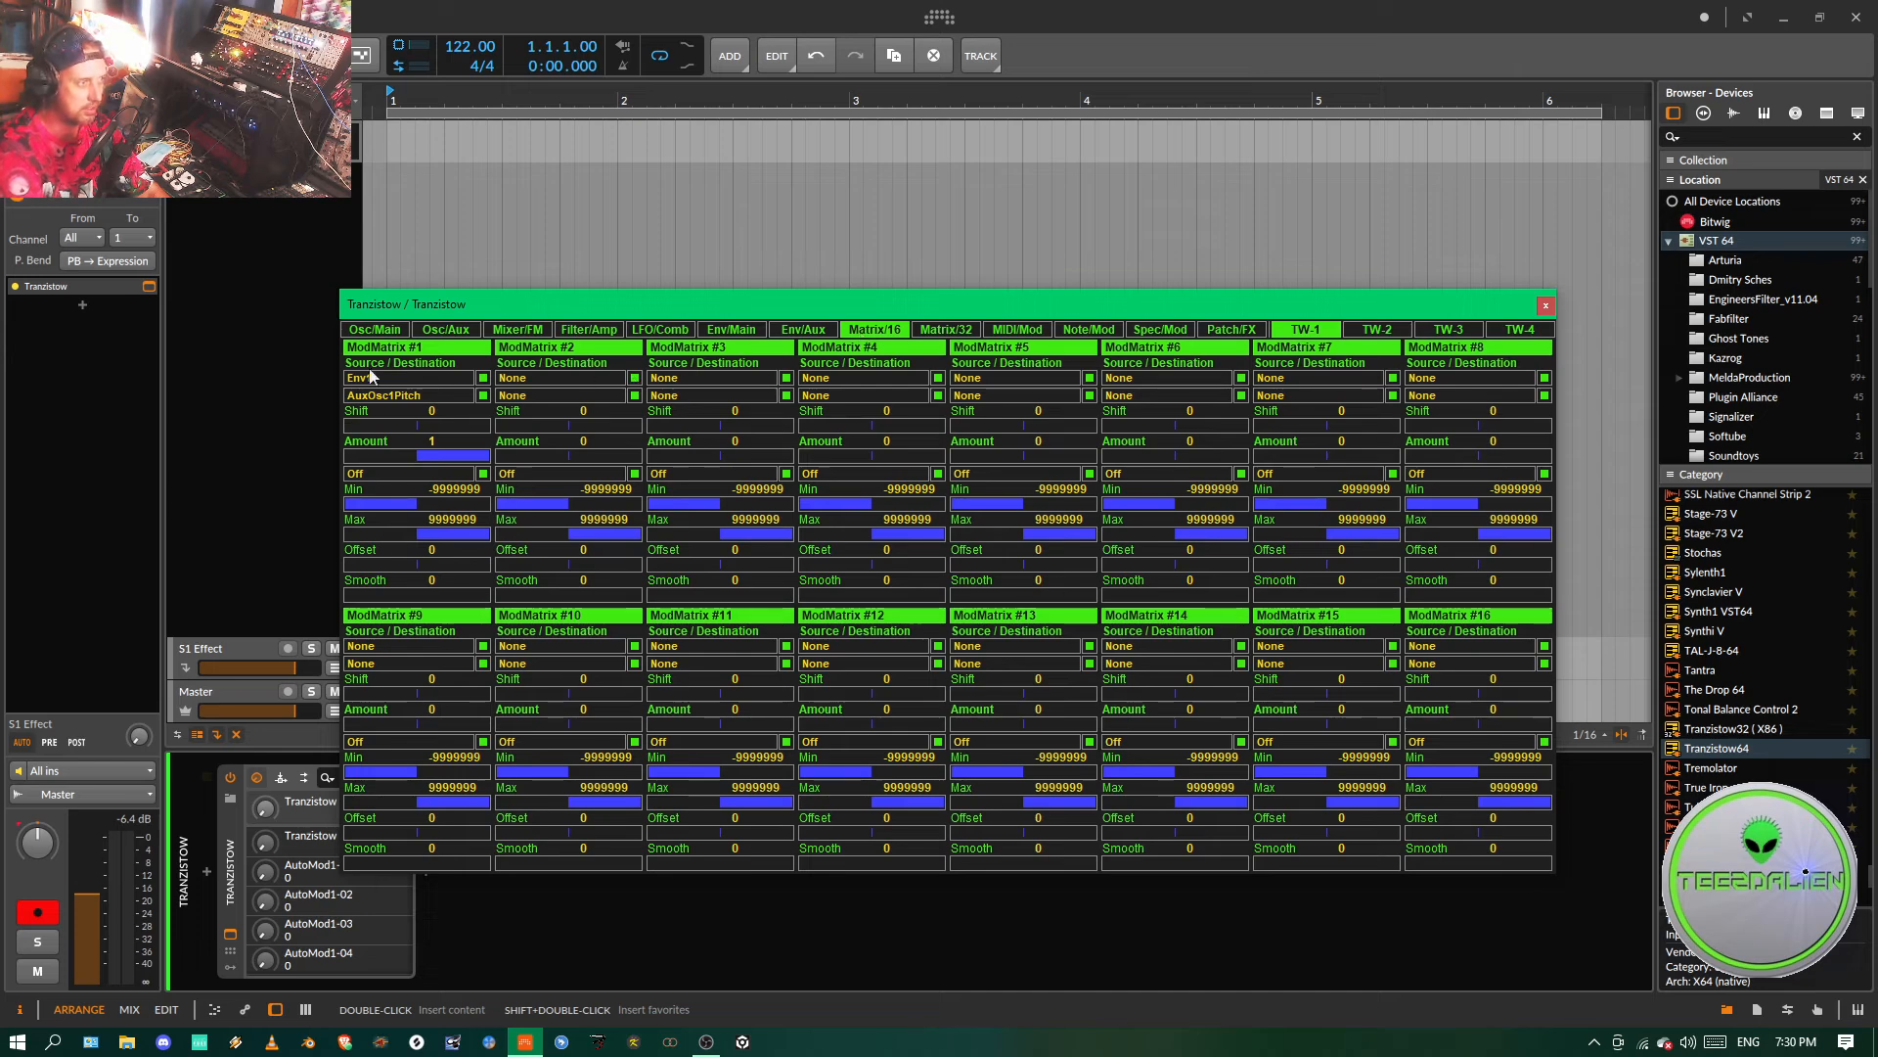
click(589, 378)
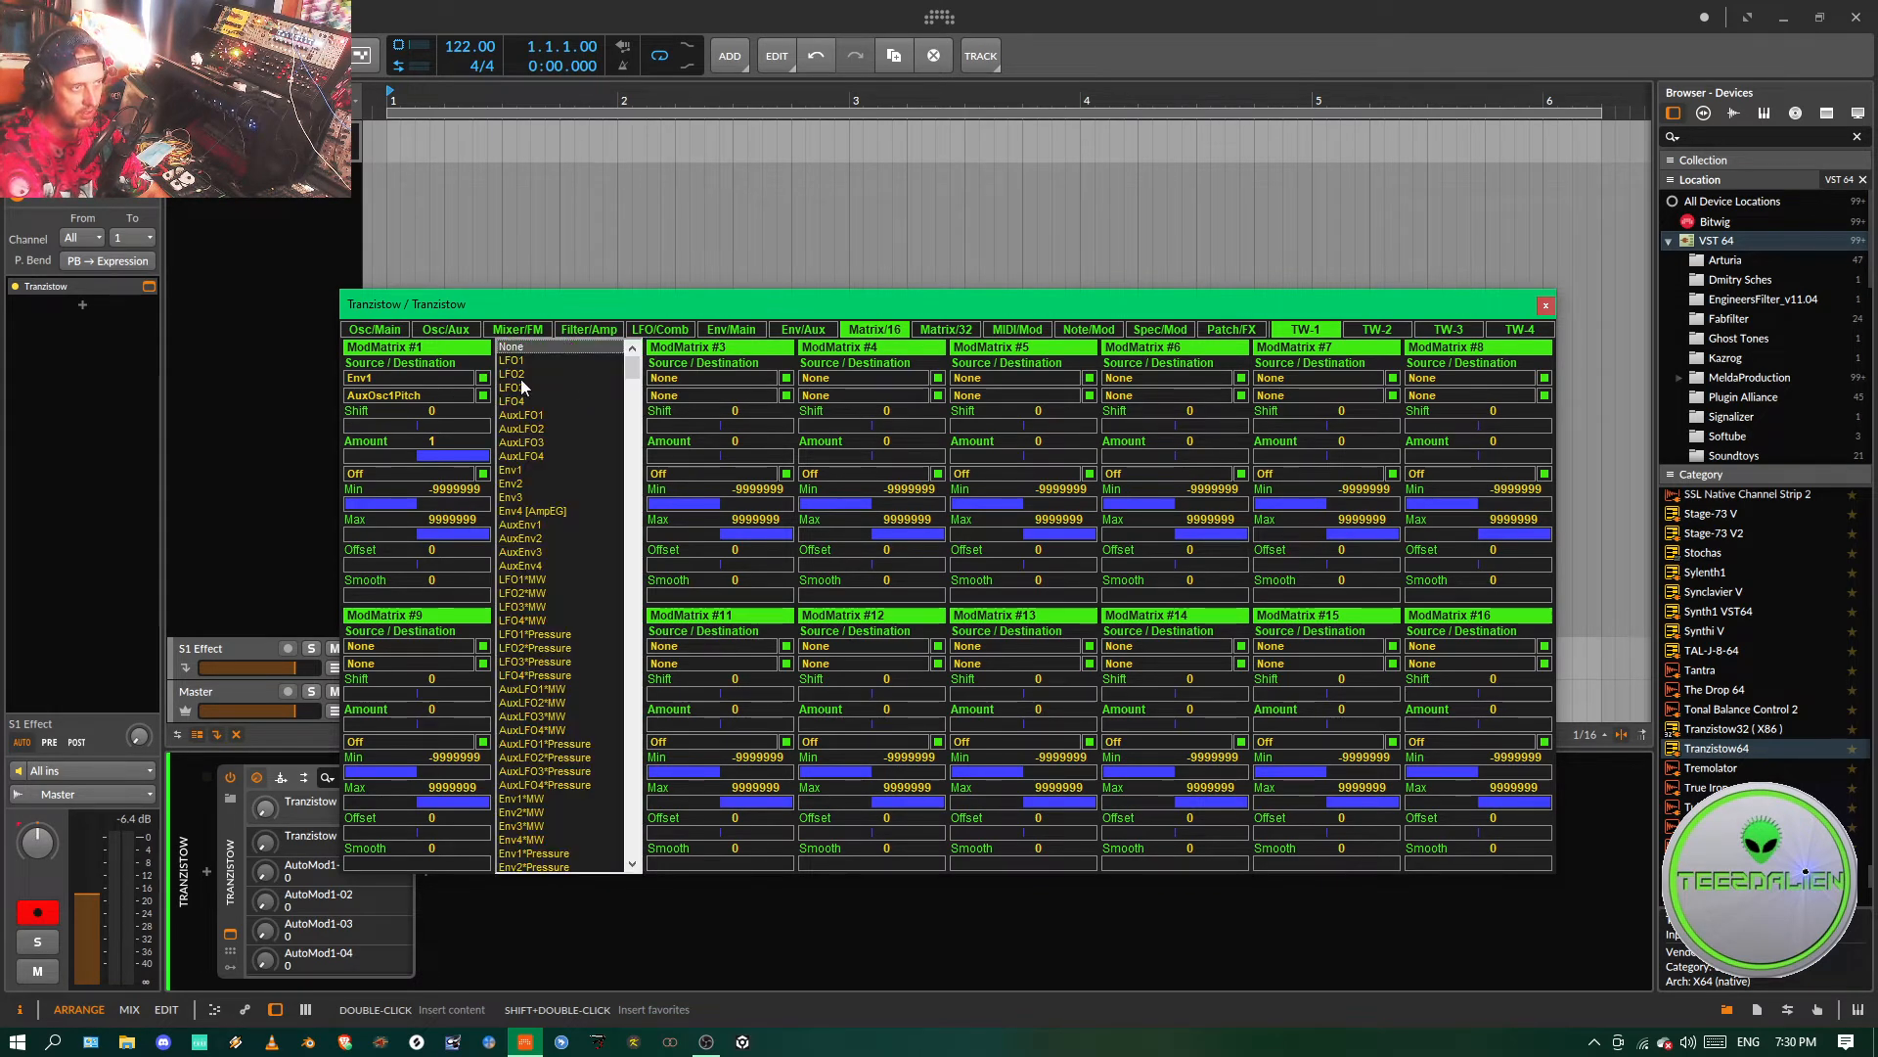
click(513, 476)
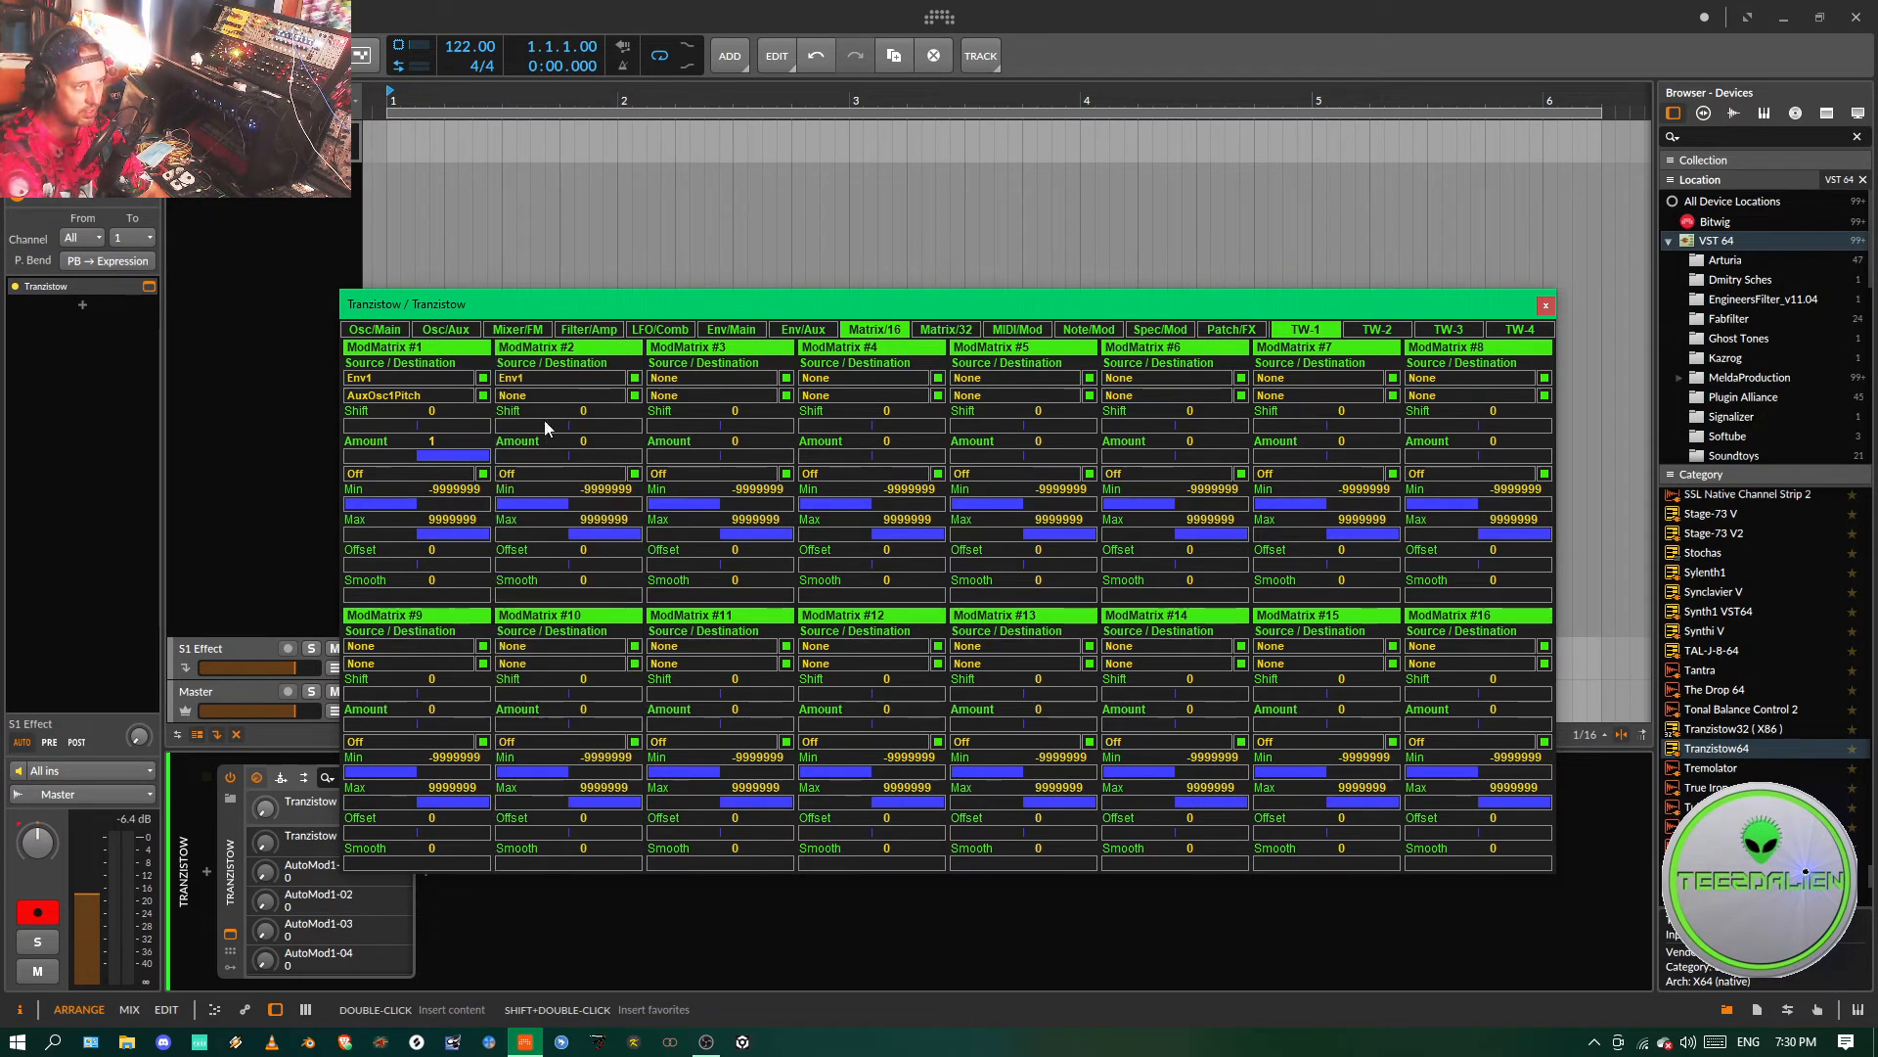
click(524, 401)
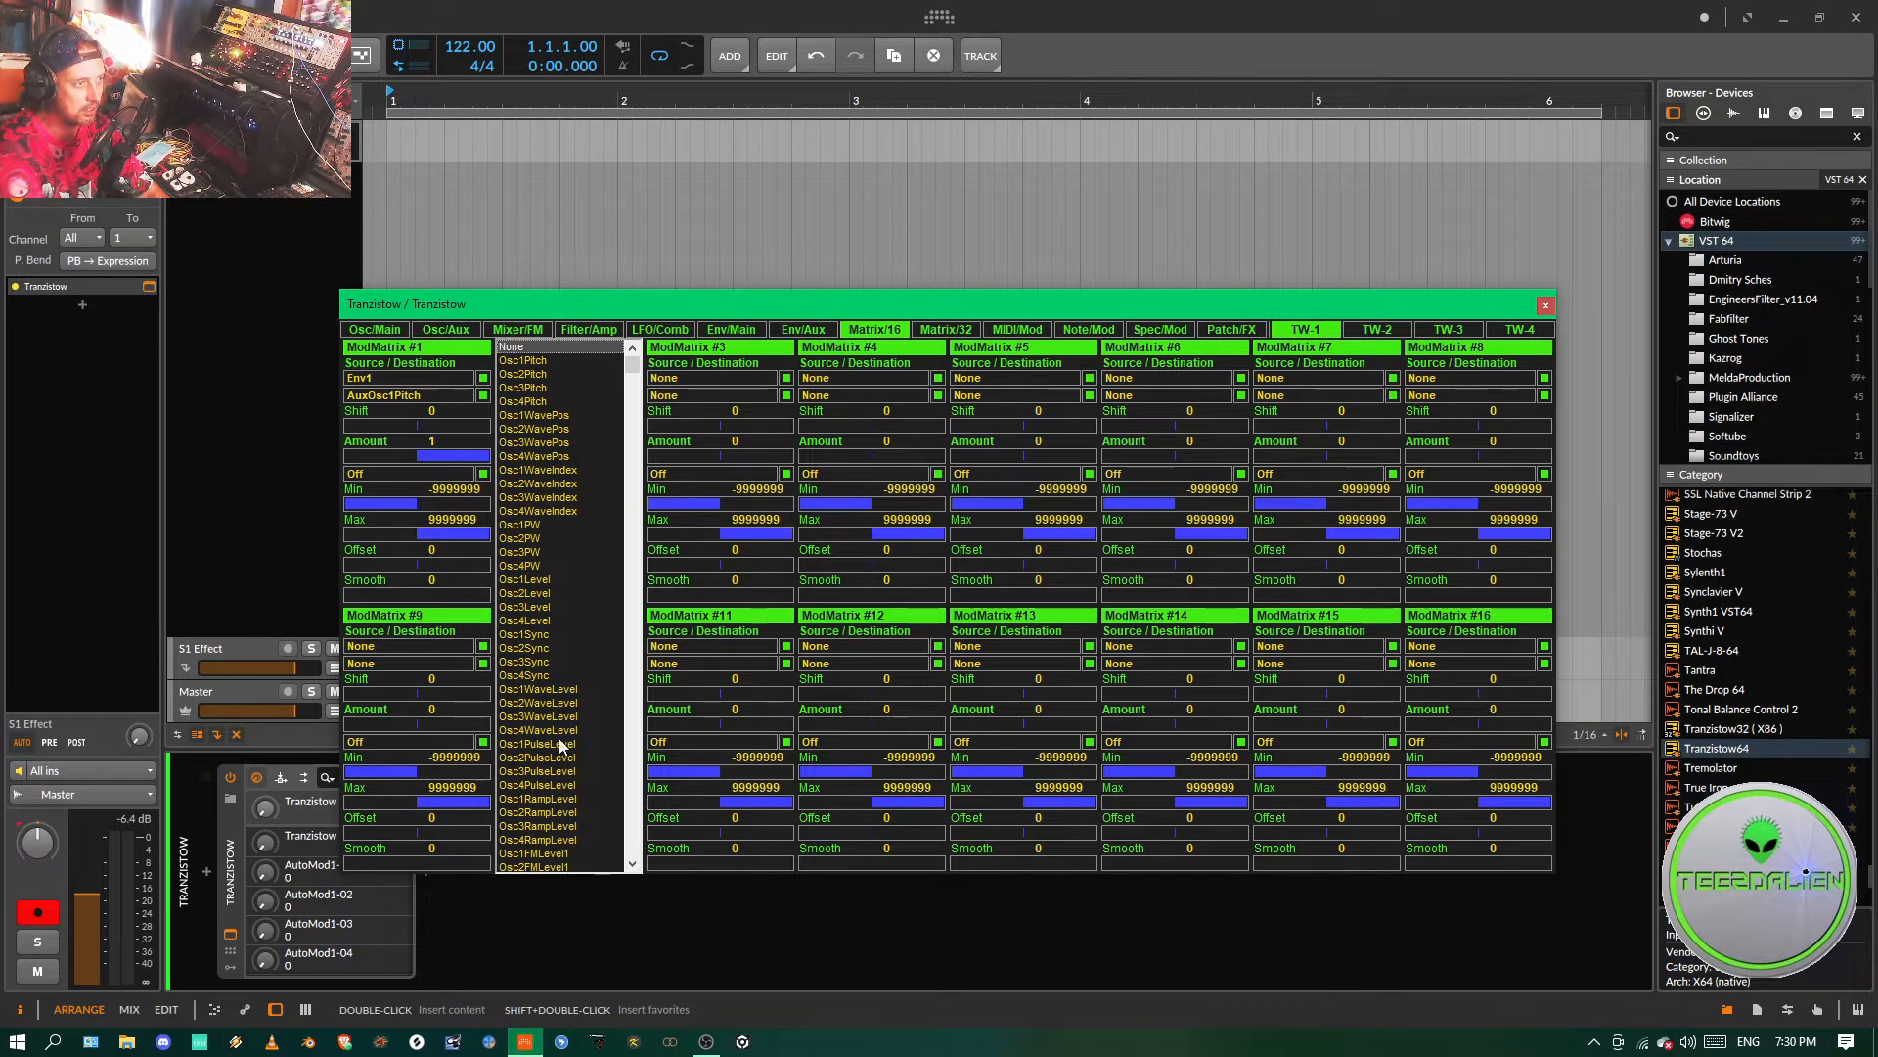
scroll(563, 748, down, 2)
scroll(591, 746, down, 10)
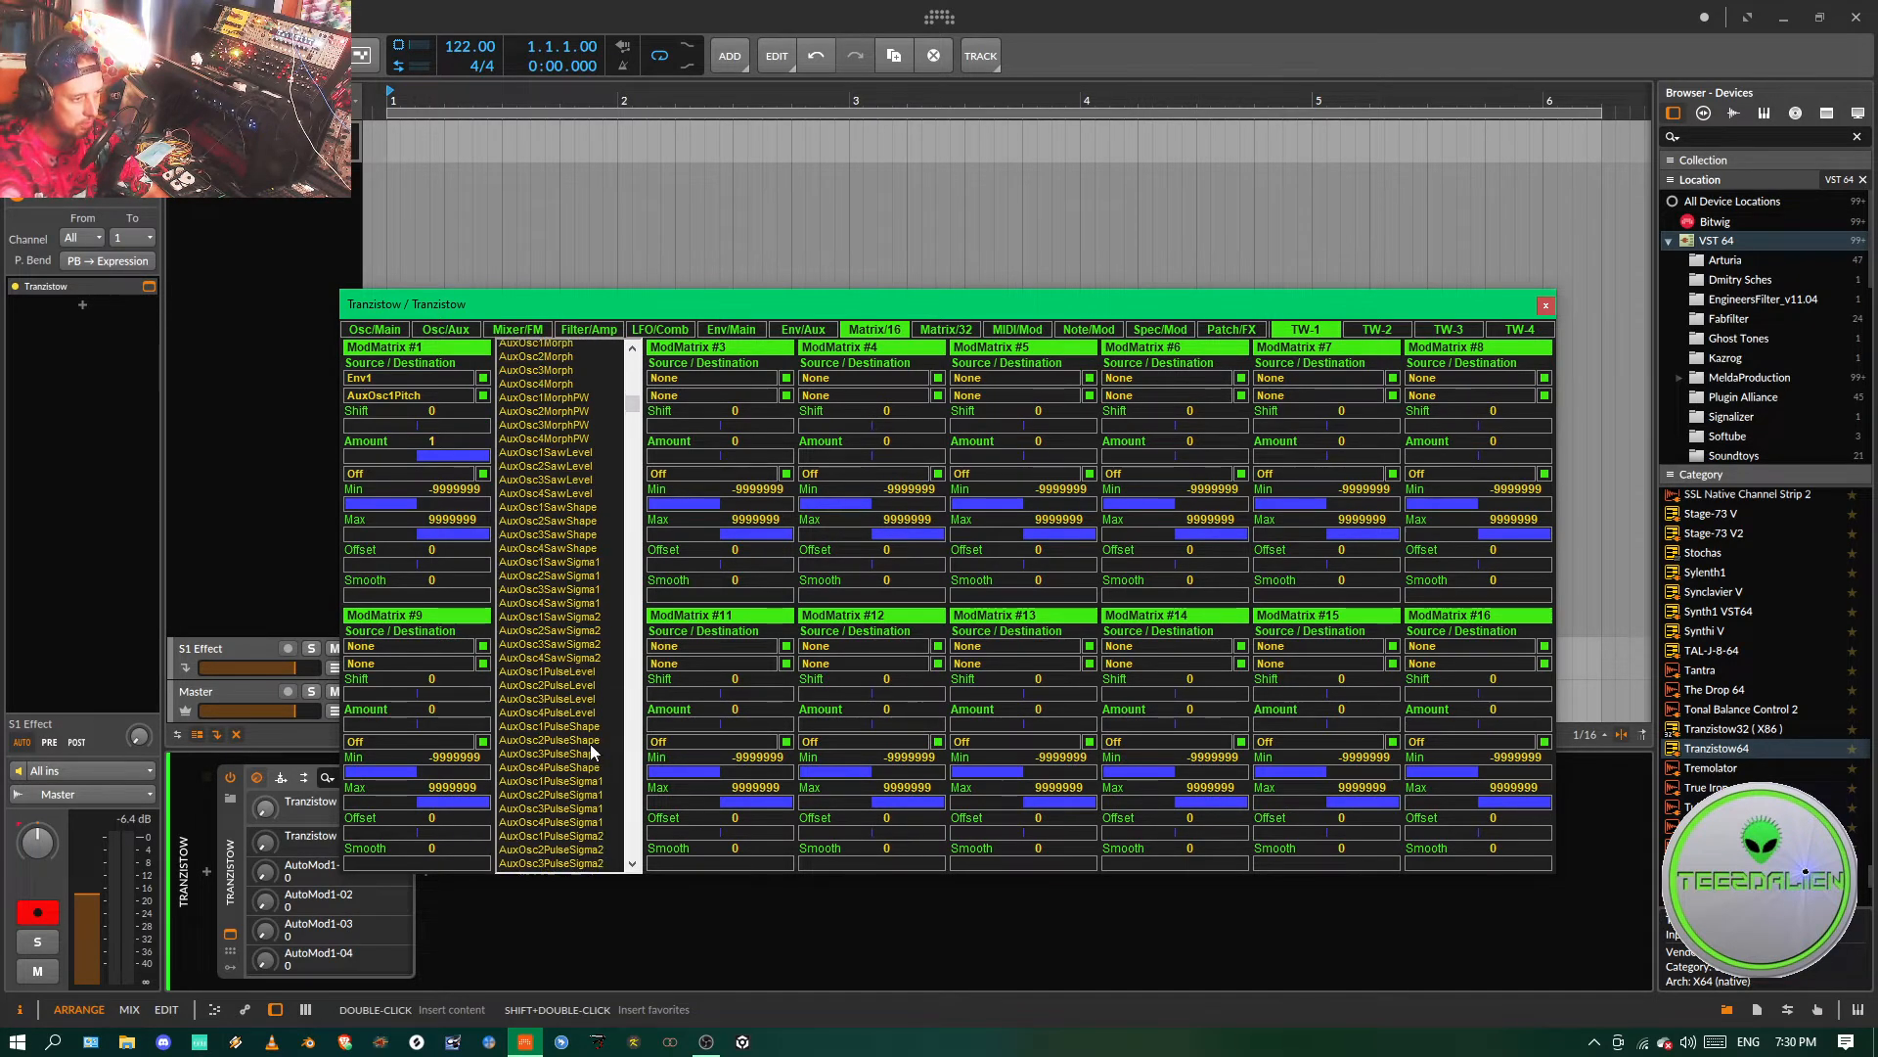
scroll(590, 744, up, 3)
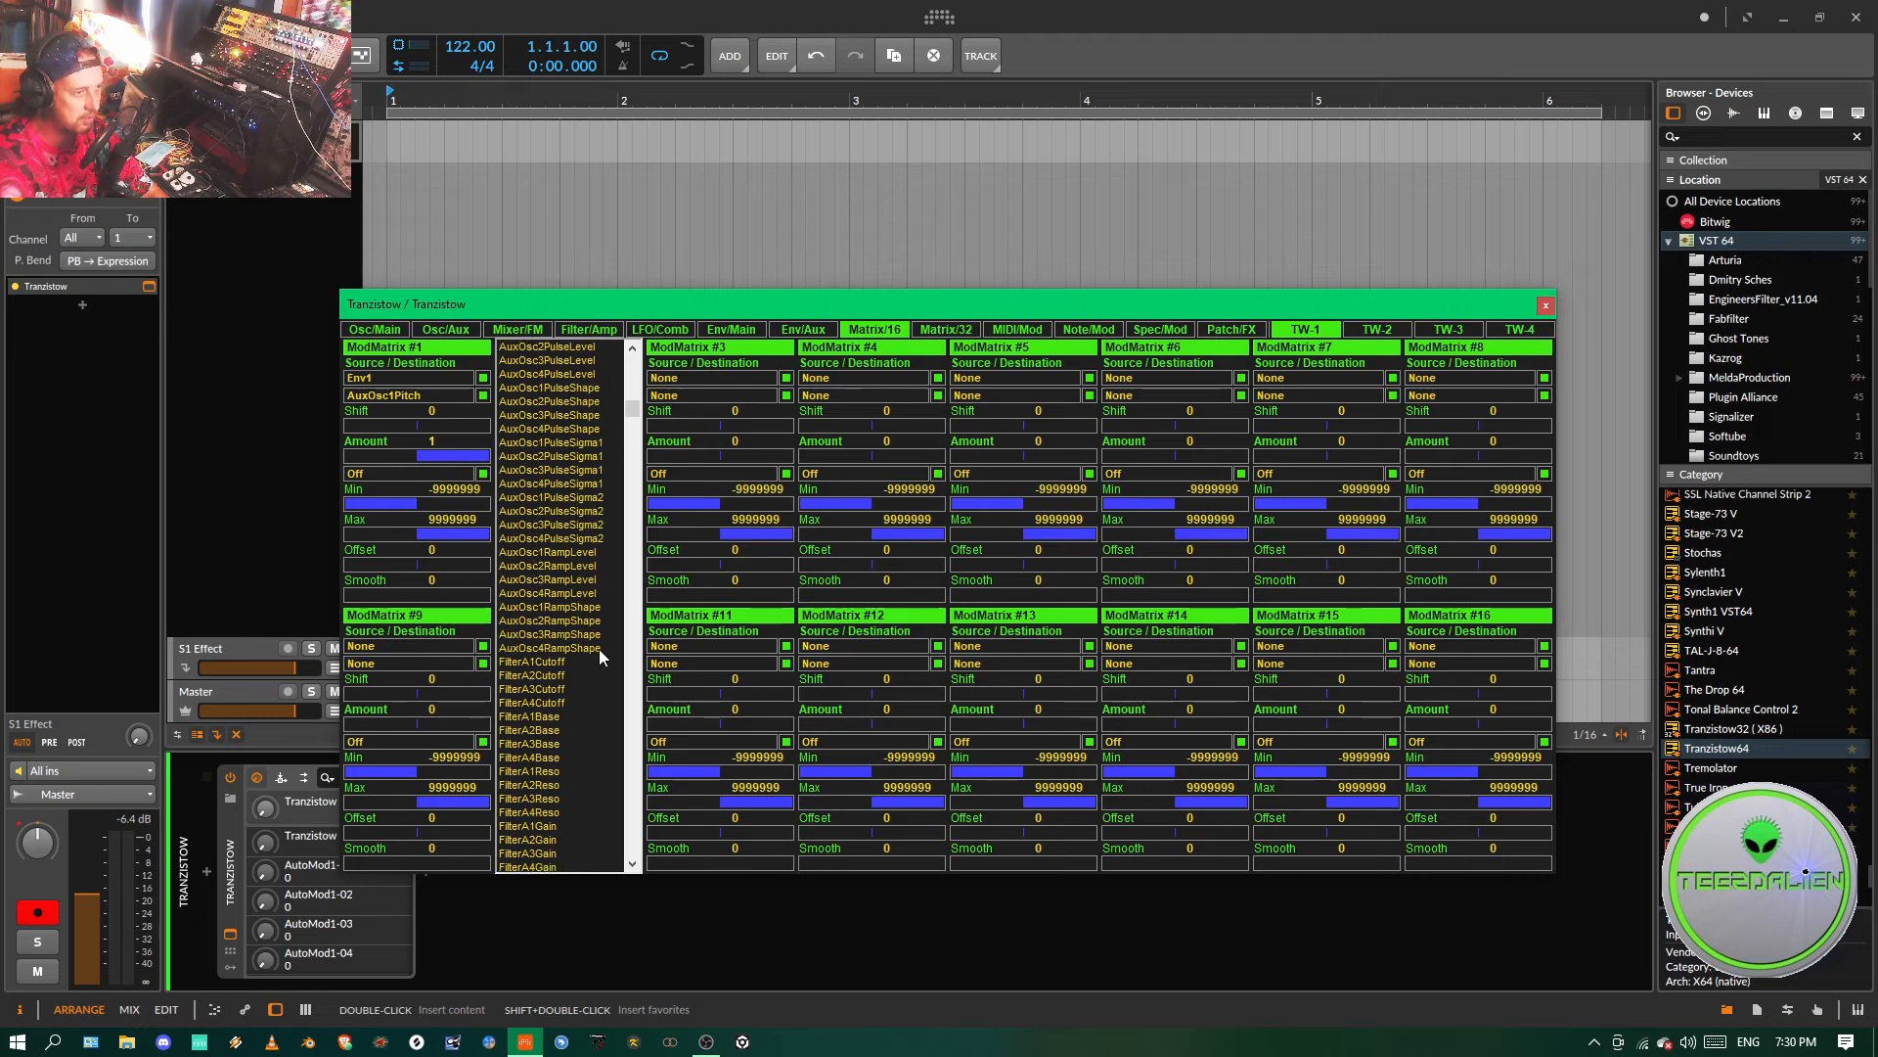
click(548, 664)
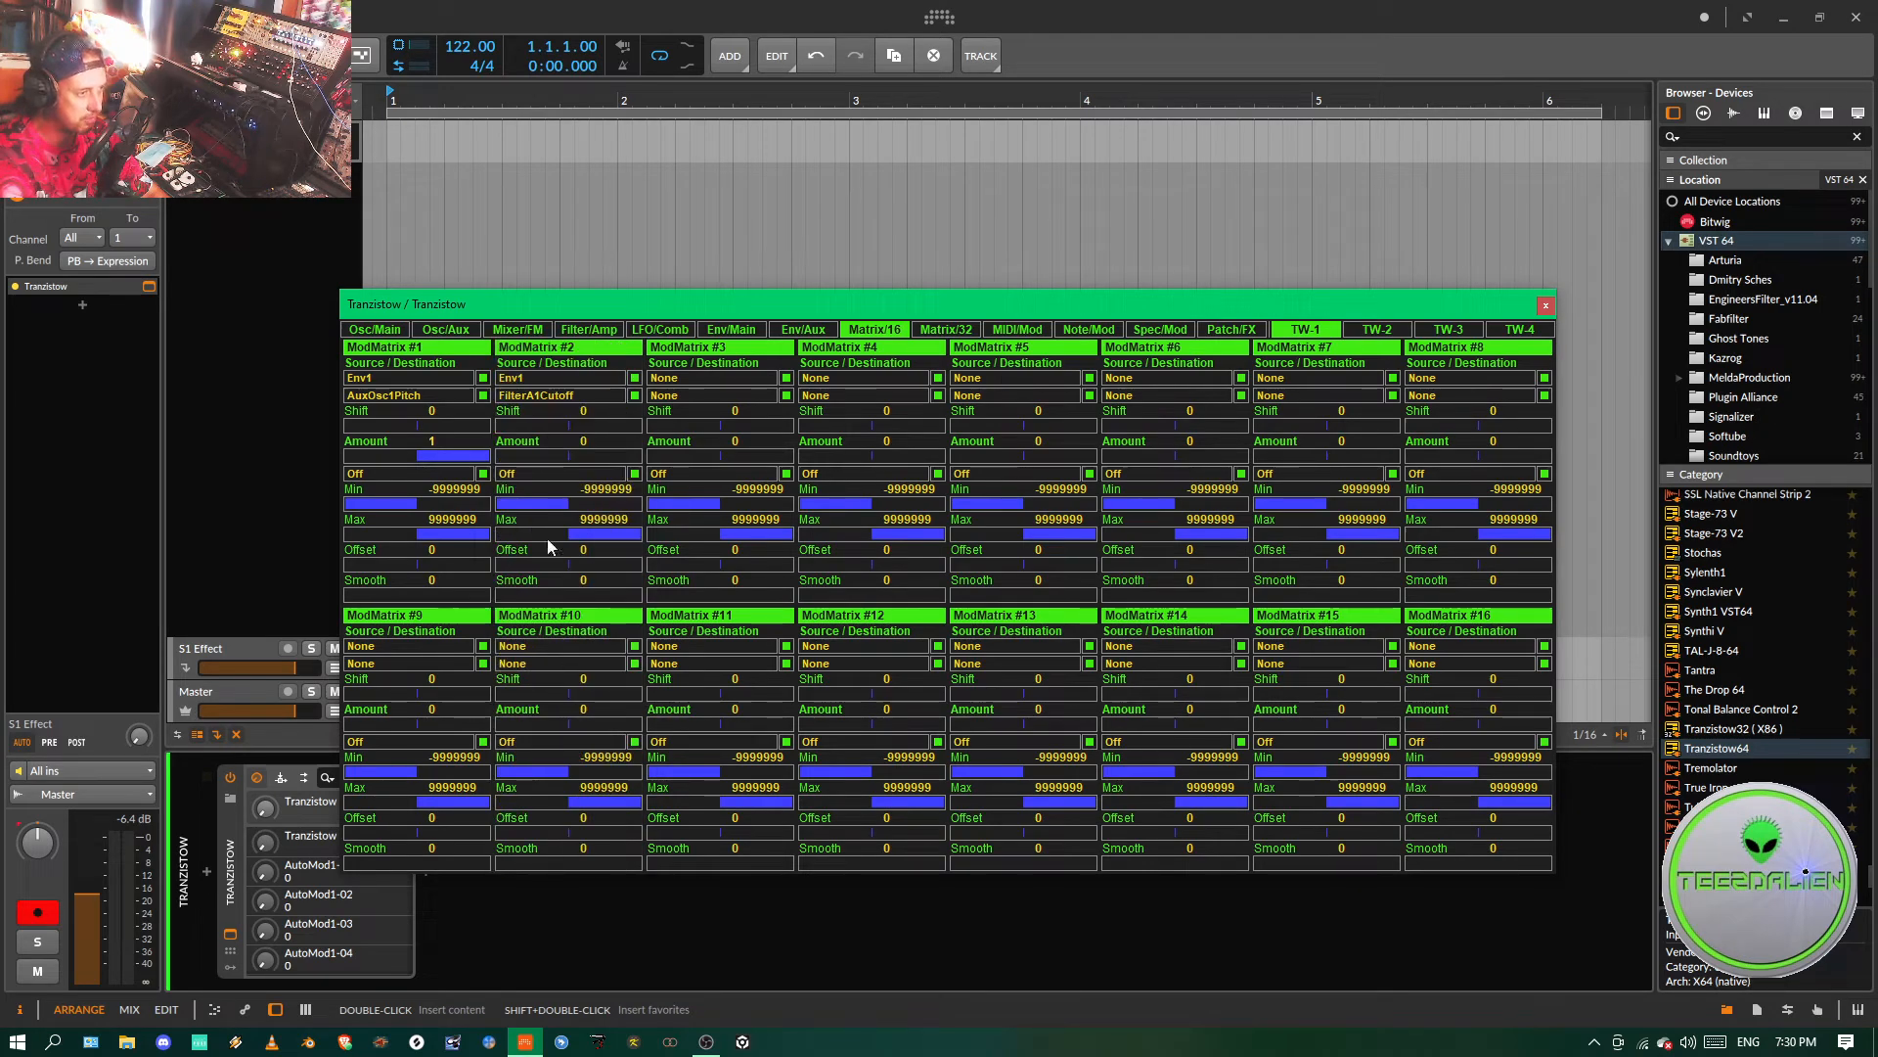
mouse_move(584, 450)
mouse_down()
mouse_move(611, 454)
mouse_move(566, 420)
mouse_move(566, 437)
mouse_up()
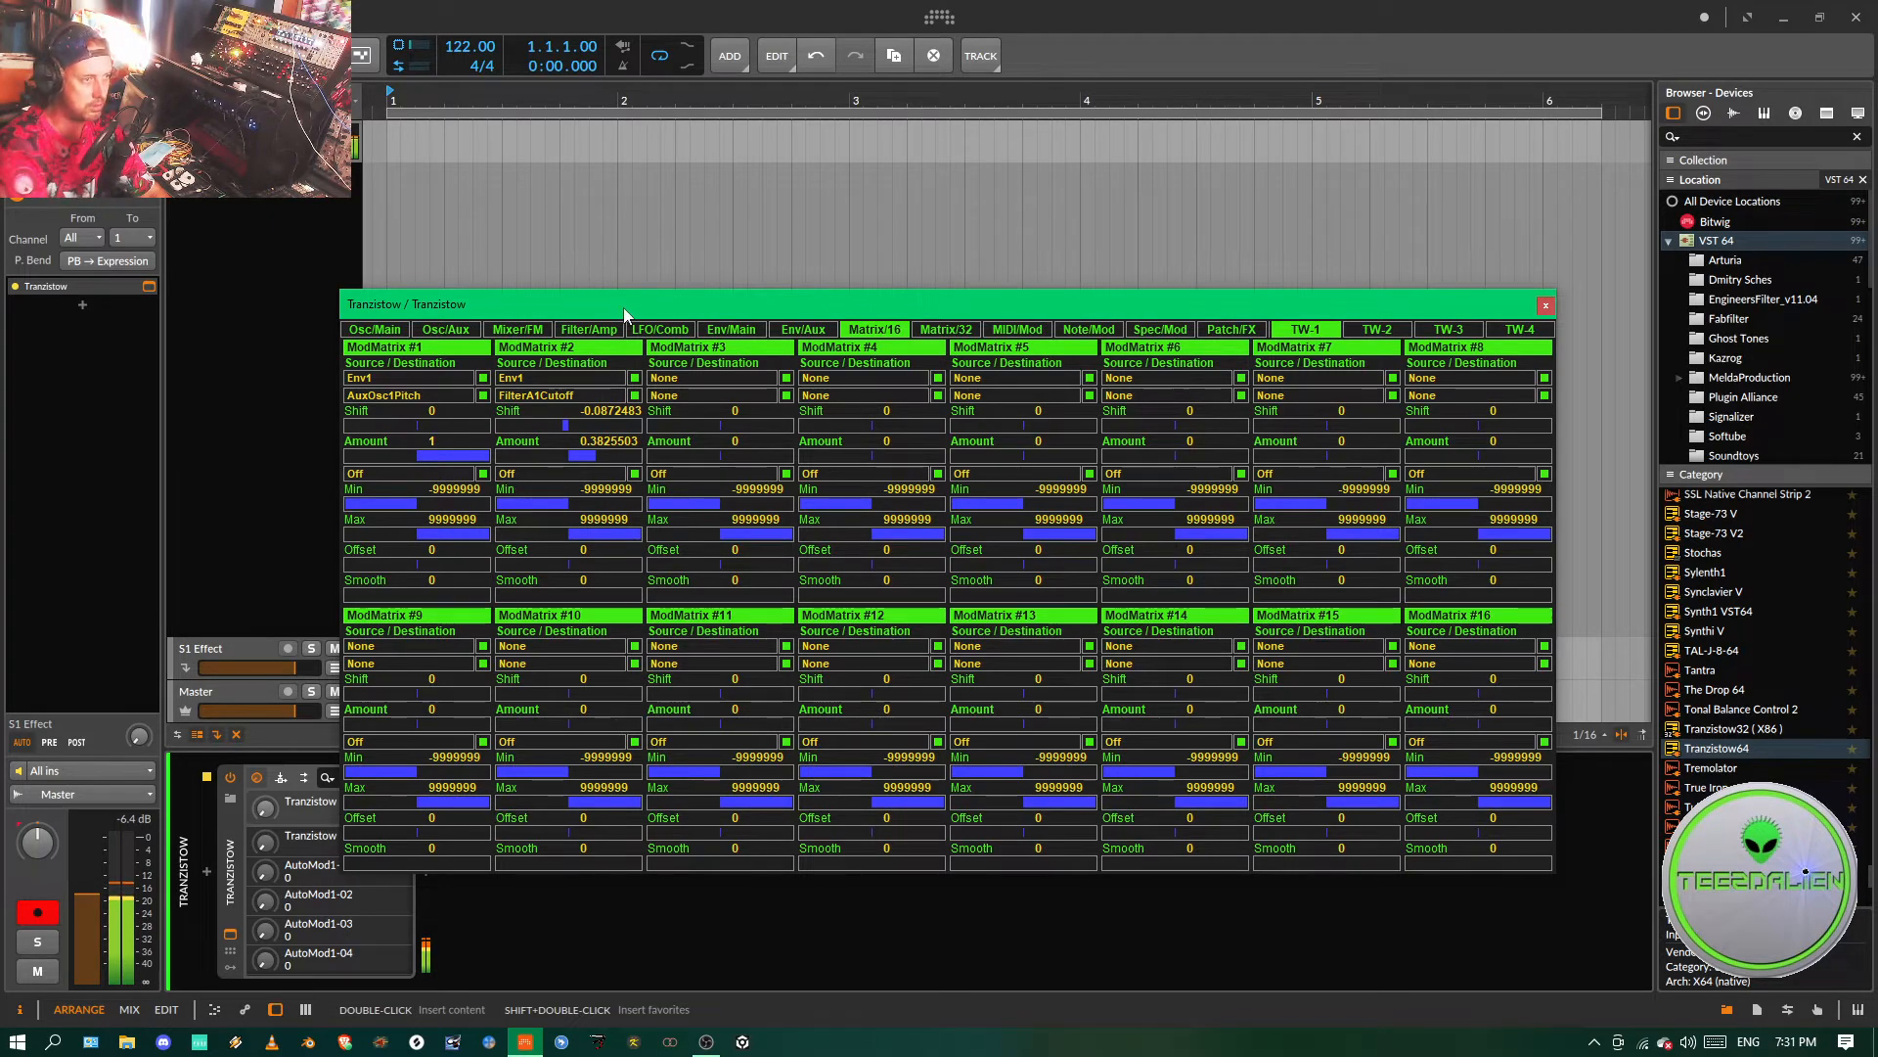
- Change FilterB #1's type to LowPass2, with Cutoff at about 1739 and Resonance at about 0.21
click(590, 330)
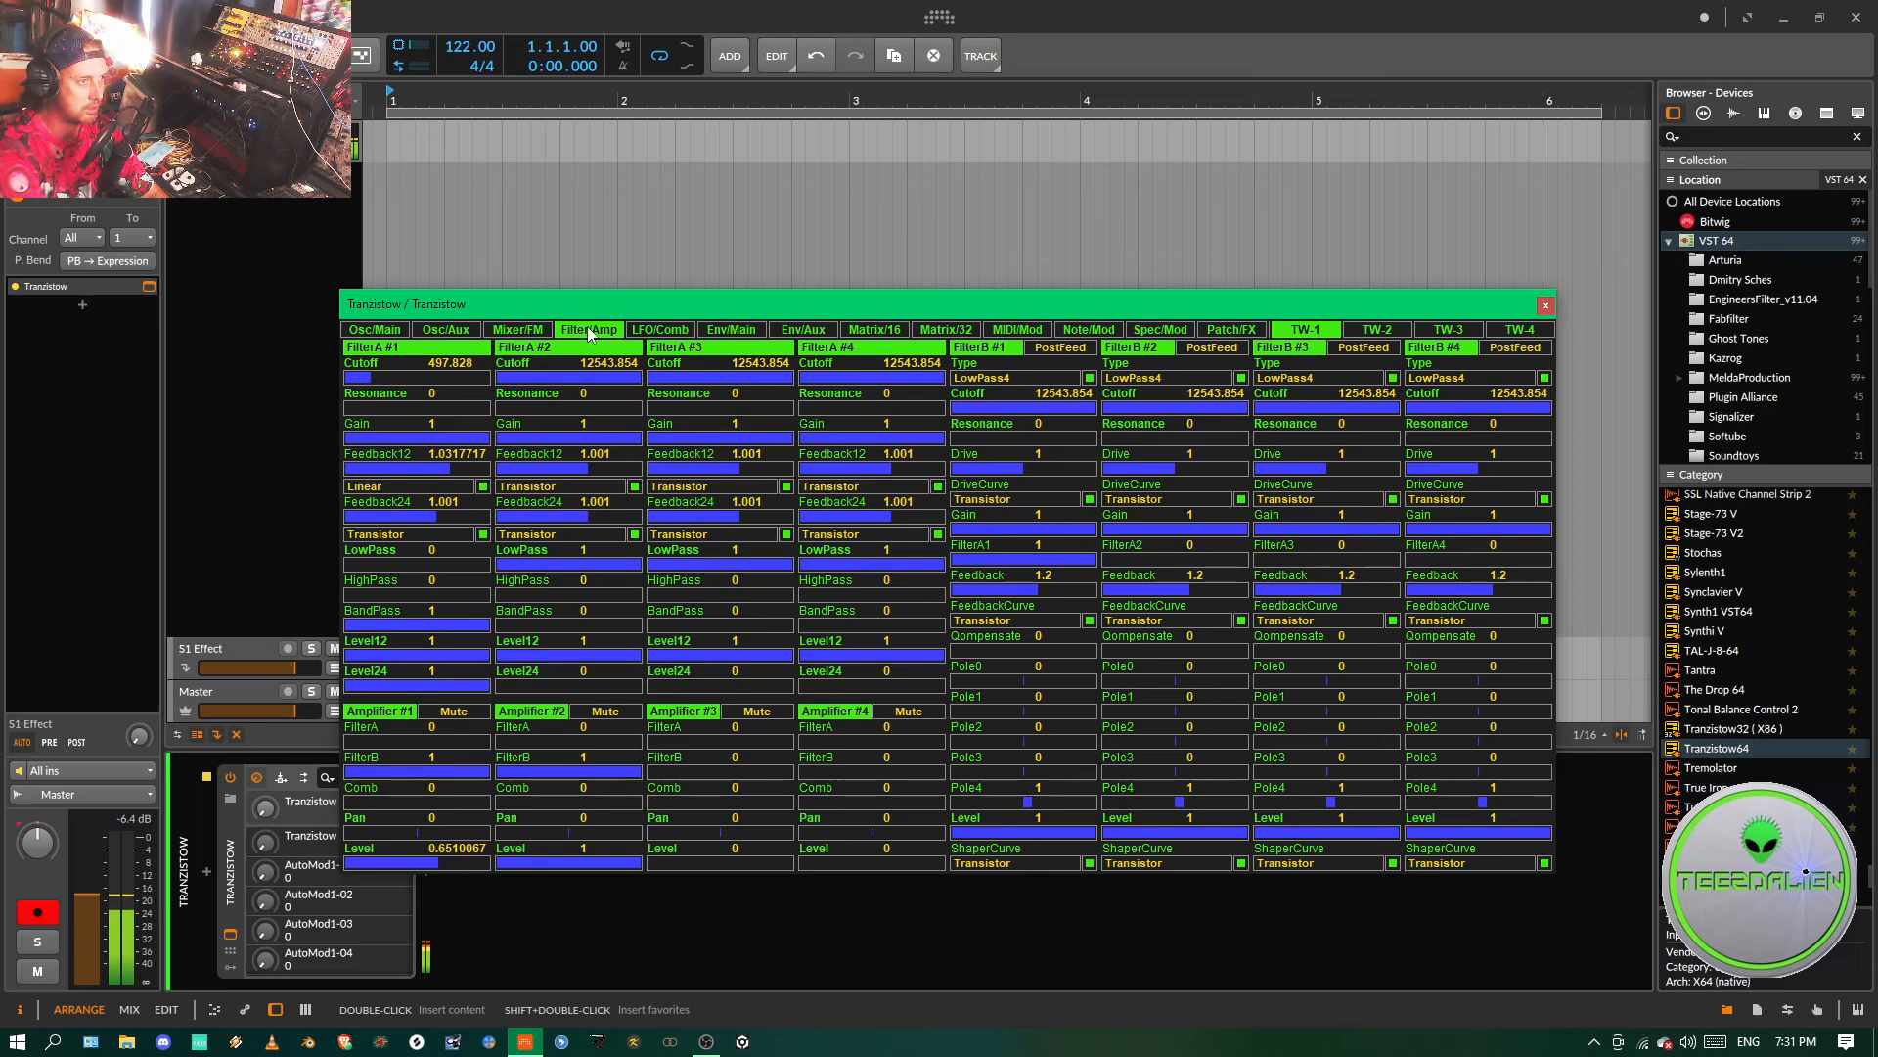
click(1031, 378)
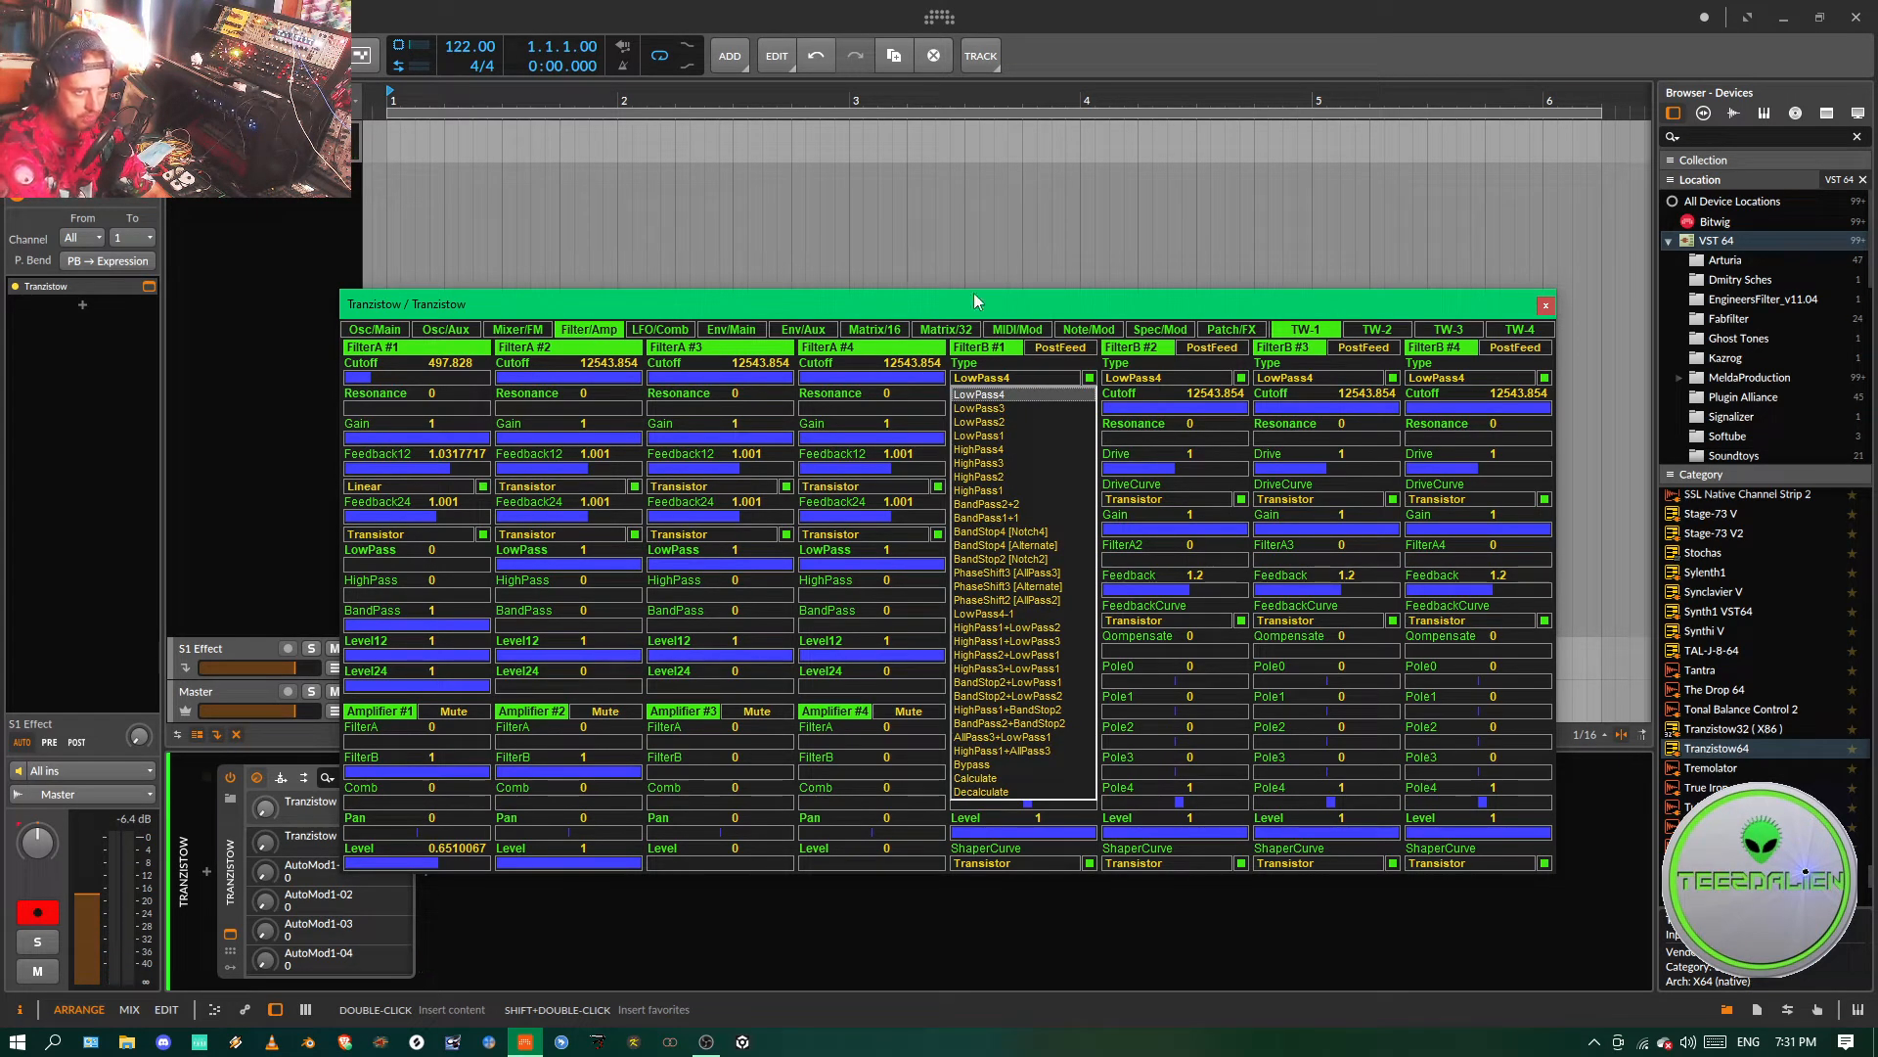
click(1000, 422)
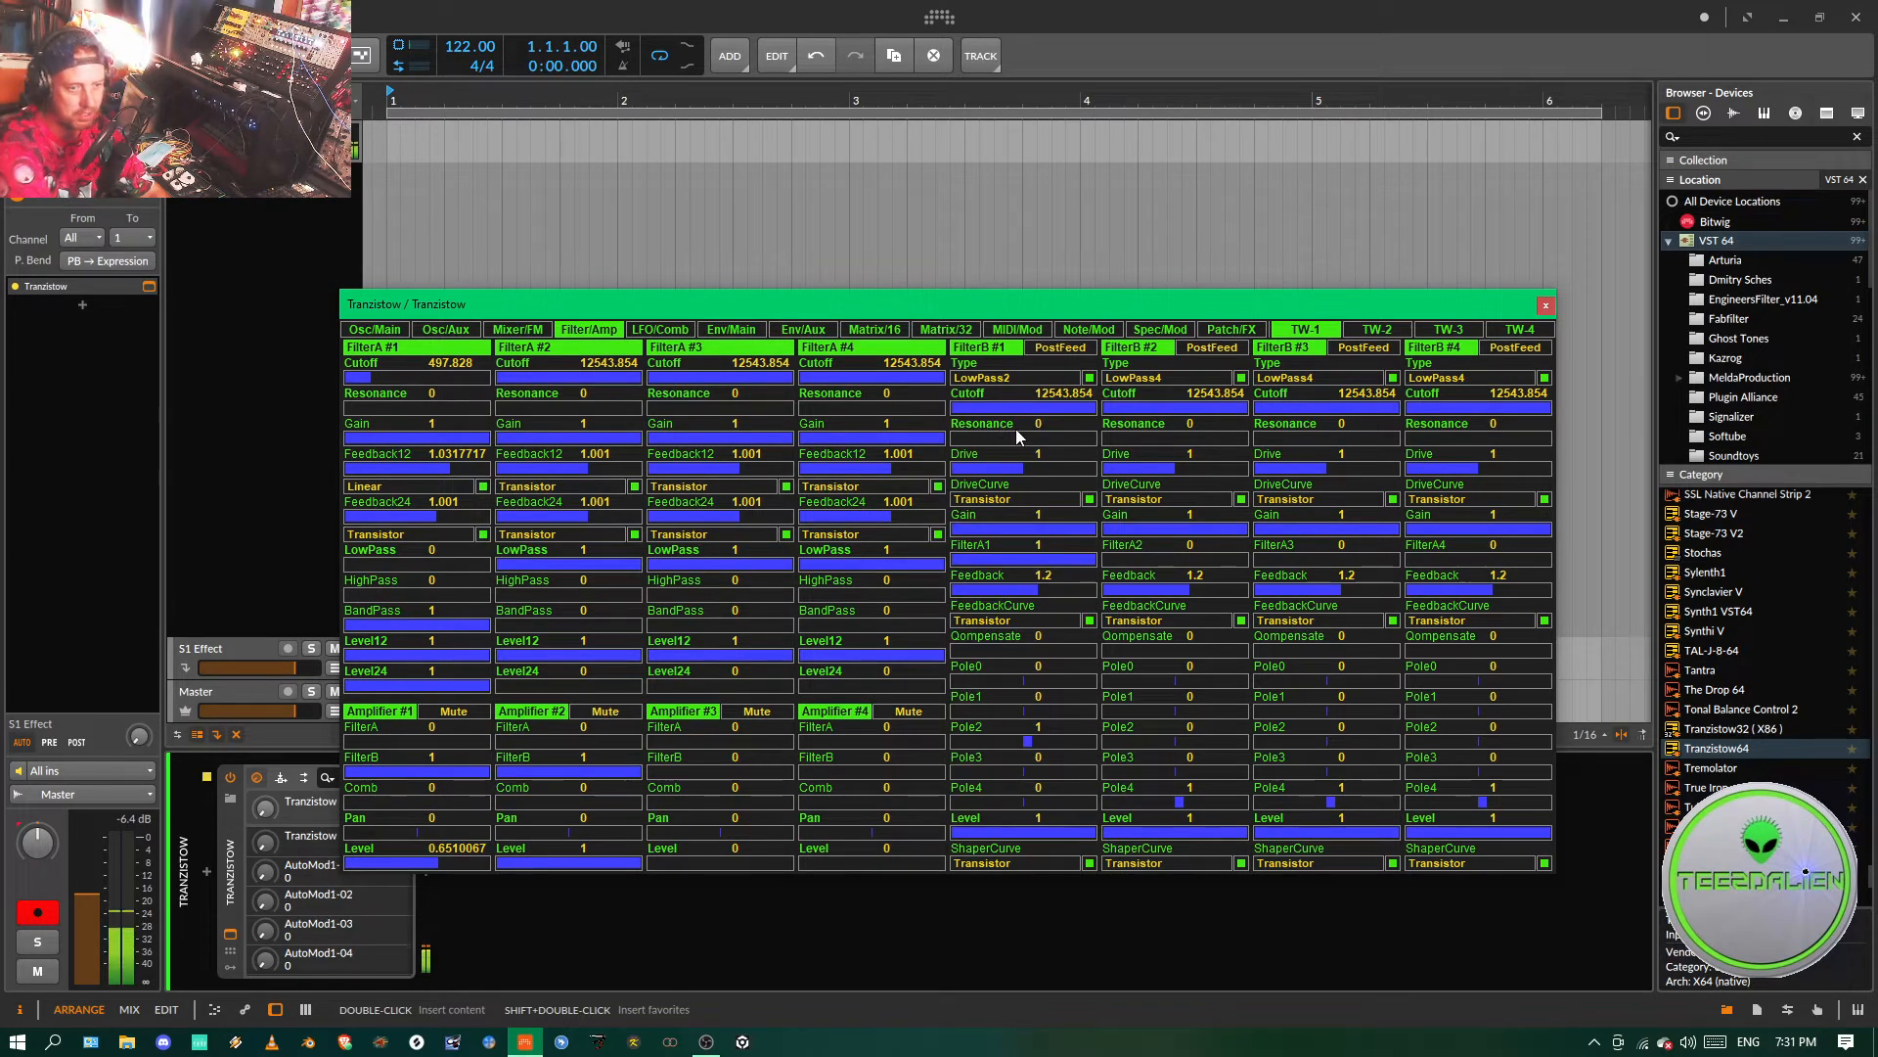
click(1094, 411)
drag(1093, 411, 983, 450)
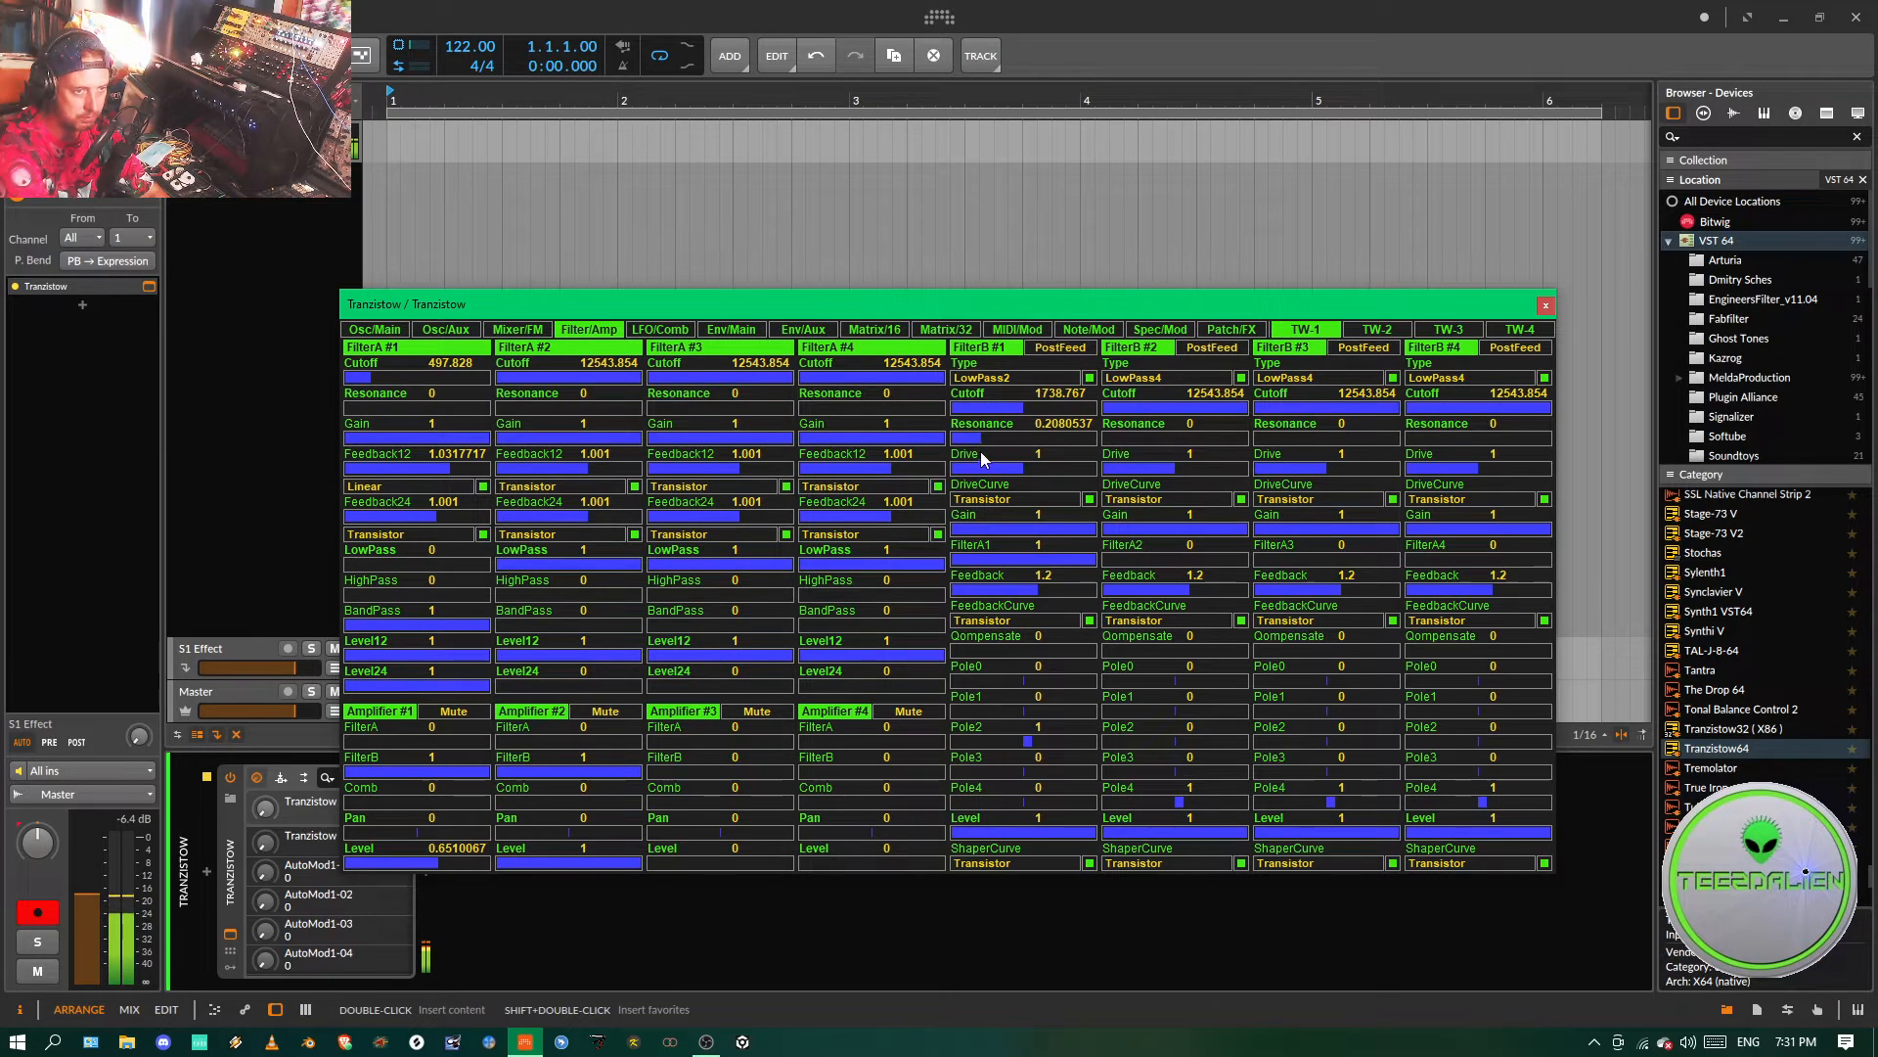
- Enable the Driver module and set FilterB #1's Drive to 2 with the Sine DriveCurve
click(357, 331)
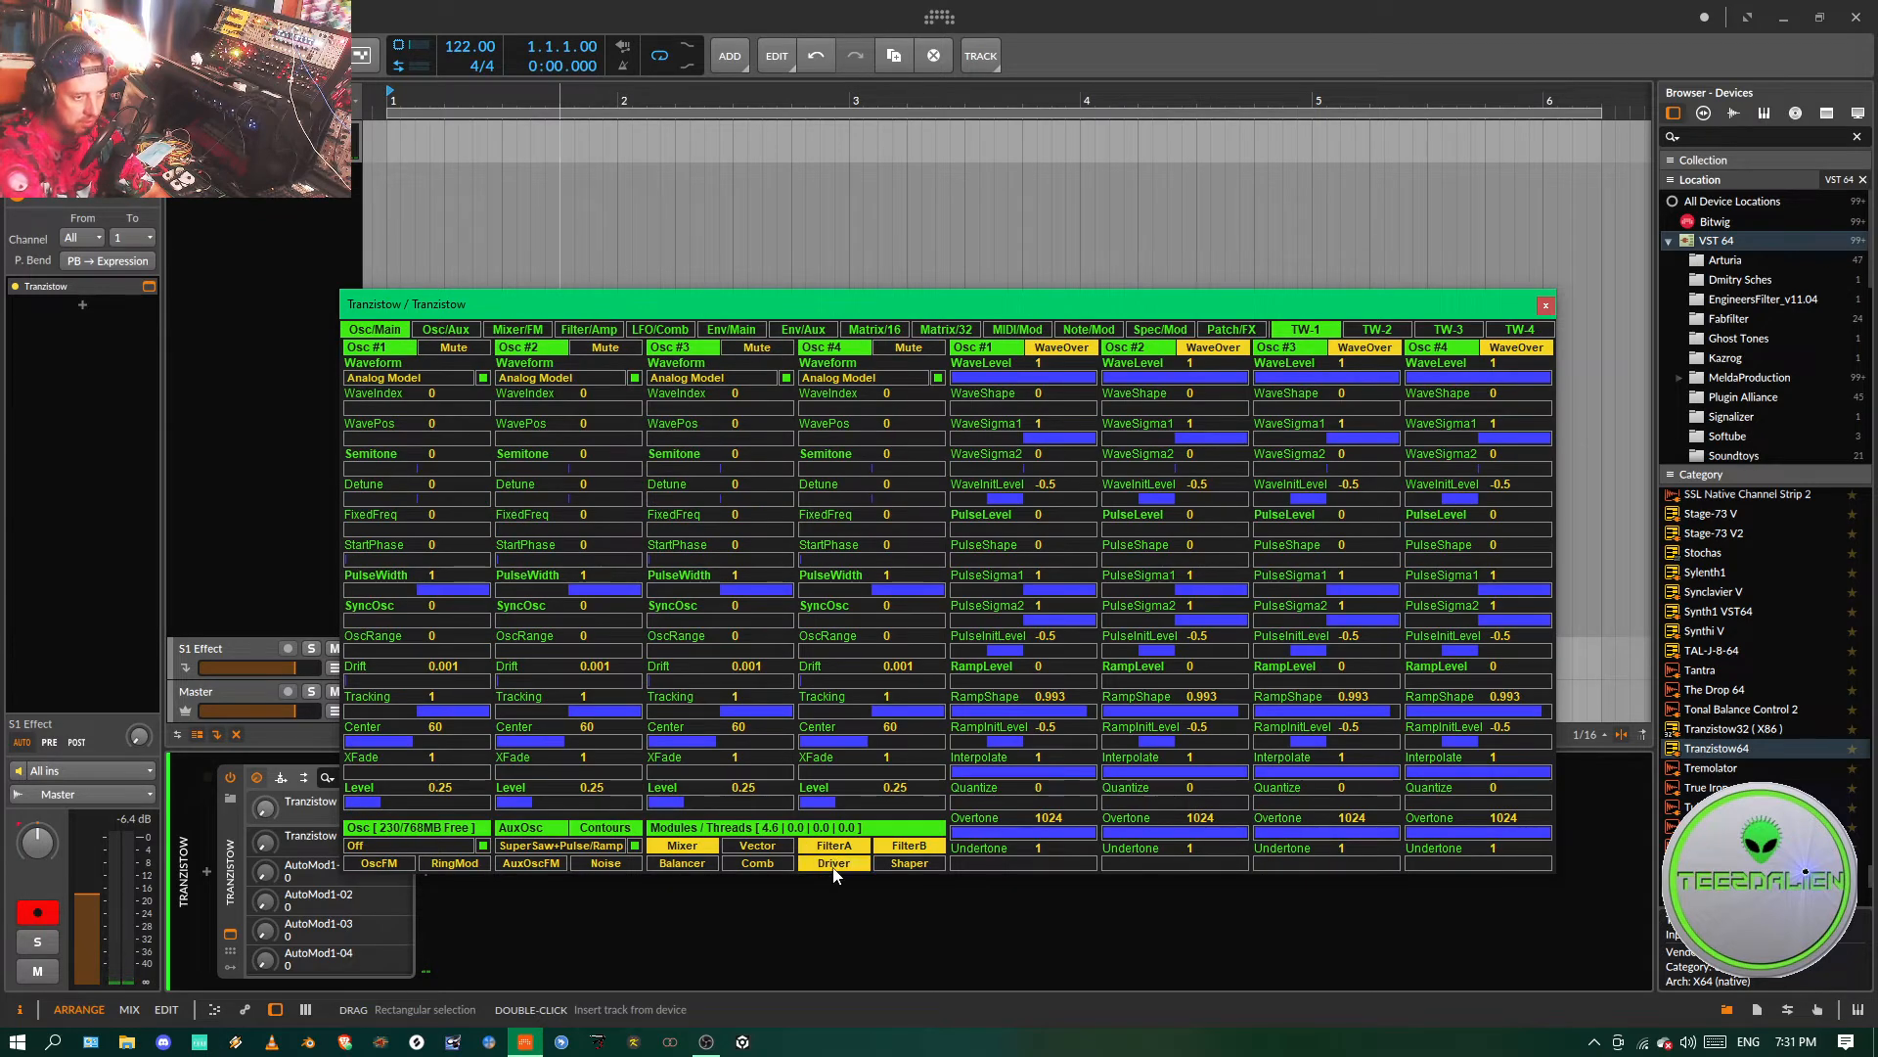
click(614, 329)
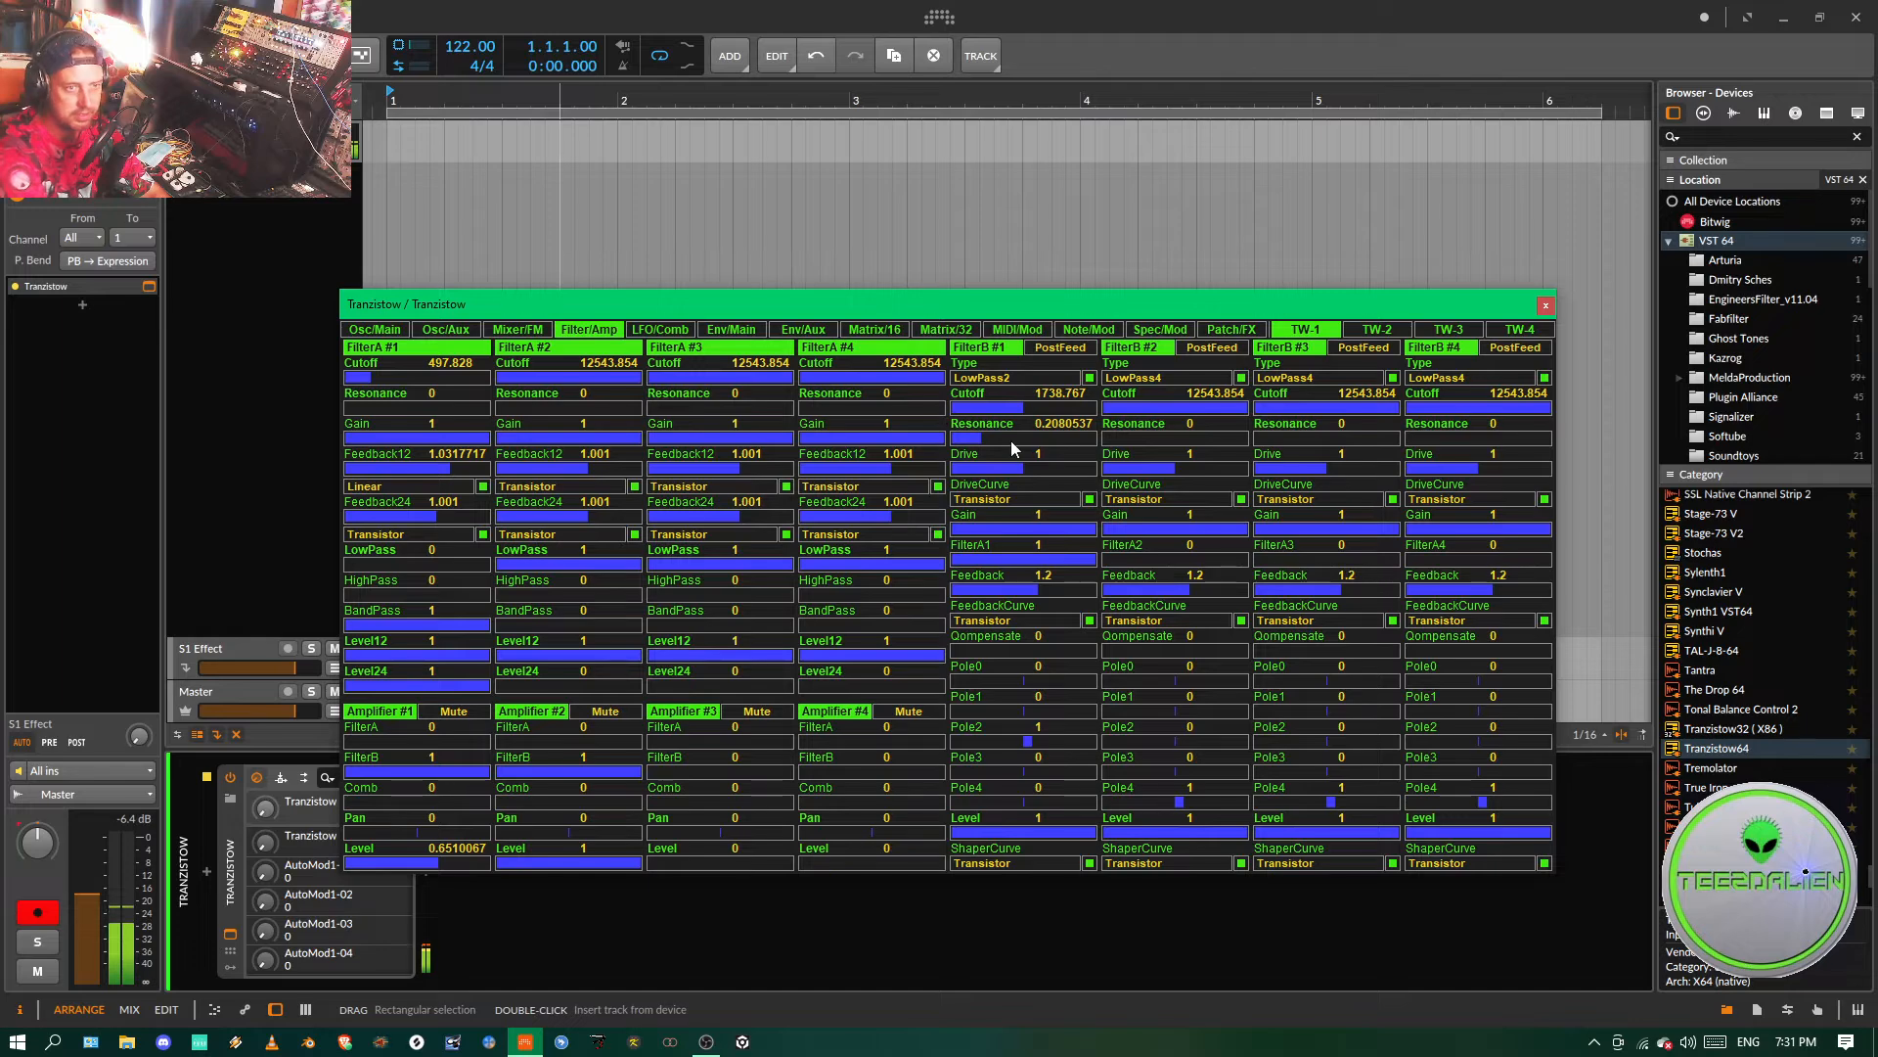
drag(1019, 467, 1064, 472)
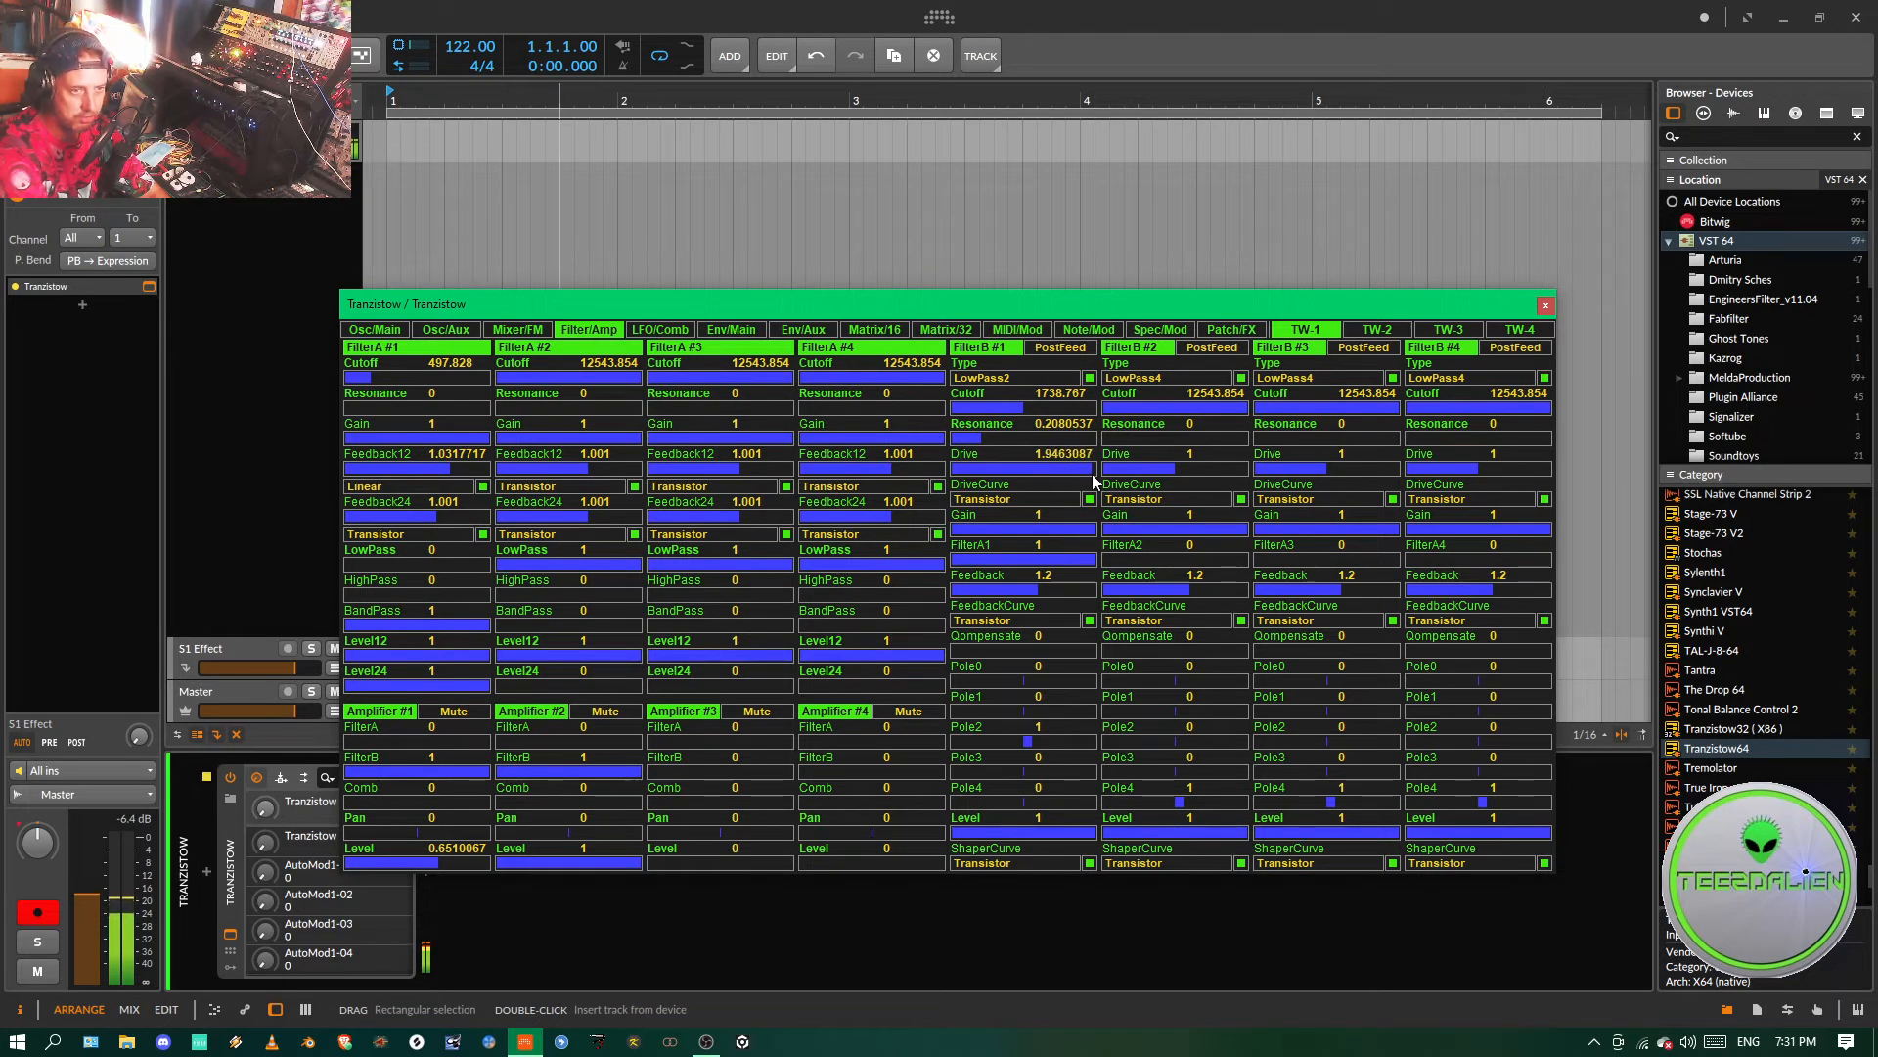
click(1019, 497)
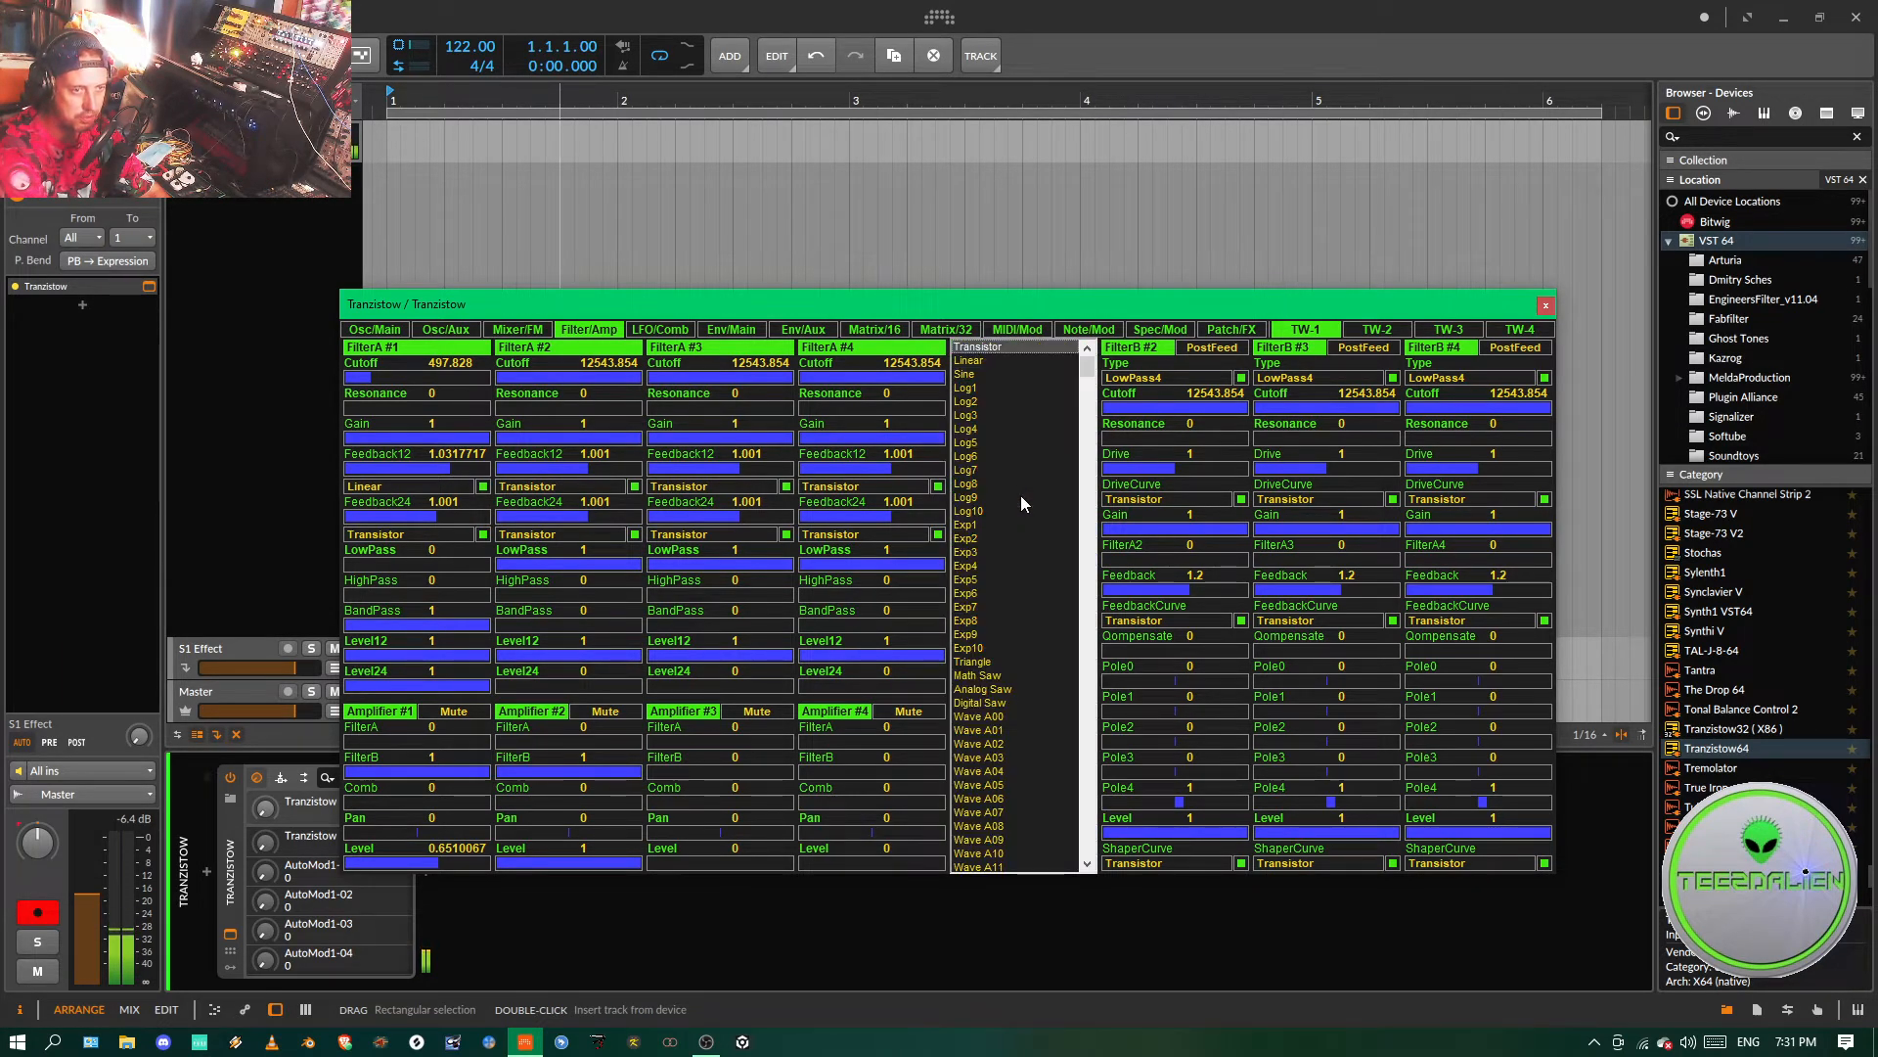
click(973, 376)
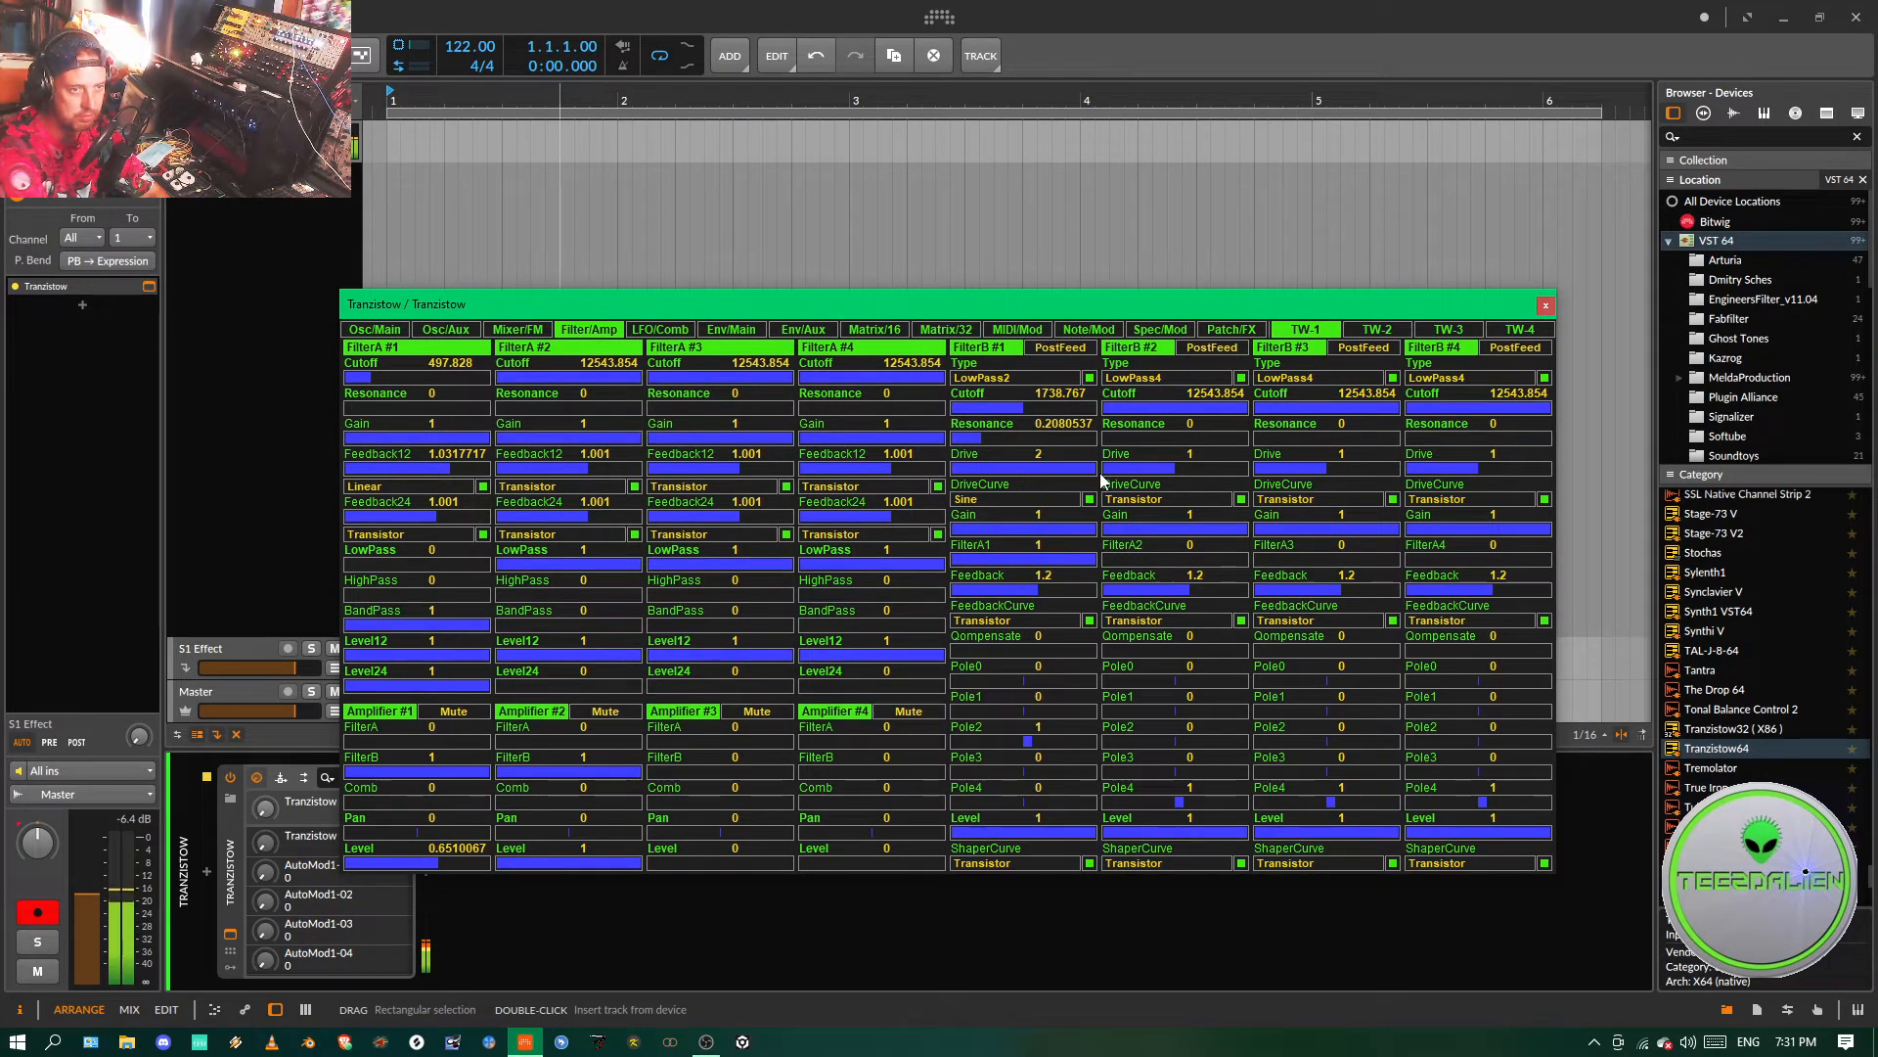
- Set FilterB #1's Cutoff to about 1640 and FilterA #1's Cutoff to about 895
mouse_move(1020, 416)
mouse_down()
mouse_move(1065, 416)
mouse_move(1005, 419)
mouse_move(1069, 418)
mouse_move(1010, 416)
mouse_move(1029, 421)
mouse_up()
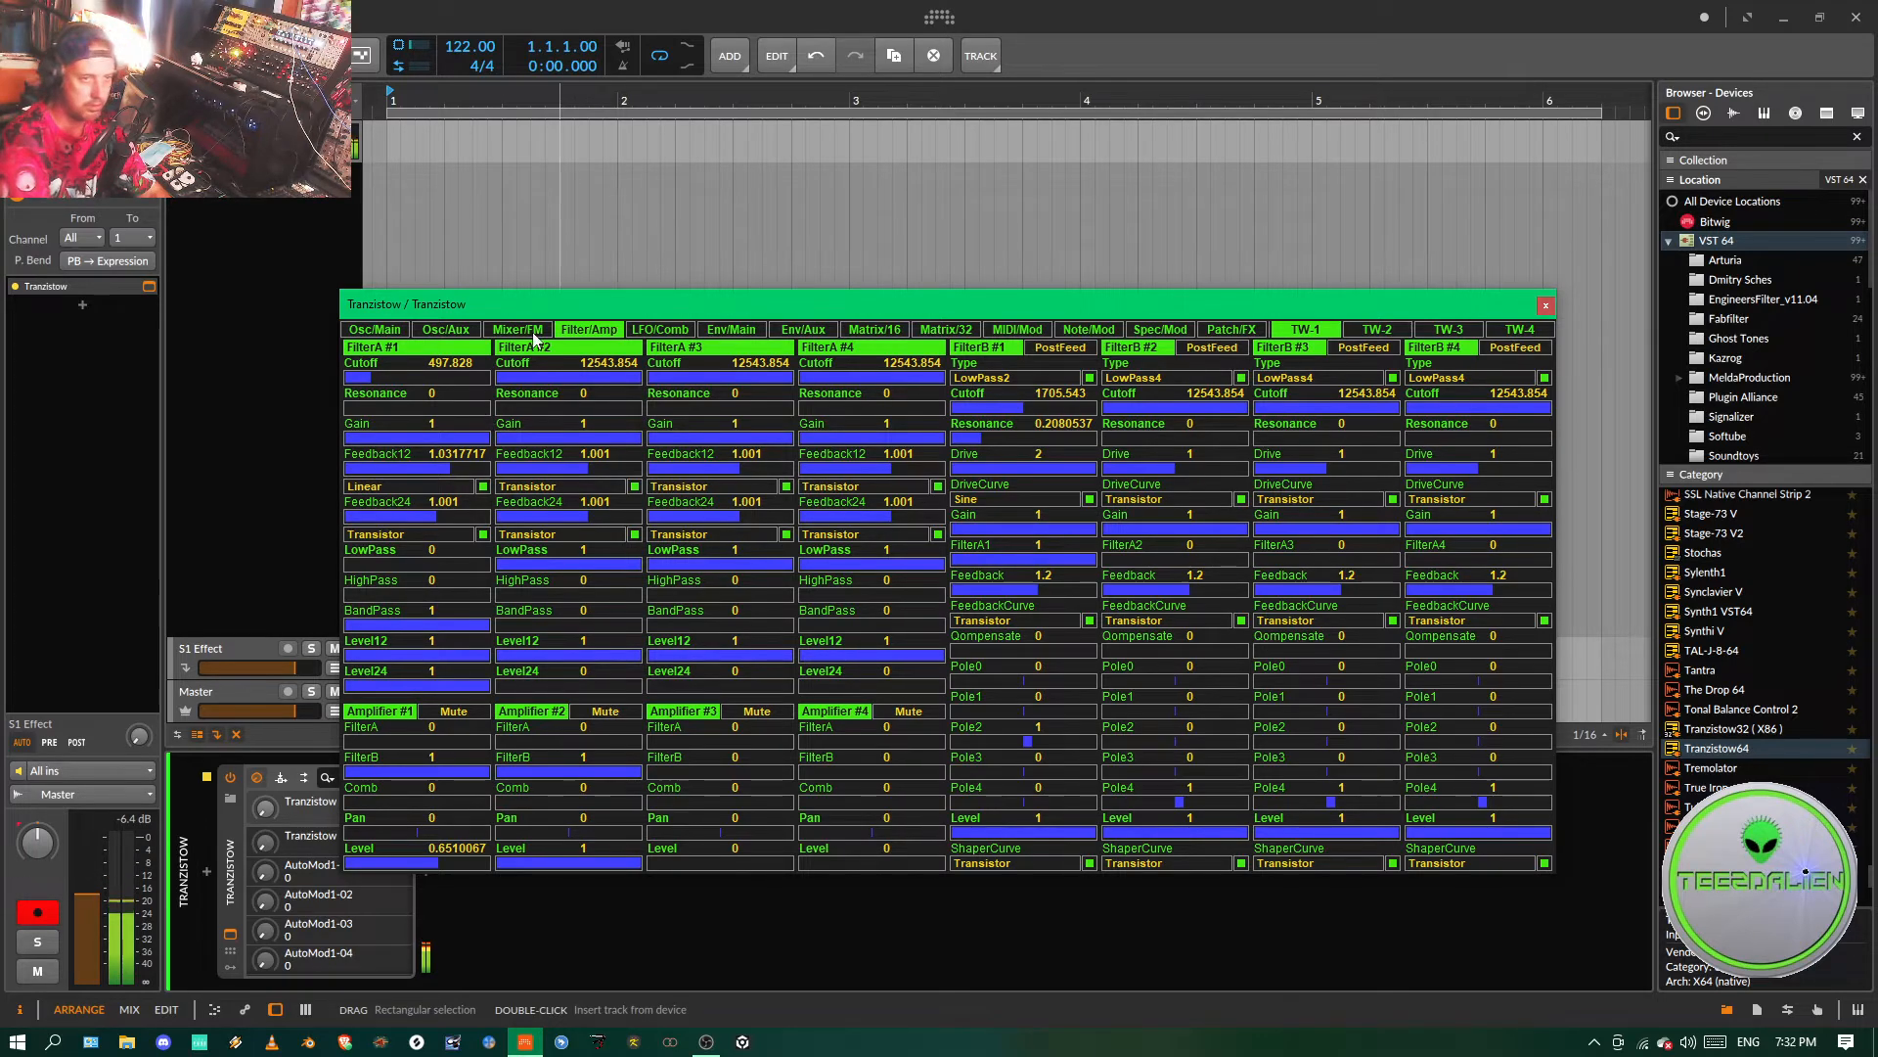
drag(1048, 411, 1010, 411)
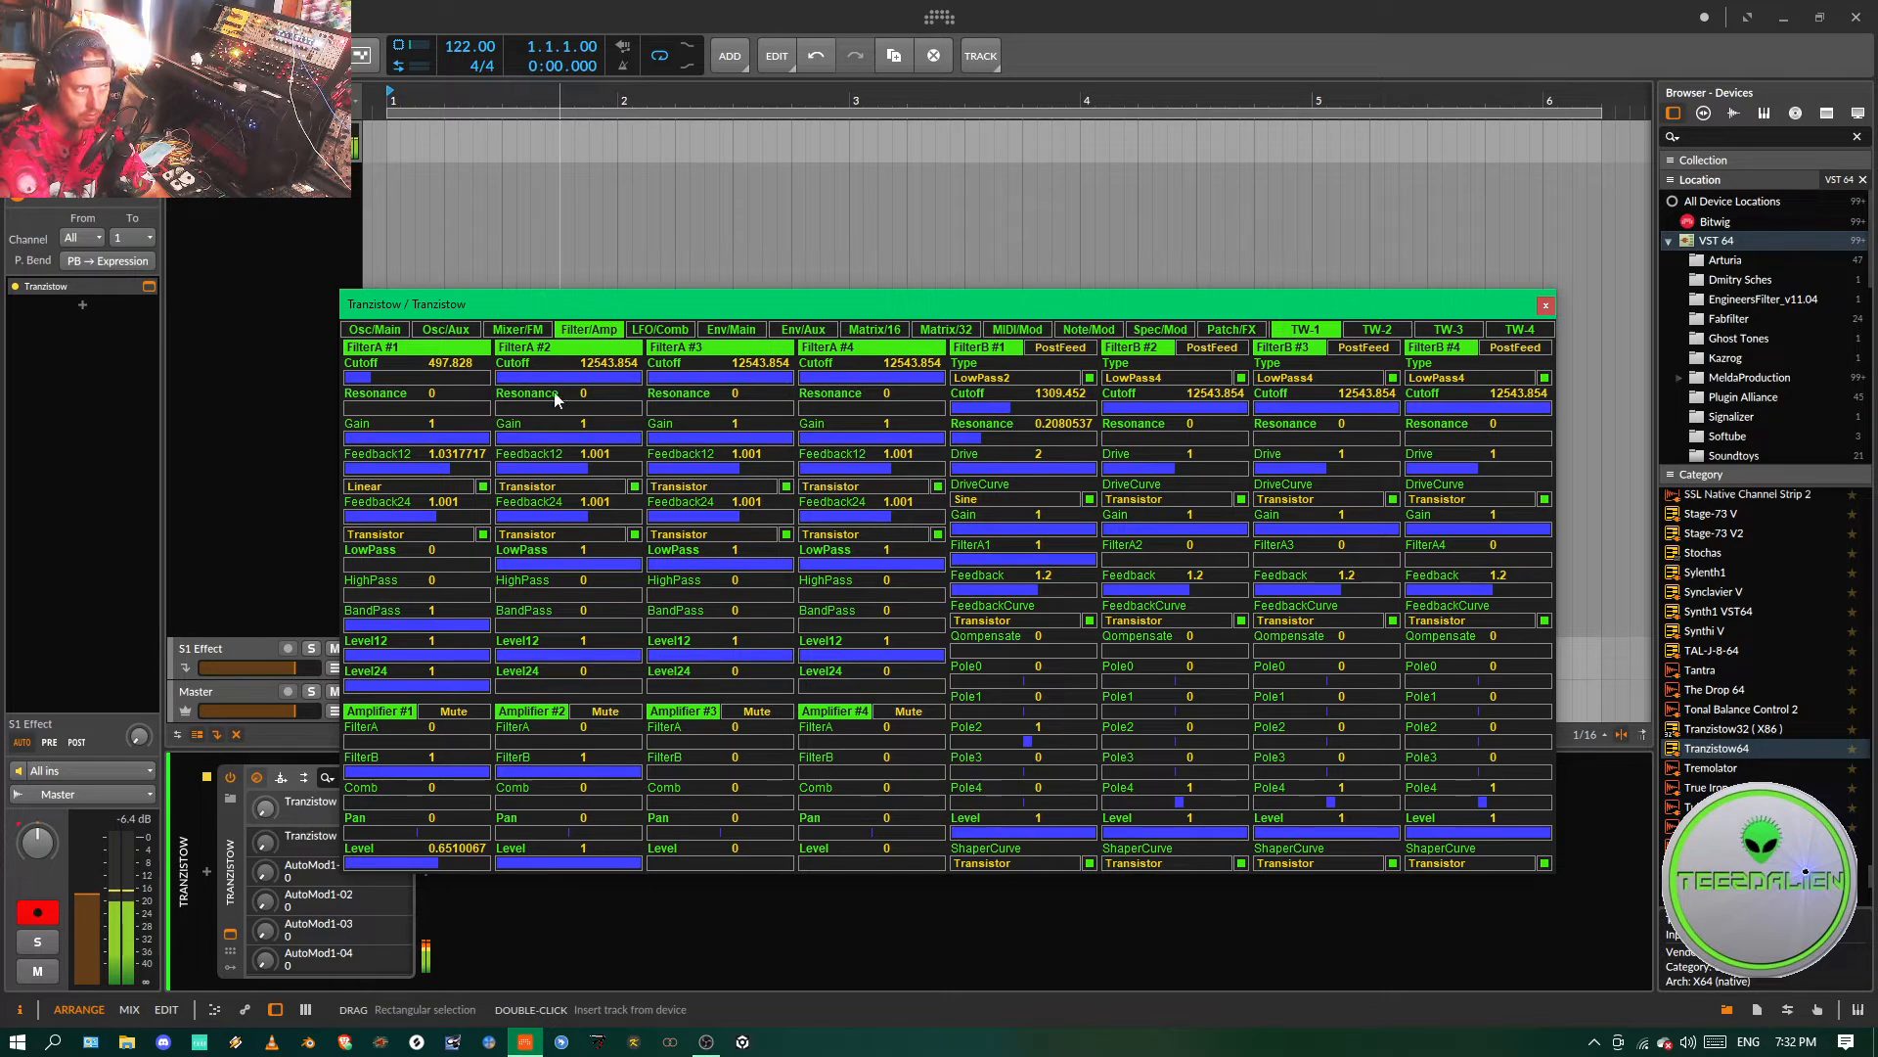
drag(366, 379, 396, 380)
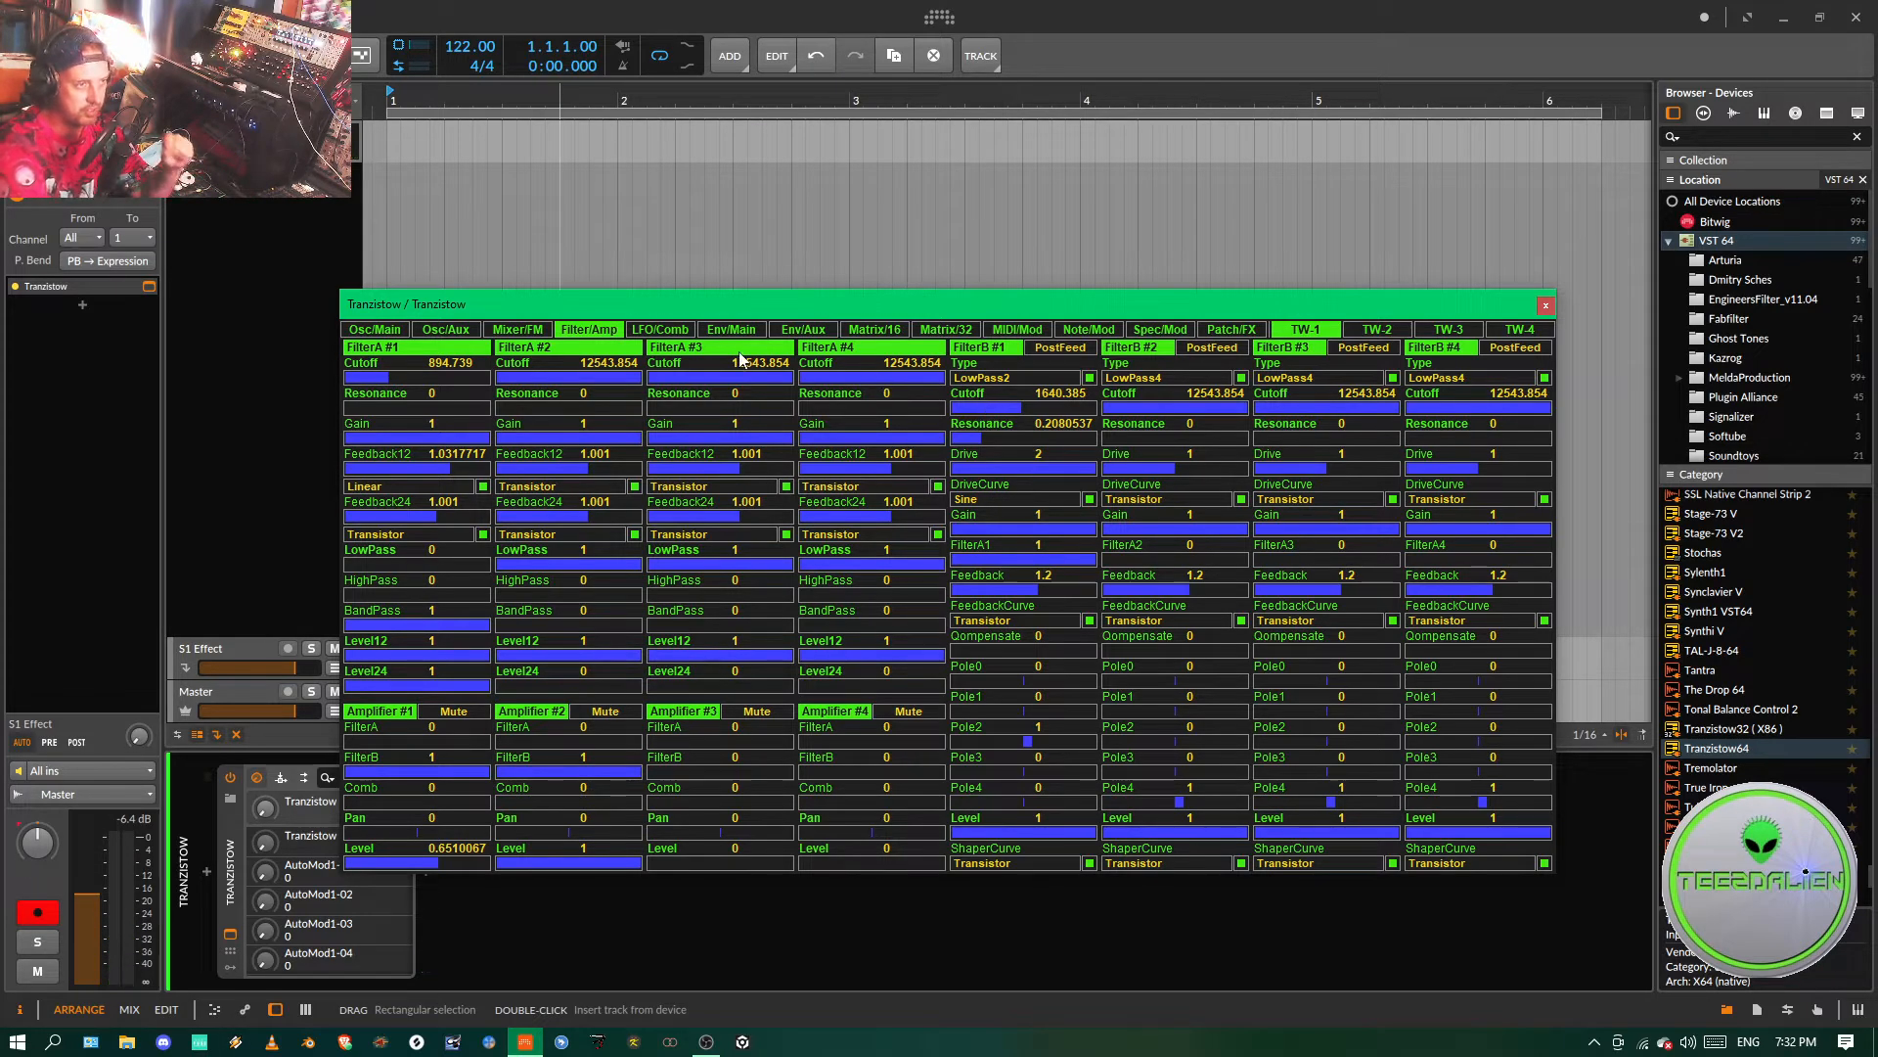
- Mute Amplifier #1
click(444, 330)
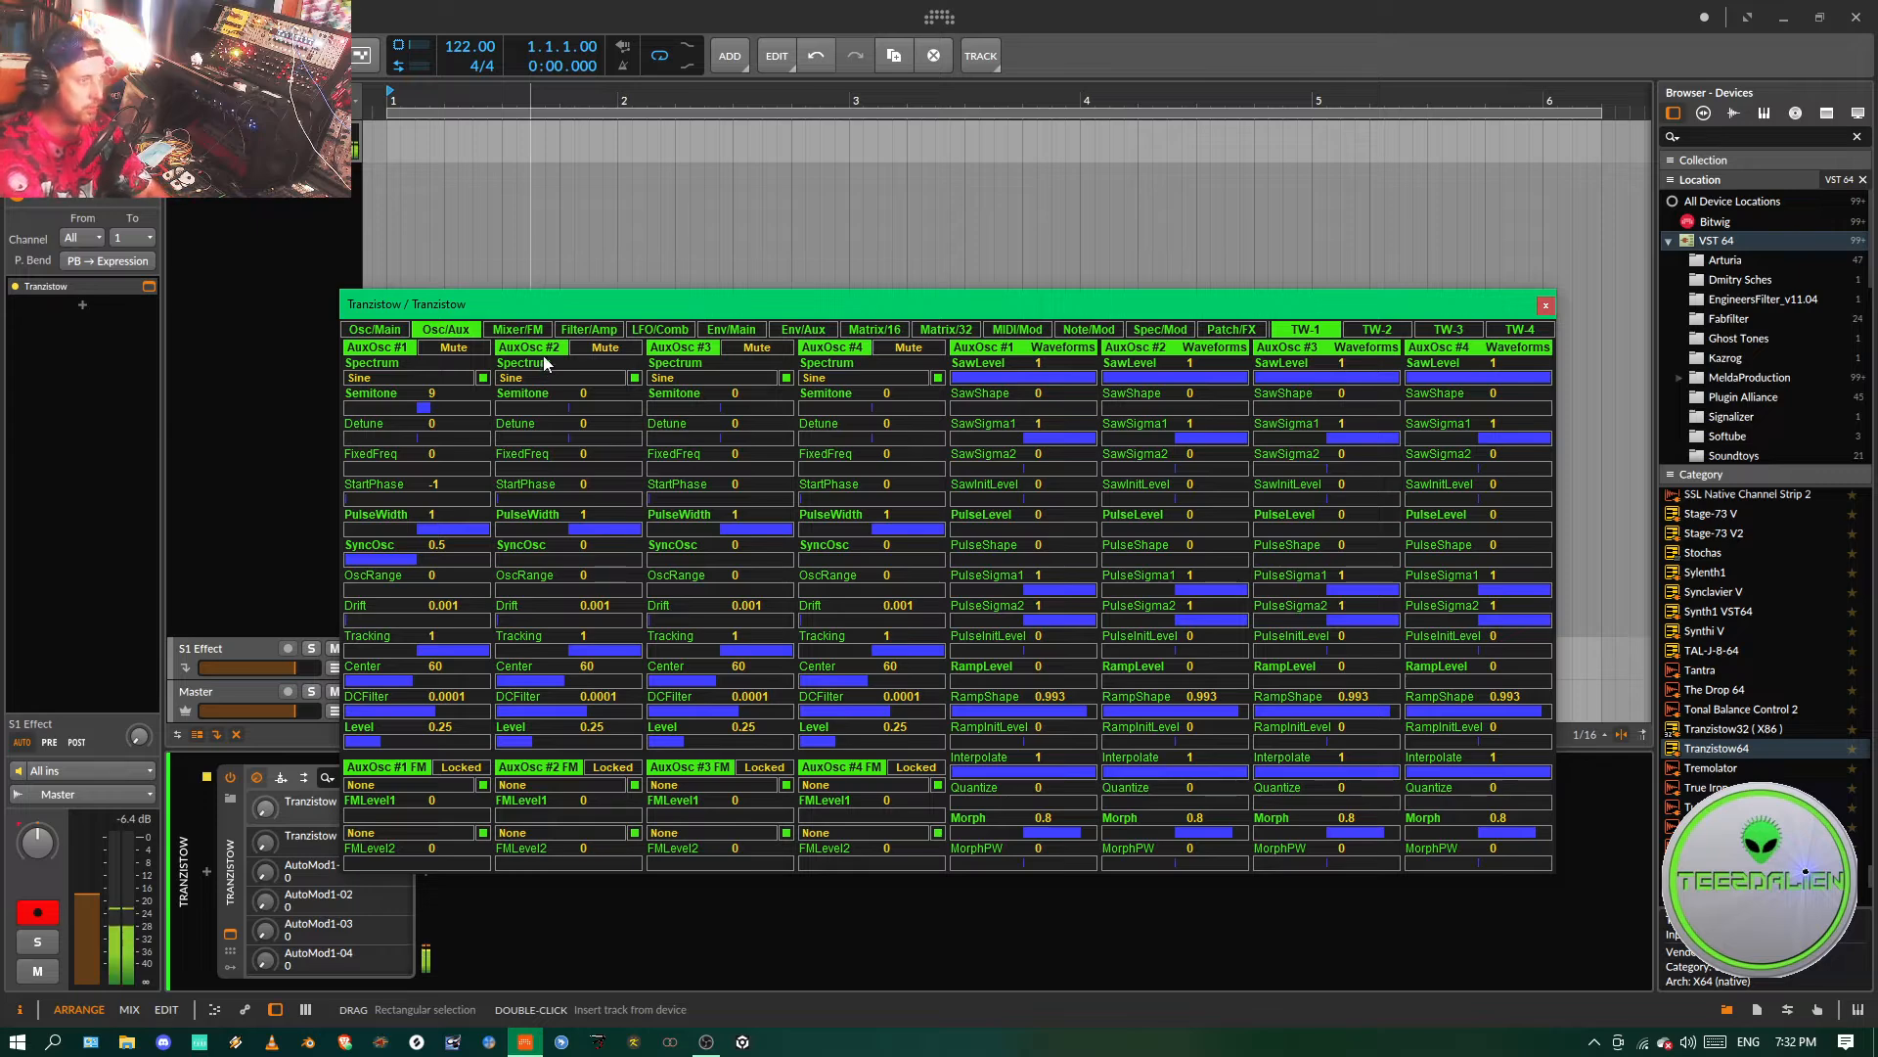
click(591, 329)
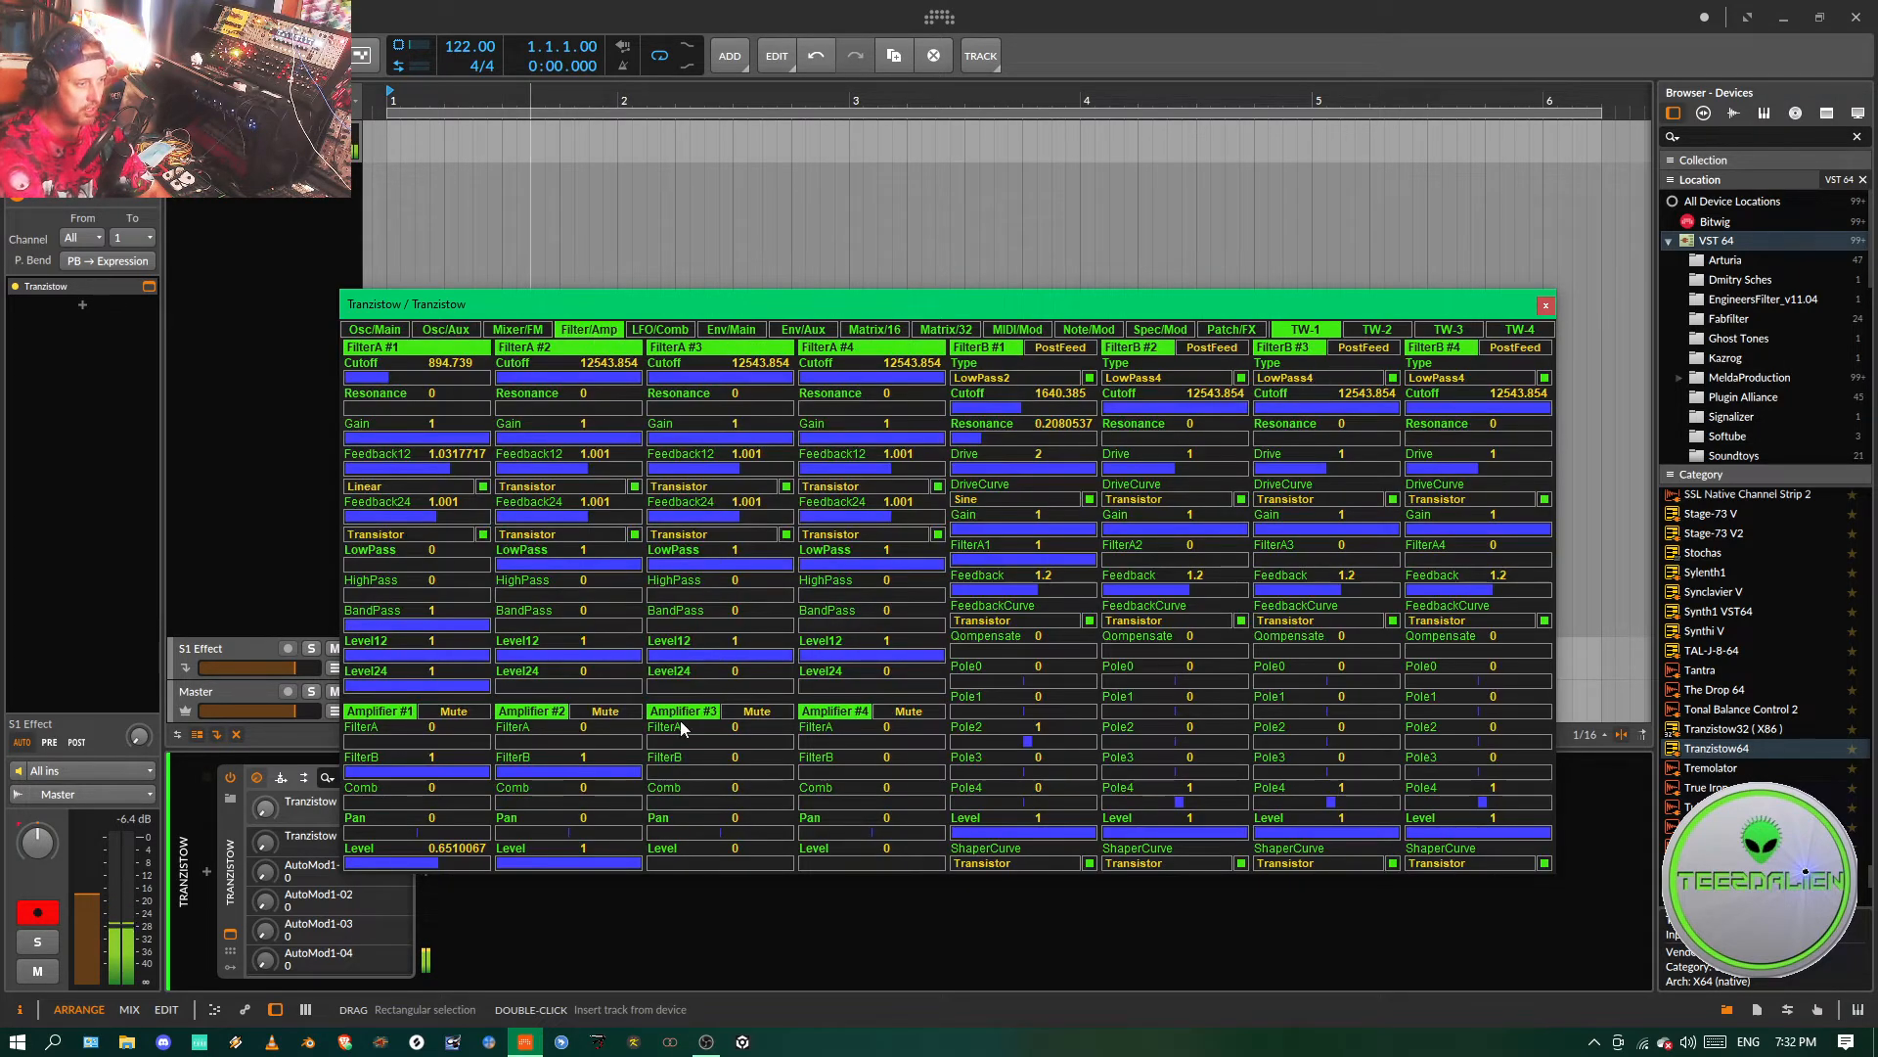
click(453, 712)
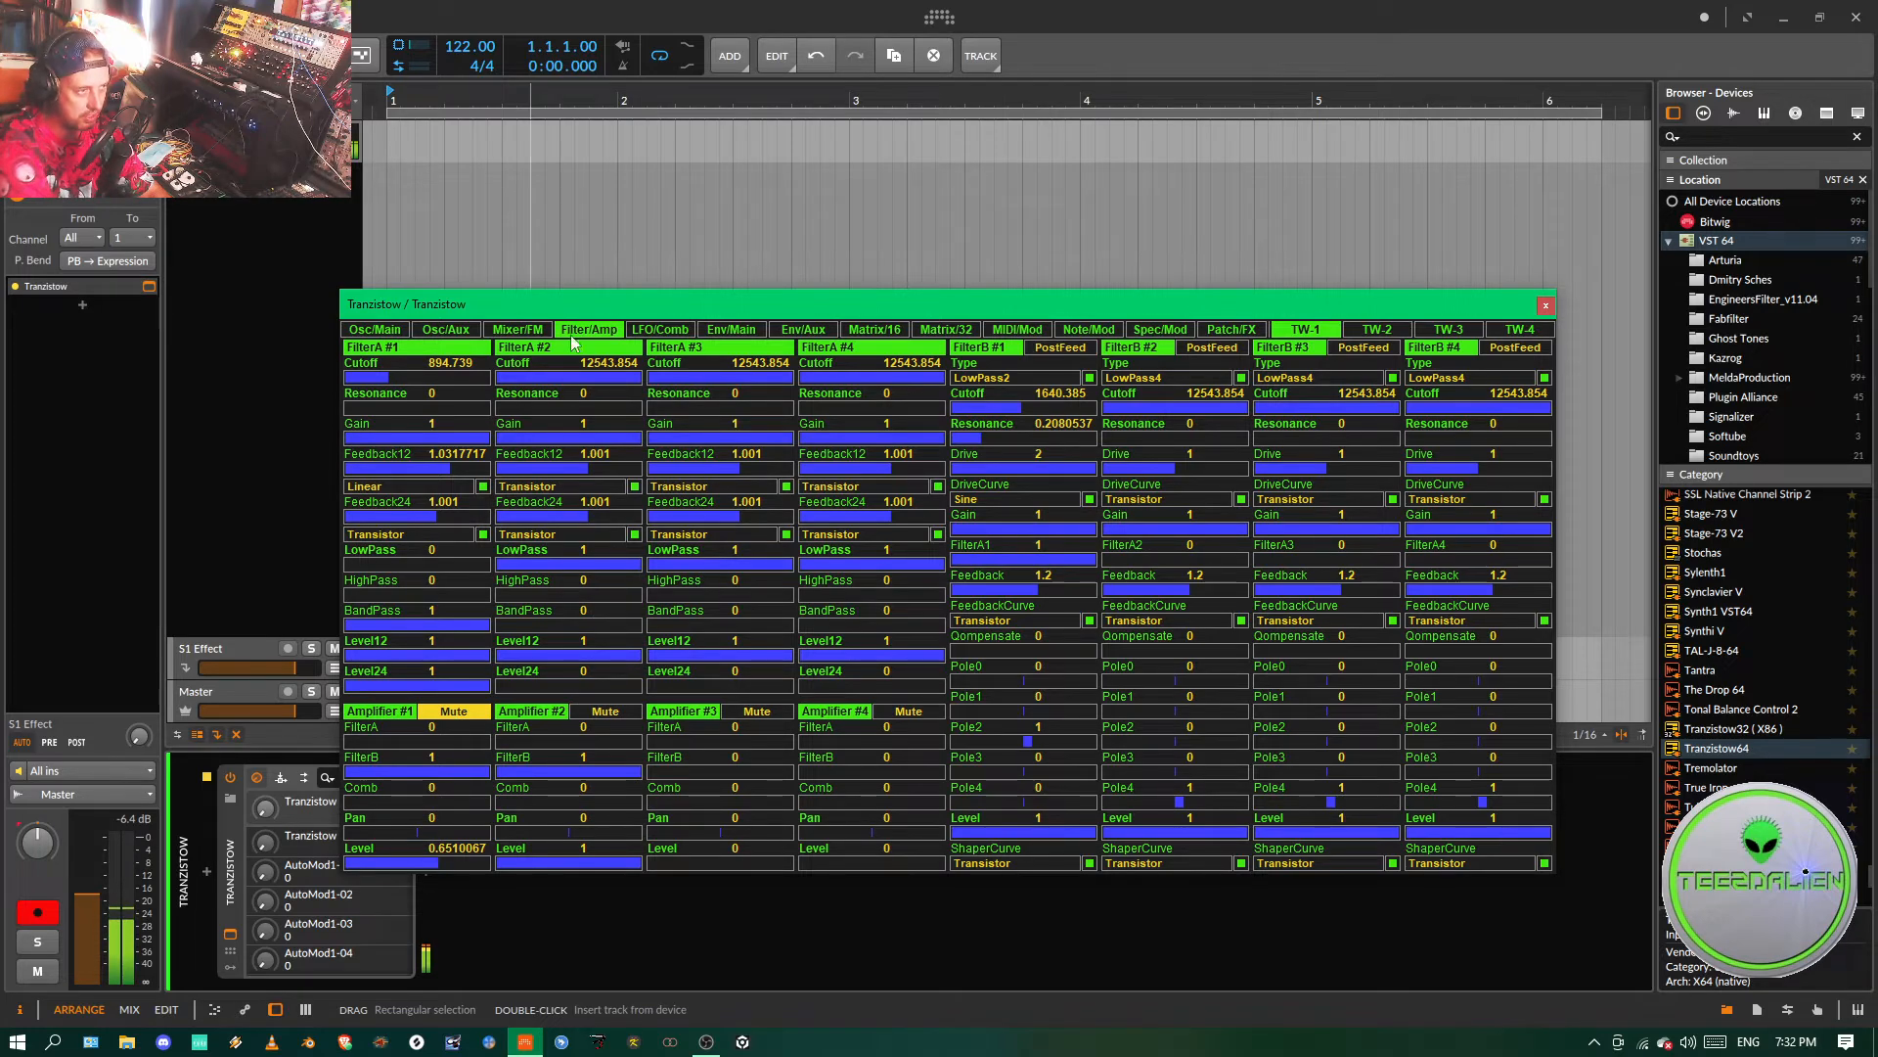
- Set AuxOsc #2's SawSigma2 to about -0.65 and its PulseWidth to about 0.57
click(519, 330)
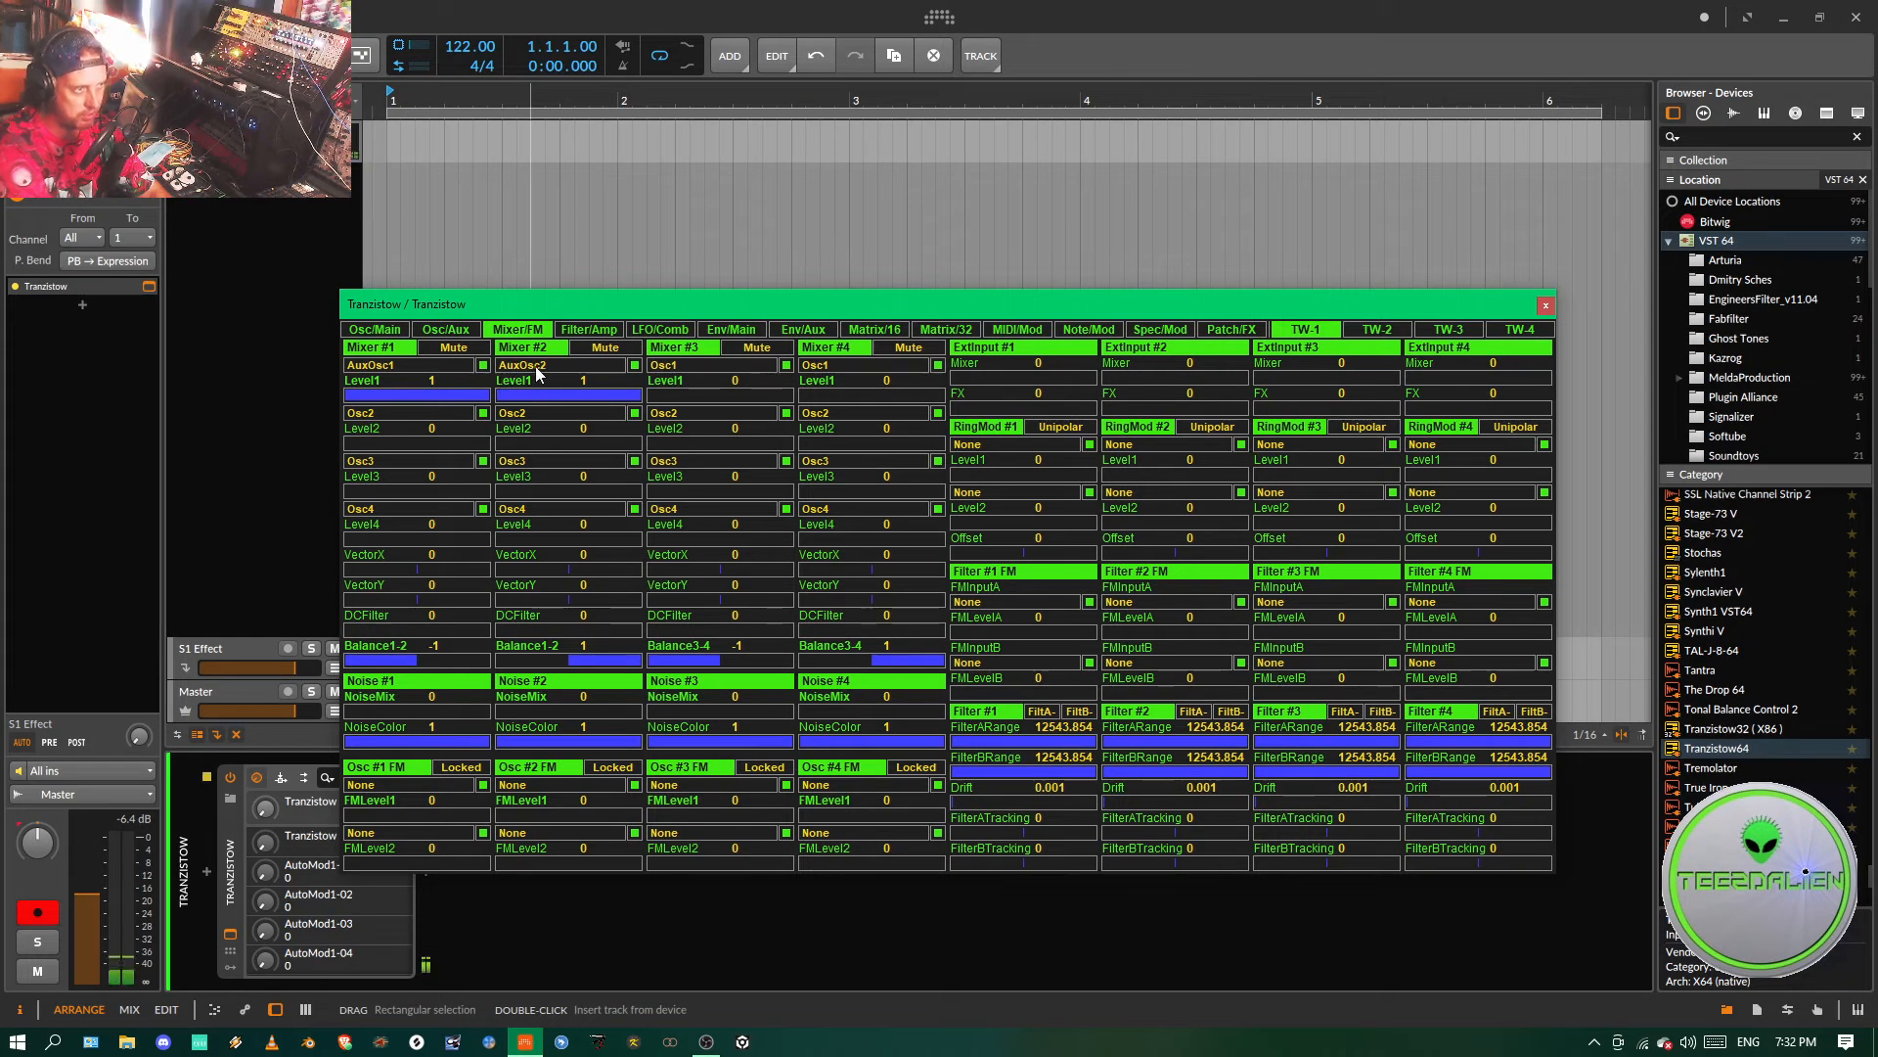
click(446, 330)
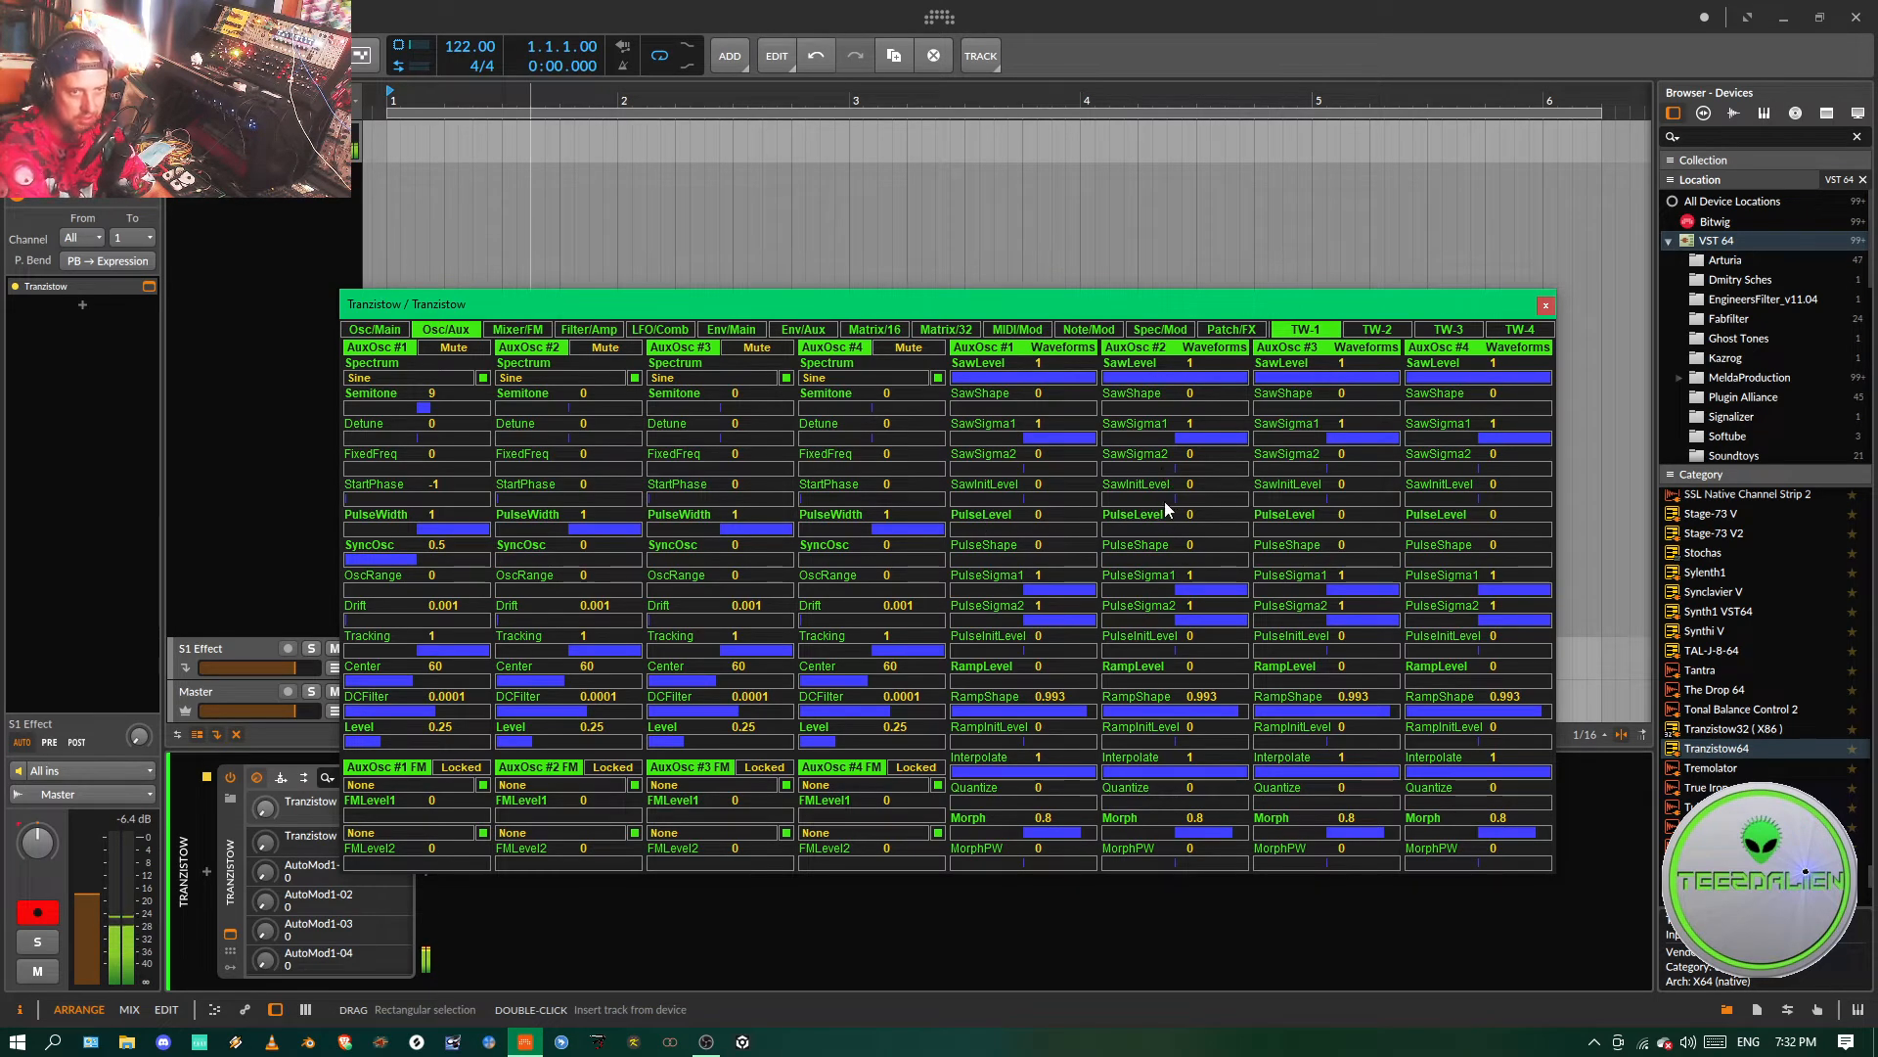
drag(1172, 471, 1110, 471)
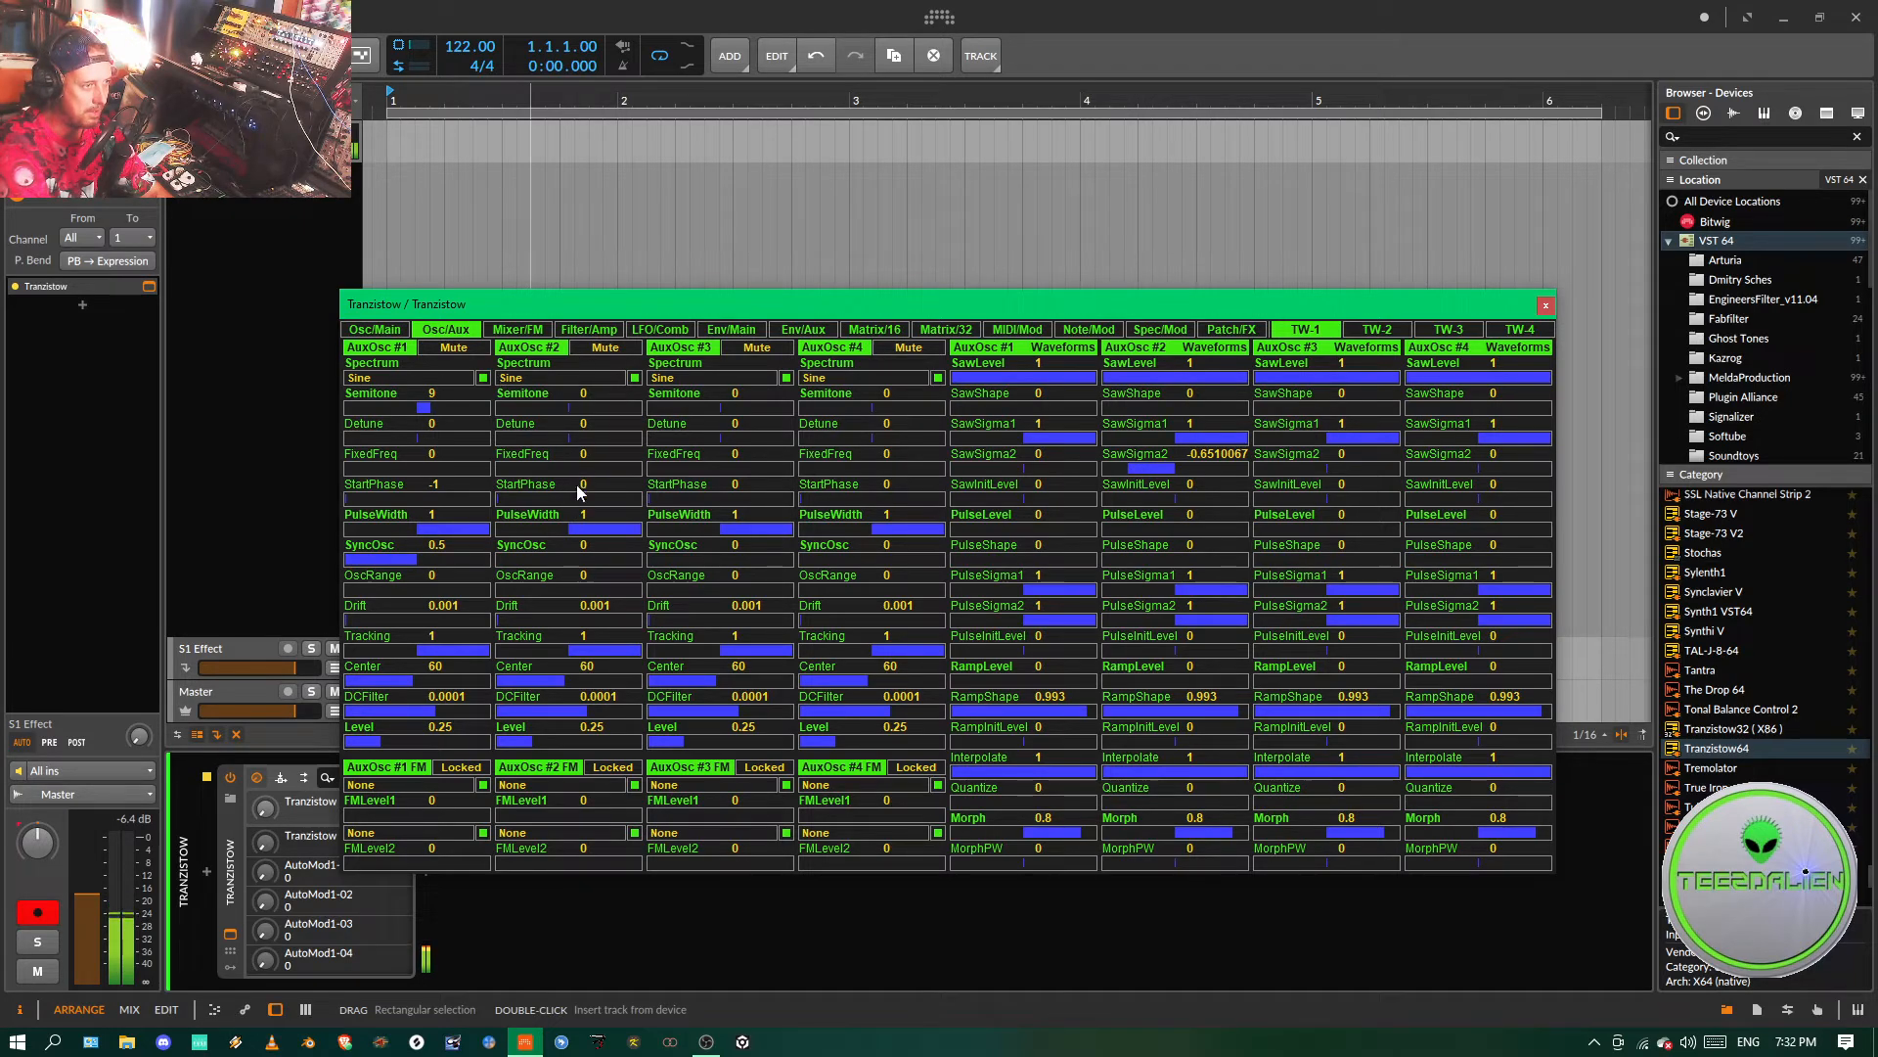
drag(630, 530, 601, 530)
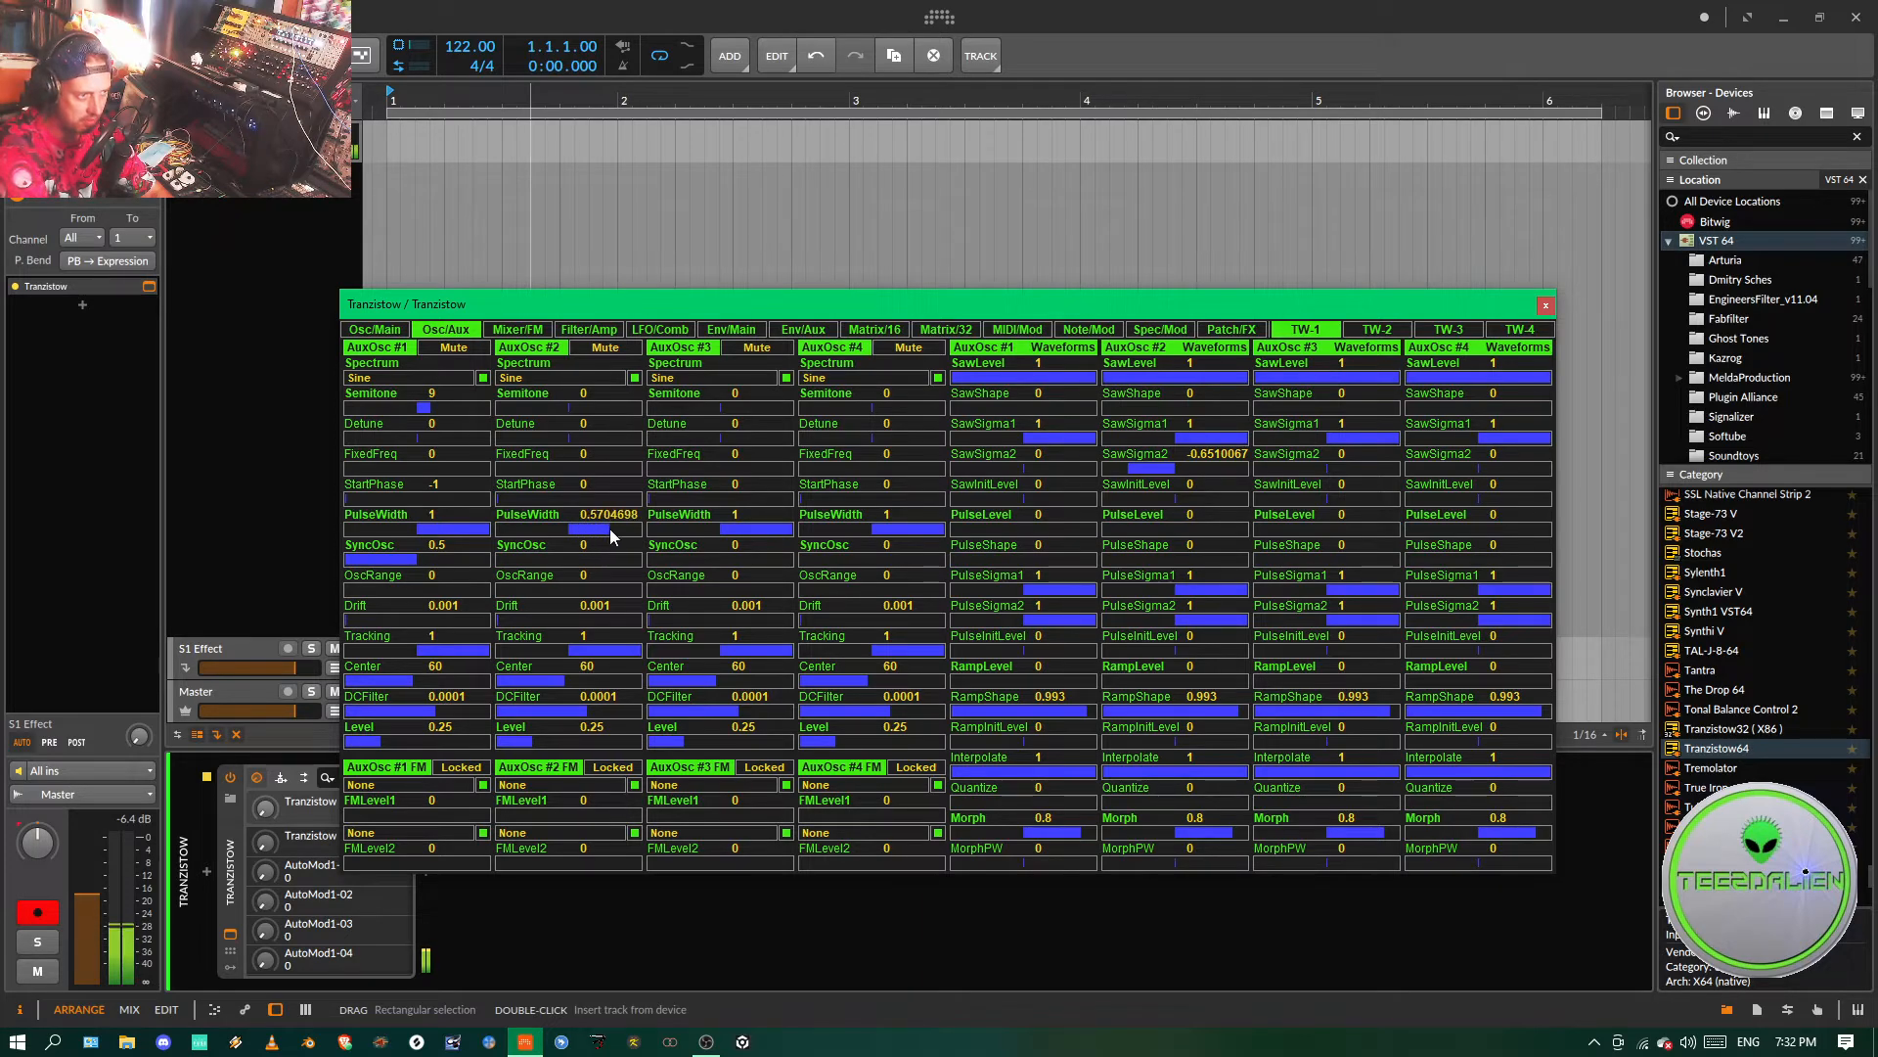
- In ModMatrix #3, route LFO1 to AuxOsc2PW with Amount at about 0.65
click(878, 329)
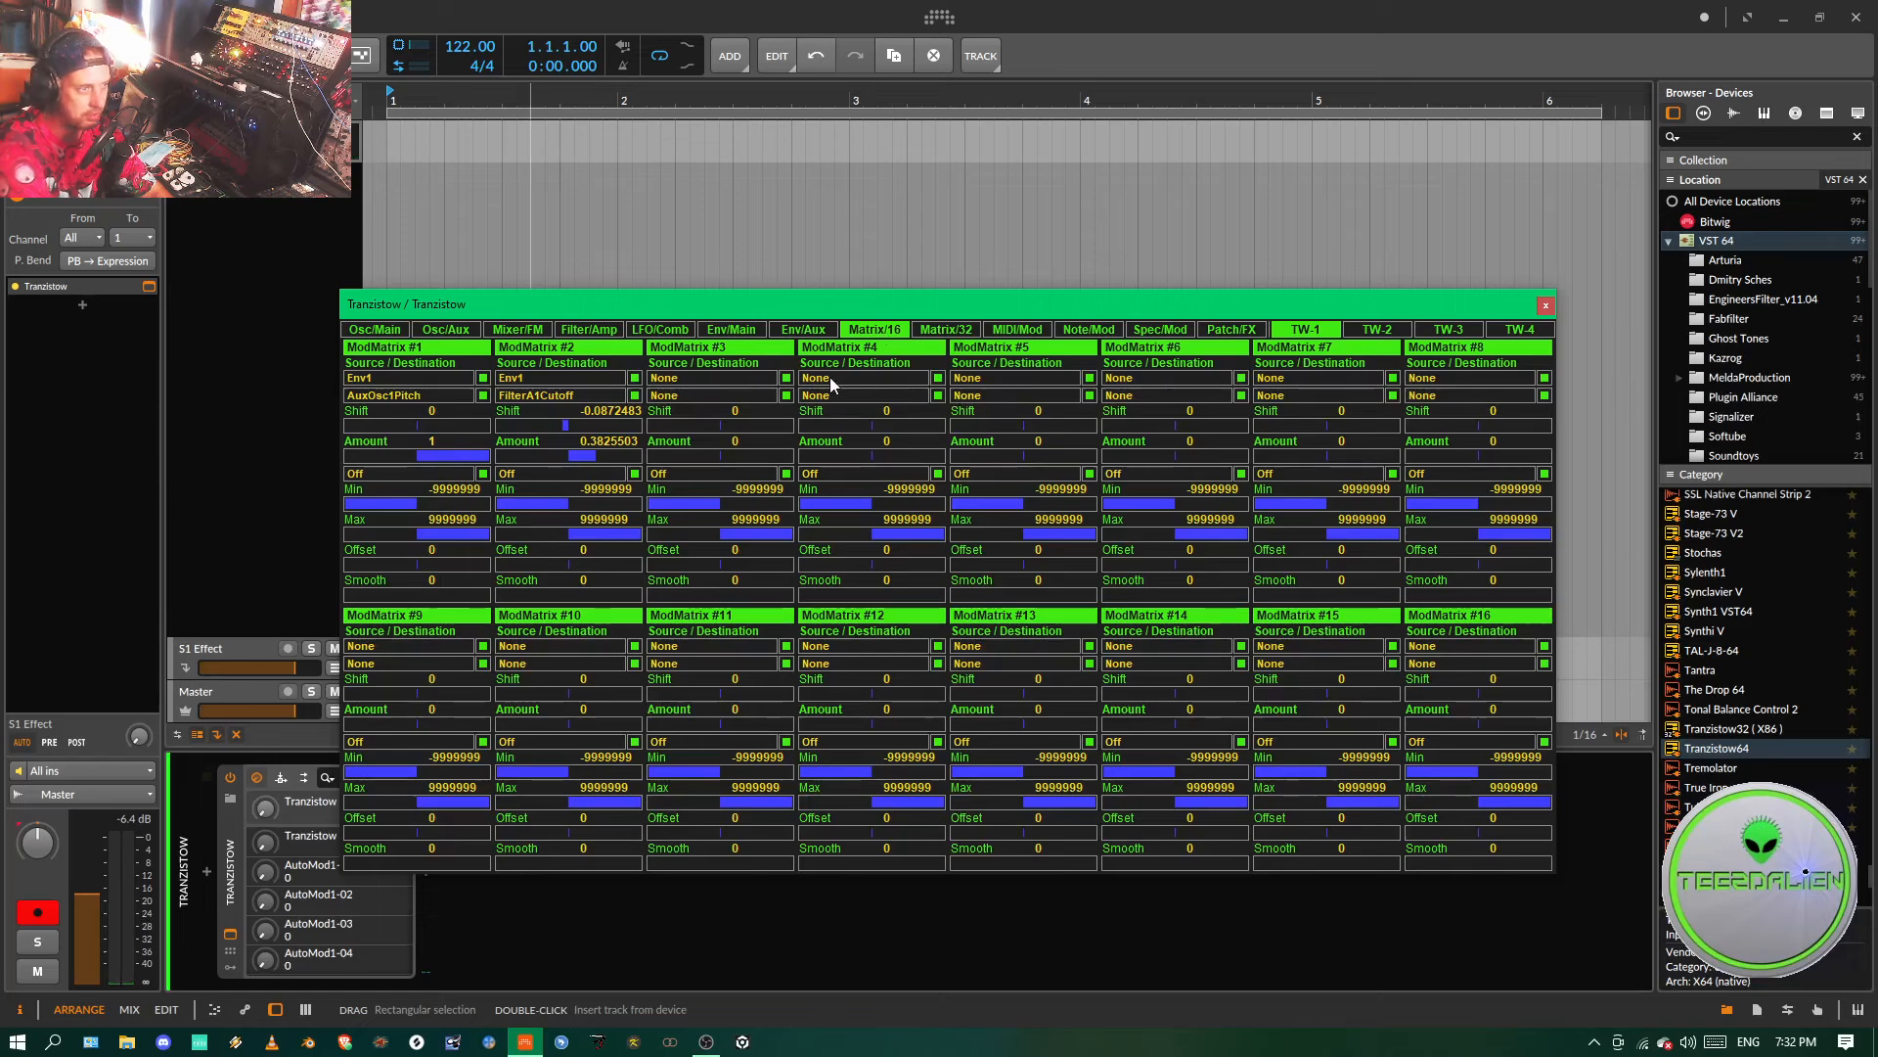
click(754, 376)
click(659, 356)
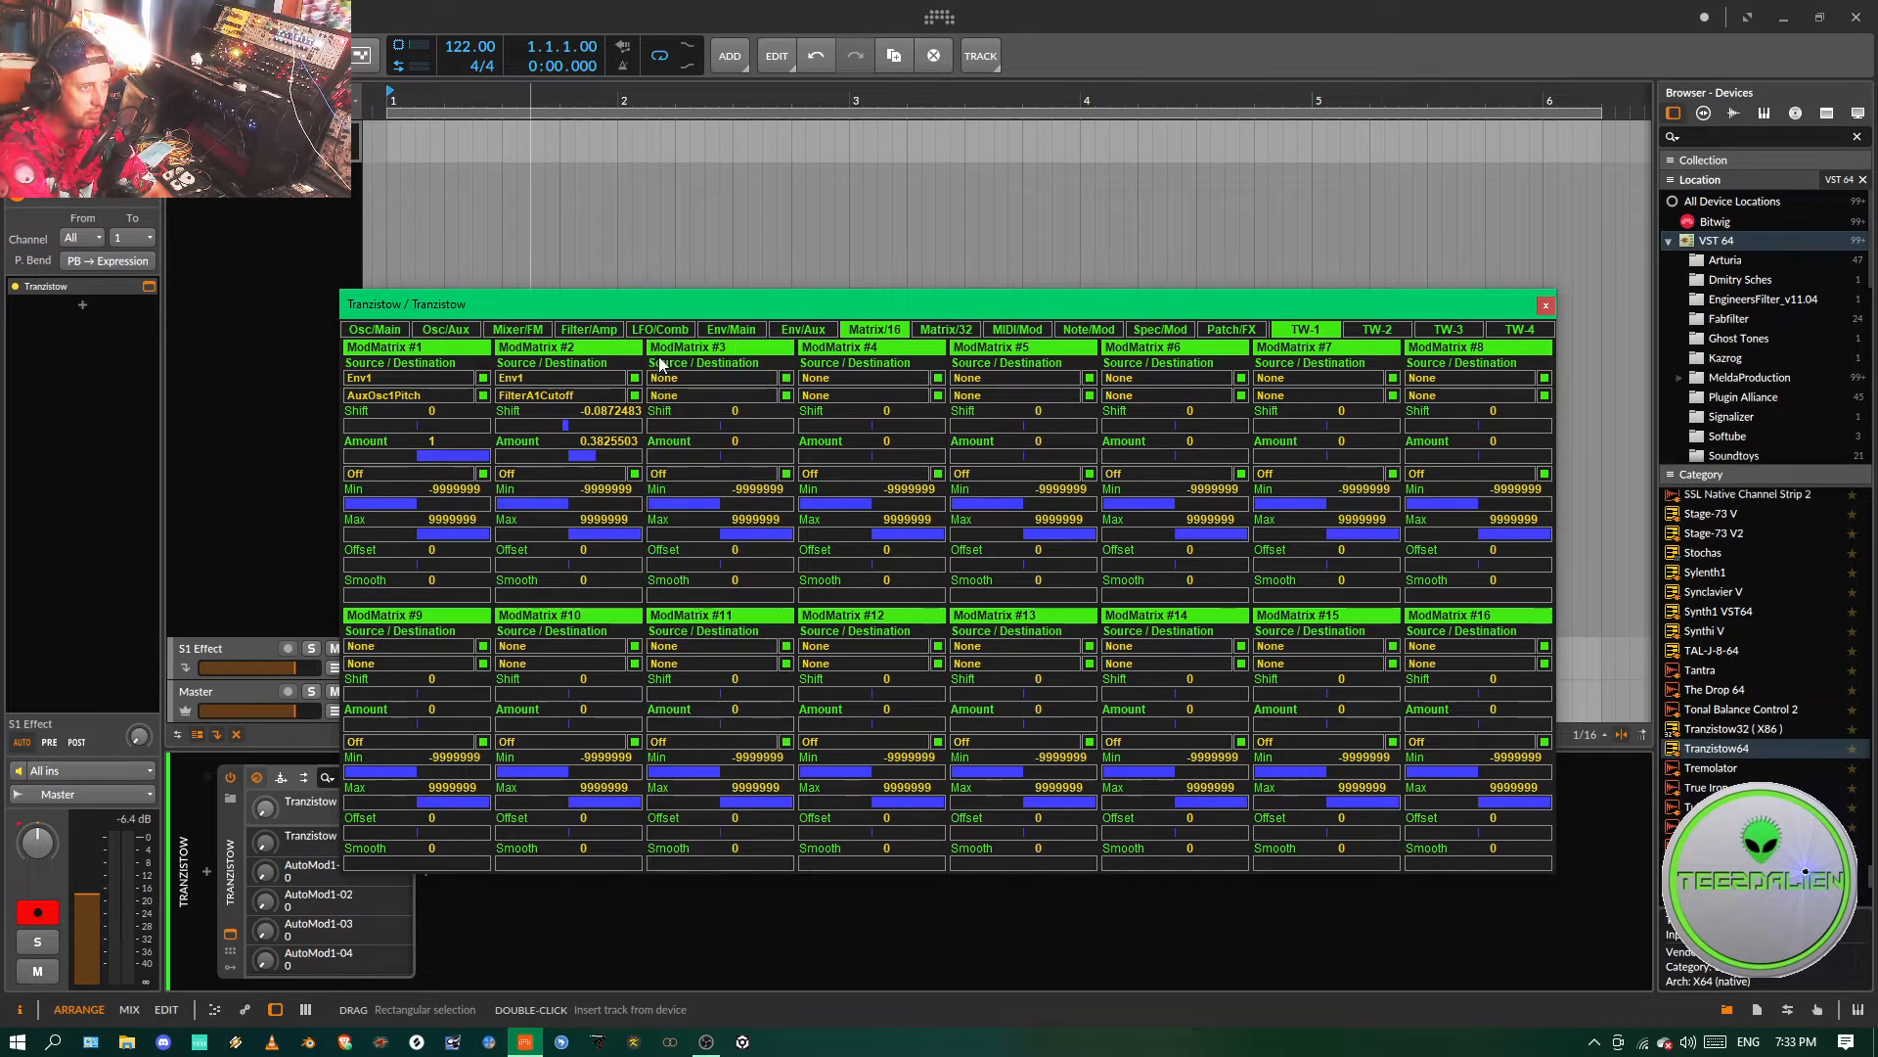
click(679, 378)
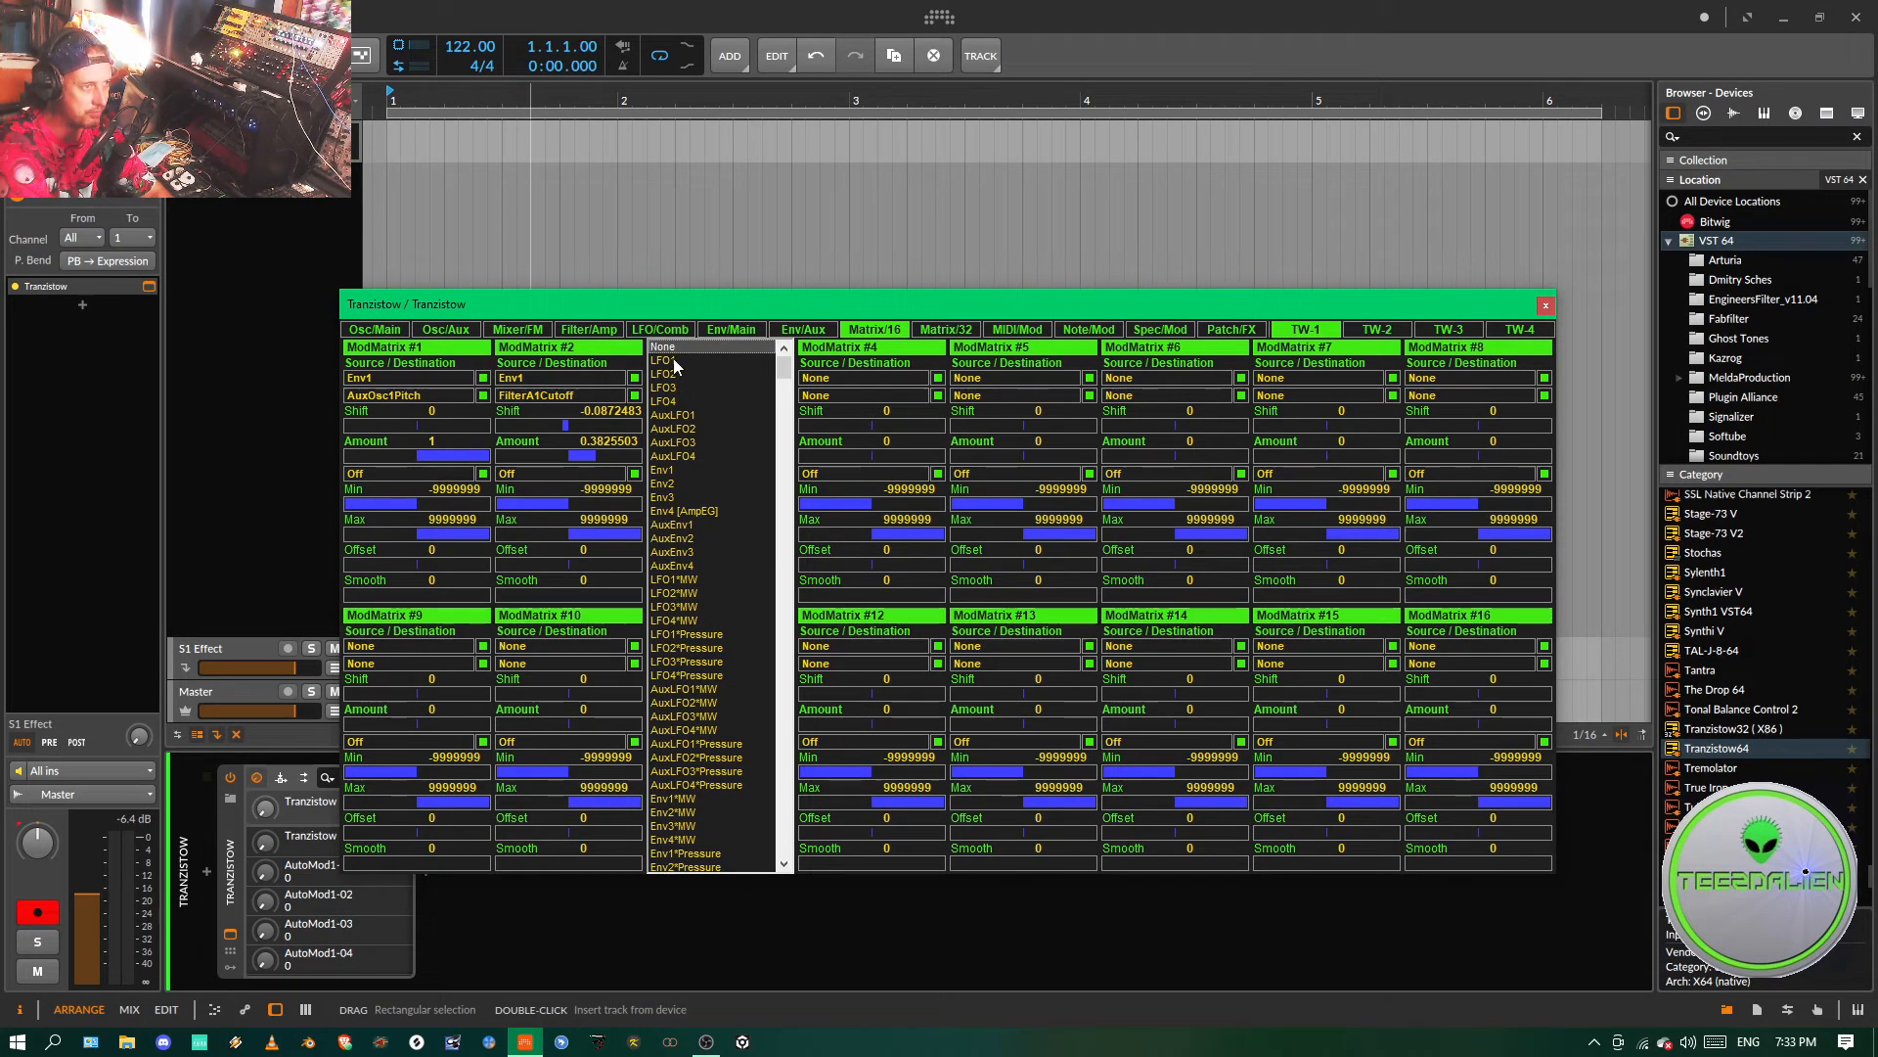
click(674, 362)
click(681, 396)
scroll(688, 430, down, 20)
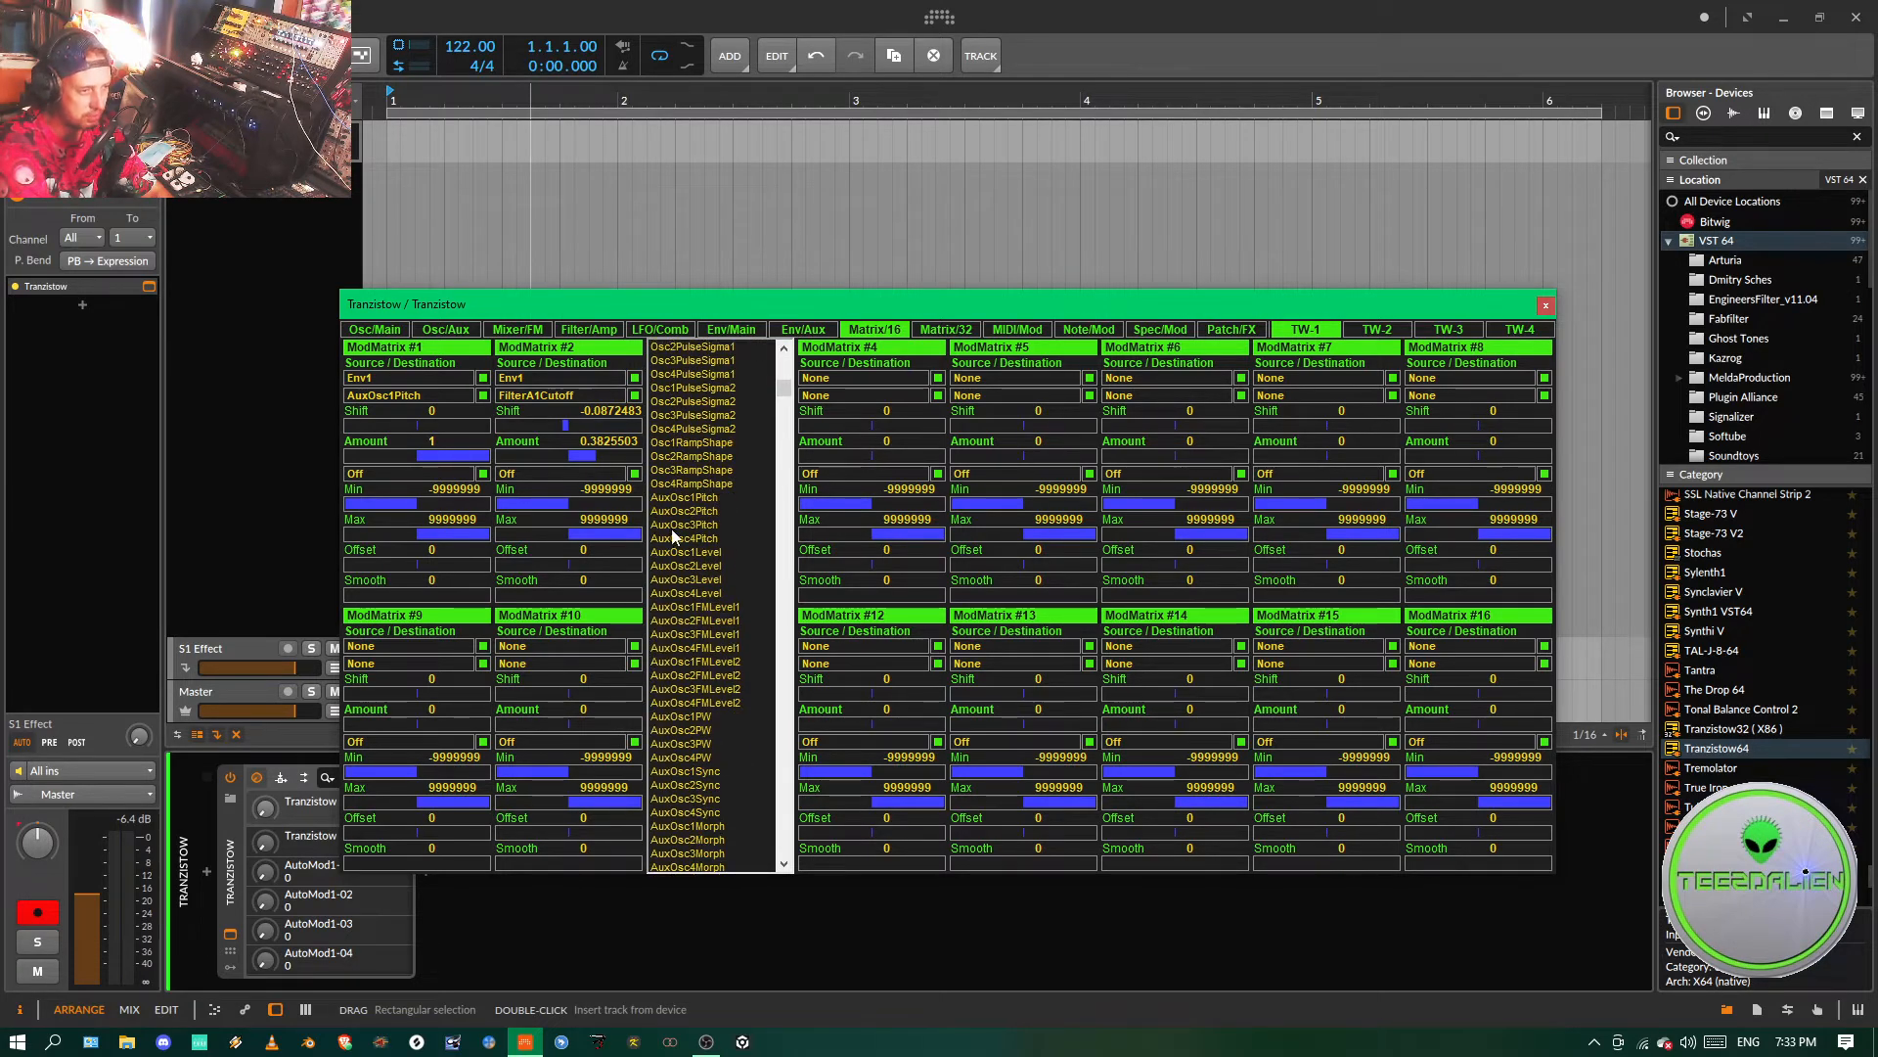
click(689, 730)
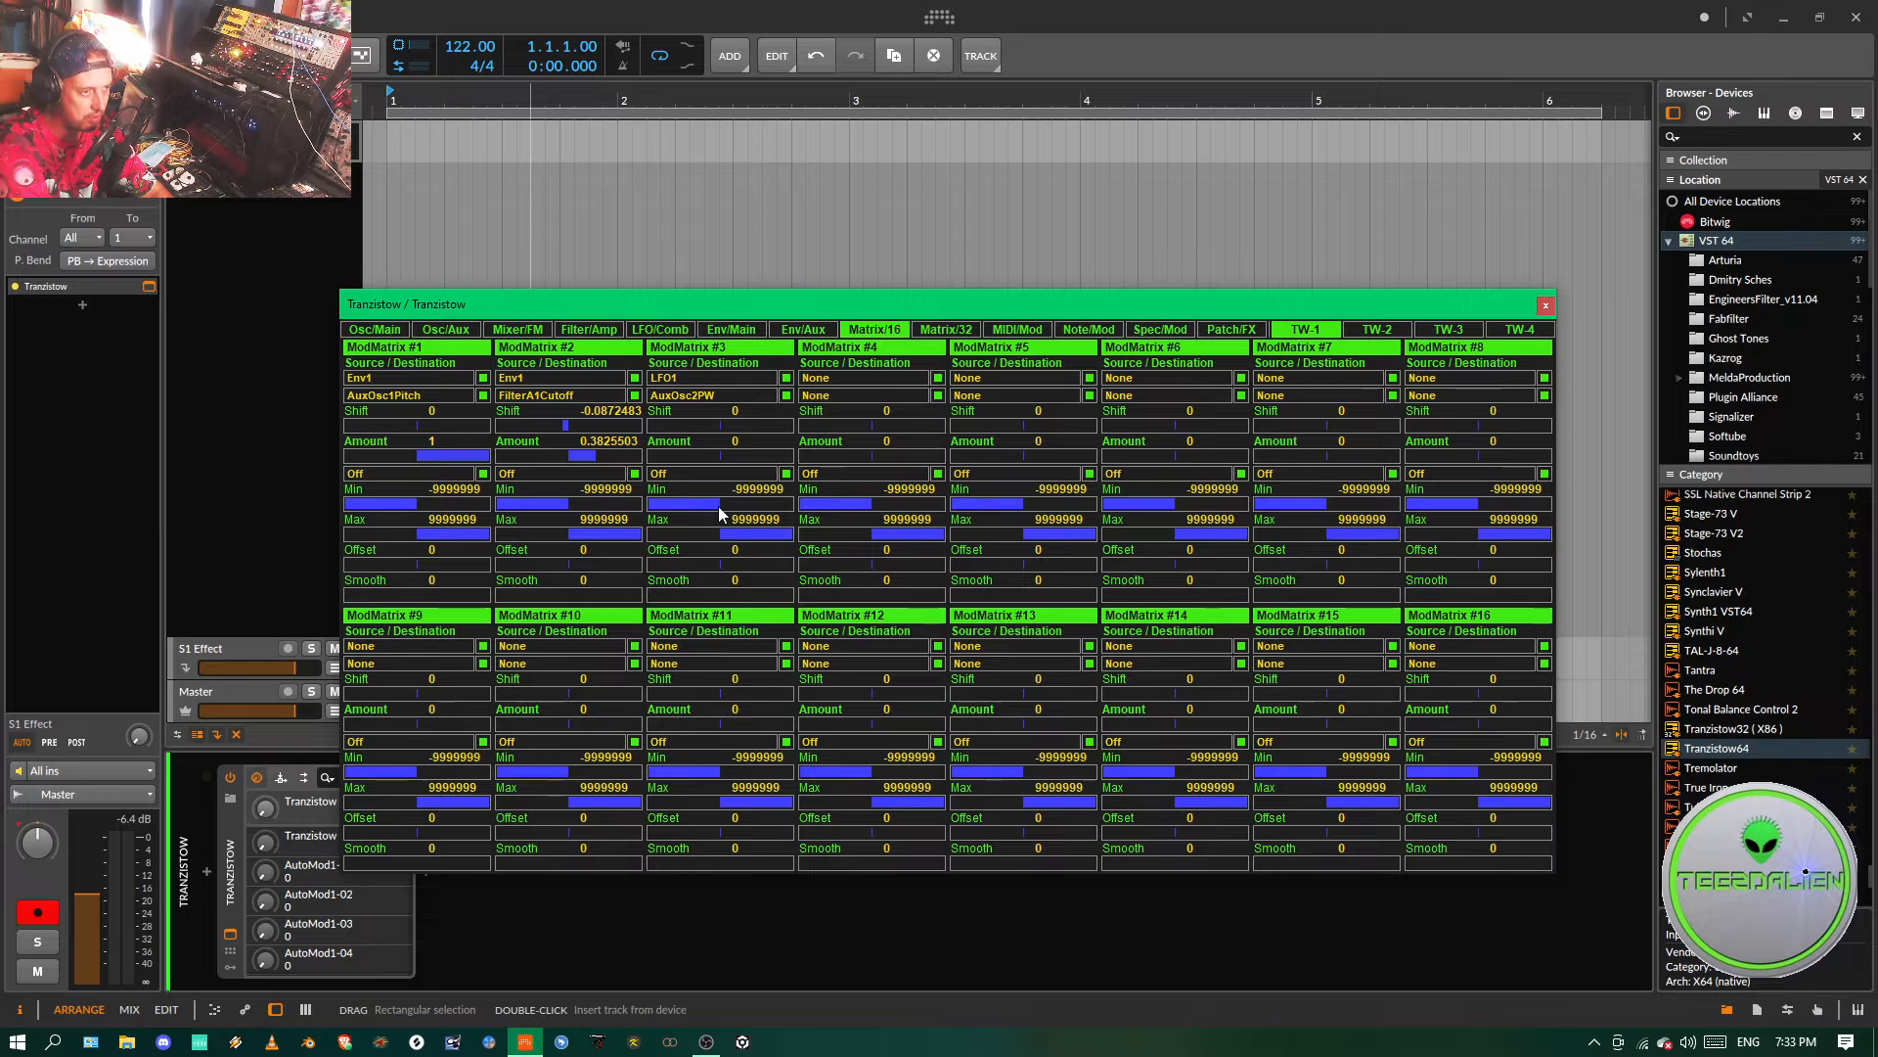
click(755, 454)
drag(754, 454, 767, 456)
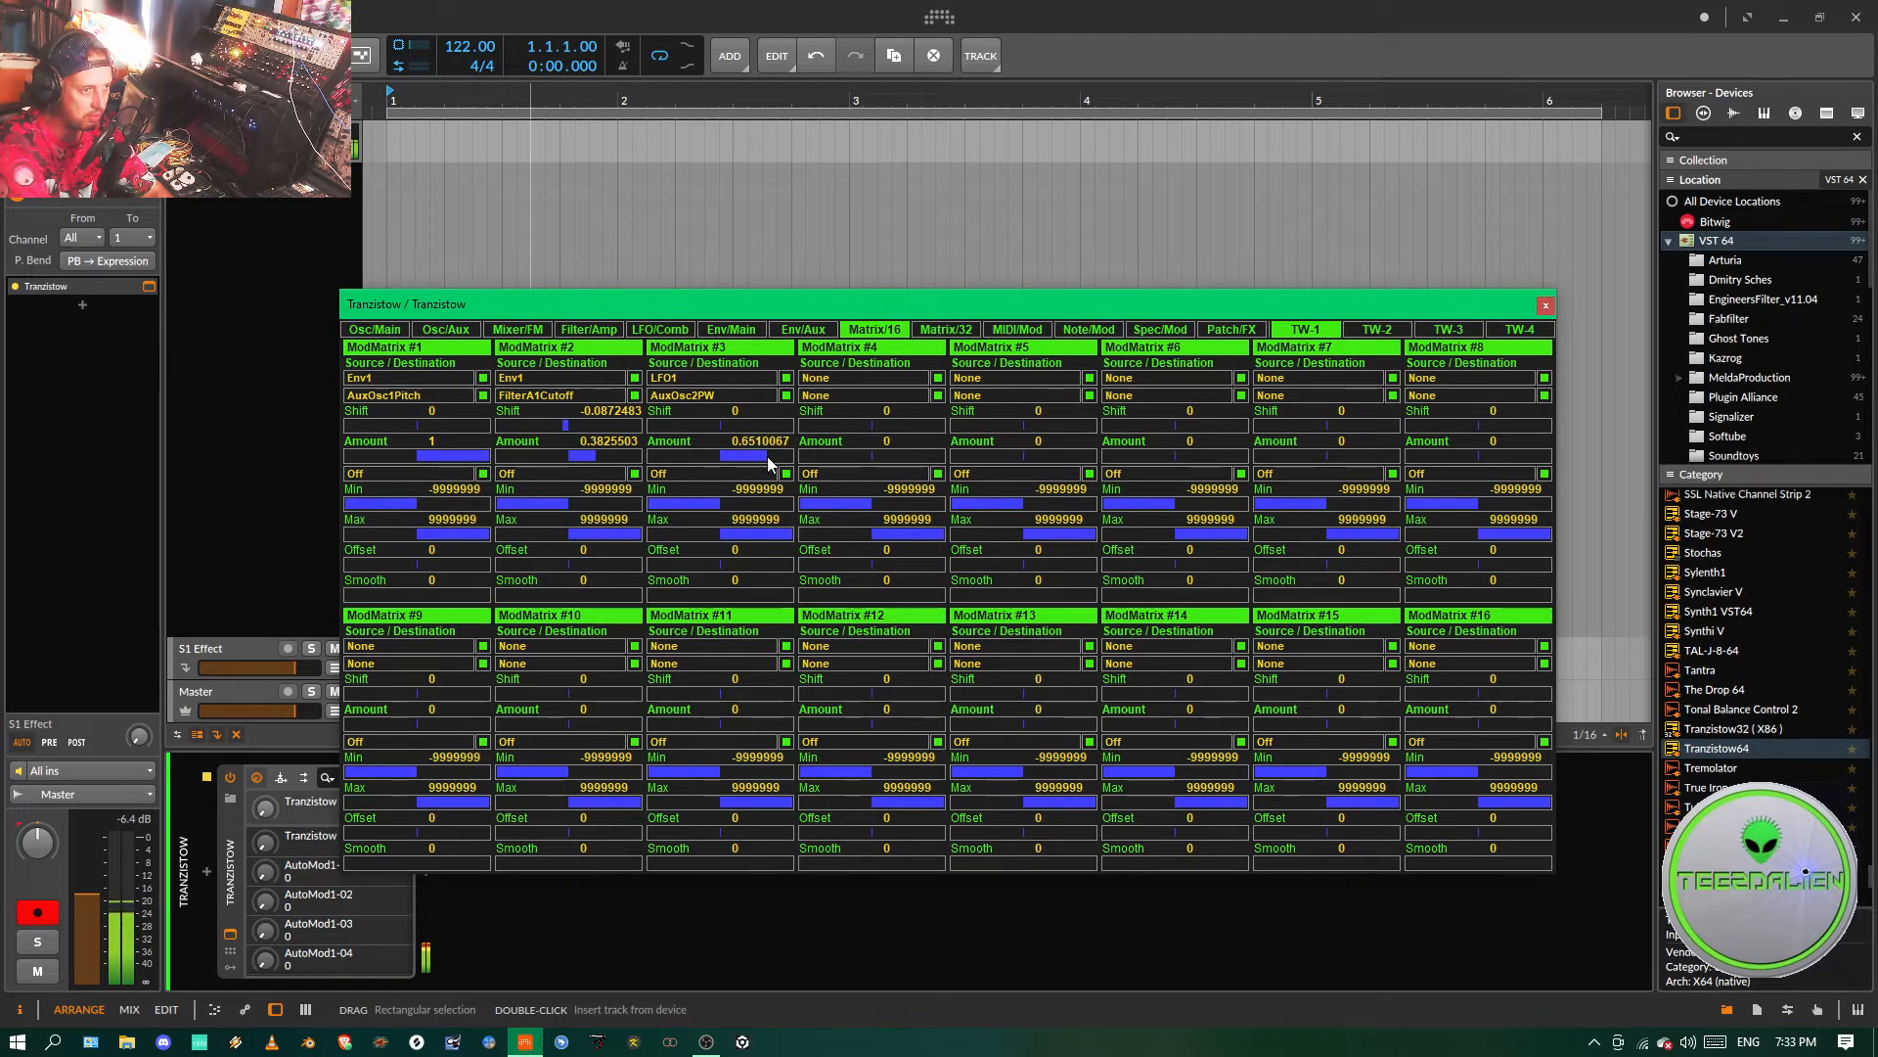
- Set LFO #1's Rate to about 0.66 and its Shape to Triangle
click(673, 330)
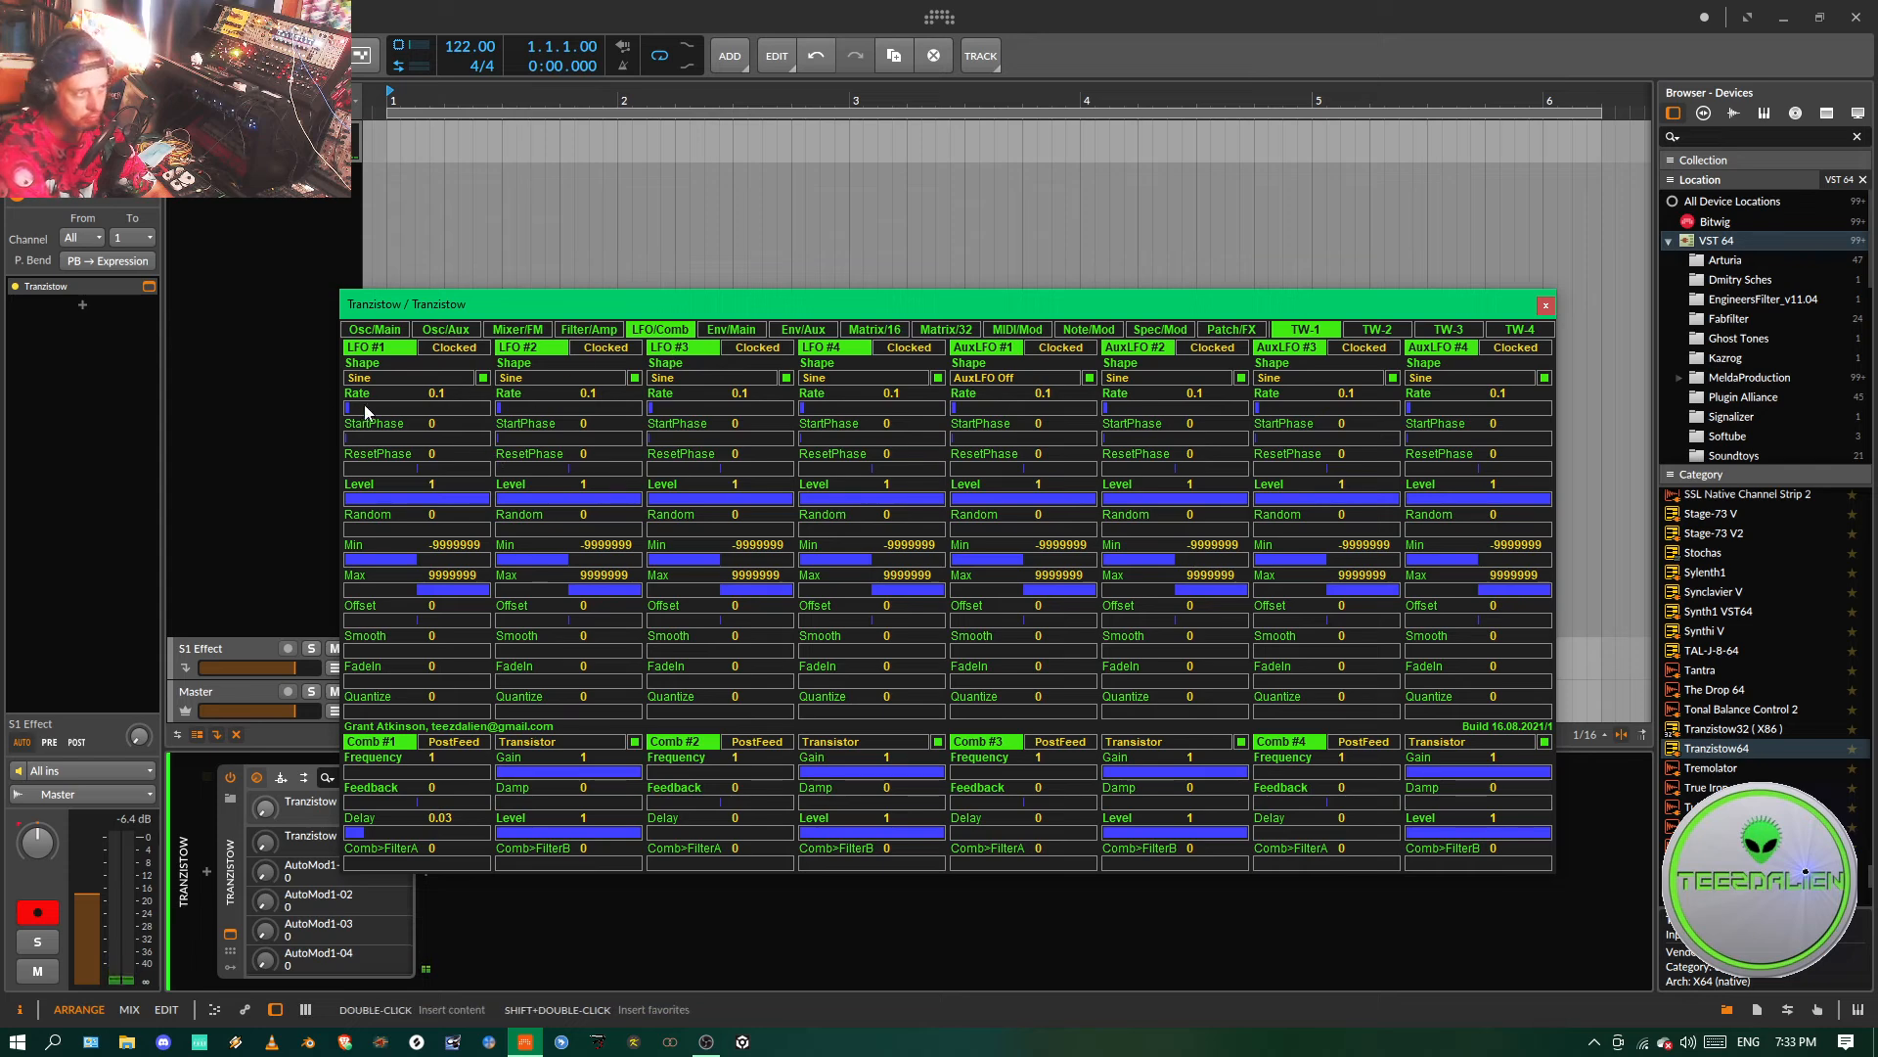
drag(364, 404, 371, 407)
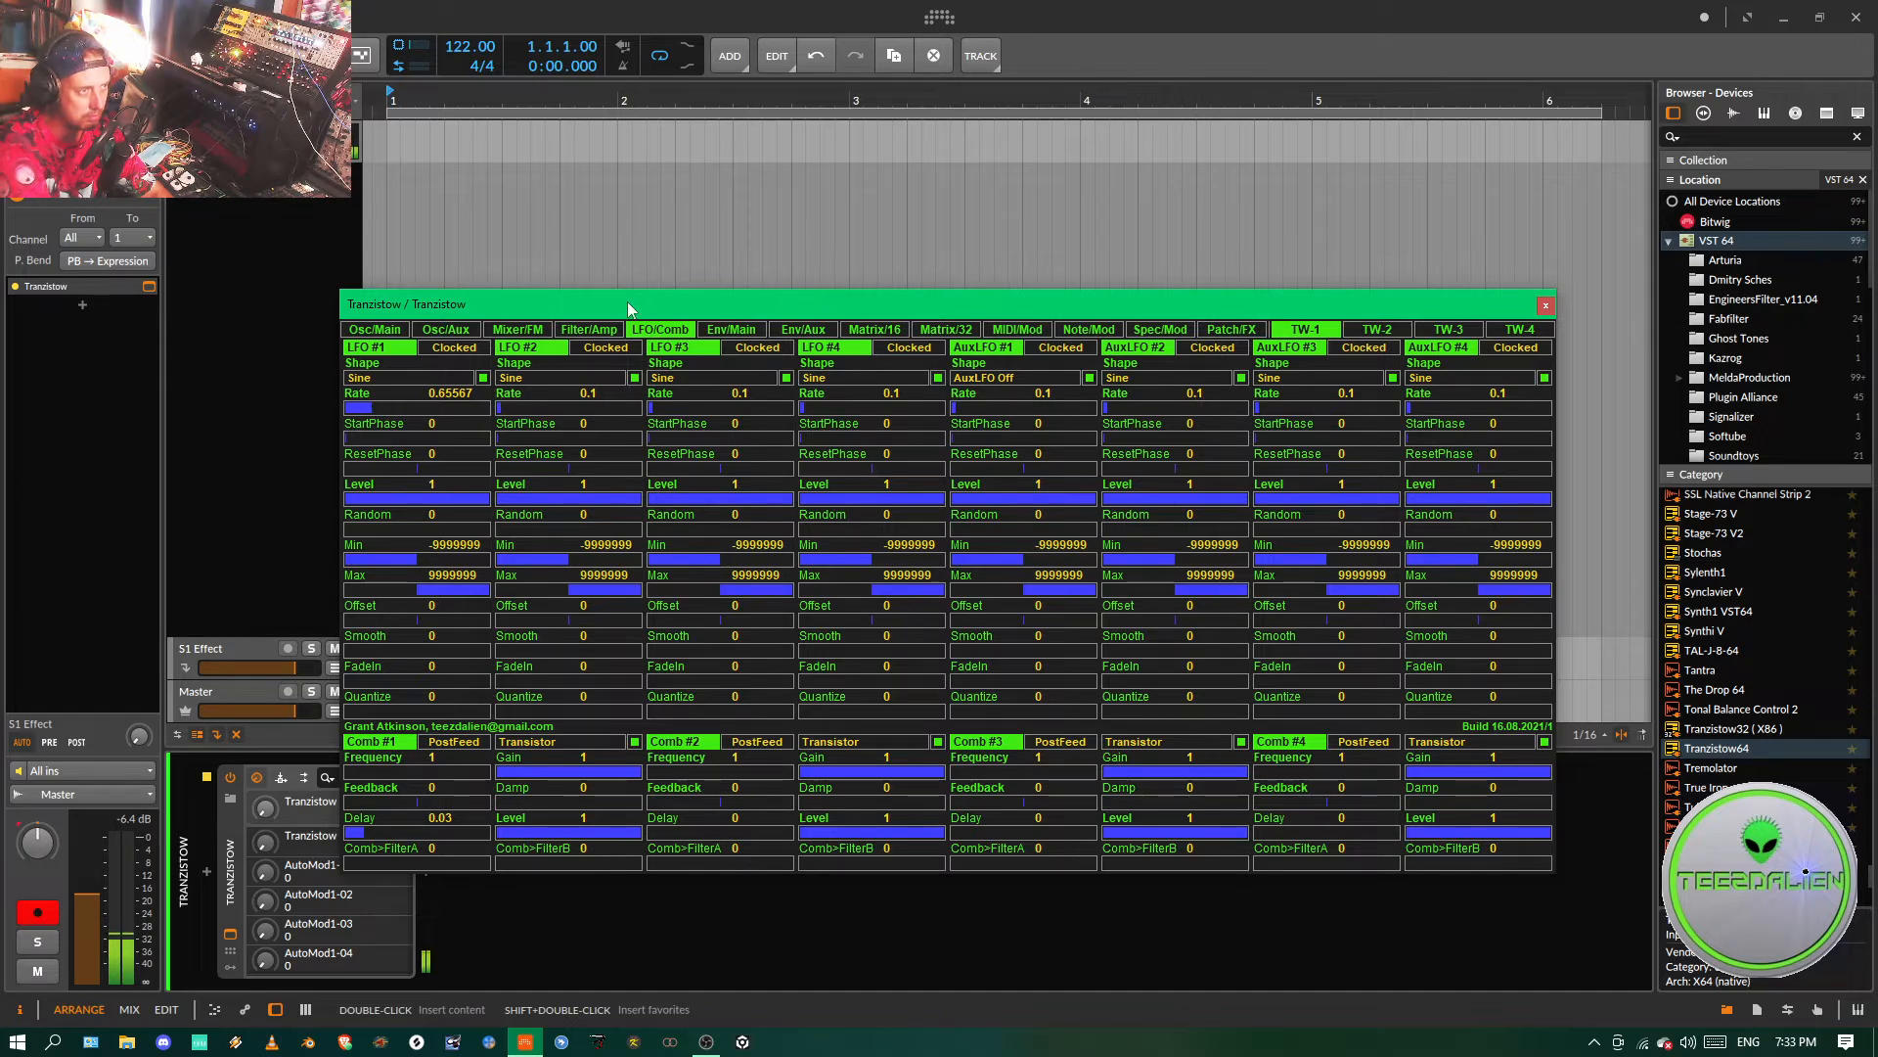
click(407, 380)
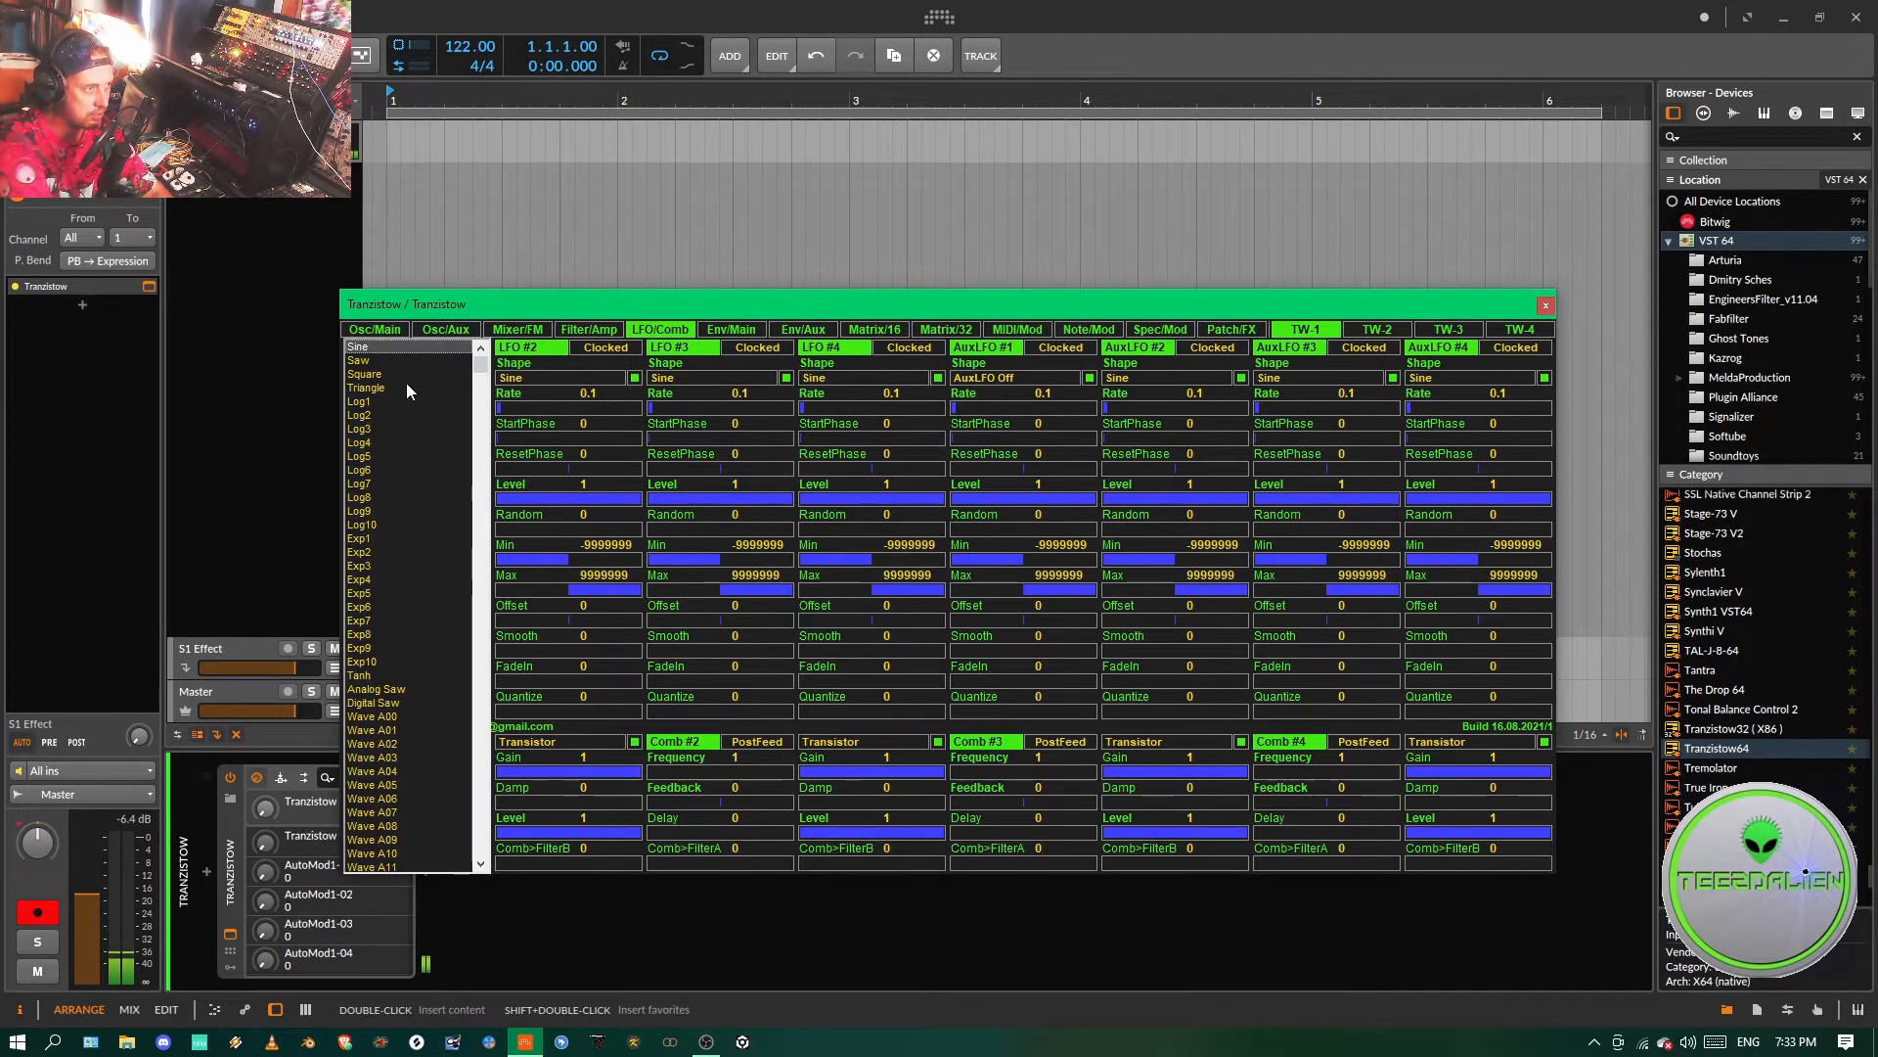
click(359, 386)
click(359, 381)
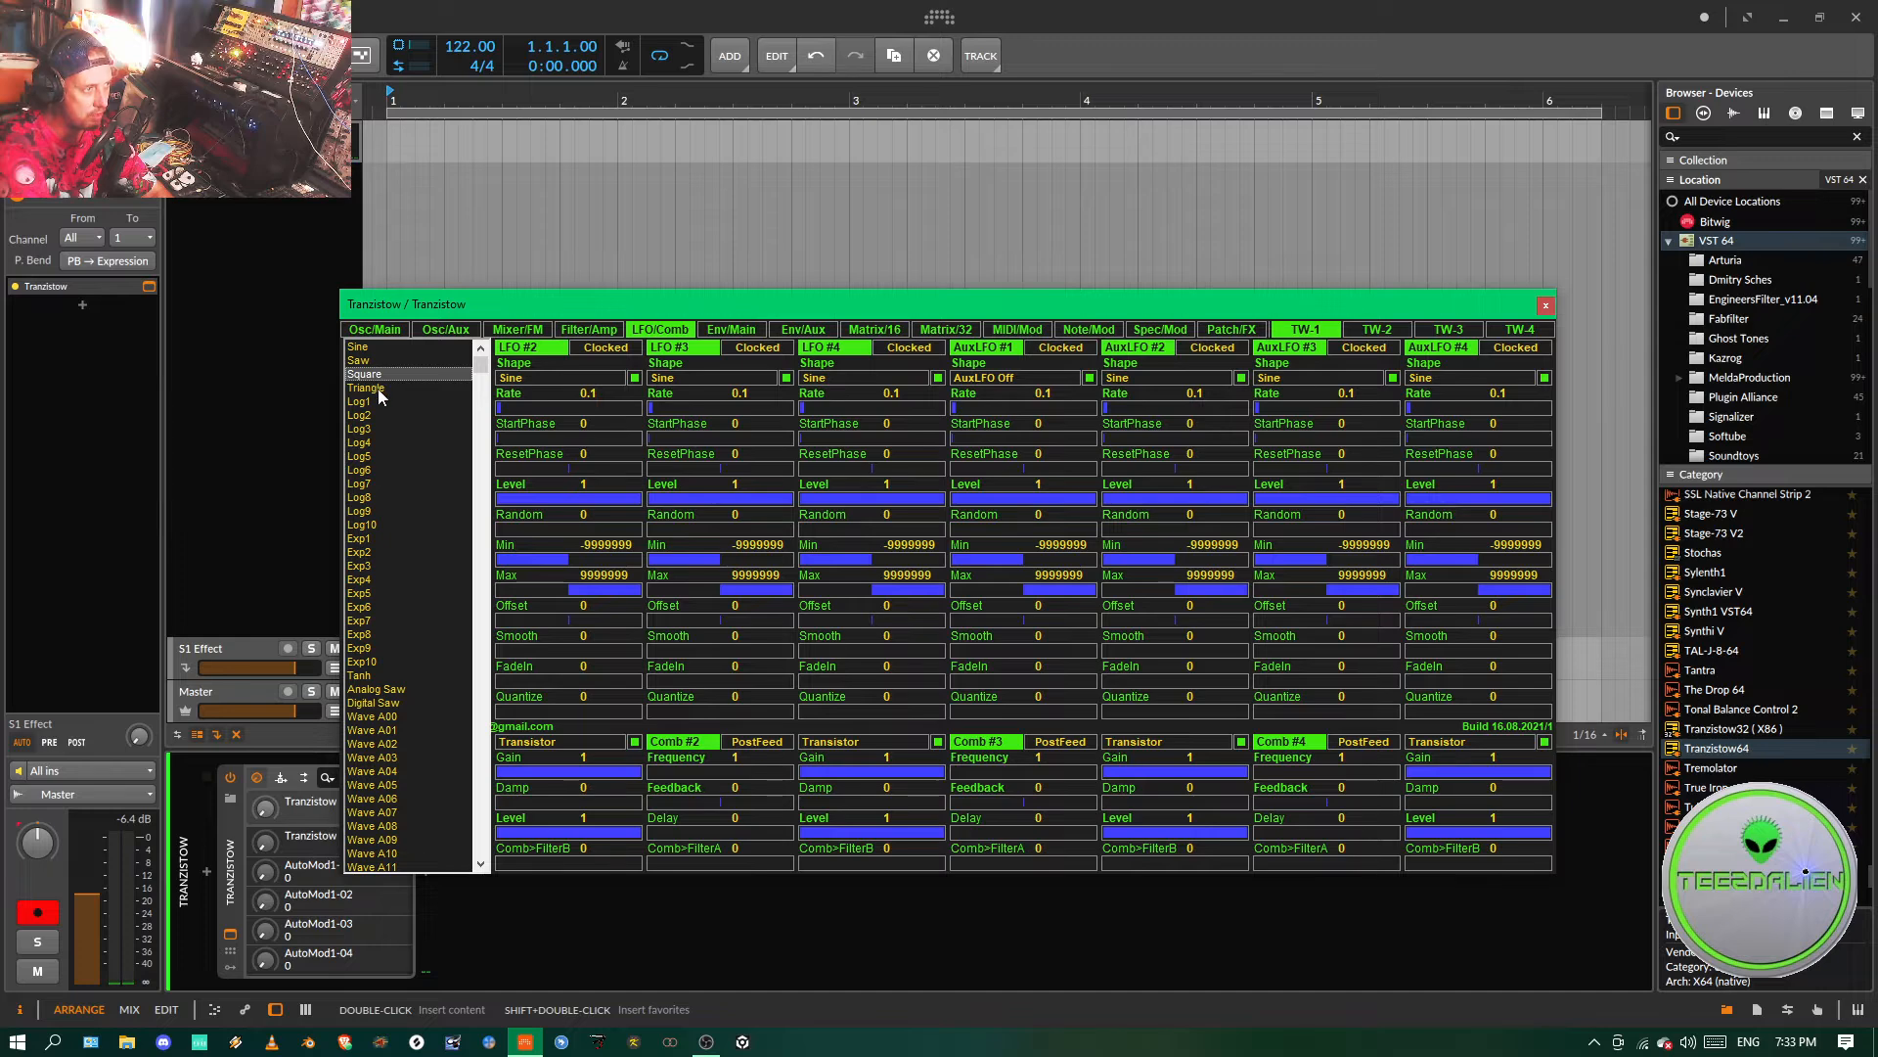
click(378, 389)
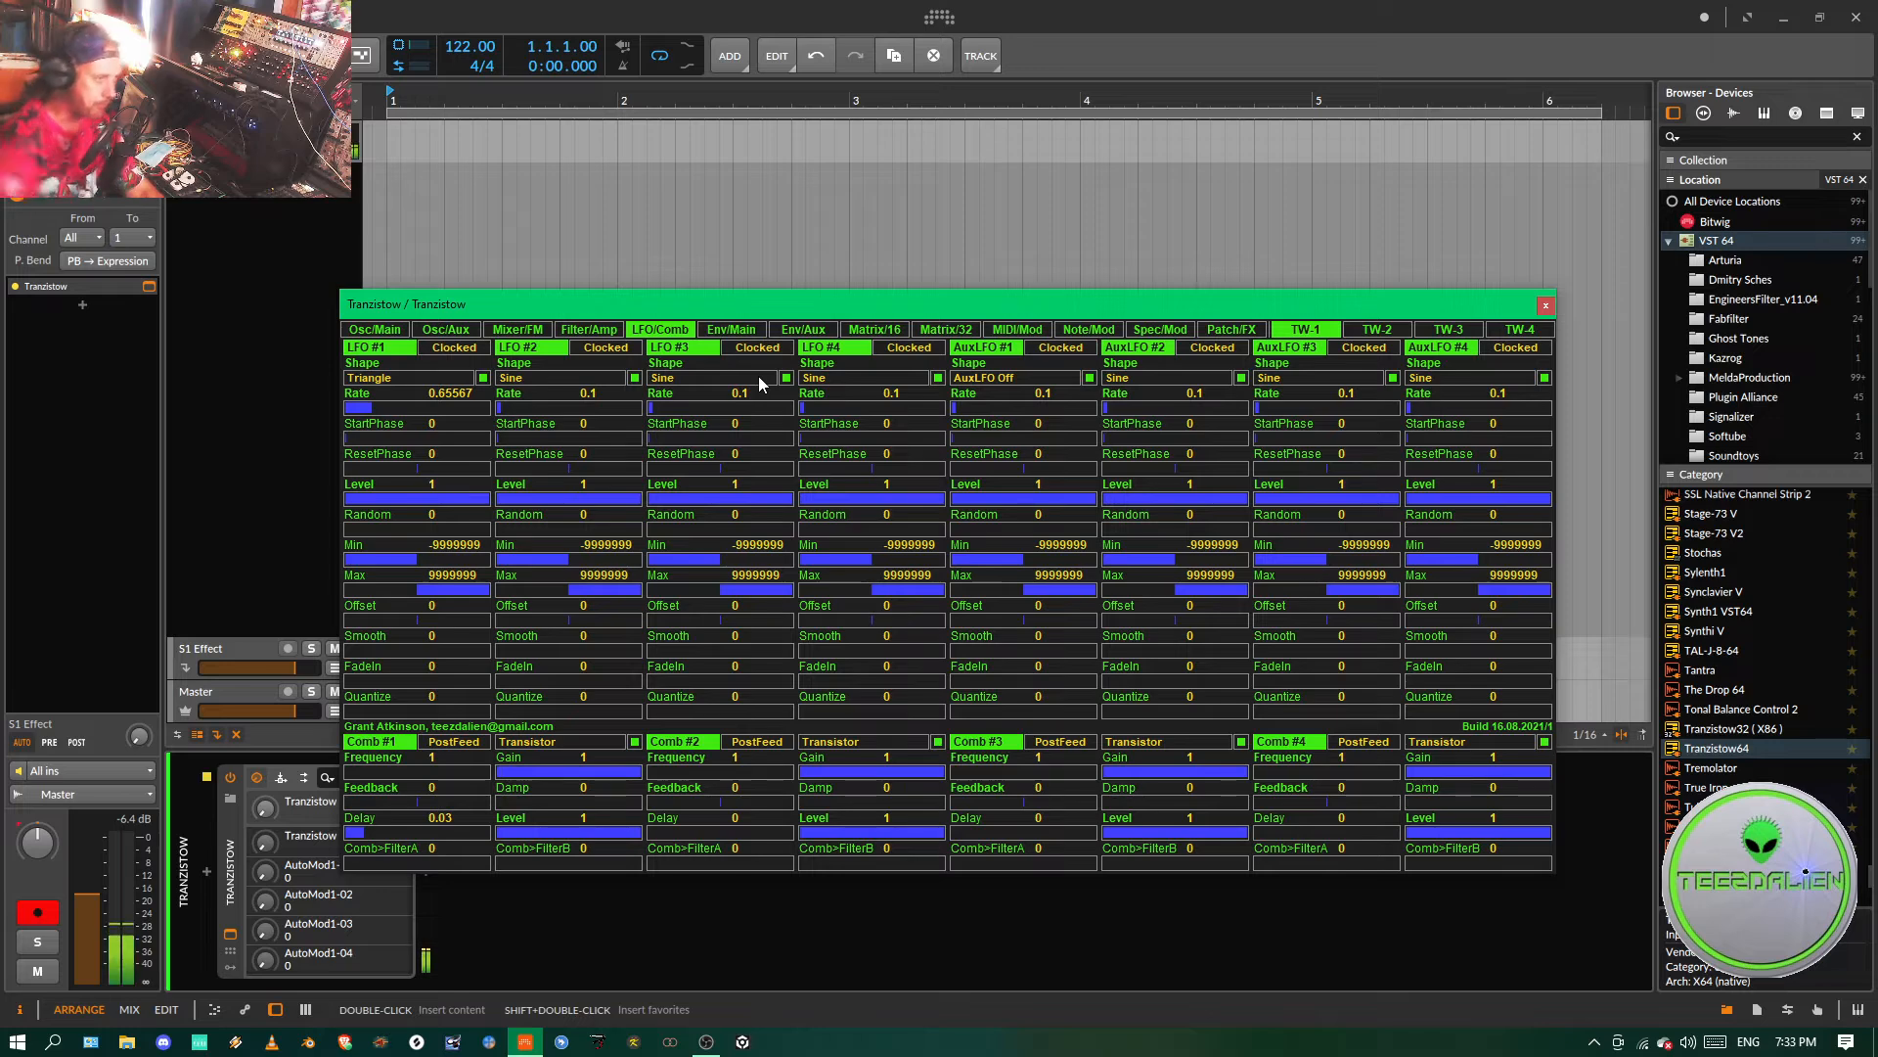
- Lower FilterB #2's Cutoff to about 3076
click(612, 331)
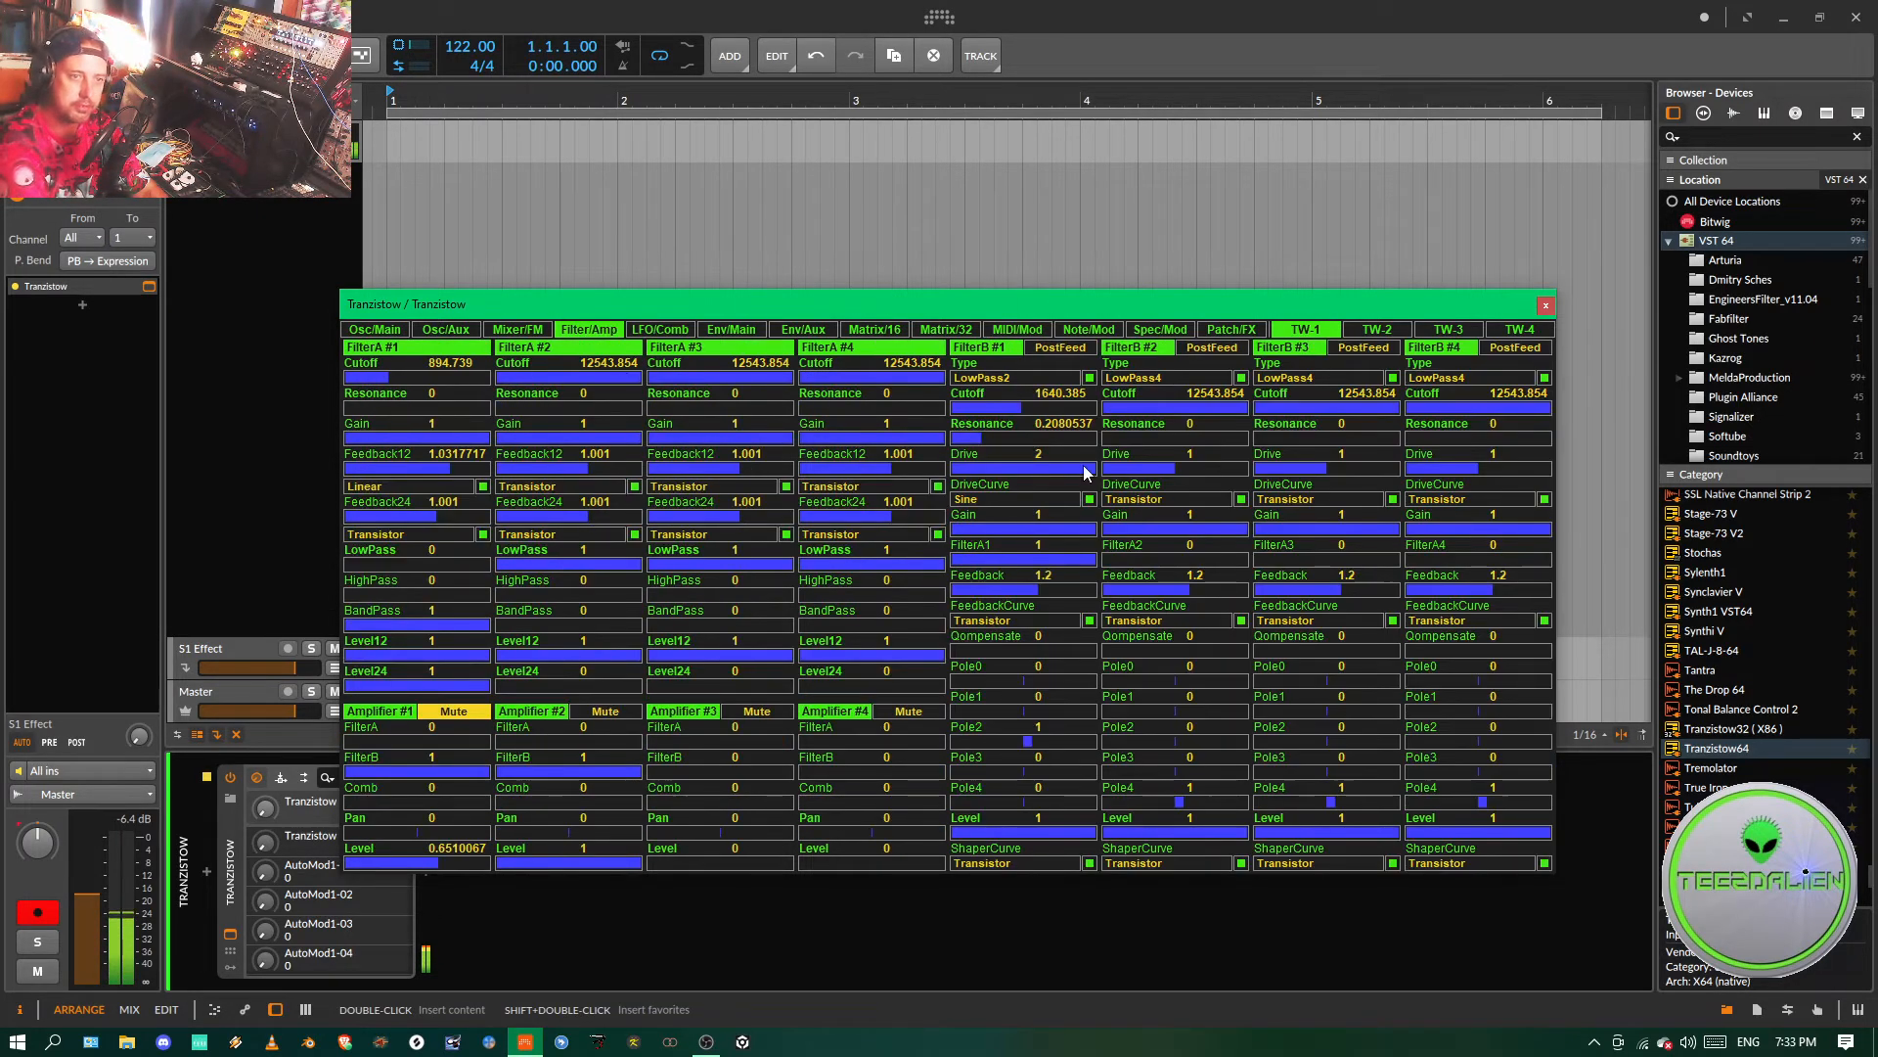
click(1183, 408)
drag(1178, 406, 1203, 415)
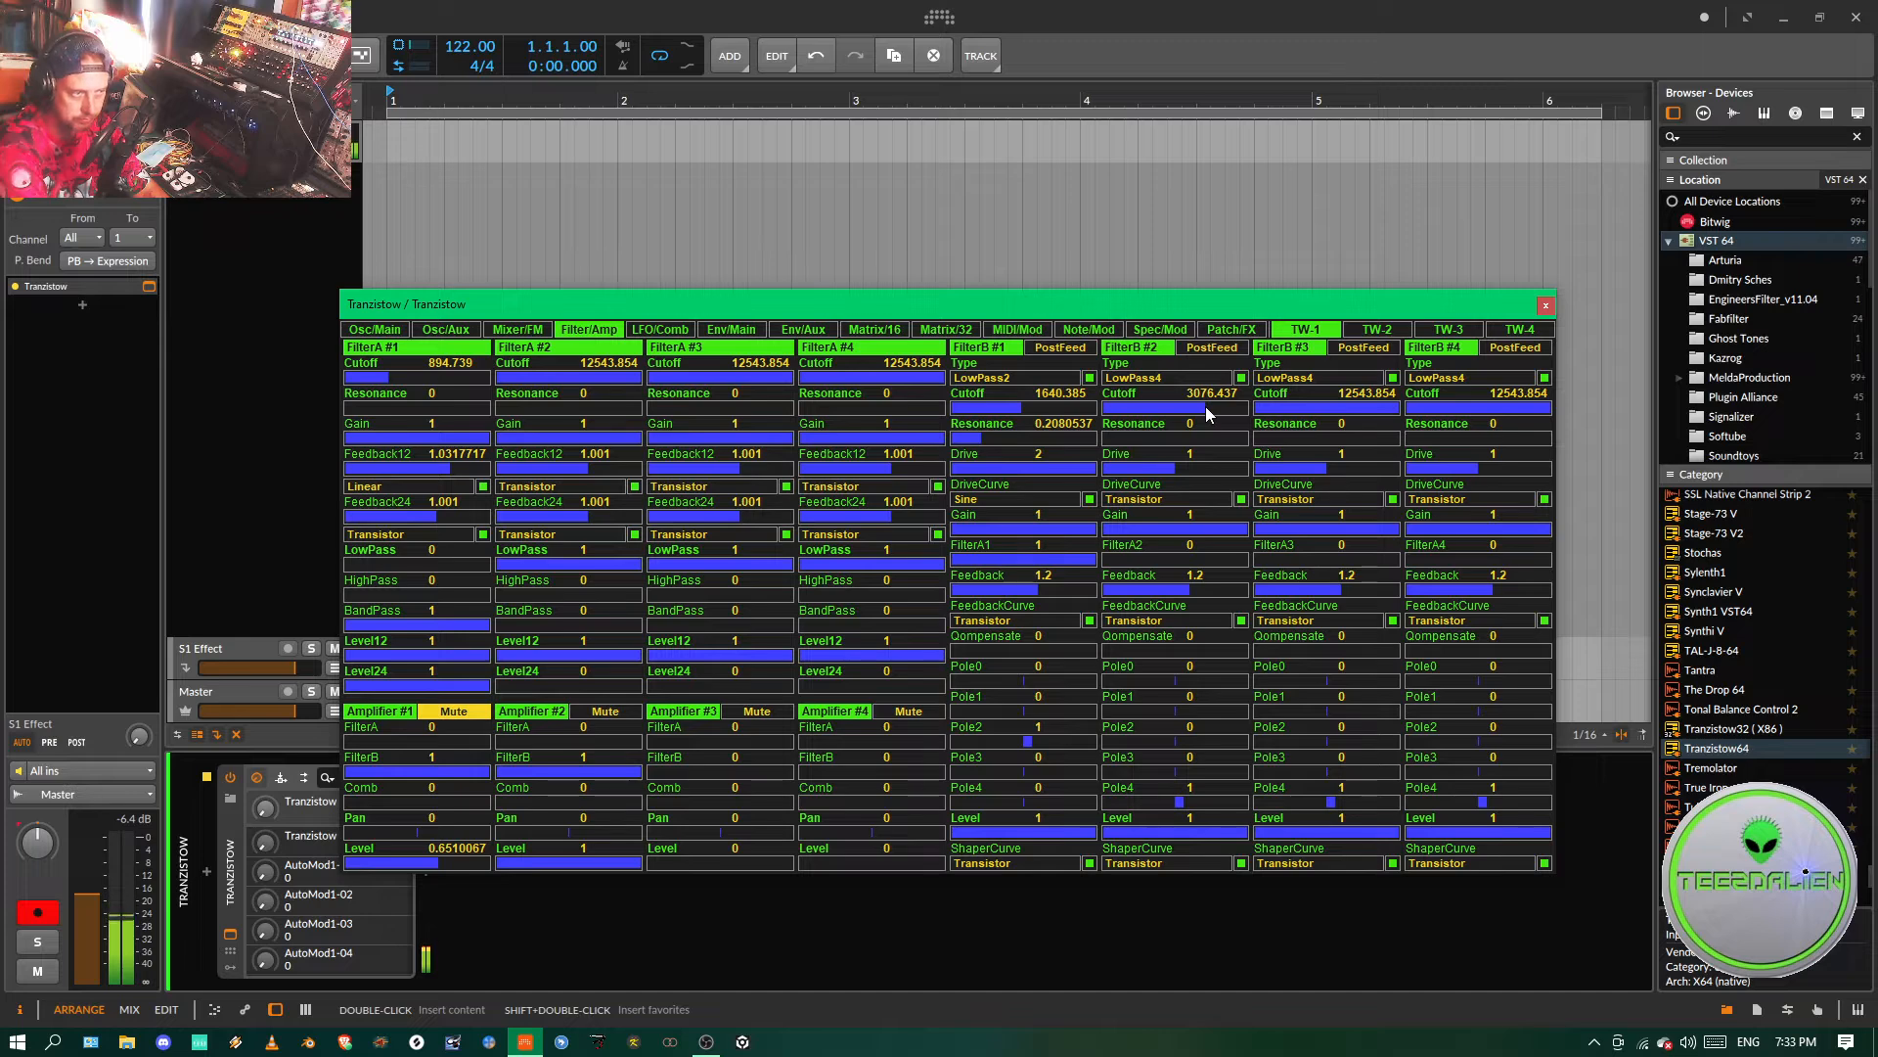
- Assign AuxOsc3 as the second source of Mixer #2 and bring up the auxiliary oscillator settings
click(508, 330)
click(525, 415)
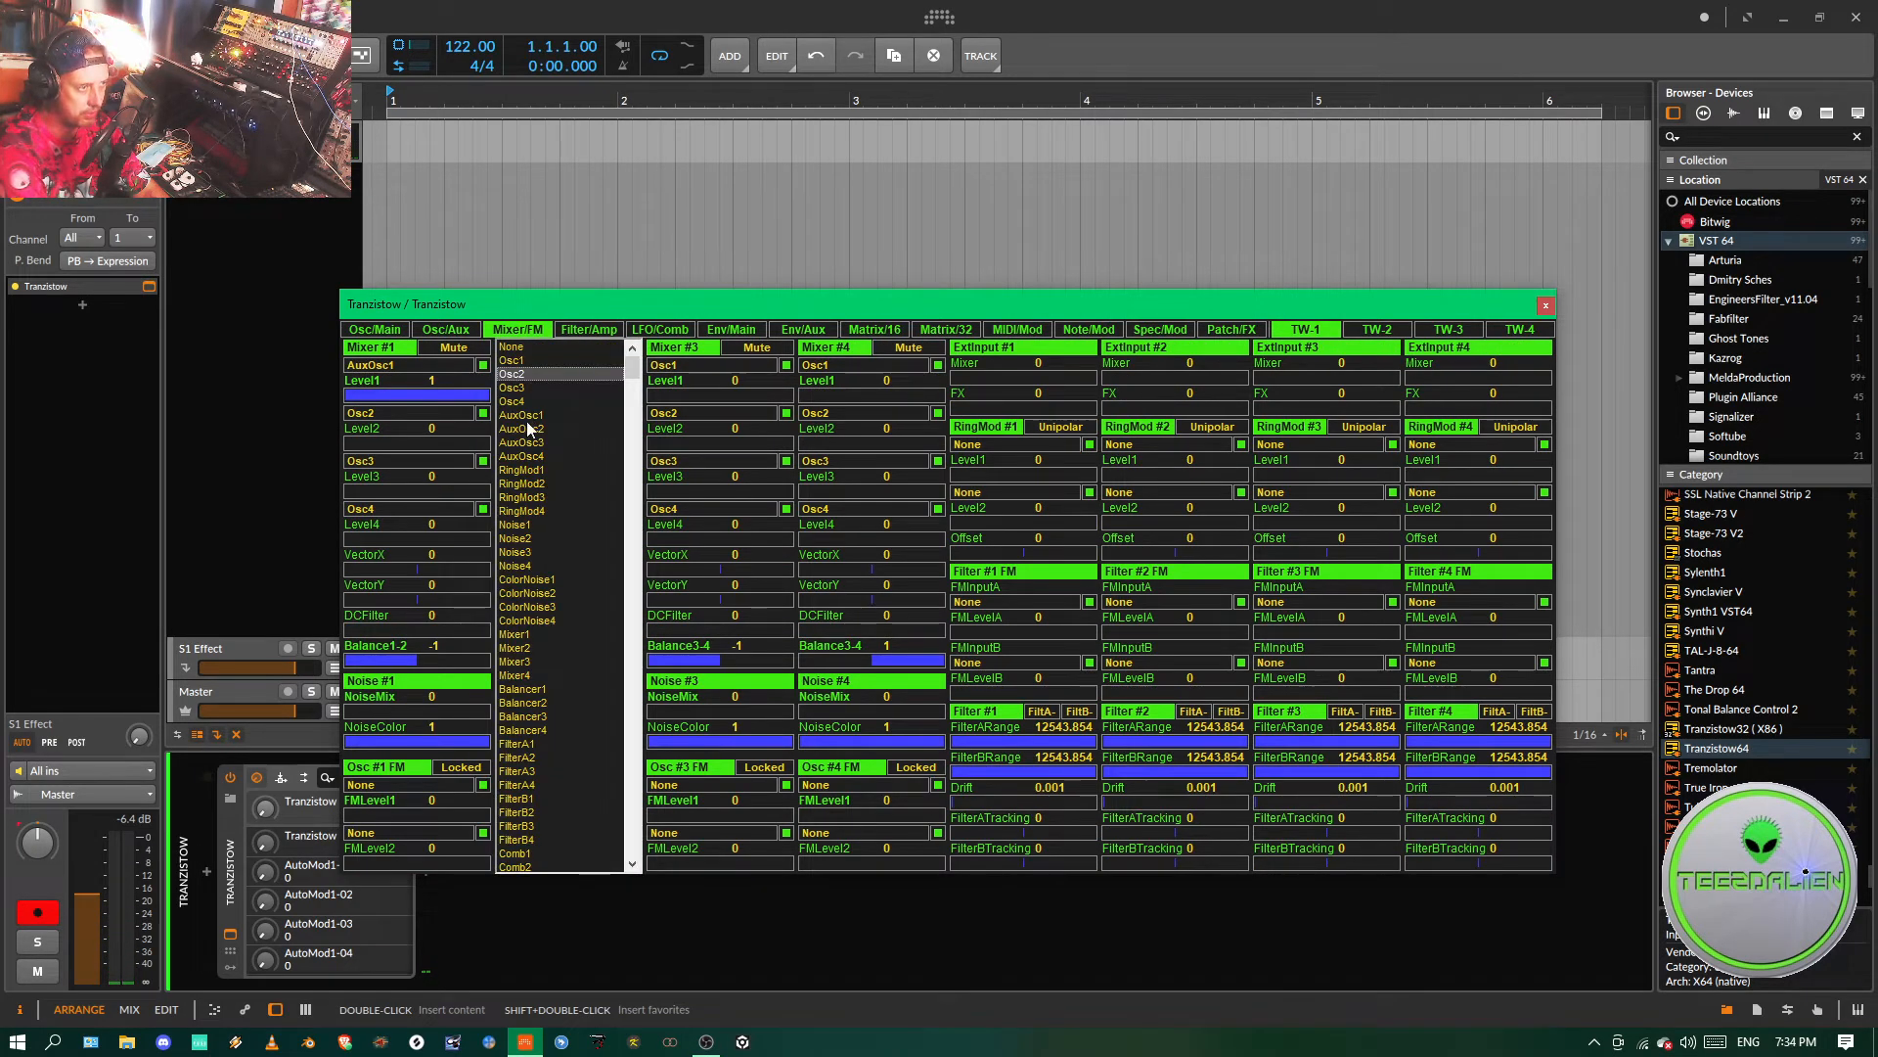
click(536, 446)
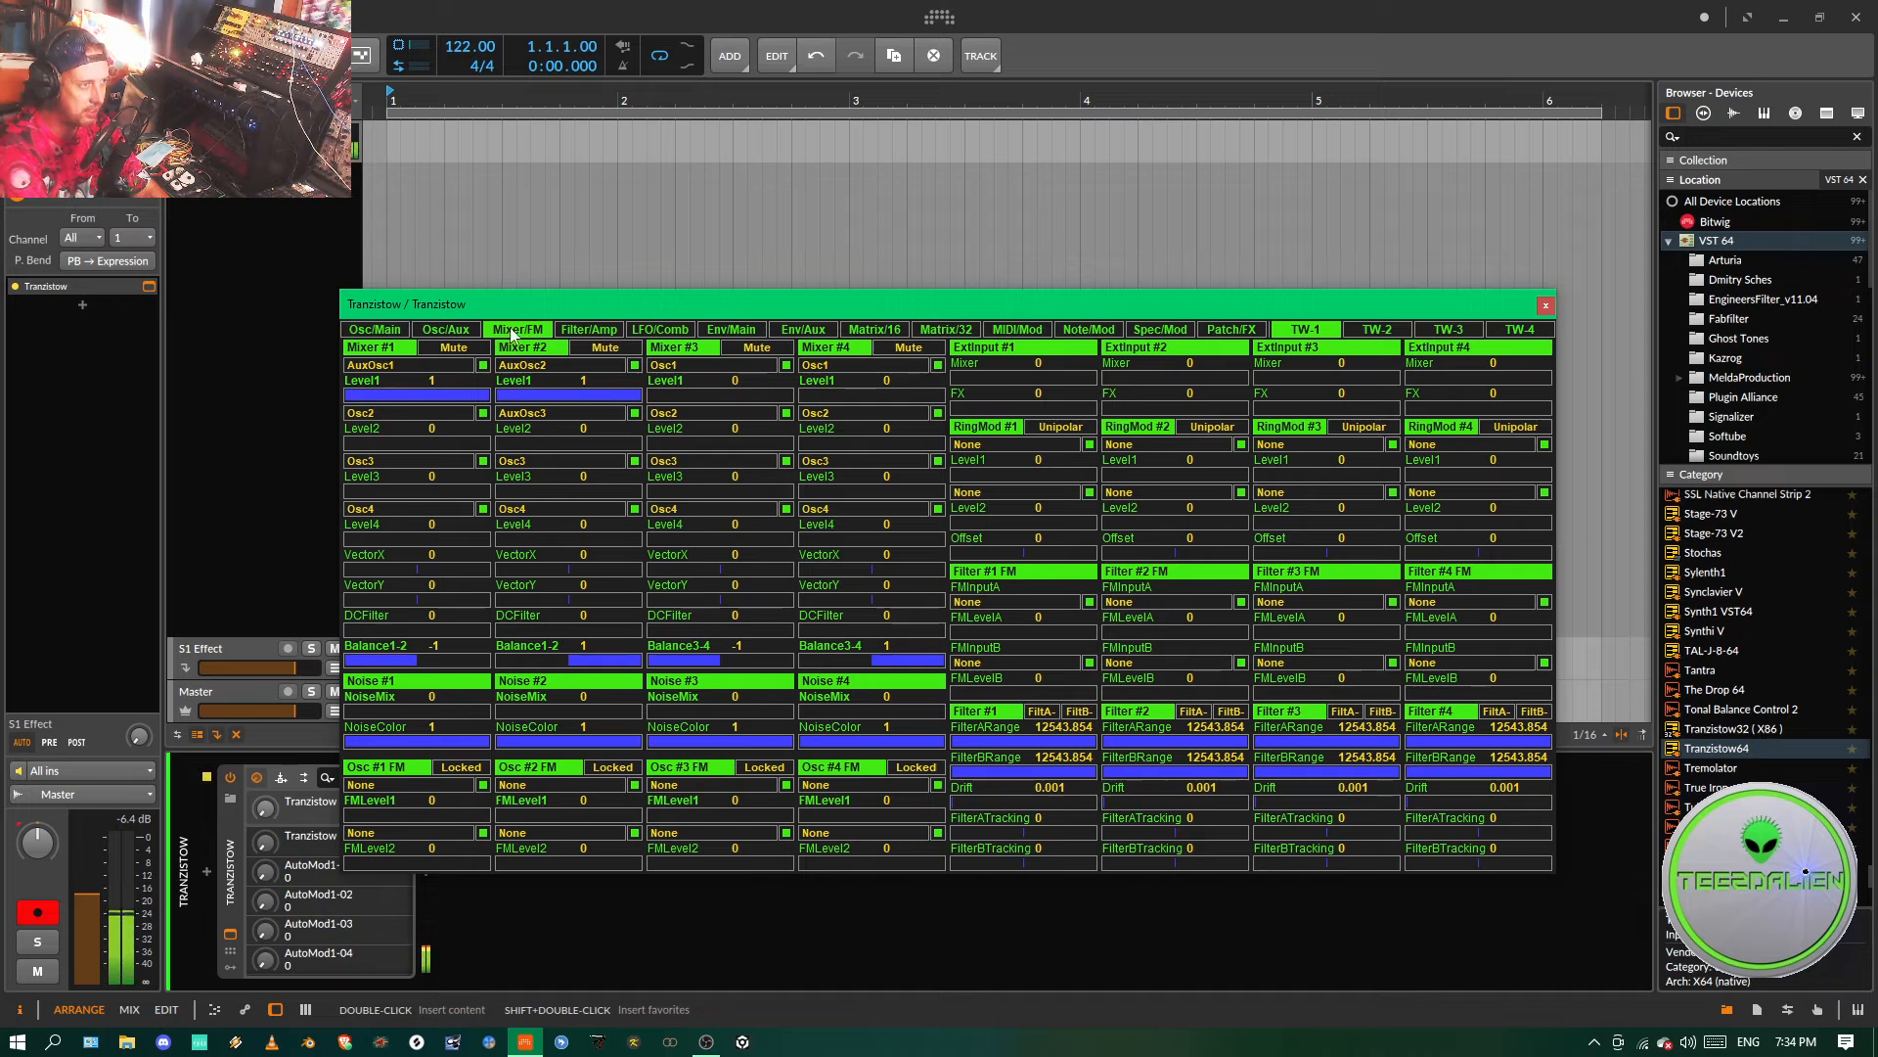
click(461, 328)
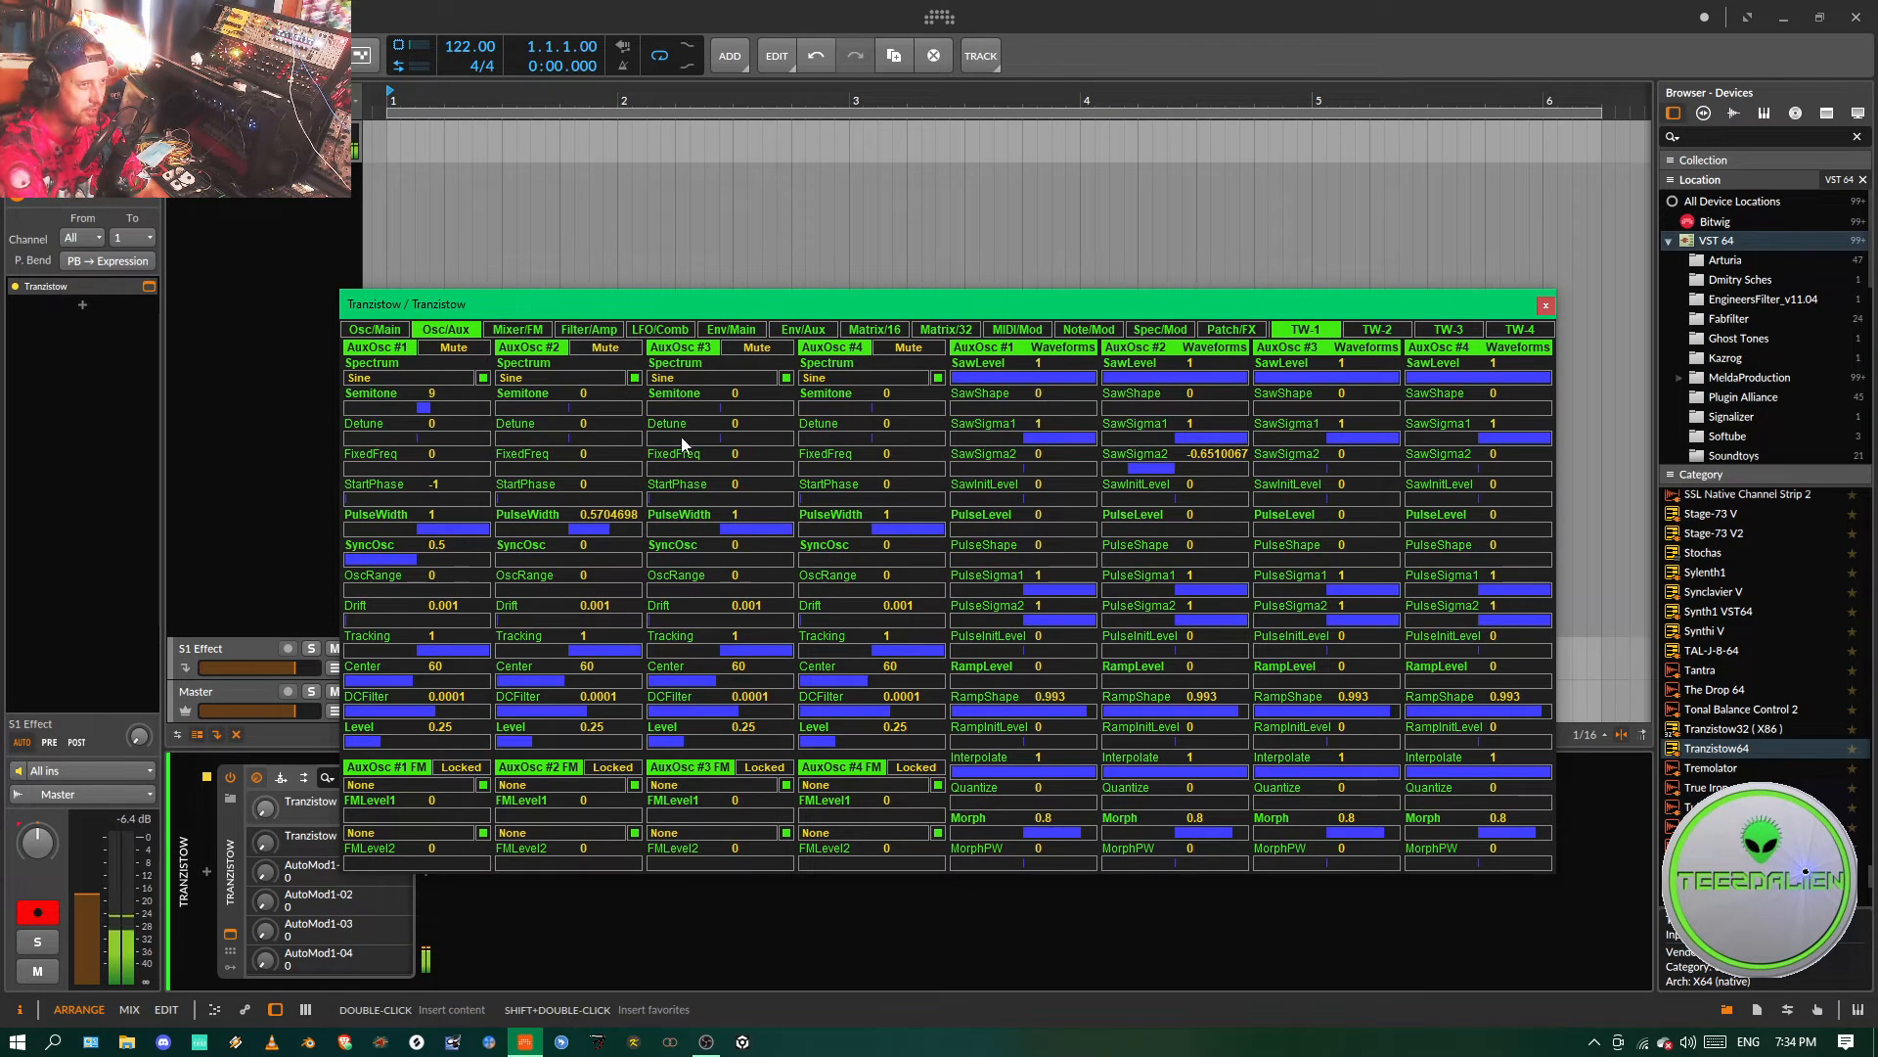
- Set AuxOsc #3's Detune to about -0.012, SawShape 0.97, SawSigma1 0.56, SawSigma2 -0.58, PulseLevel 0.71 and Quantize 2089
drag(721, 440, 712, 441)
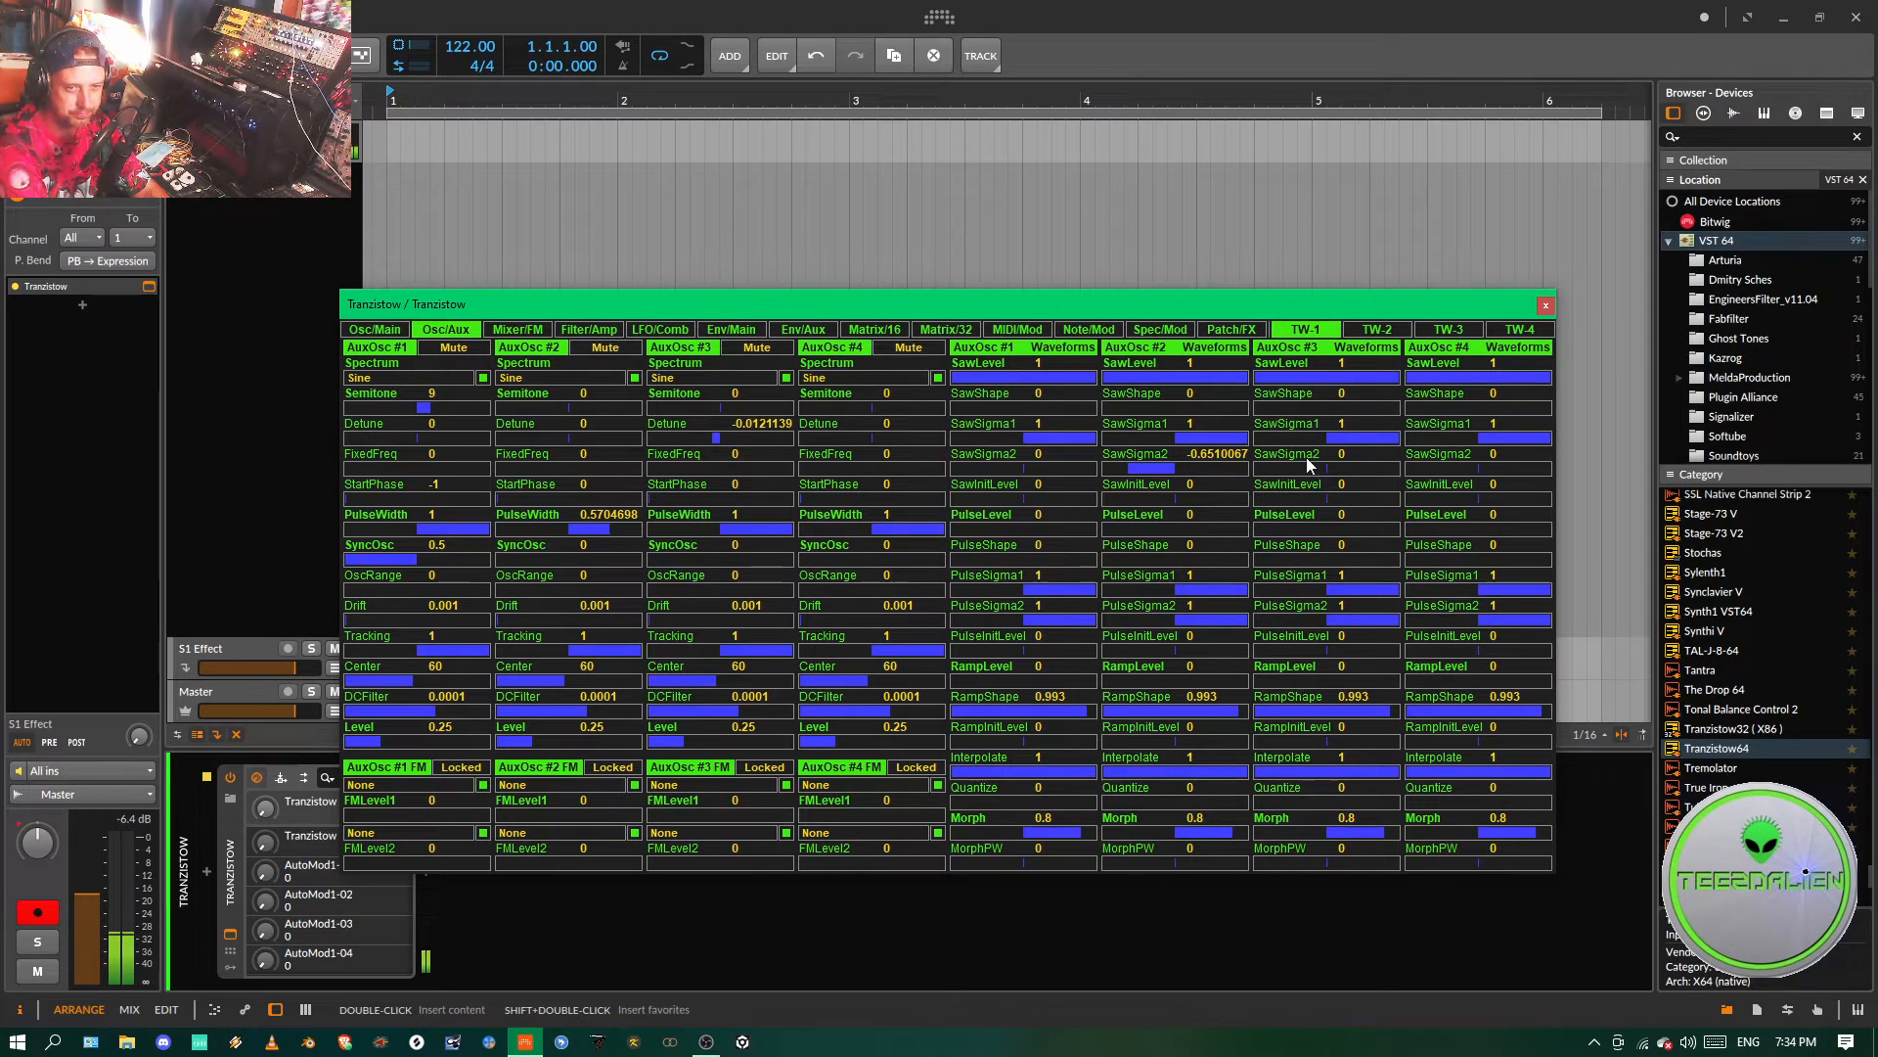
drag(1387, 440, 1293, 467)
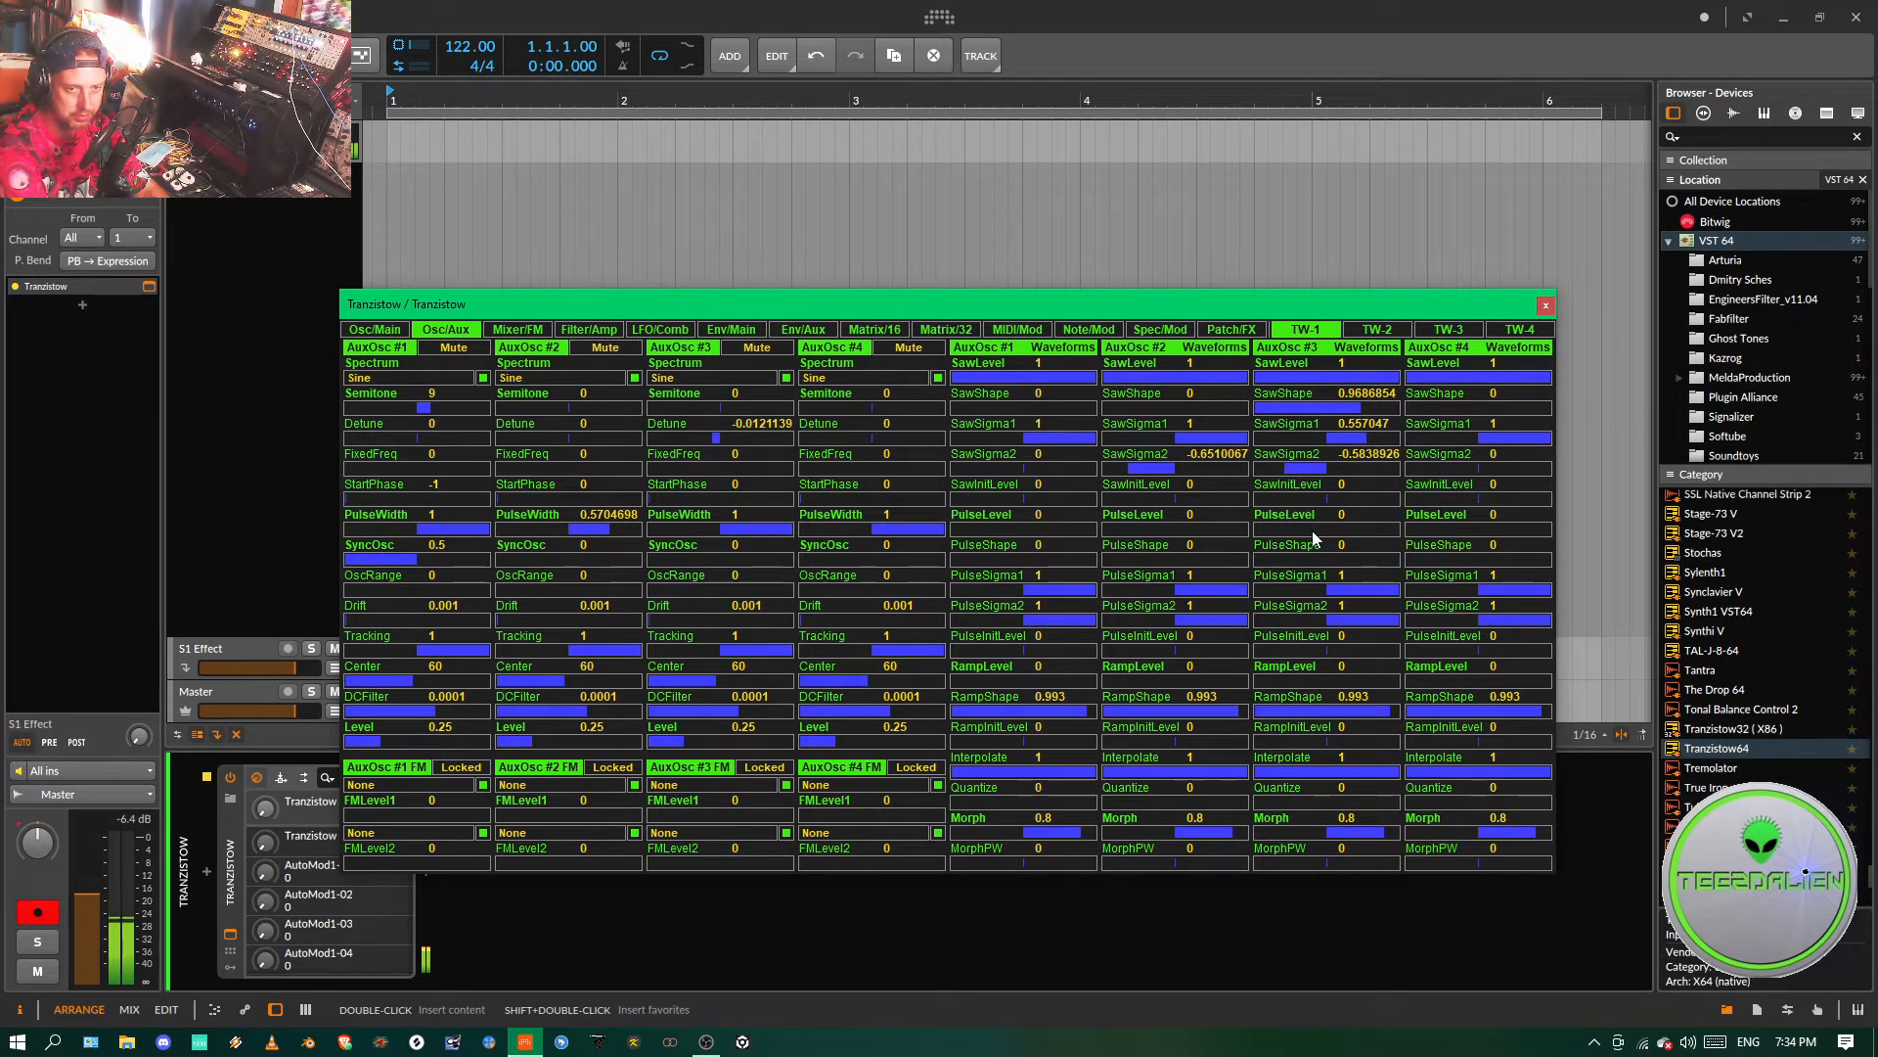
drag(1314, 532, 1358, 534)
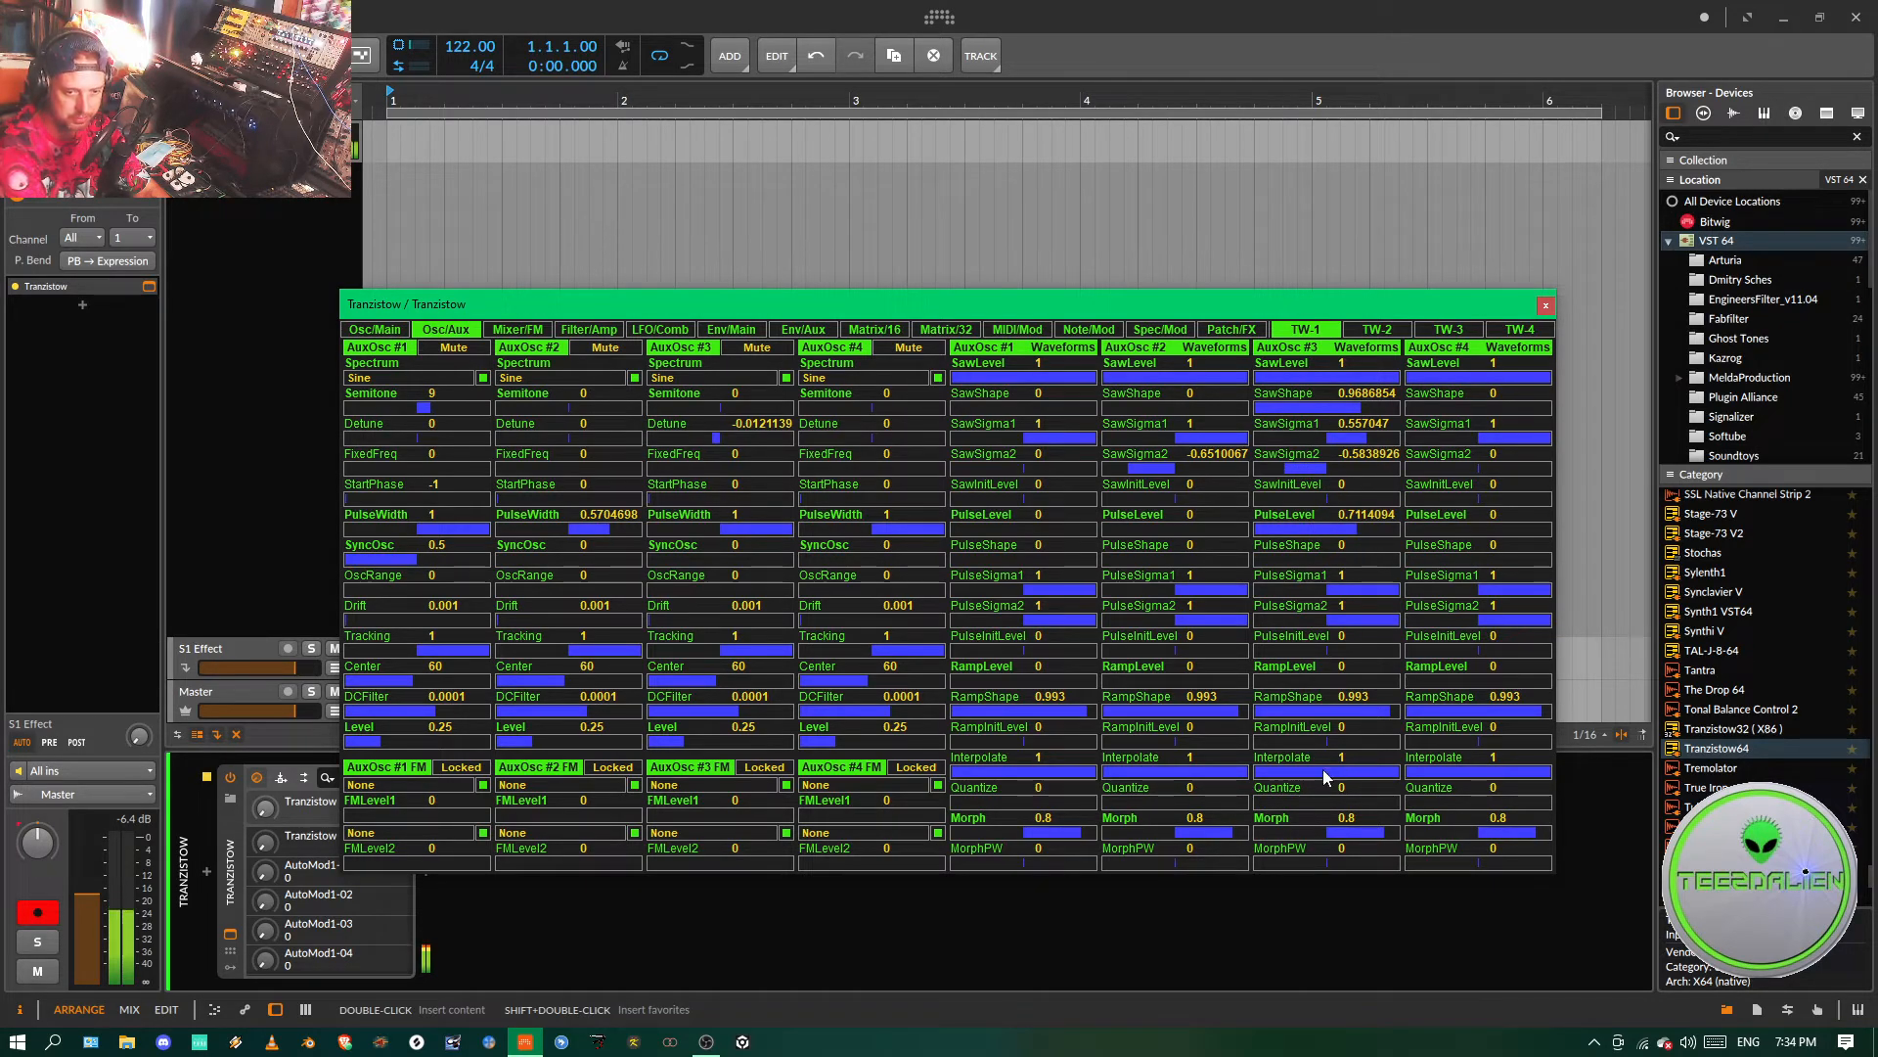
click(1283, 801)
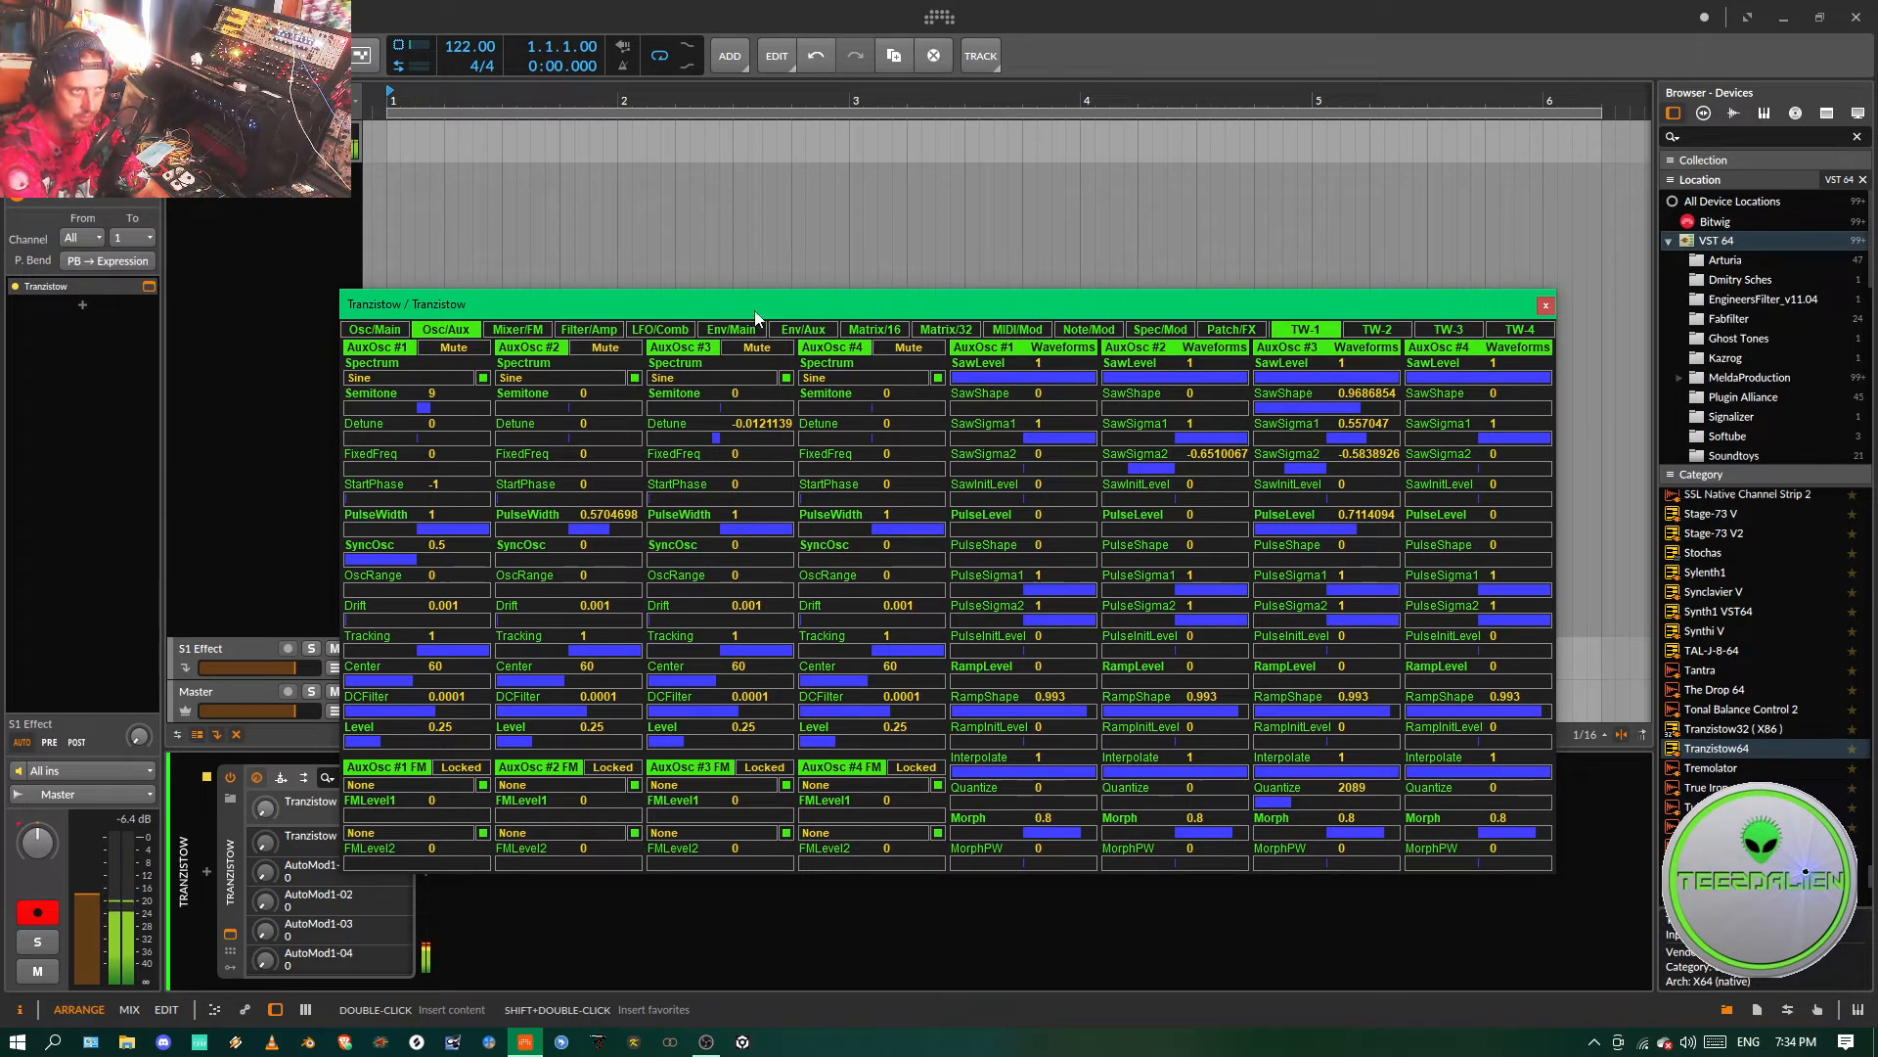
- Raise FilterB #2's Cutoff to about 8528 and set Level1 and Level2 of Mixer #2 to about 0.99
click(607, 333)
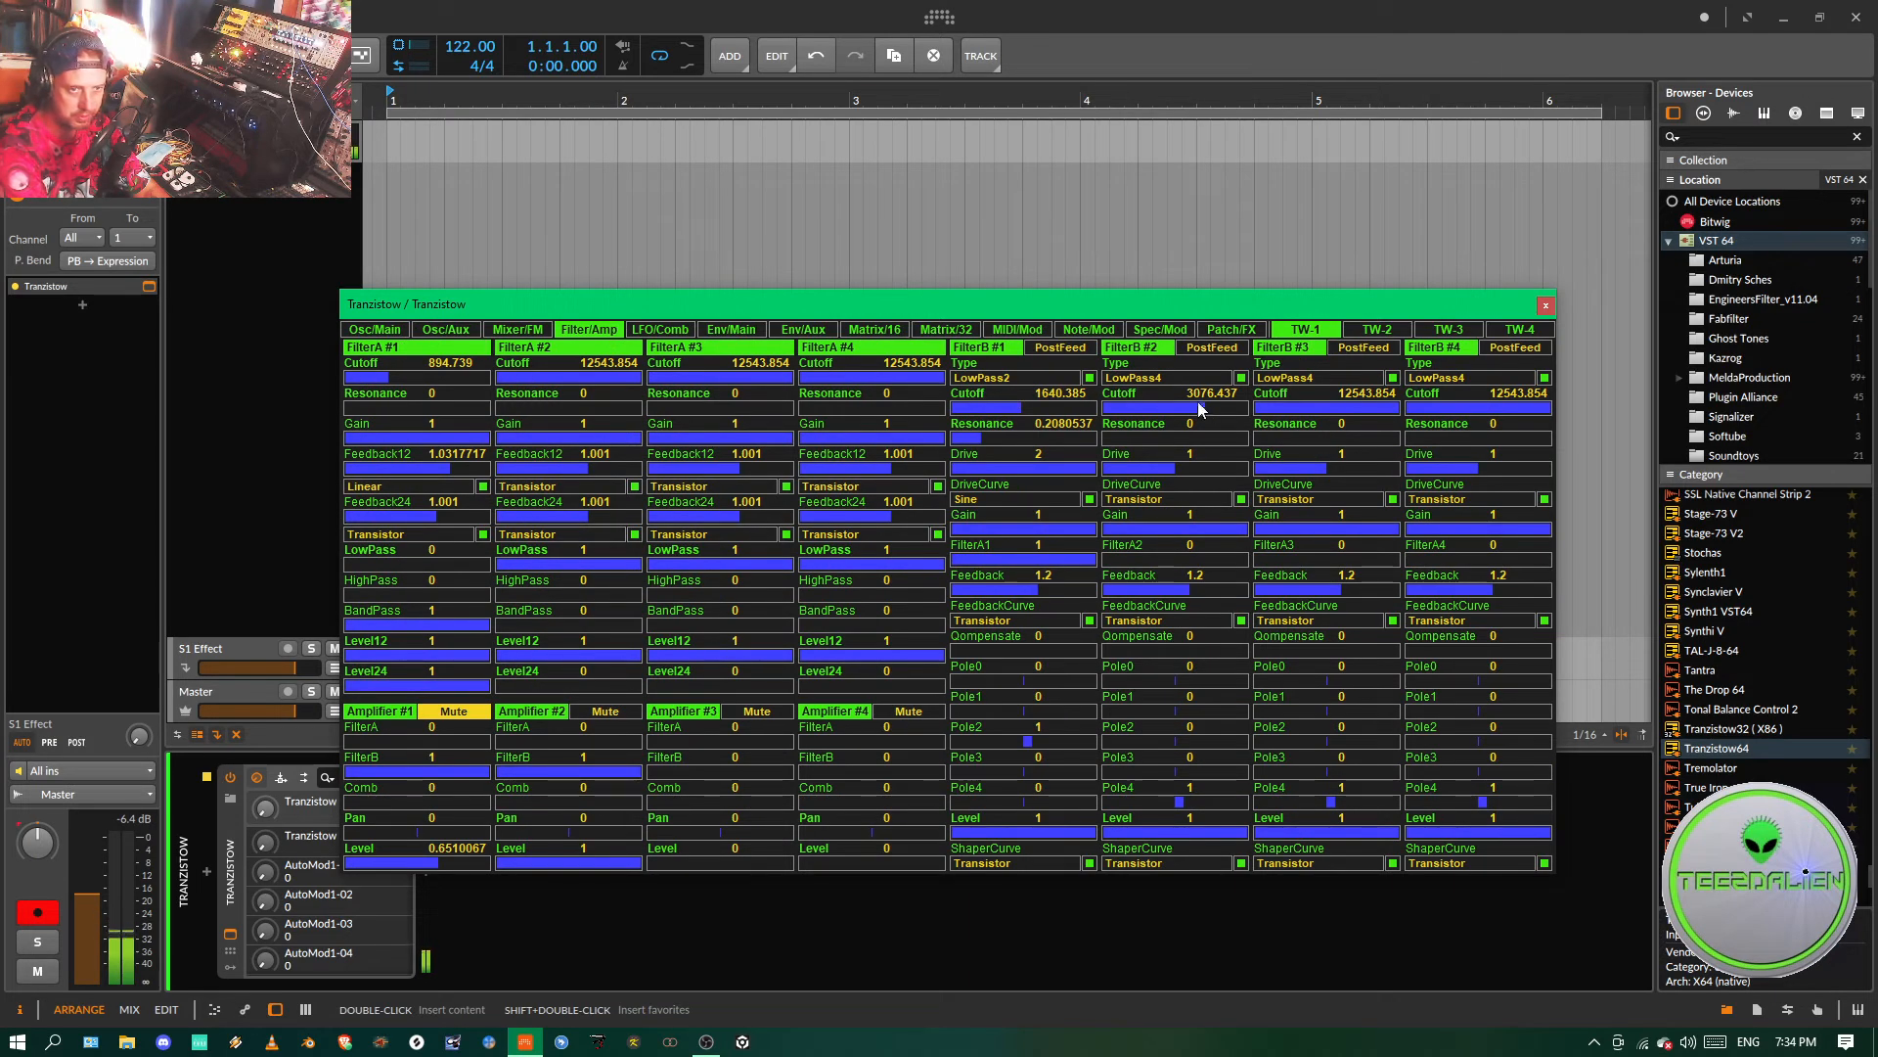
drag(1198, 401, 1243, 405)
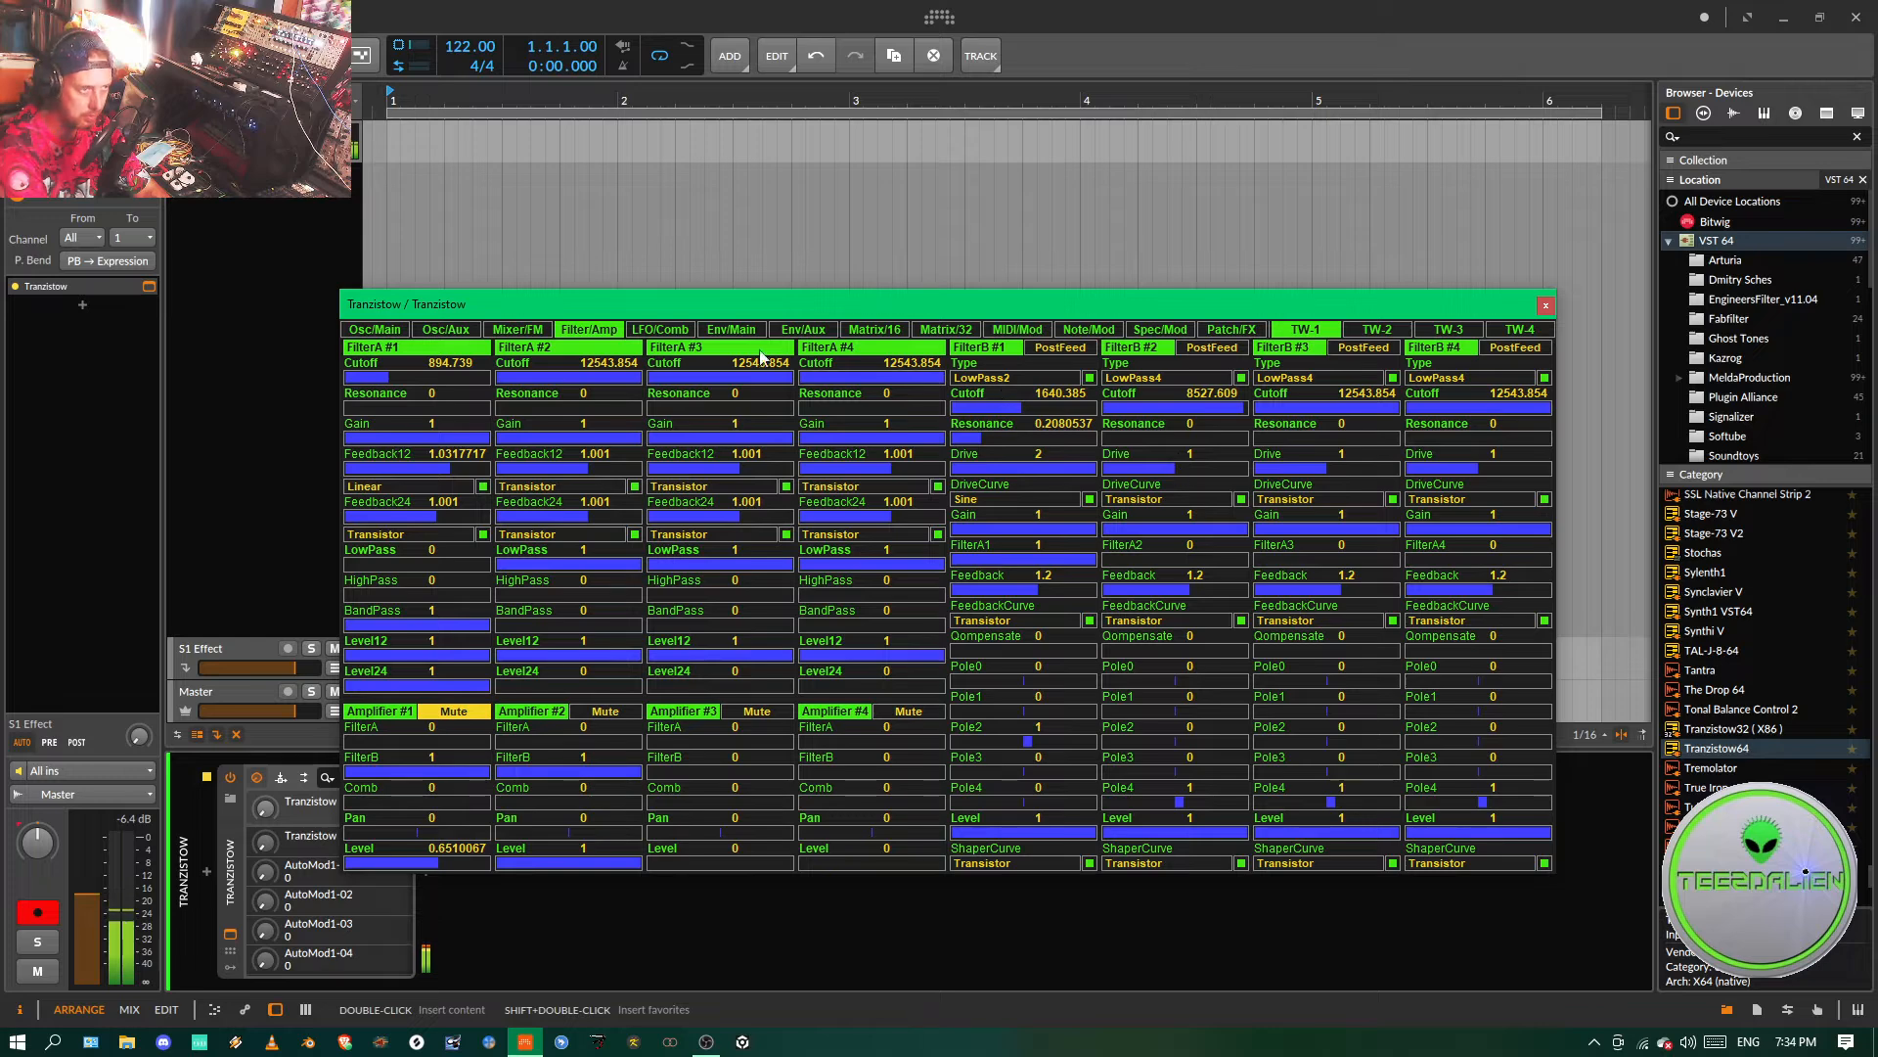
click(518, 329)
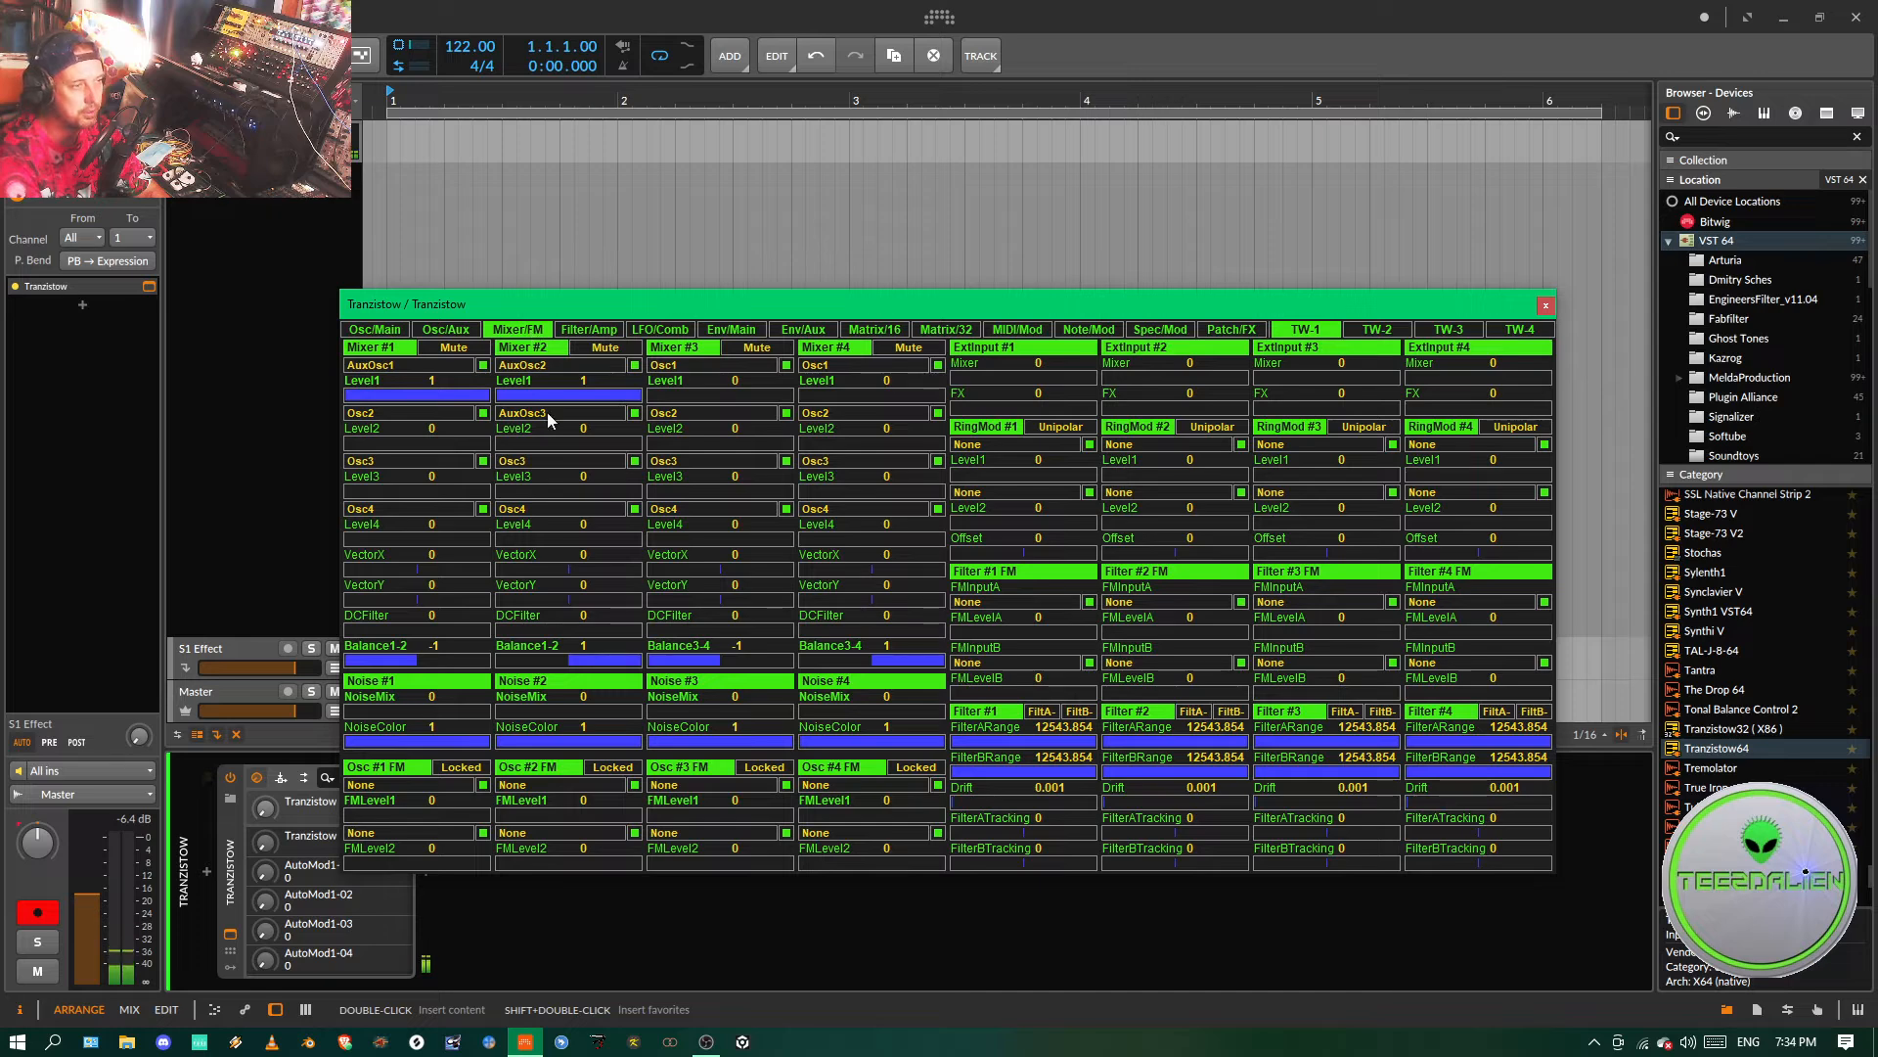
drag(500, 440, 632, 403)
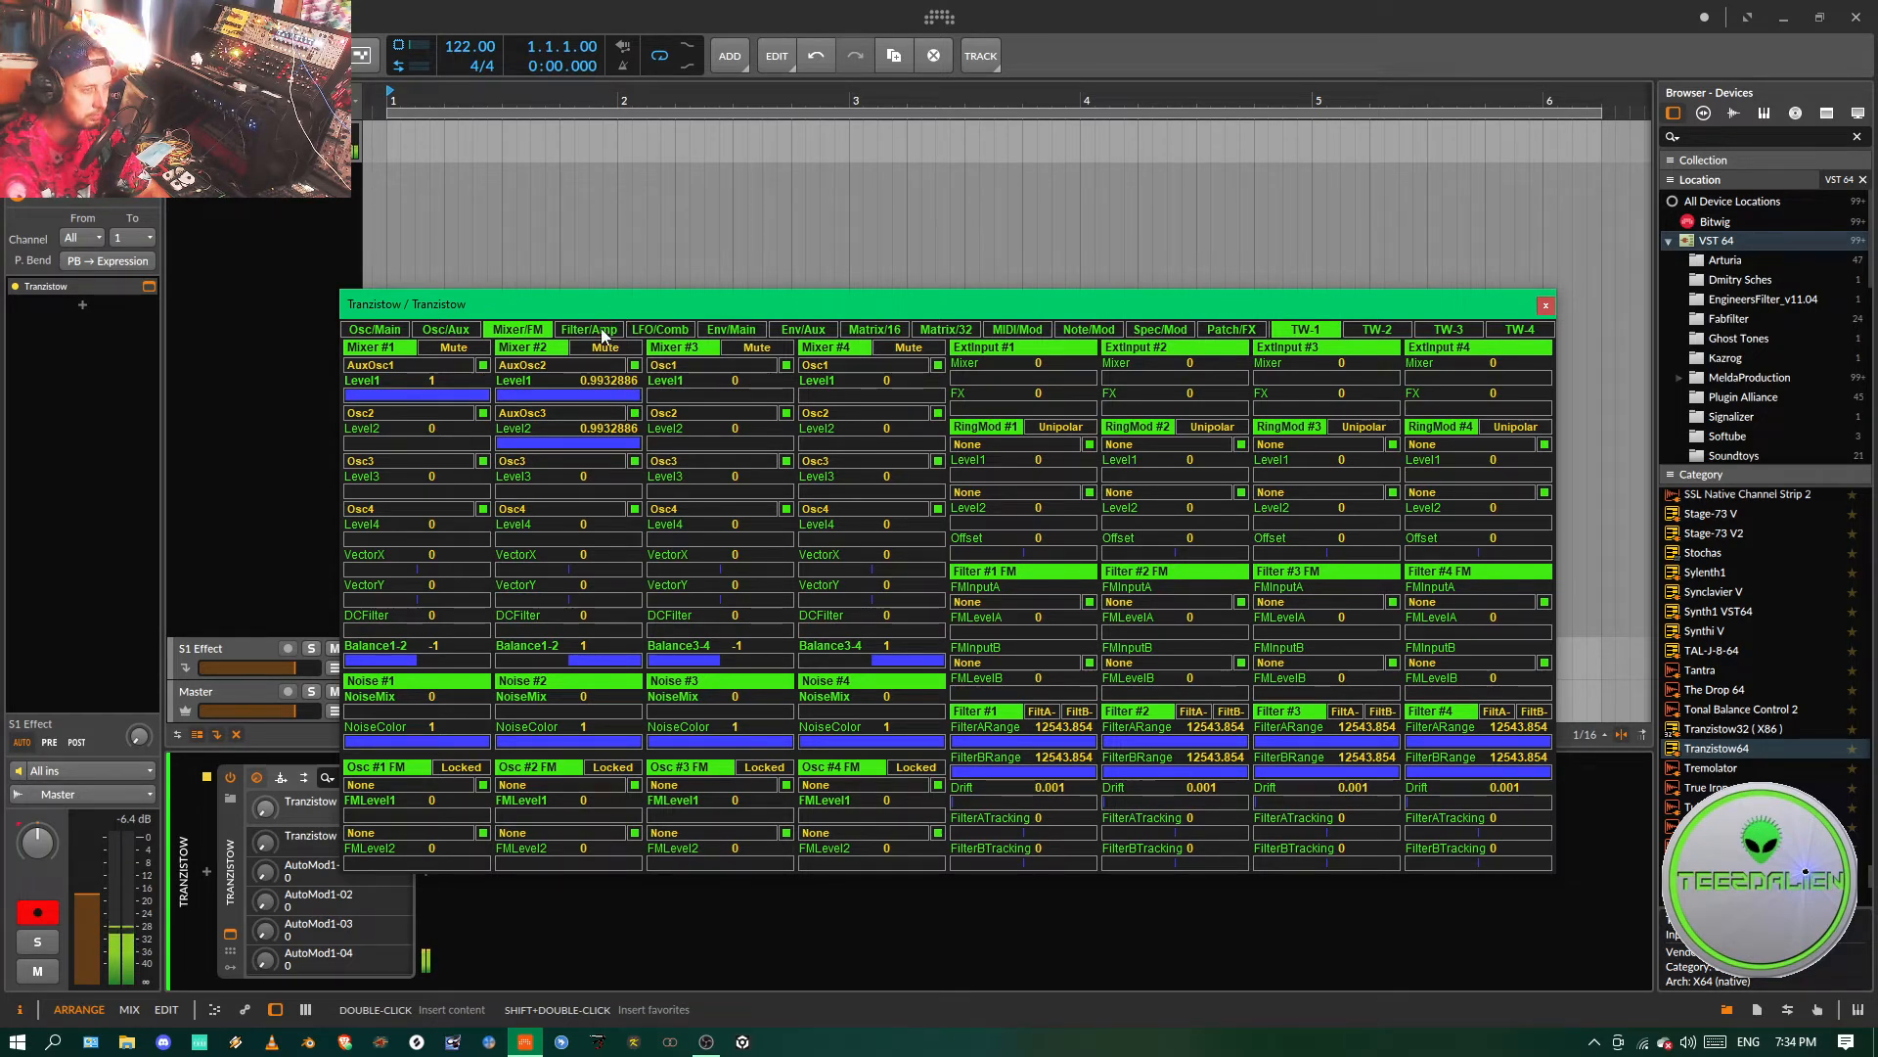
- Lower AuxOsc #3's PulseWidth to about 0.25
click(447, 330)
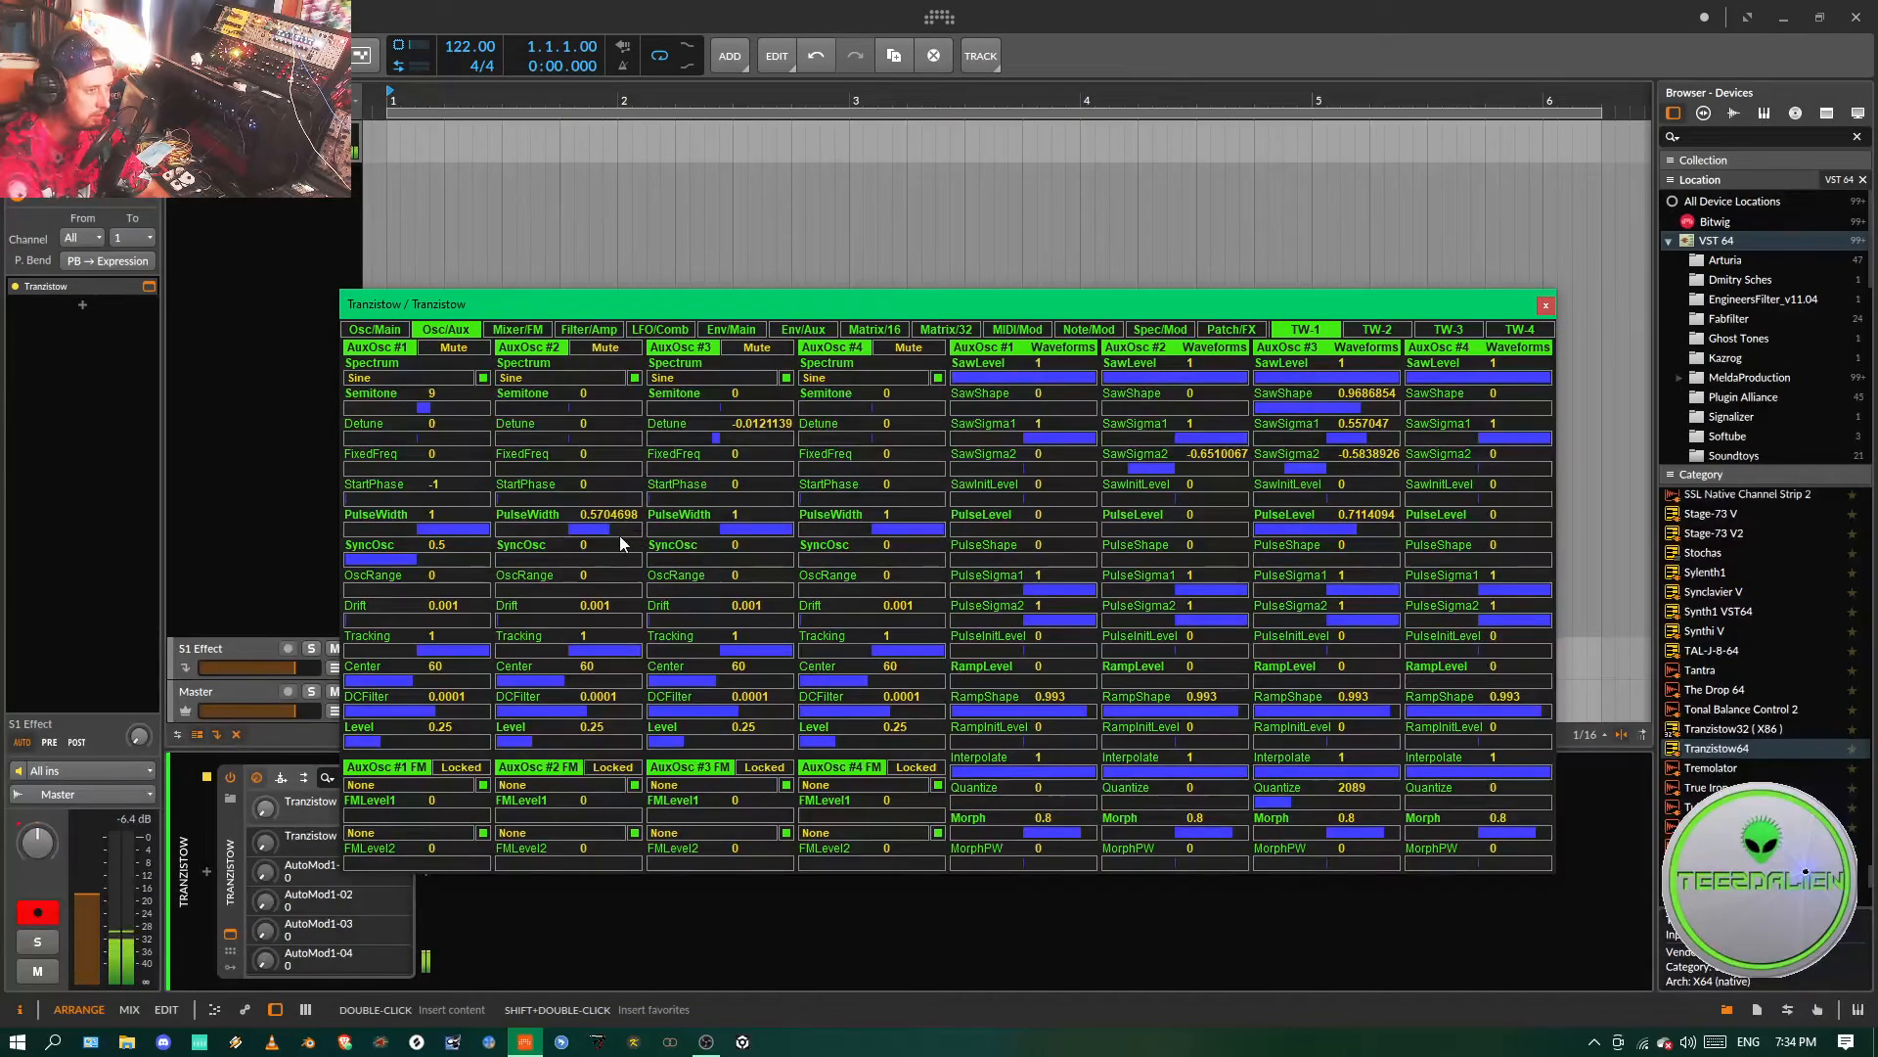
click(778, 530)
drag(777, 529, 739, 529)
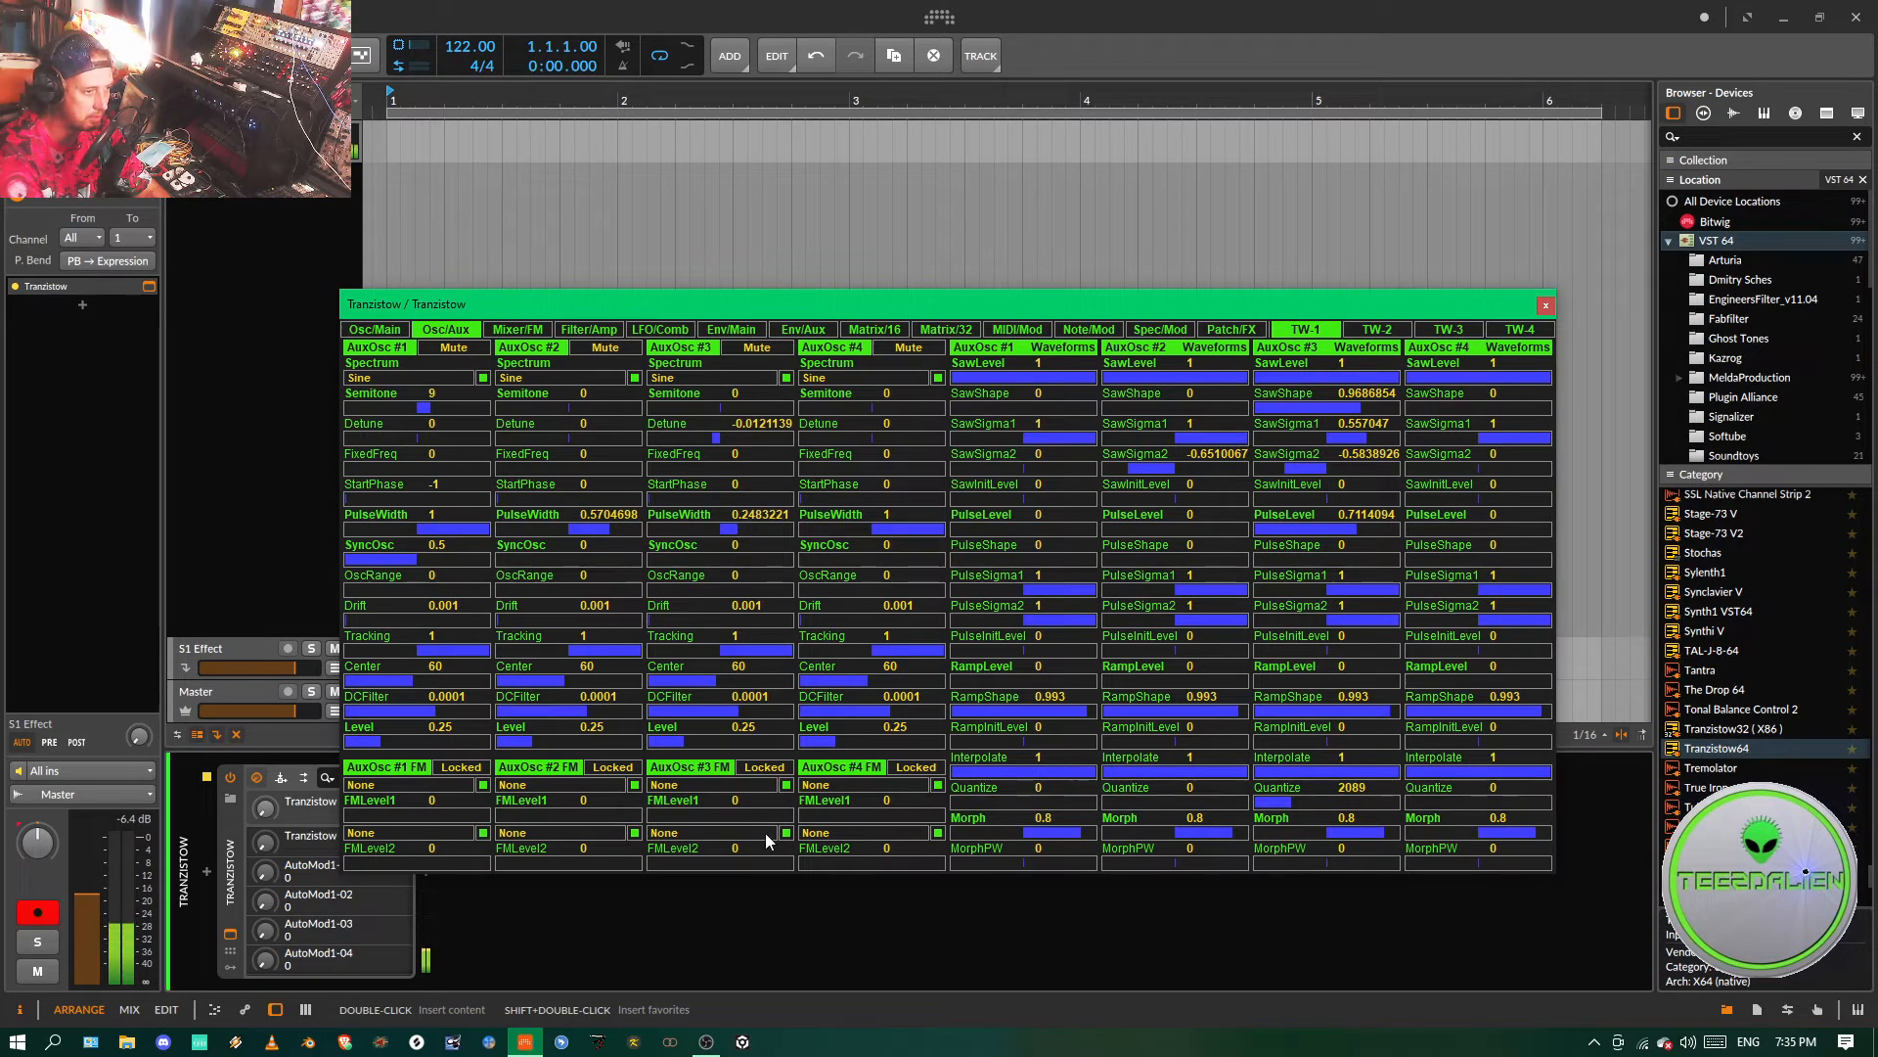
- Try a lower Morph on AuxOsc #3, and set the Level of AuxOsc #2 to about 0.35 and AuxOsc #3 to about 0.40
click(720, 741)
drag(539, 752, 563, 746)
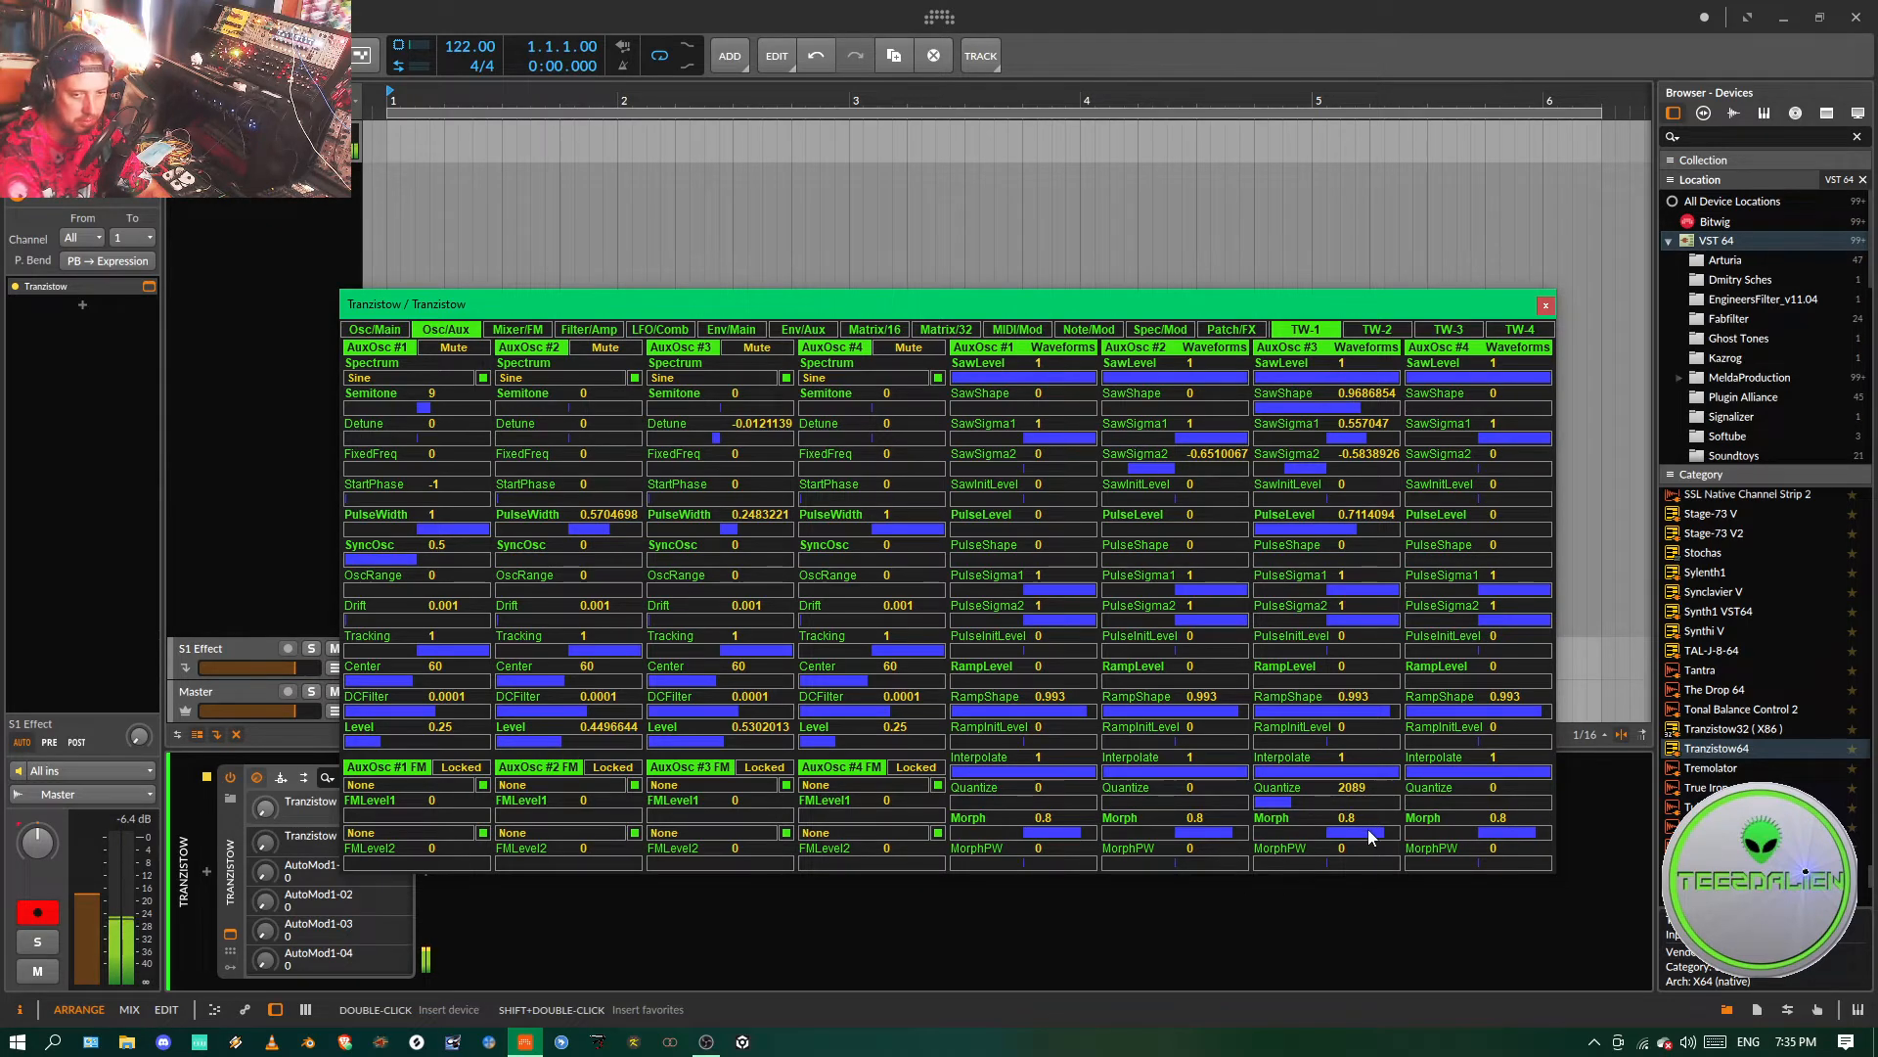
mouse_move(1366, 834)
mouse_down()
mouse_move(1353, 841)
mouse_move(1394, 832)
mouse_move(1334, 844)
mouse_up()
double_click(1331, 837)
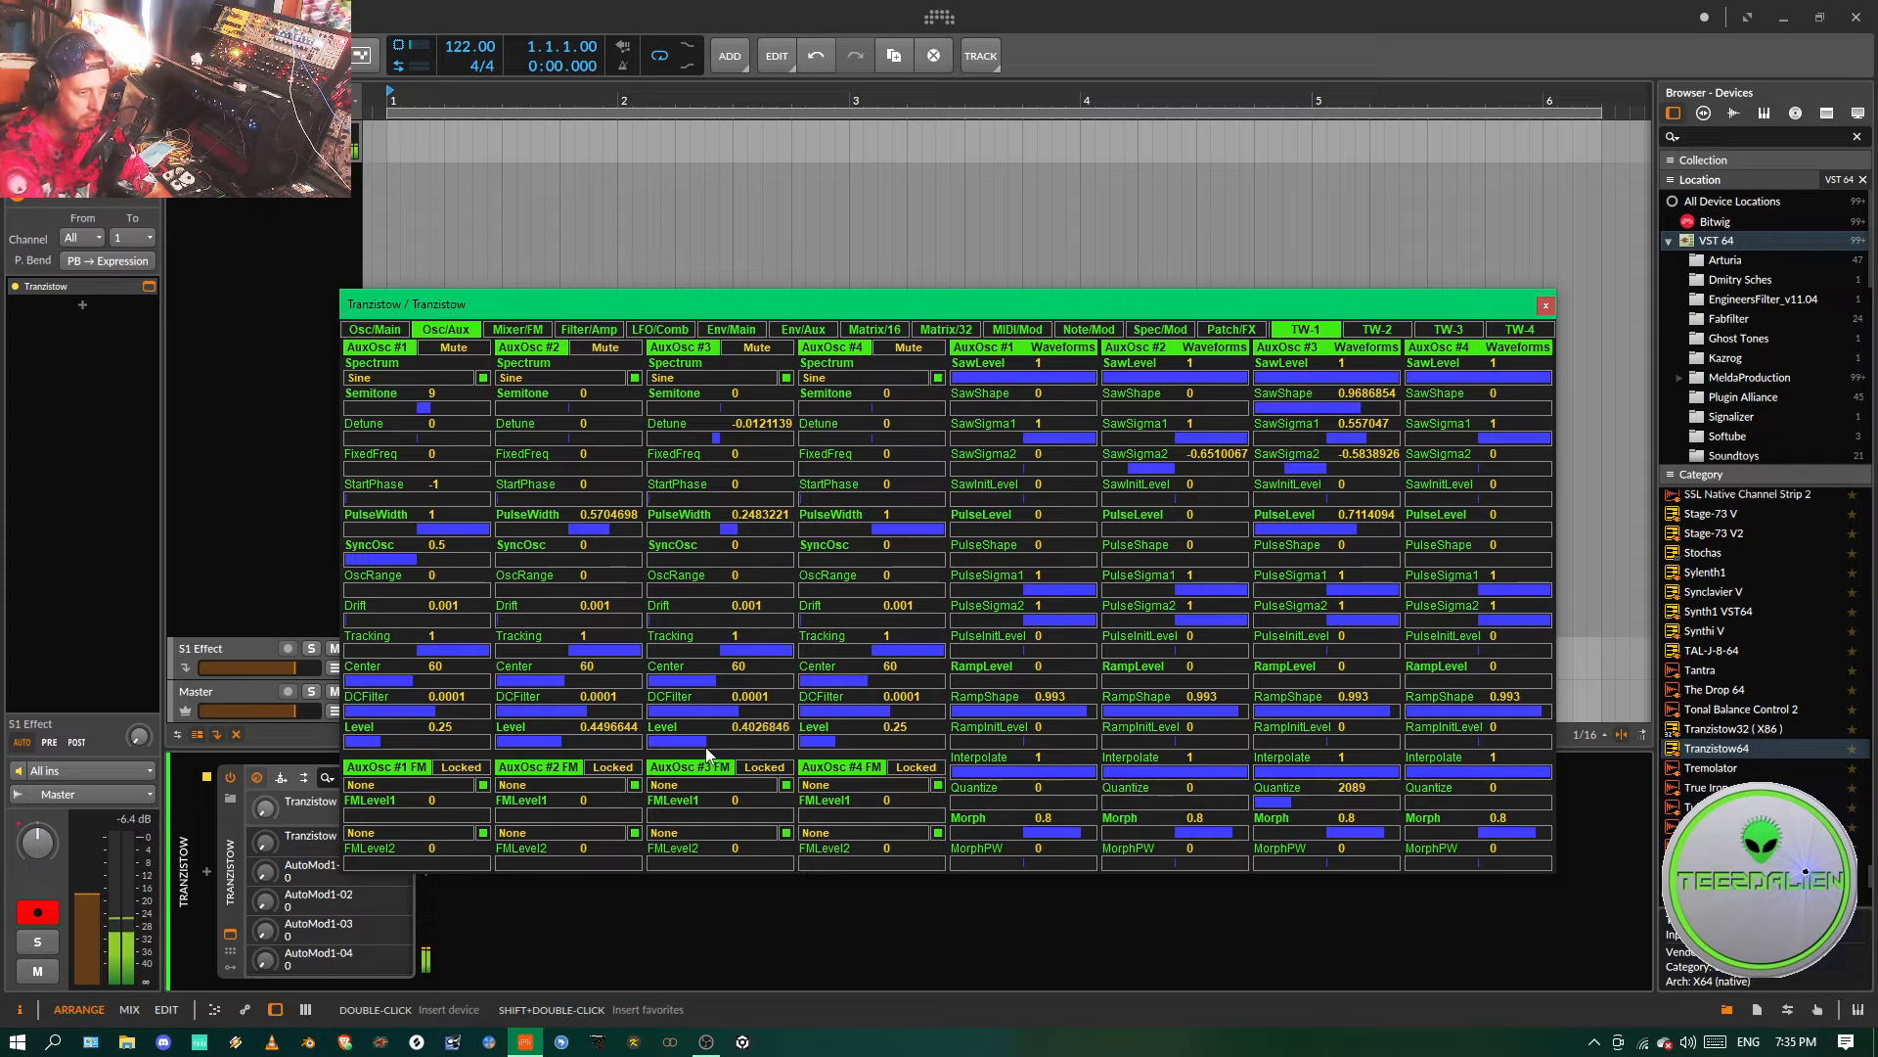
drag(555, 737, 546, 739)
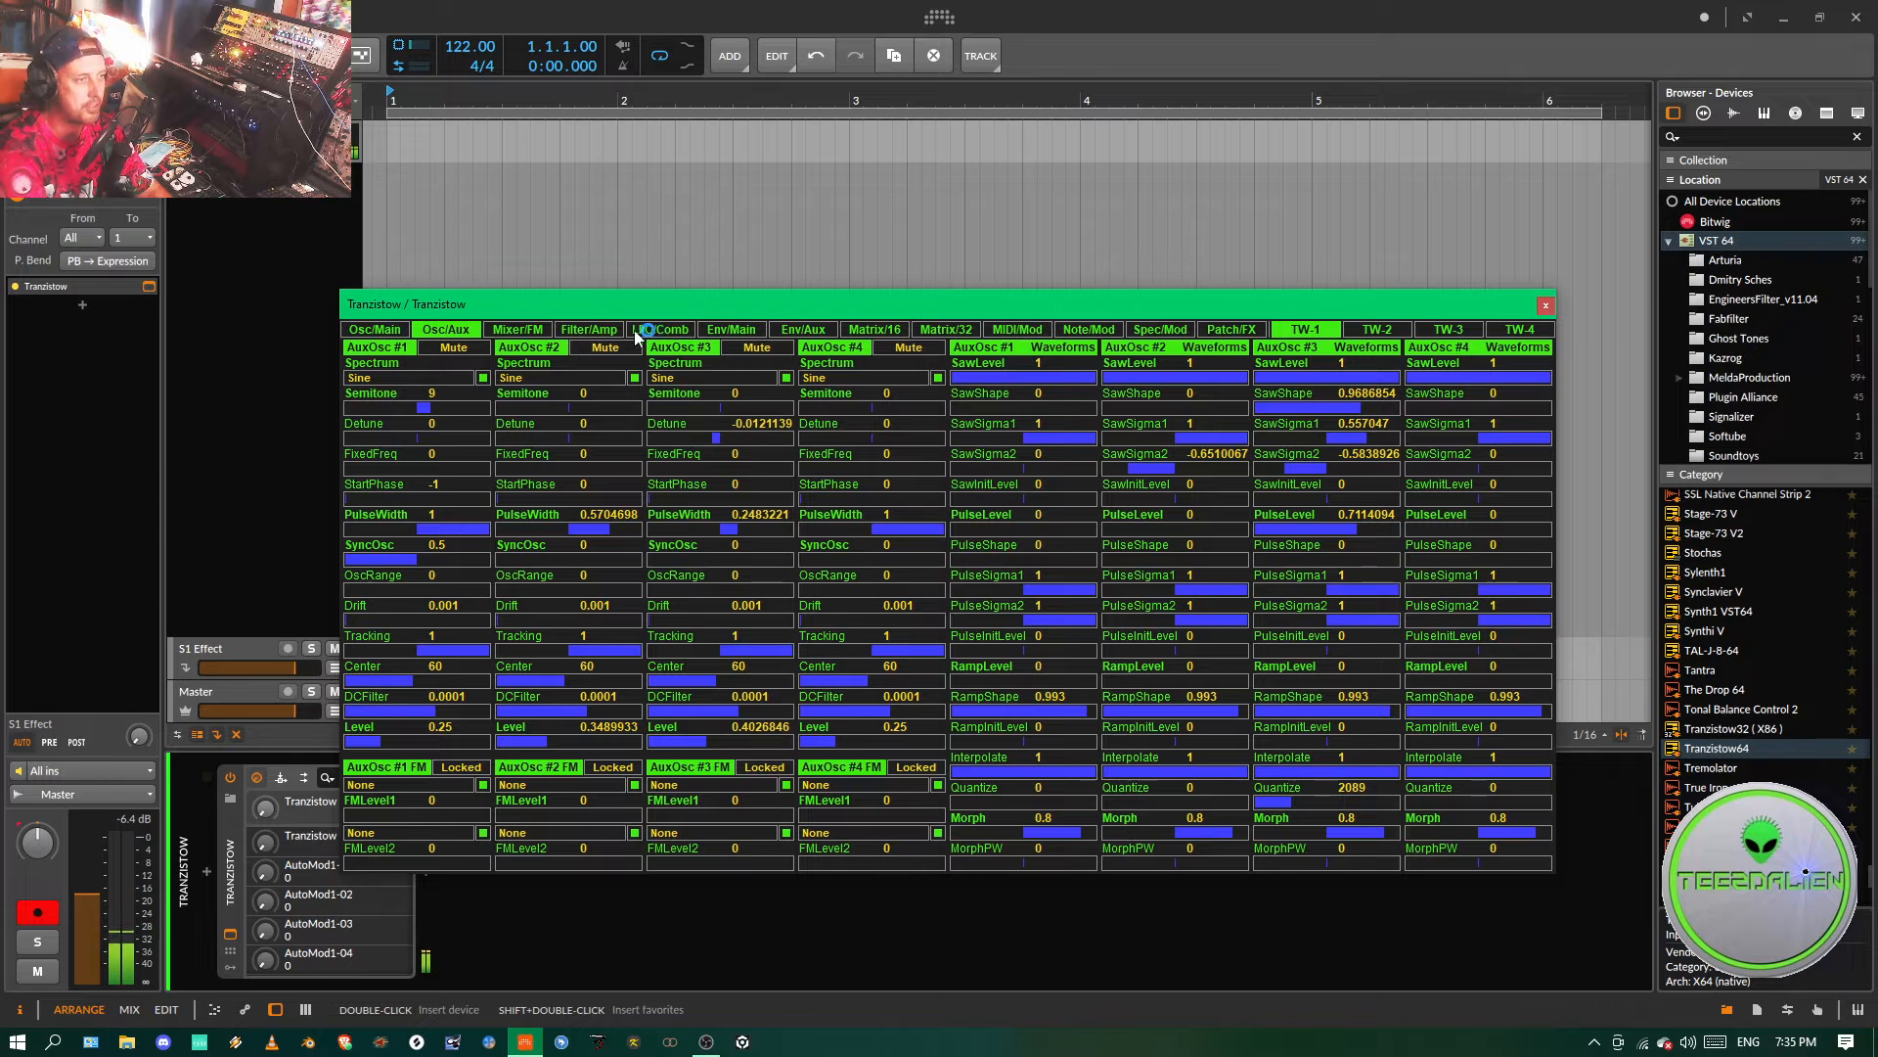
- Set FilterB #2's Drive to about 1.92 with a Sine DriveCurve, and lower its Cutoff to about 733
click(592, 329)
mouse_move(1172, 407)
mouse_down()
mouse_move(1235, 407)
mouse_move(1142, 407)
mouse_move(1161, 407)
mouse_up()
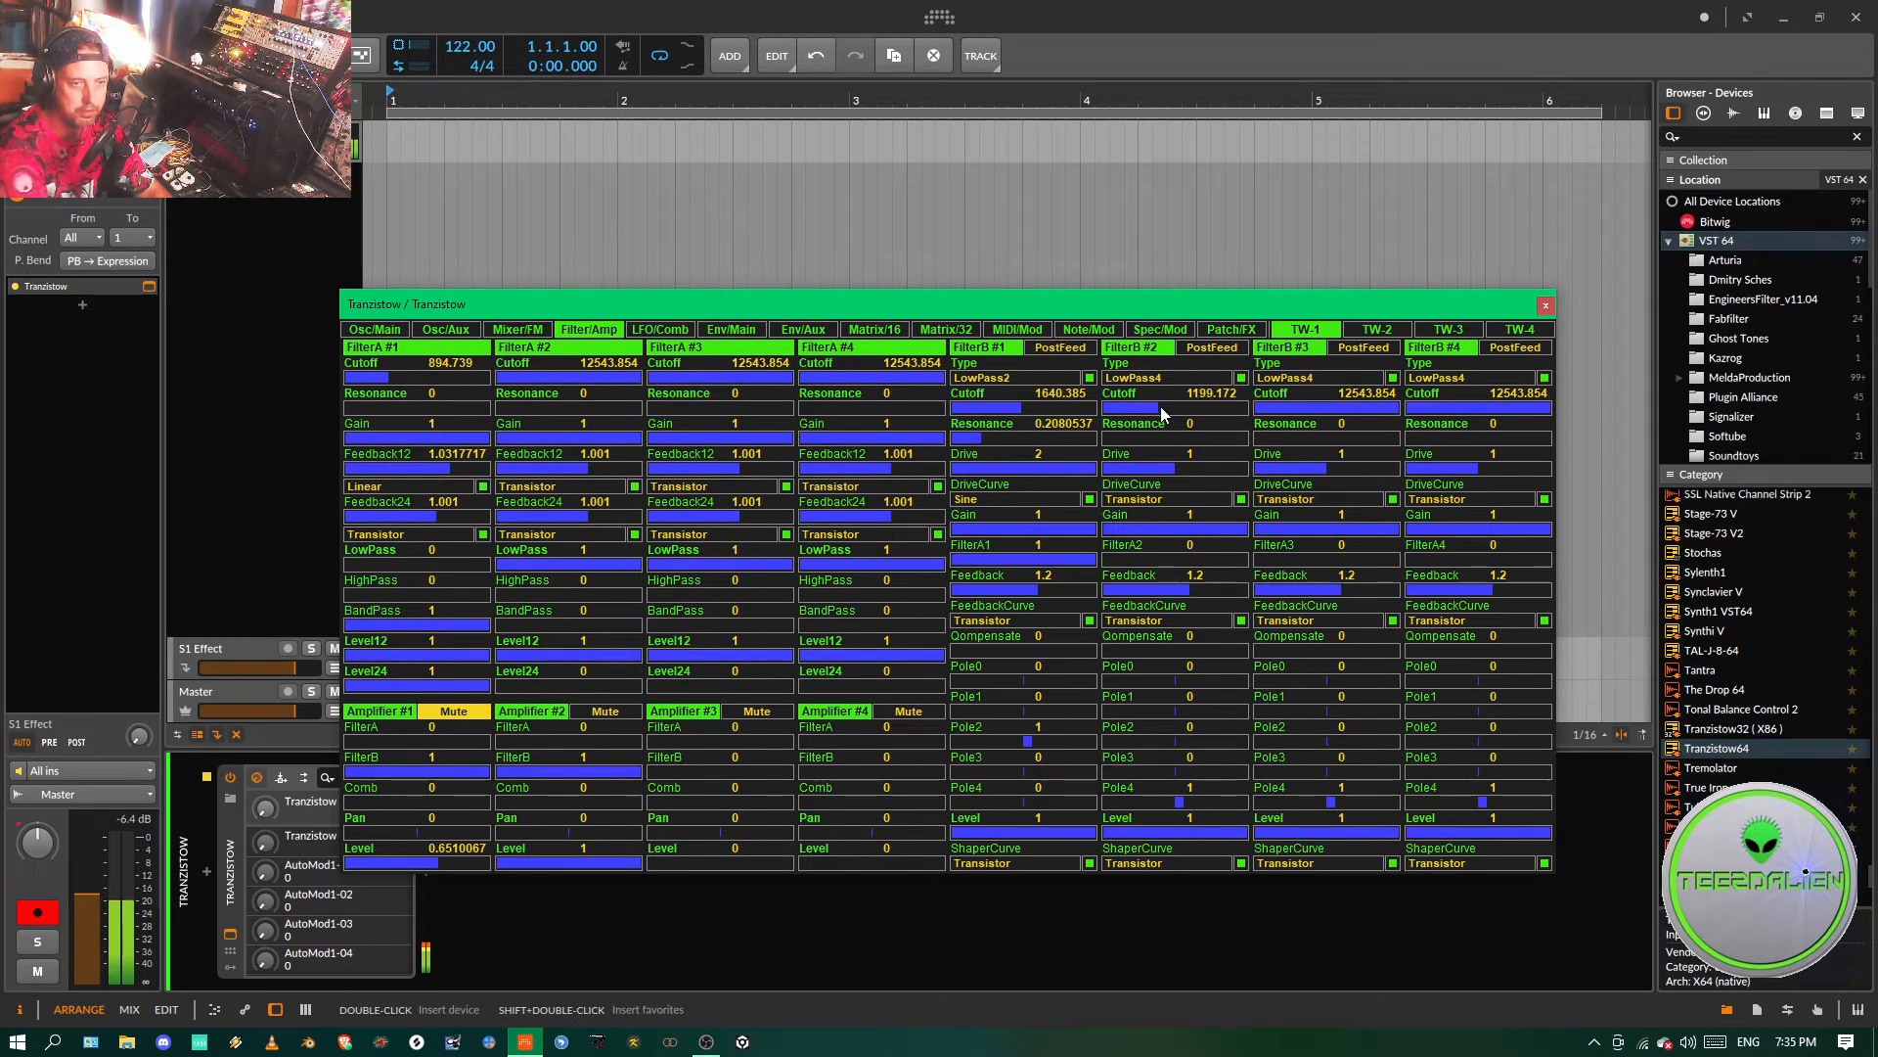
click(1170, 468)
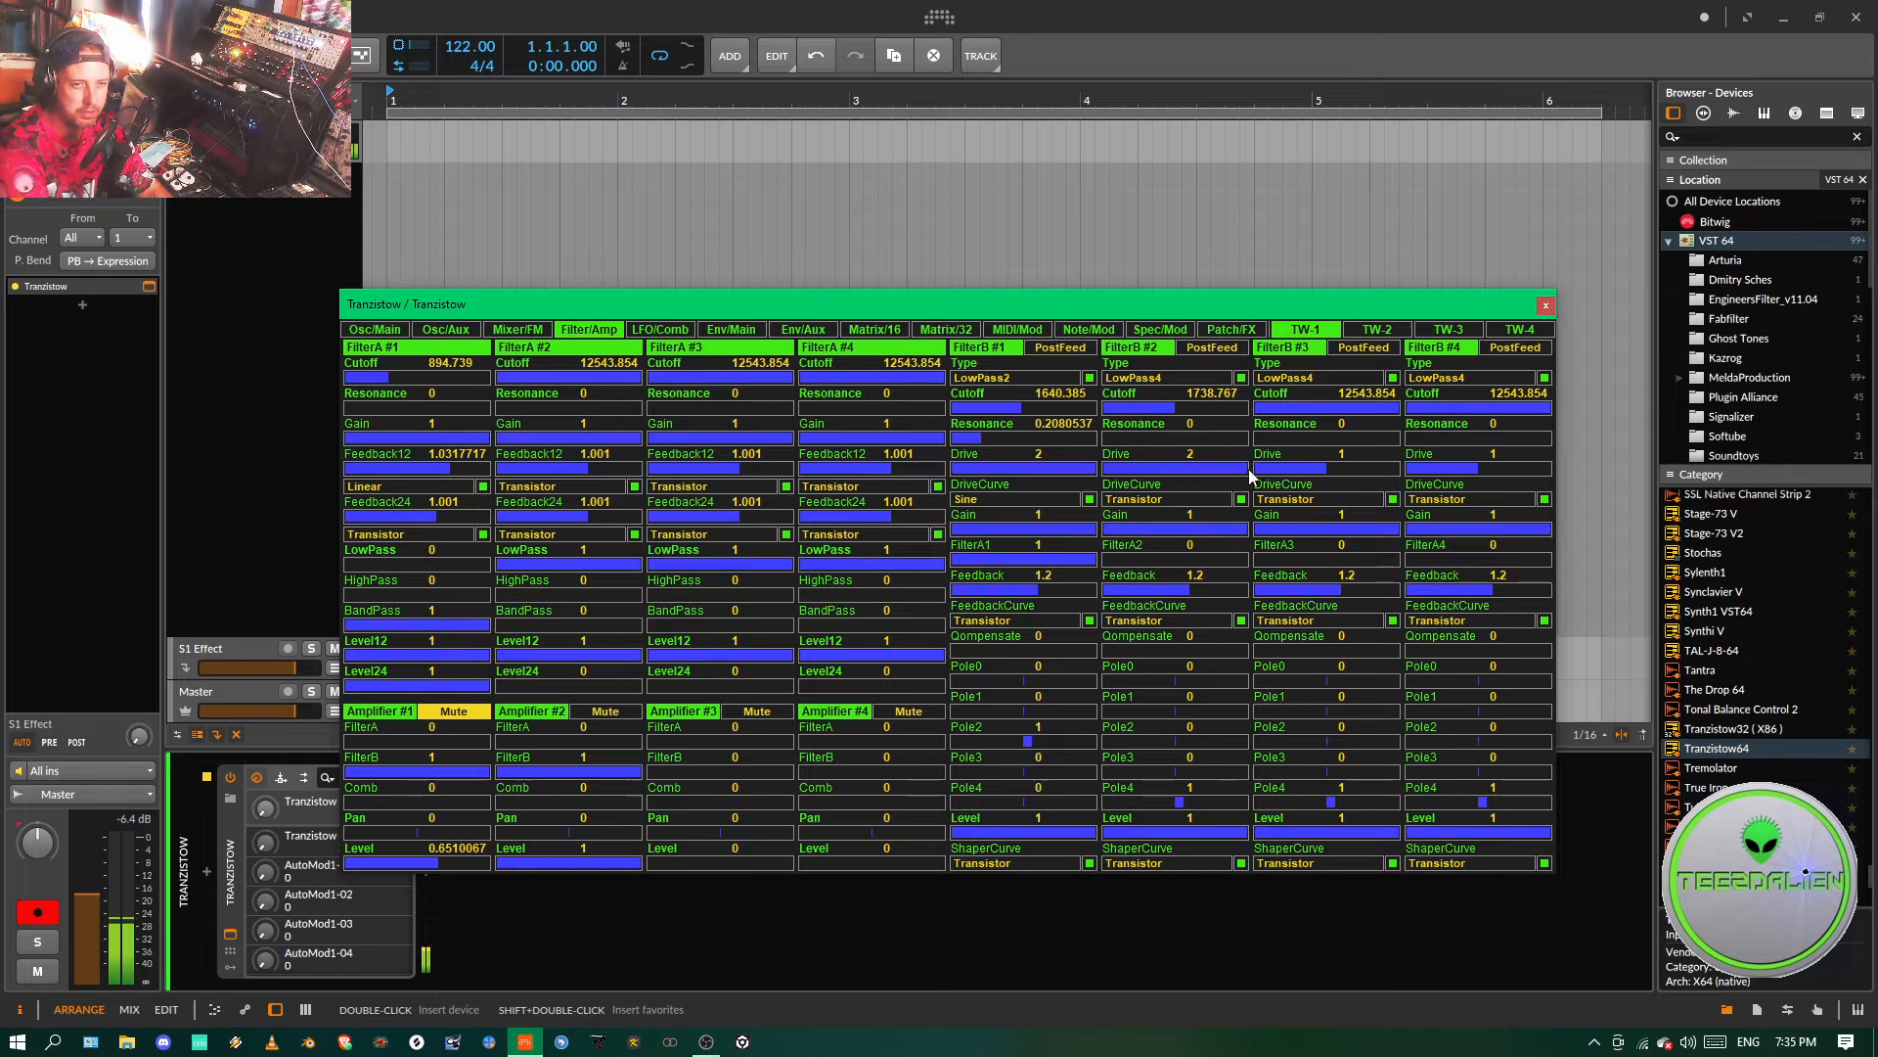
drag(1251, 477, 1218, 468)
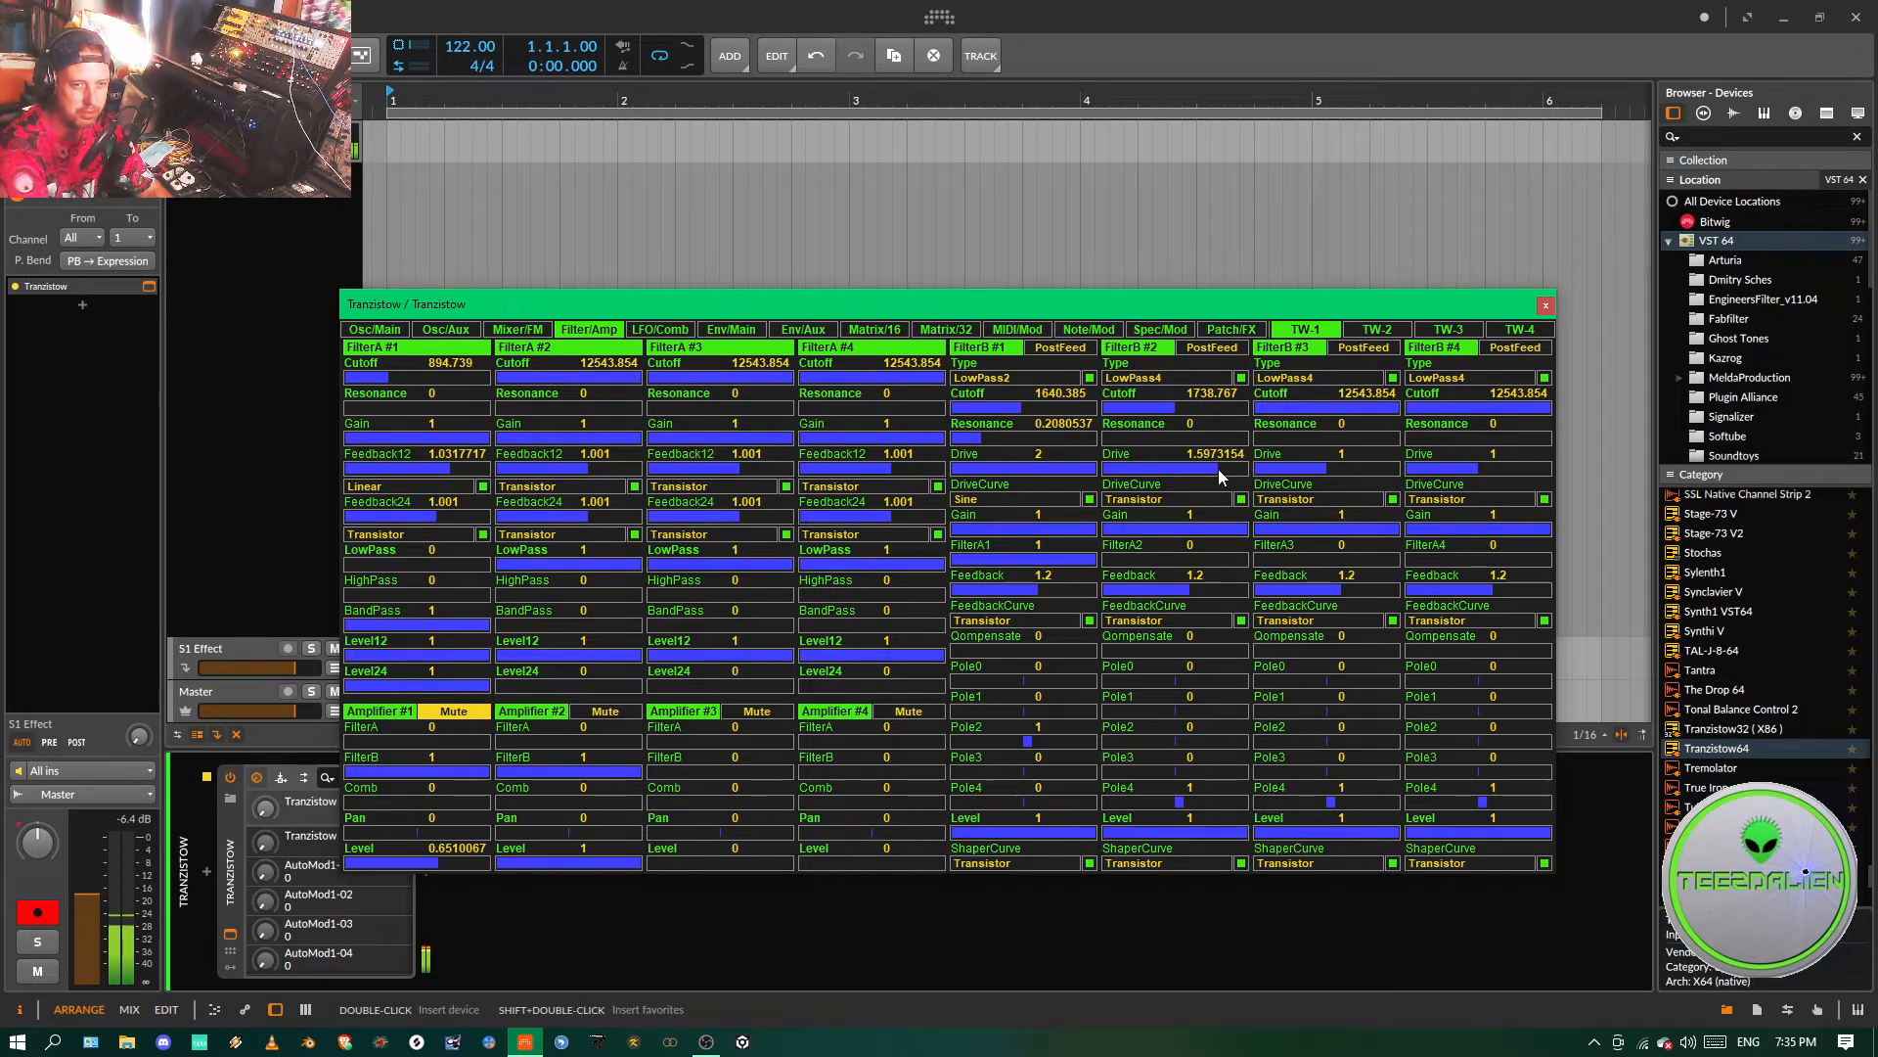
click(1165, 495)
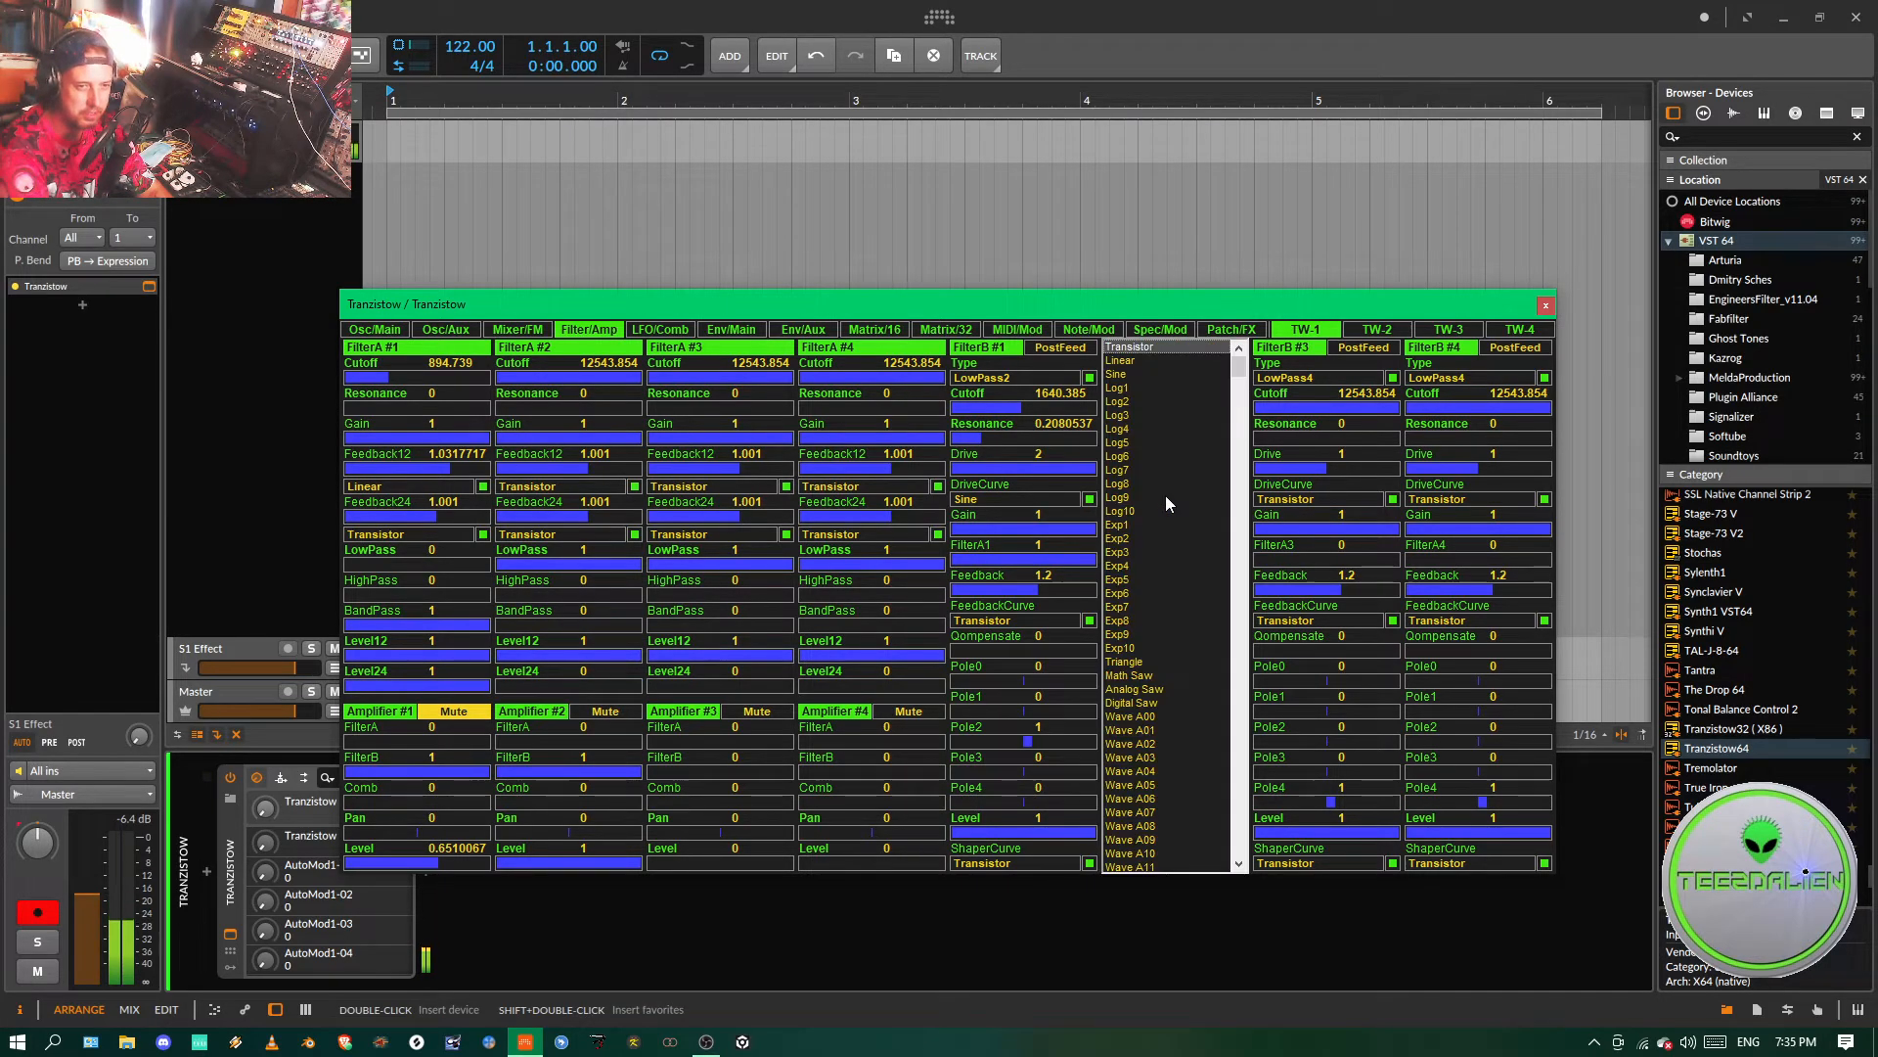
click(1121, 380)
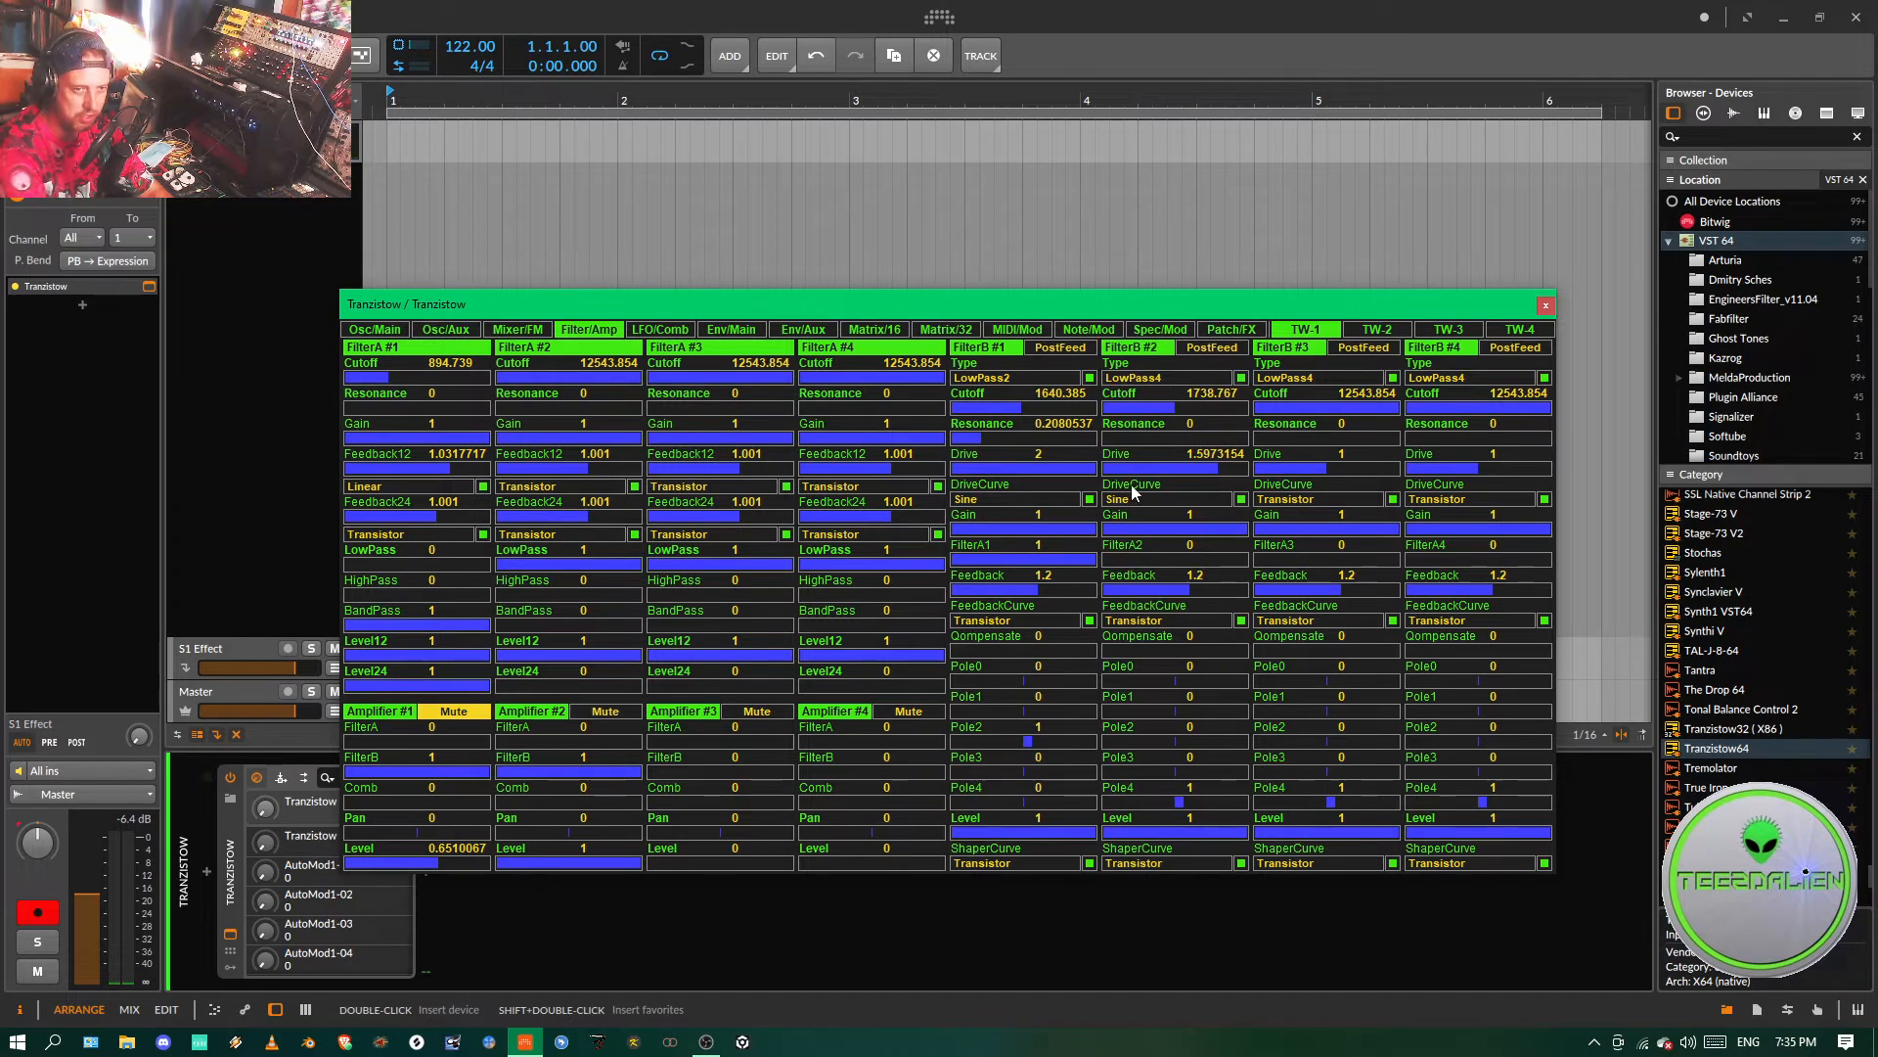
drag(1133, 466, 1241, 467)
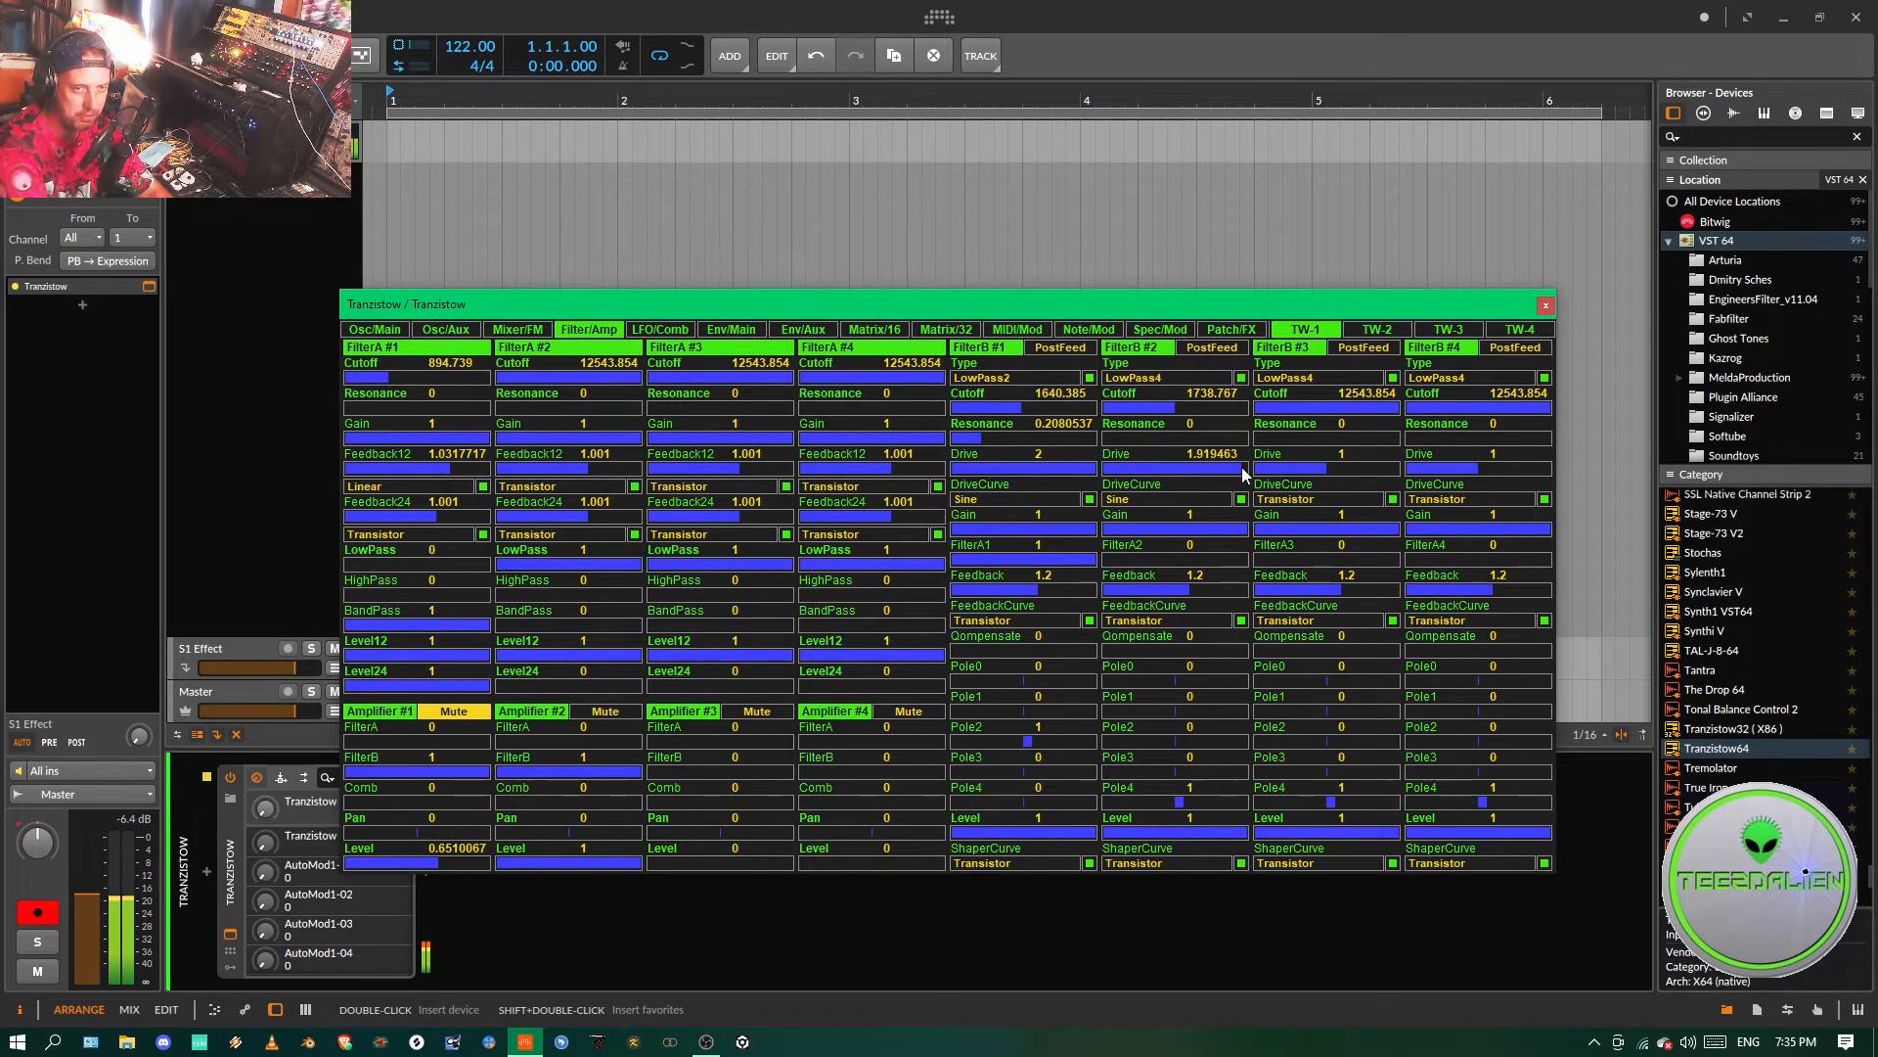
drag(1158, 409, 1211, 409)
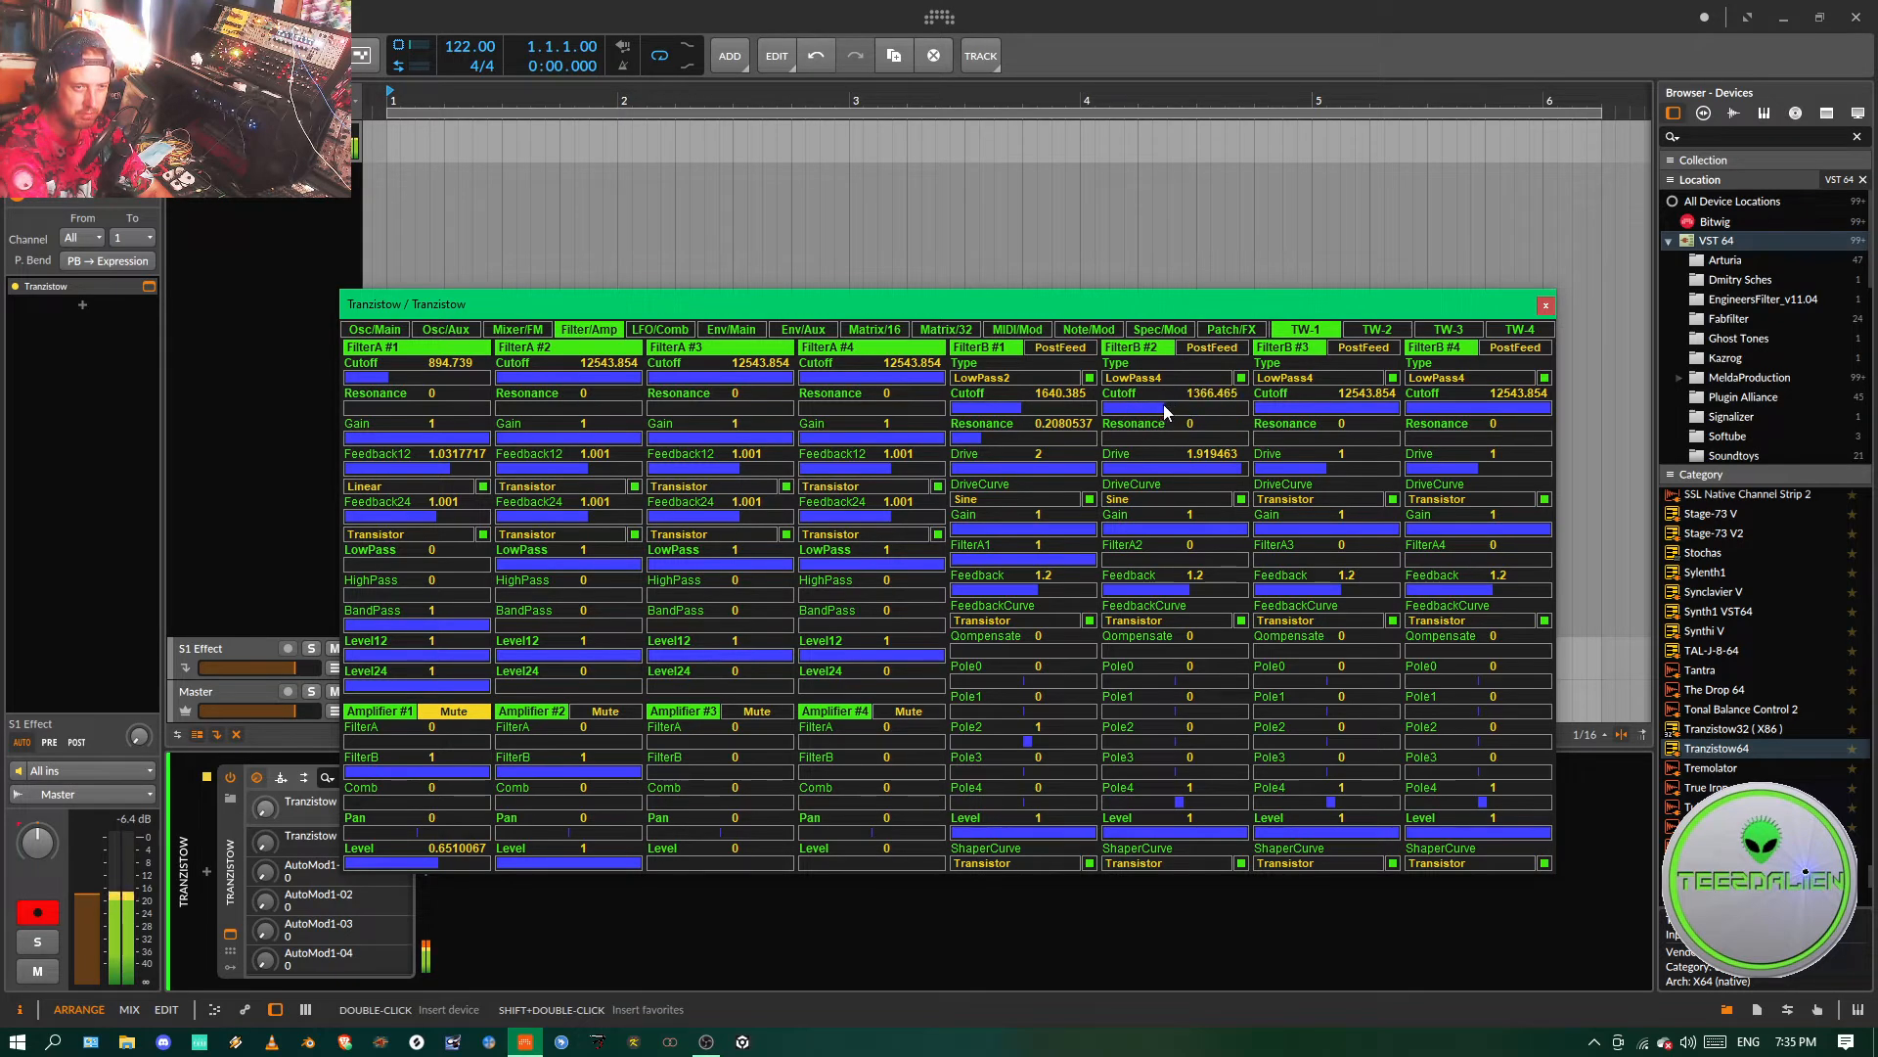
drag(1164, 403, 1138, 405)
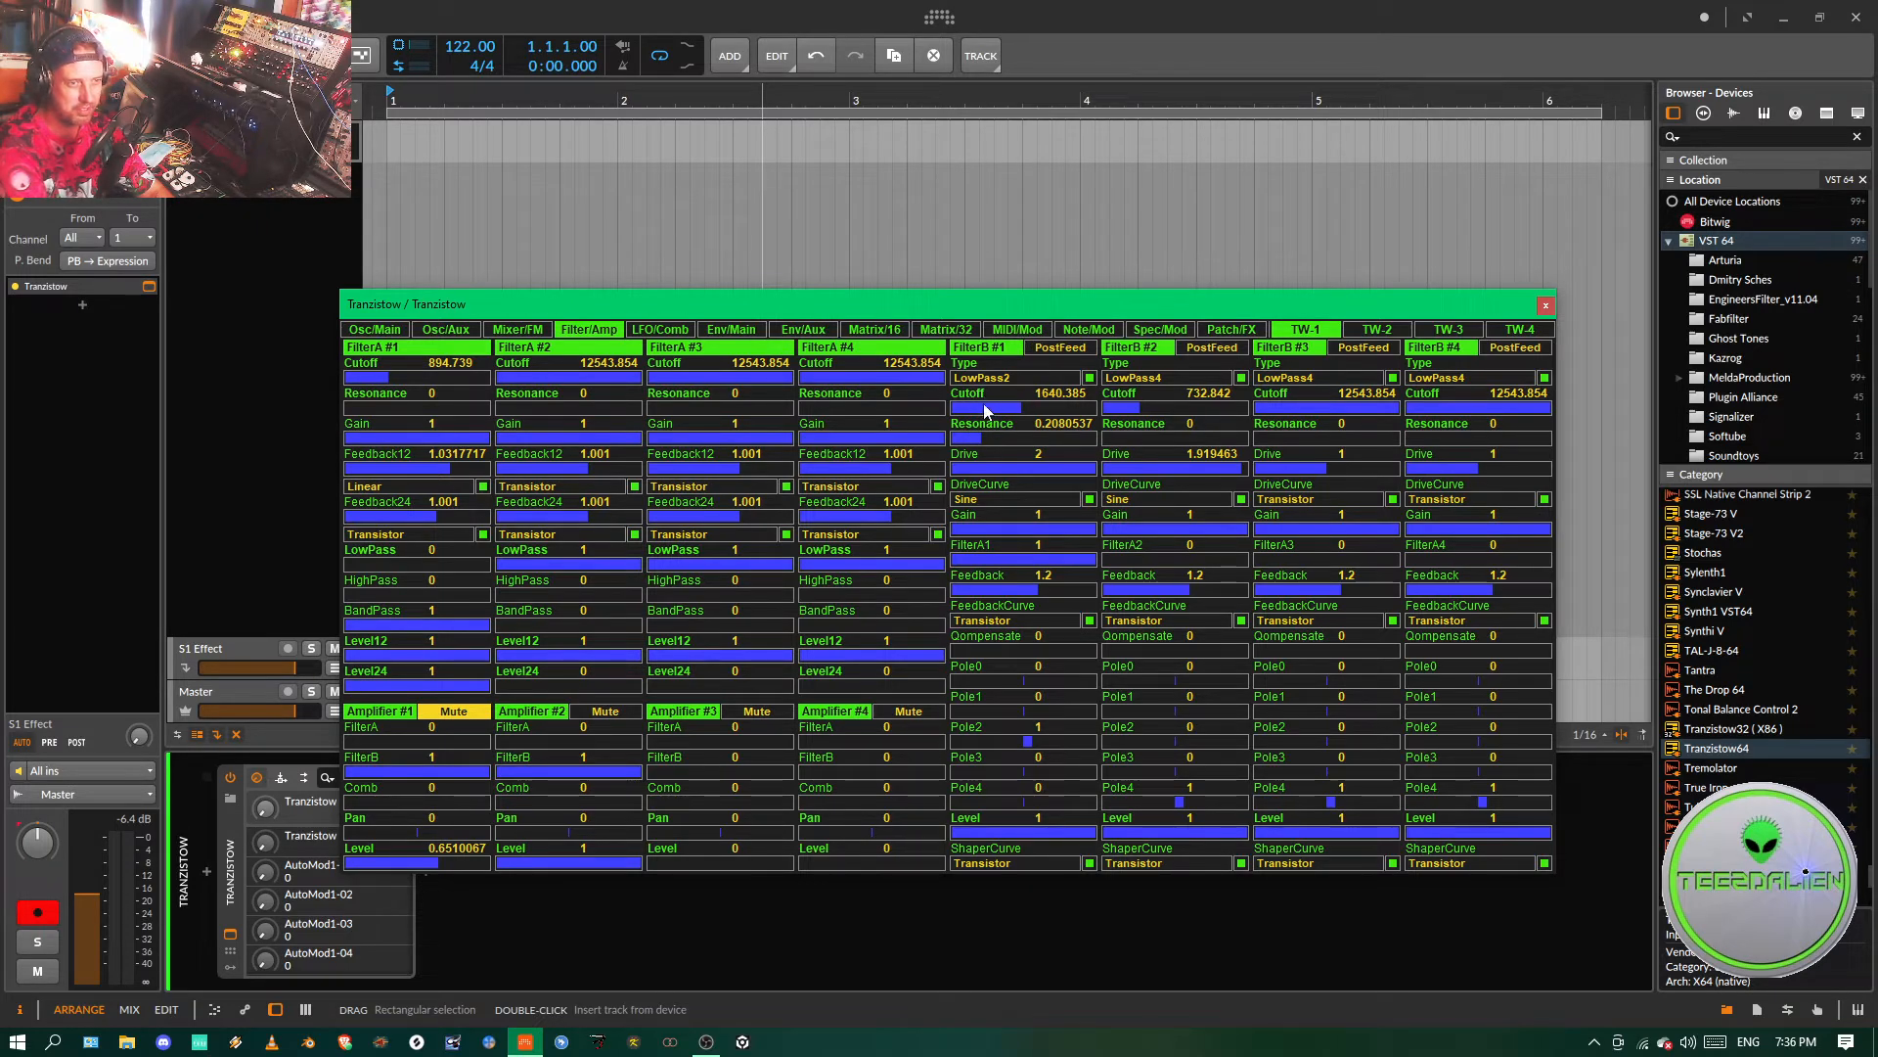
- Route Env2 to FilterB1Cutoff in ModMatrix #4
click(893, 331)
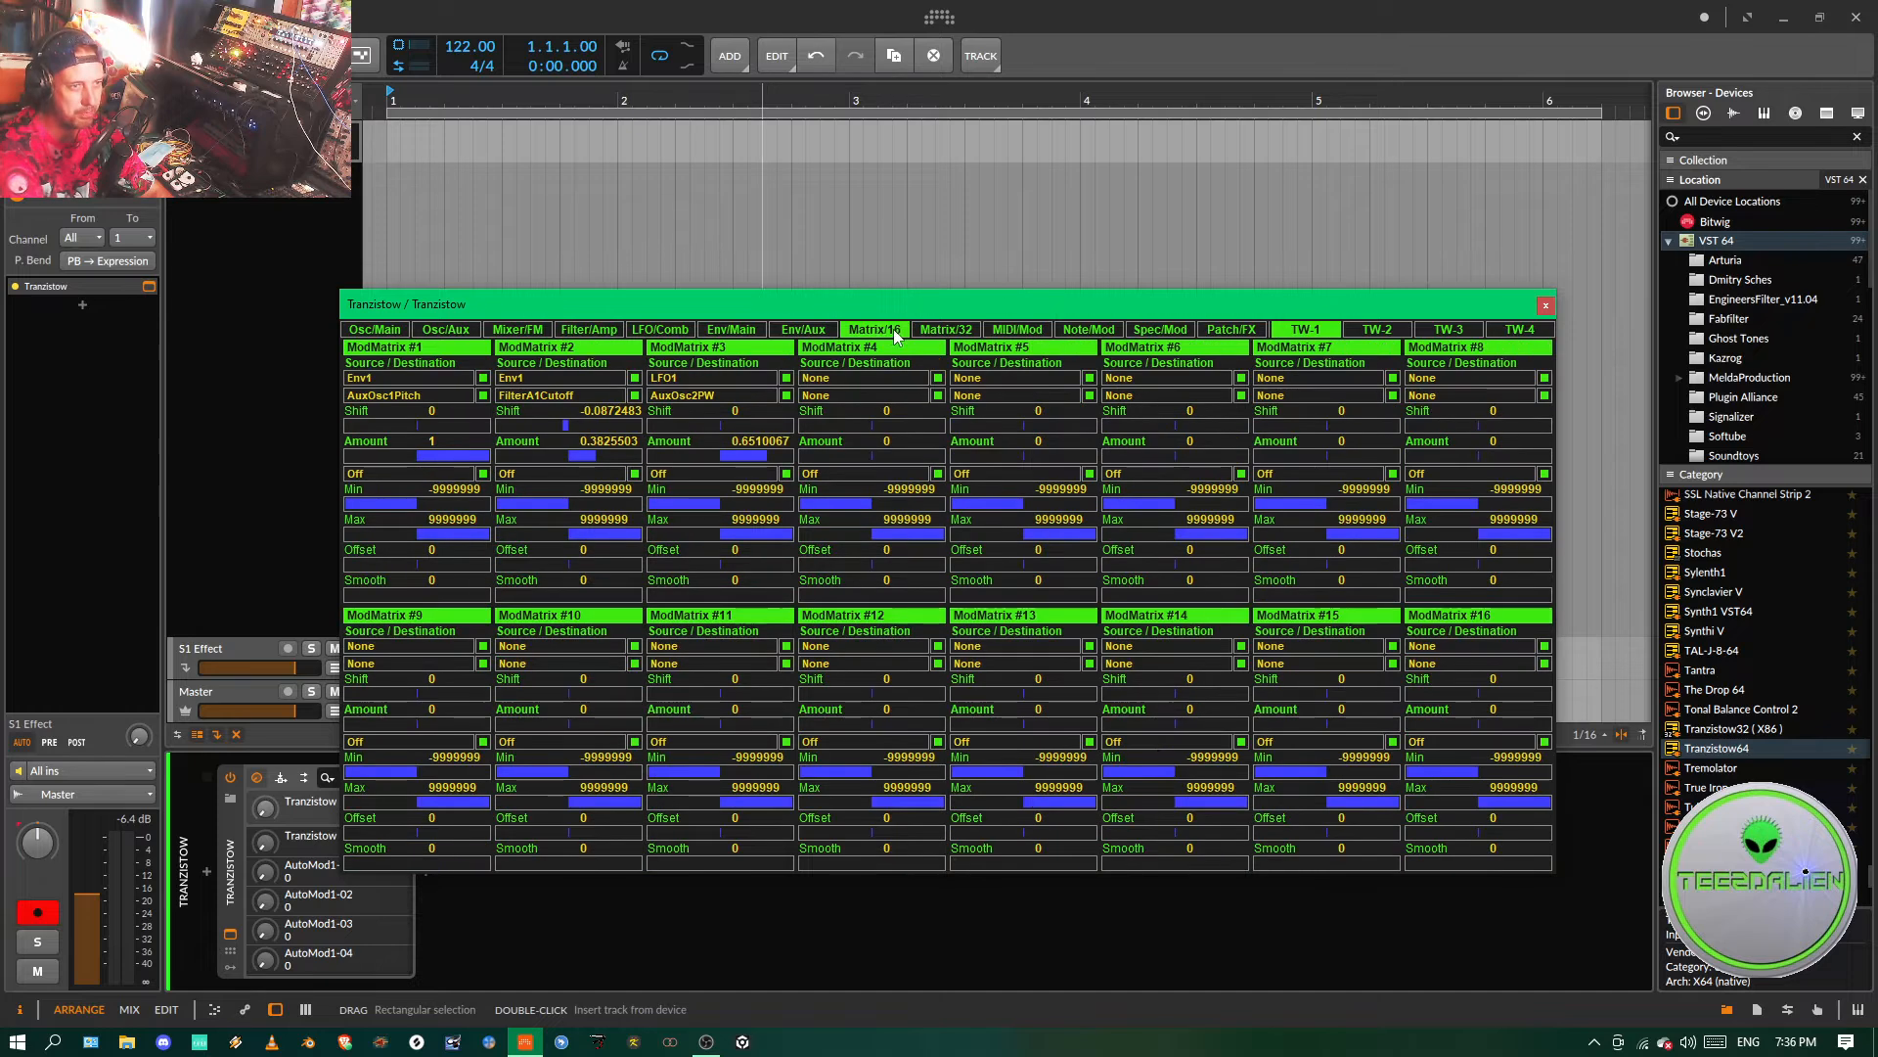
click(864, 378)
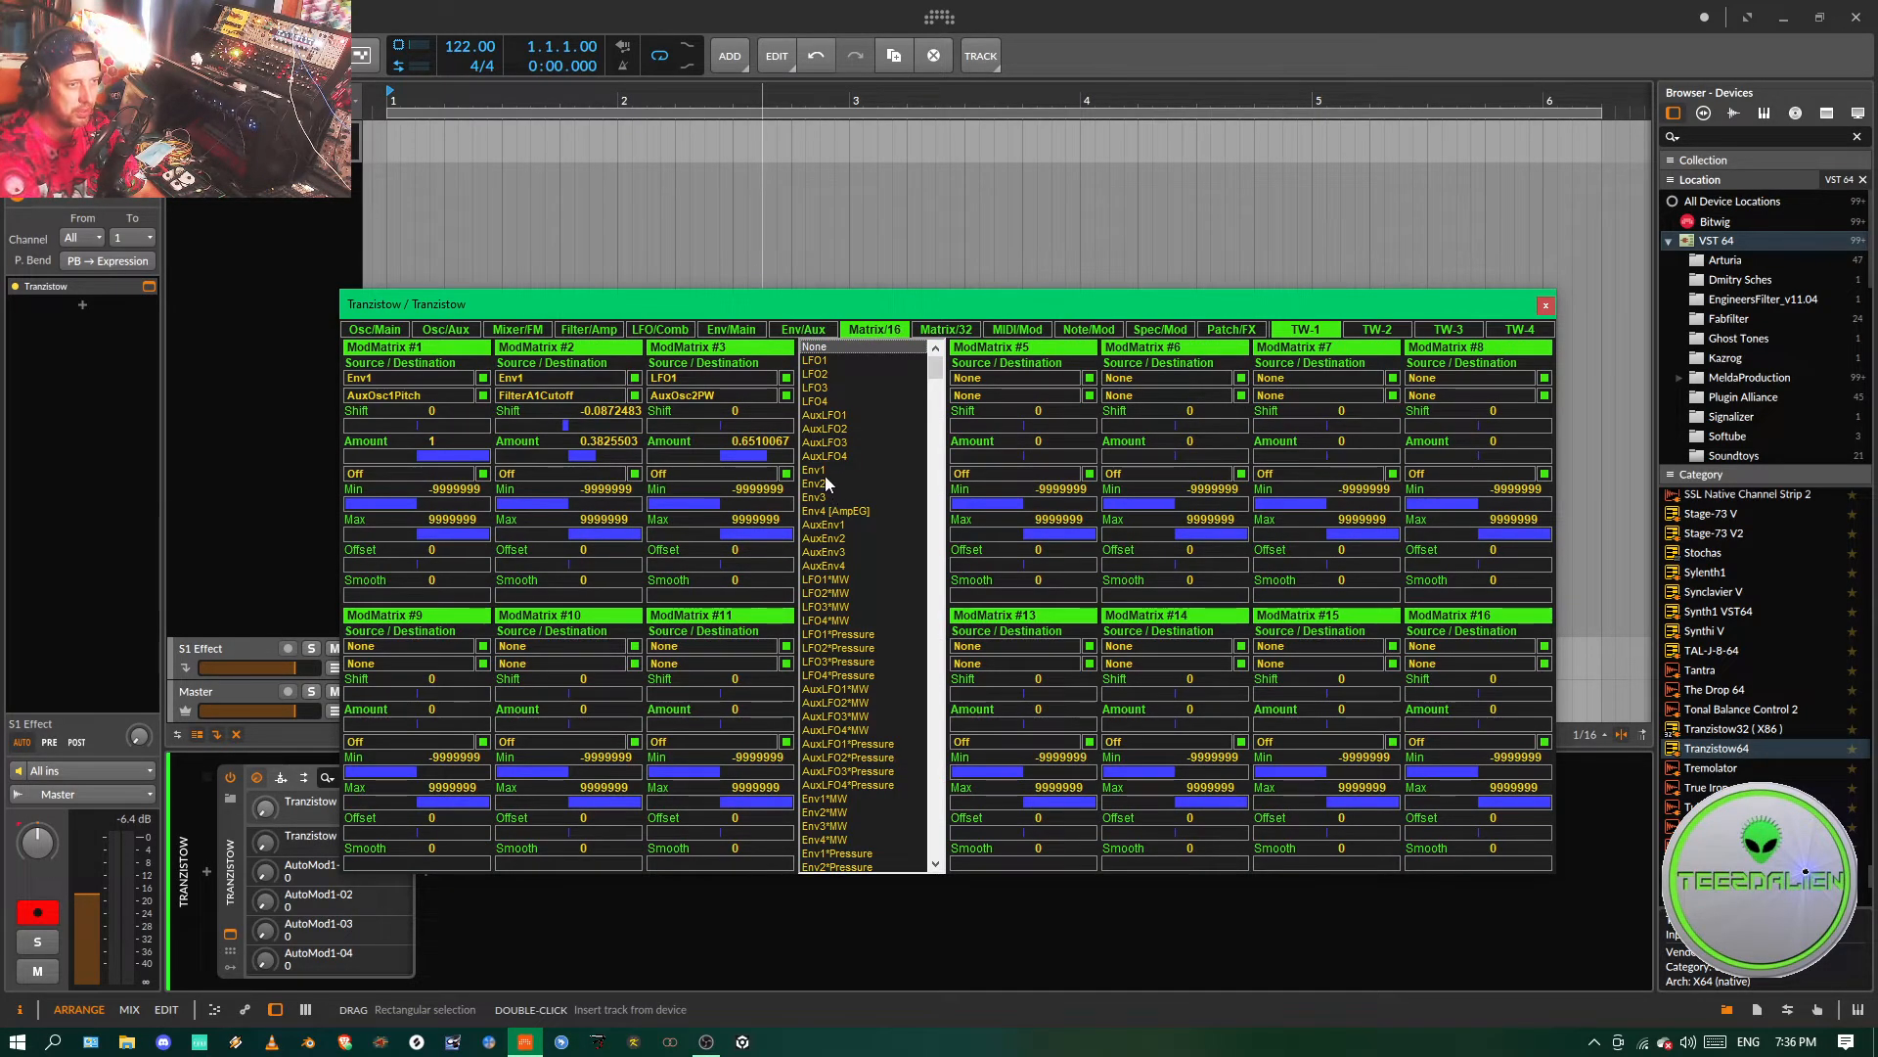
click(825, 482)
click(841, 389)
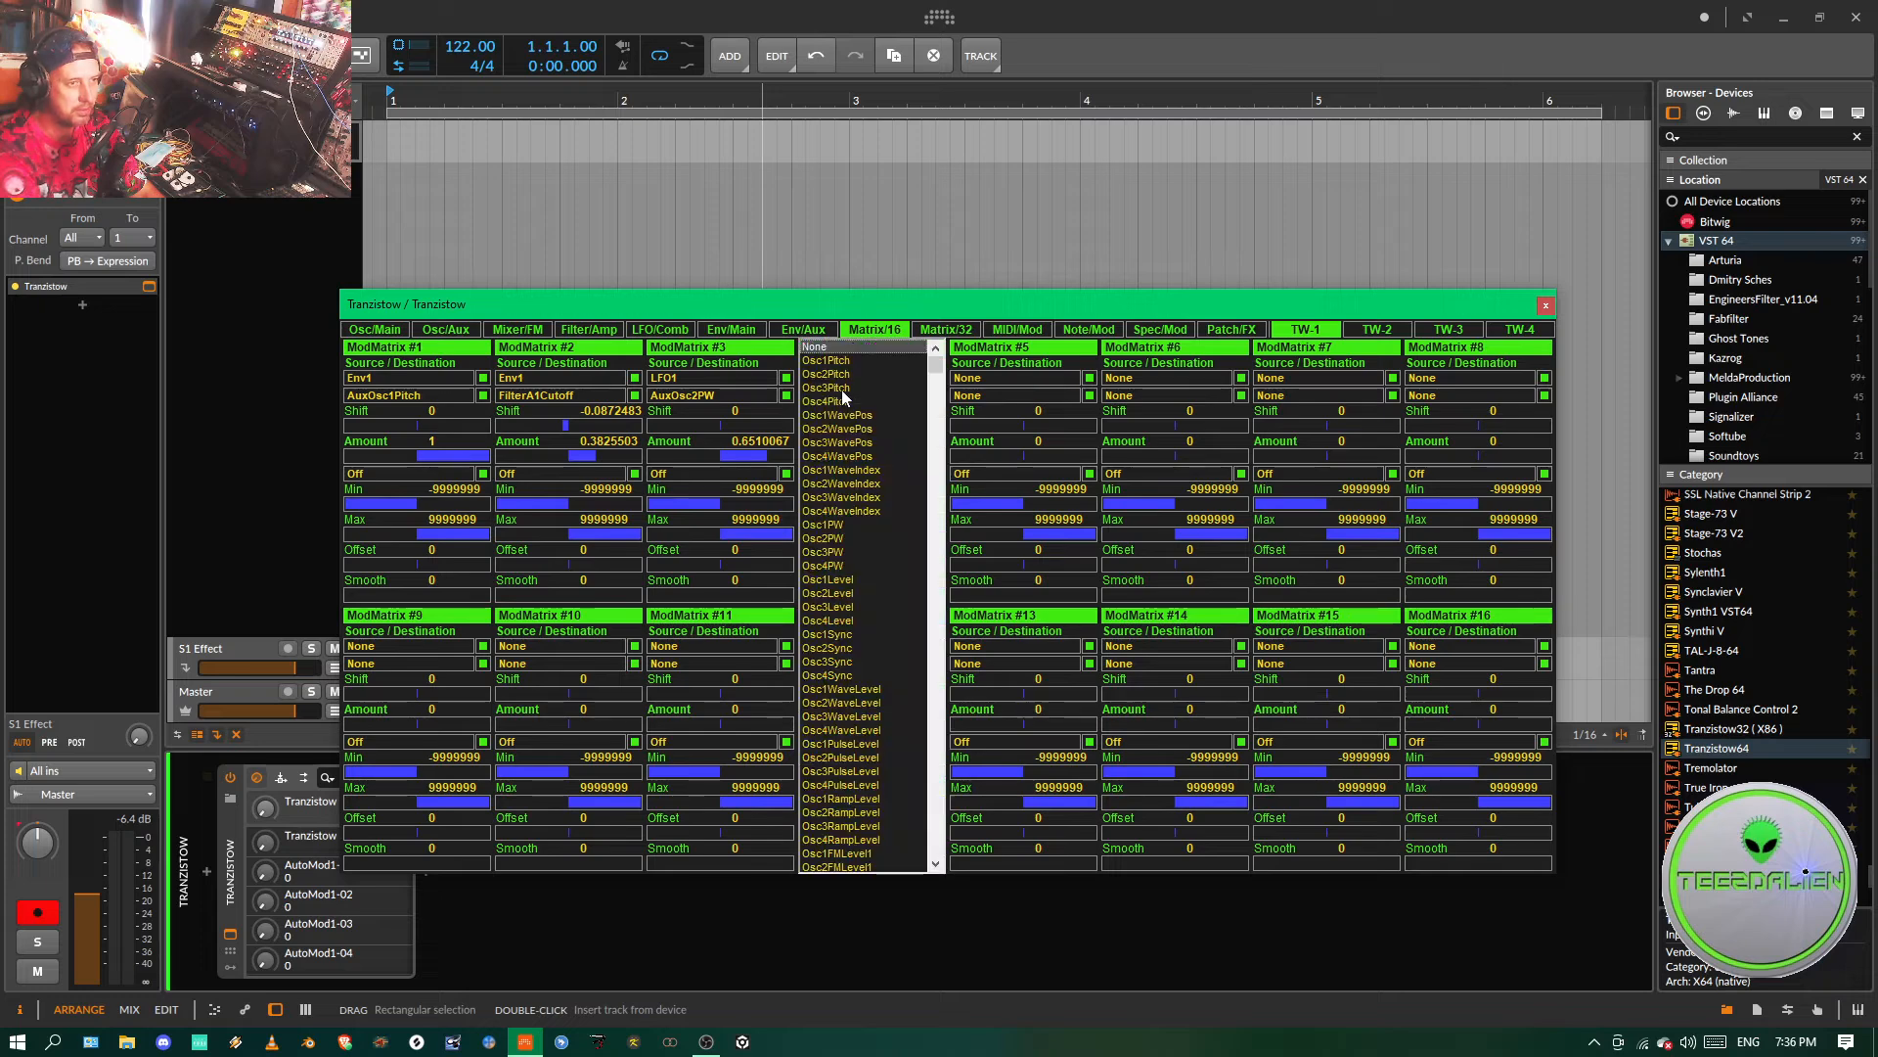
scroll(848, 485, down, 5)
scroll(848, 484, down, 15)
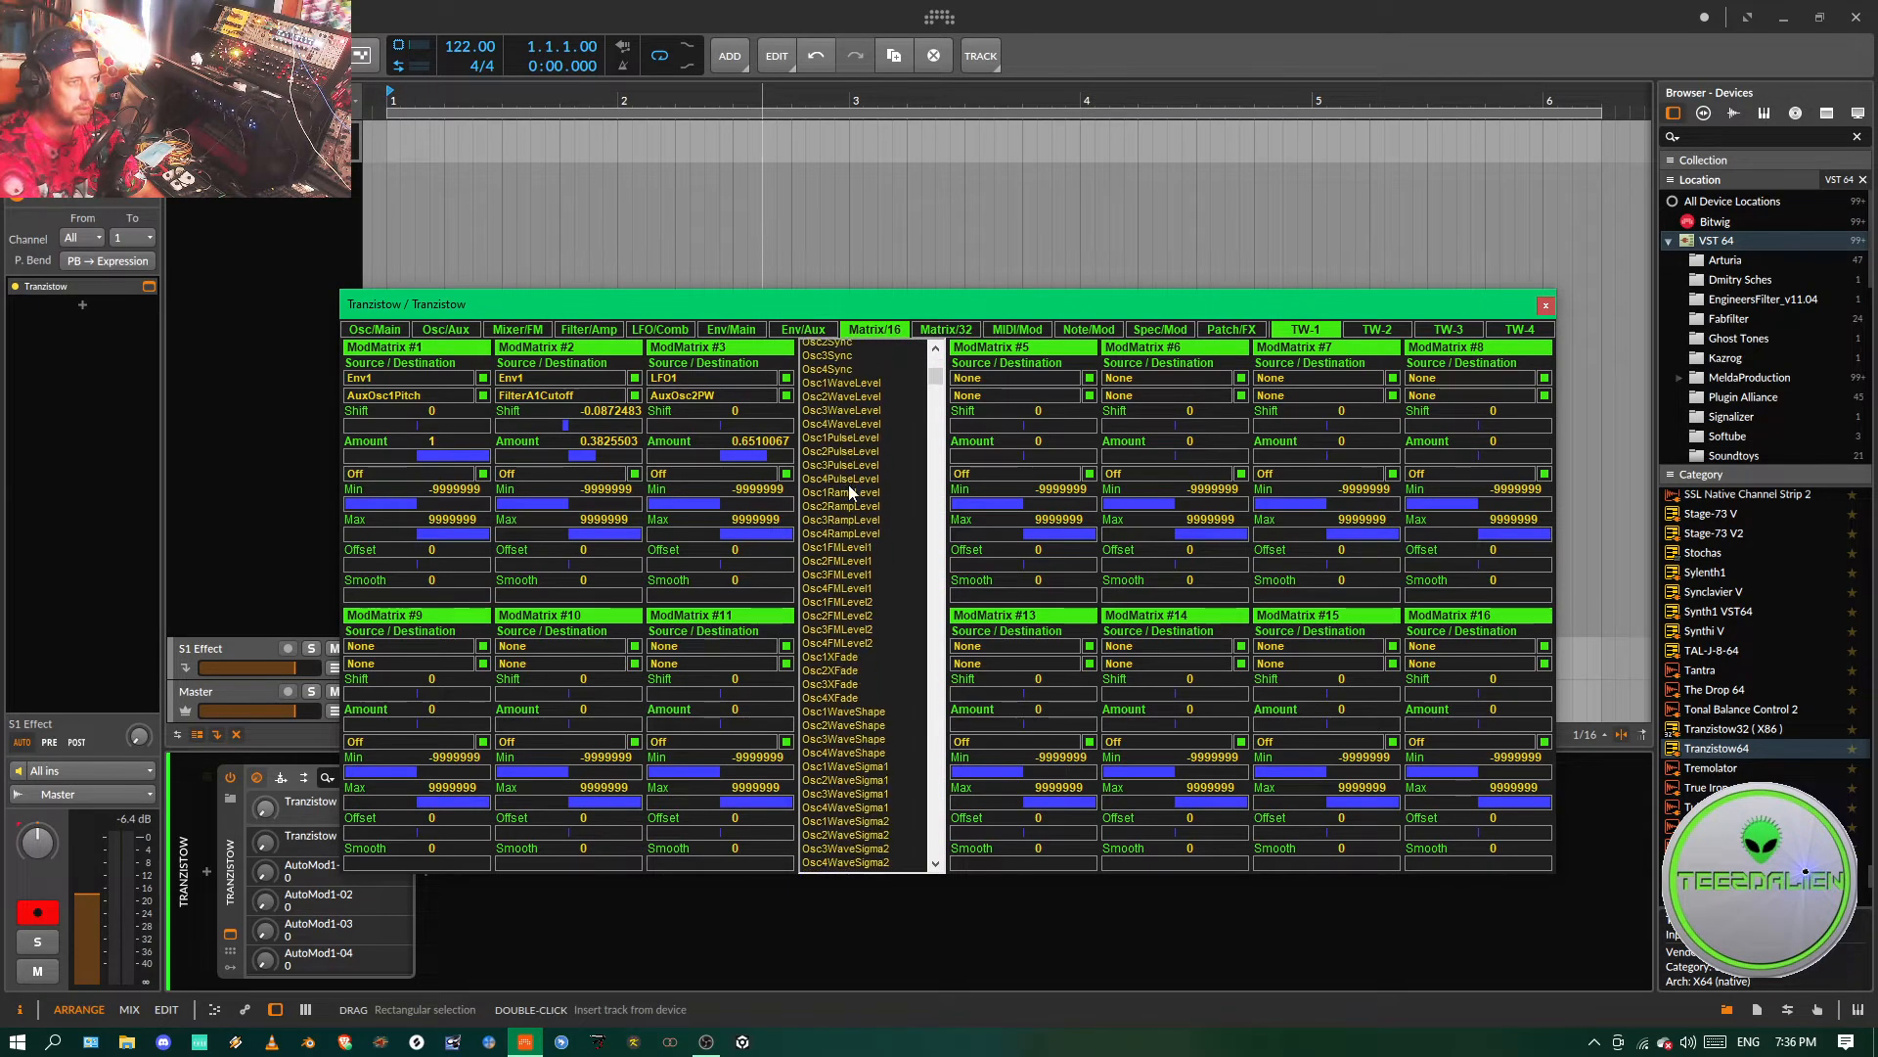
scroll(850, 491, down, 15)
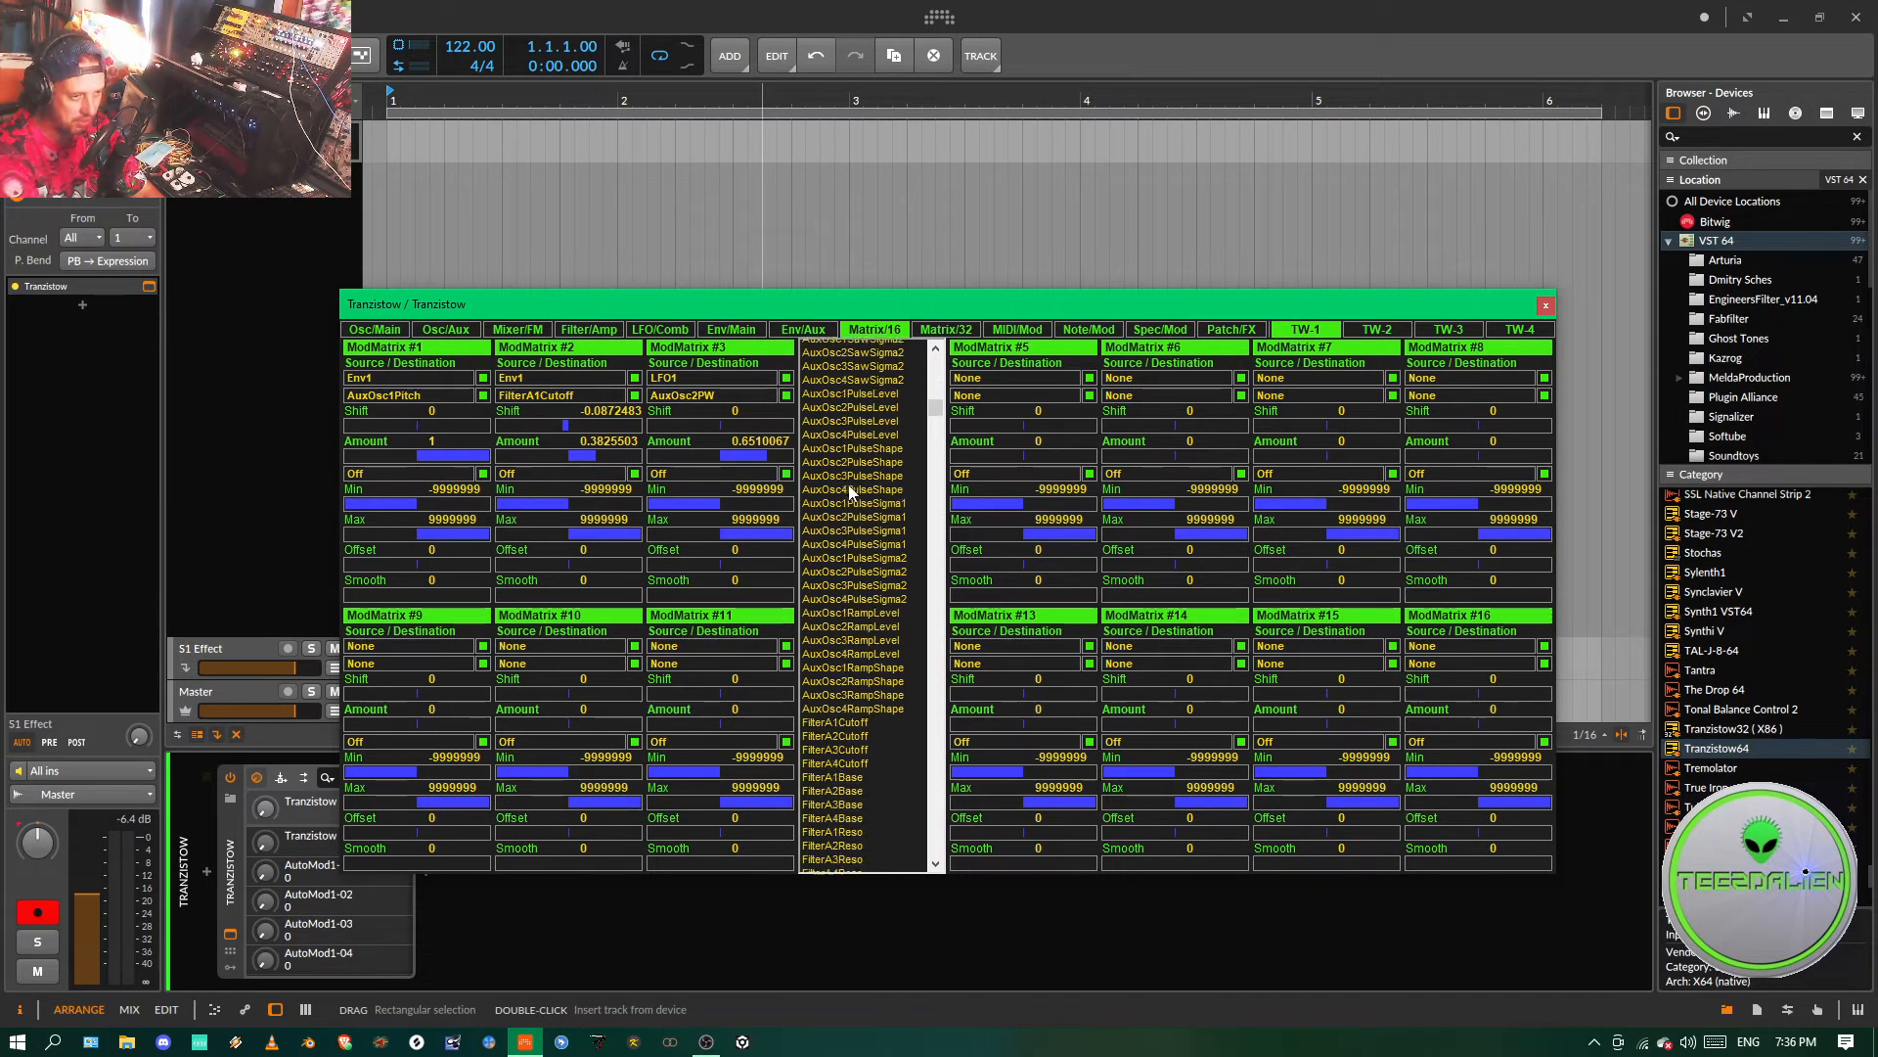
scroll(850, 491, down, 15)
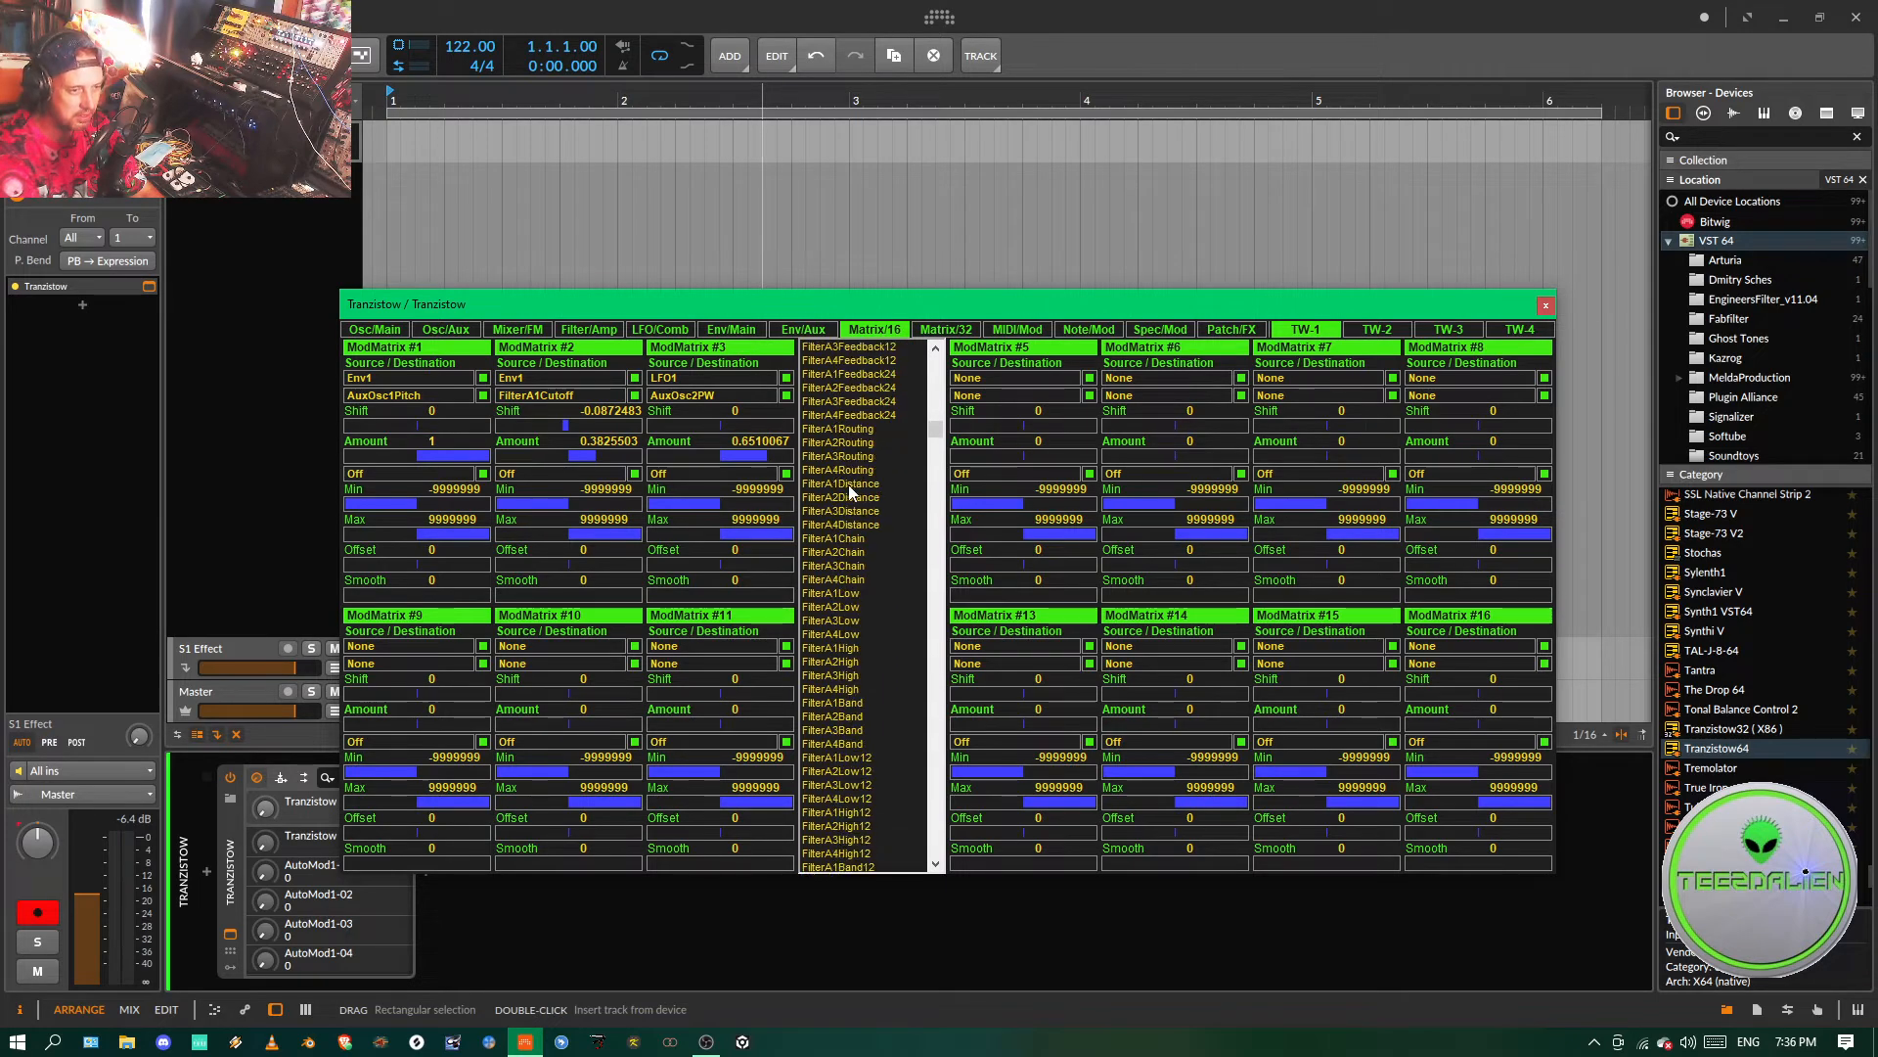
scroll(850, 491, down, 7)
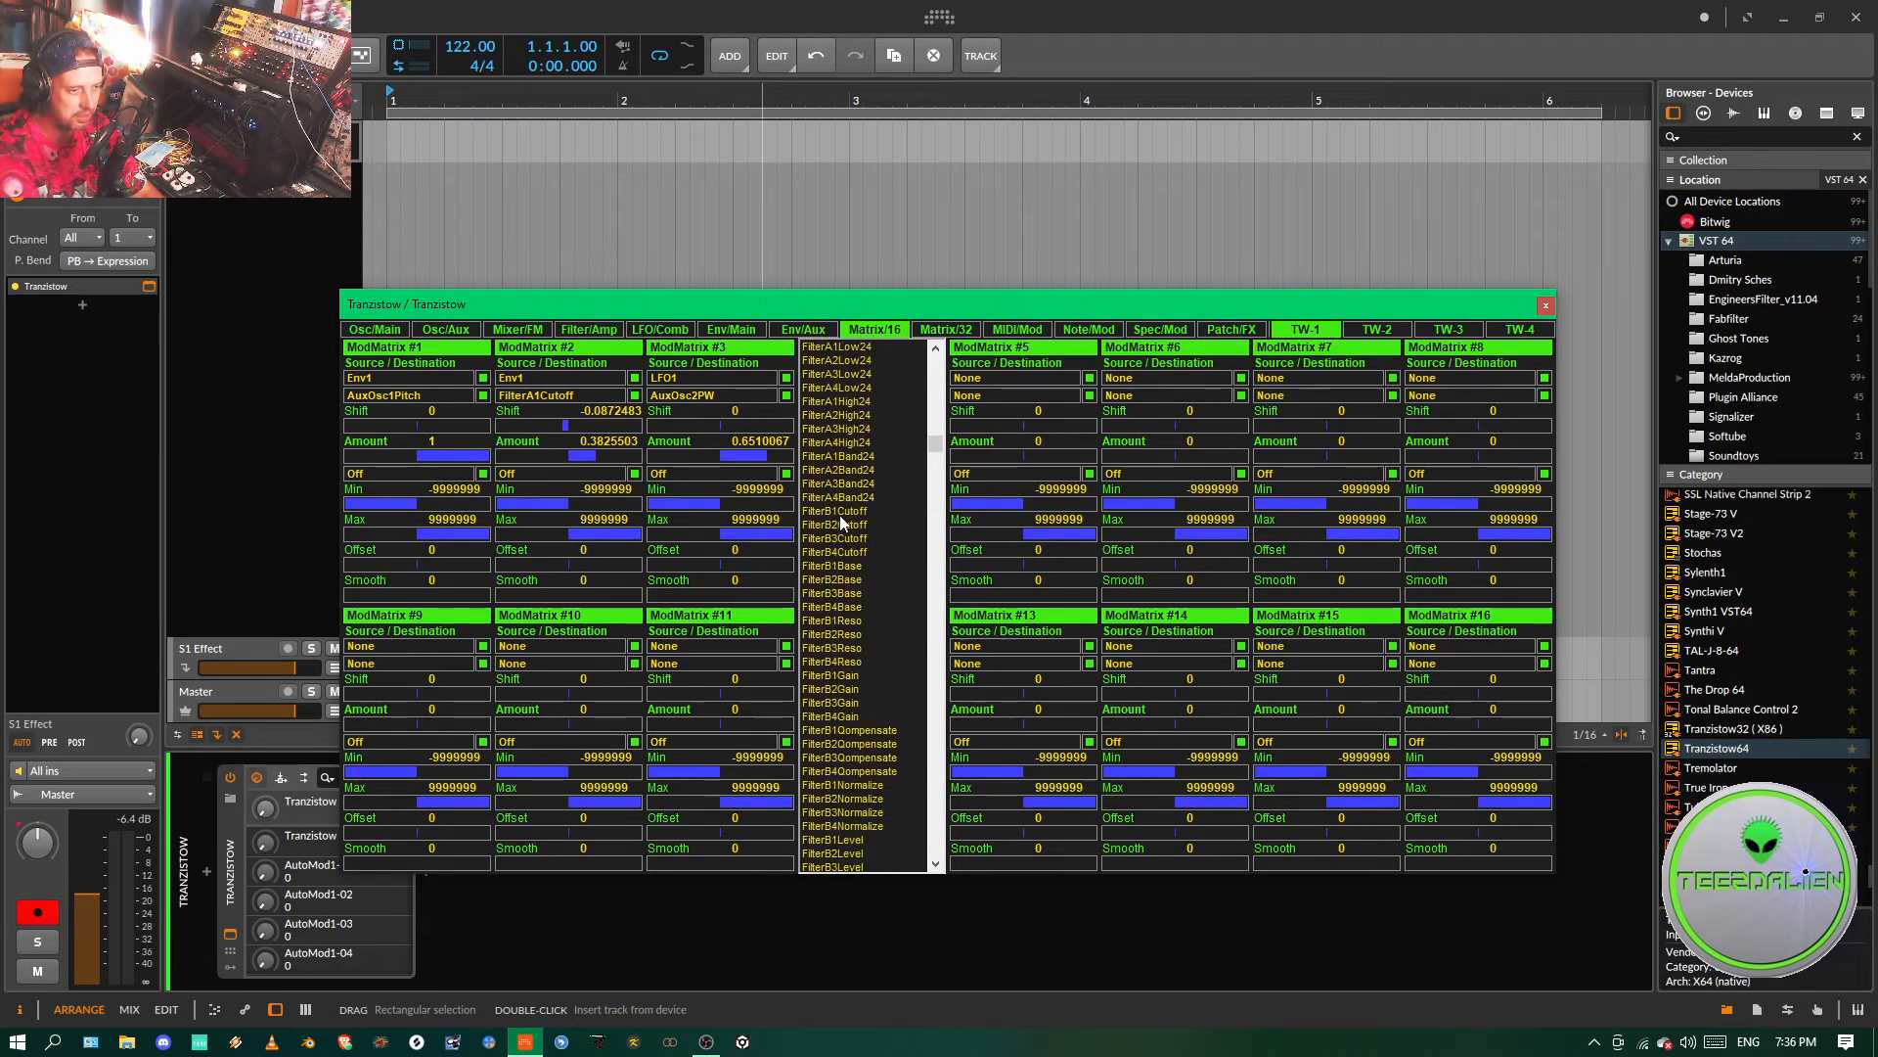
click(853, 513)
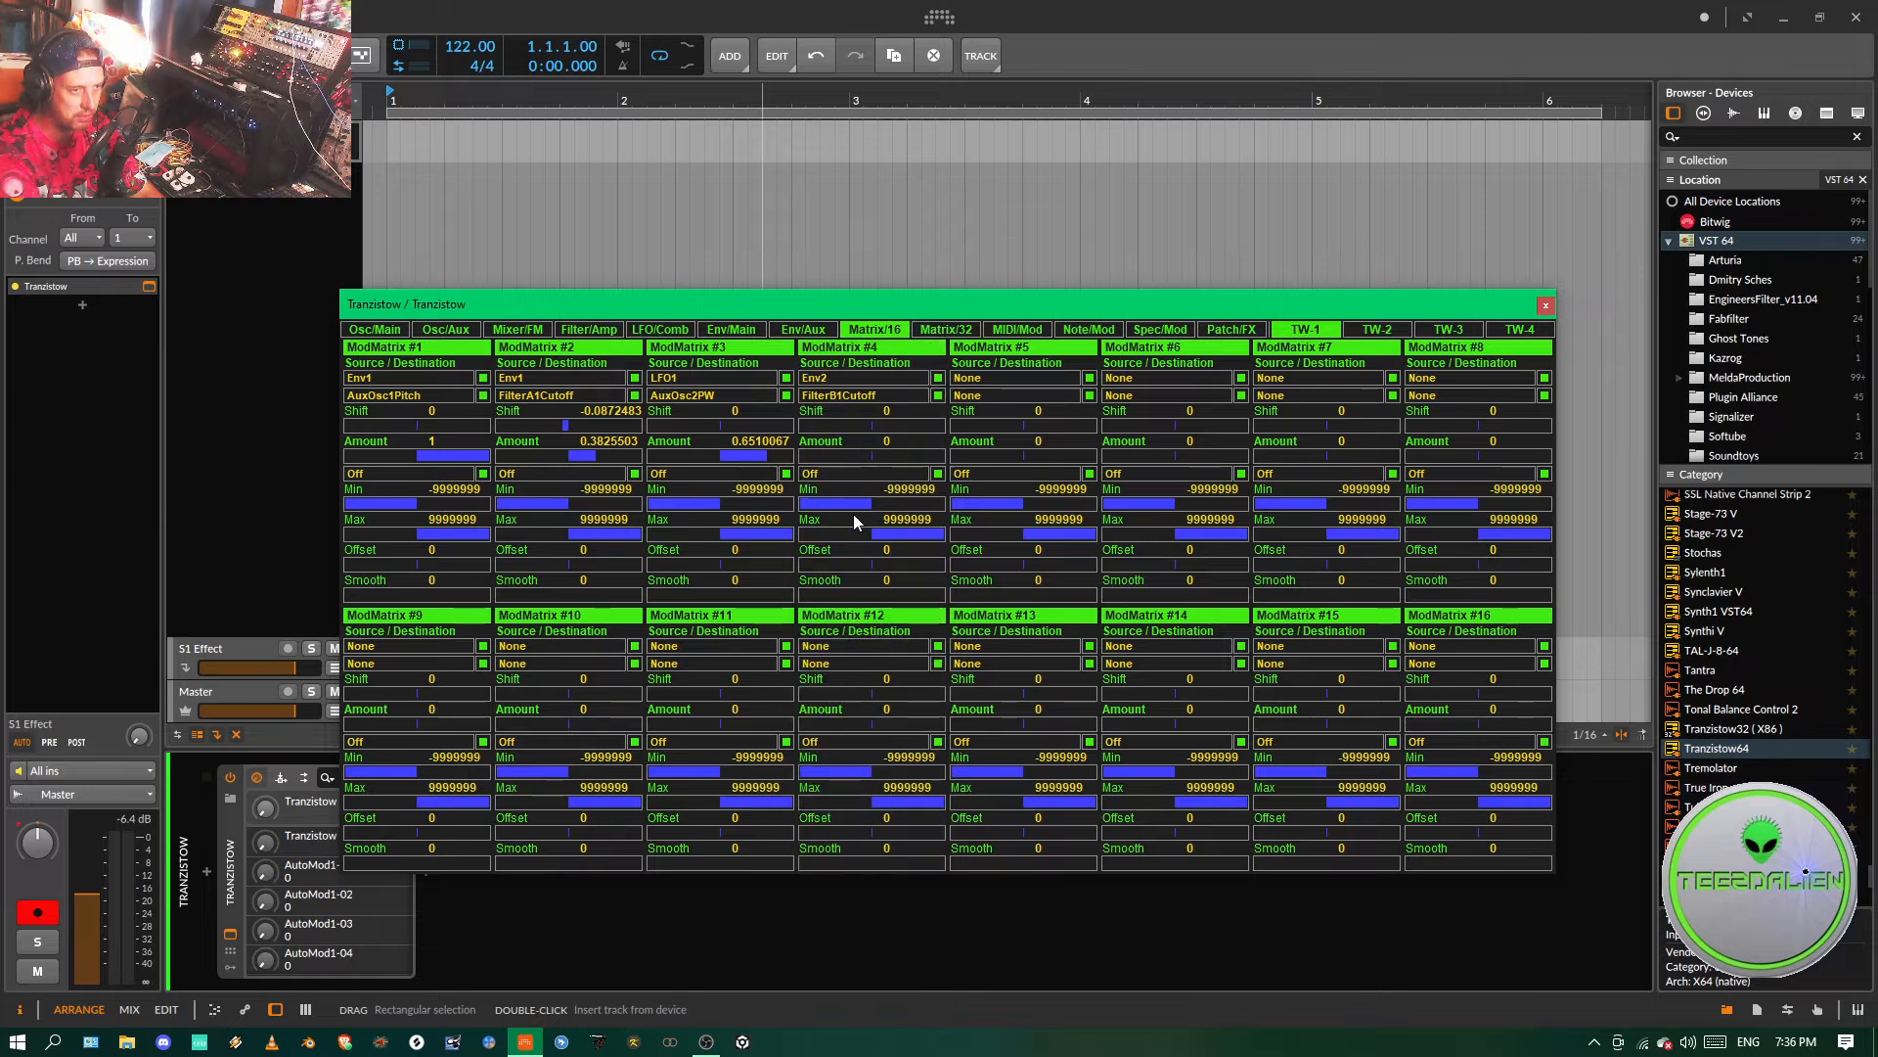
- Route Env3 to FilterB2Cutoff in ModMatrix #5 with an Amount of about 0.73
click(988, 373)
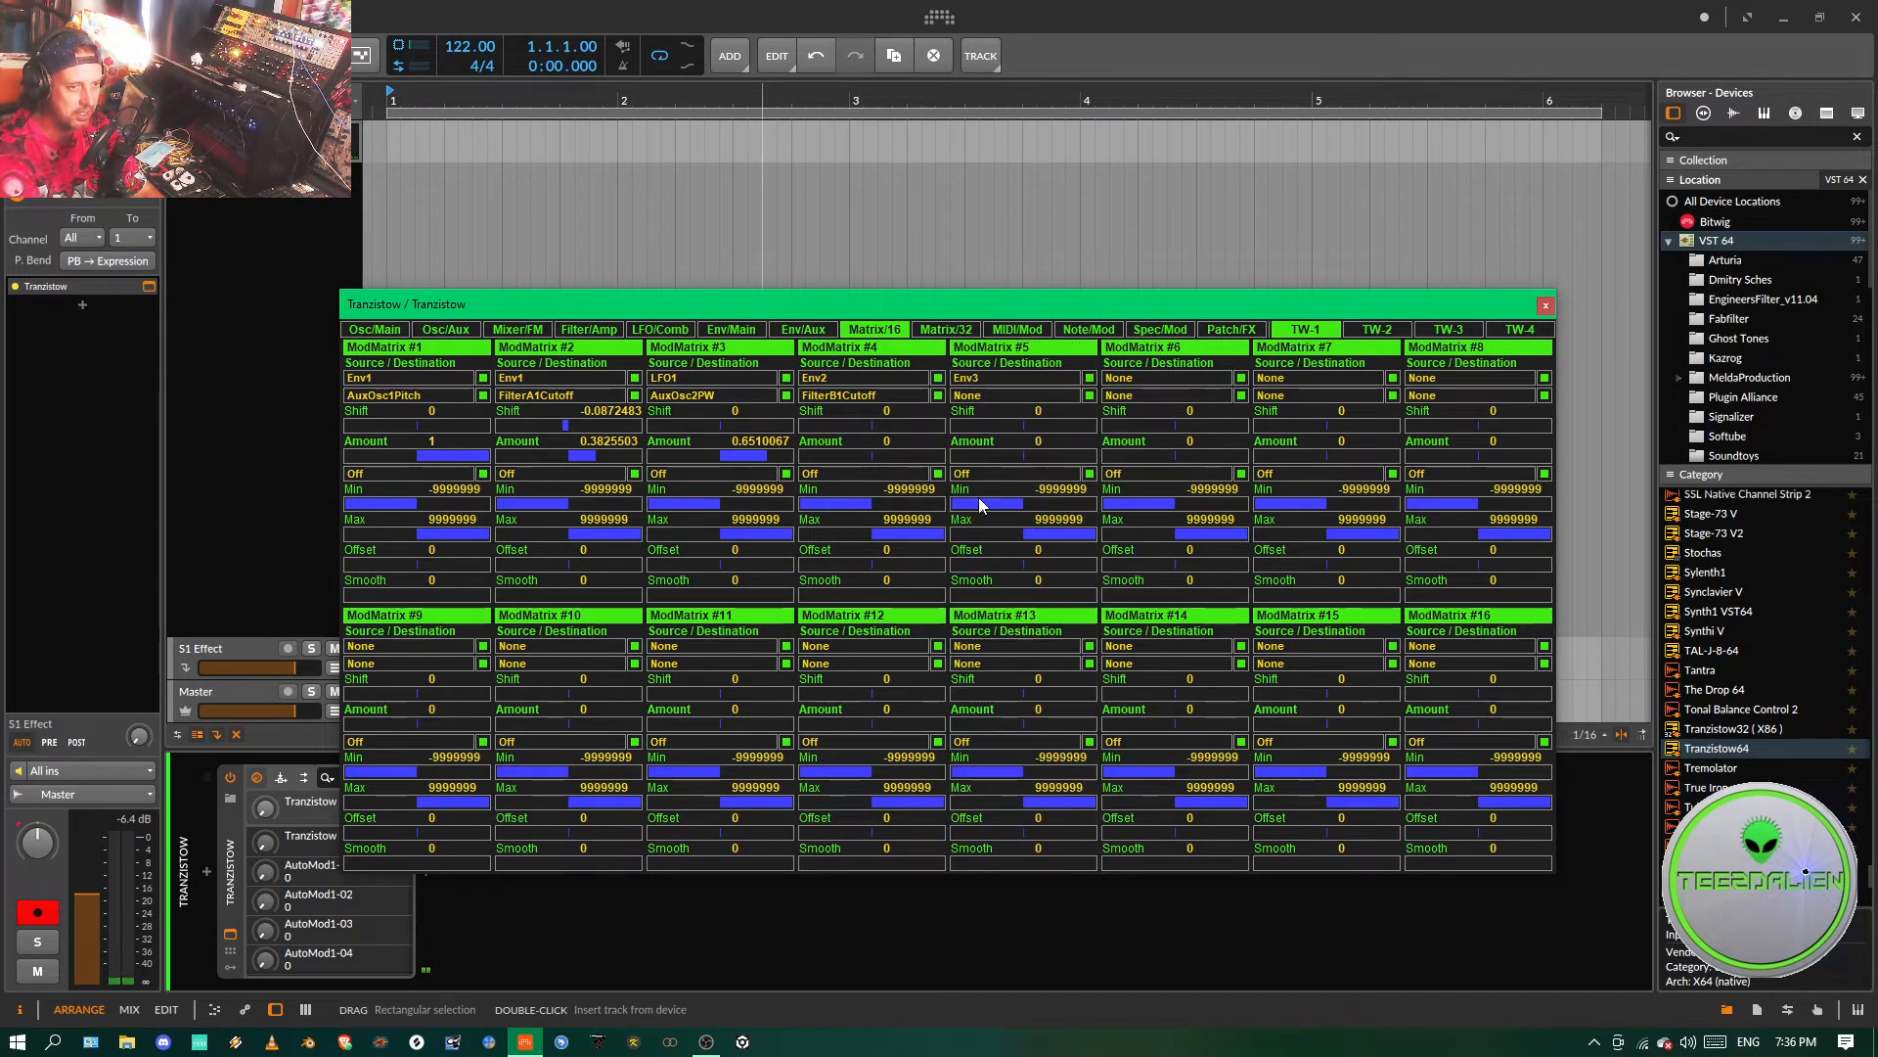
click(978, 497)
click(986, 394)
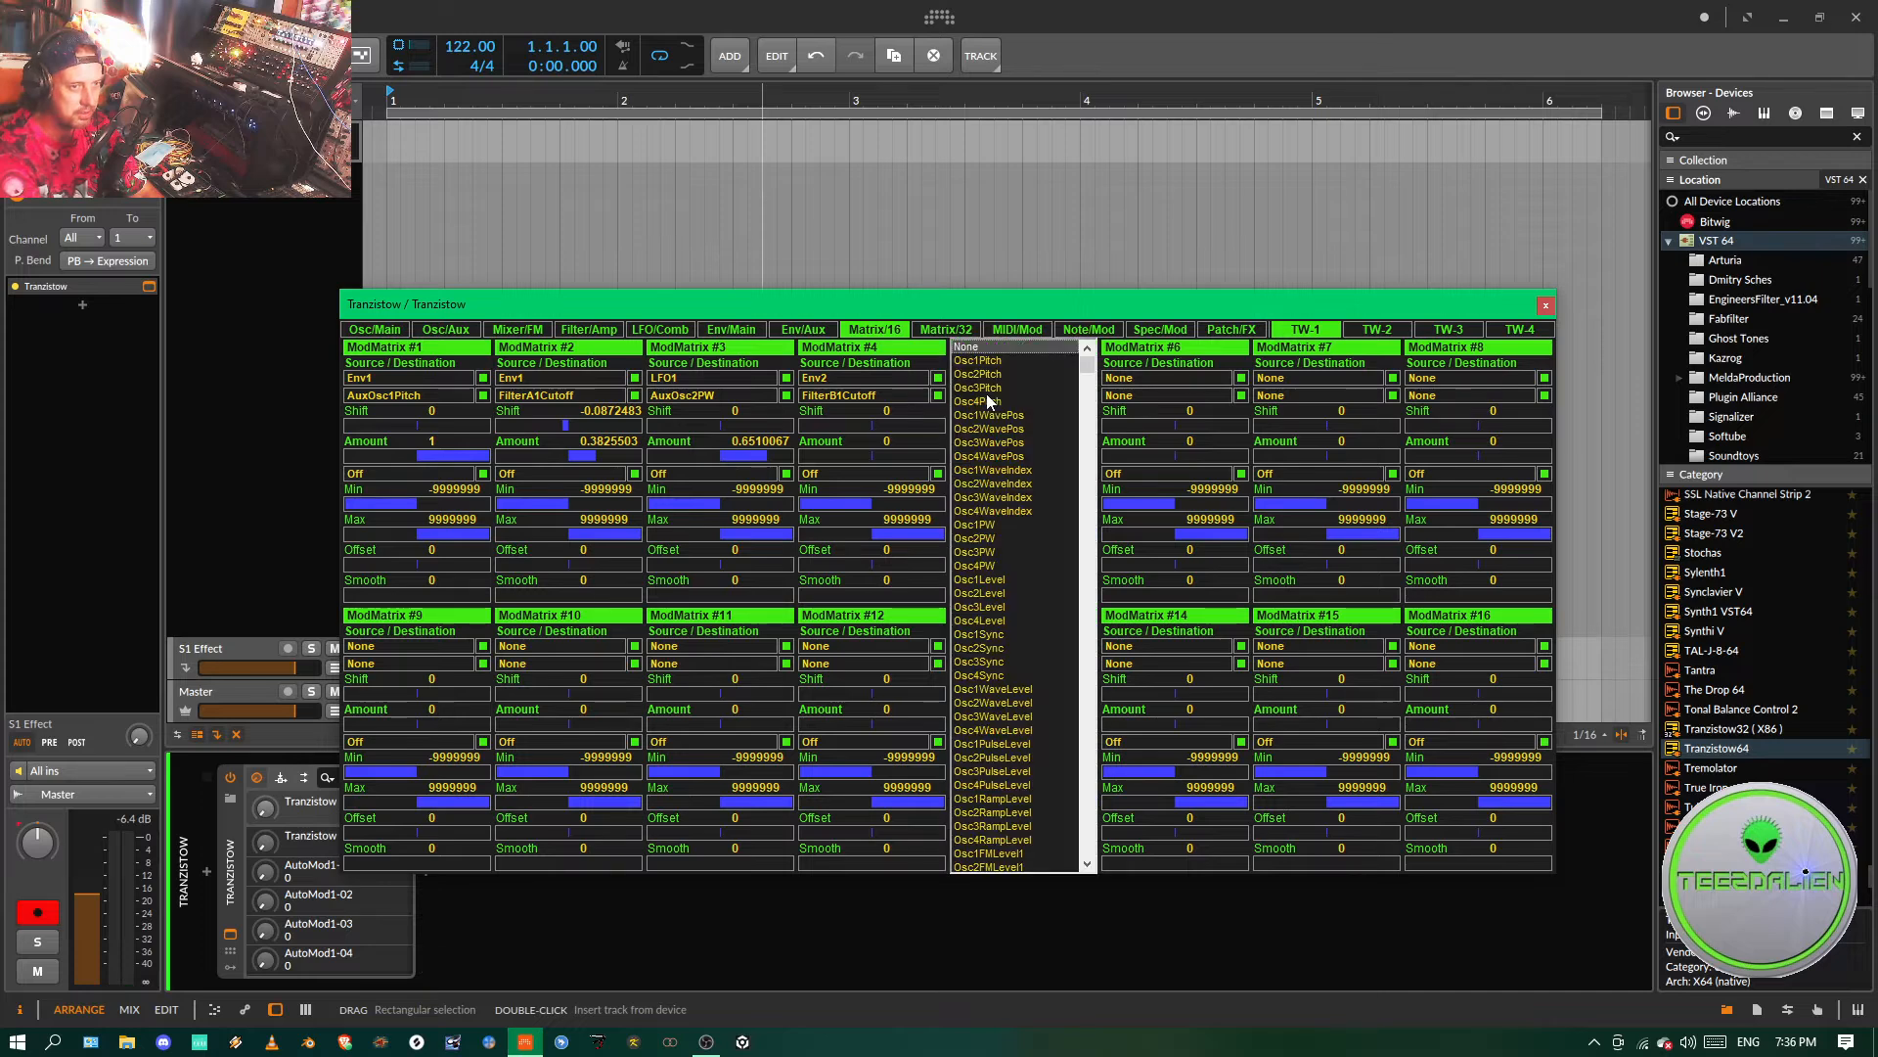
scroll(989, 397, down, 10)
scroll(988, 537, down, 20)
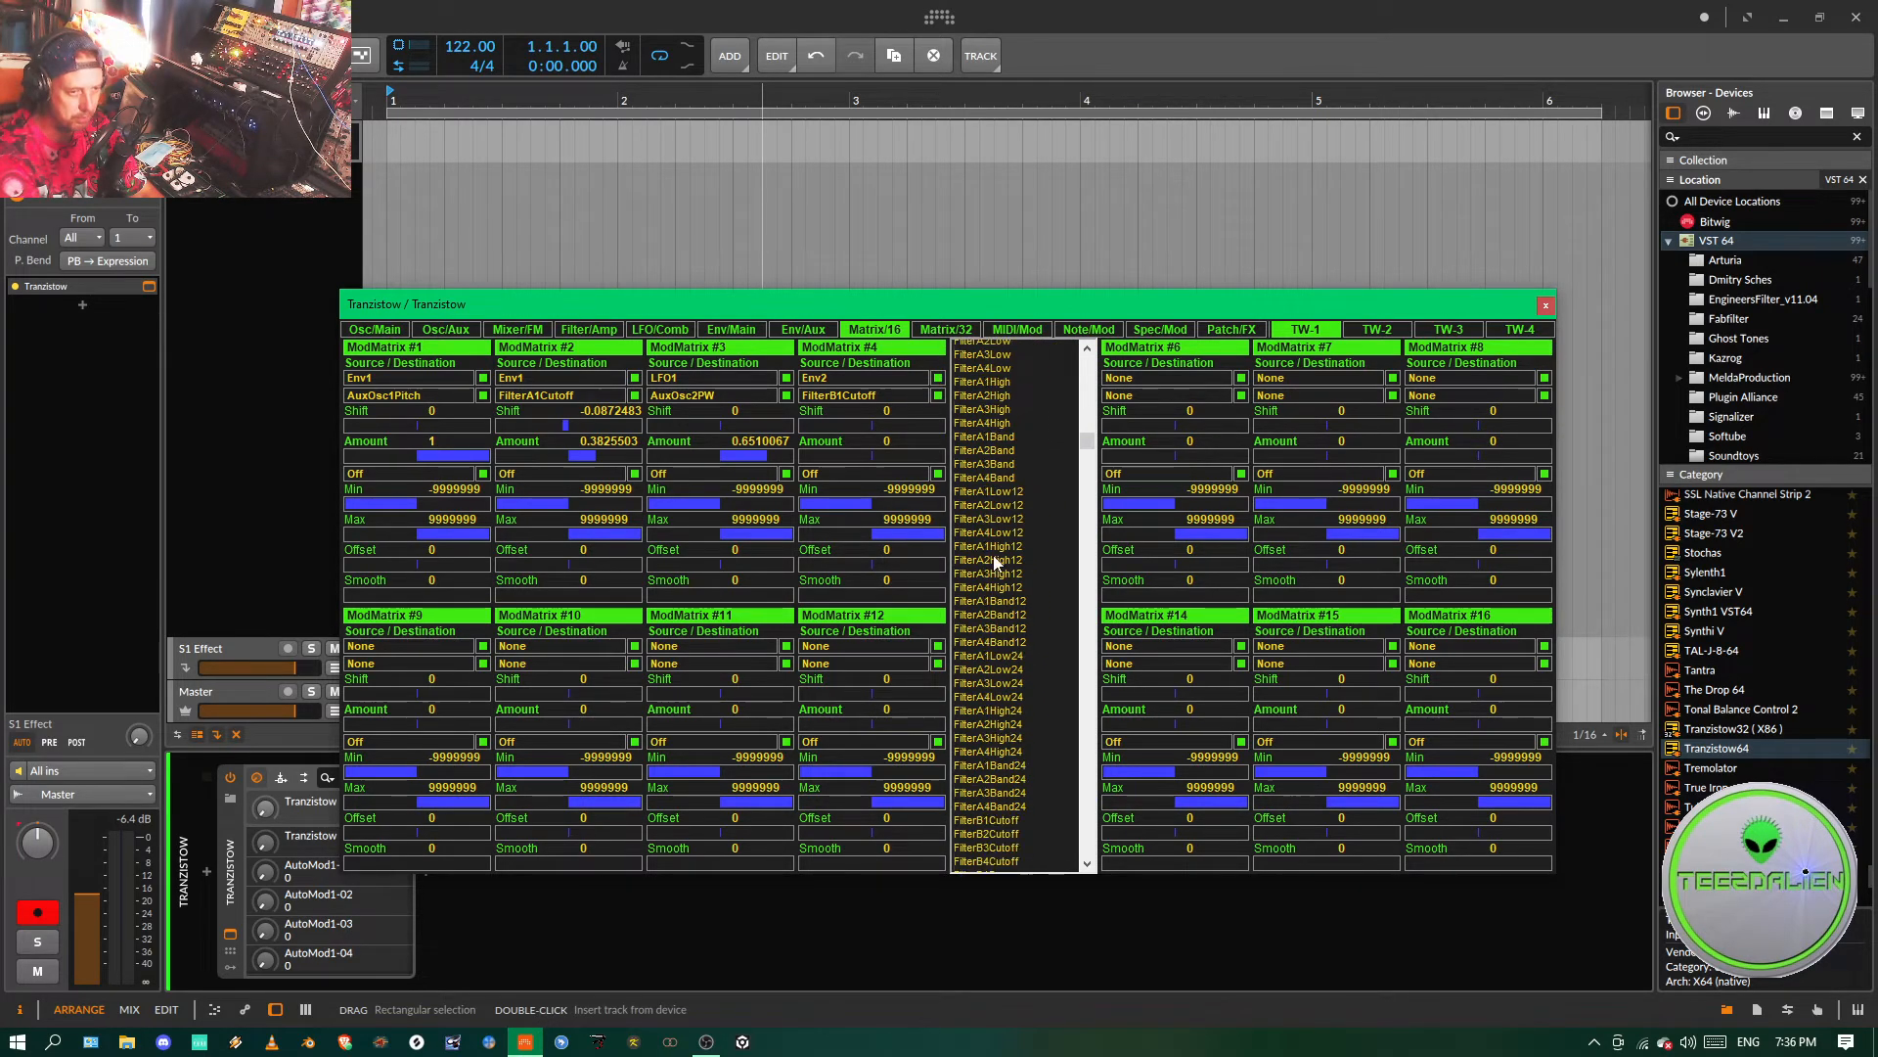
scroll(994, 555, up, 5)
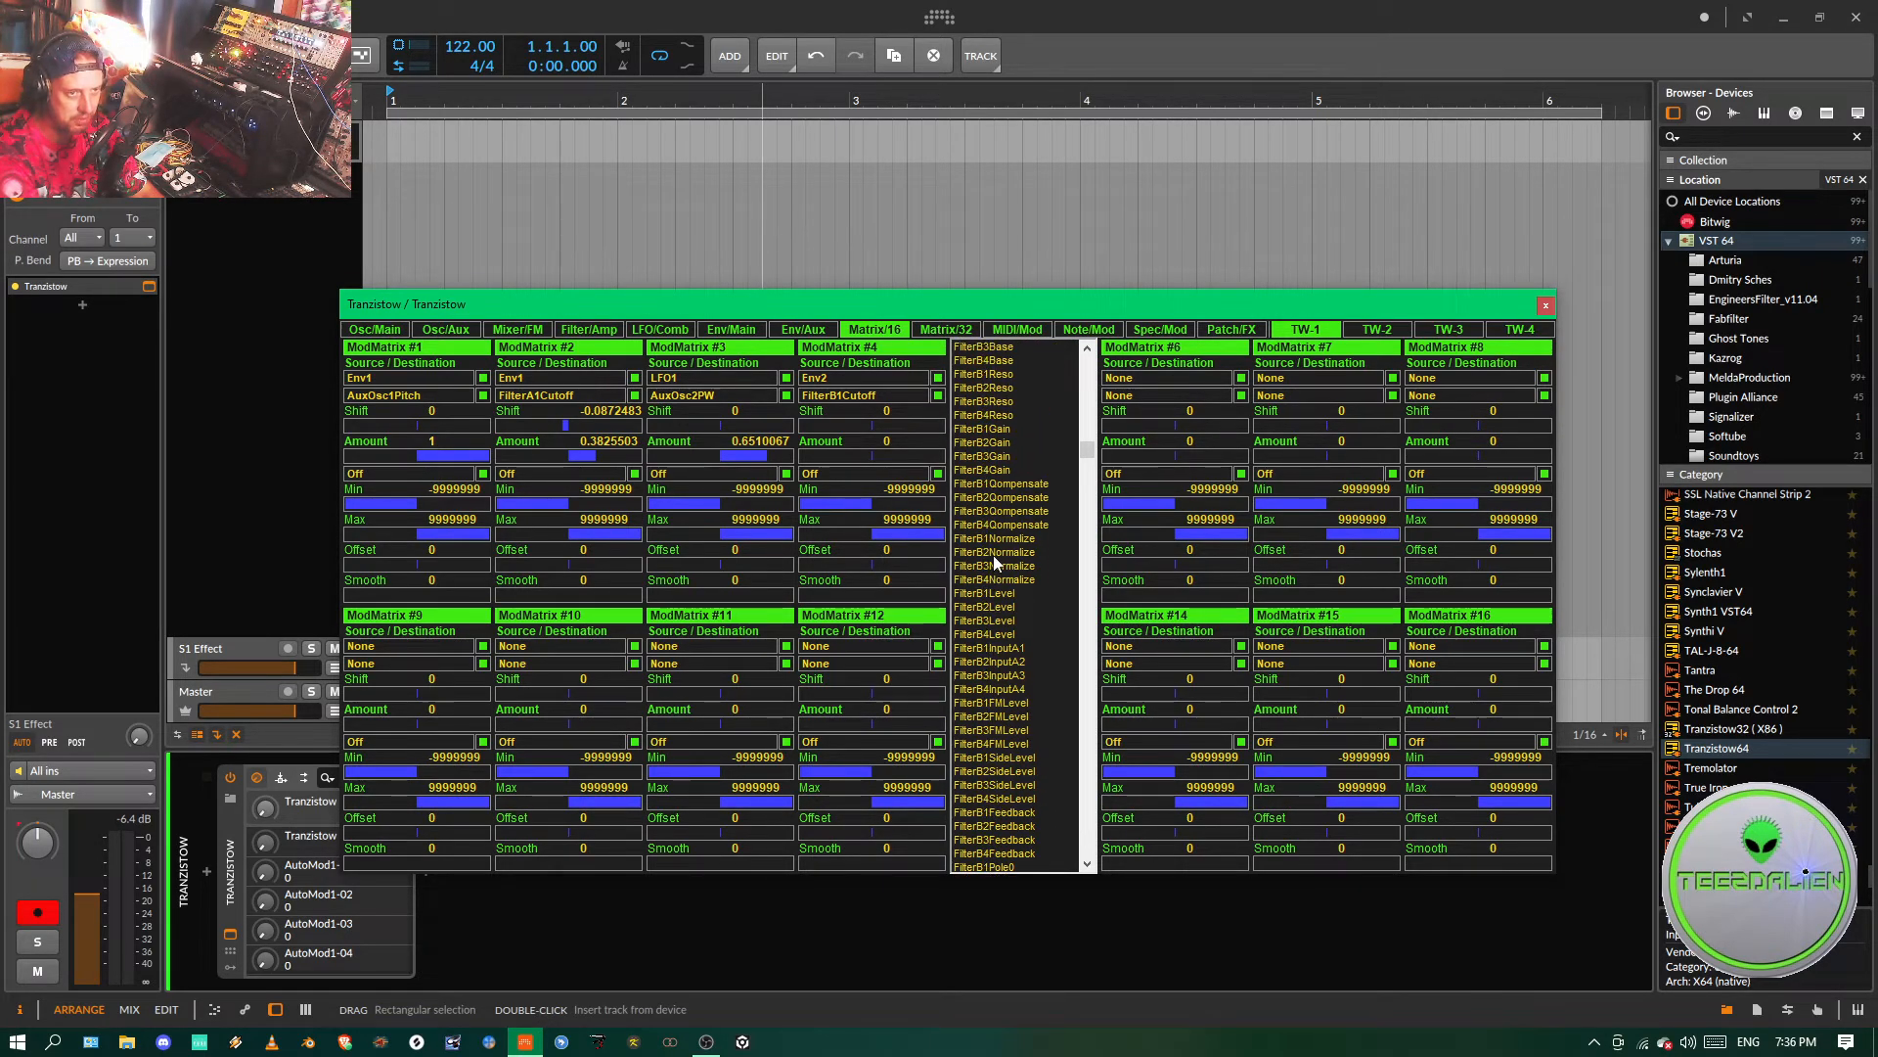
click(986, 431)
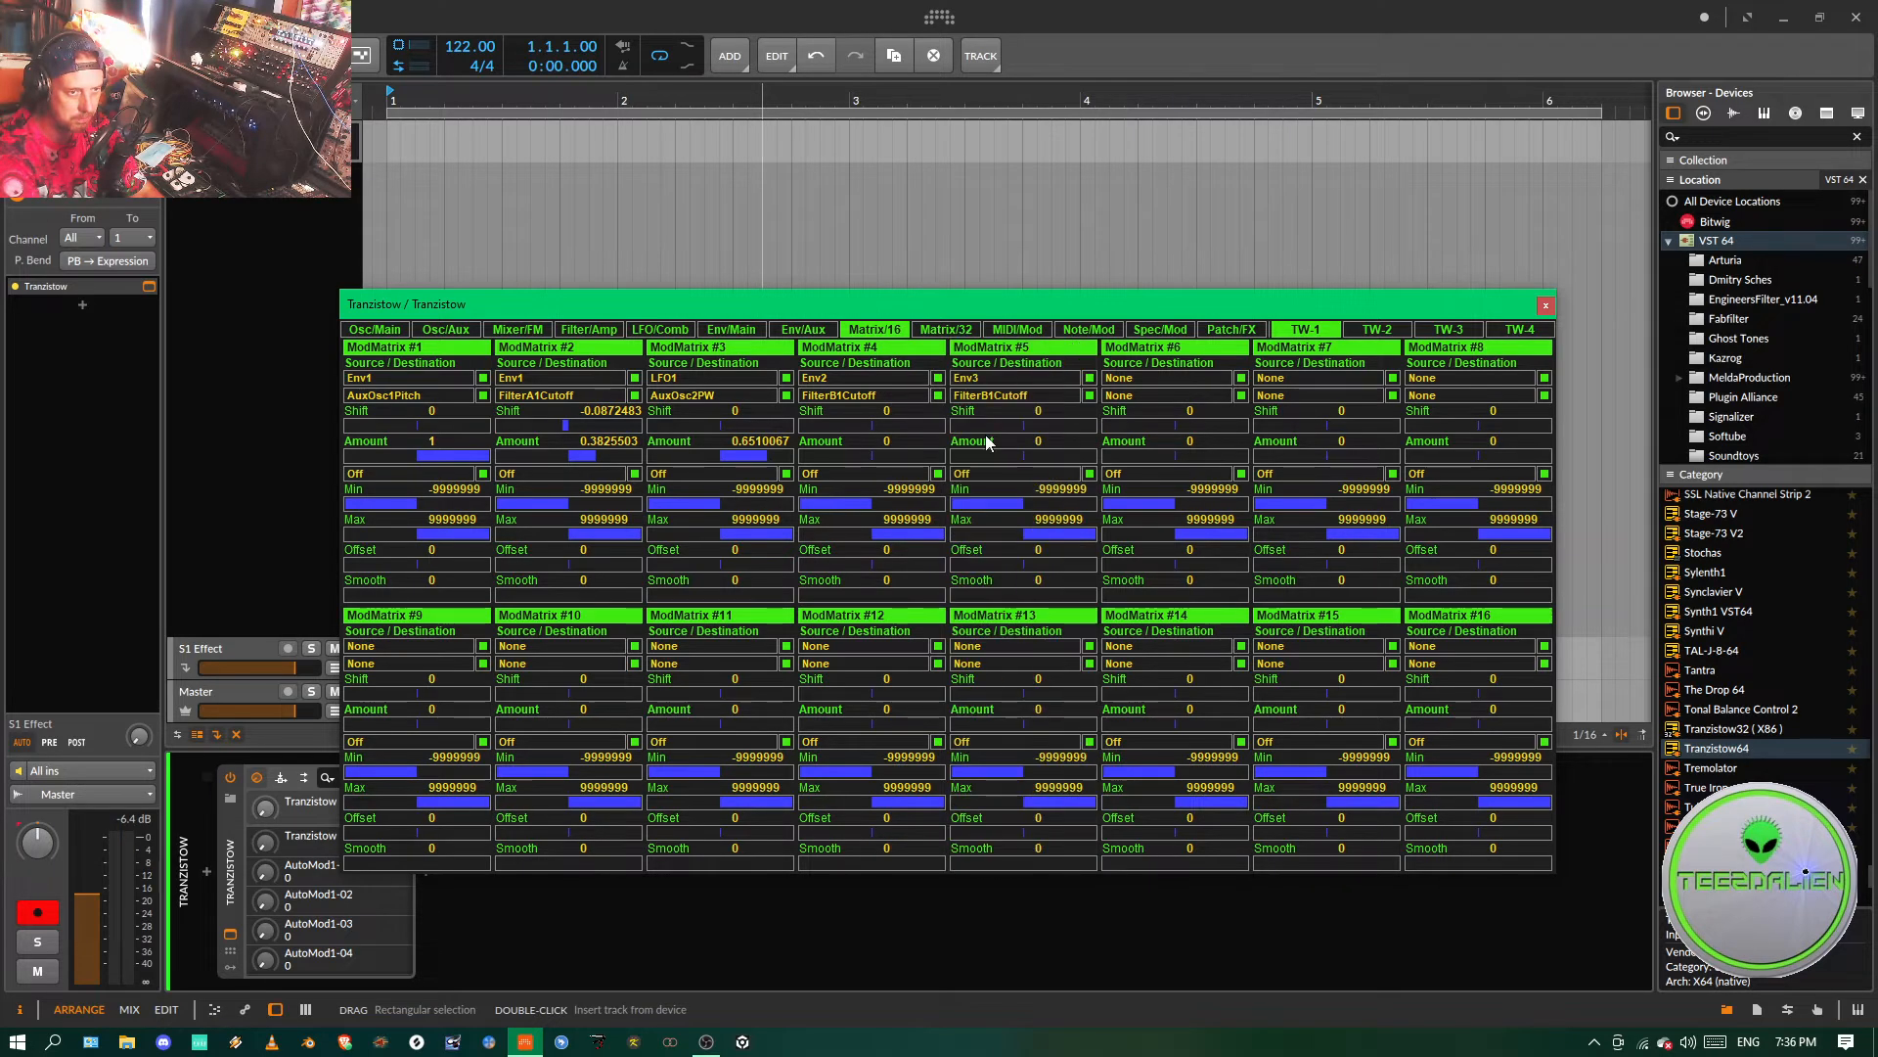
click(986, 393)
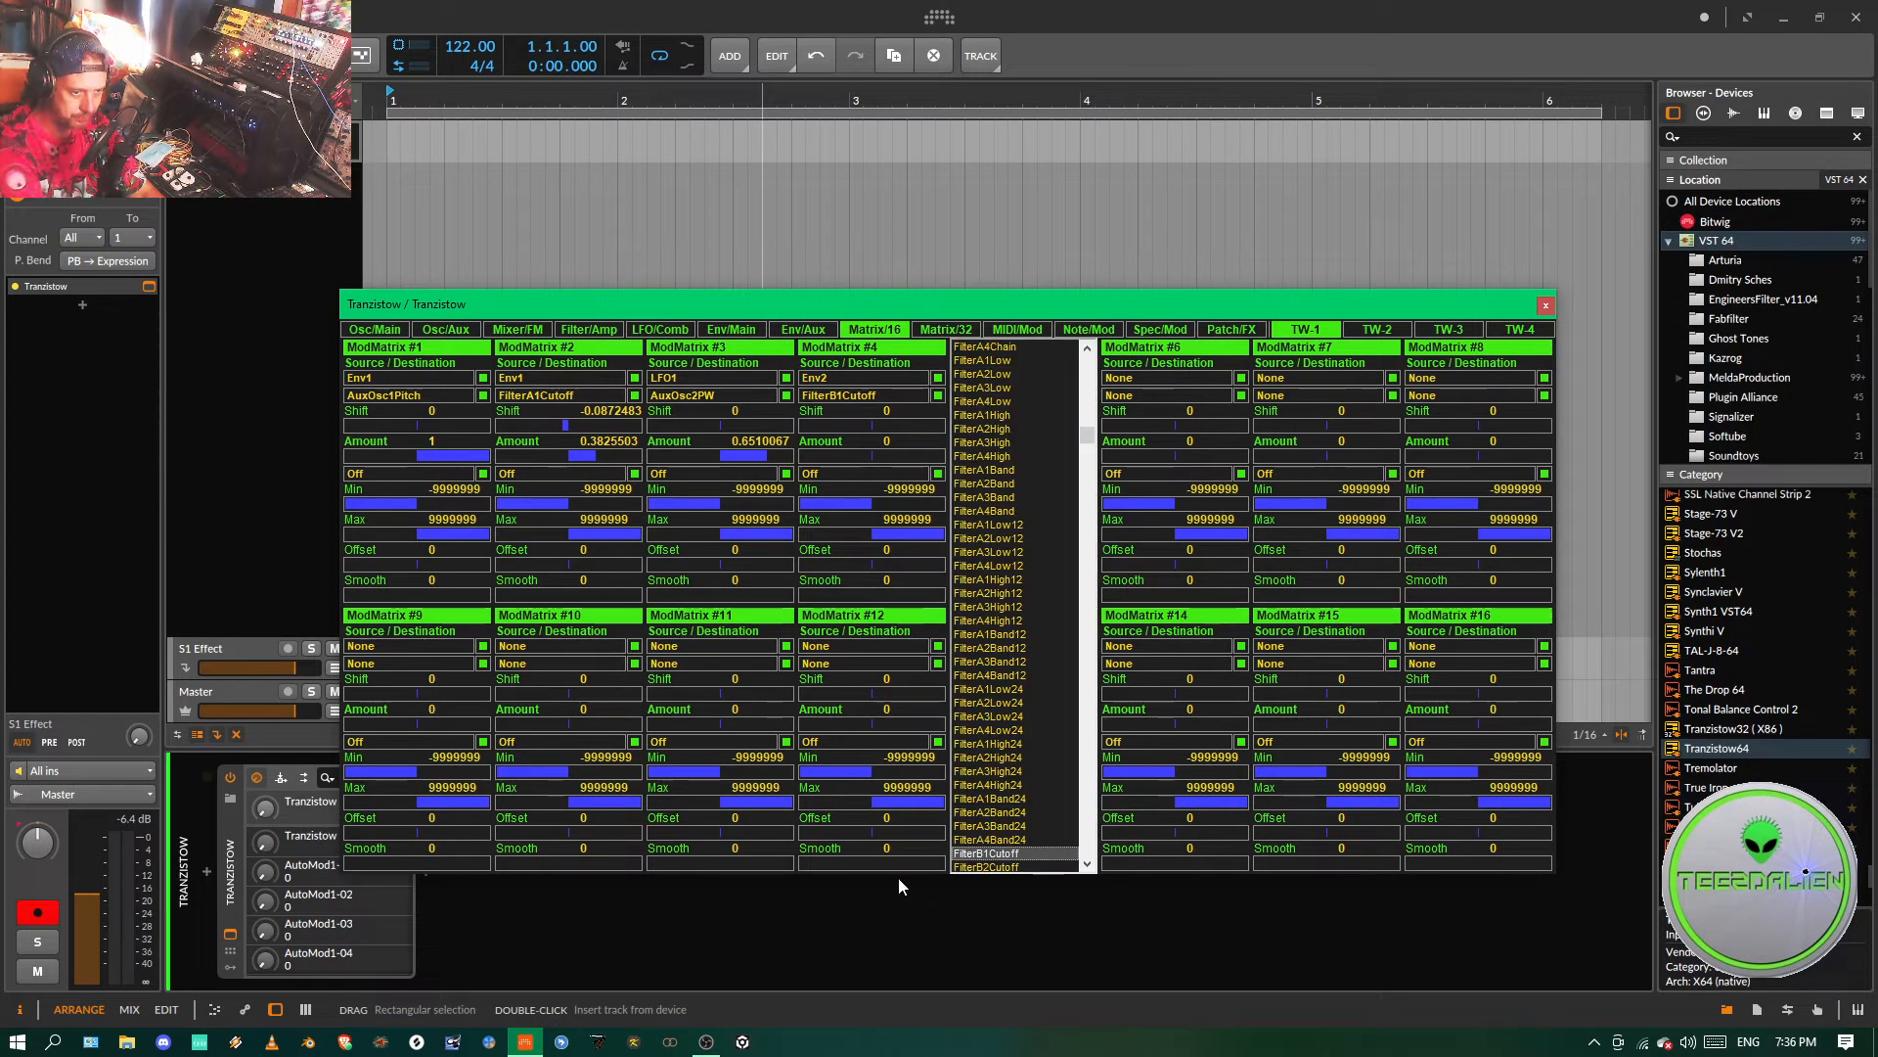
click(1000, 866)
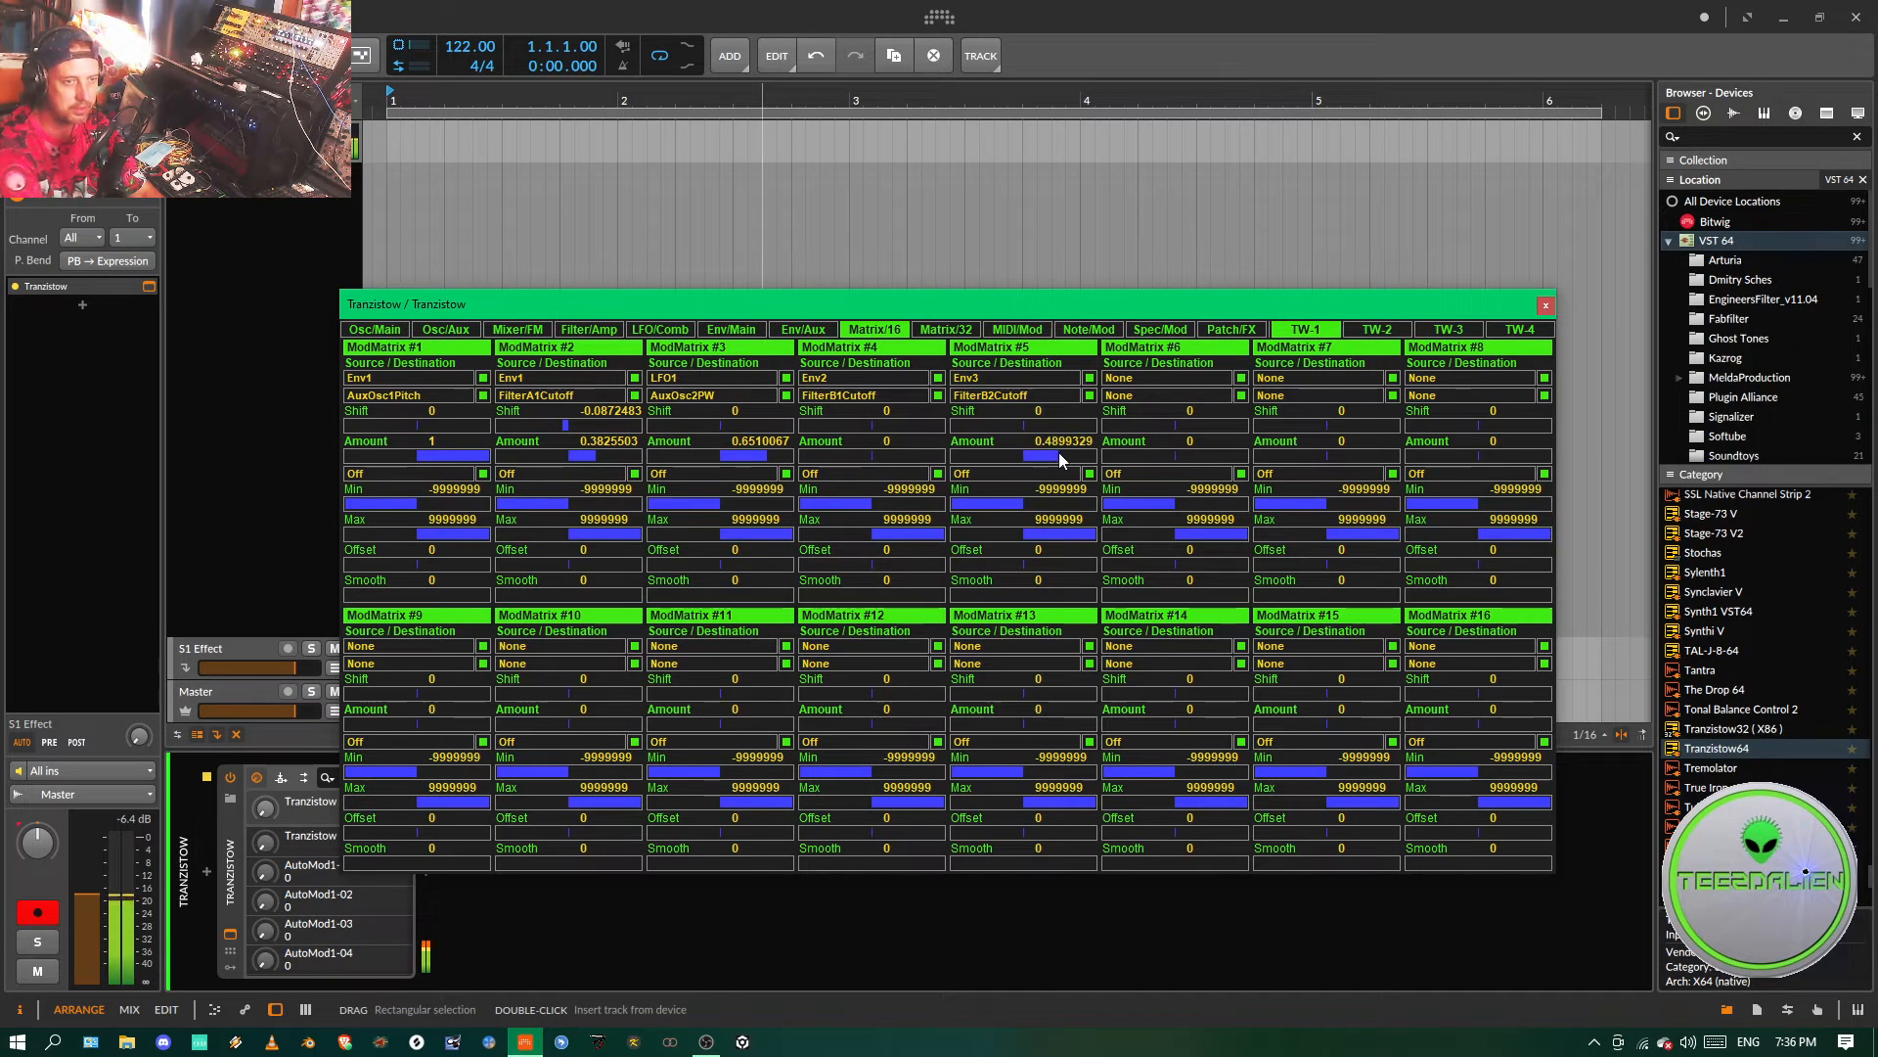
drag(1059, 452, 1076, 454)
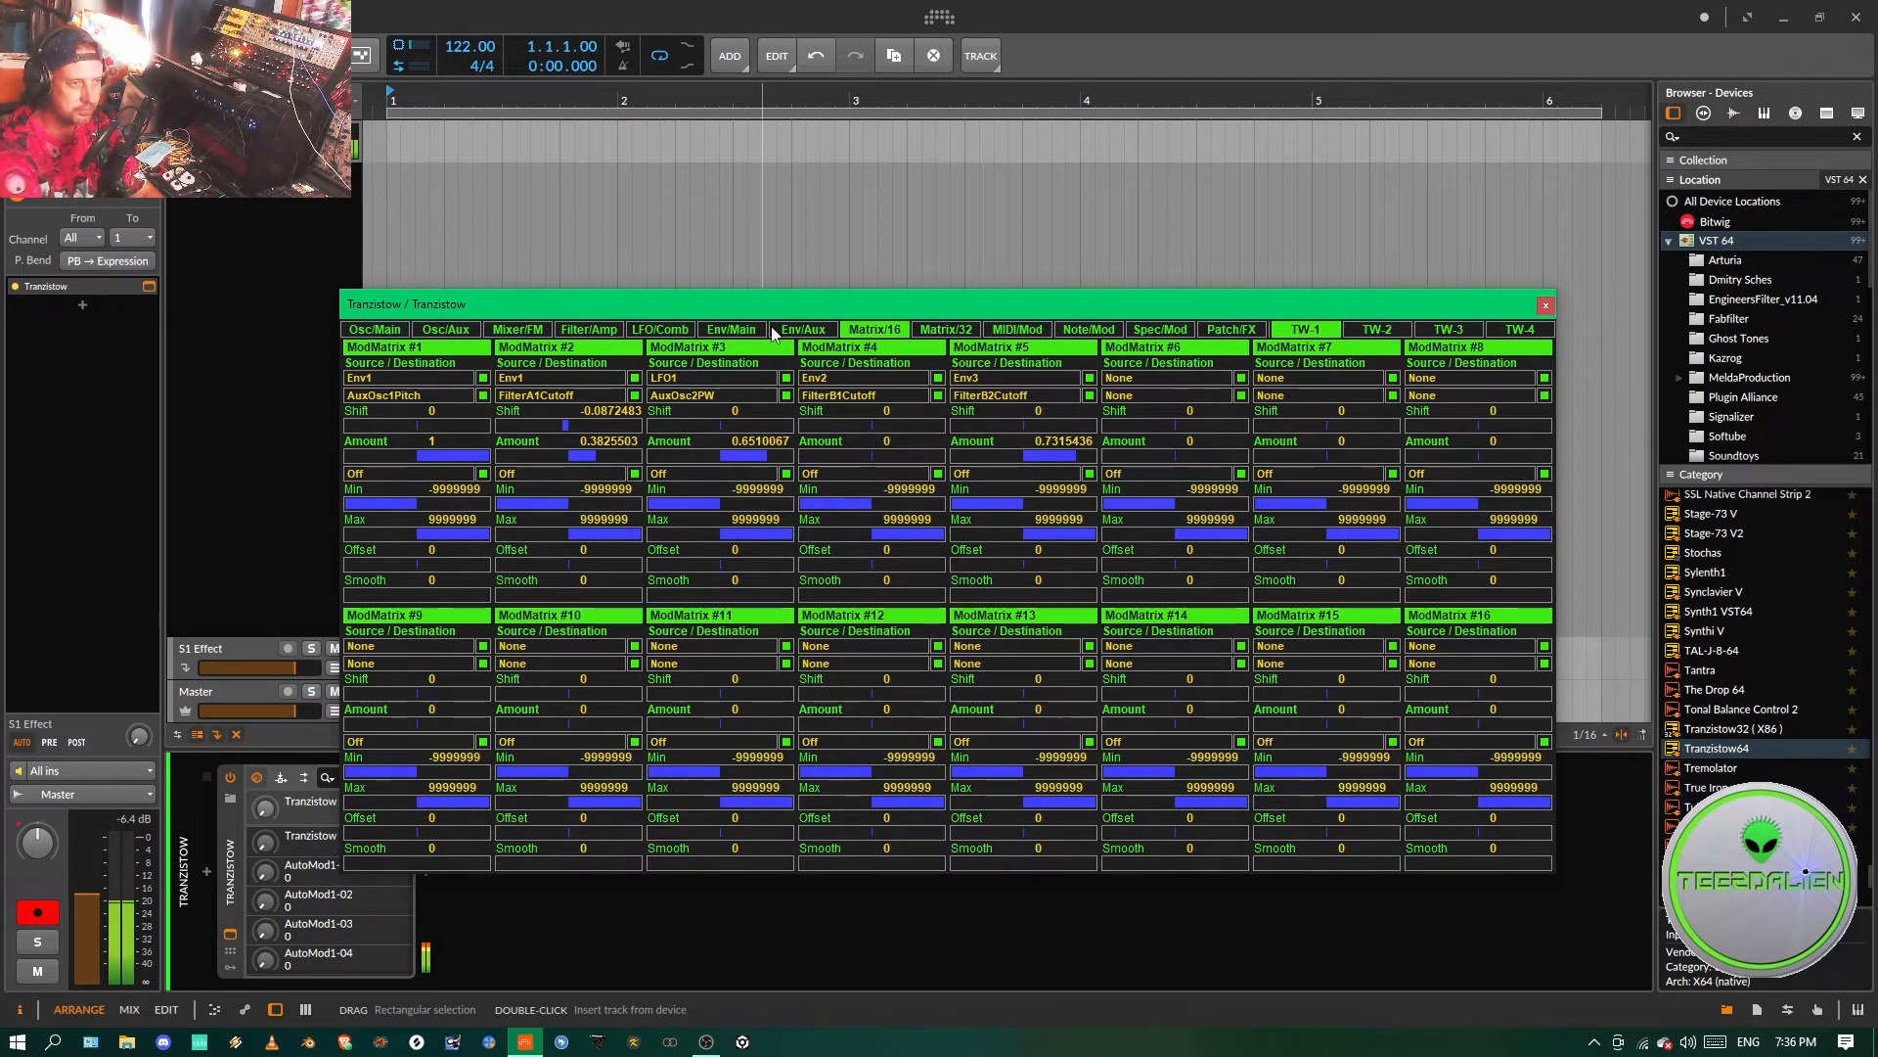
- Shape Env #3 with Time0 about 2.93, Time1 about 1.40, Time2 about 1.21, Time8 about 2.54, Level1 about 0.45 and Level2 at 0
click(731, 330)
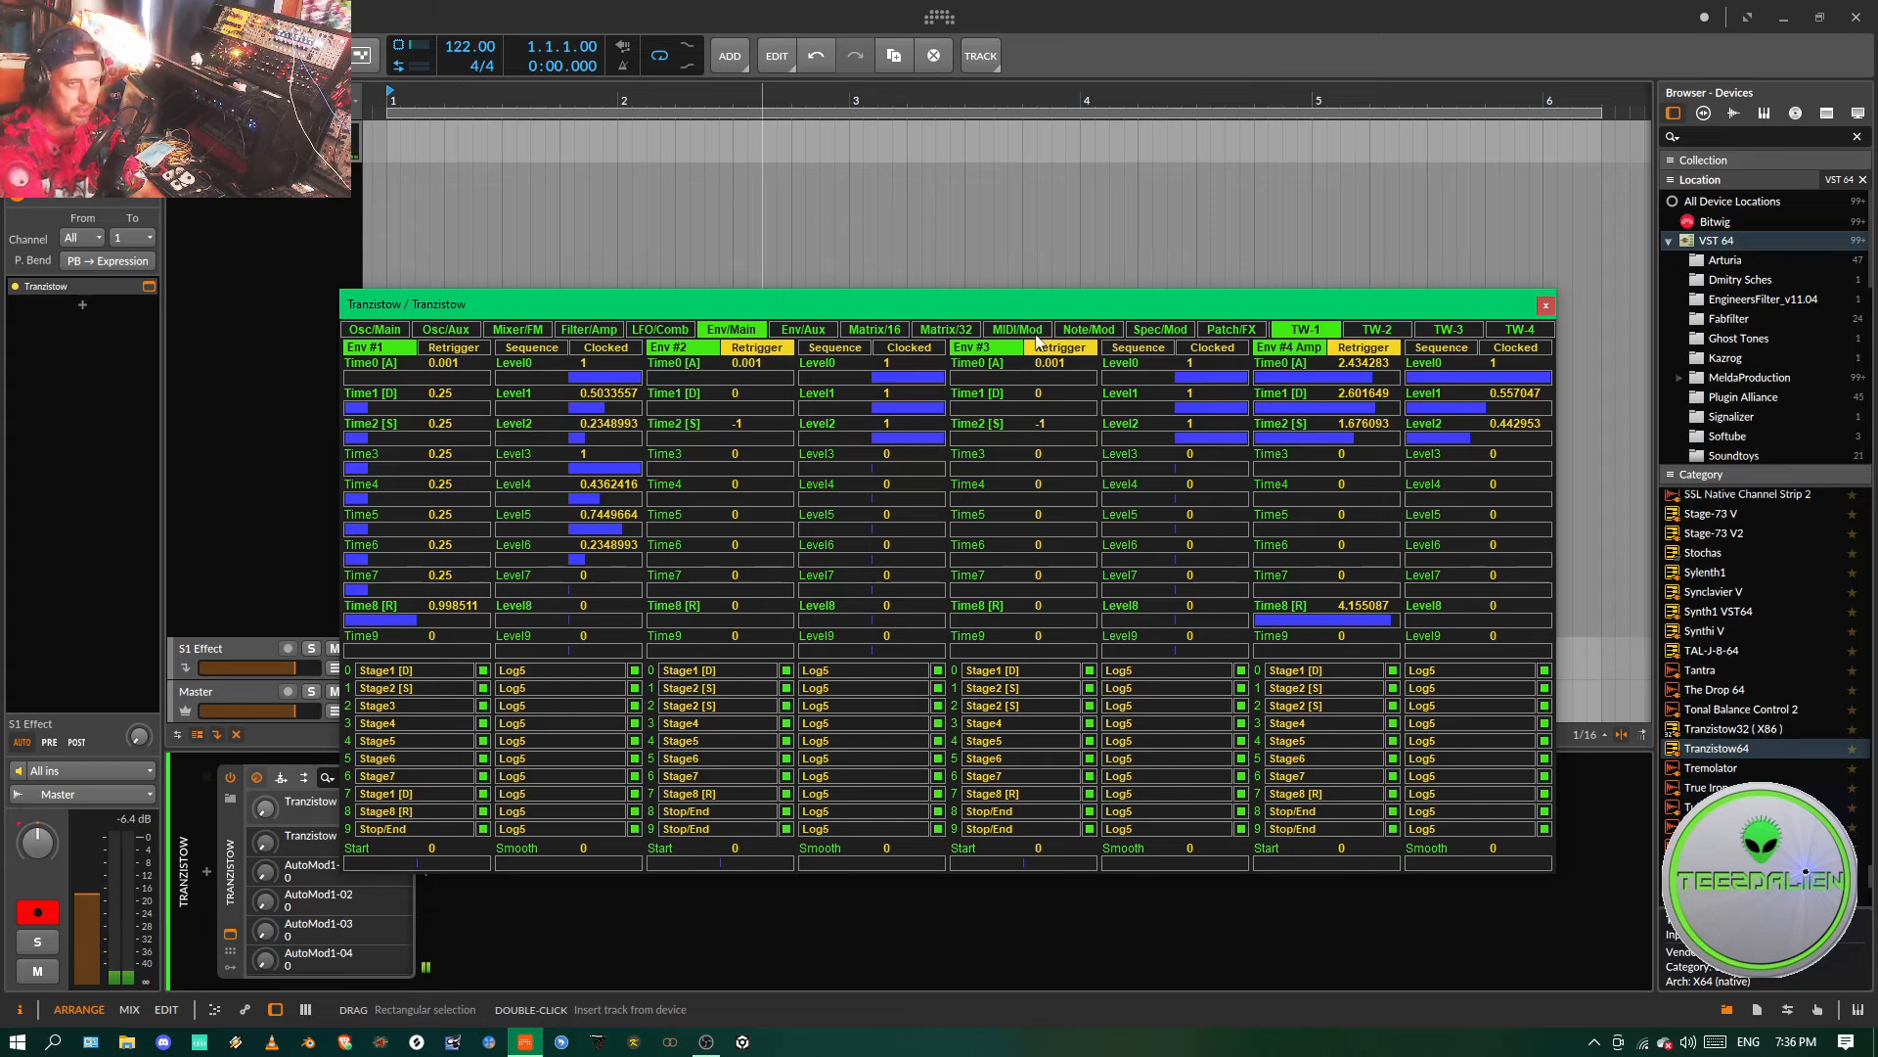
drag(1019, 378, 1082, 380)
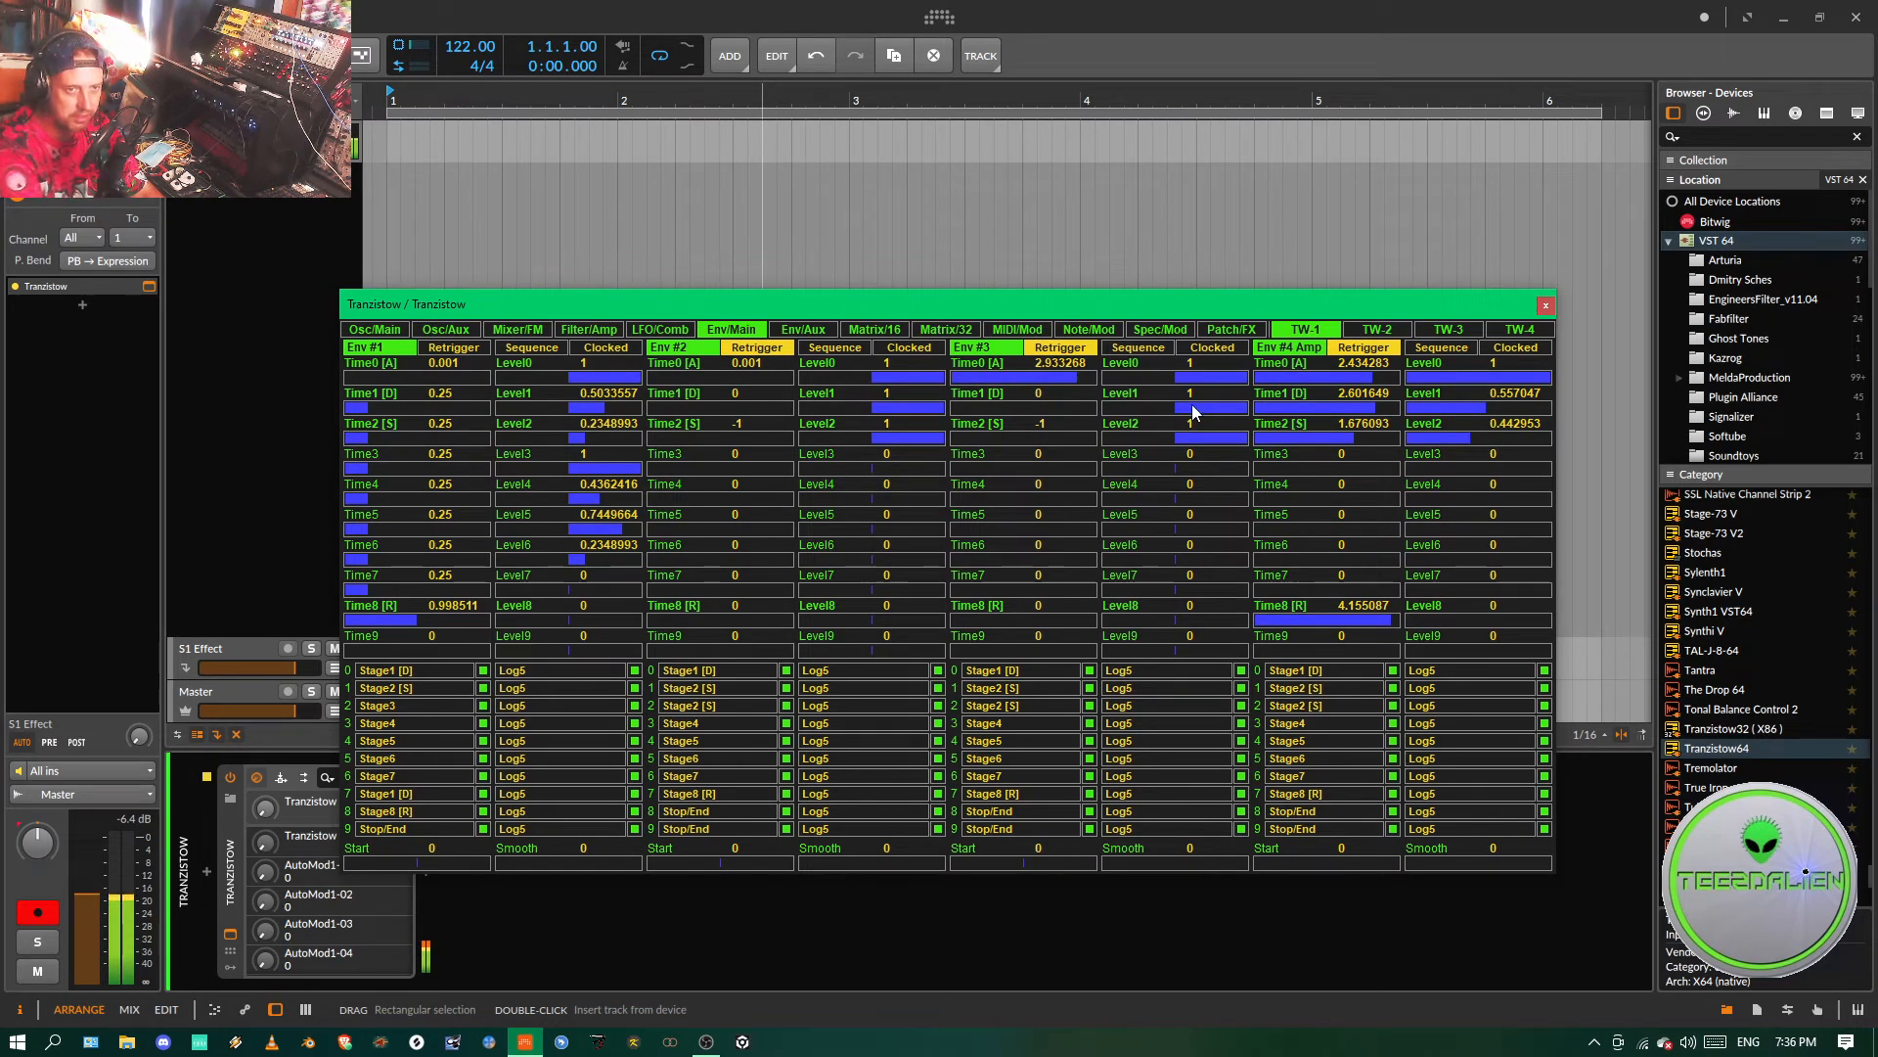
drag(1191, 403, 1208, 407)
click(1180, 436)
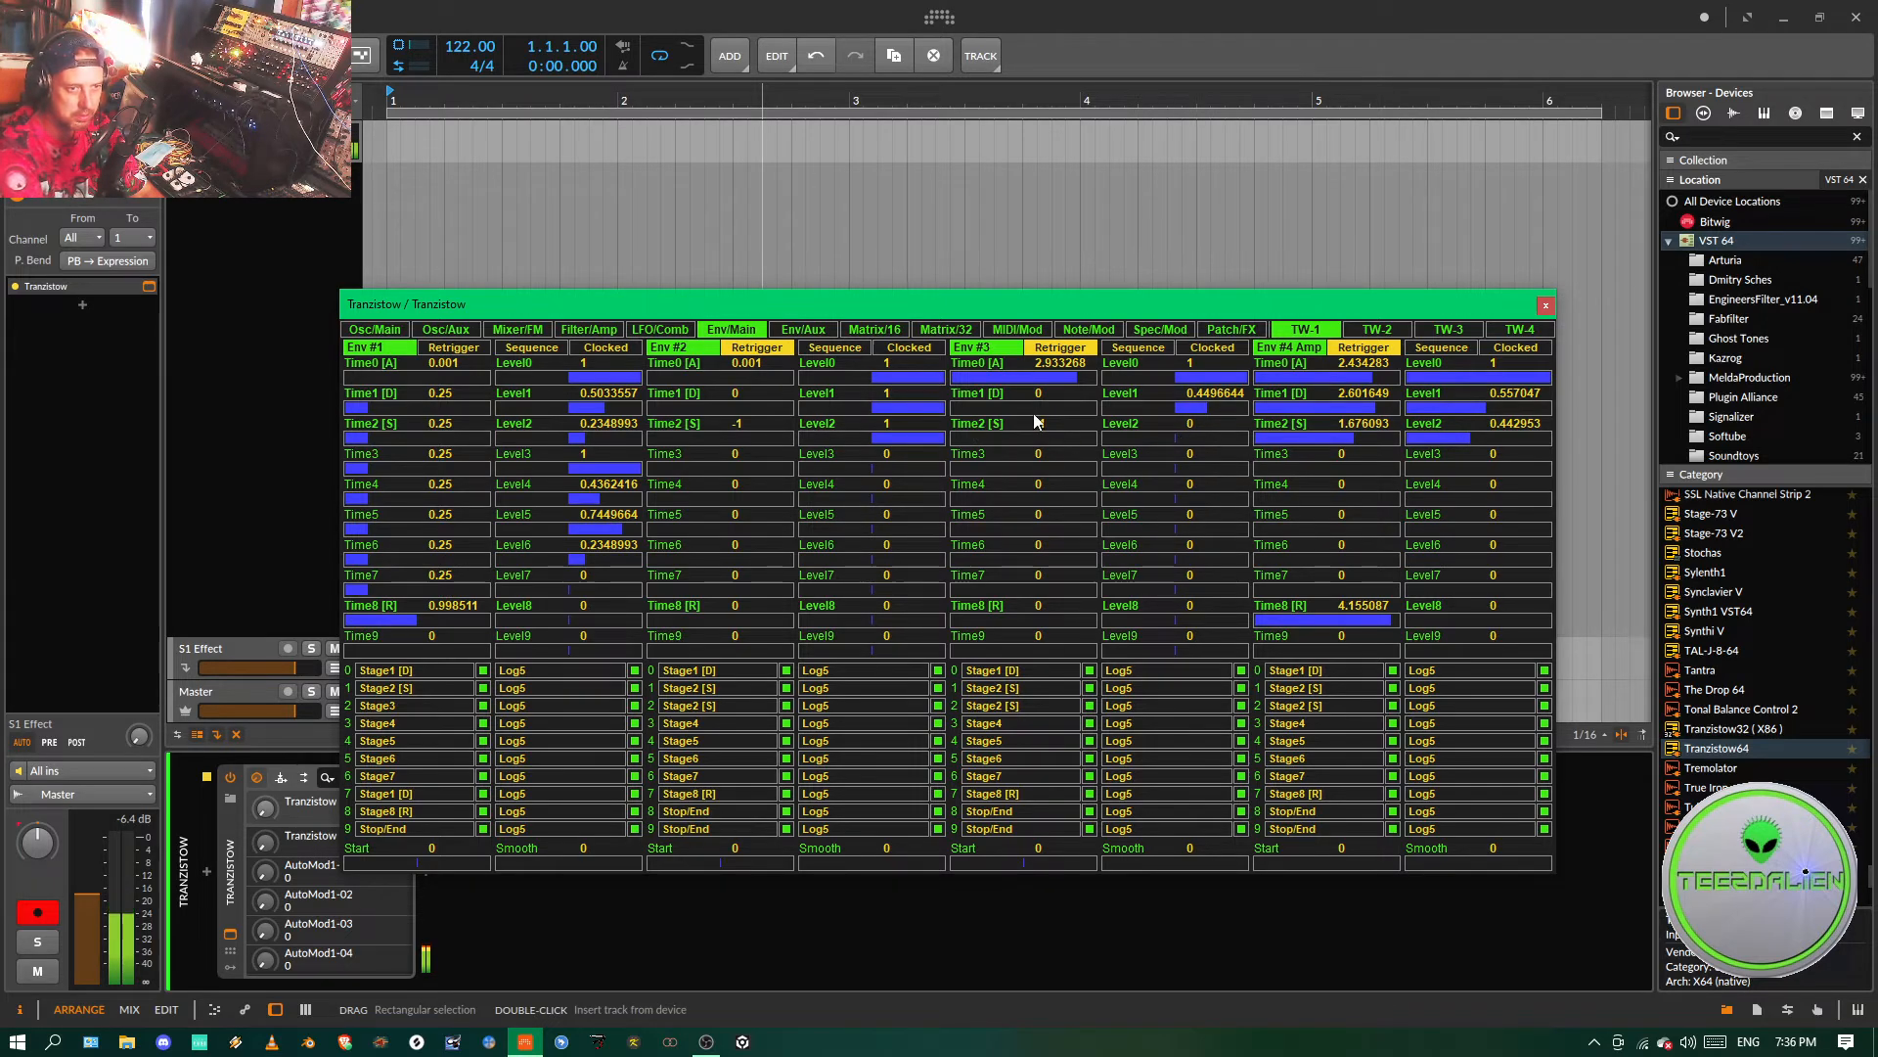
drag(1031, 624, 1064, 624)
drag(993, 409, 1037, 450)
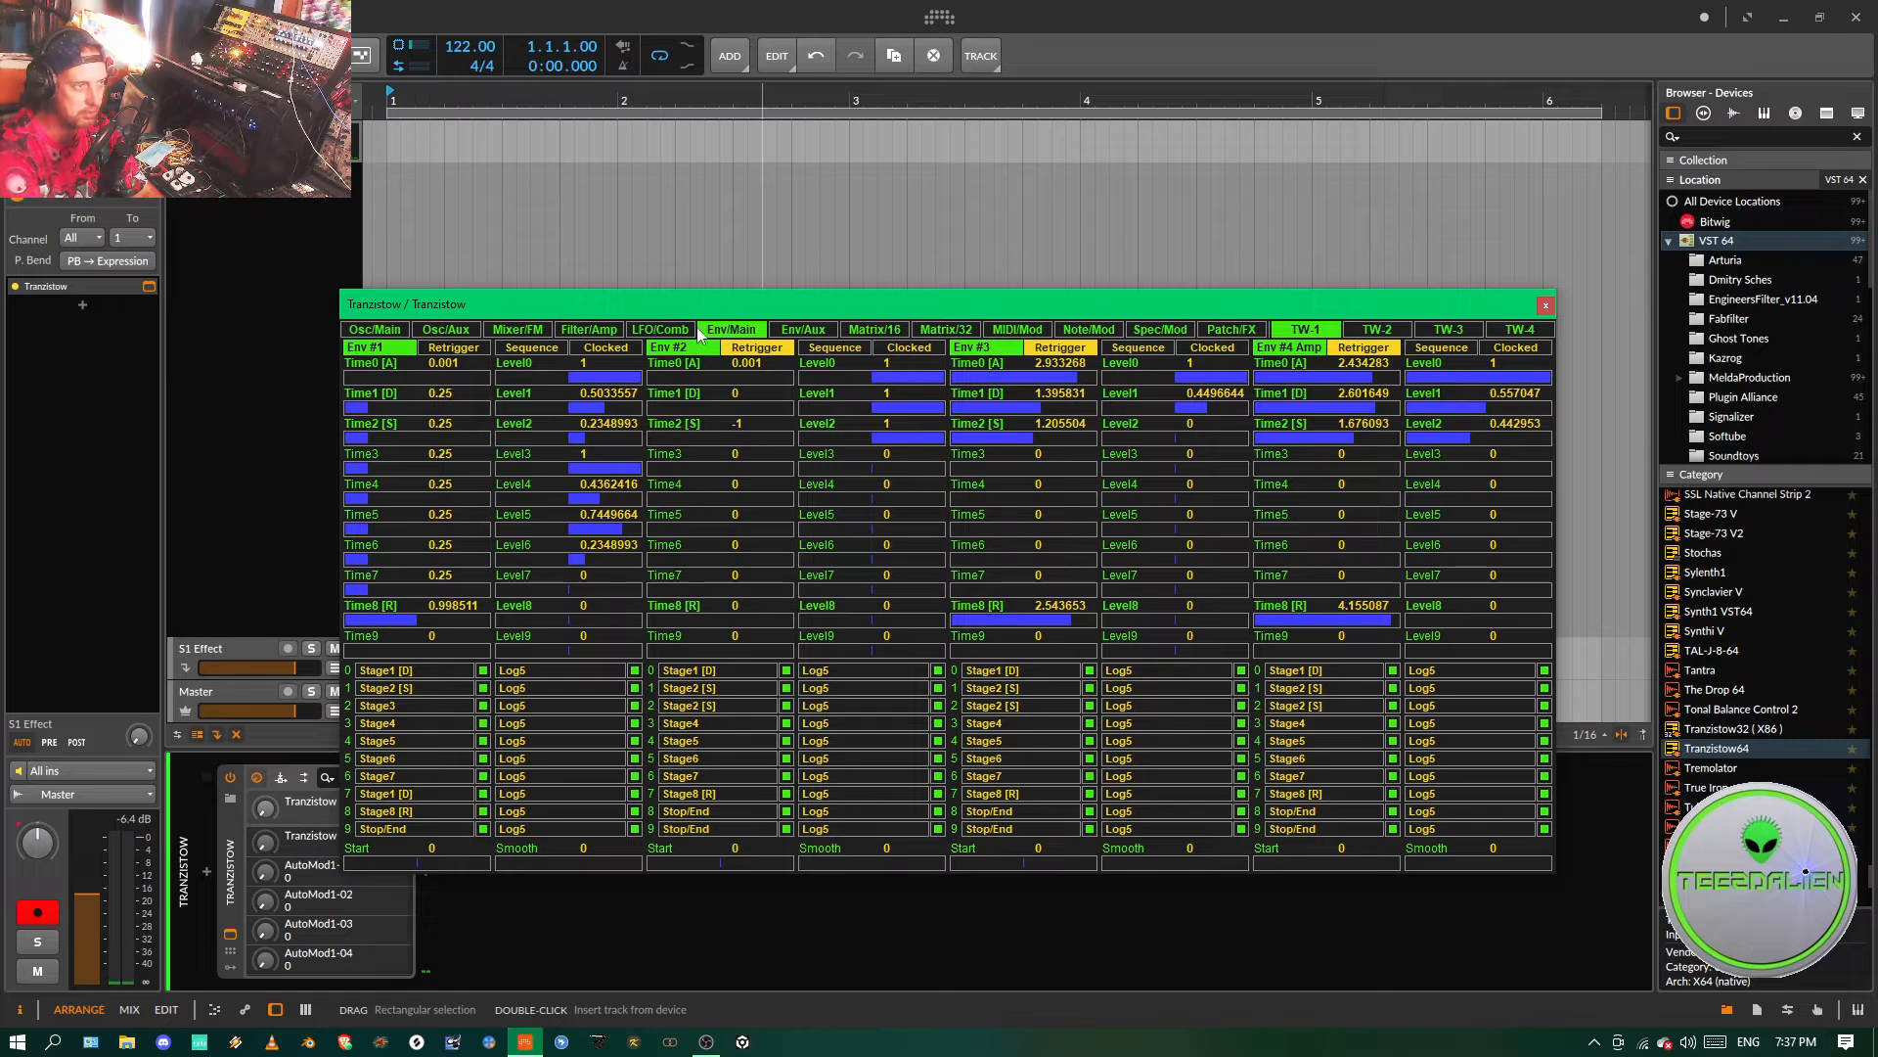
- Lower FilterB #2's Cutoff to about 302 and ModMatrix #5's Amount to about 0.26
click(595, 331)
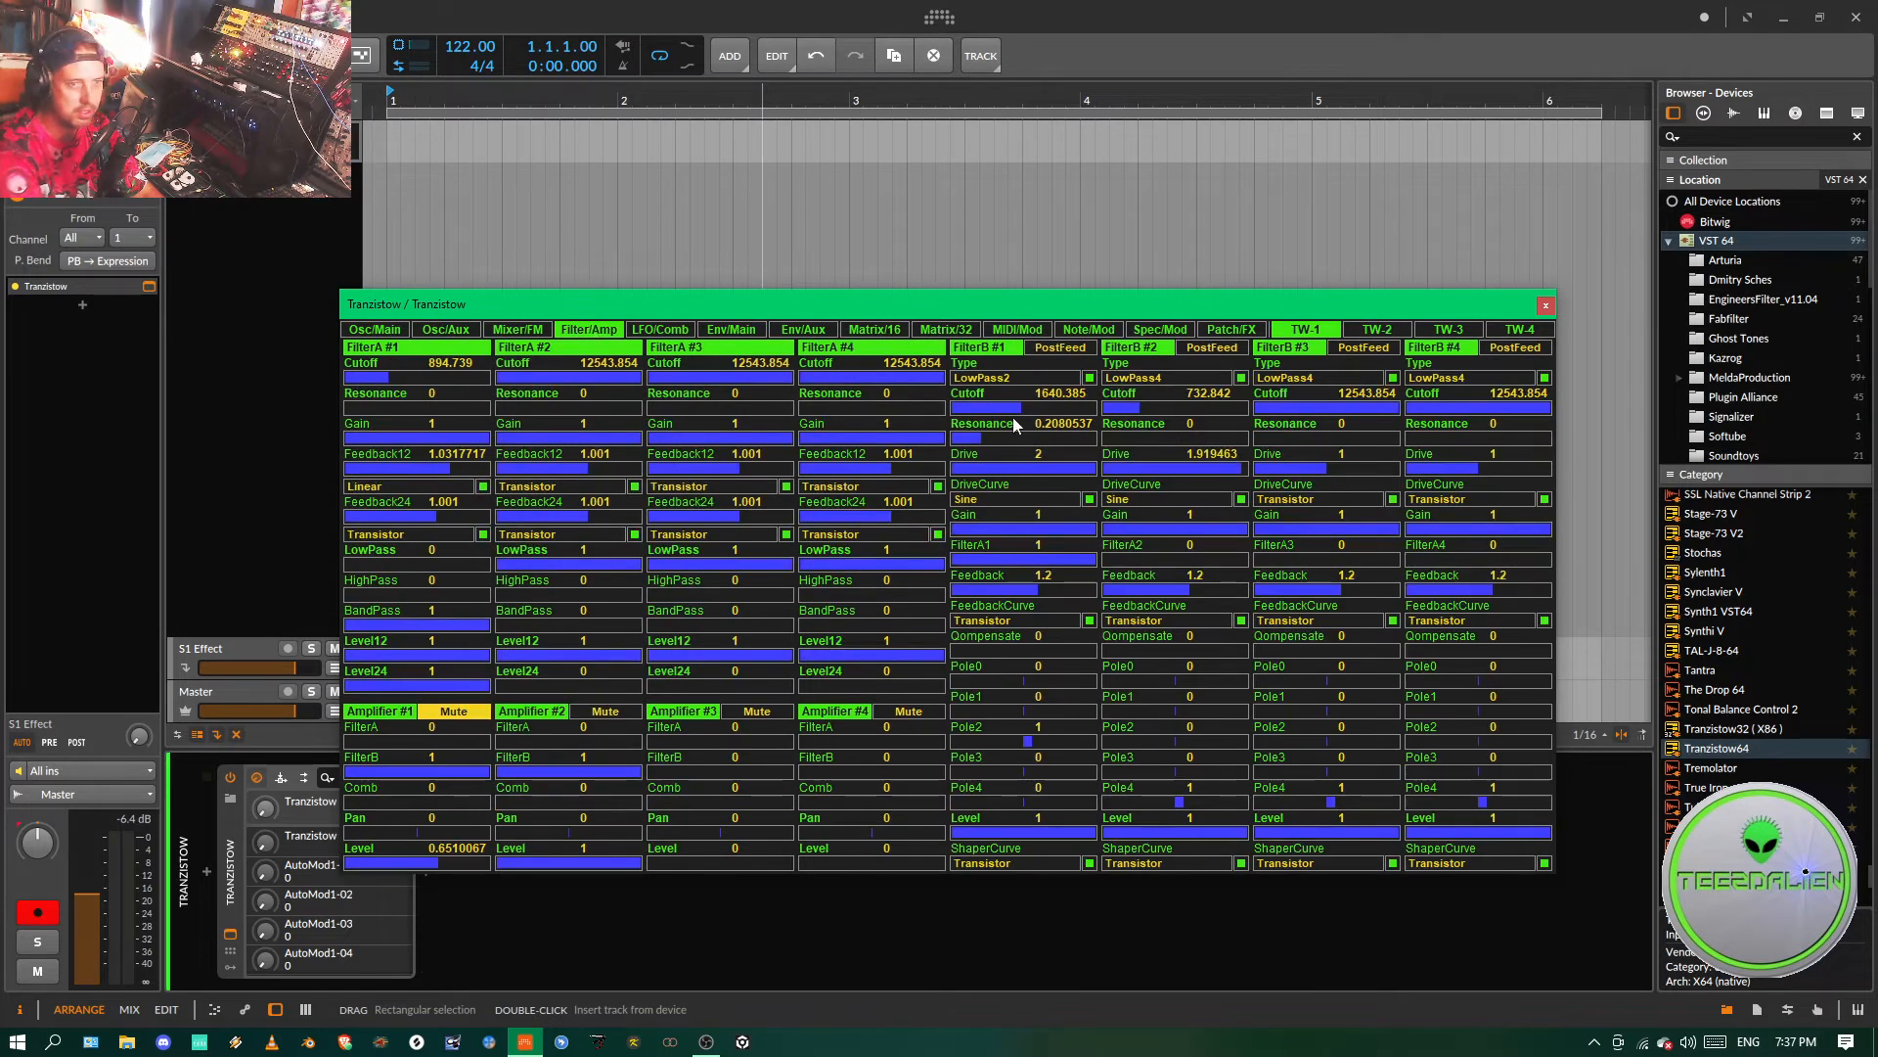
drag(1144, 411, 1118, 412)
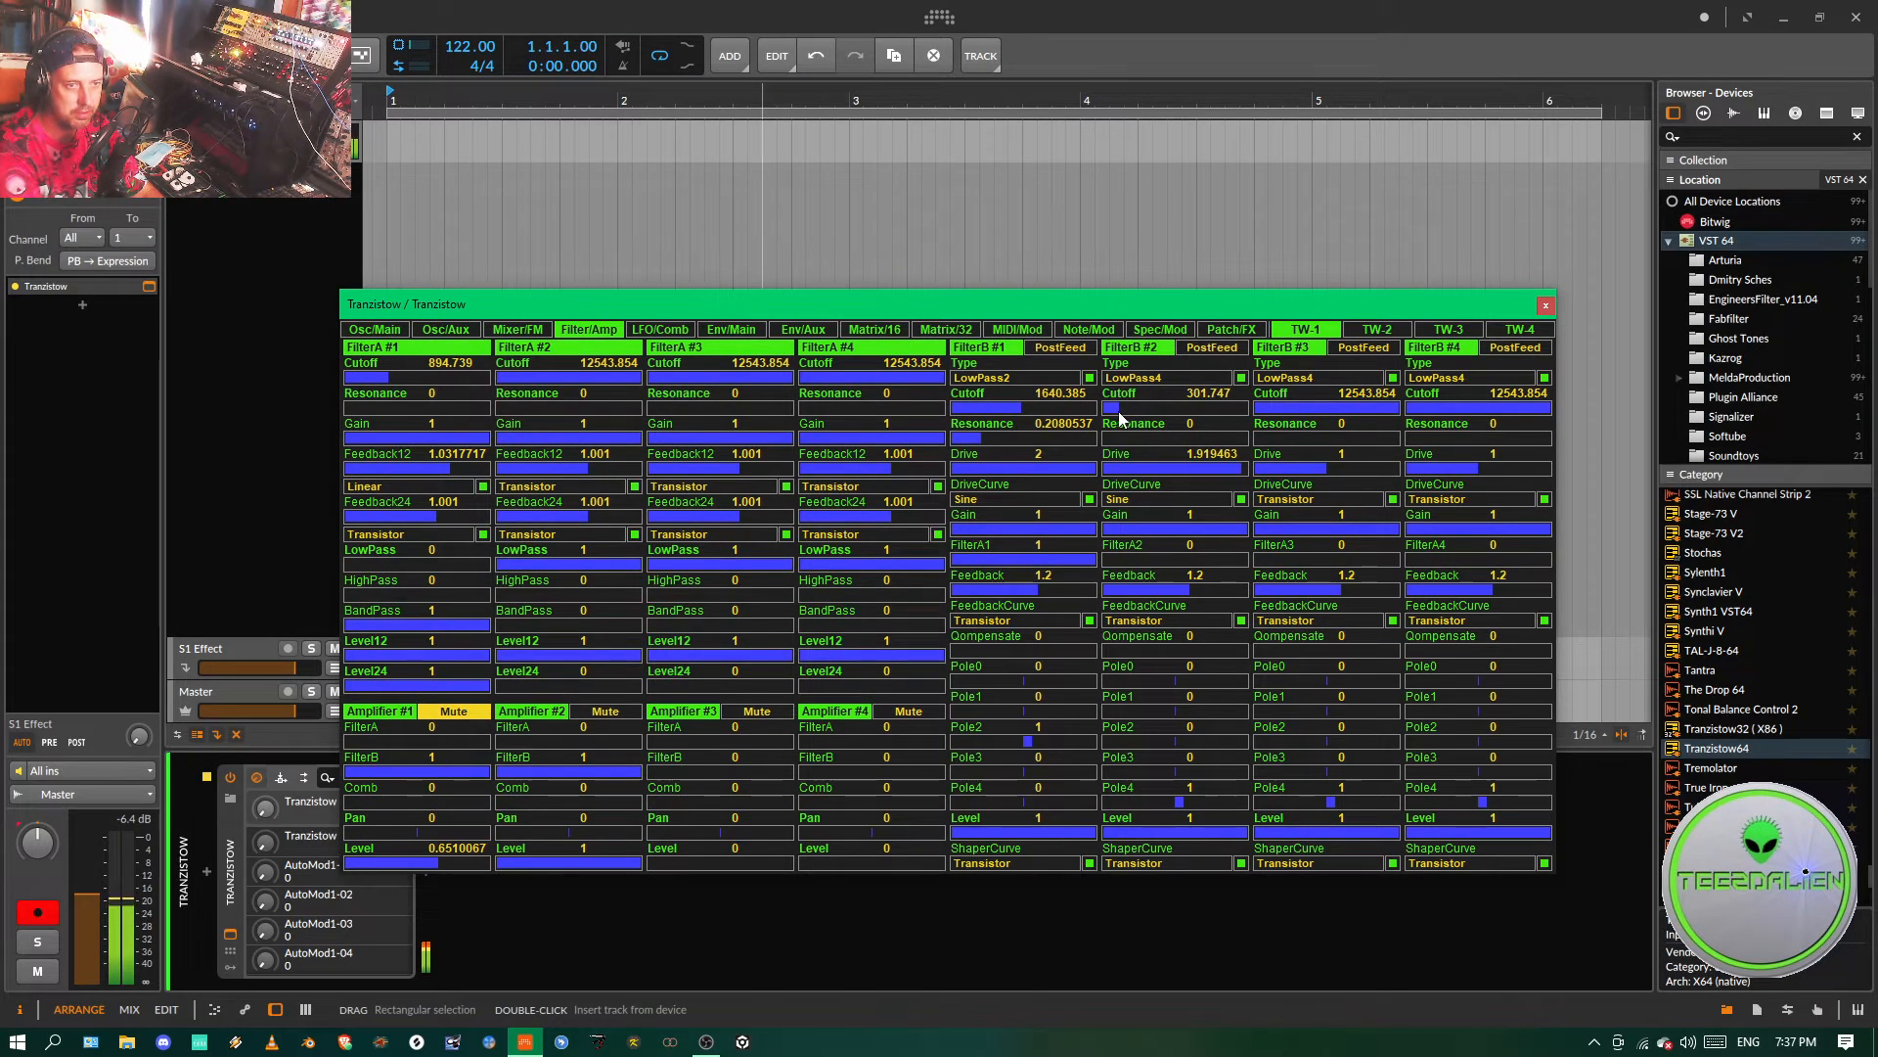
click(881, 330)
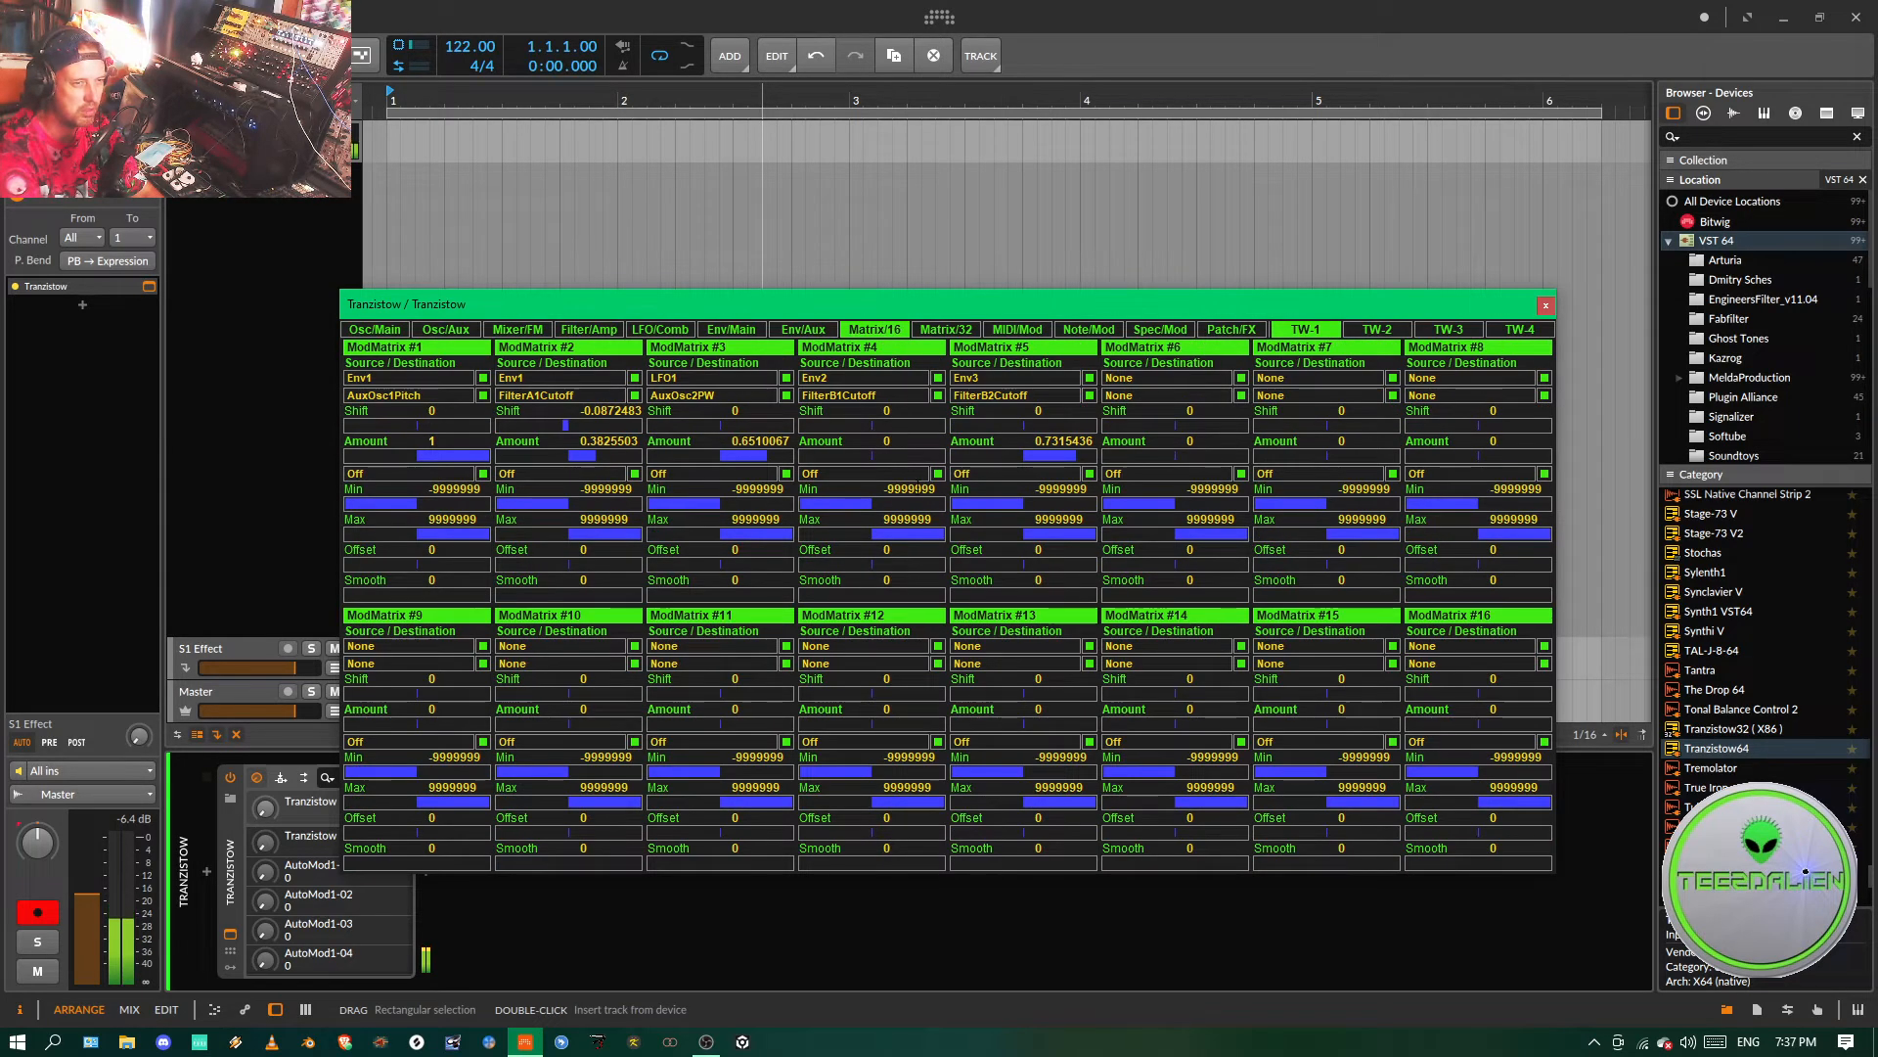
drag(1071, 459, 1045, 465)
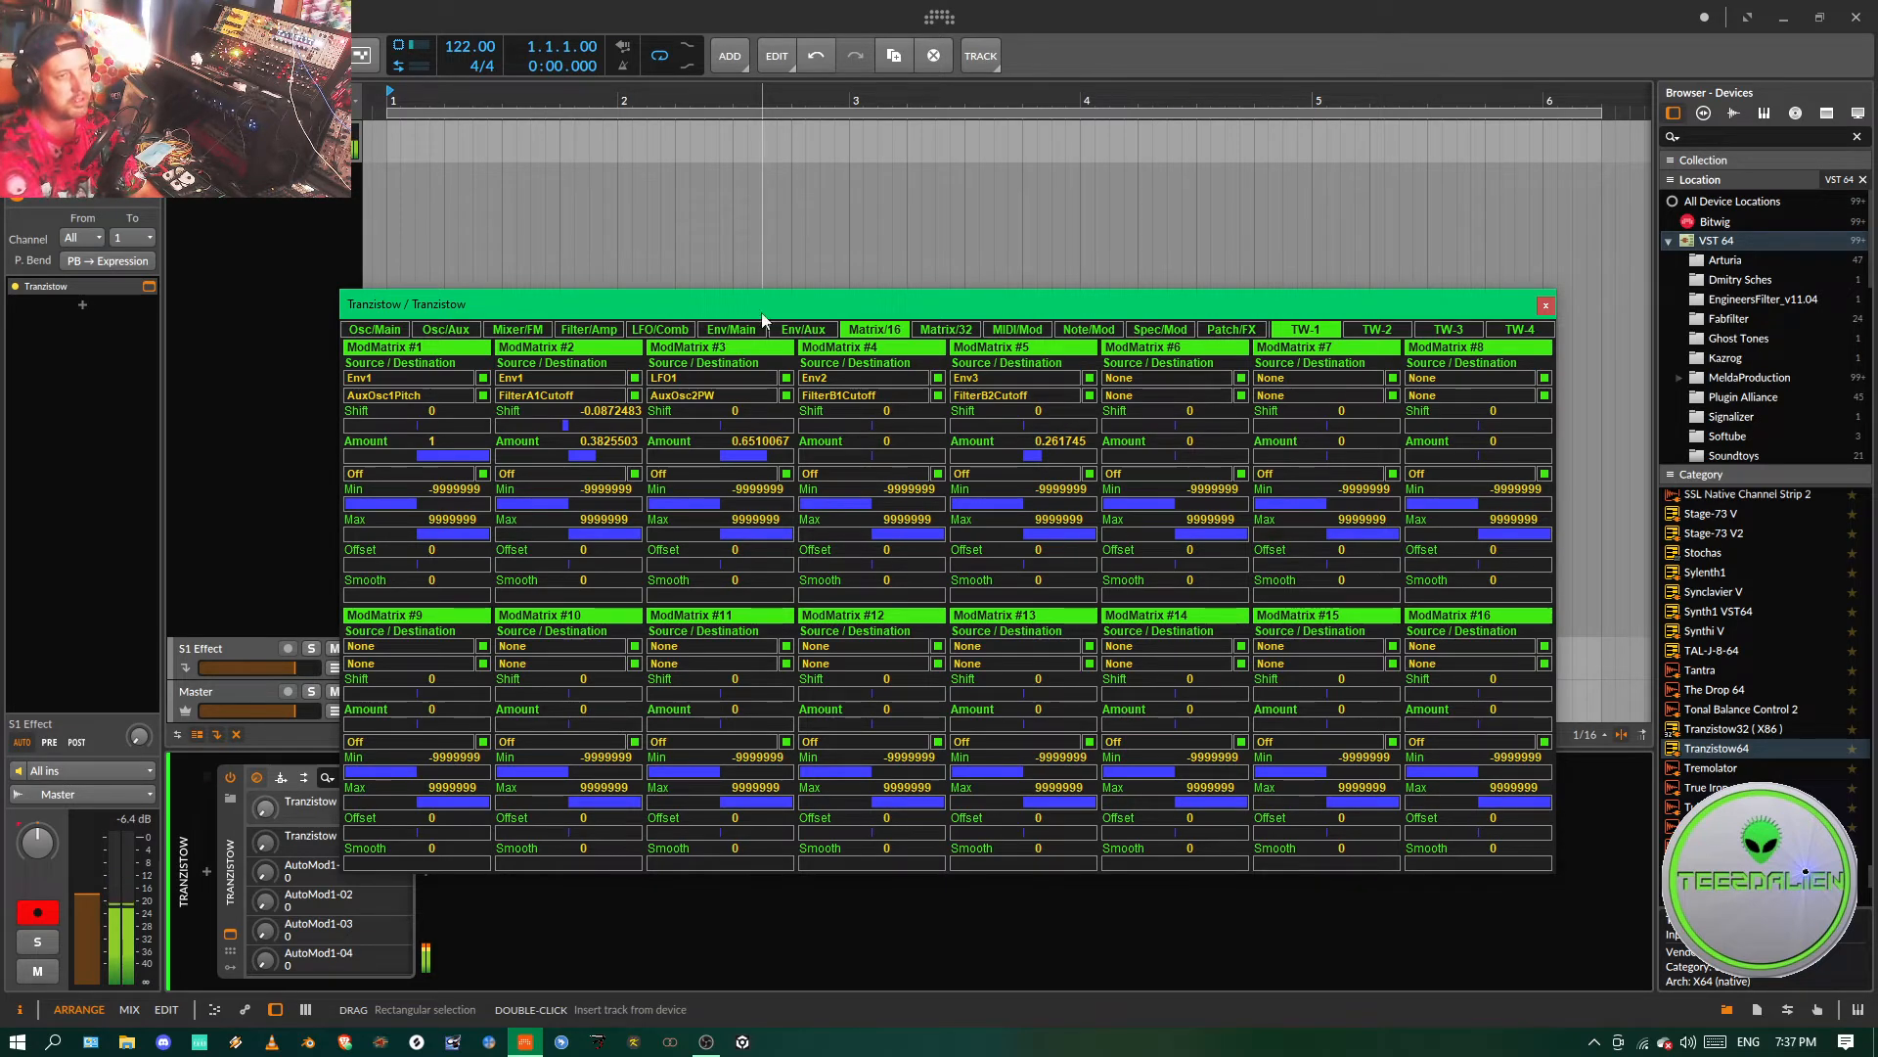
- Set the Level of Amplifier #1 and Amplifier #2 to about 0.64, and unmute Amplifier #1
click(530, 331)
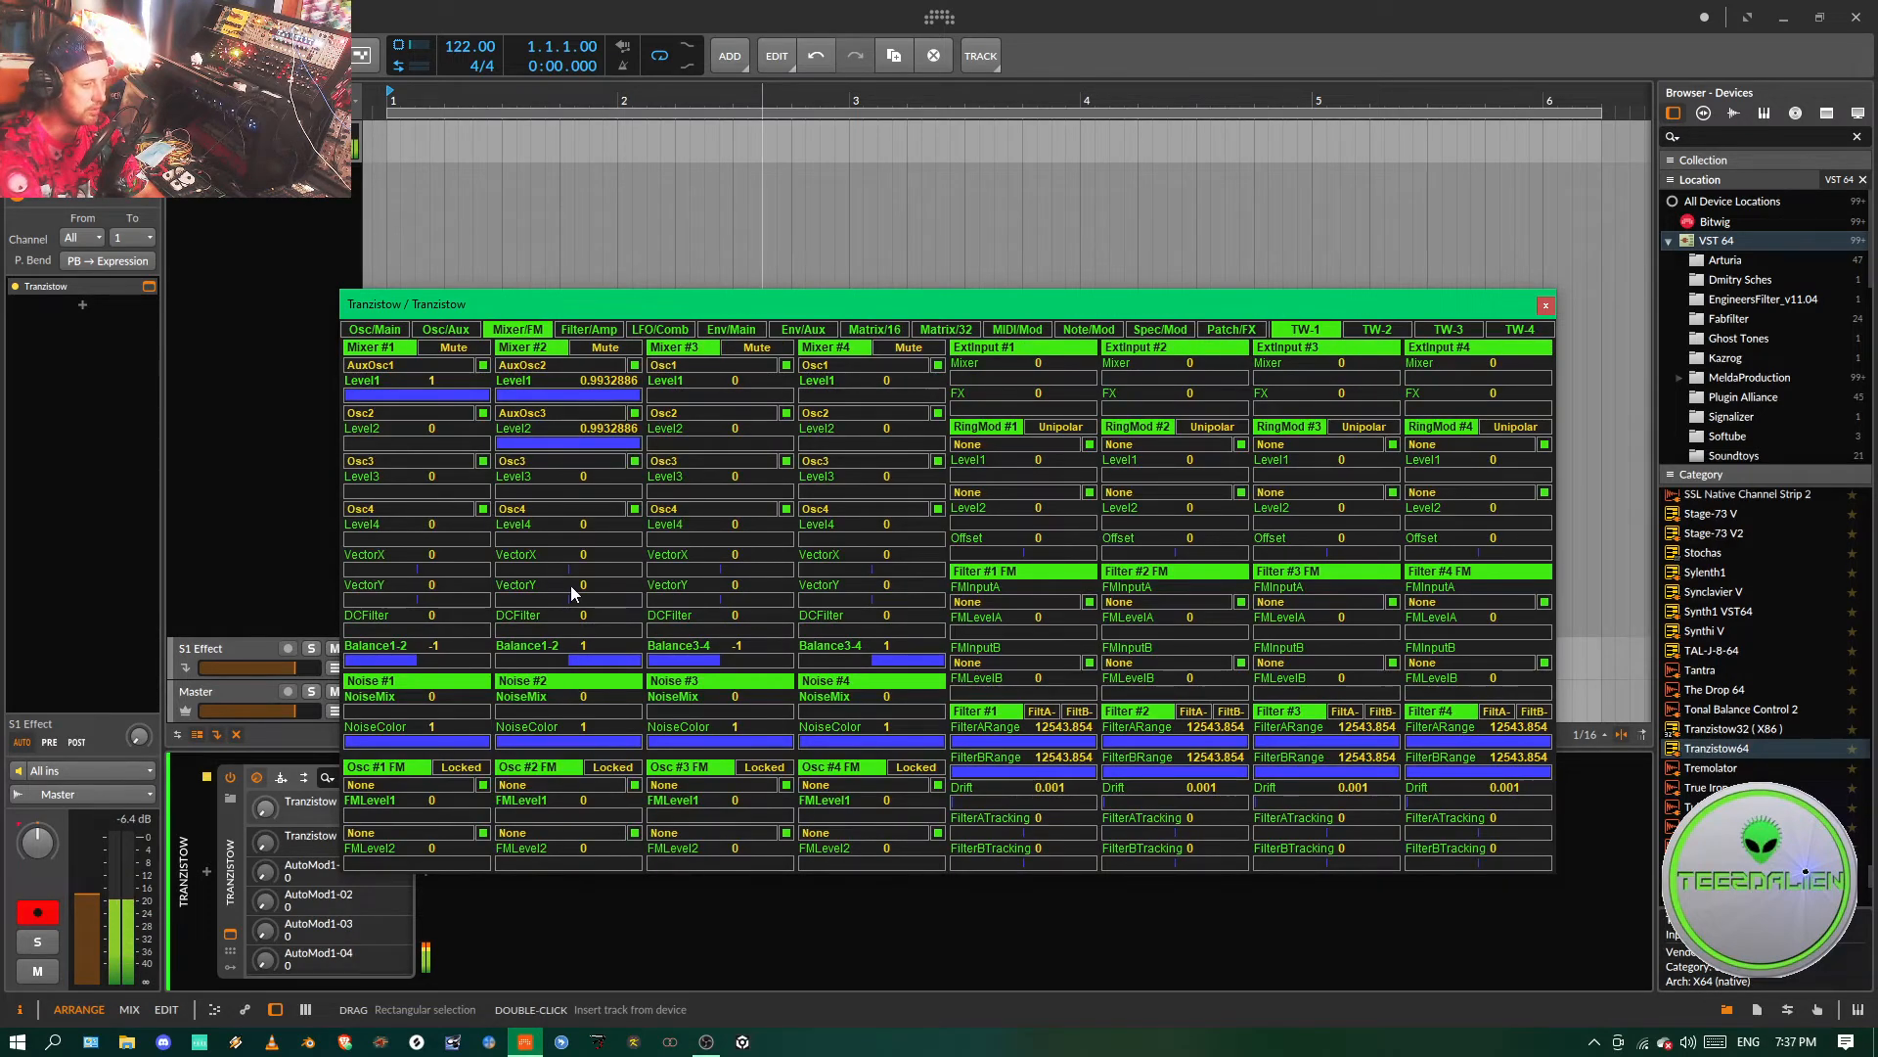
click(616, 333)
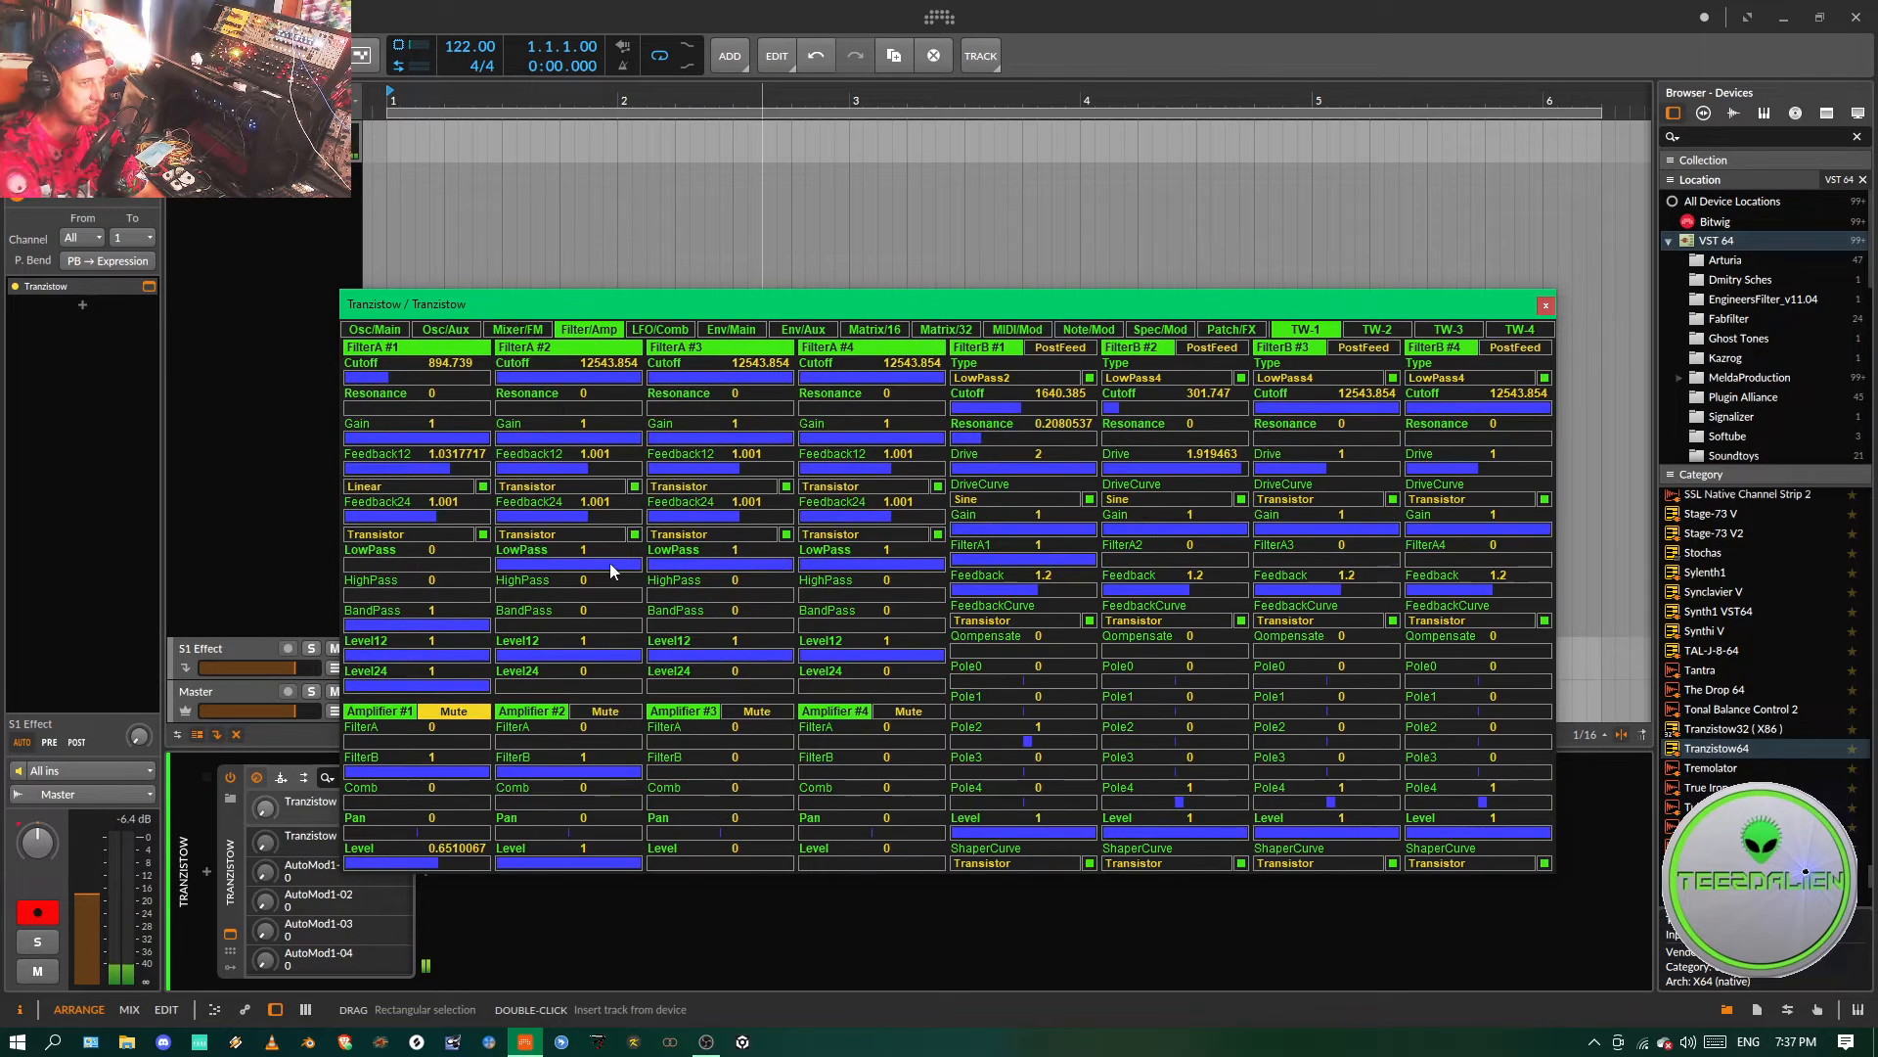
click(630, 861)
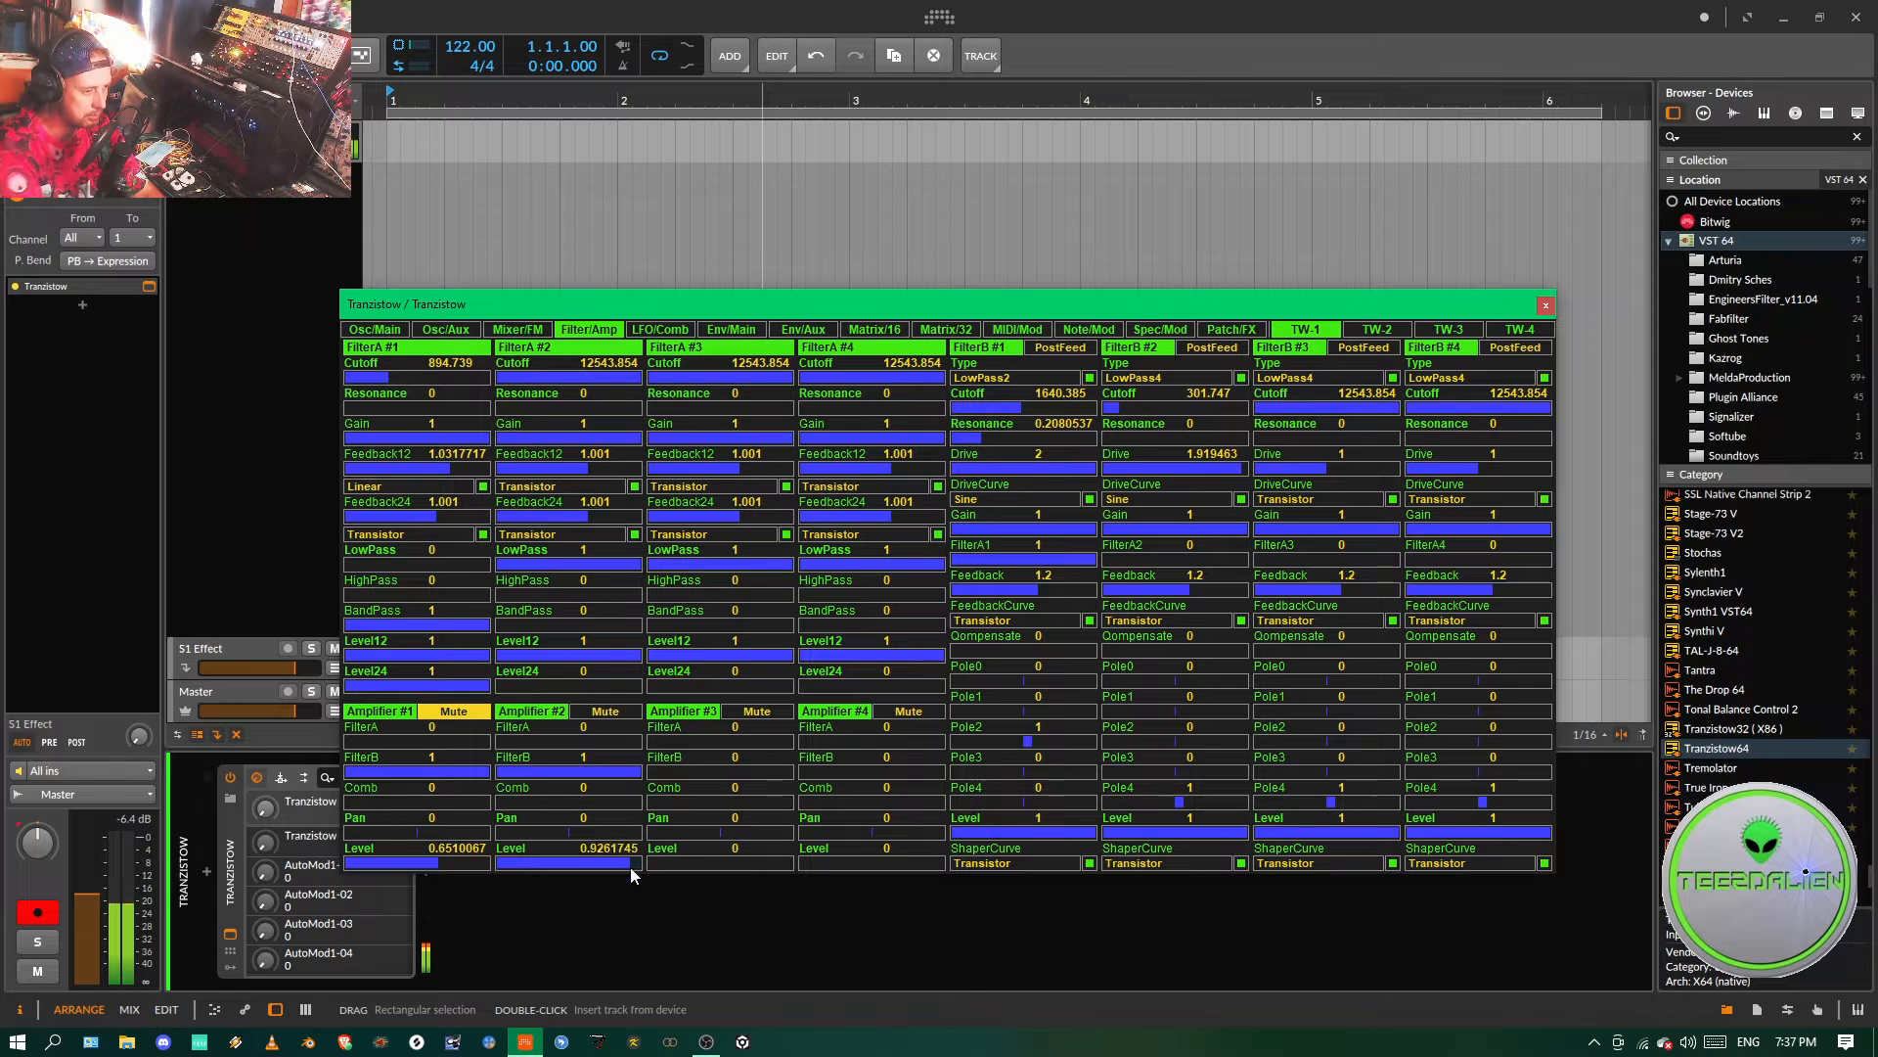
drag(579, 861, 587, 869)
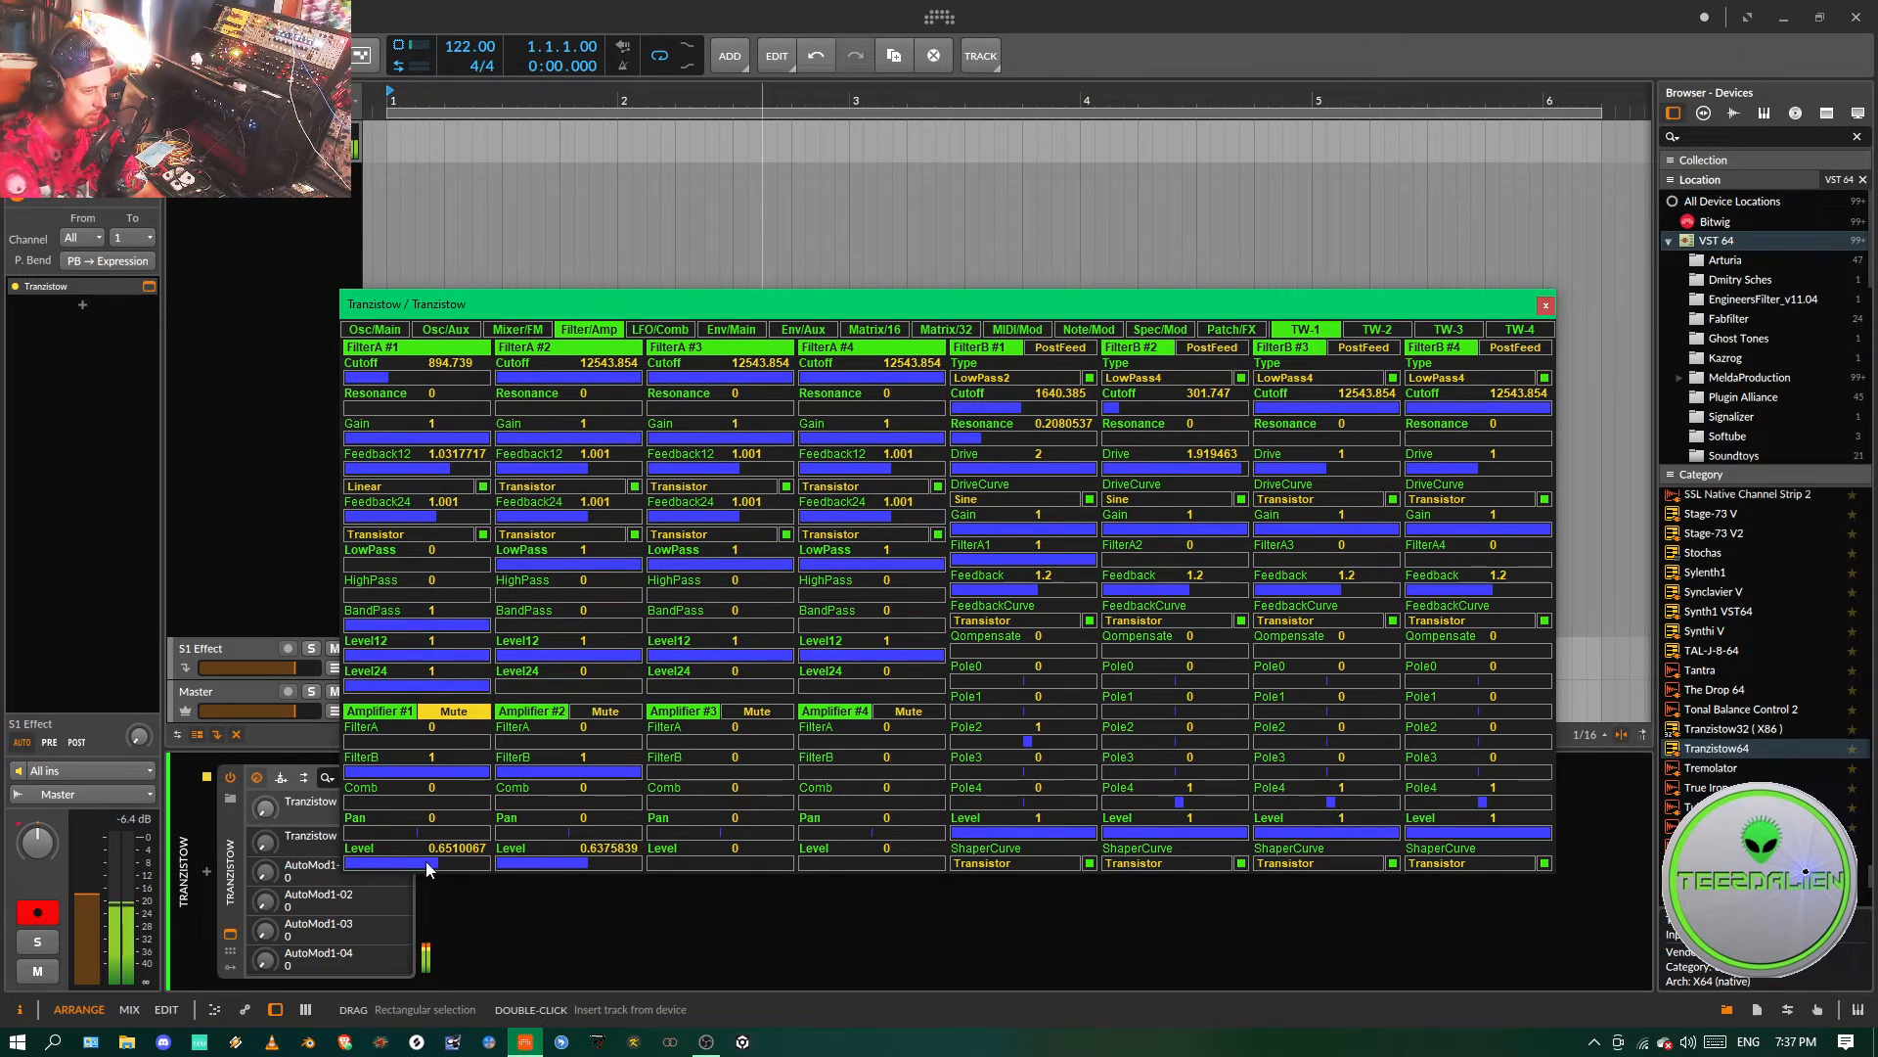
click(460, 712)
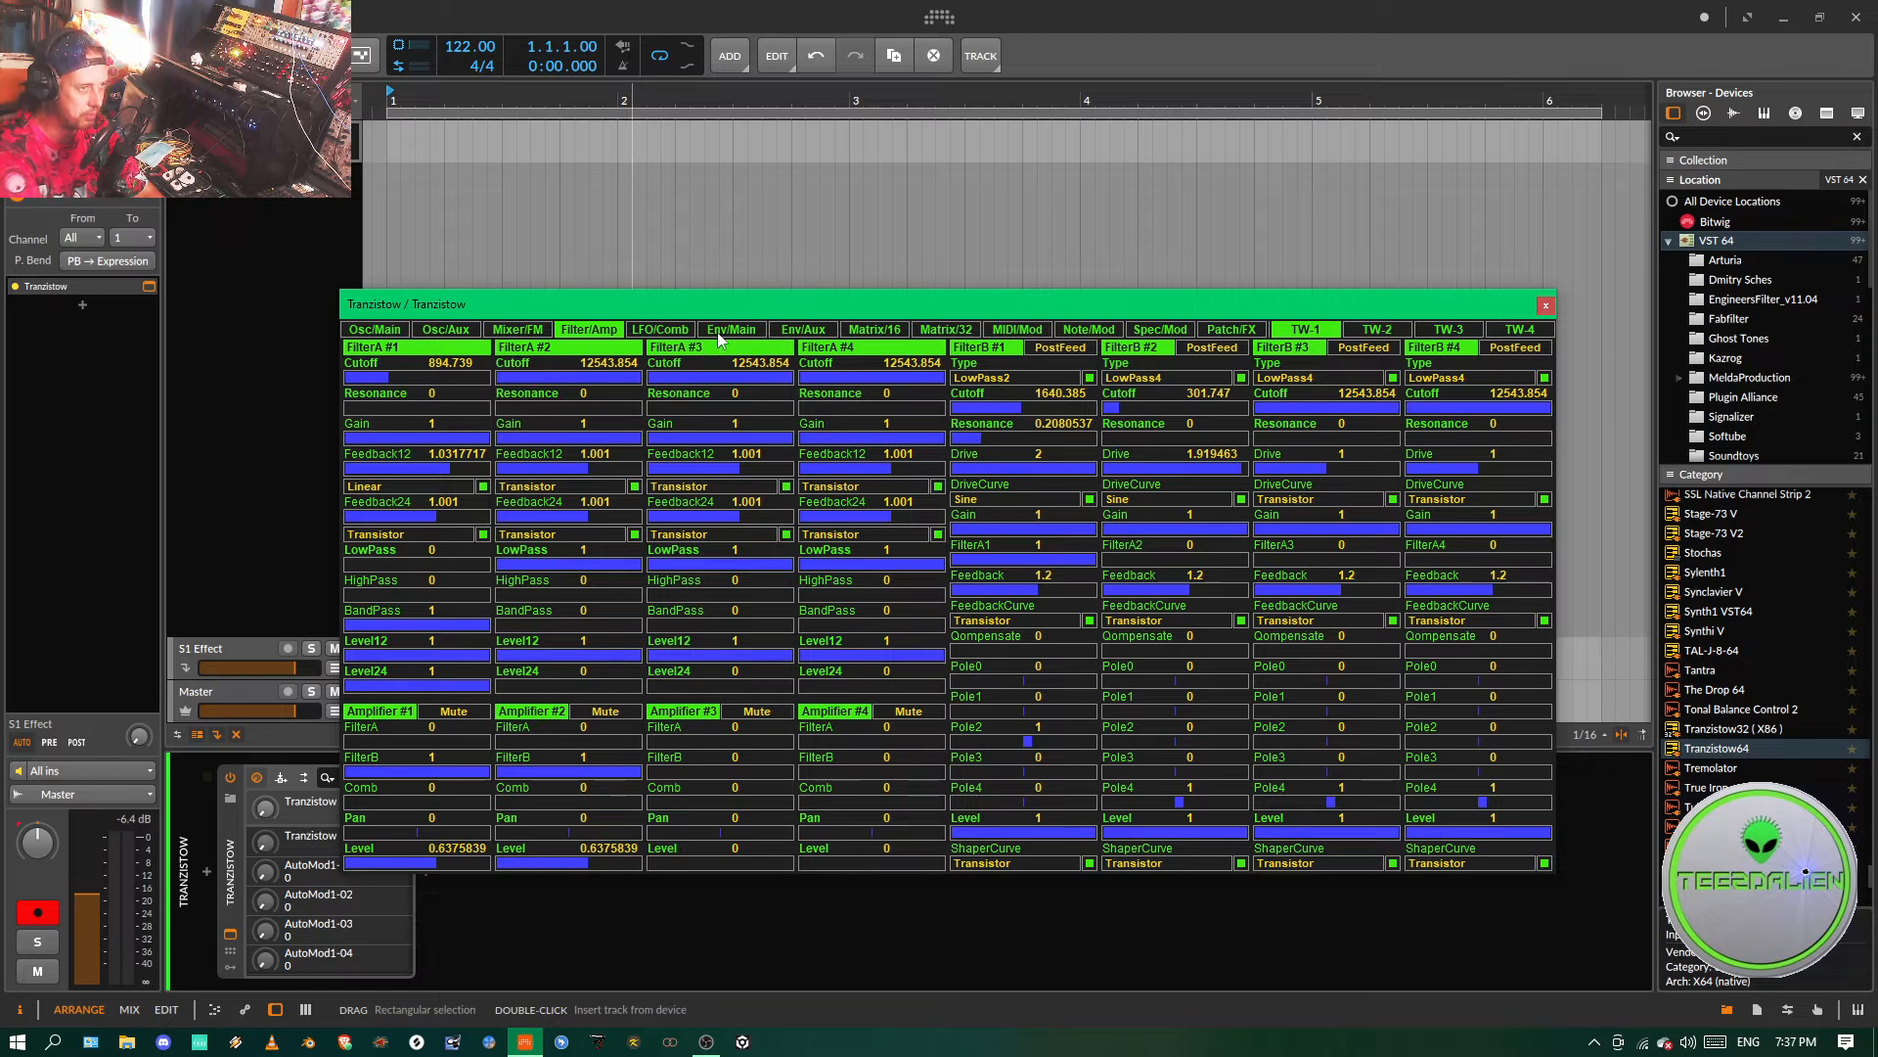
- Set ModMatrix #4's Amount to about 0.57, and loop stage 2 of Env #2 back to Stage1 [D]
click(877, 330)
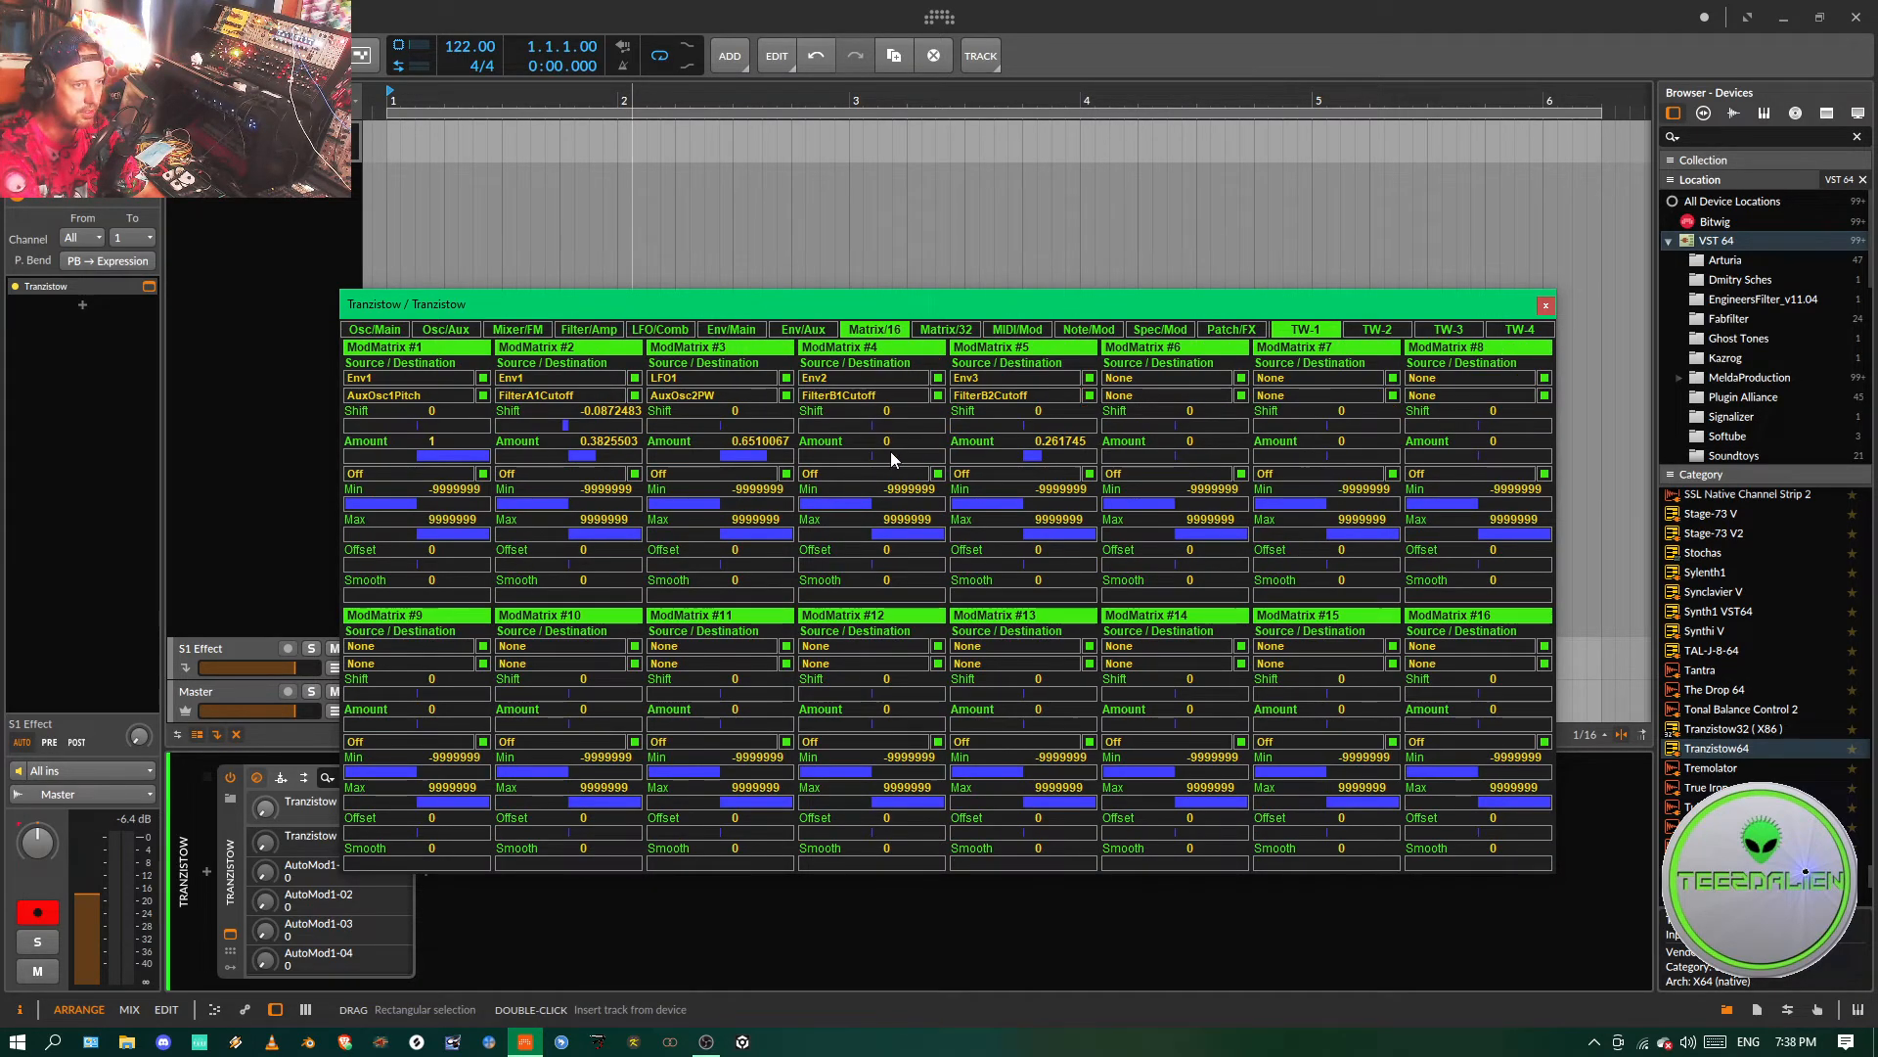
drag(891, 456, 913, 454)
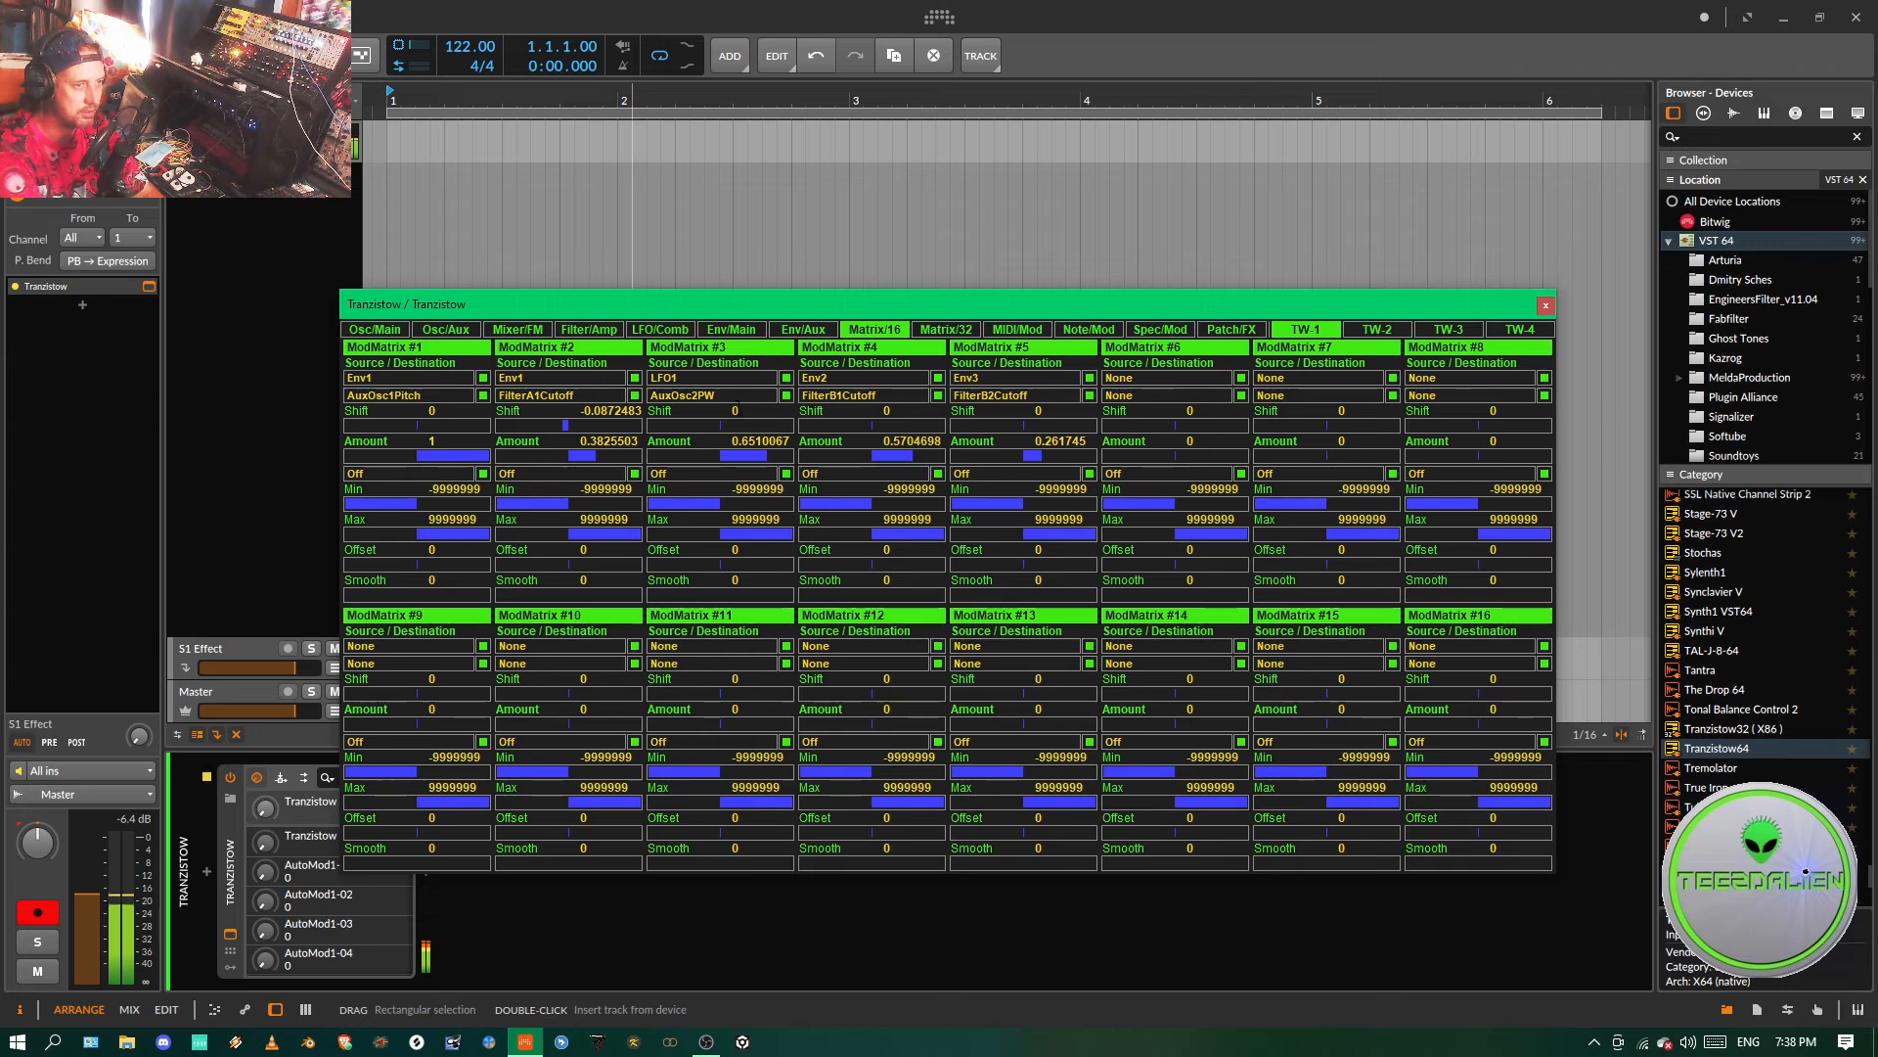
click(733, 330)
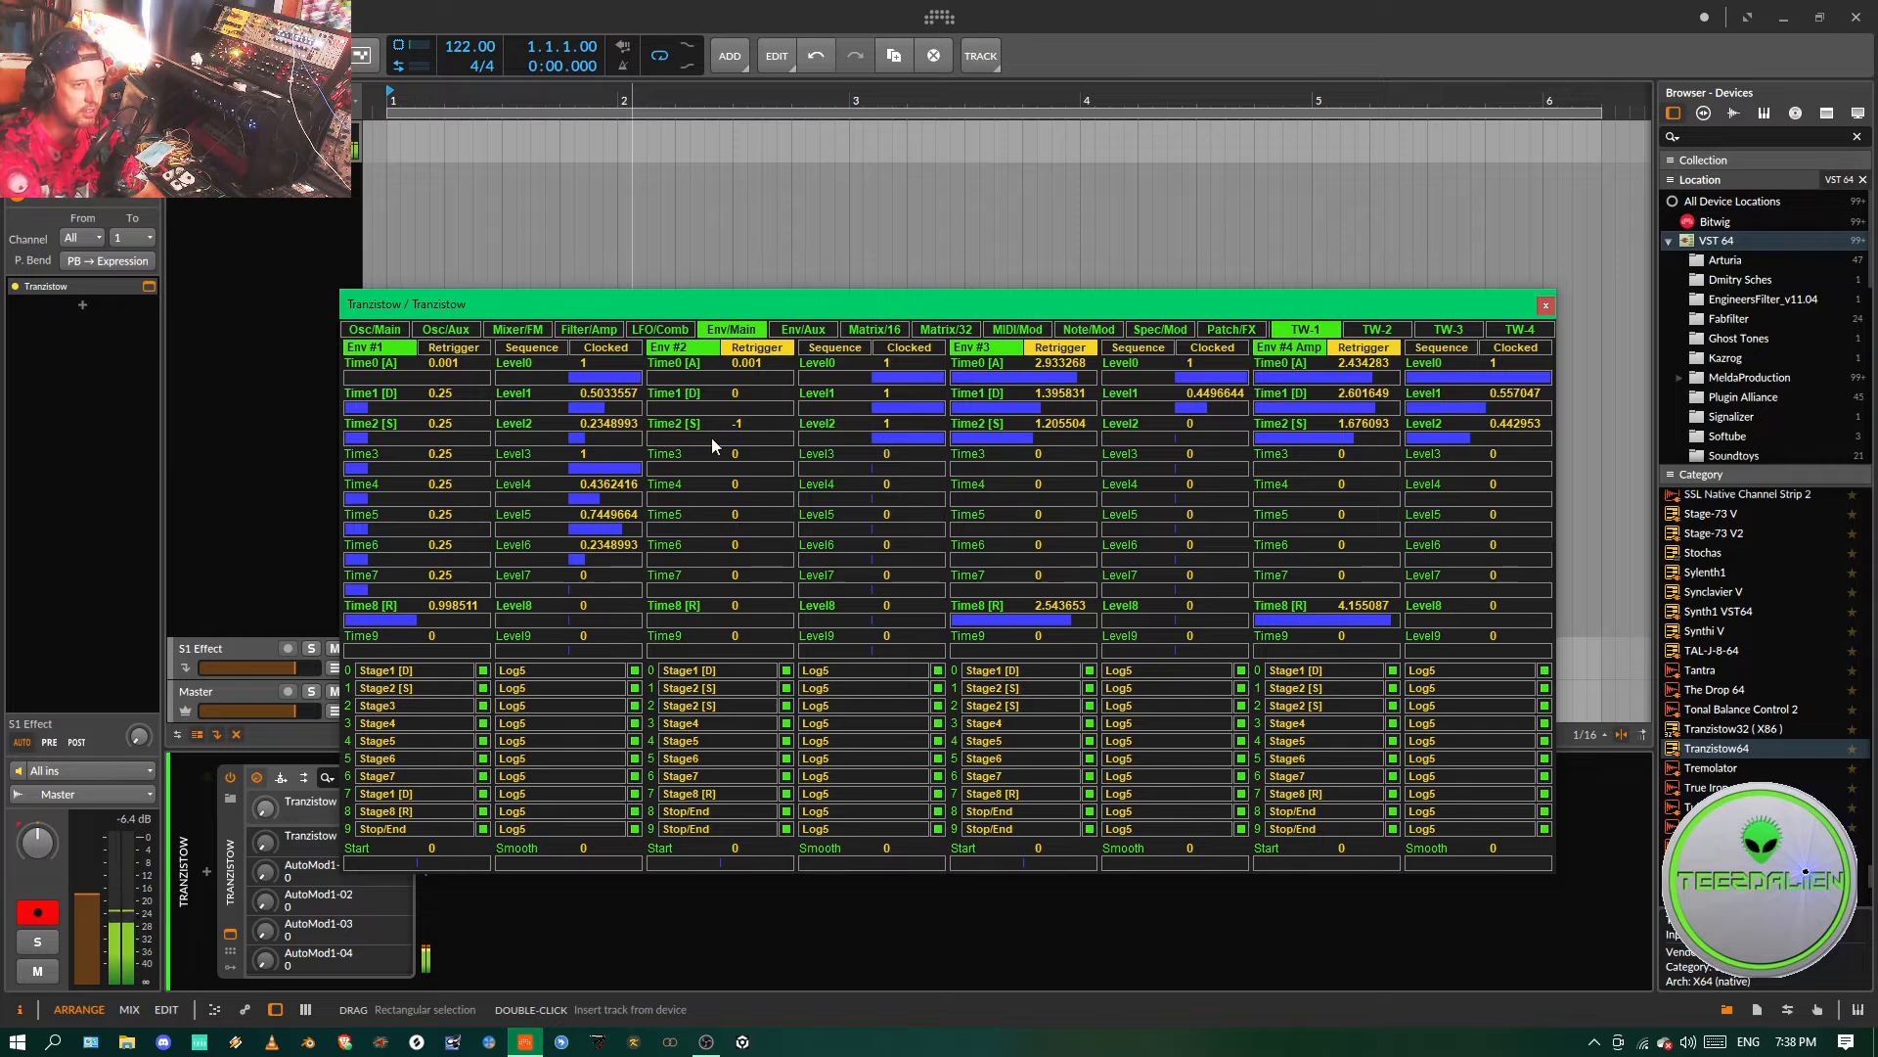
click(712, 705)
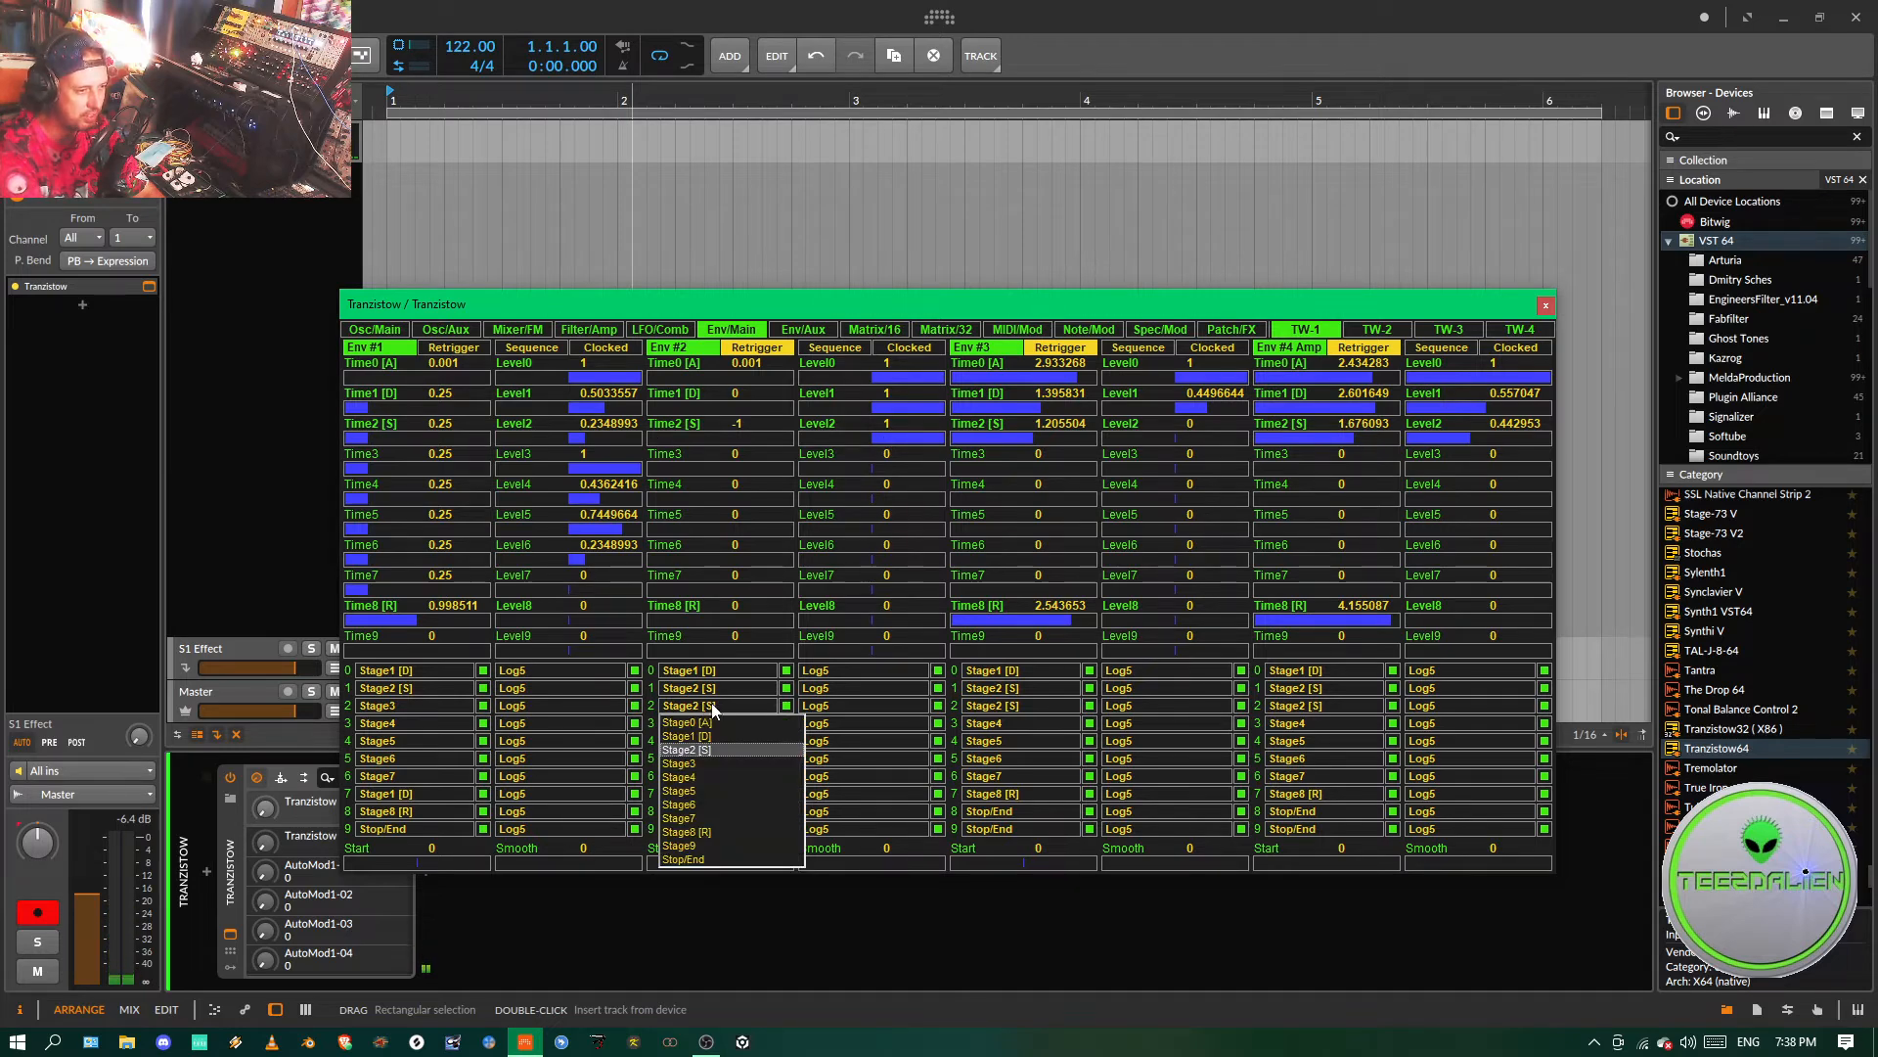
click(707, 735)
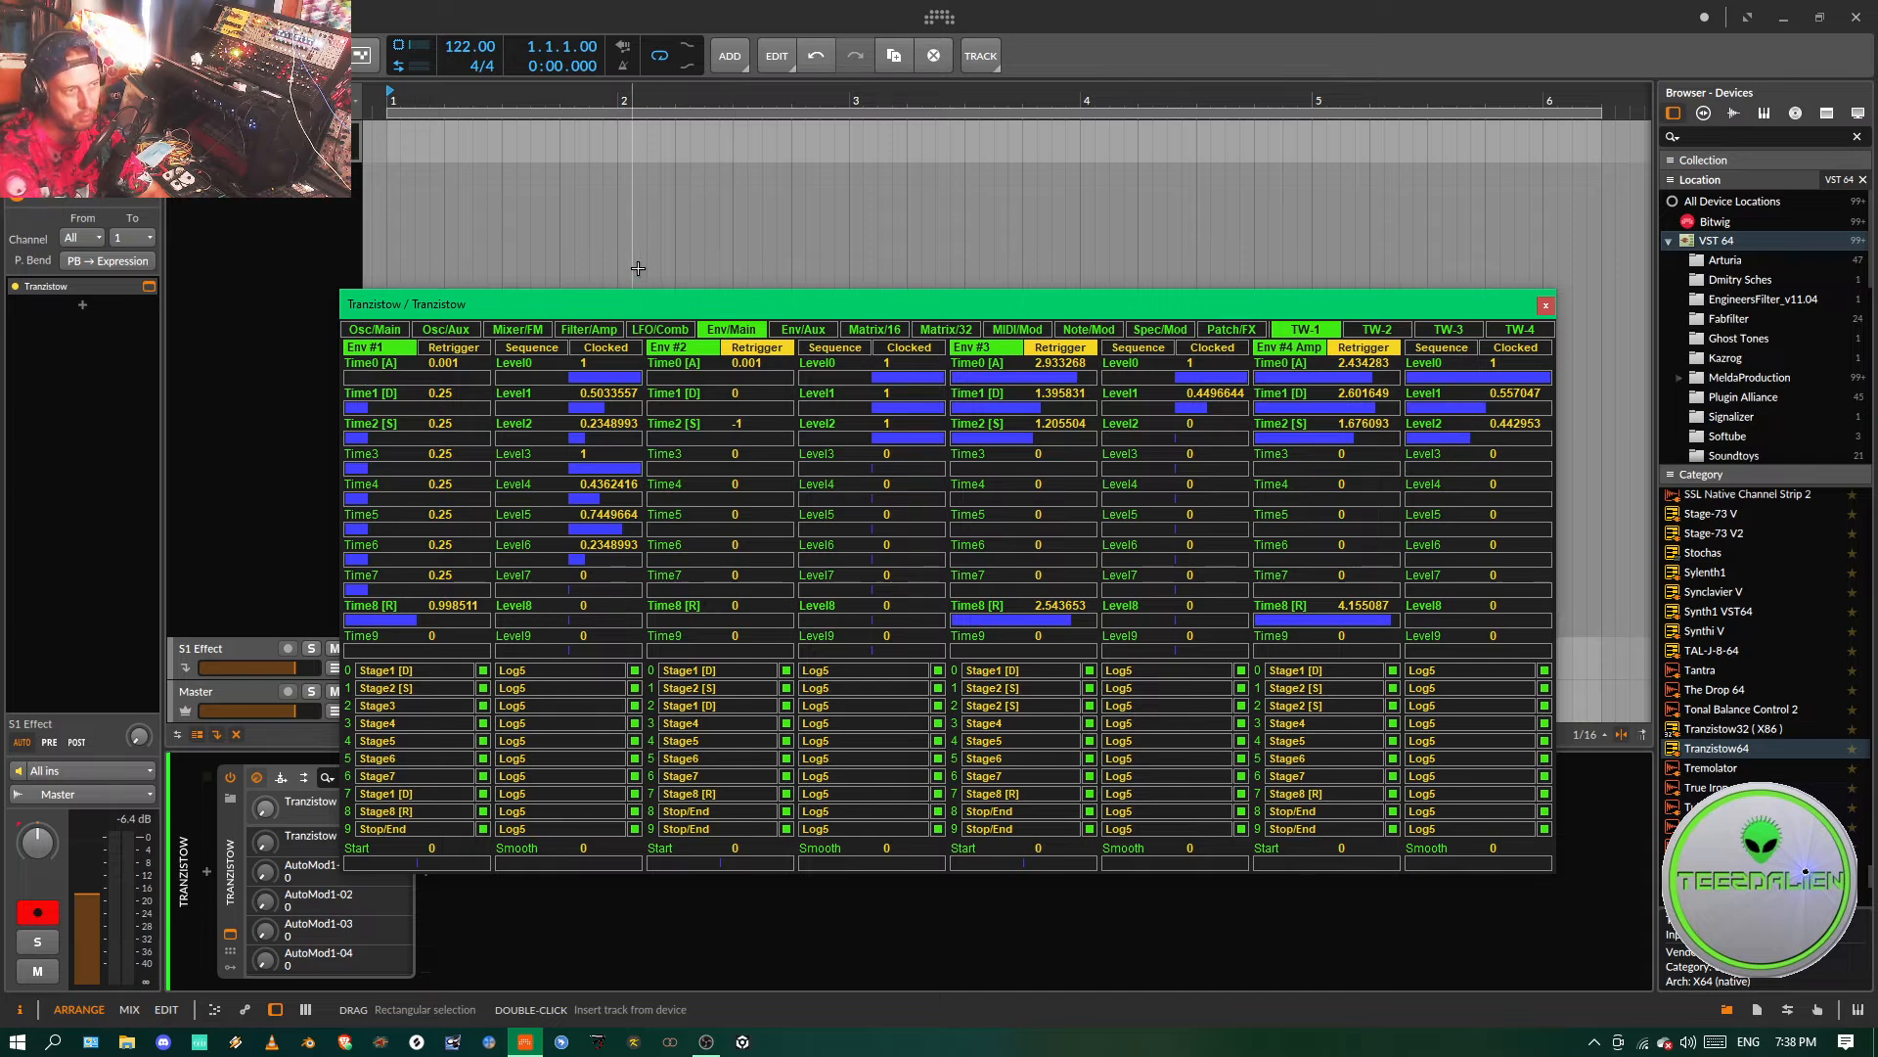
- Set Env #2's Time2 to 0.25 and its Level2 to 0
click(672, 437)
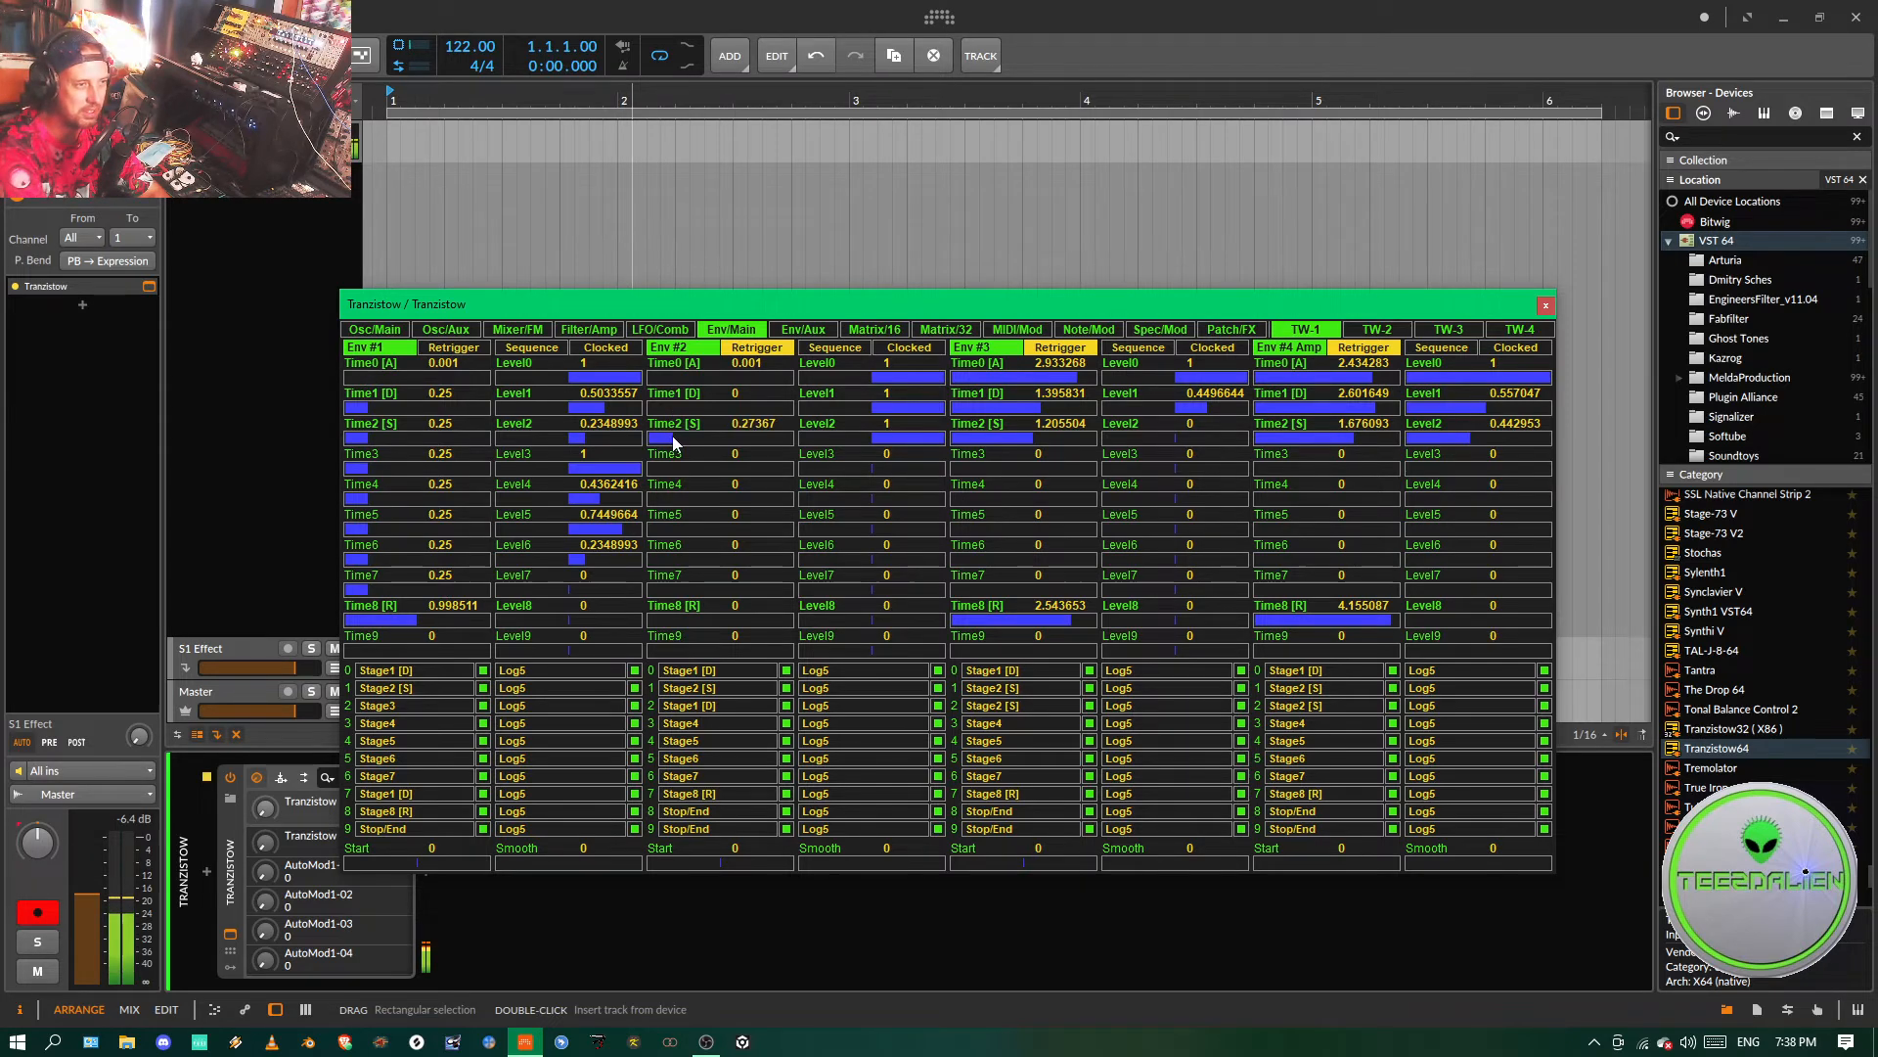
right_click(748, 427)
text(0.25)
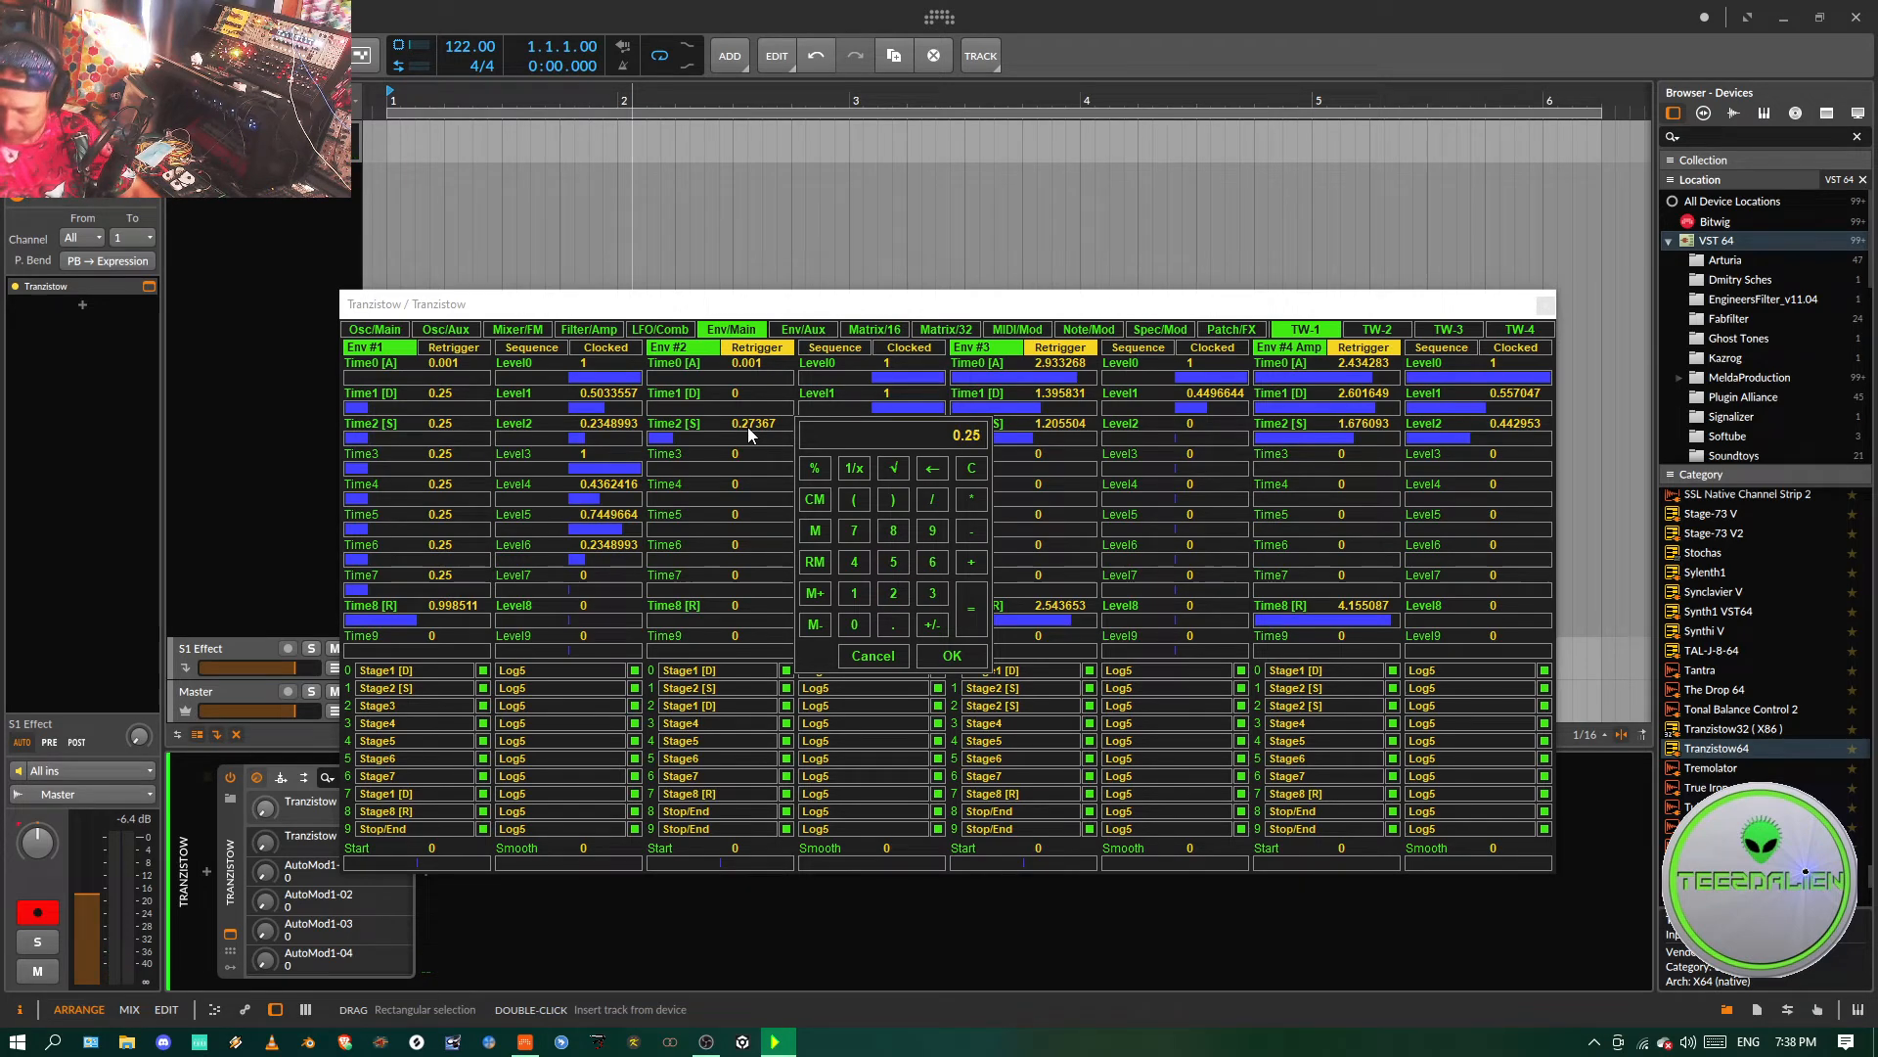
key(Return)
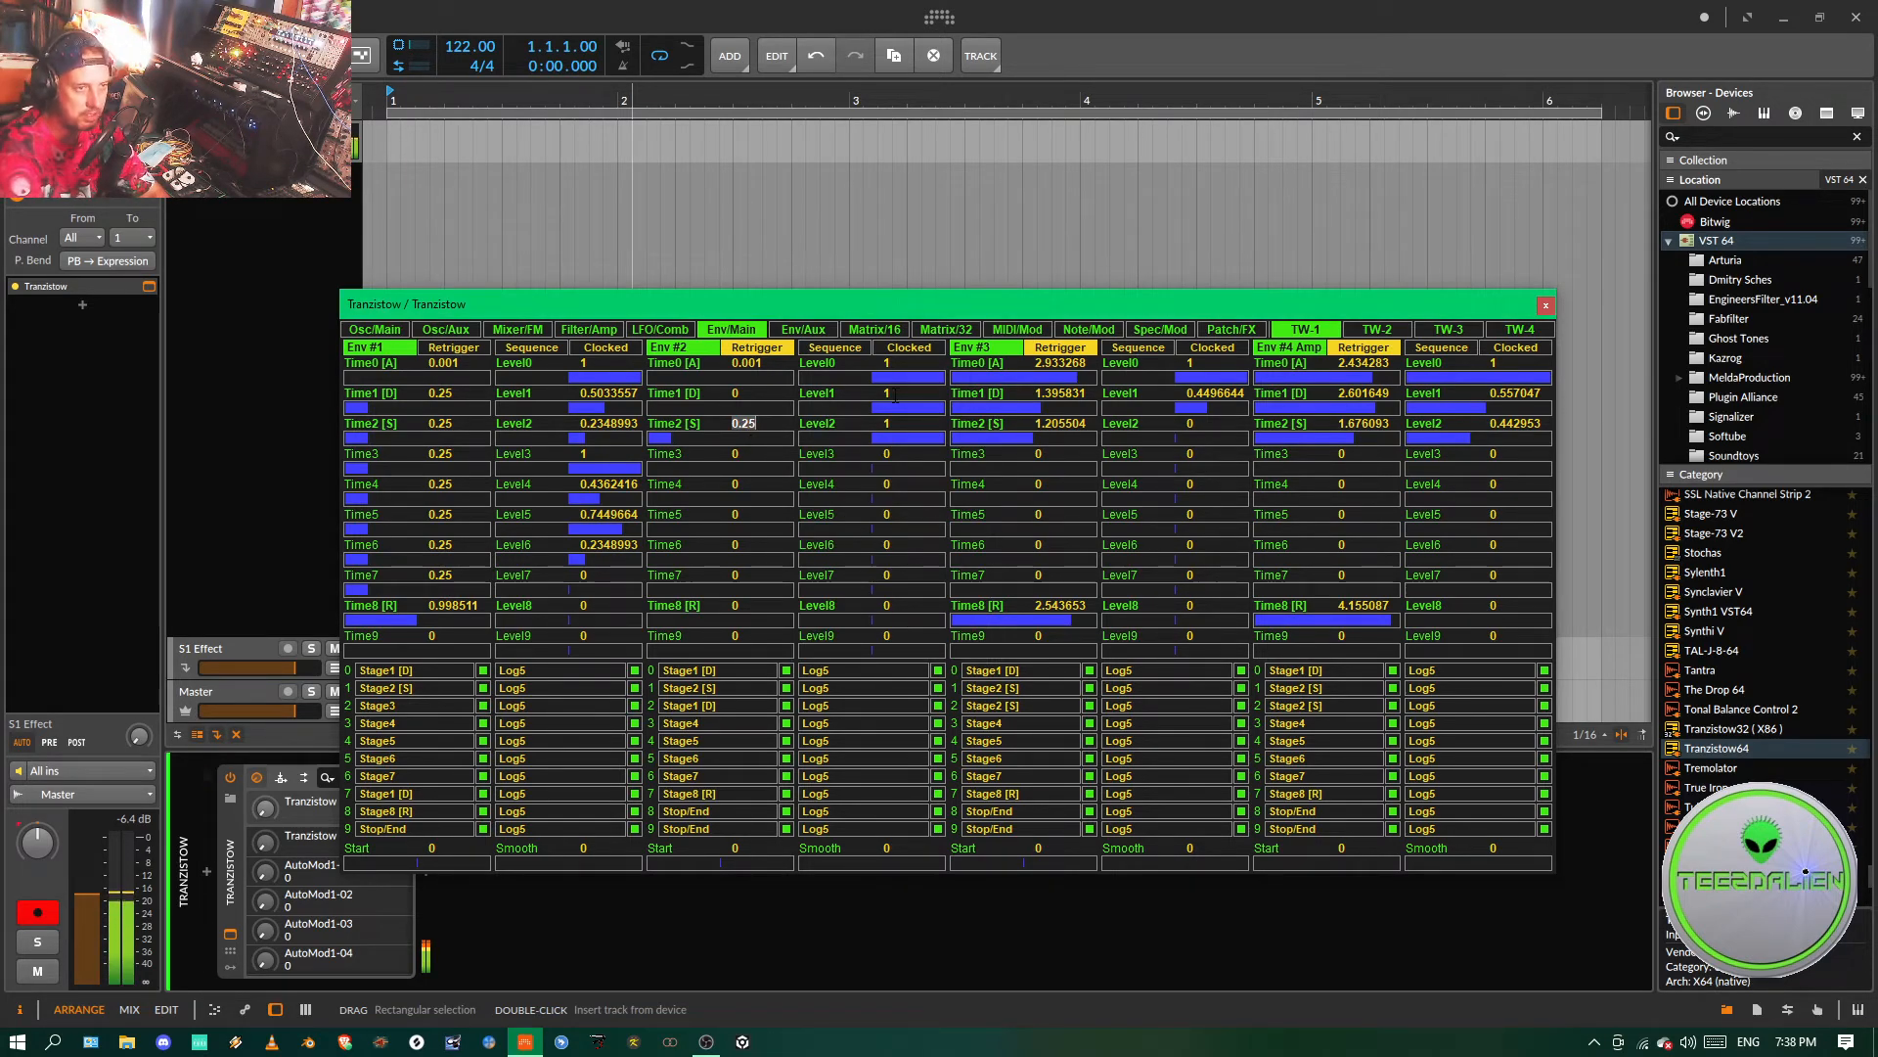
click(891, 433)
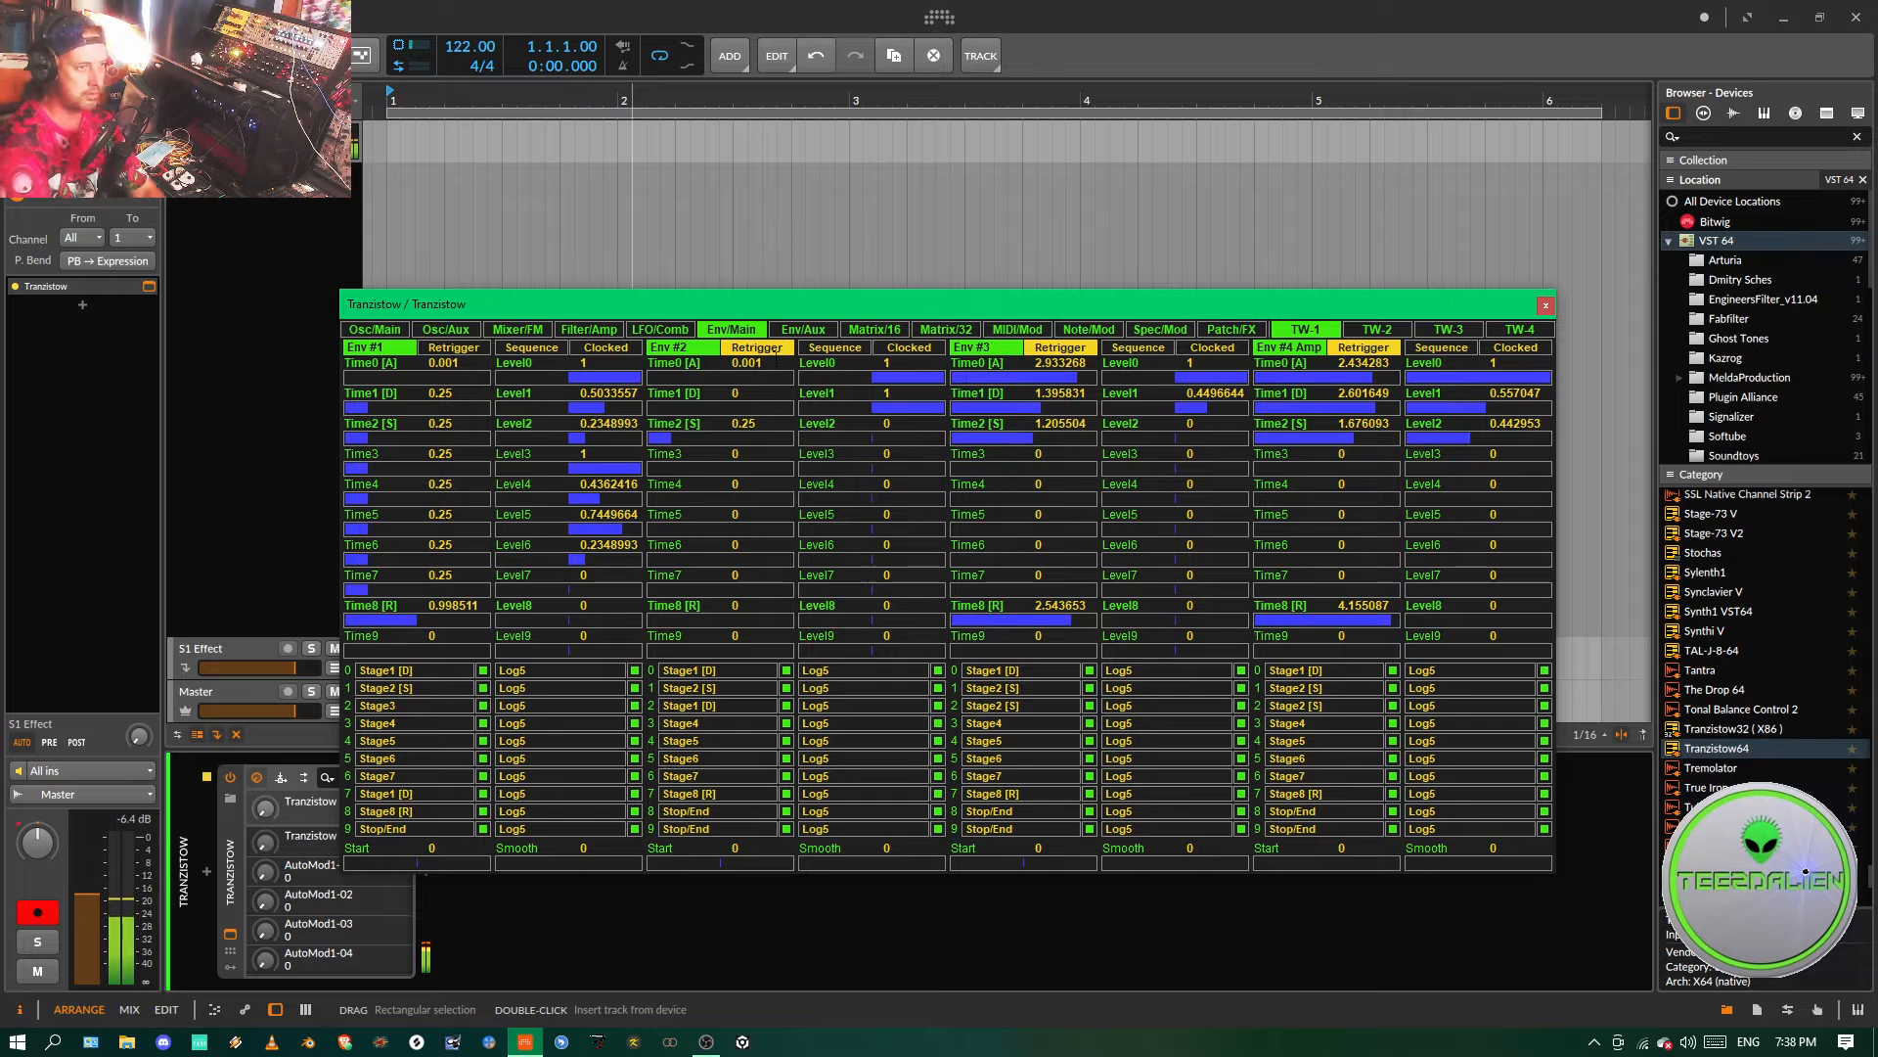
- Lower FilterB #1's Cutoff to about 1017, and set Env #2's Time8 release to about 1.62 with Retrigger off
click(594, 329)
drag(1015, 403, 1000, 415)
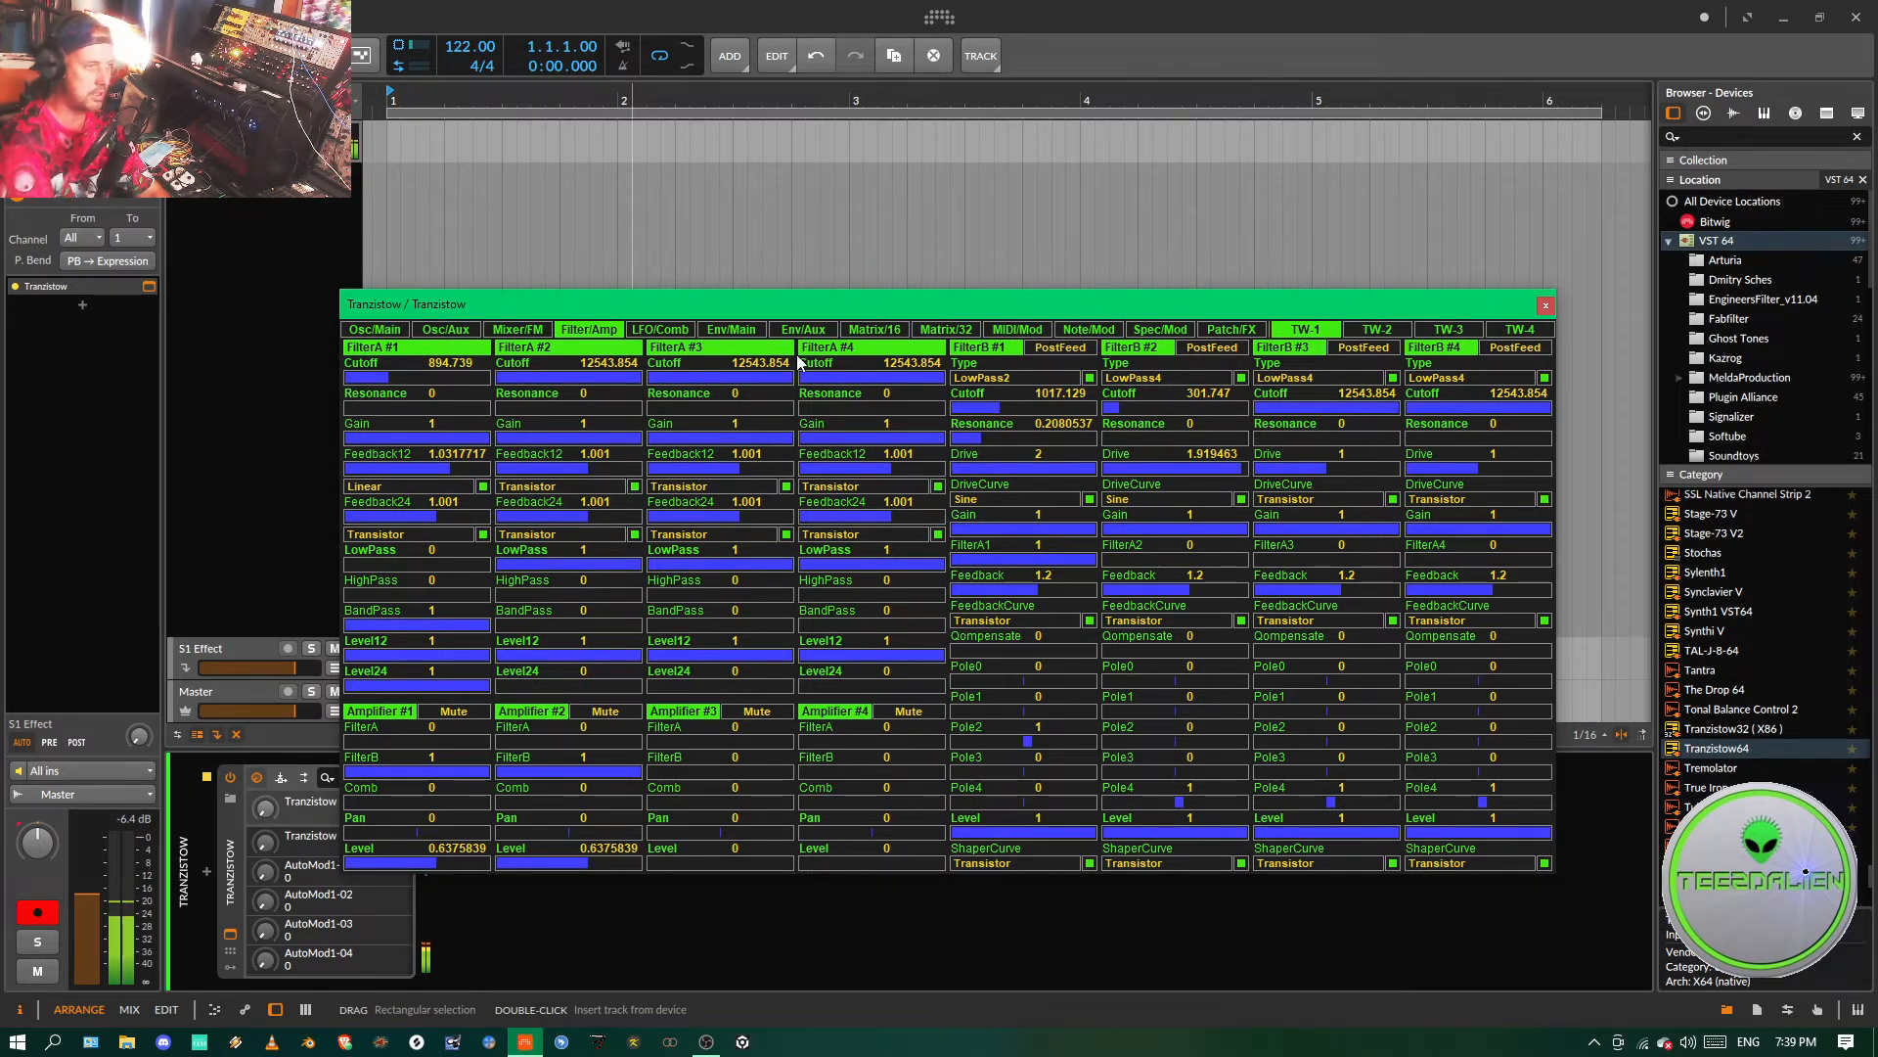
click(719, 330)
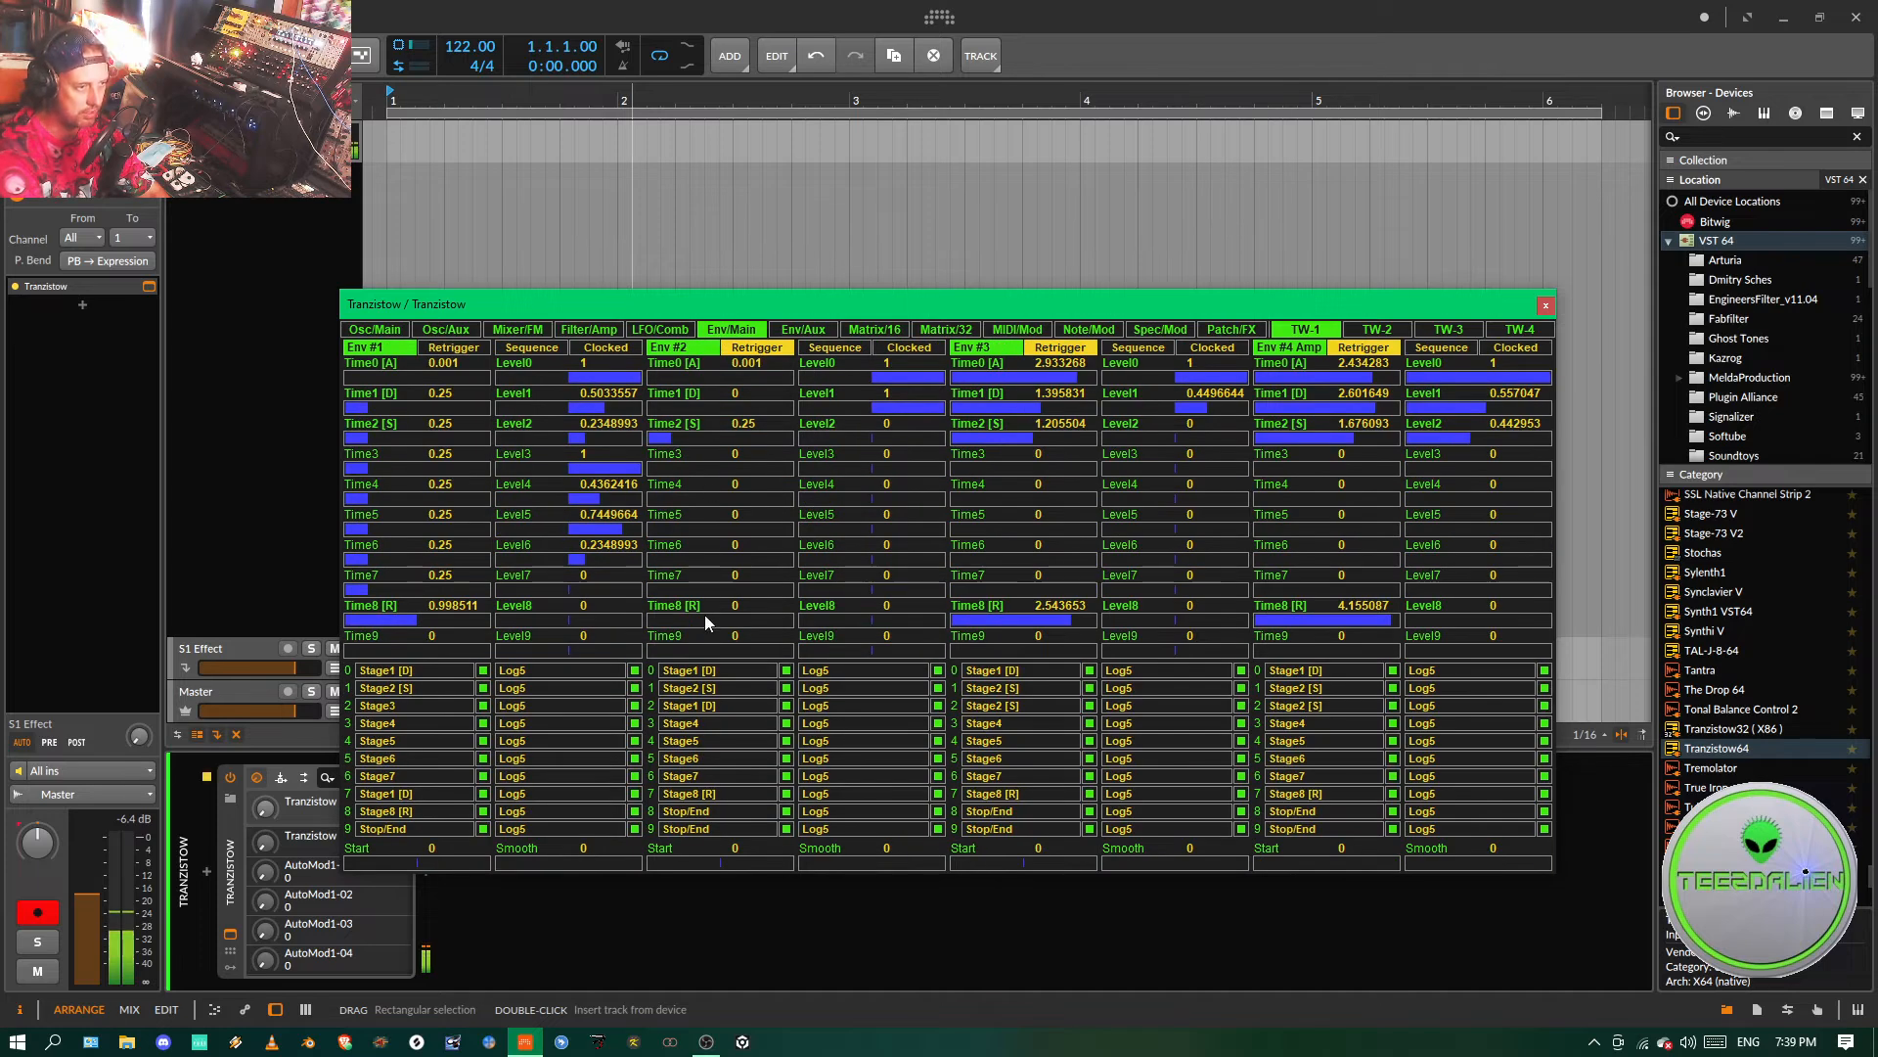
drag(683, 619, 746, 629)
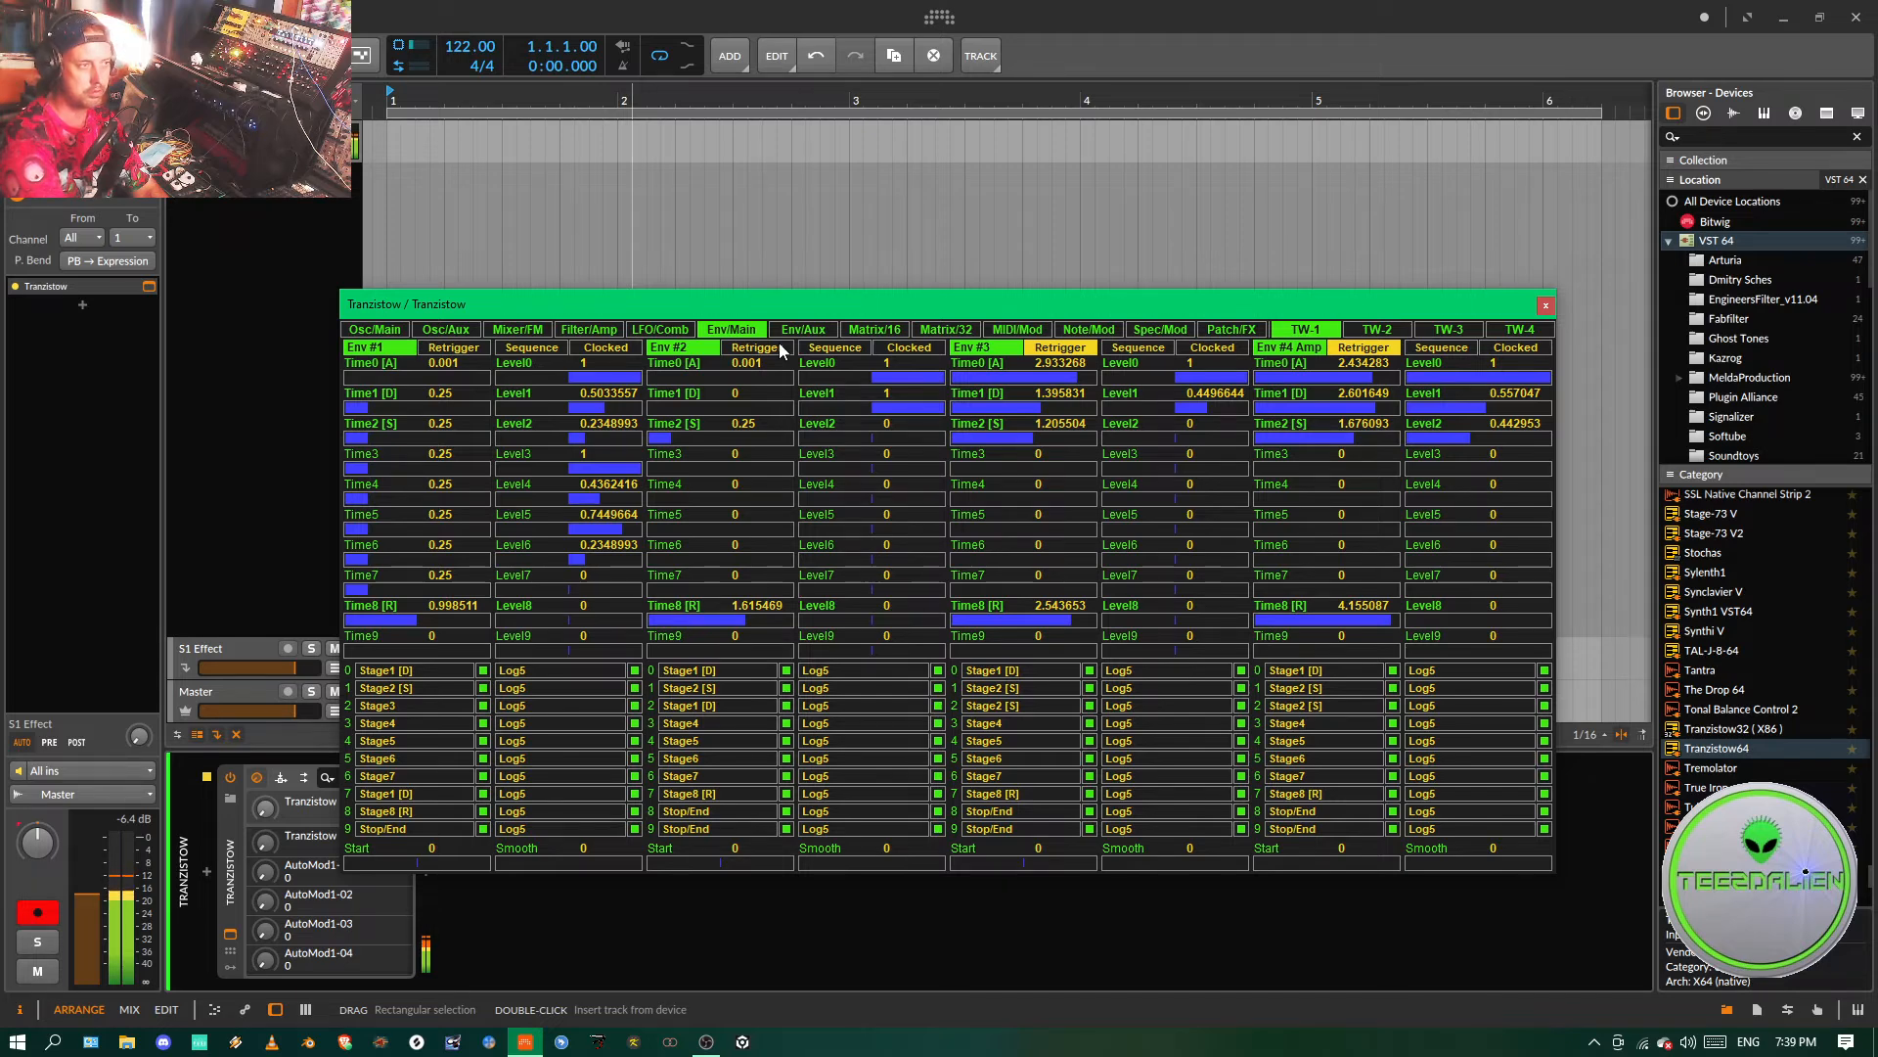
- Try Sequence mode on Env #1
click(555, 350)
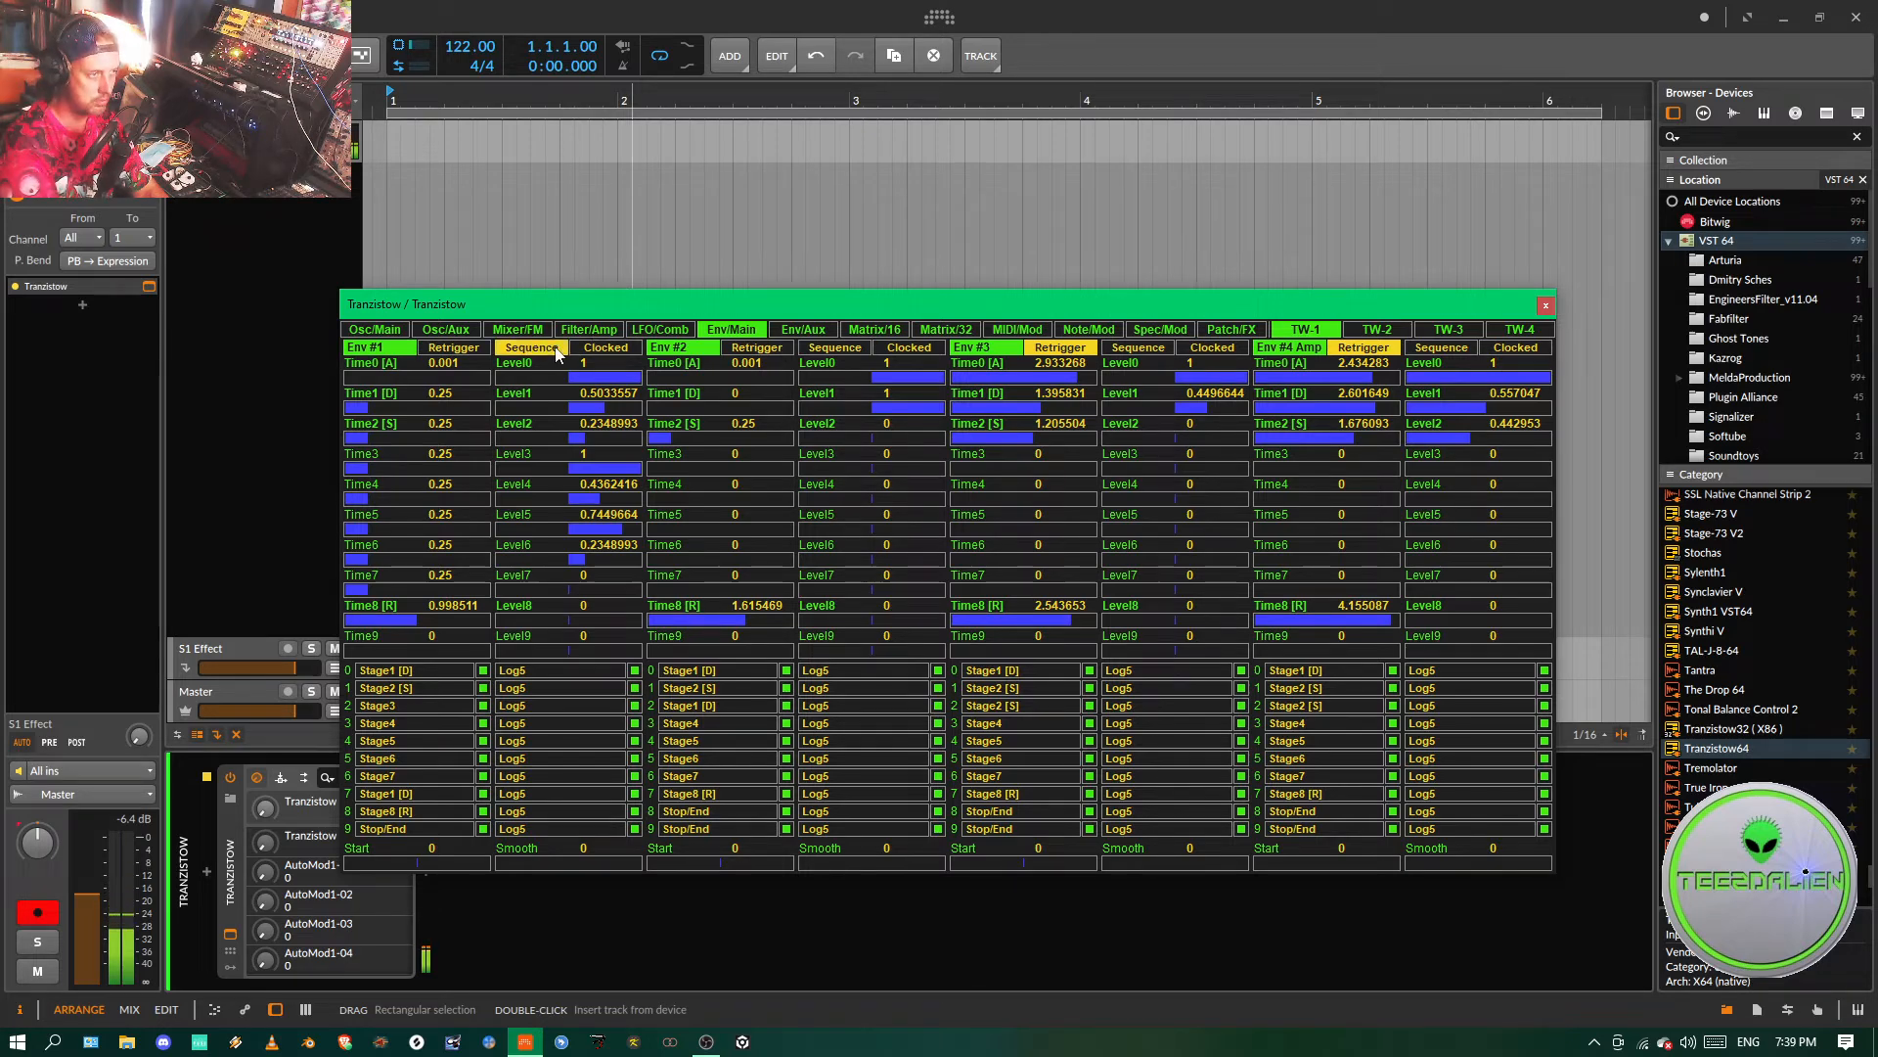
click(805, 354)
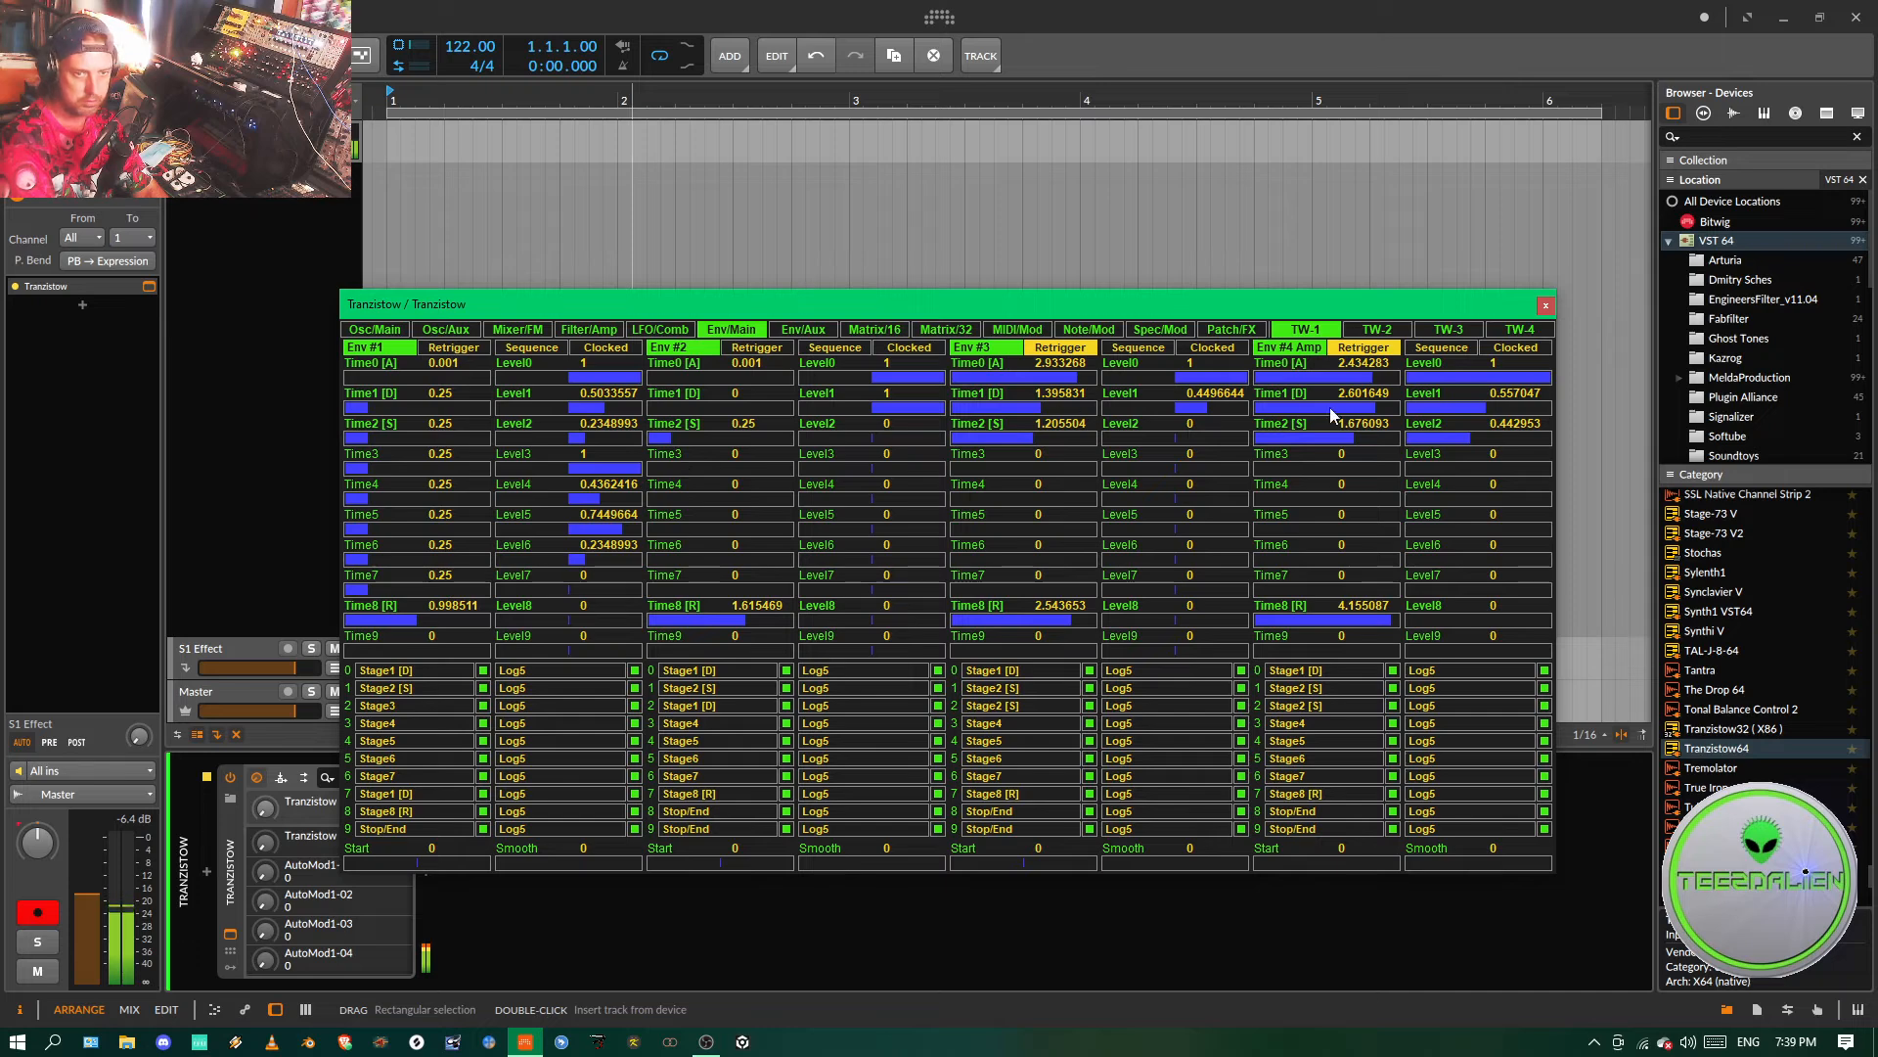
- Turn off Retrigger for Env #4 Amp and enable the voice section's Rotary option
click(1367, 350)
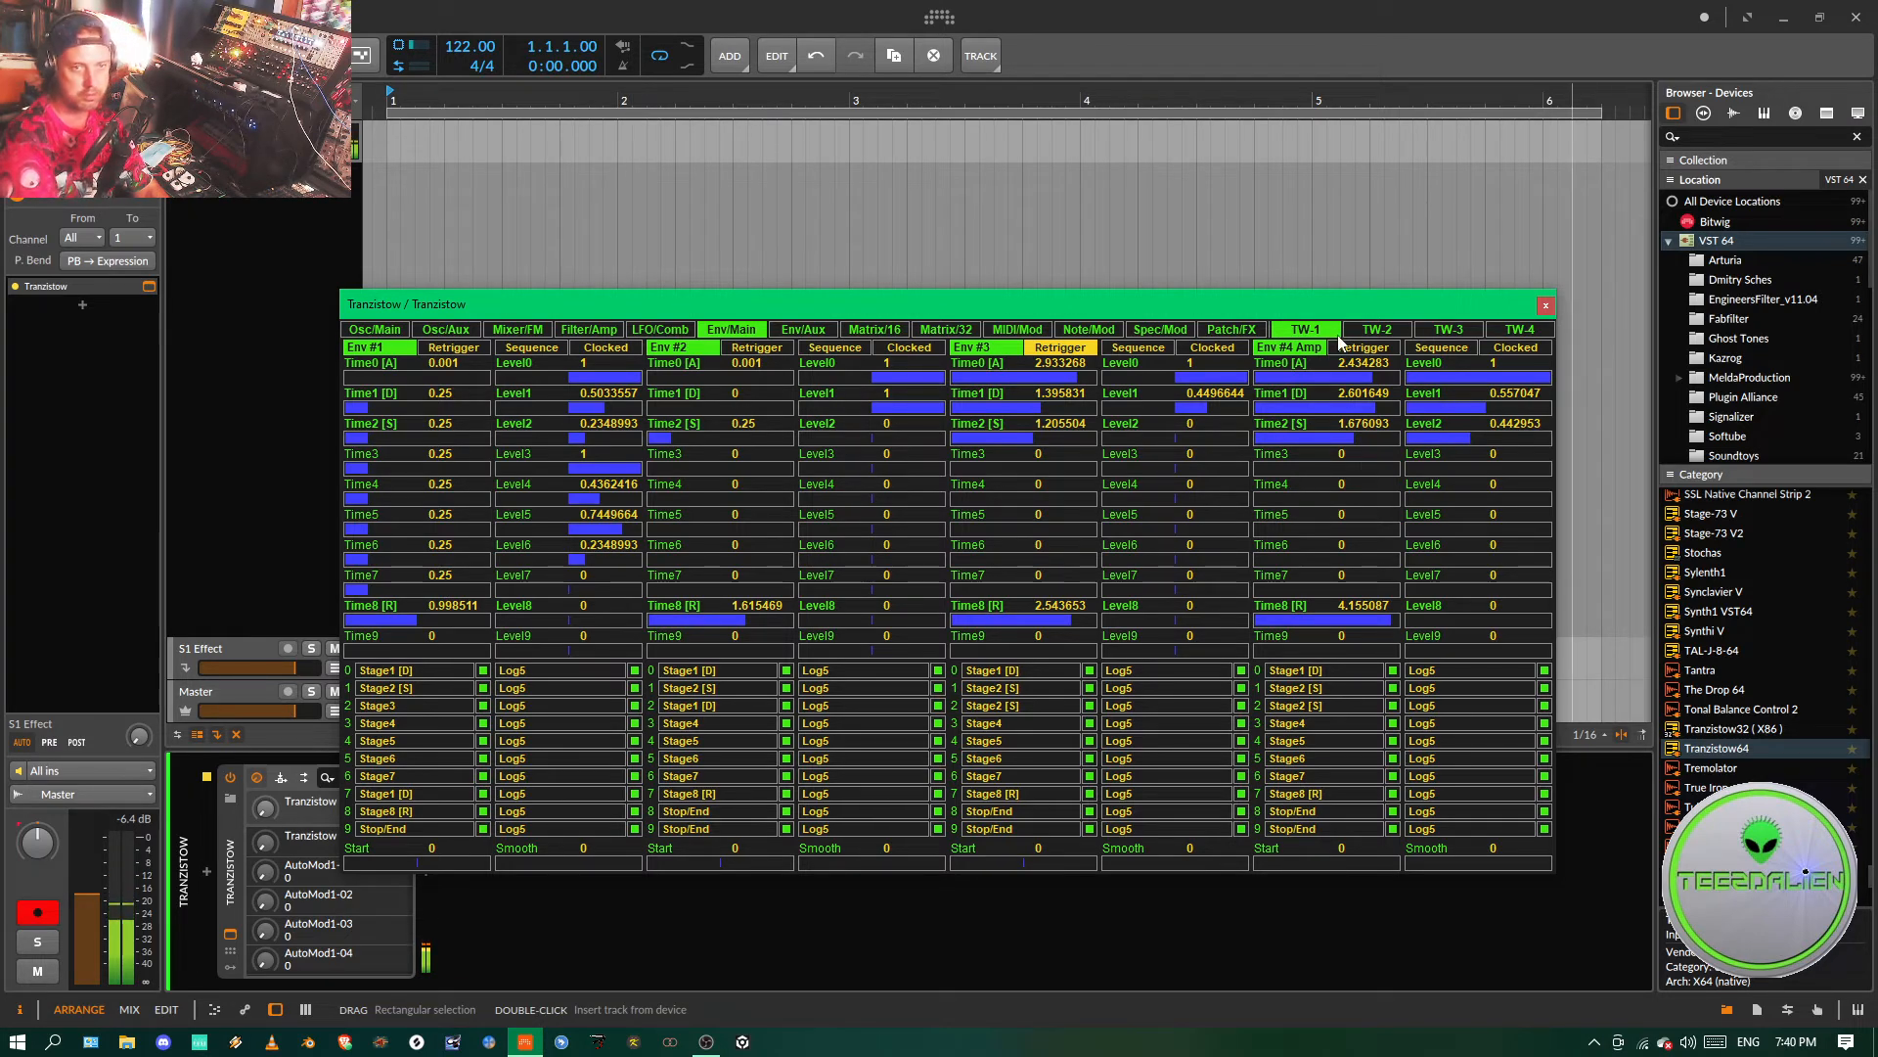
click(1240, 332)
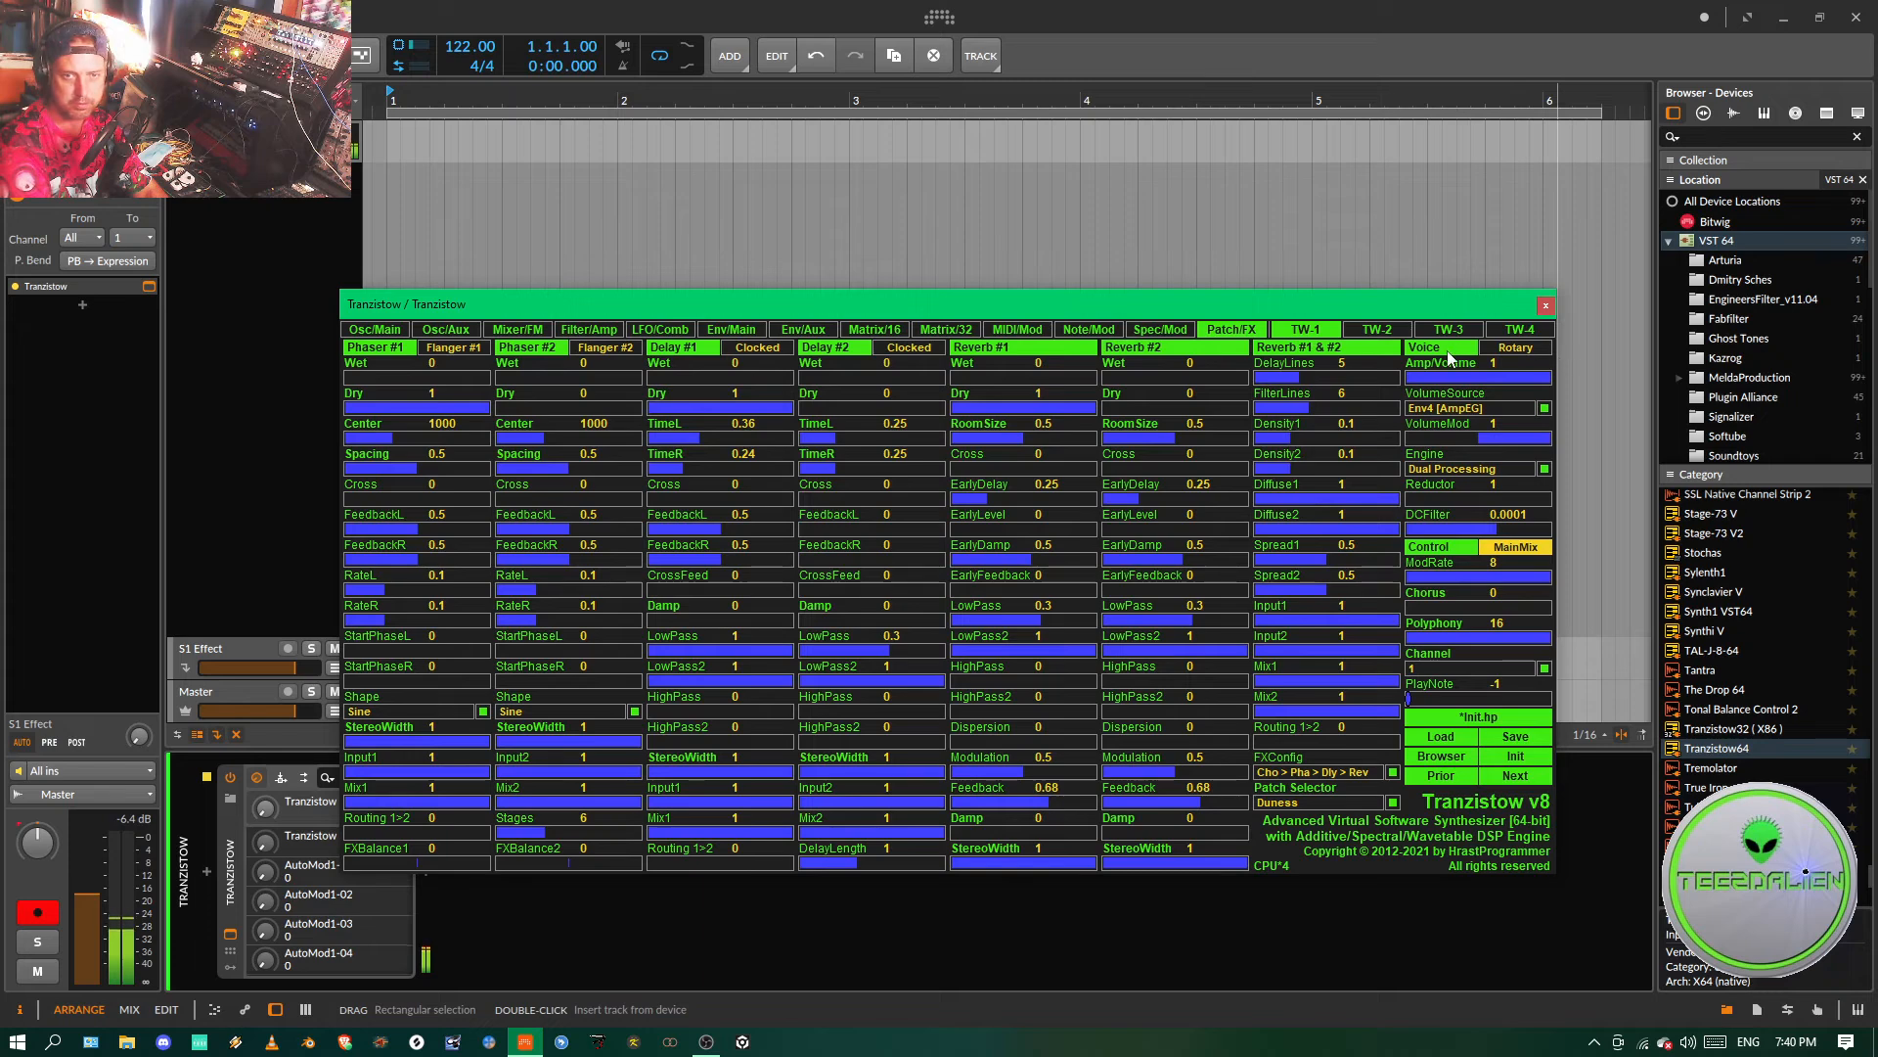
click(1516, 348)
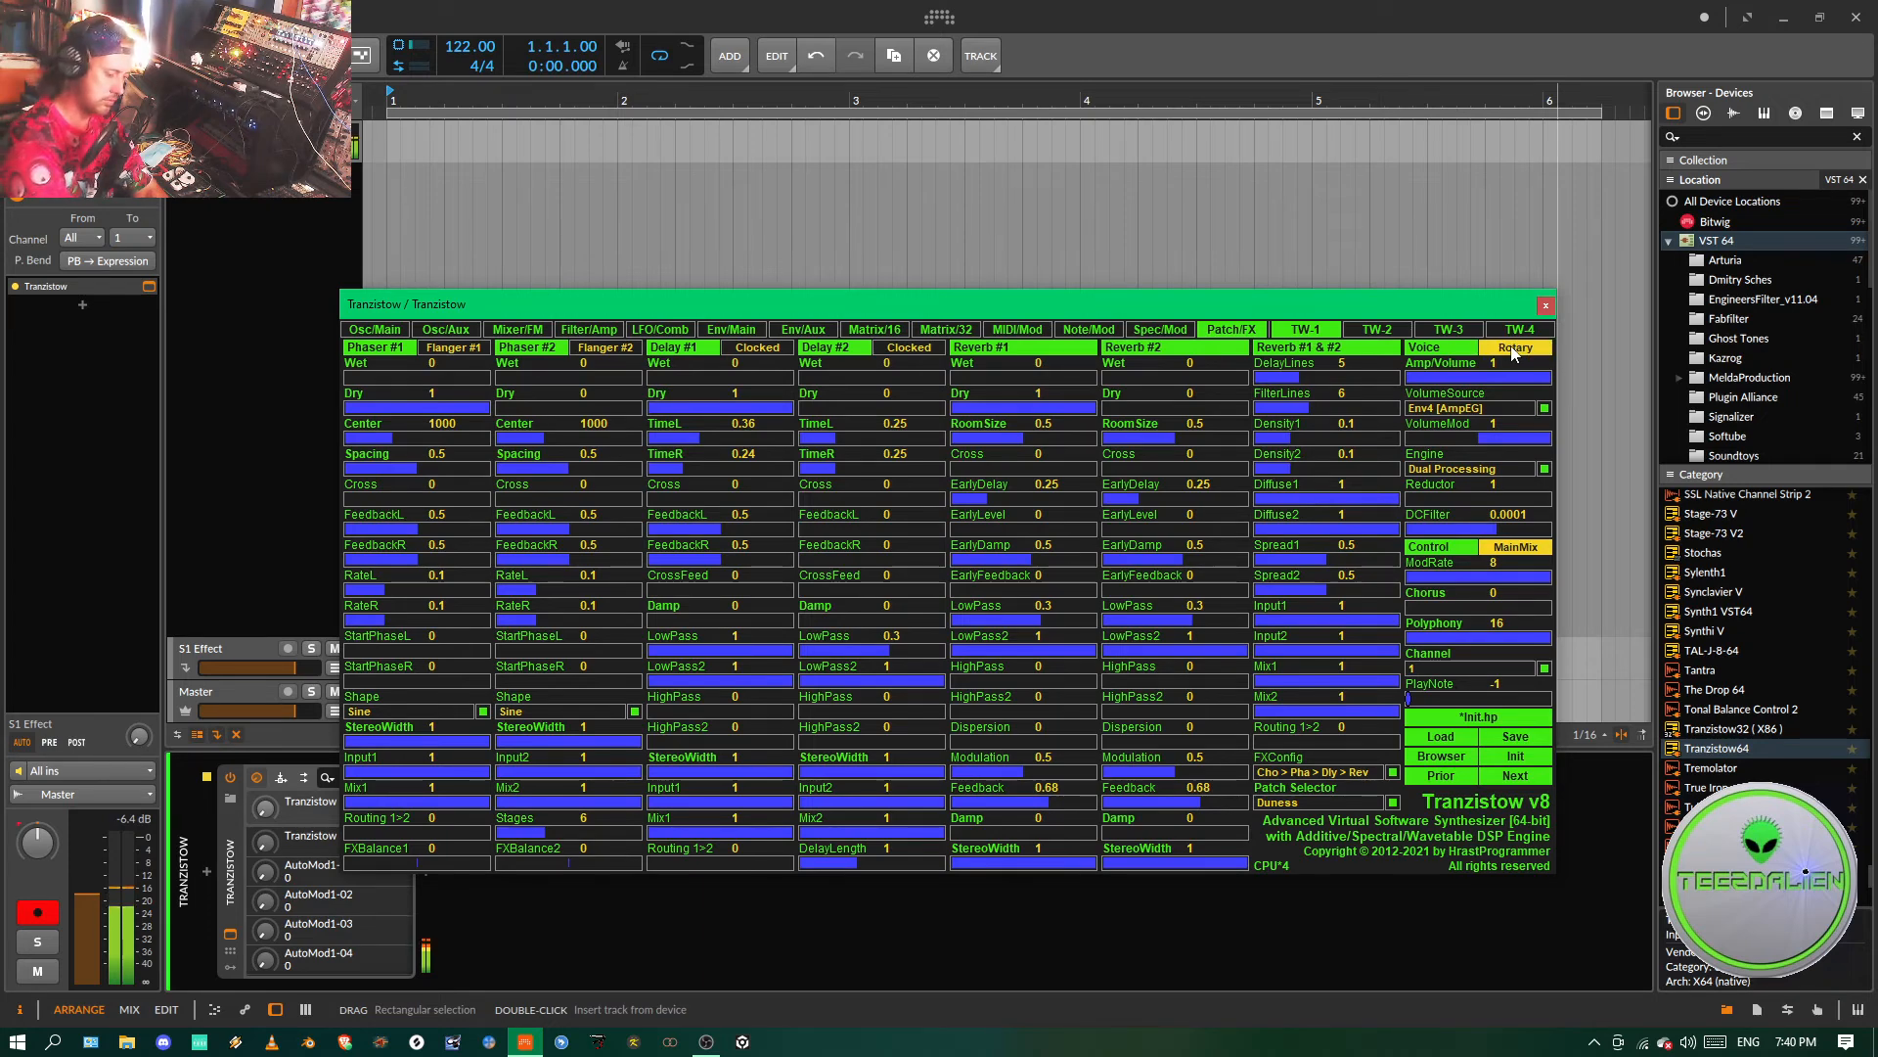
- Set the voice mode to PatchMono on the second effects page, and return to the main effects page
click(1210, 334)
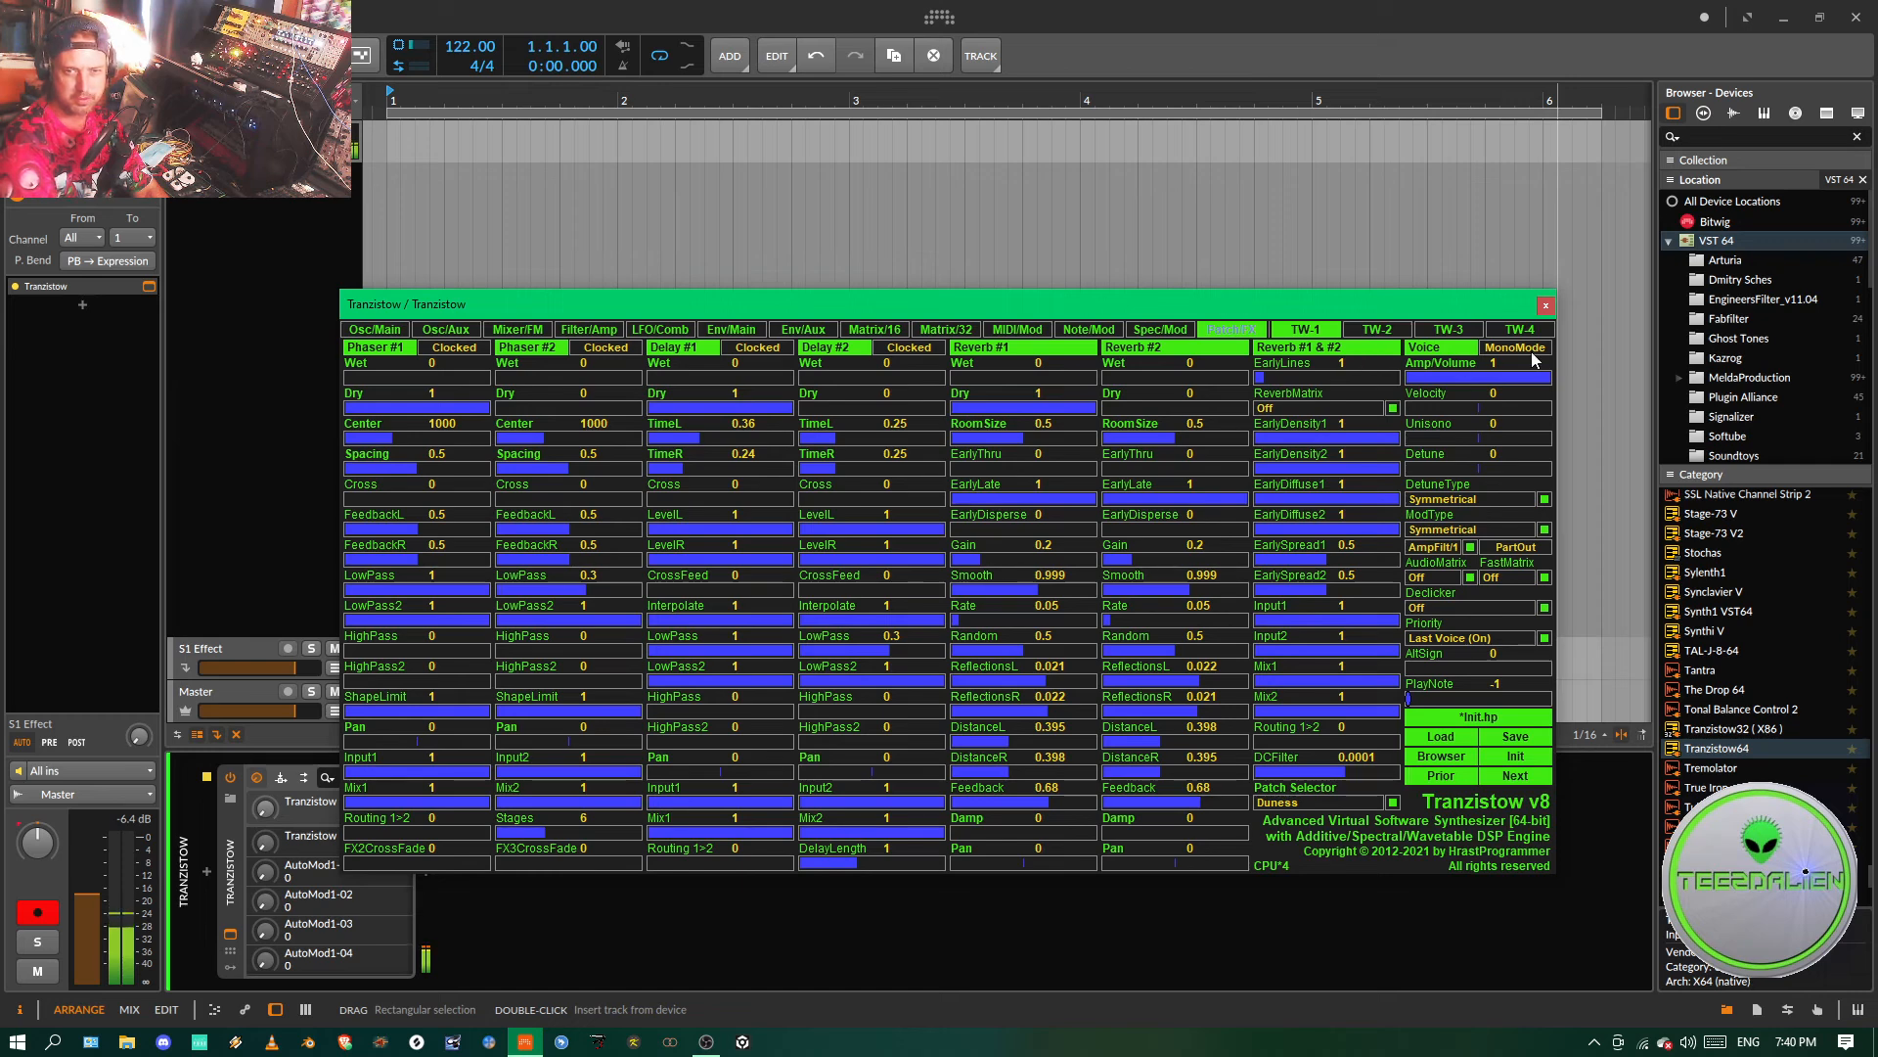
click(1530, 353)
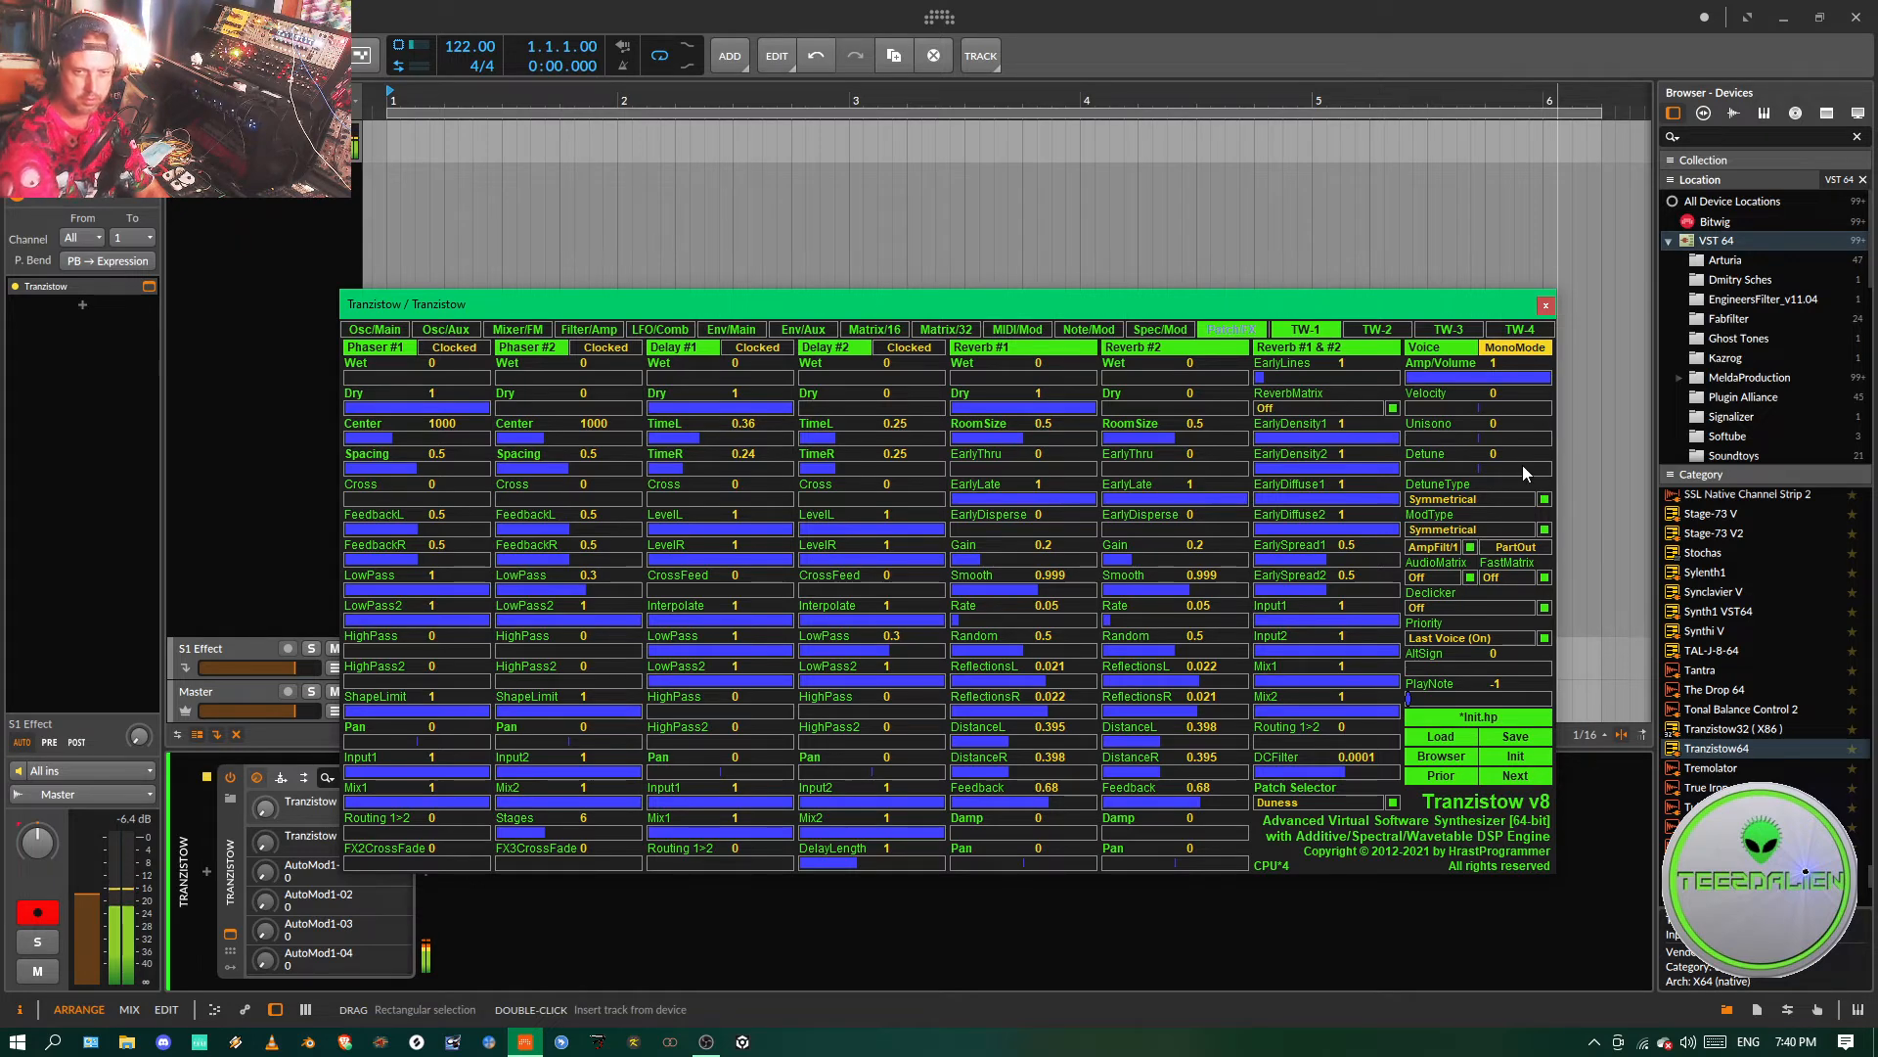
click(1528, 352)
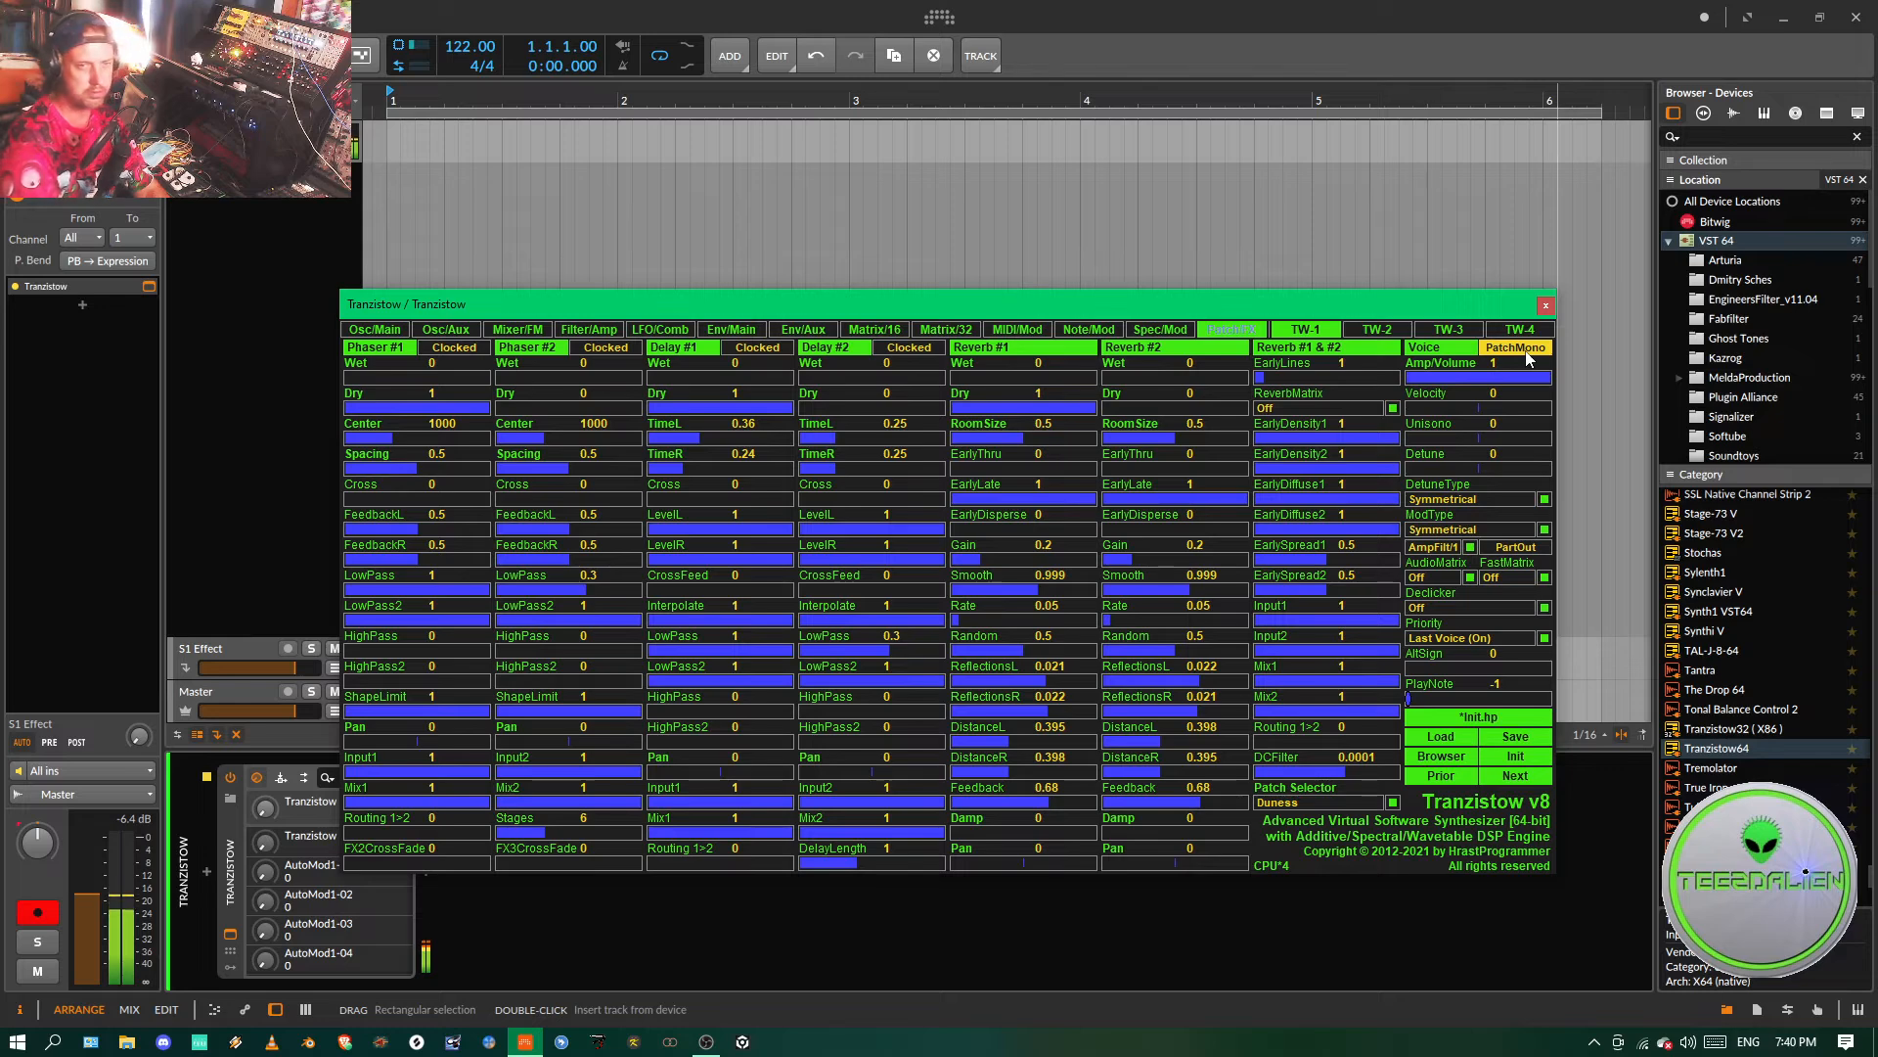
click(1233, 330)
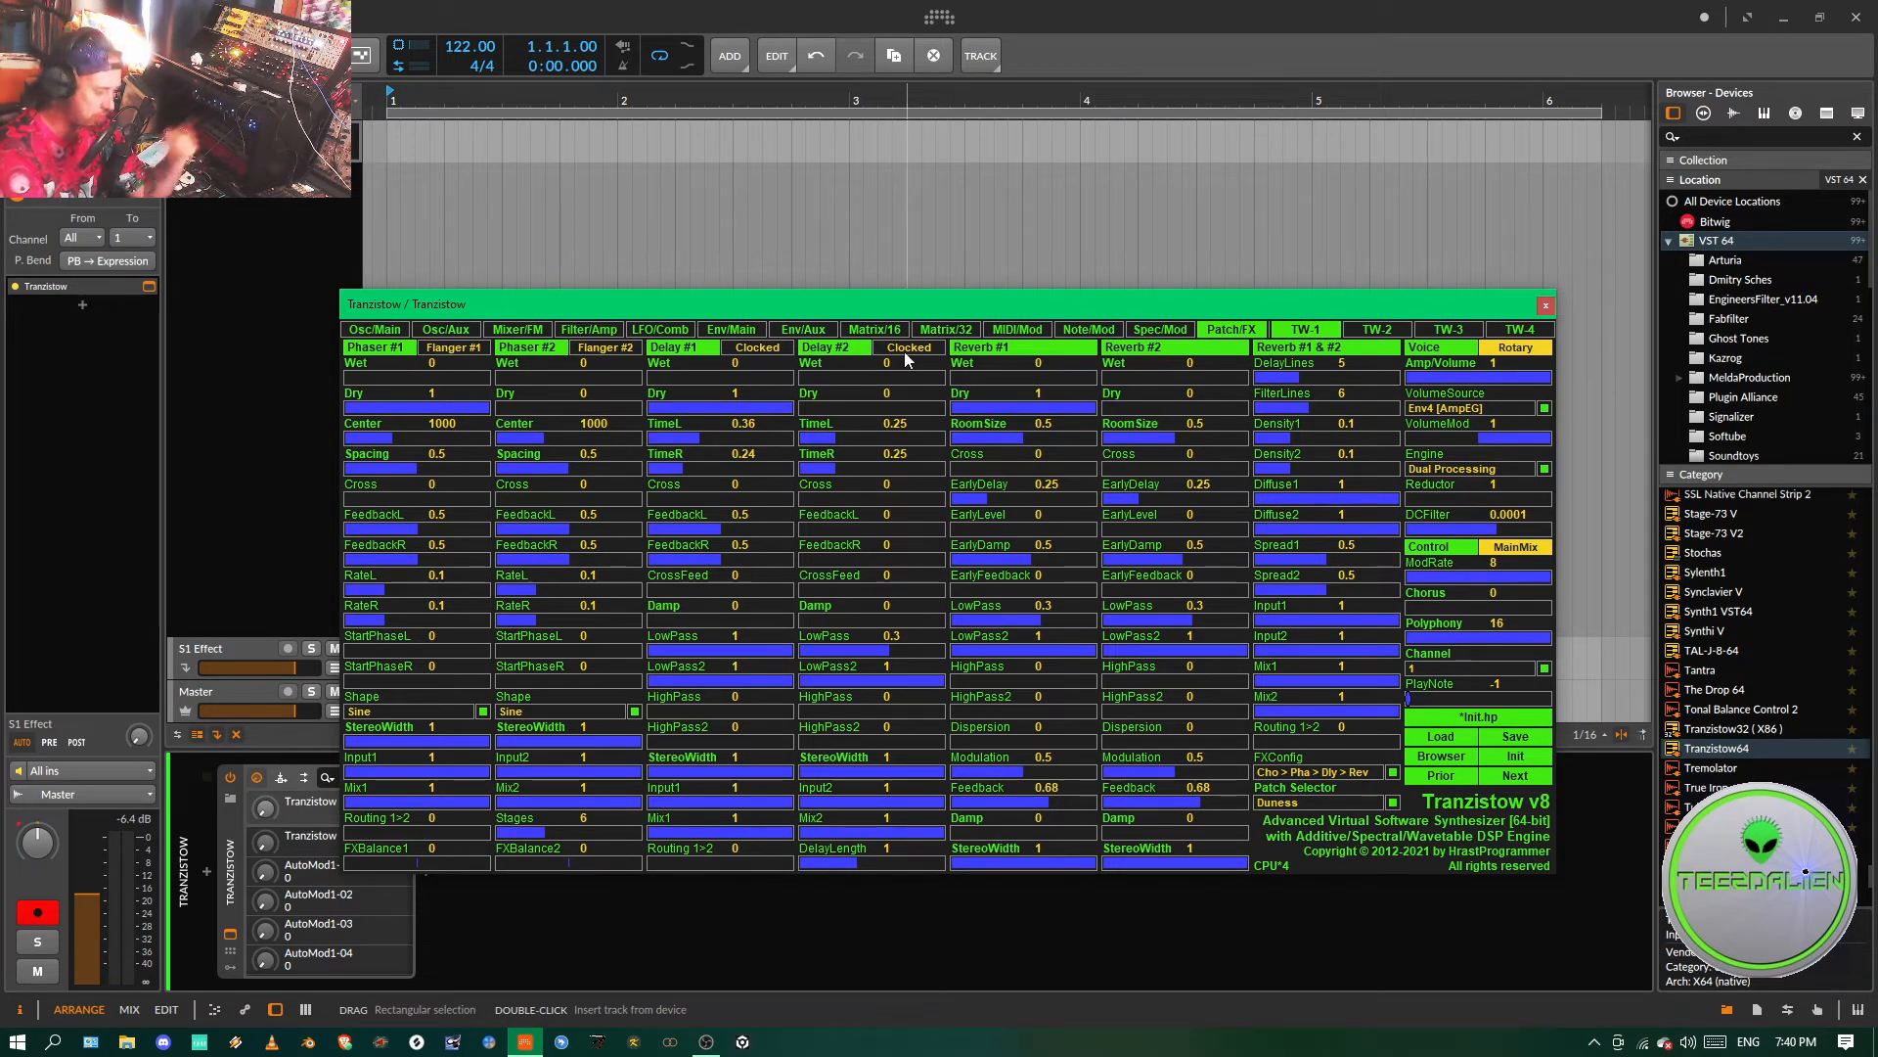
- Turn off Retrigger for Env #3 and move the plugin window slightly higher
click(747, 333)
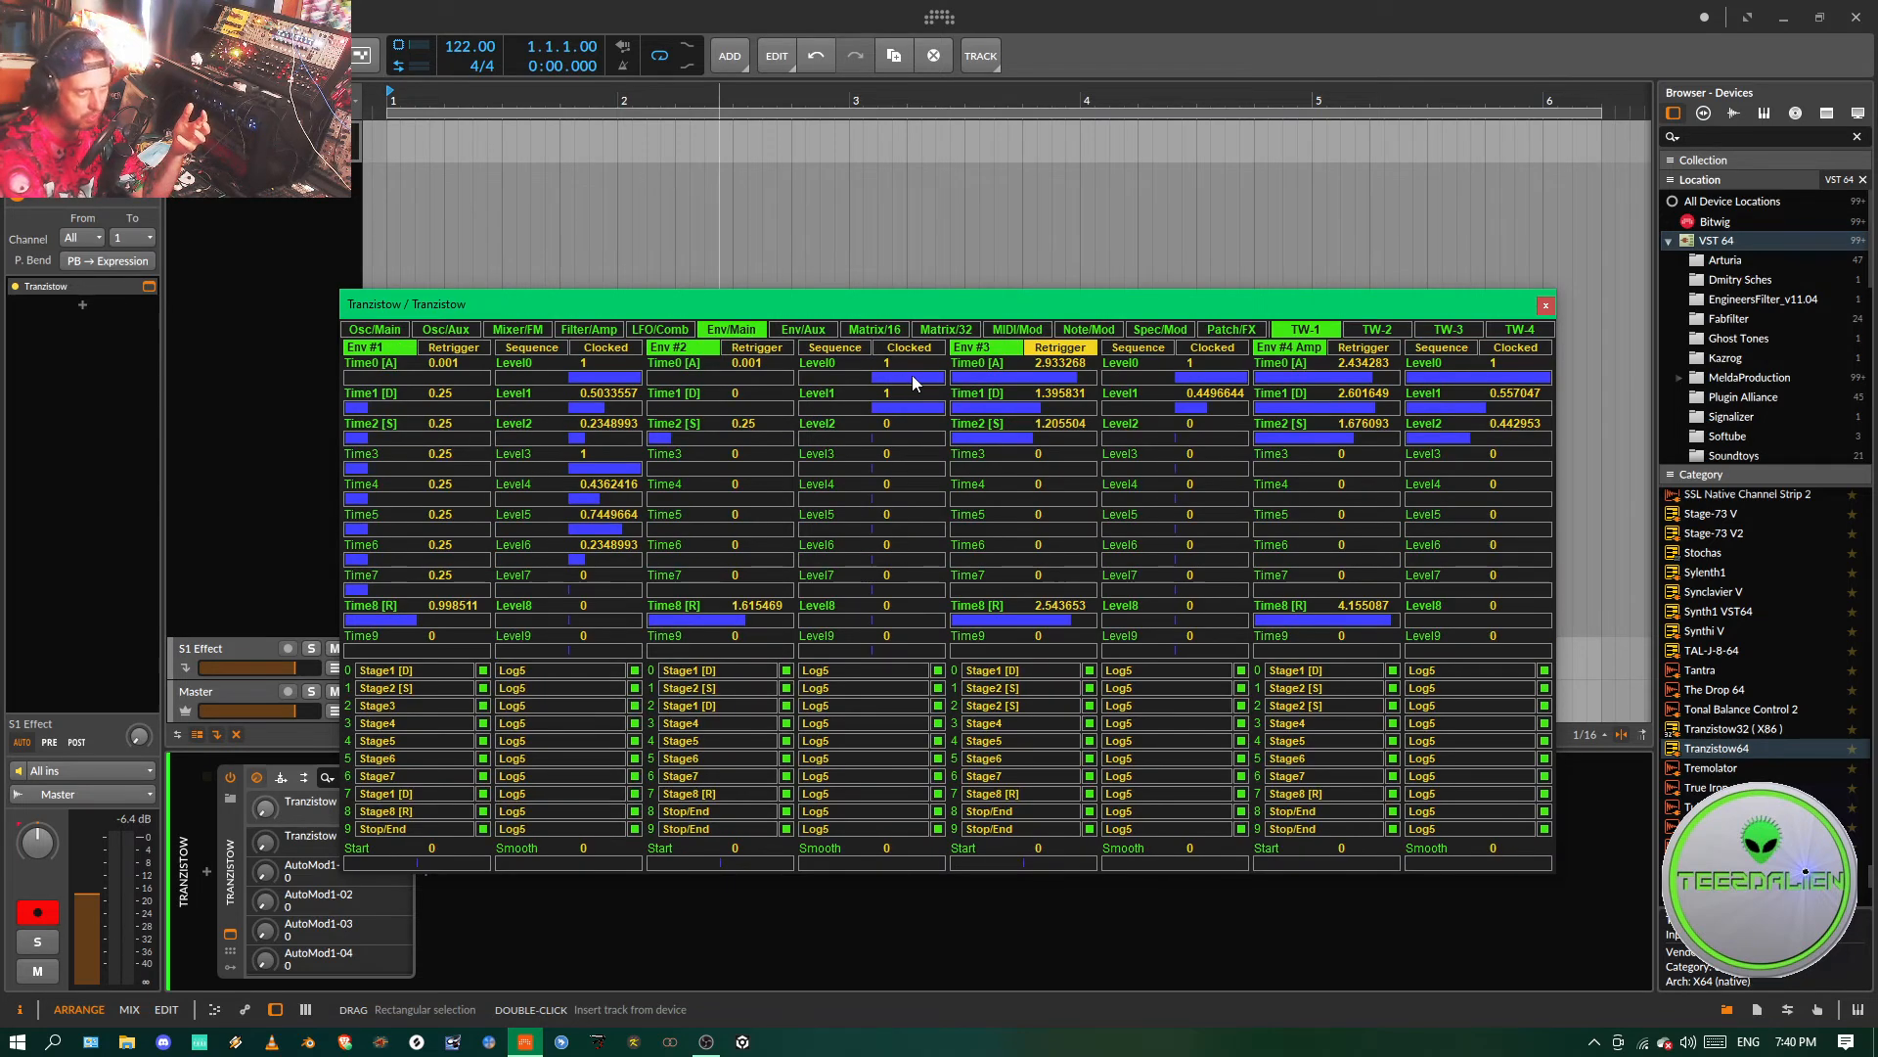
click(1079, 350)
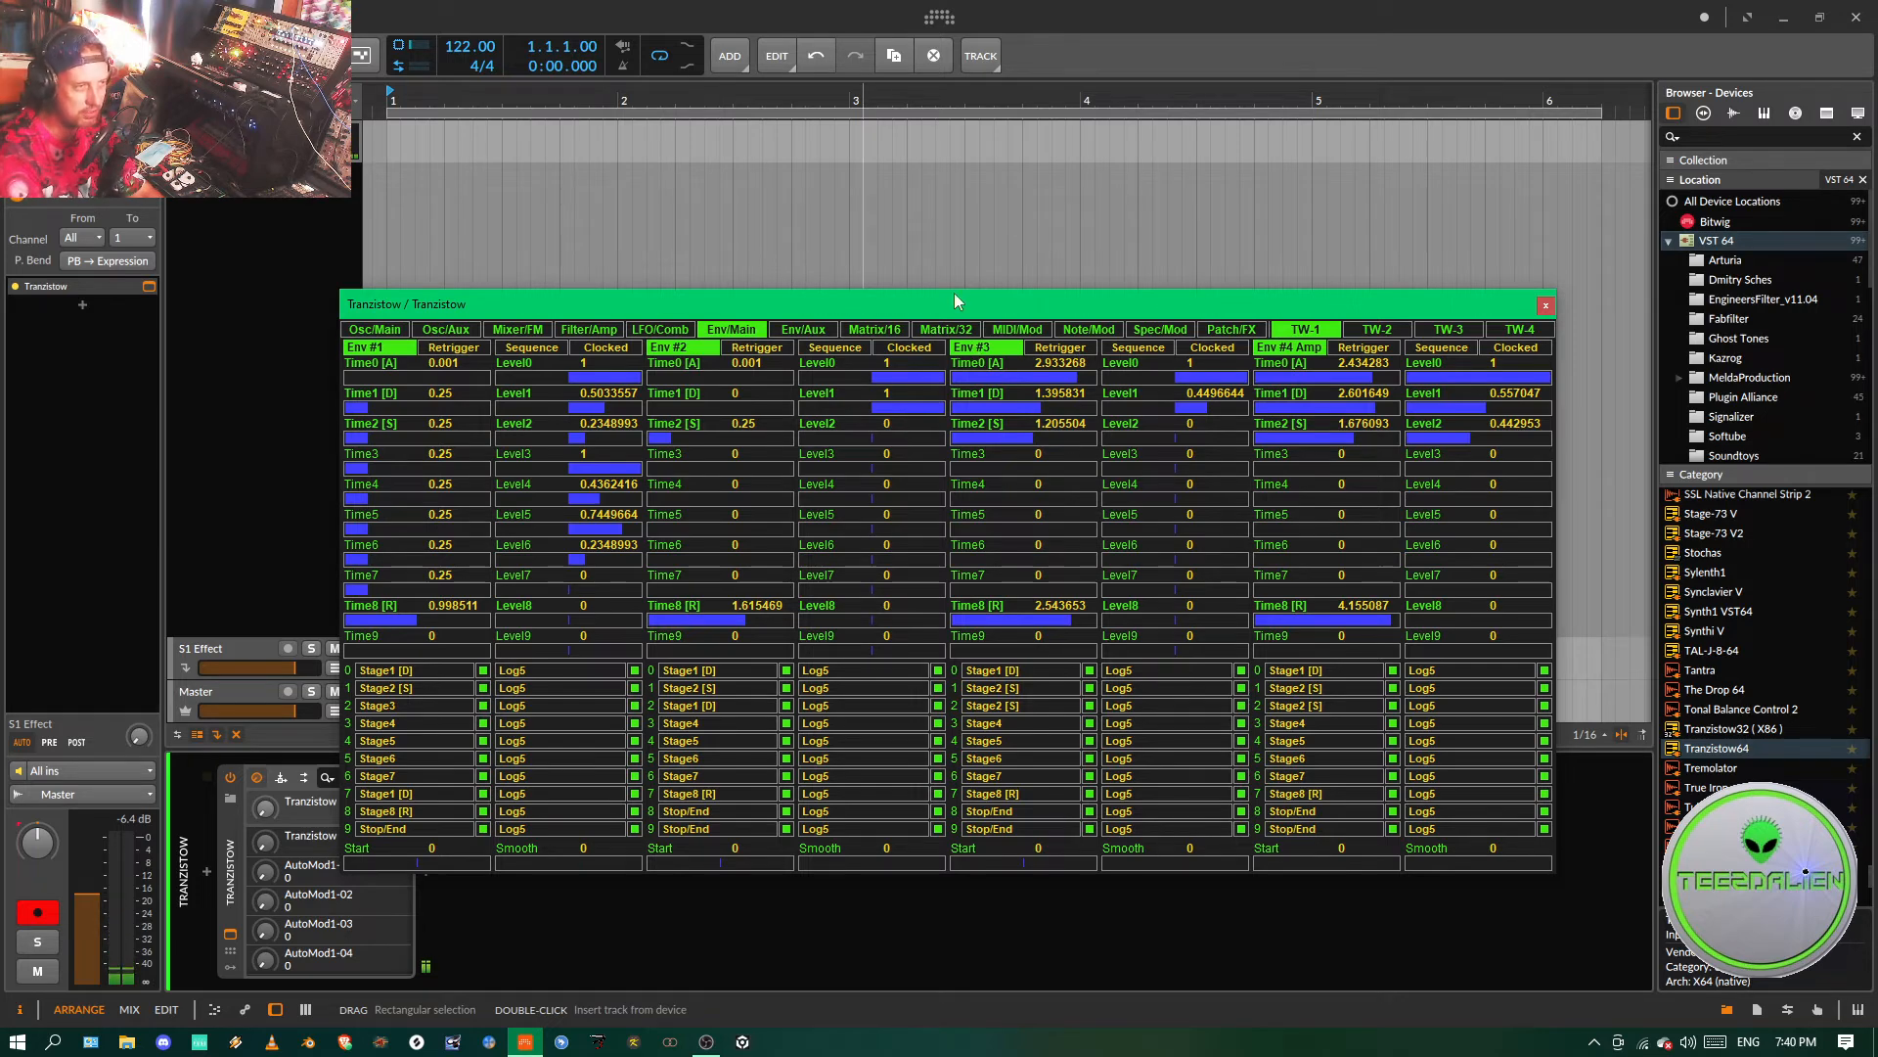
drag(943, 303, 945, 256)
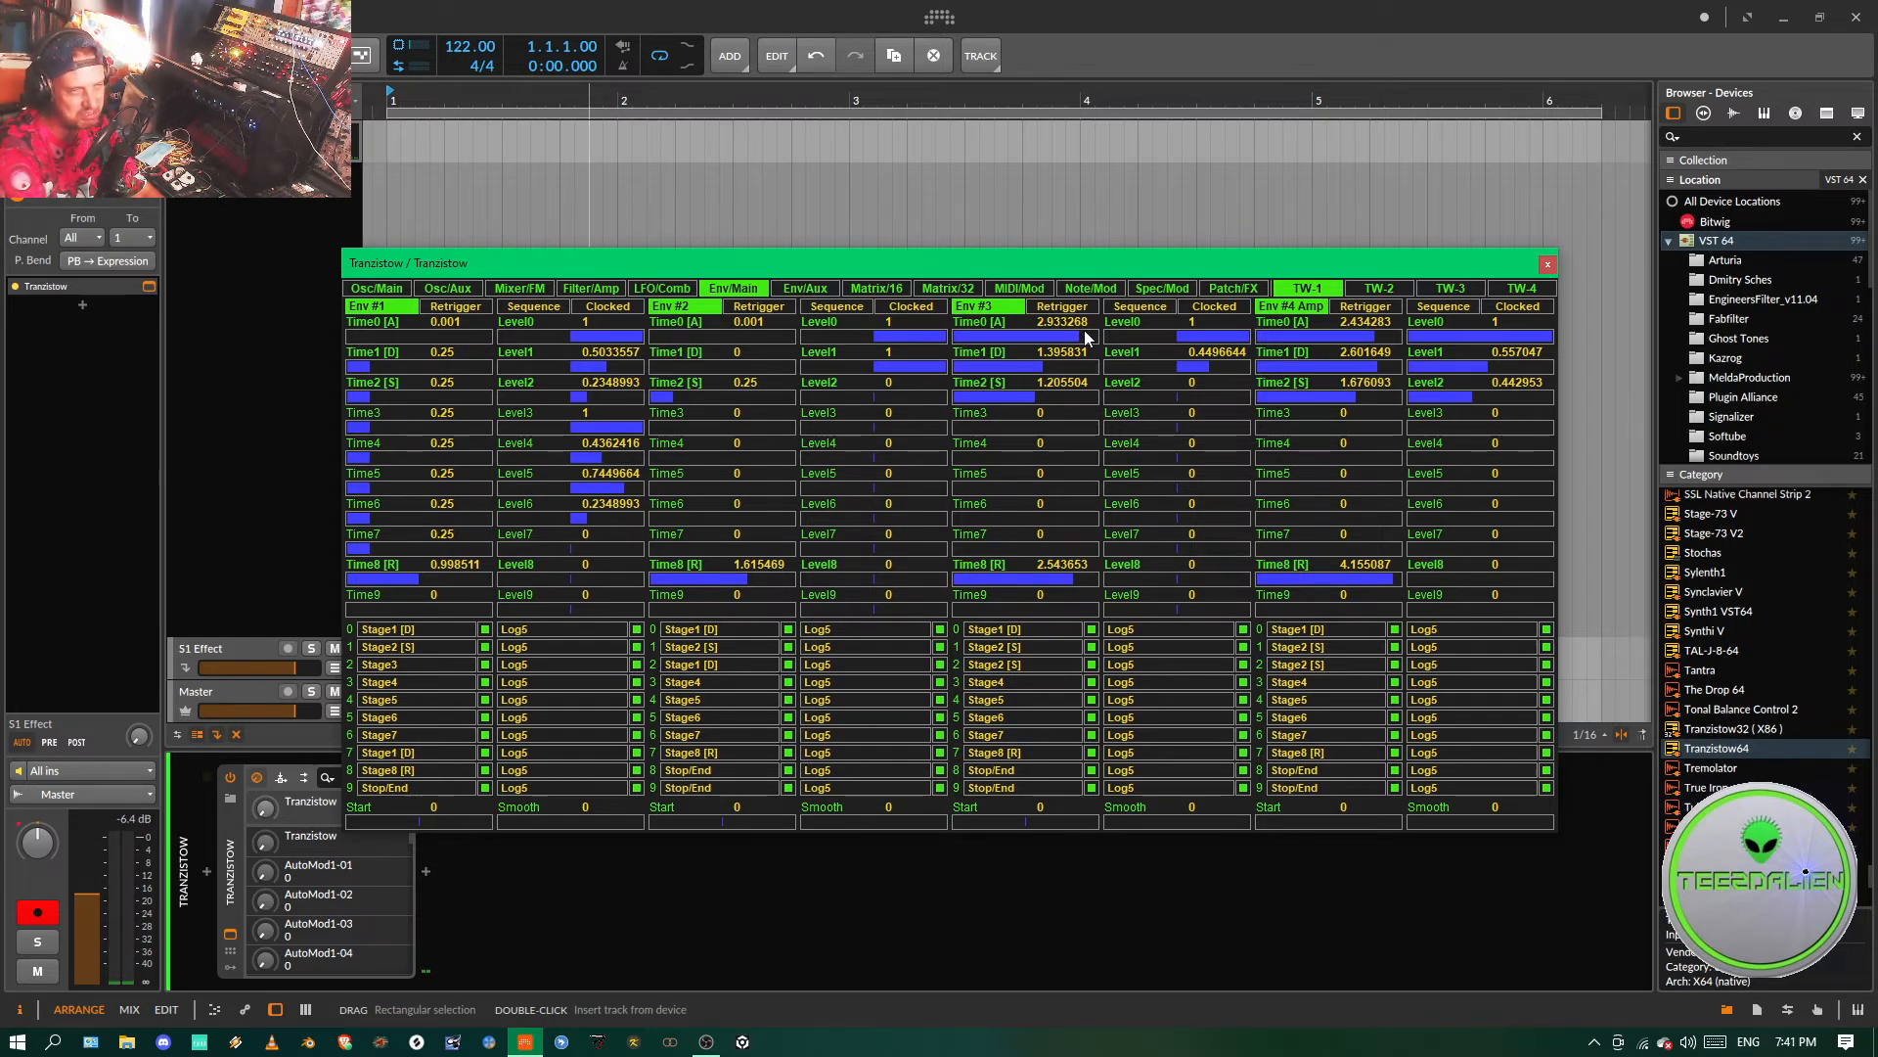
- Try the patch's Chorus at about 0.98 and reset it to 0
click(1226, 290)
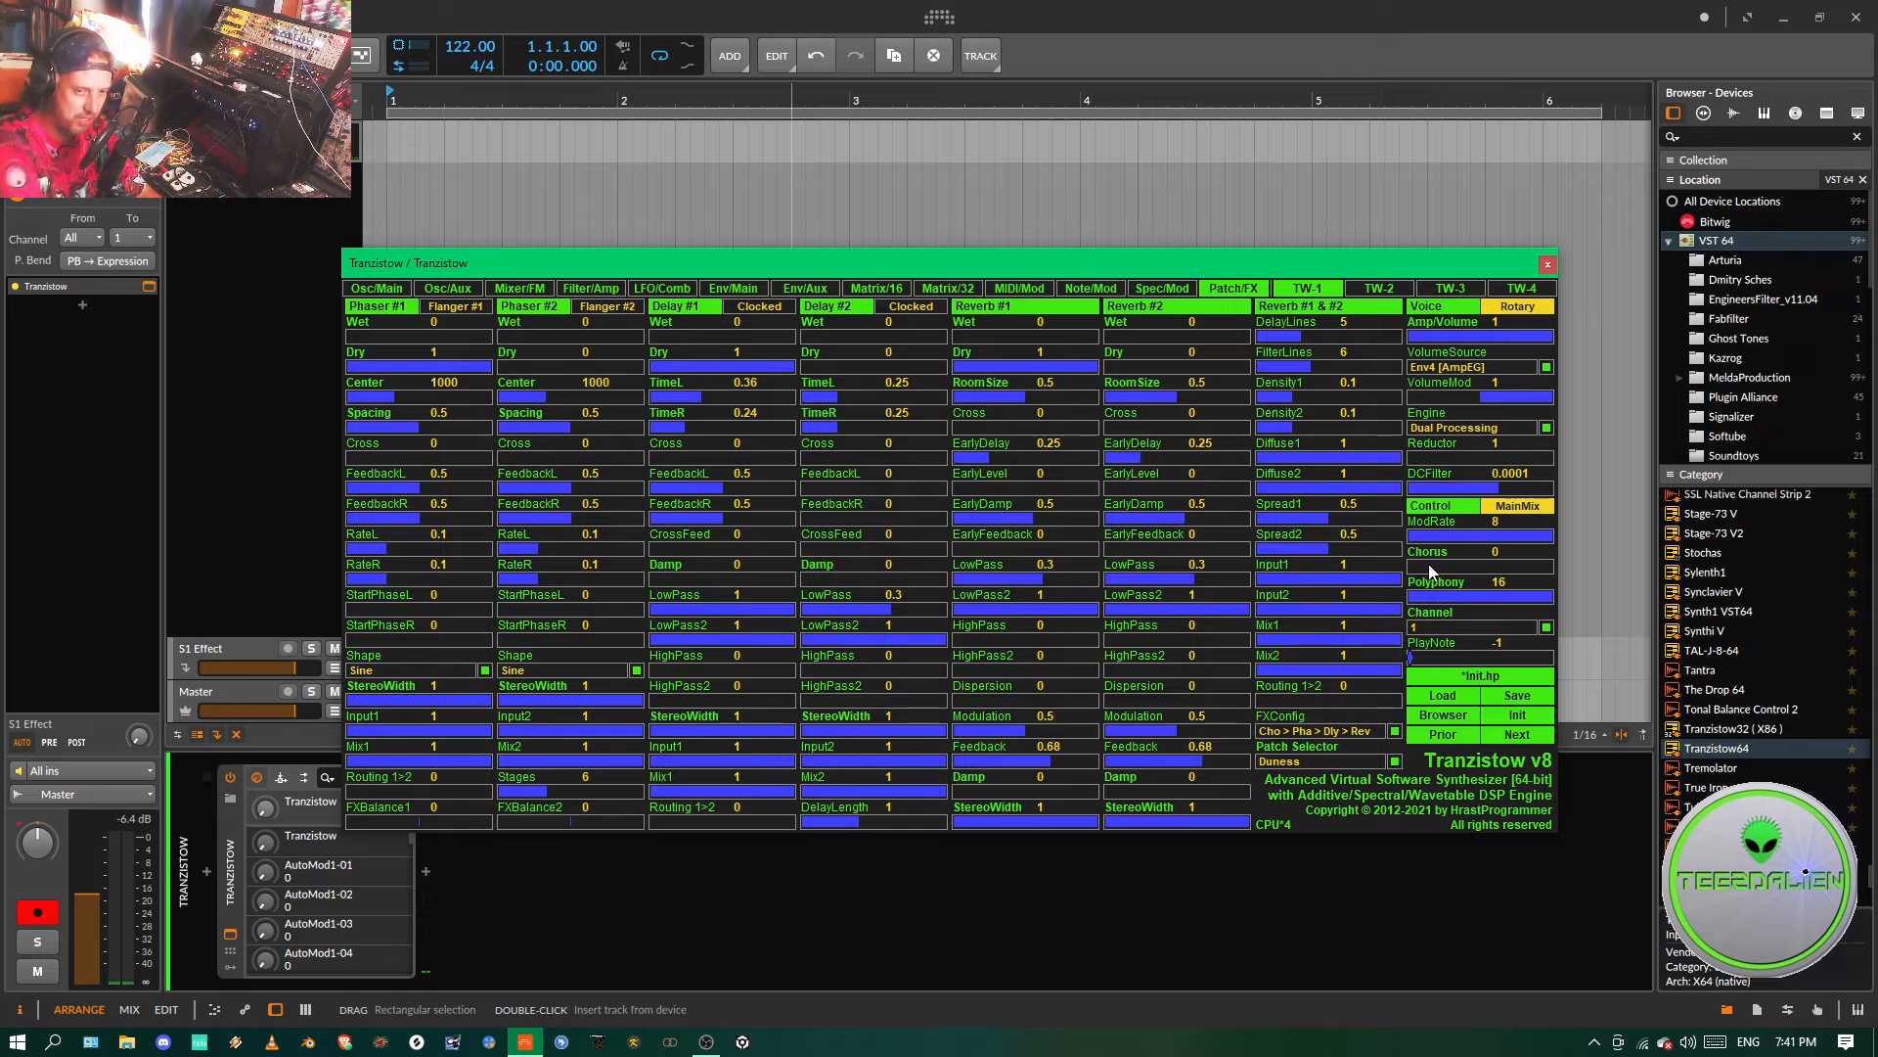
drag(1430, 573, 1550, 571)
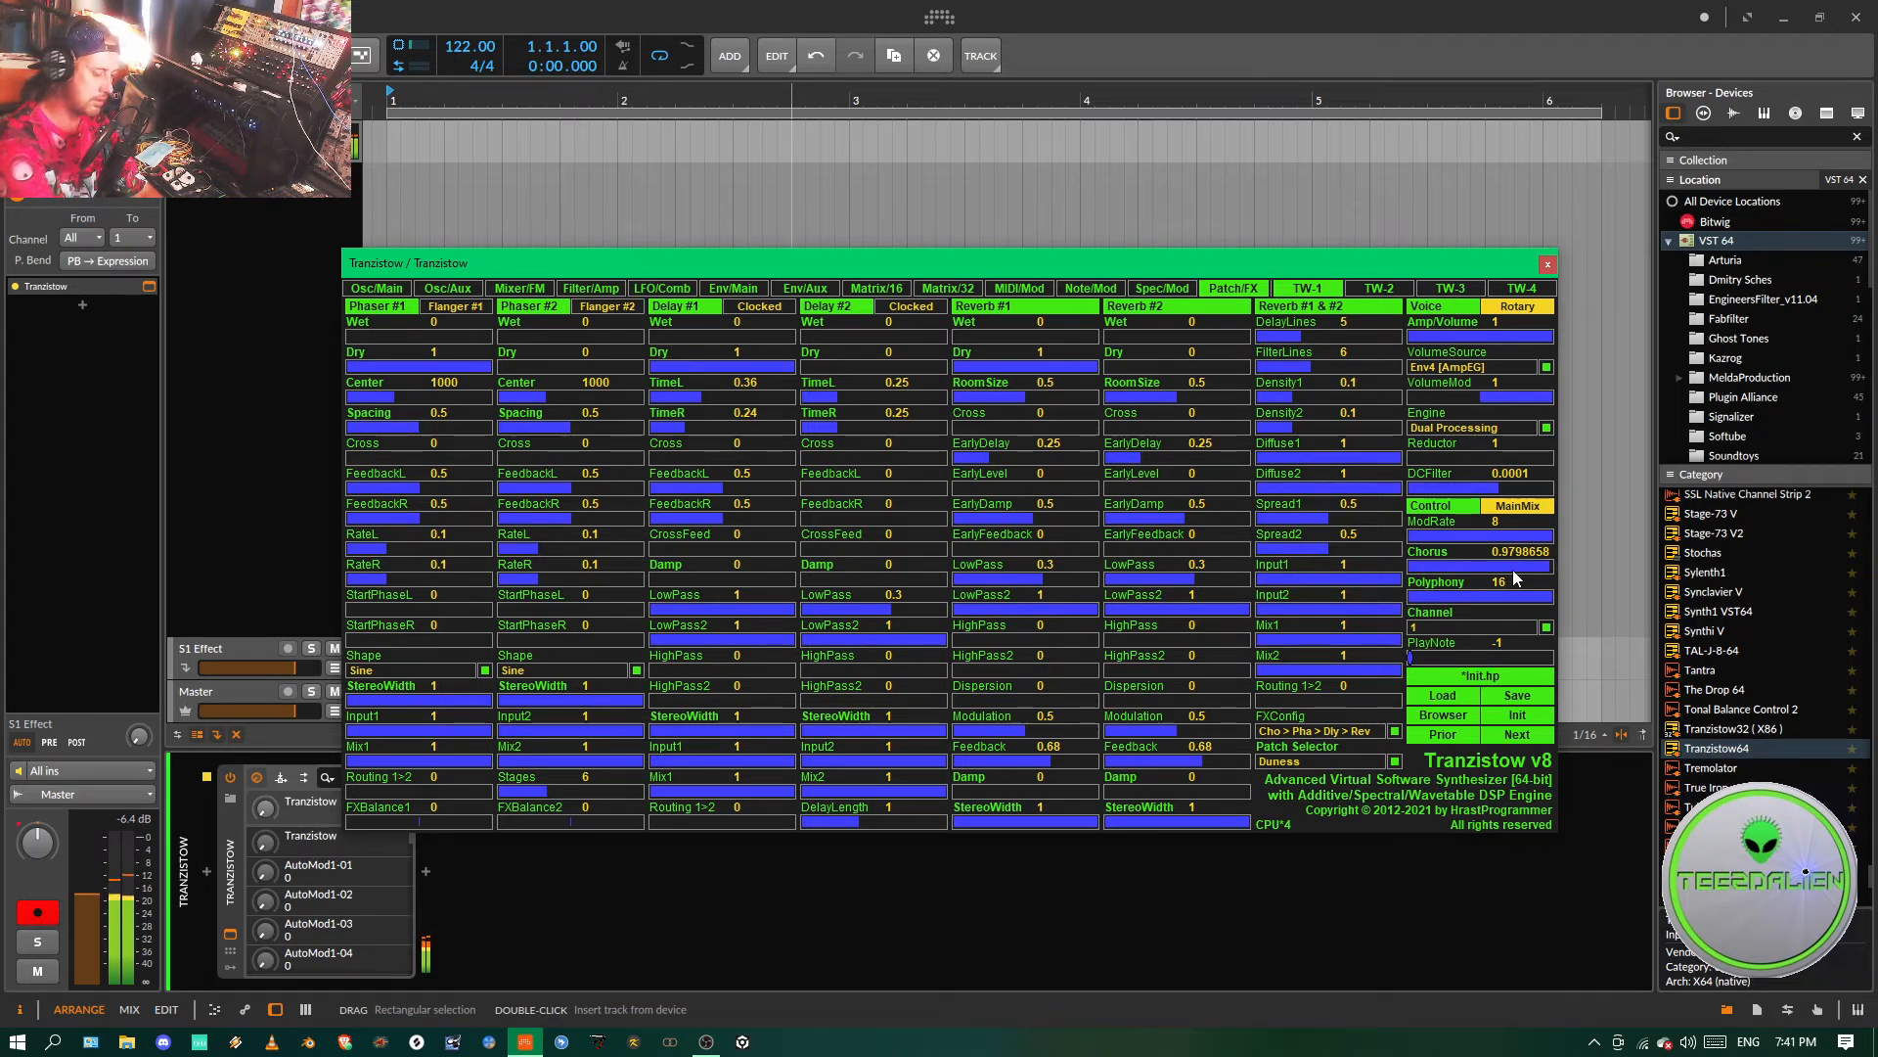
drag(1514, 567, 1408, 569)
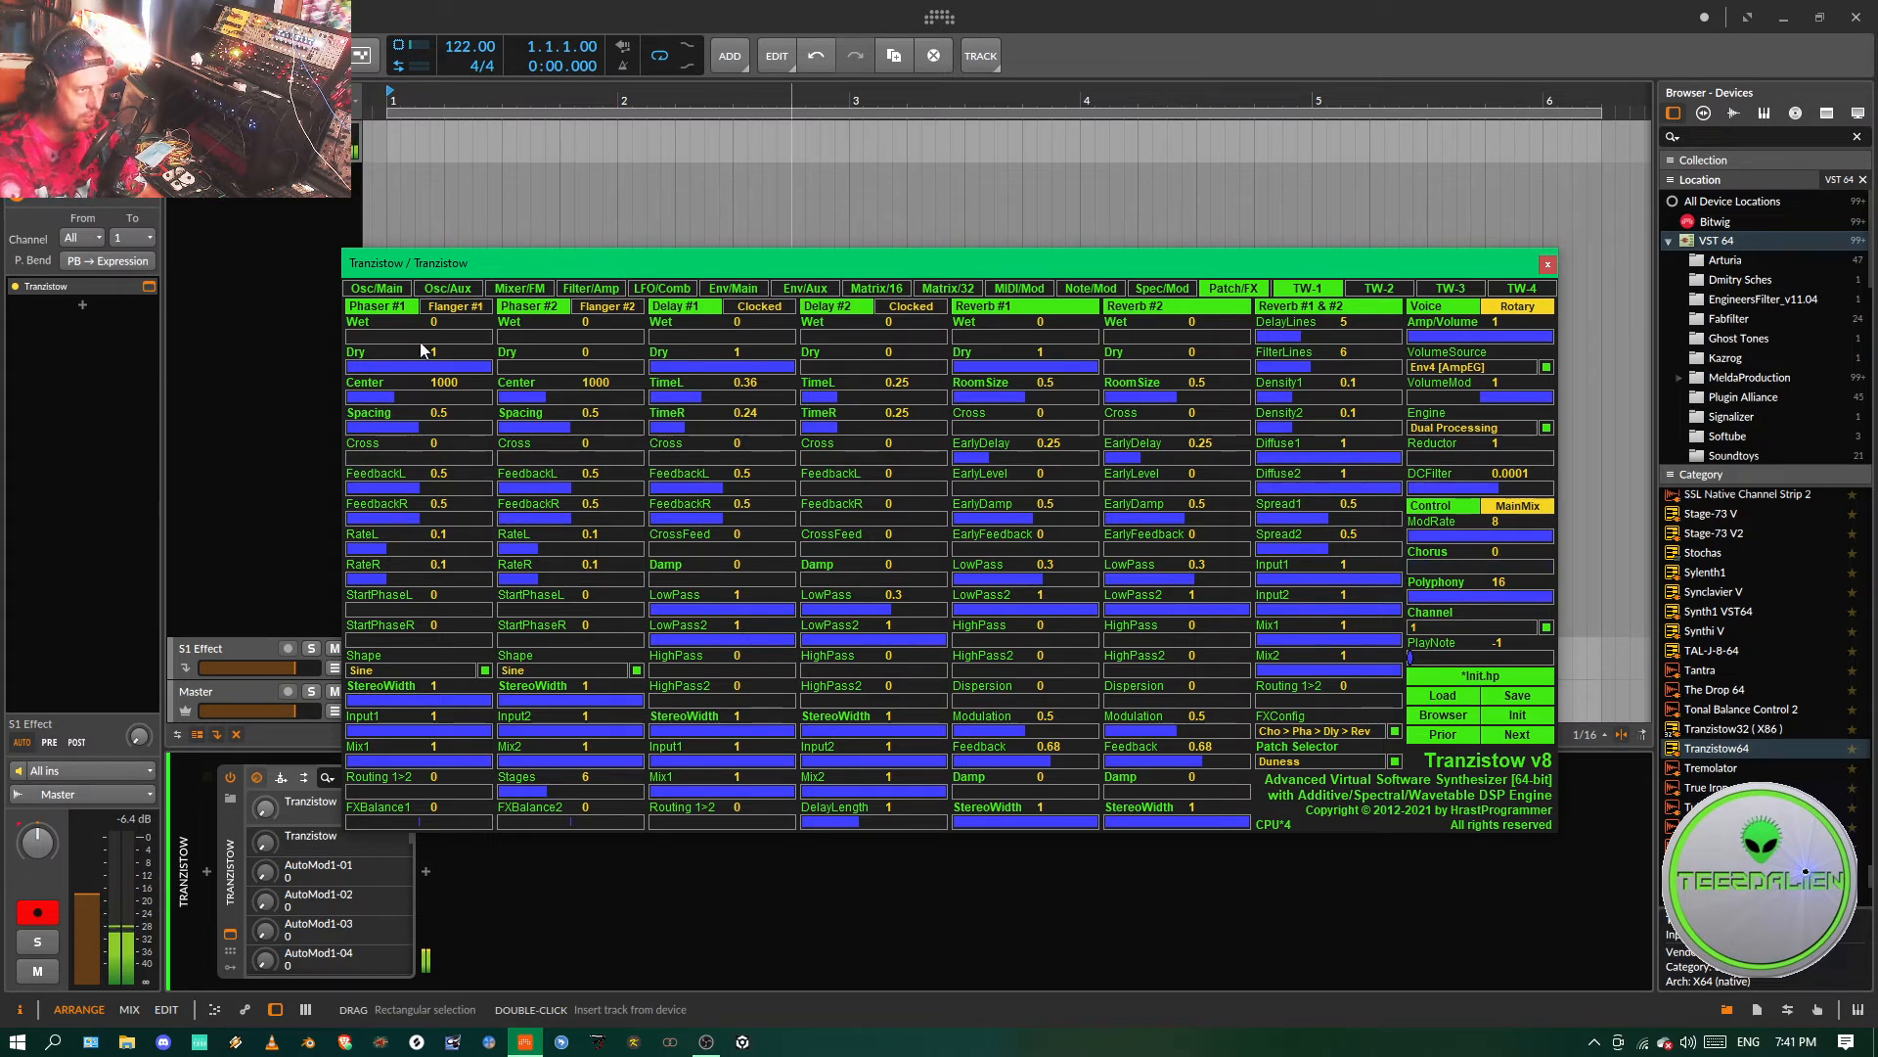
- Set Phaser #1's Wet to 1, Dry to about 0.57, Center to about 1955 and Spacing to about 0.70, with 10 phaser Stages
drag(372, 338, 429, 371)
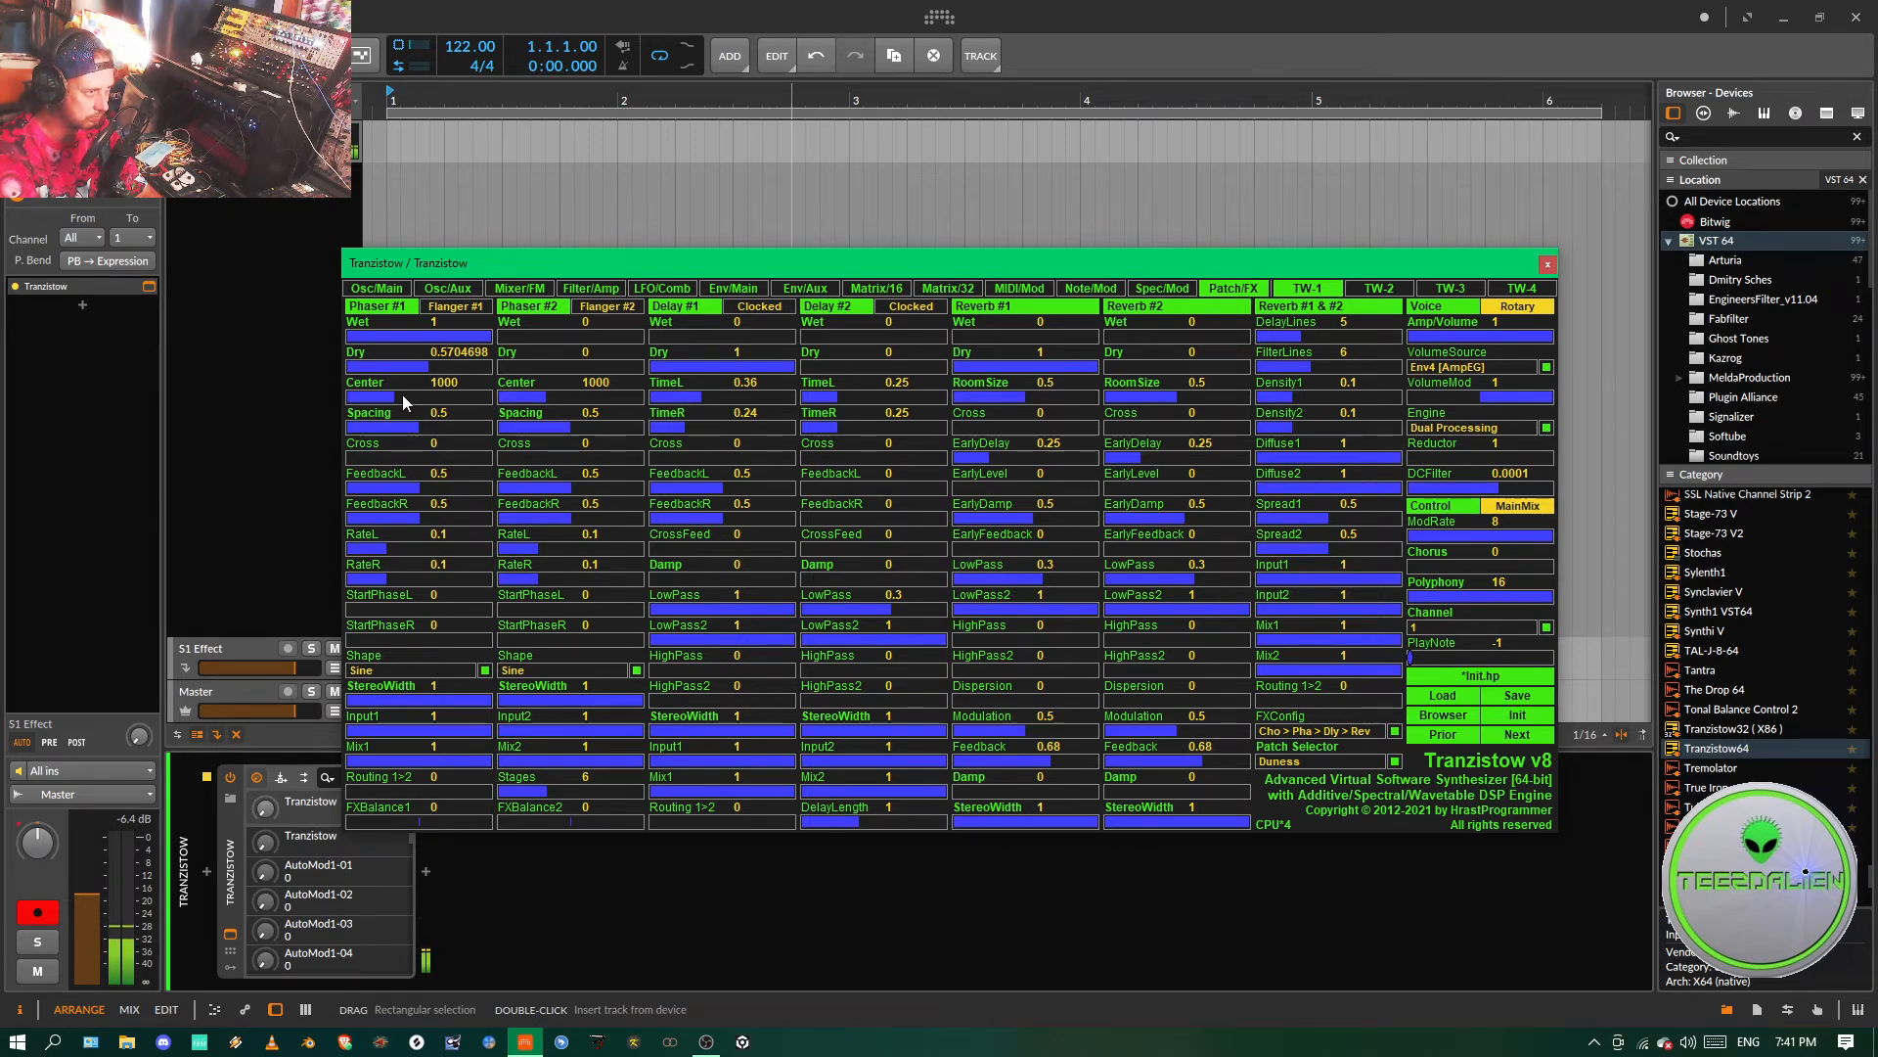
drag(403, 399, 449, 428)
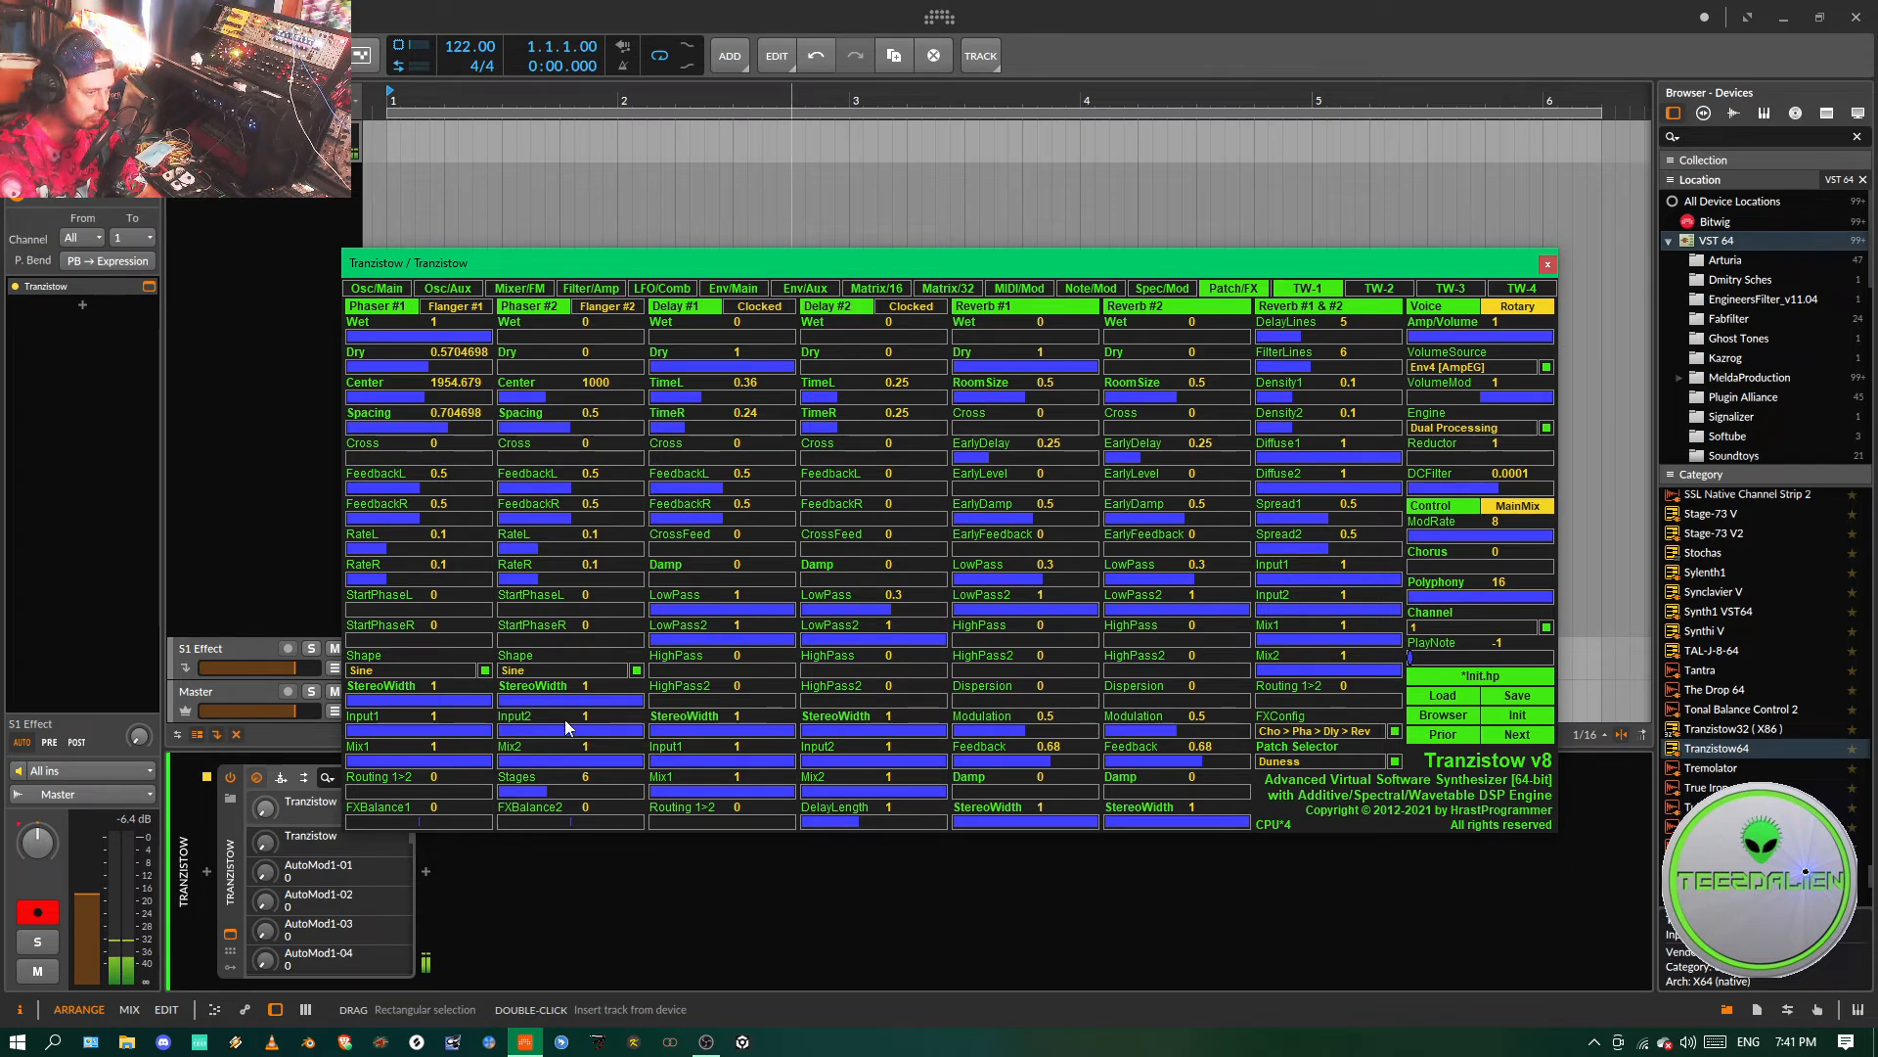
drag(558, 790, 583, 794)
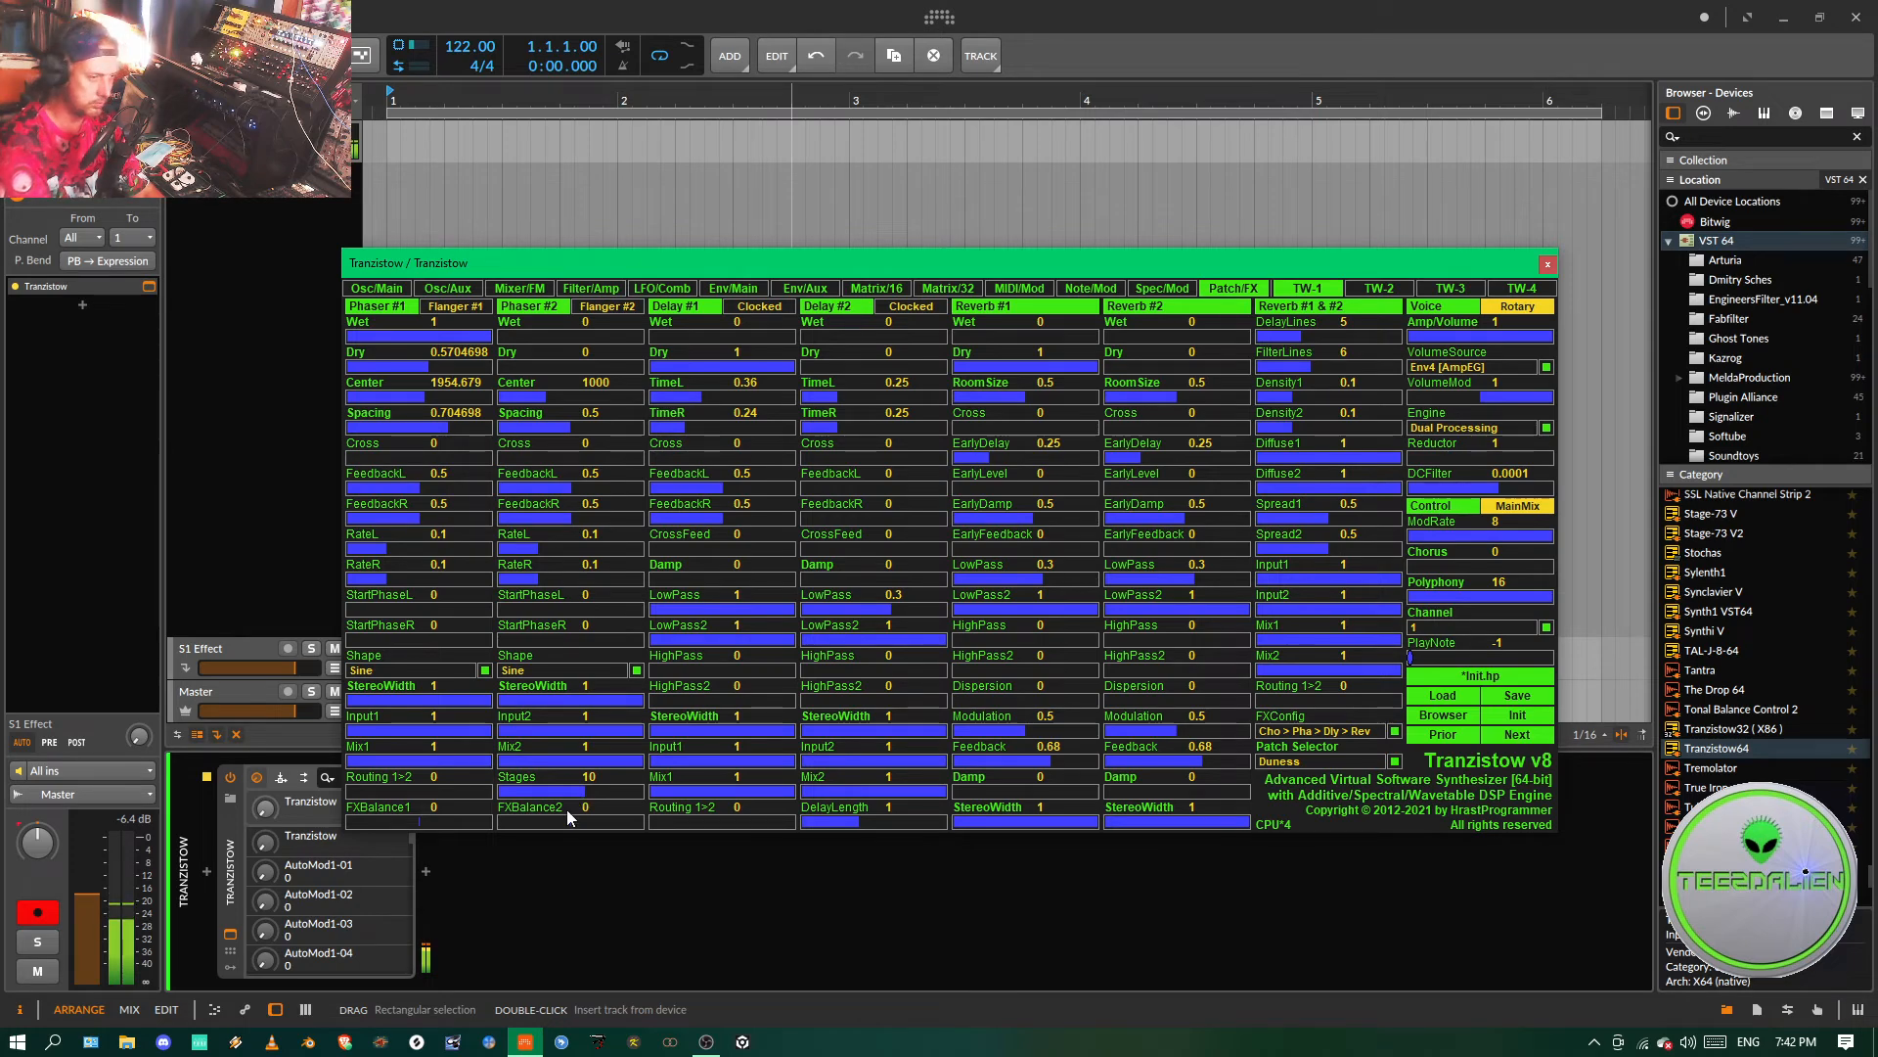
- Set Phaser #1 to about Wet 0.73, Dry 0.91, Cross 0.85, FeedbackL 0.72, FeedbackR 0.67, RateL 0.23 and RateR 0.33
mouse_move(430, 368)
mouse_down()
mouse_move(485, 372)
mouse_move(455, 341)
mouse_up()
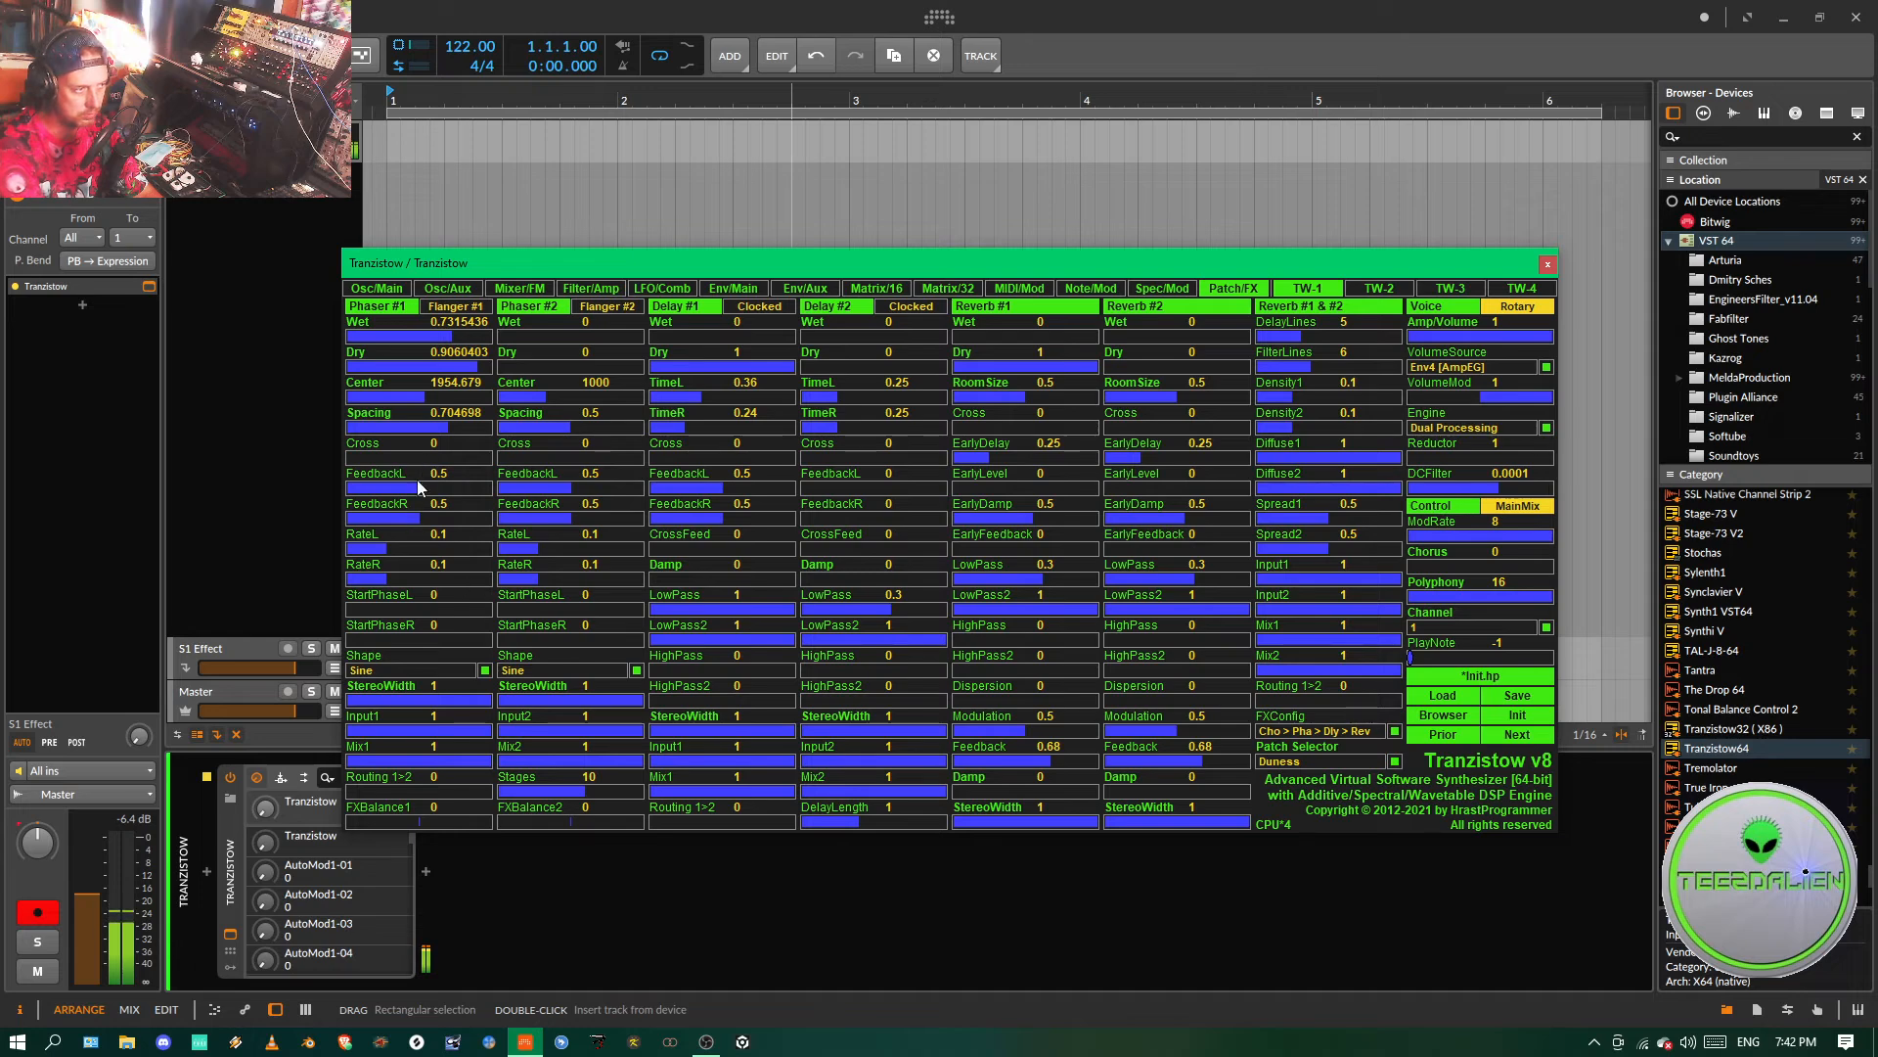
drag(420, 487, 445, 530)
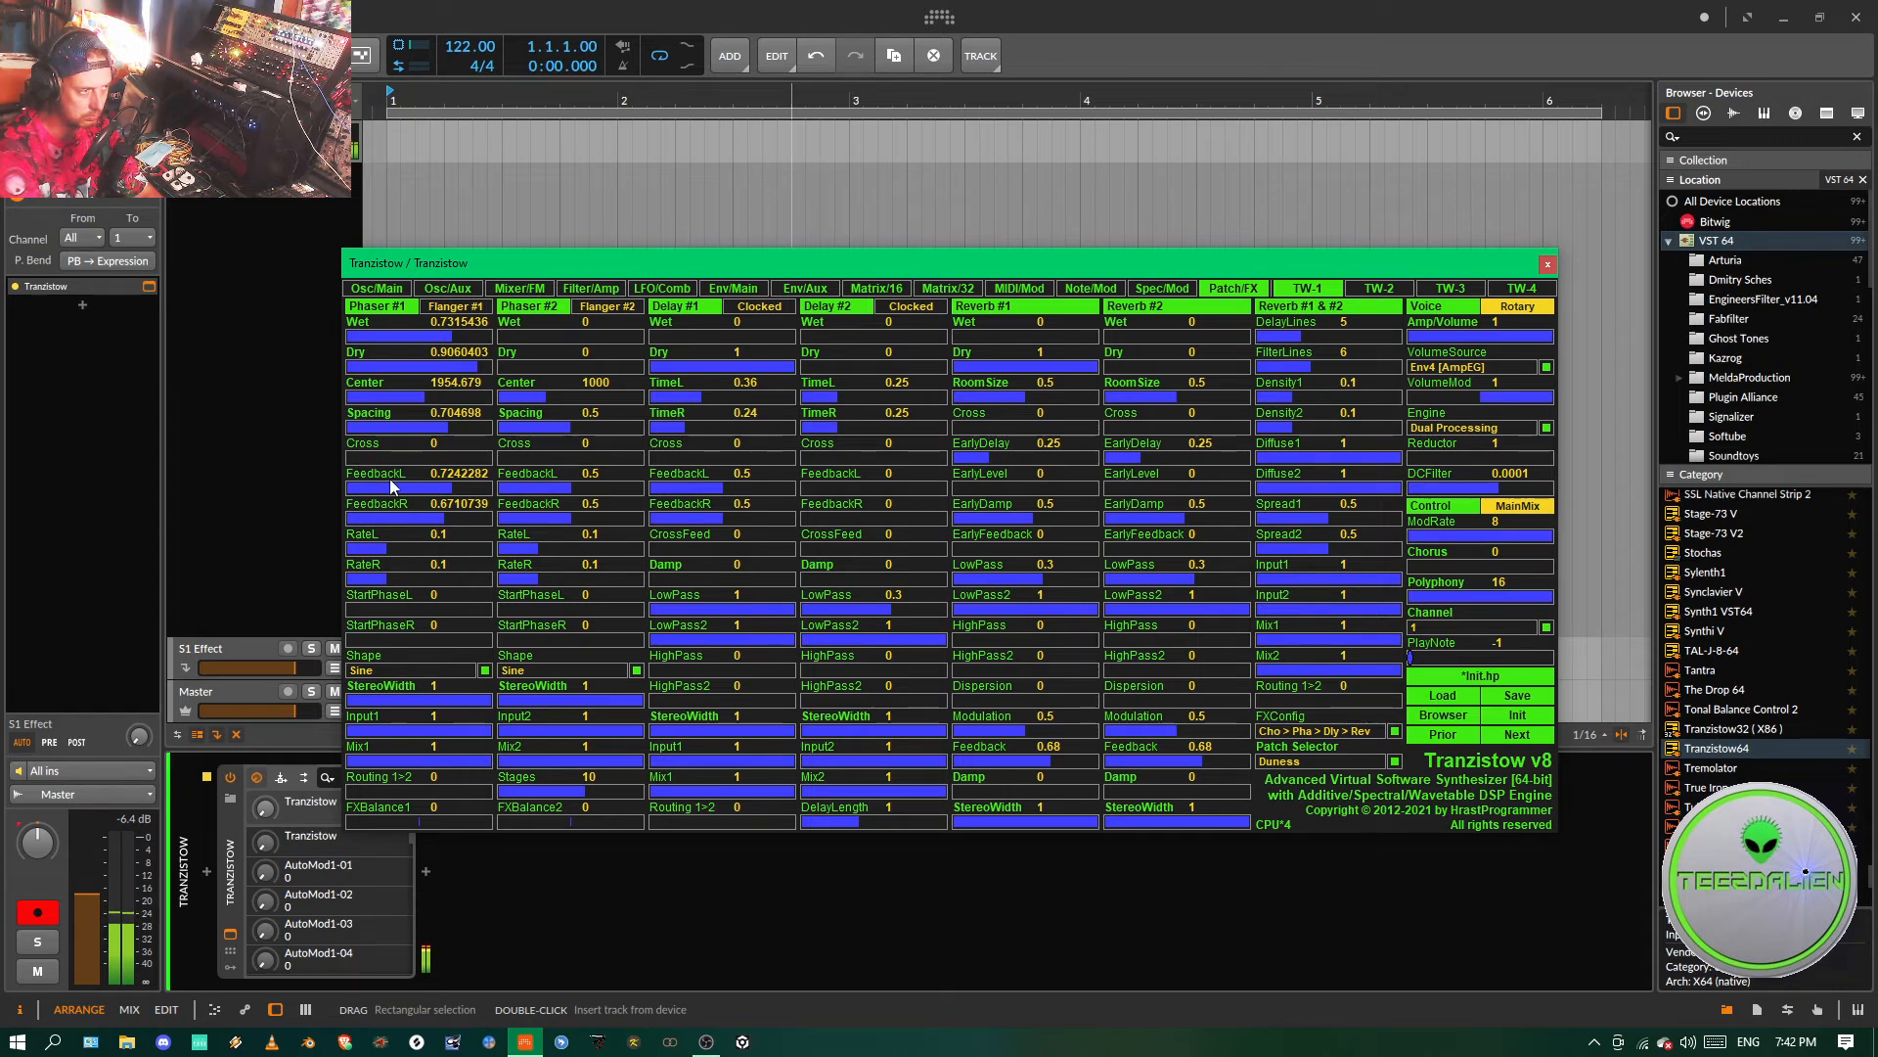
drag(387, 459, 471, 469)
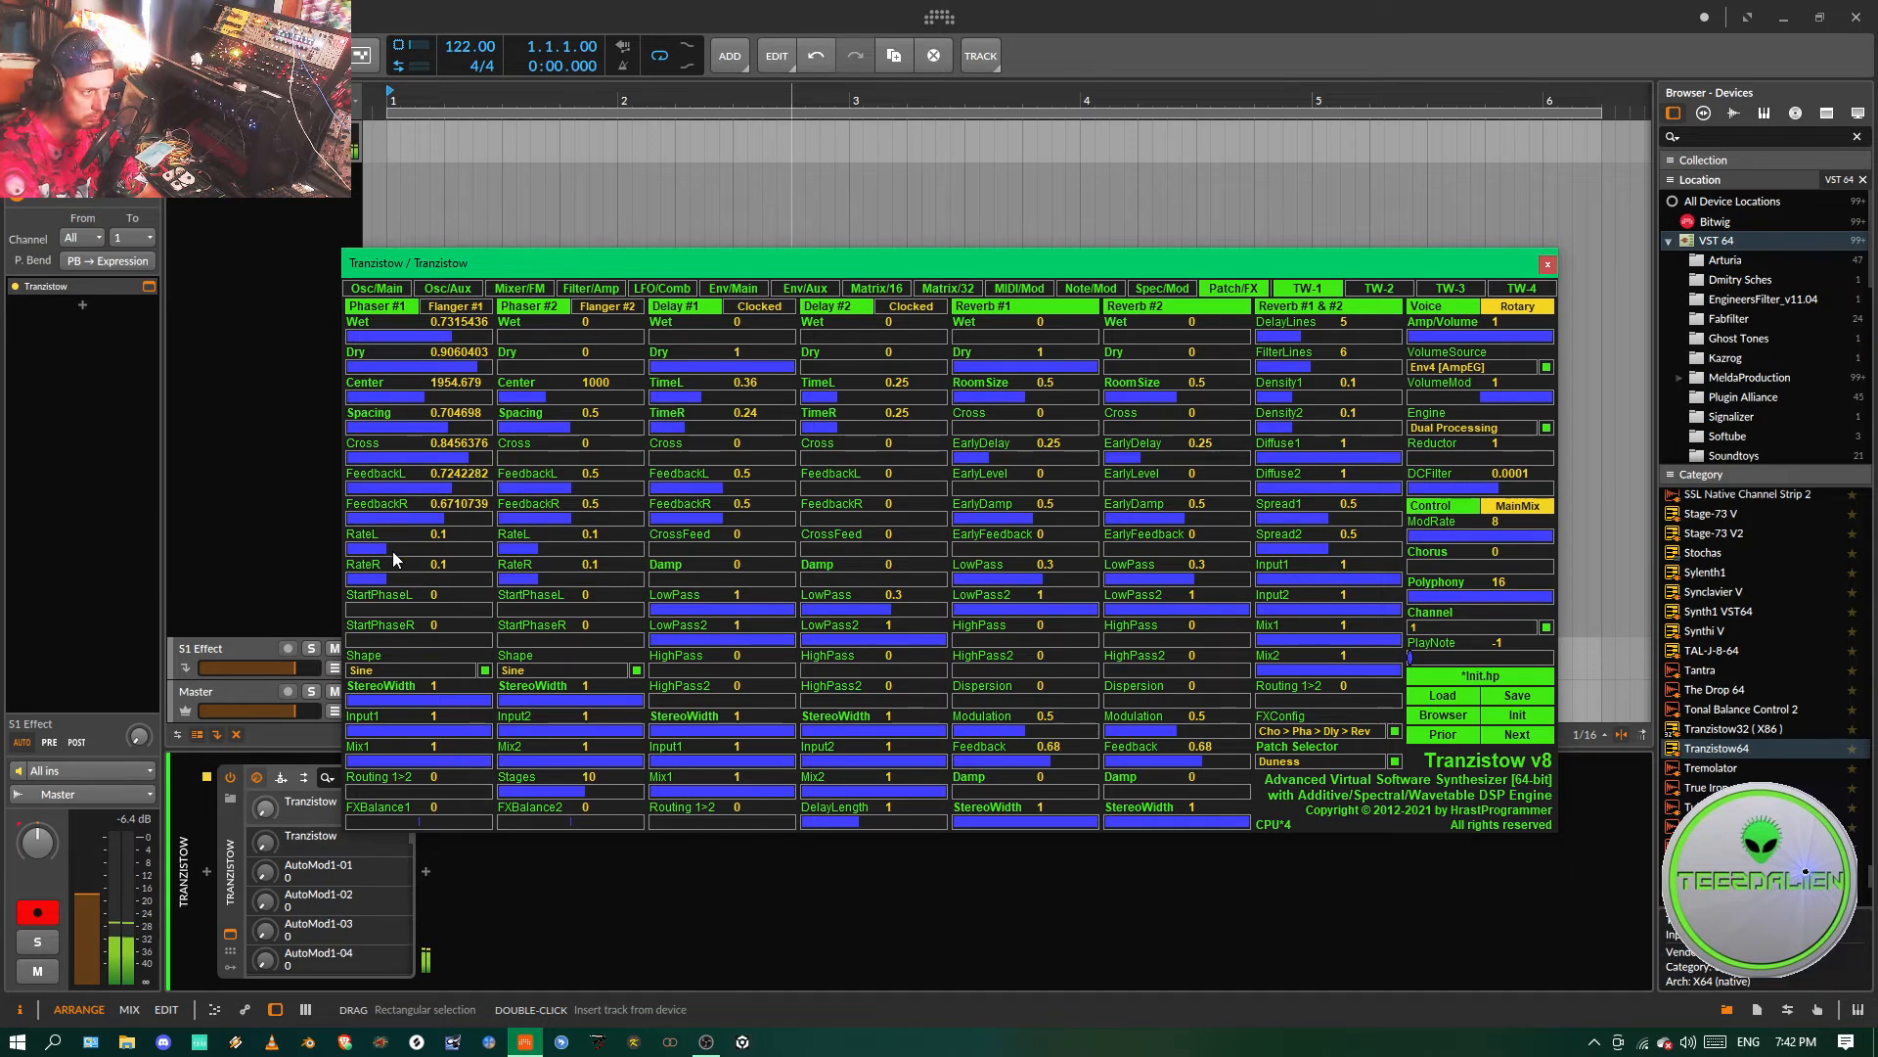
drag(395, 554, 442, 587)
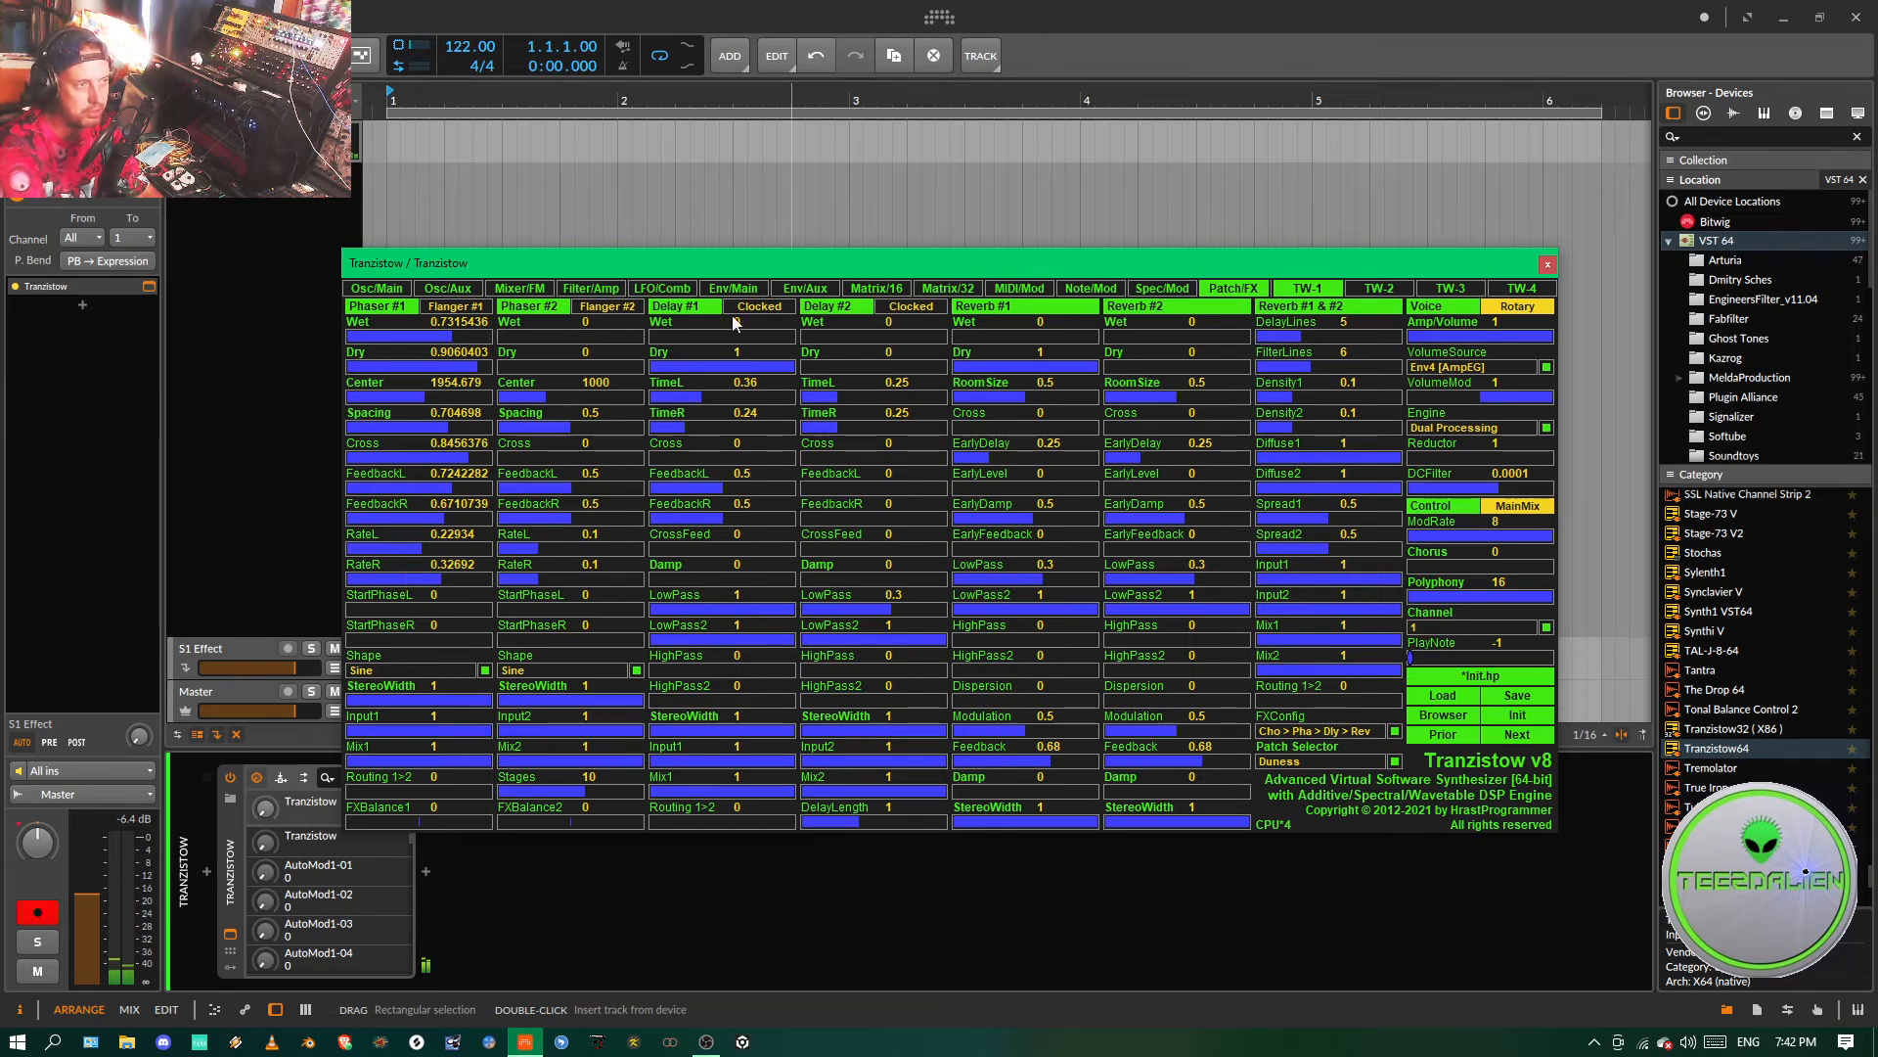
- Make Delay #1 Clocked, with Wet about 0.95, TimeL 0.55, TimeR 0.59, FeedbackL 0.86 and FeedbackR 0.84
click(717, 336)
drag(717, 332, 791, 333)
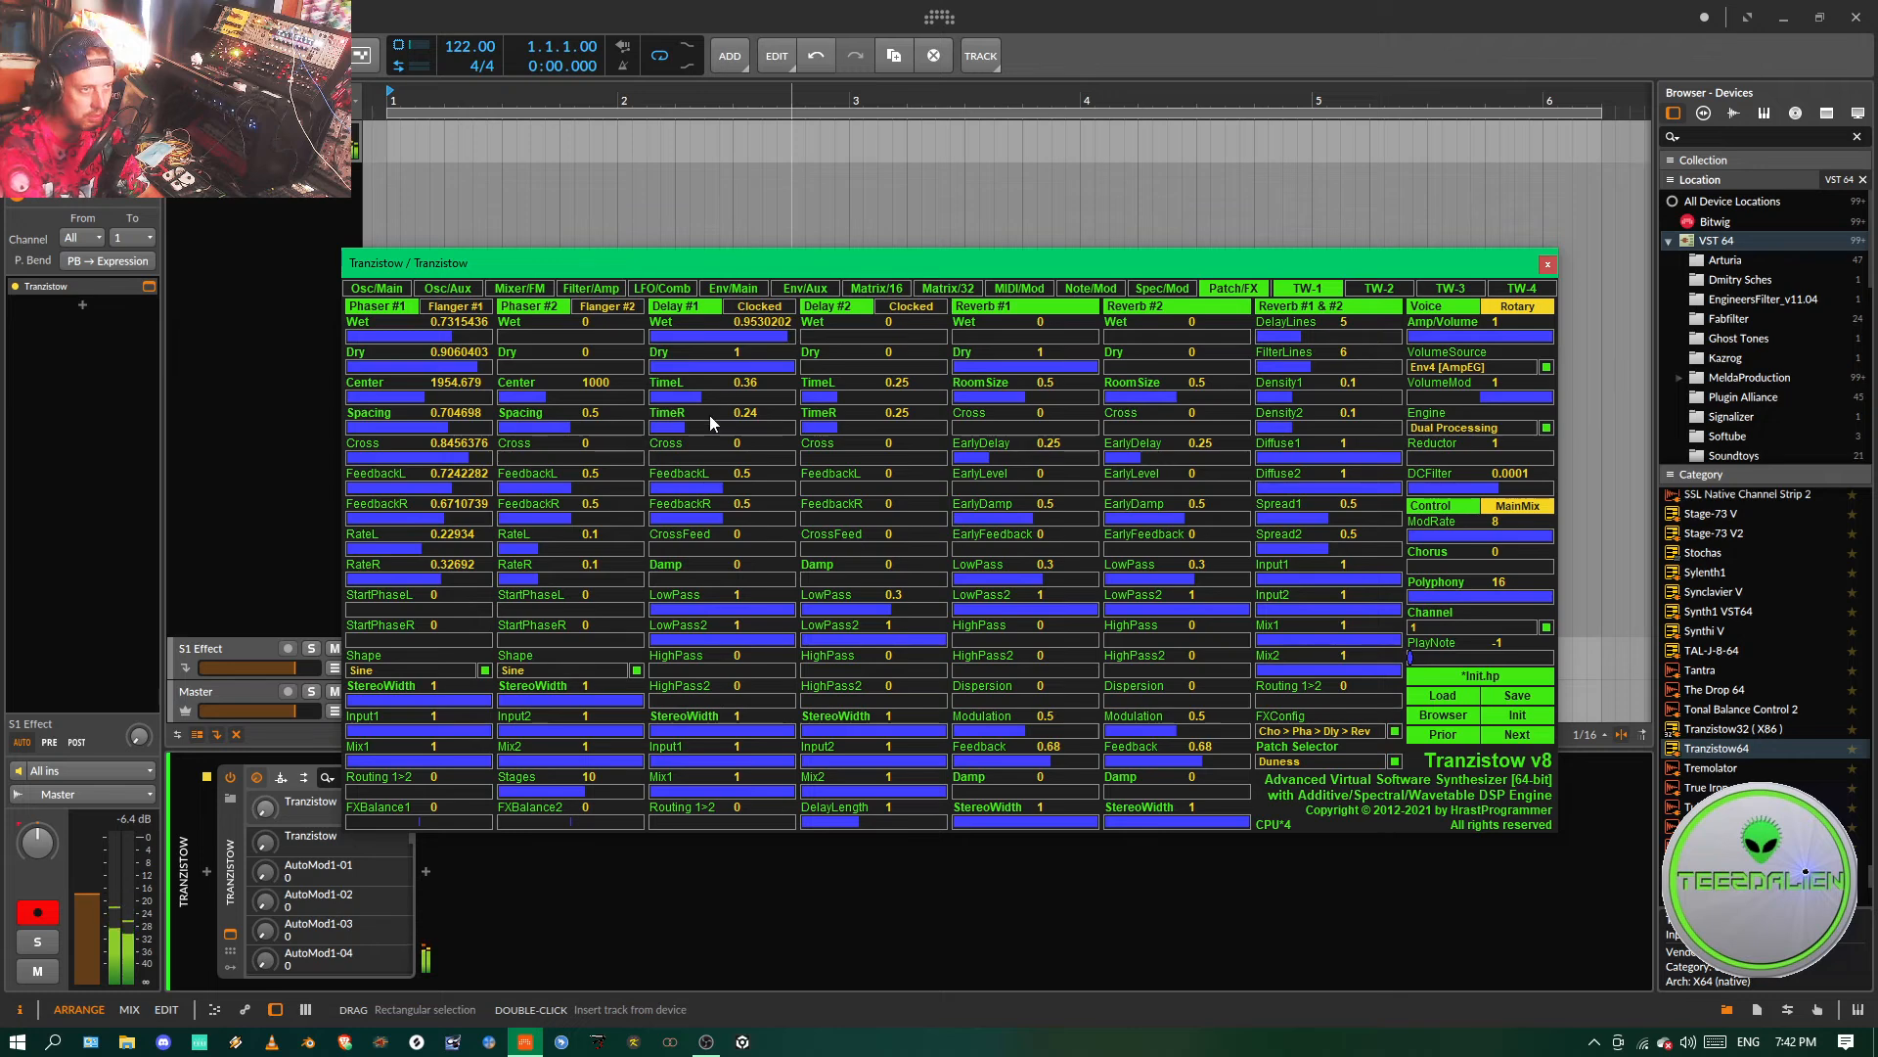
drag(740, 488, 775, 488)
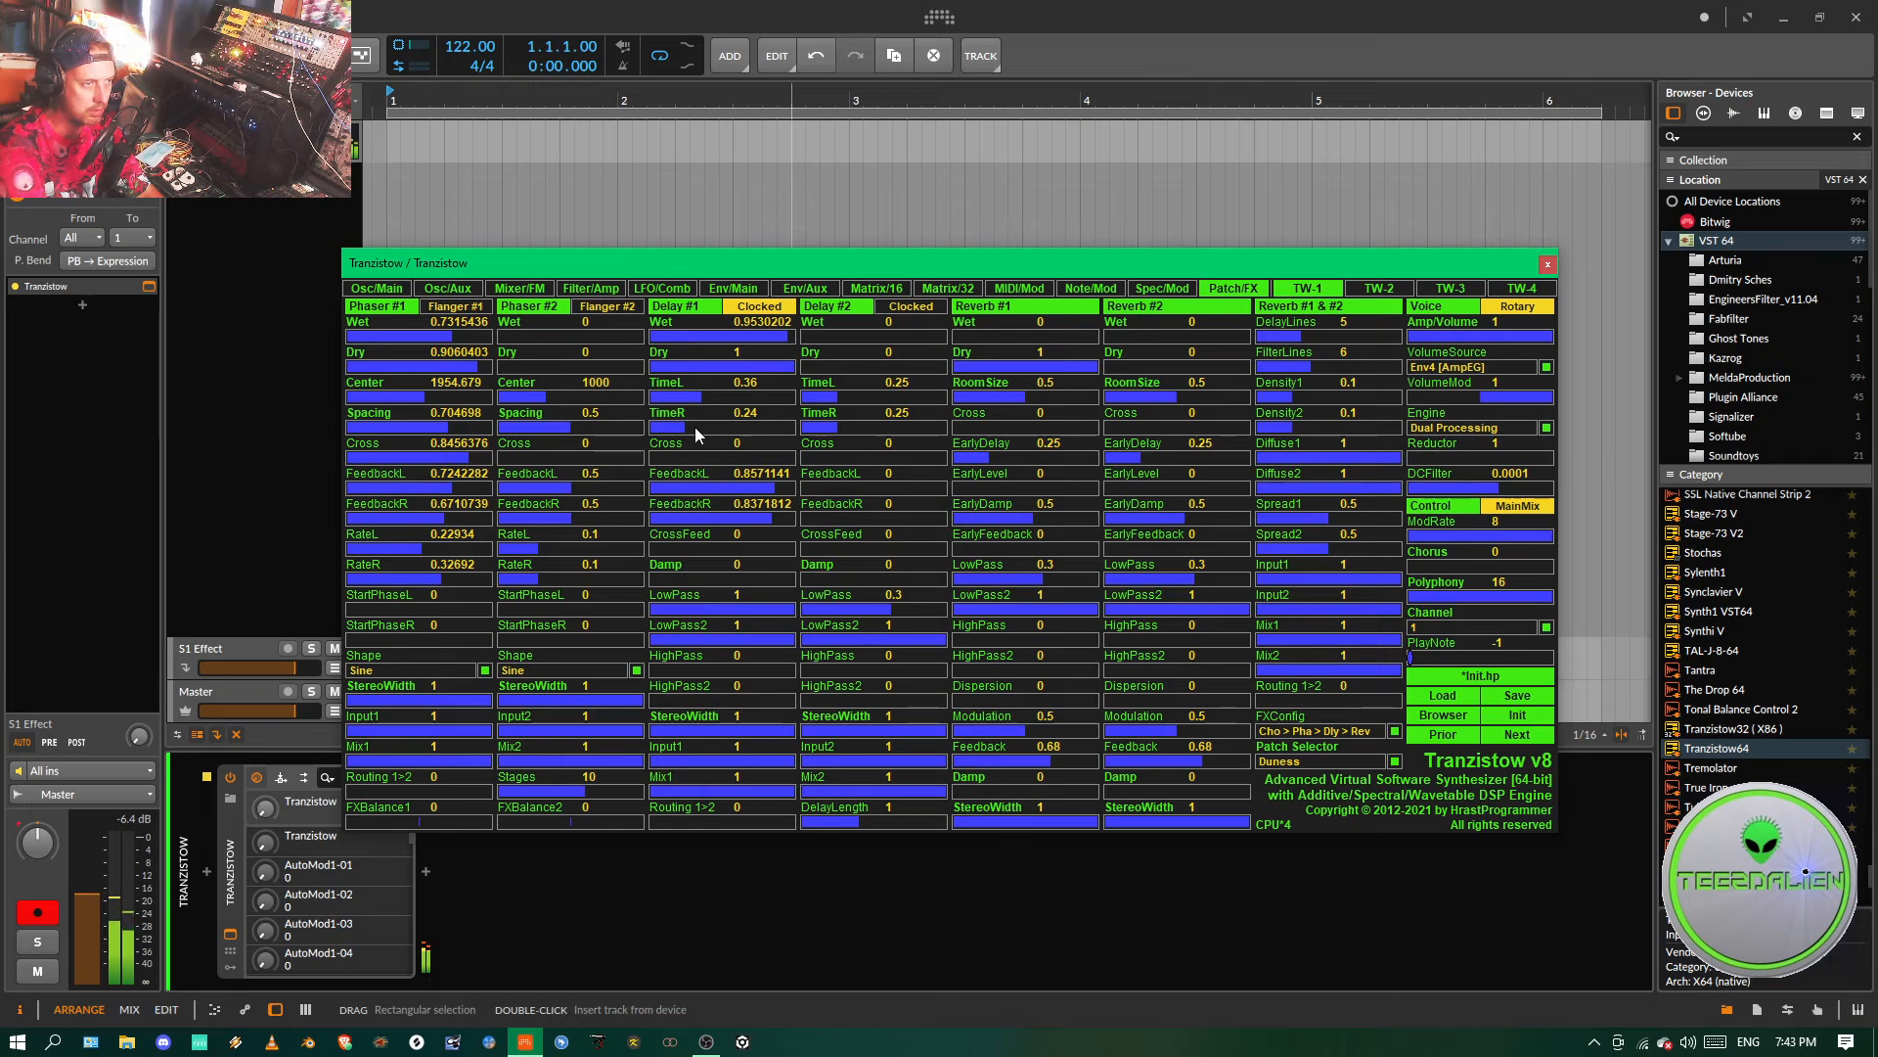
drag(695, 428, 730, 399)
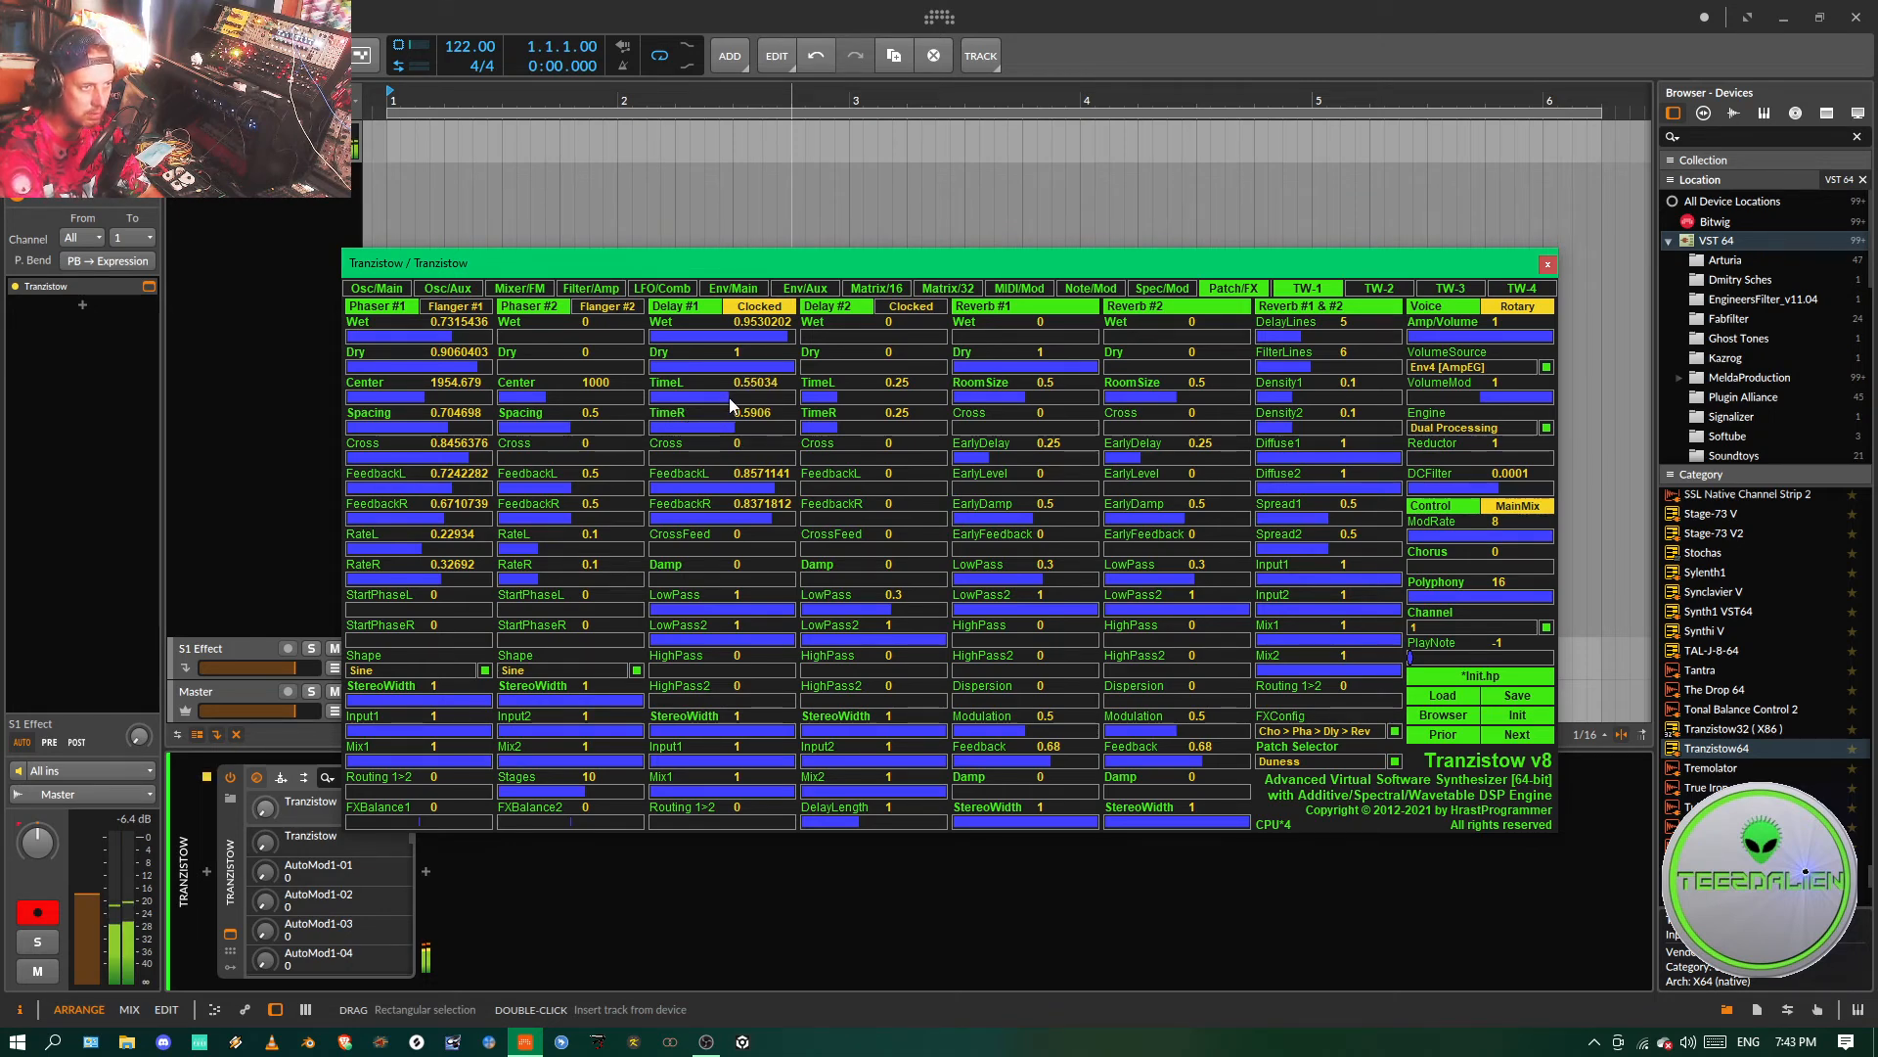
- Set Delay #1's Cross to about 0.58, LowPass to 0.51, HighPass to 0.07, Damp to 0.34 and Wet to 1
drag(687, 457, 733, 457)
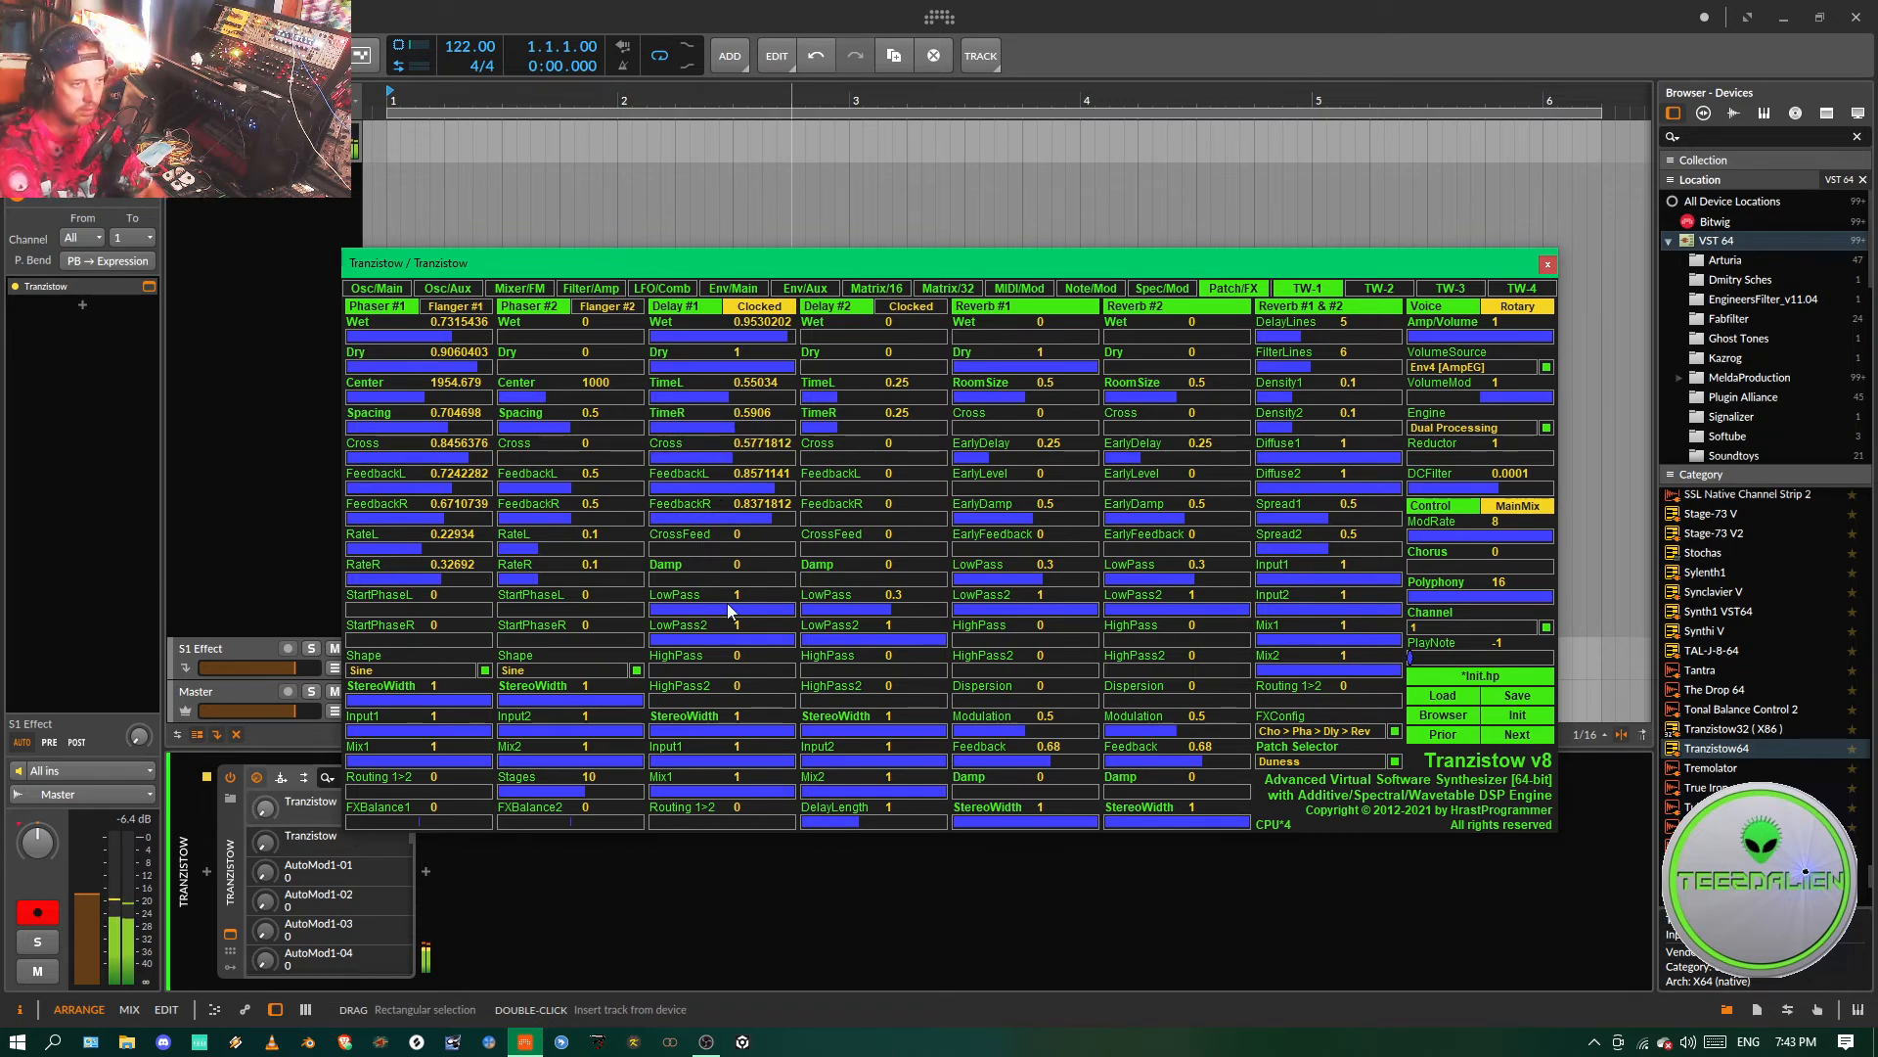
drag(794, 613, 769, 614)
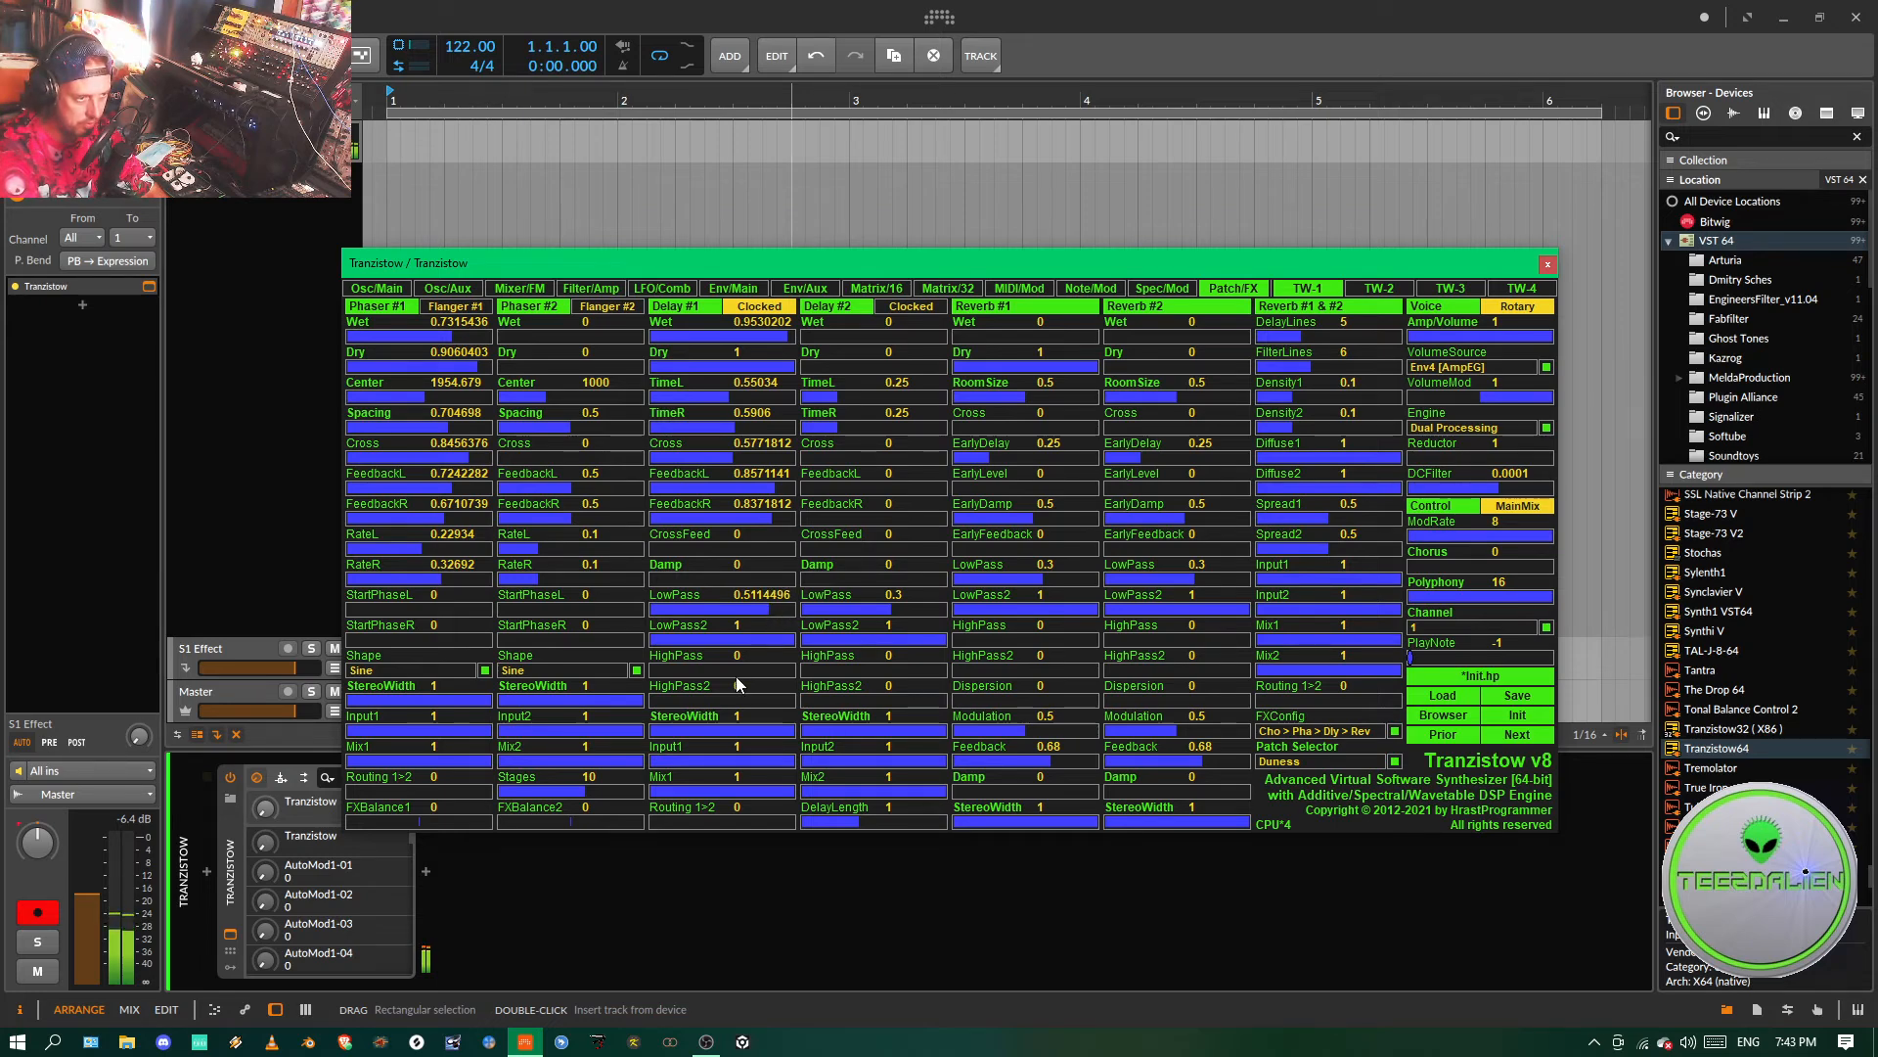
drag(660, 669, 691, 675)
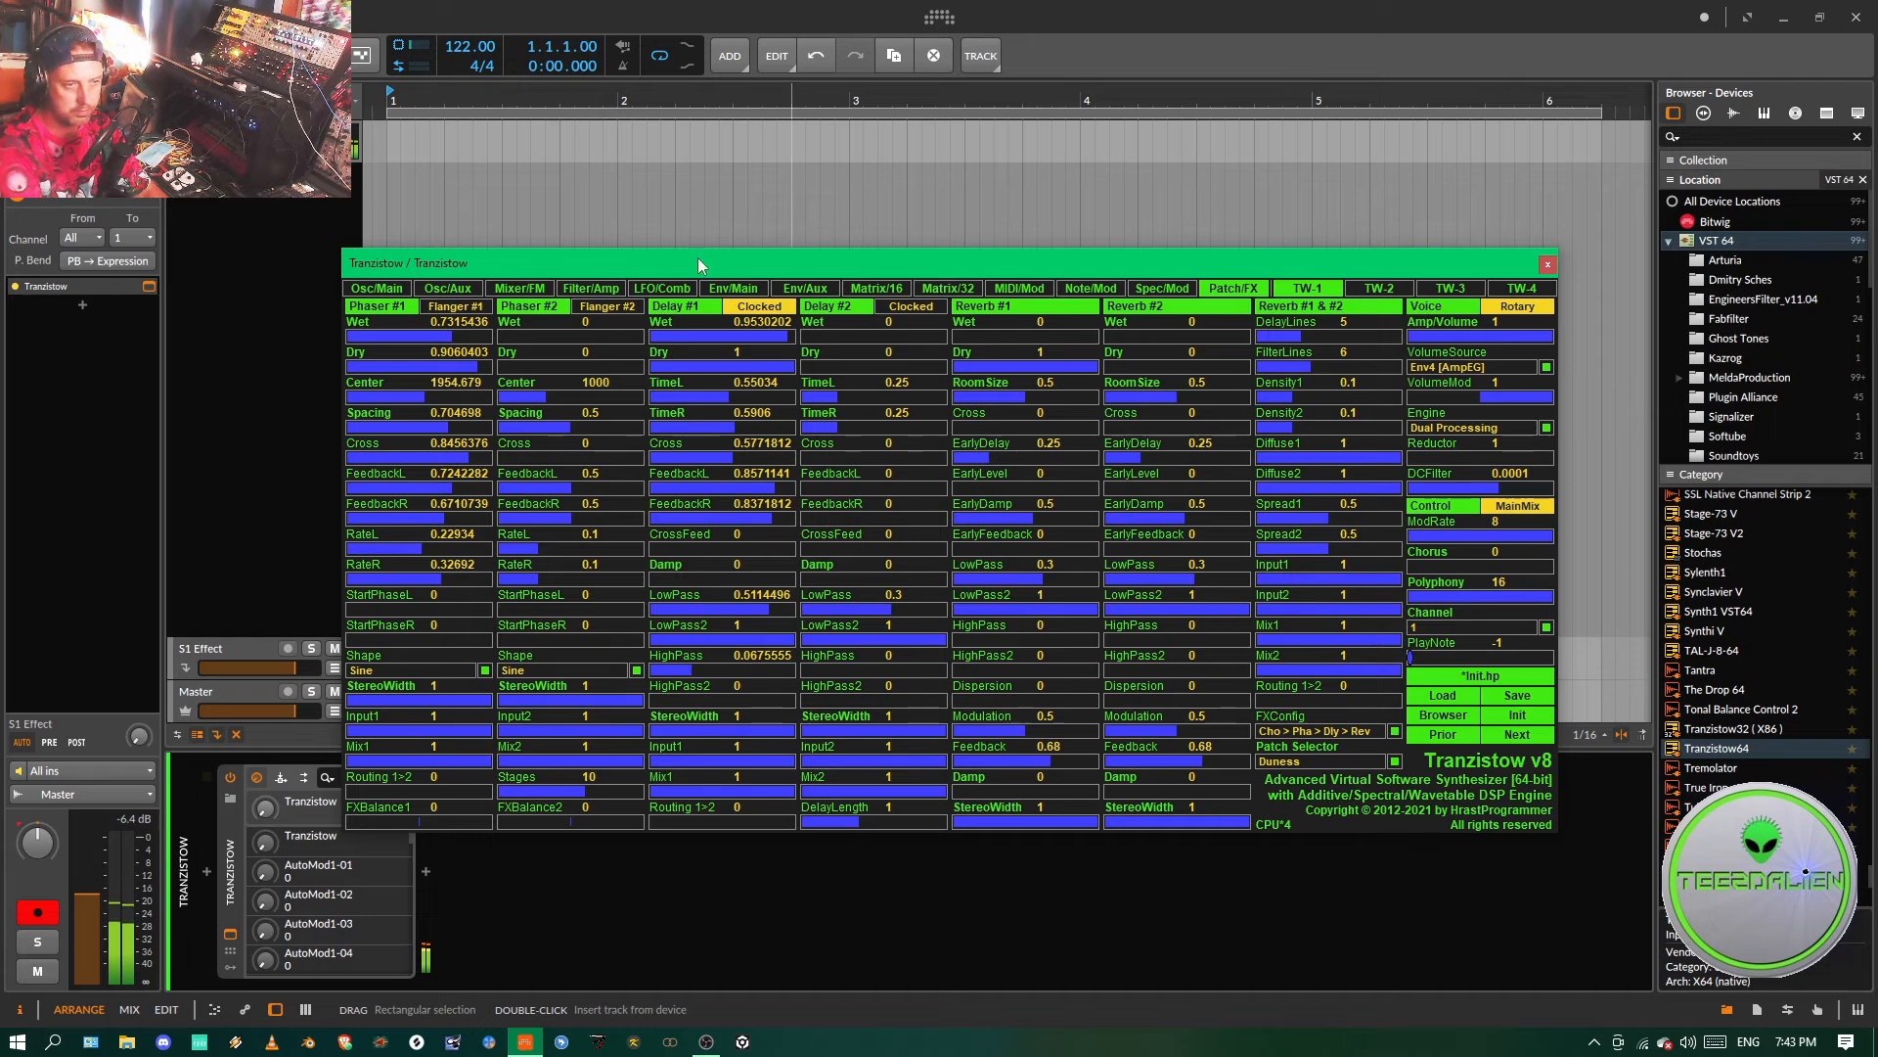
drag(764, 336, 804, 342)
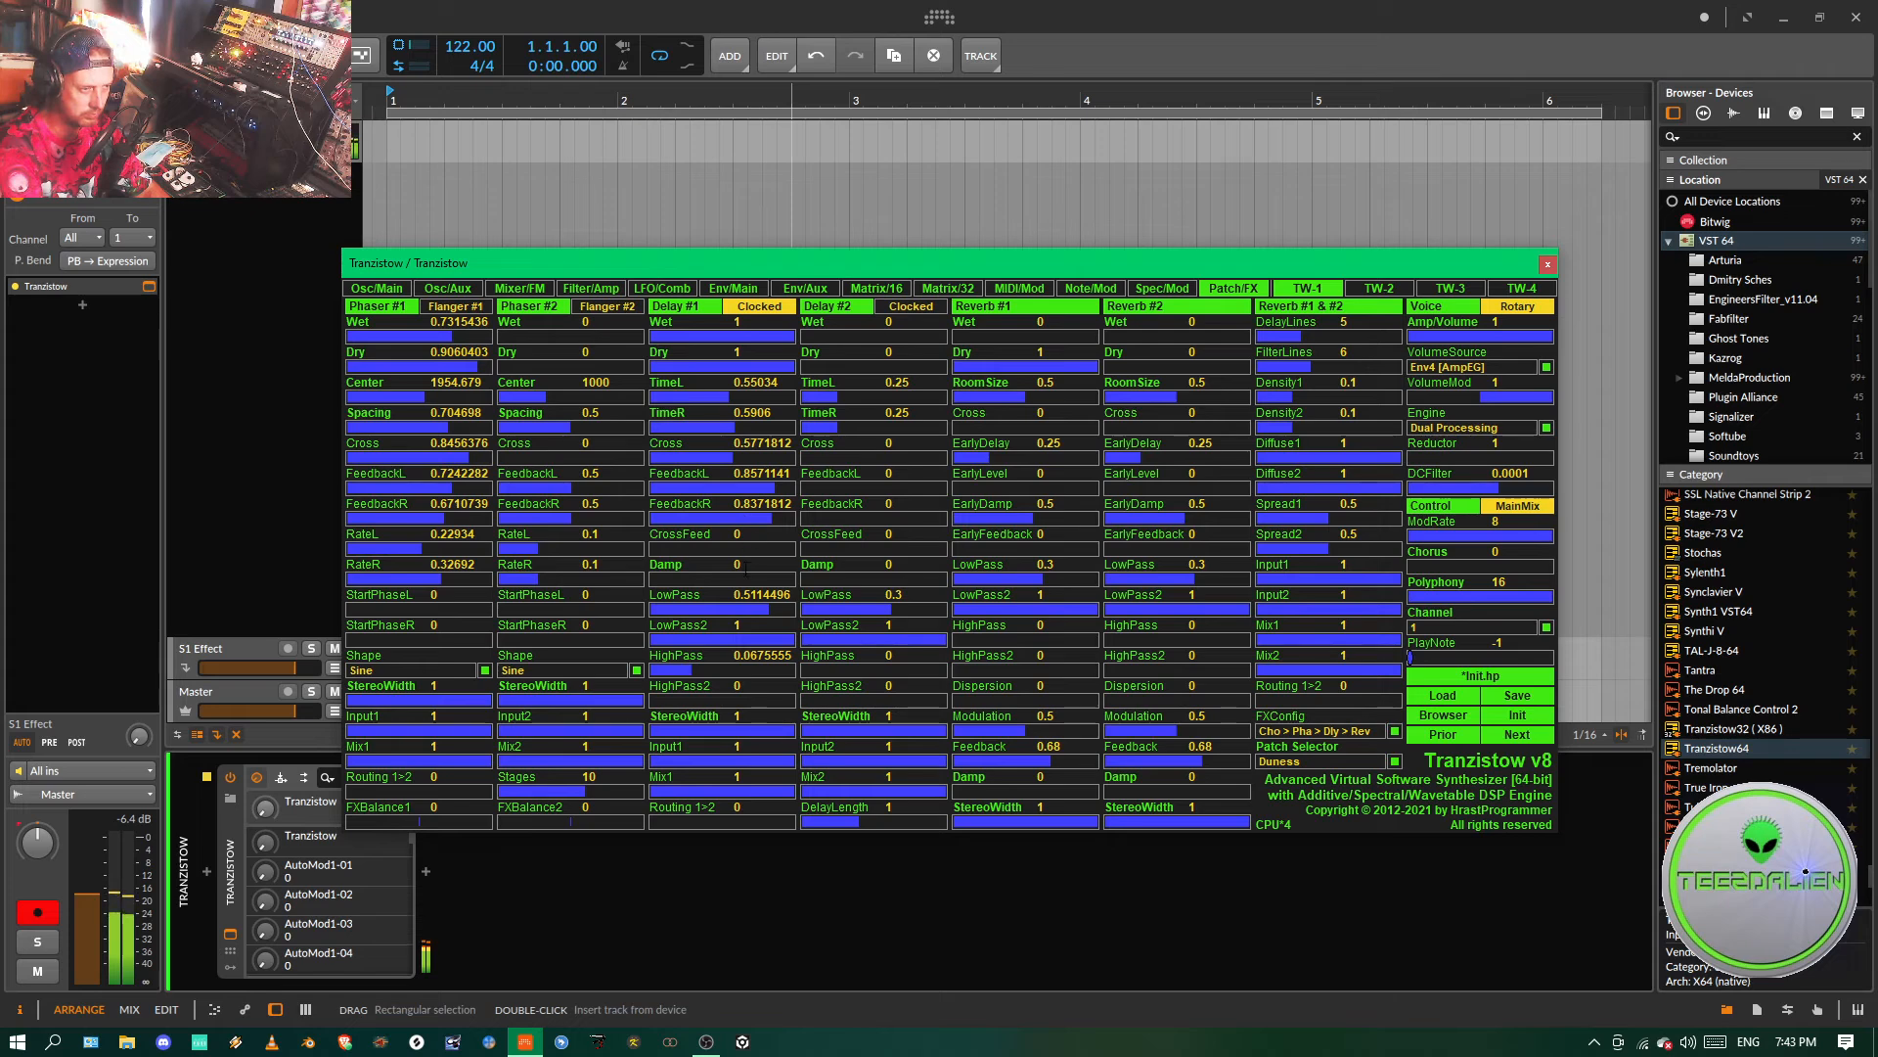
click(699, 580)
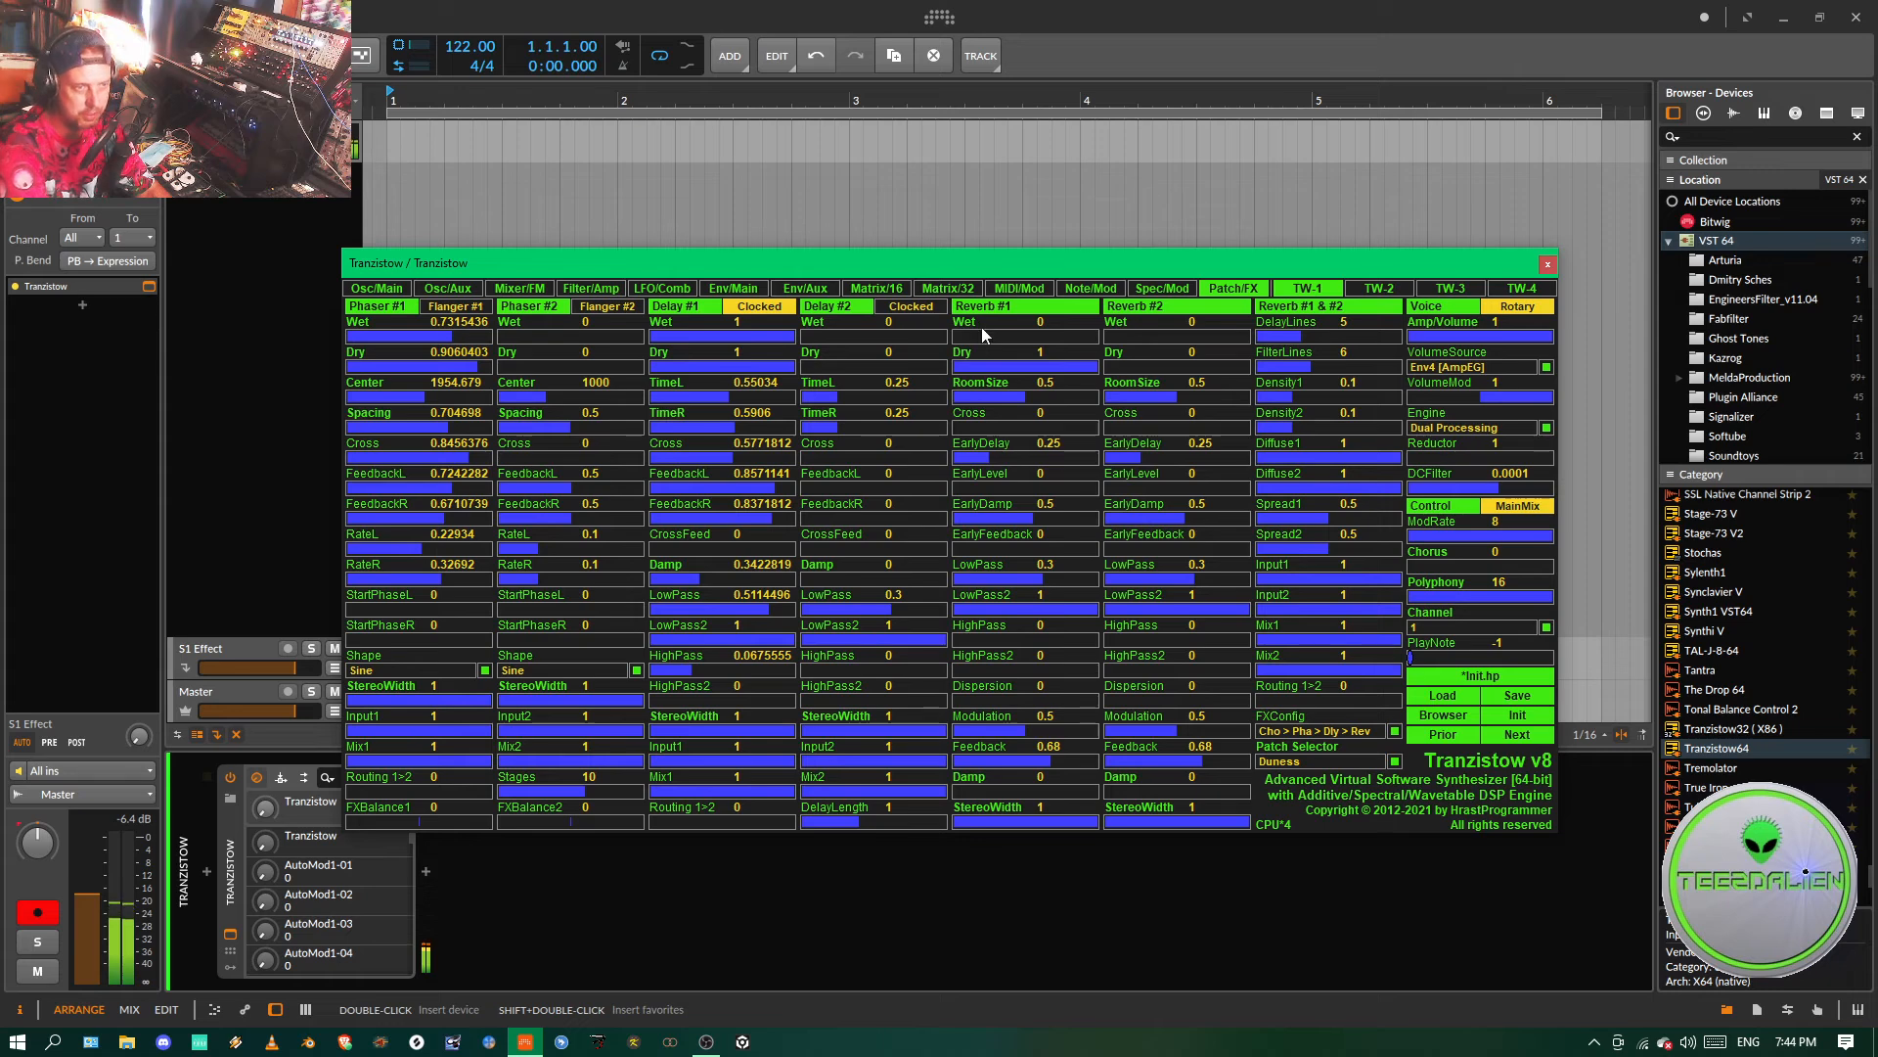
- Raise Reverb #1's Wet to about 0.84, and set Phaser #1's Wet to 1 and Dry to about 0.60
drag(965, 340, 1075, 344)
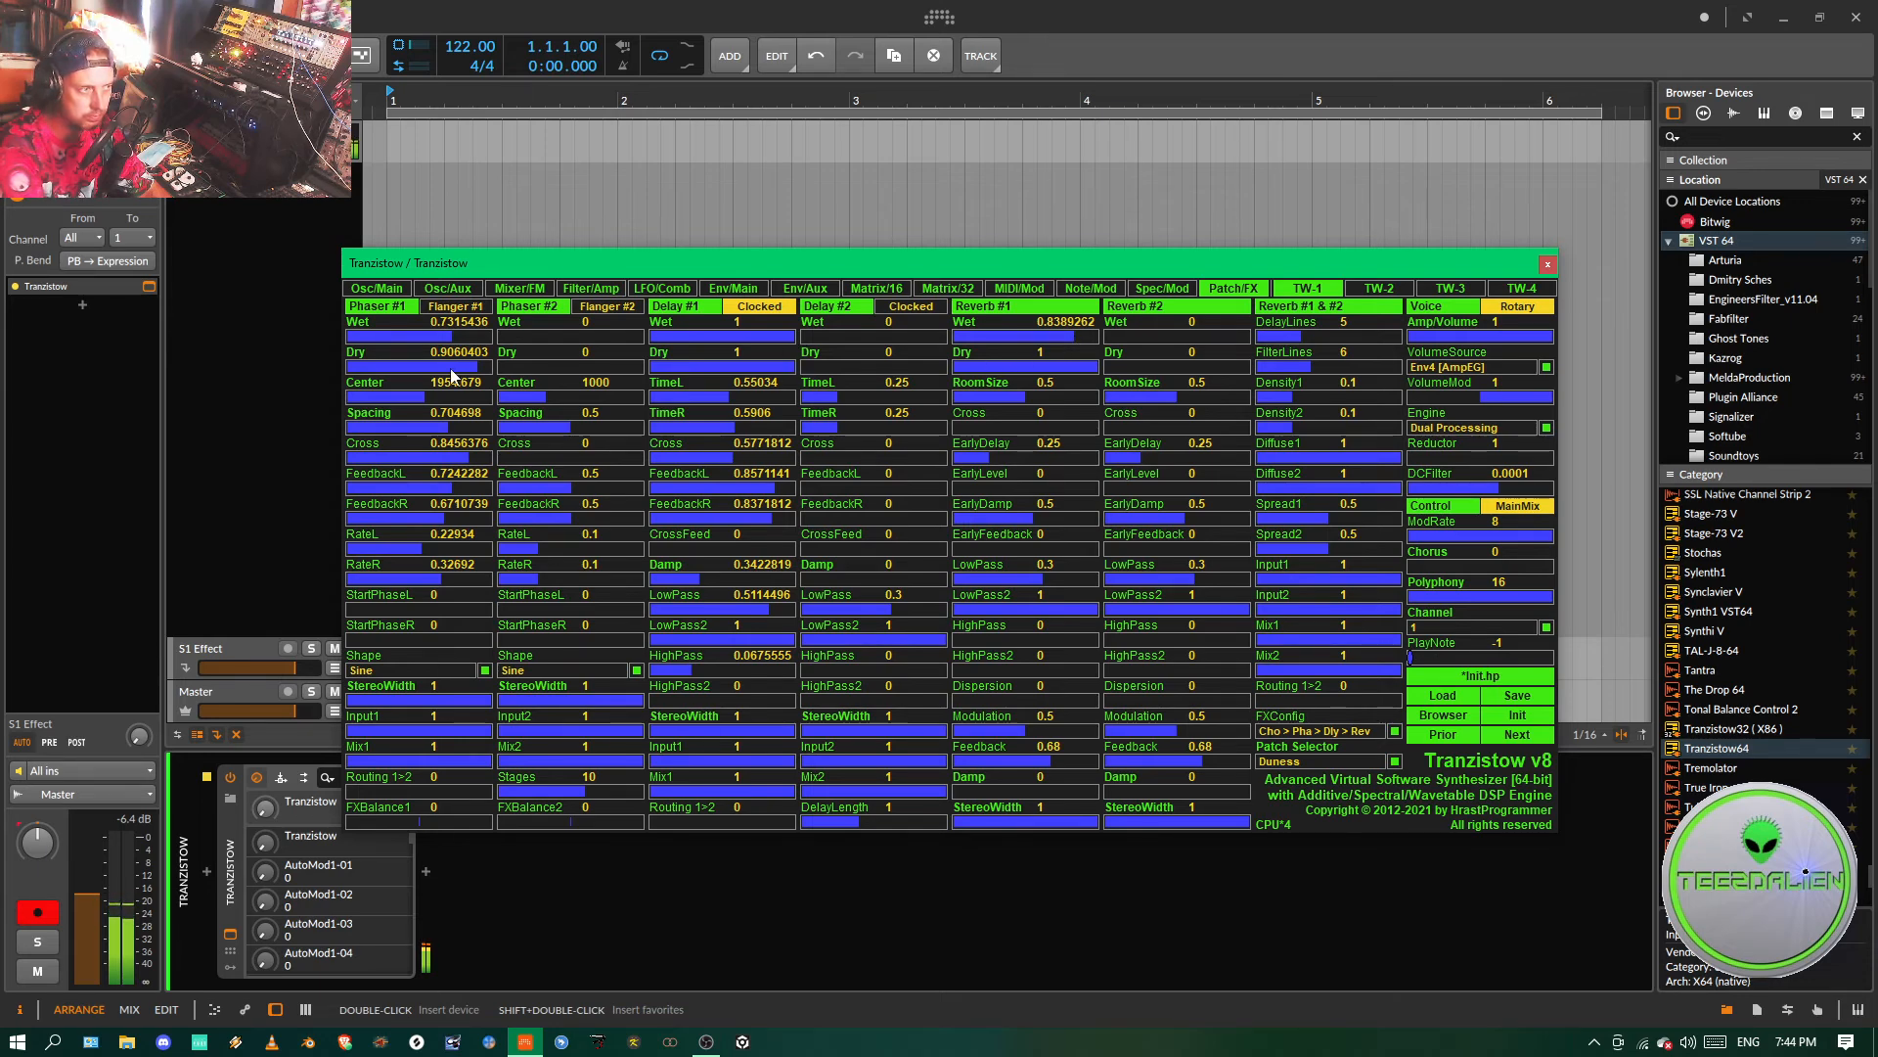
drag(451, 372, 507, 340)
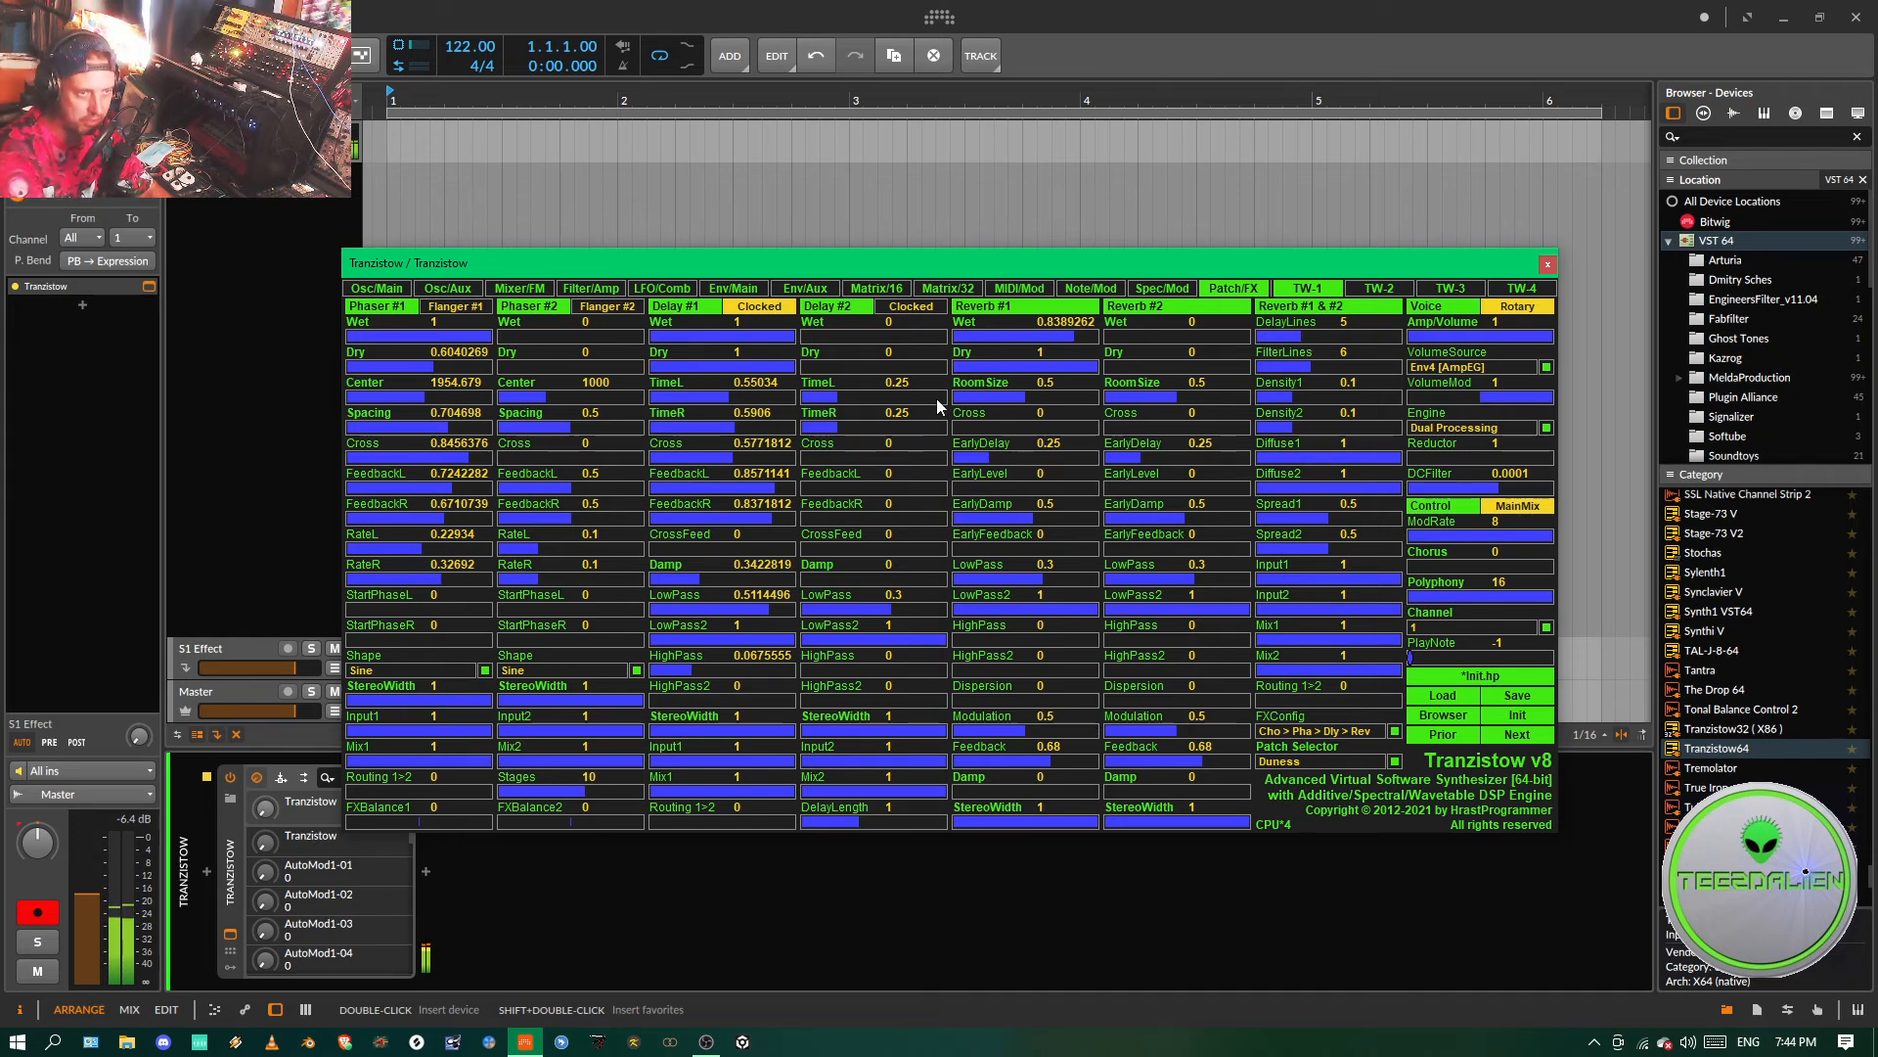
- Set Reverb #1's RoomSize to about 0.74, EarlyLevel to 0.26, EarlyFeedback to 0.51, HighPass to 0.10 and Dispersion to 0.71
drag(1025, 401, 1061, 401)
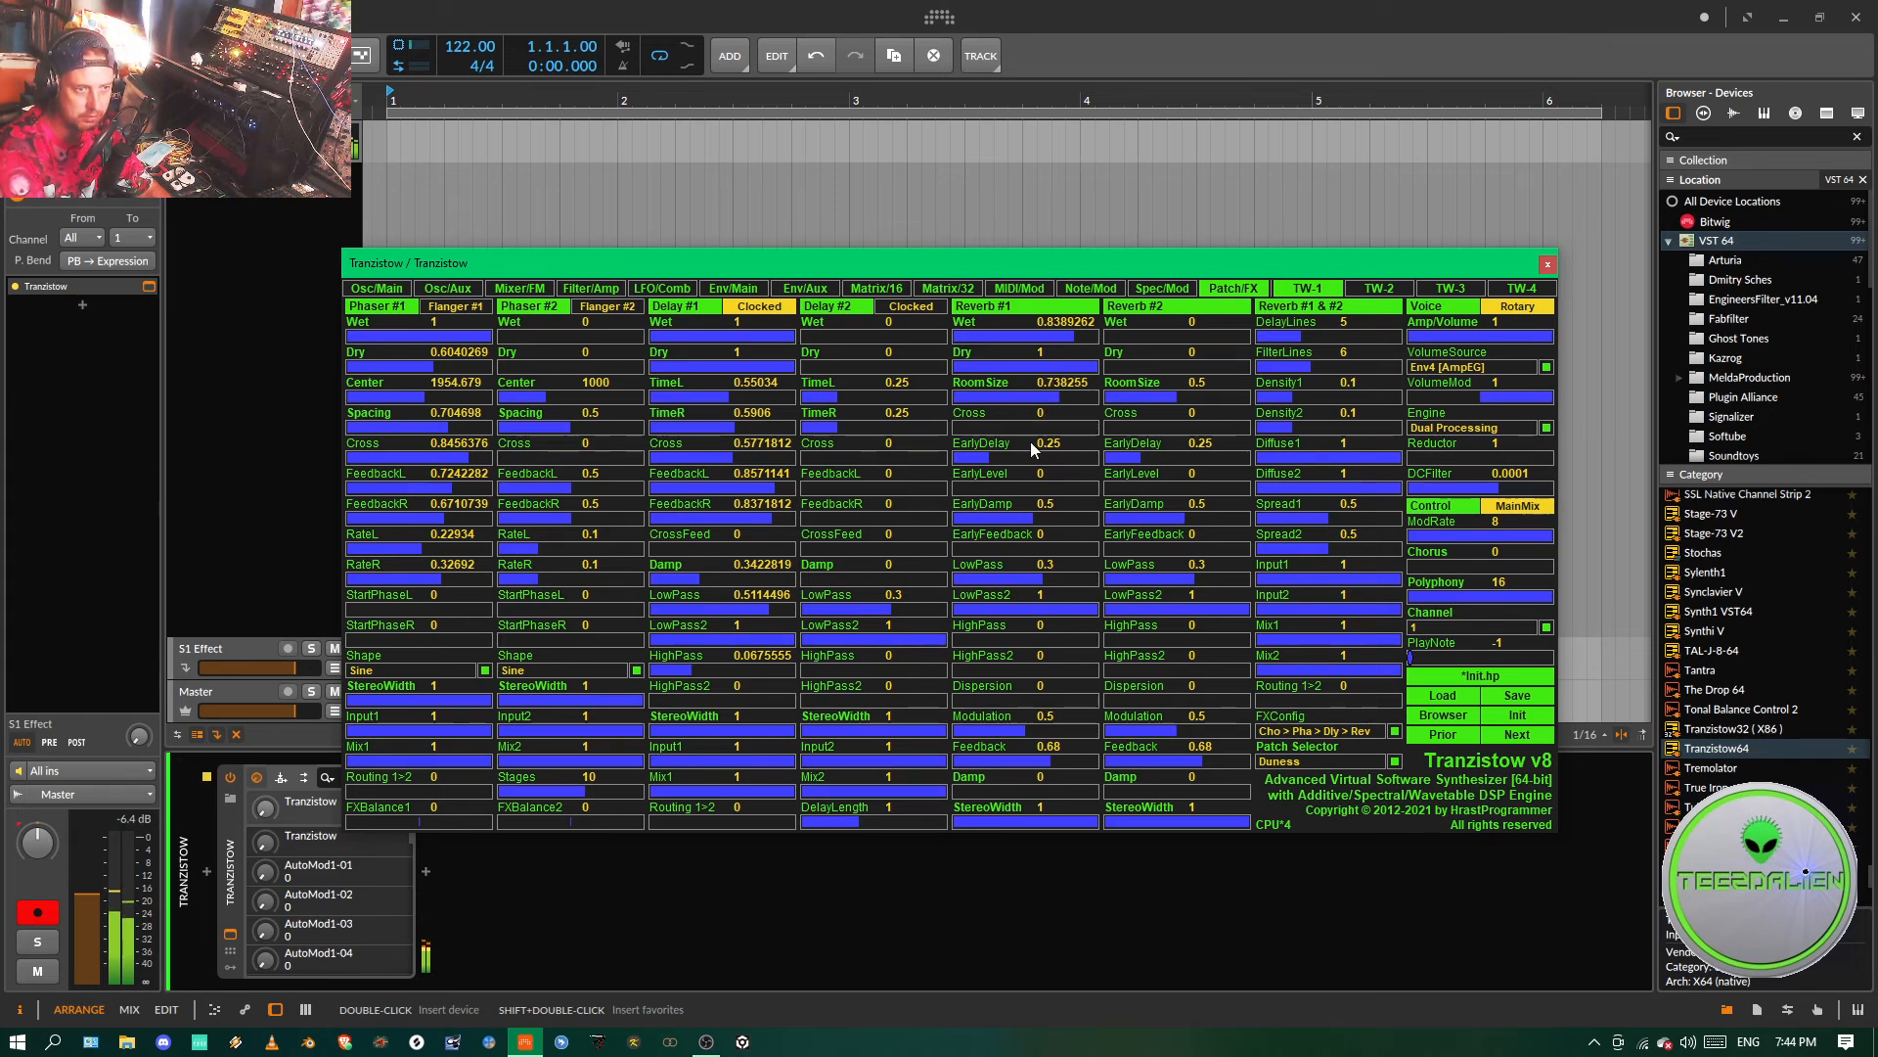
click(978, 489)
drag(978, 492, 990, 494)
click(1029, 554)
drag(1029, 553, 1047, 552)
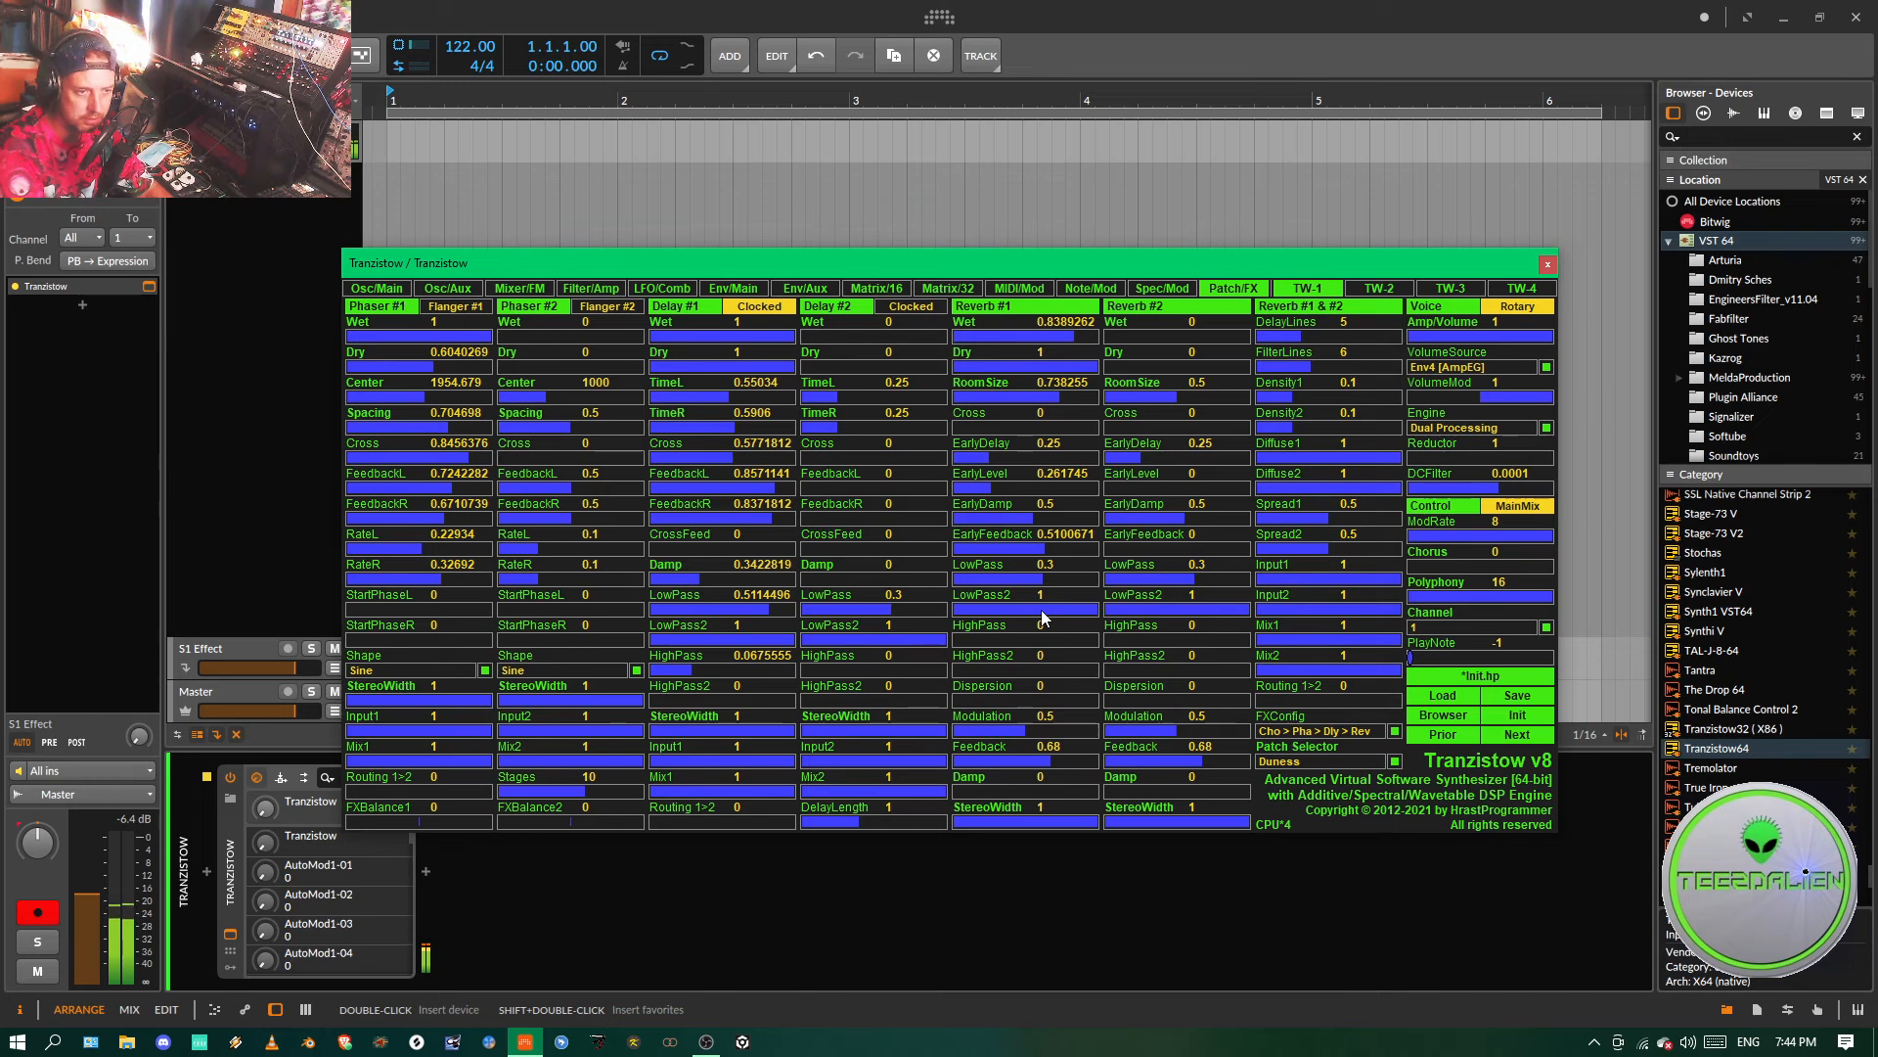
drag(971, 639, 1059, 713)
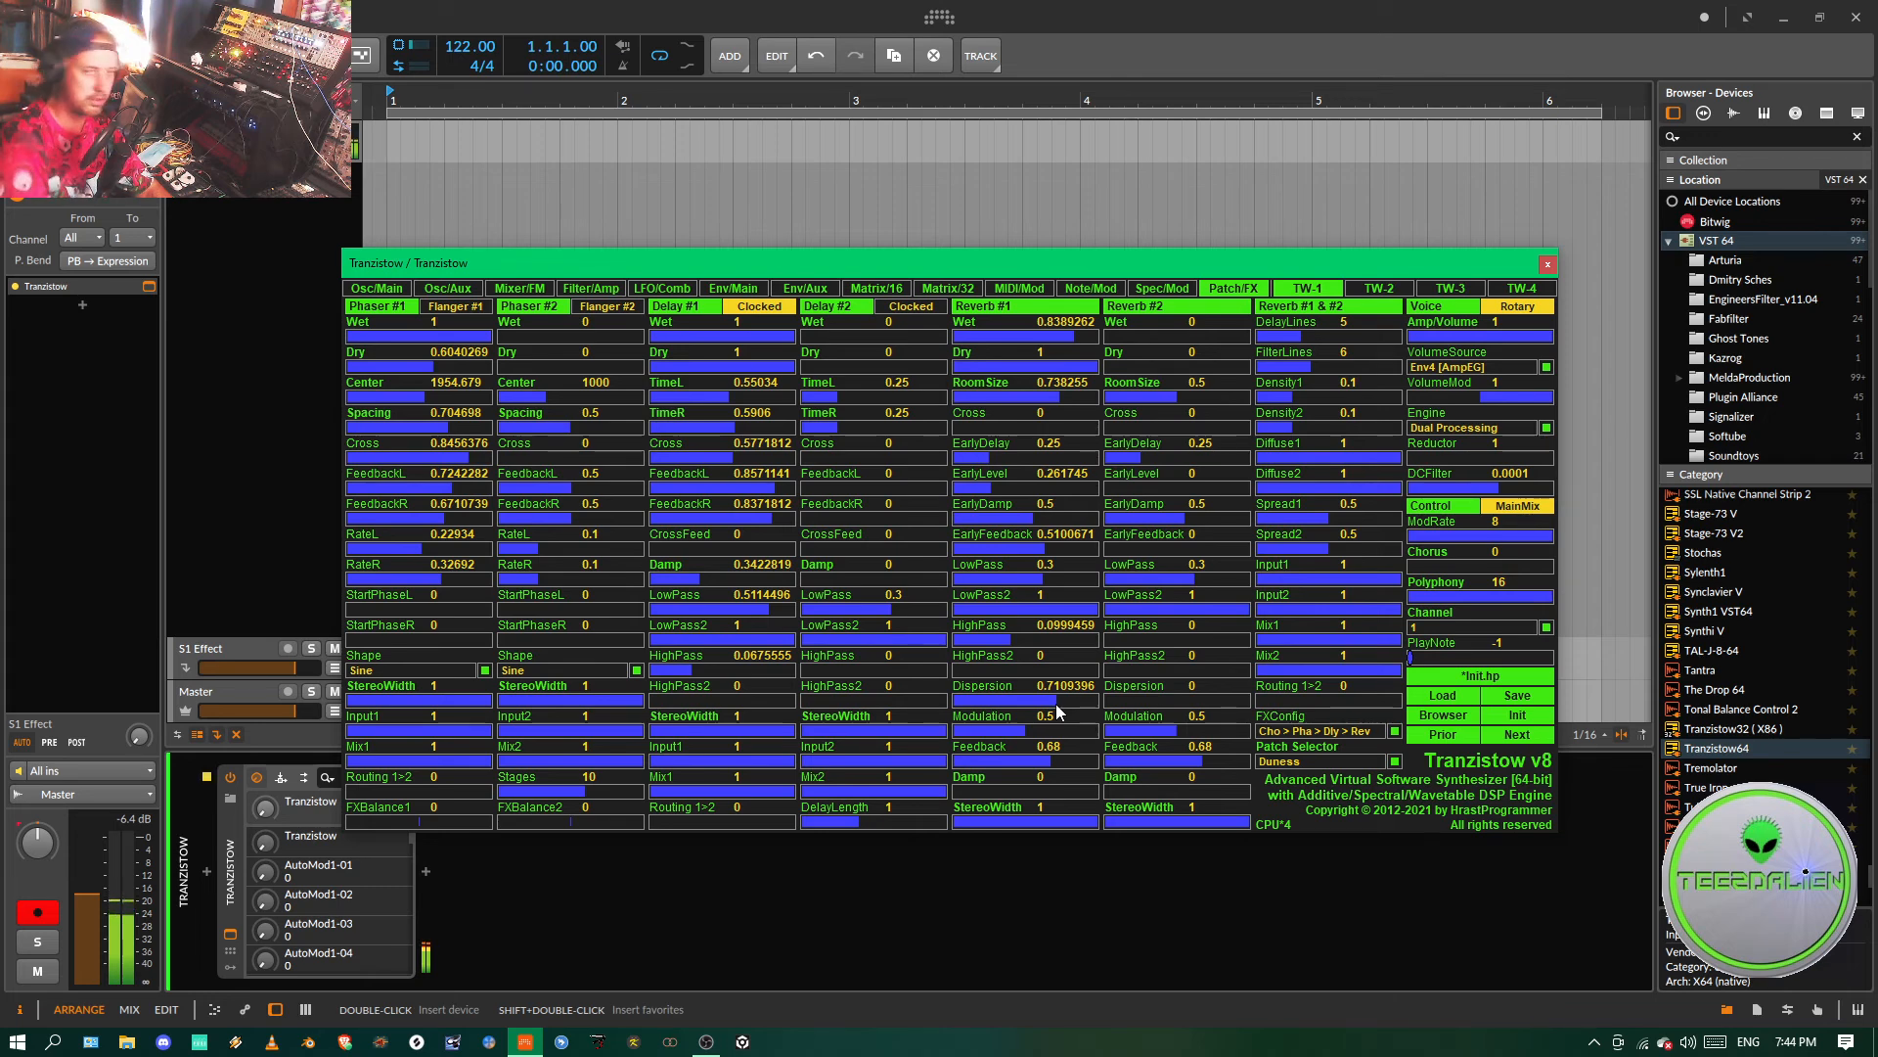
- Set both DelayLines and FilterLines to 10 for Reverb #1 & #2
click(1330, 339)
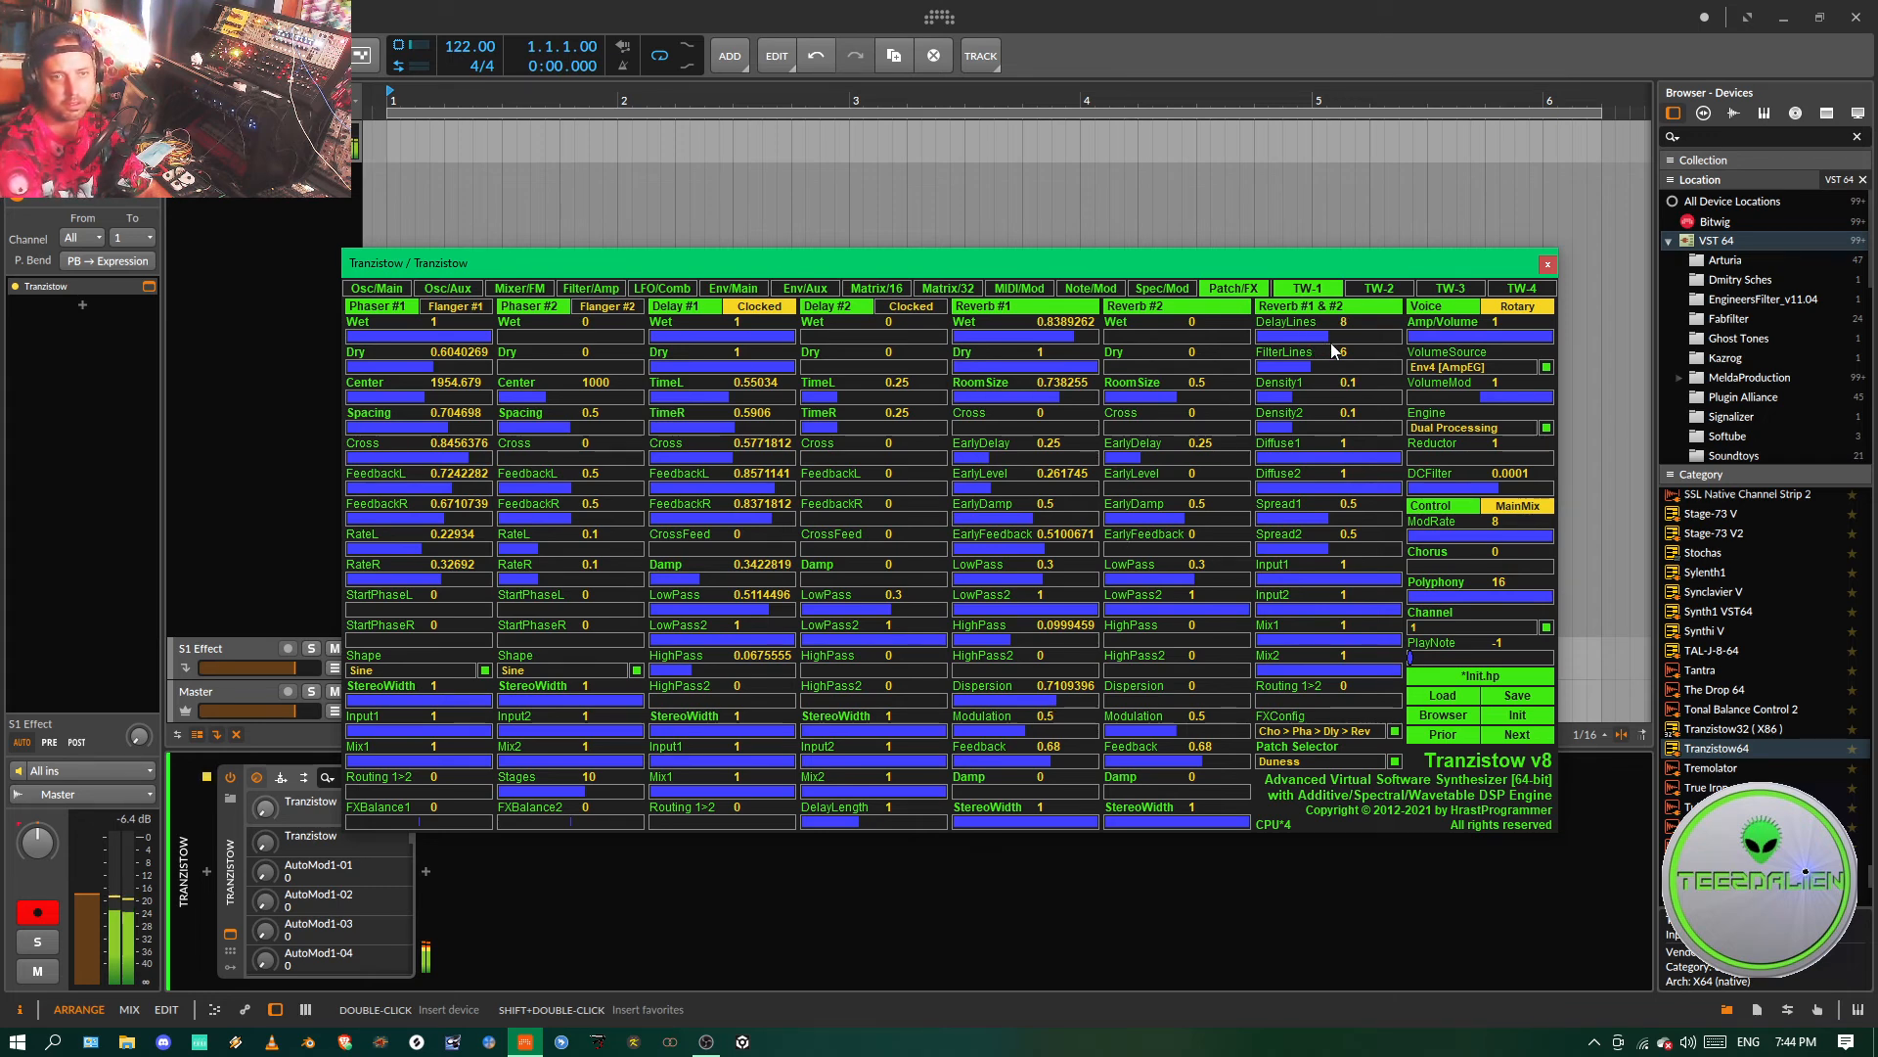
click(1346, 337)
click(1346, 368)
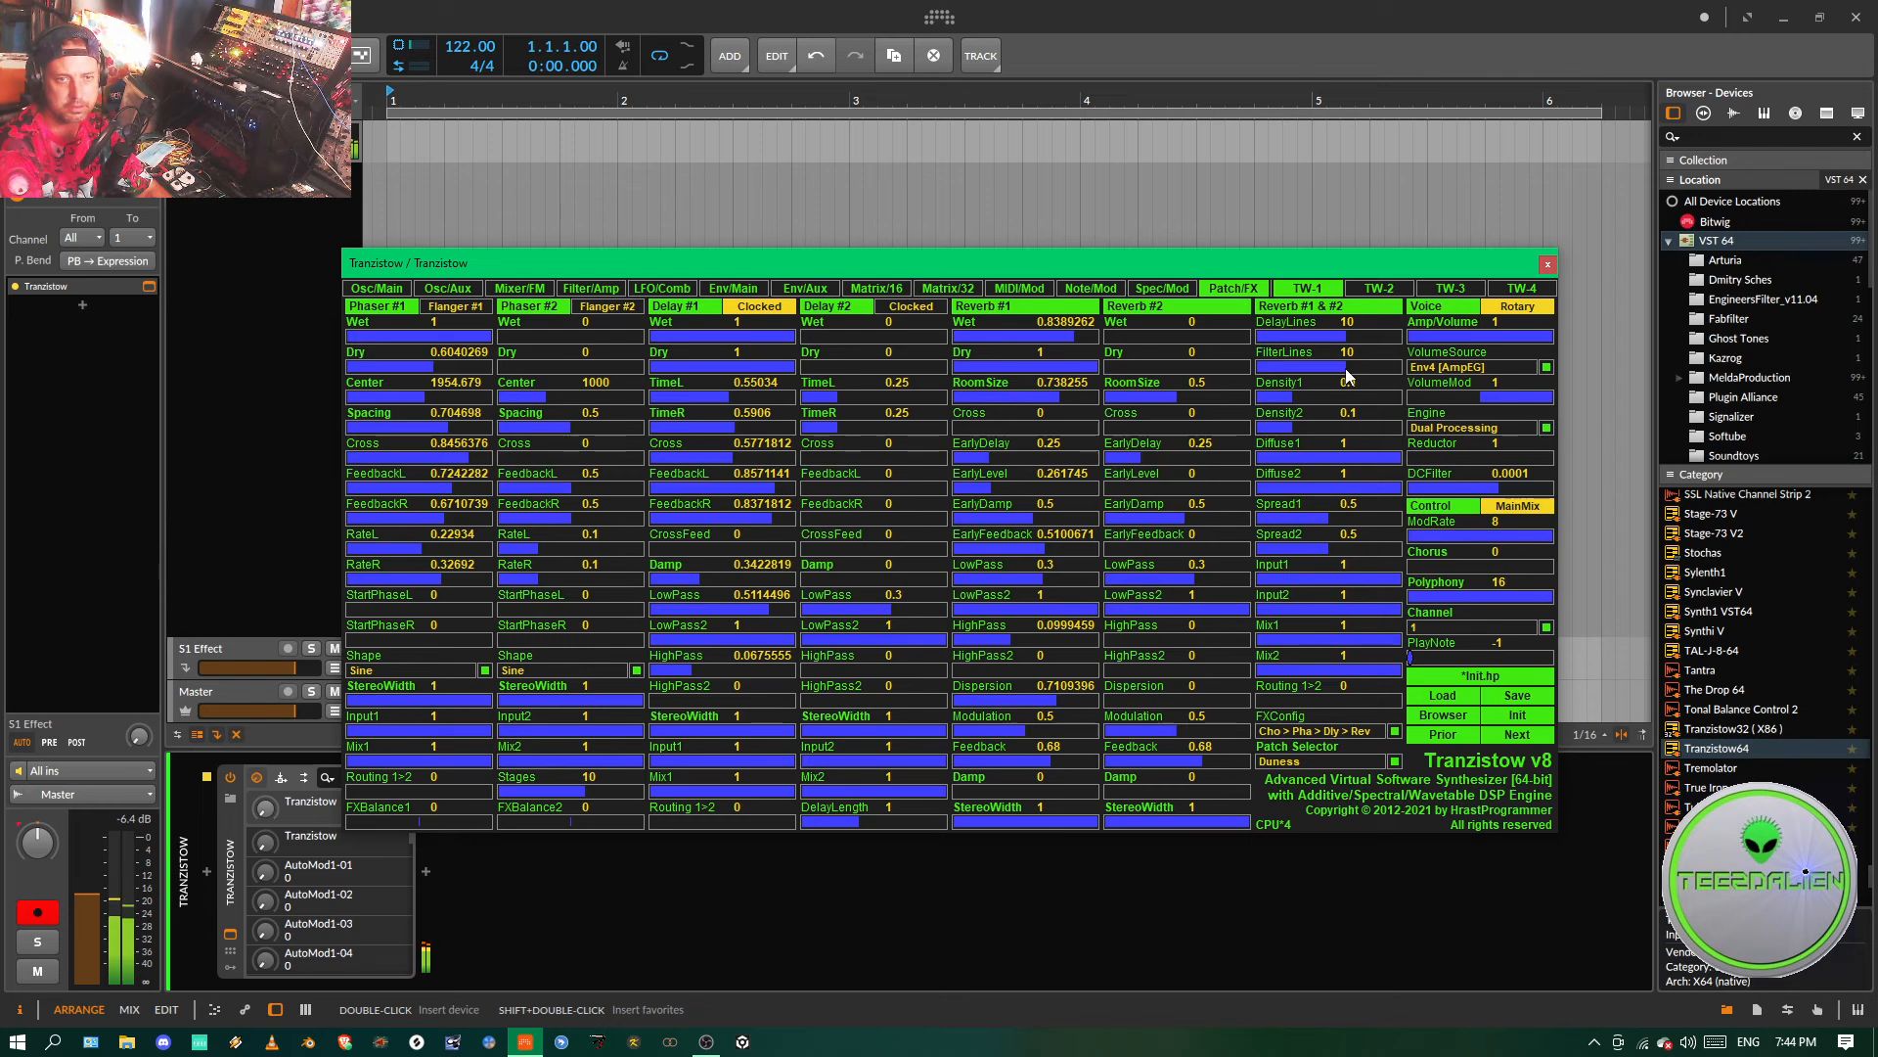
- For the first reverb, set Density1 to about 0.36, RoomSize to 0.50, Diffuse1 to 0.46, Spread1 to 0.67 and Cross to 0.19
drag(1337, 401, 1356, 404)
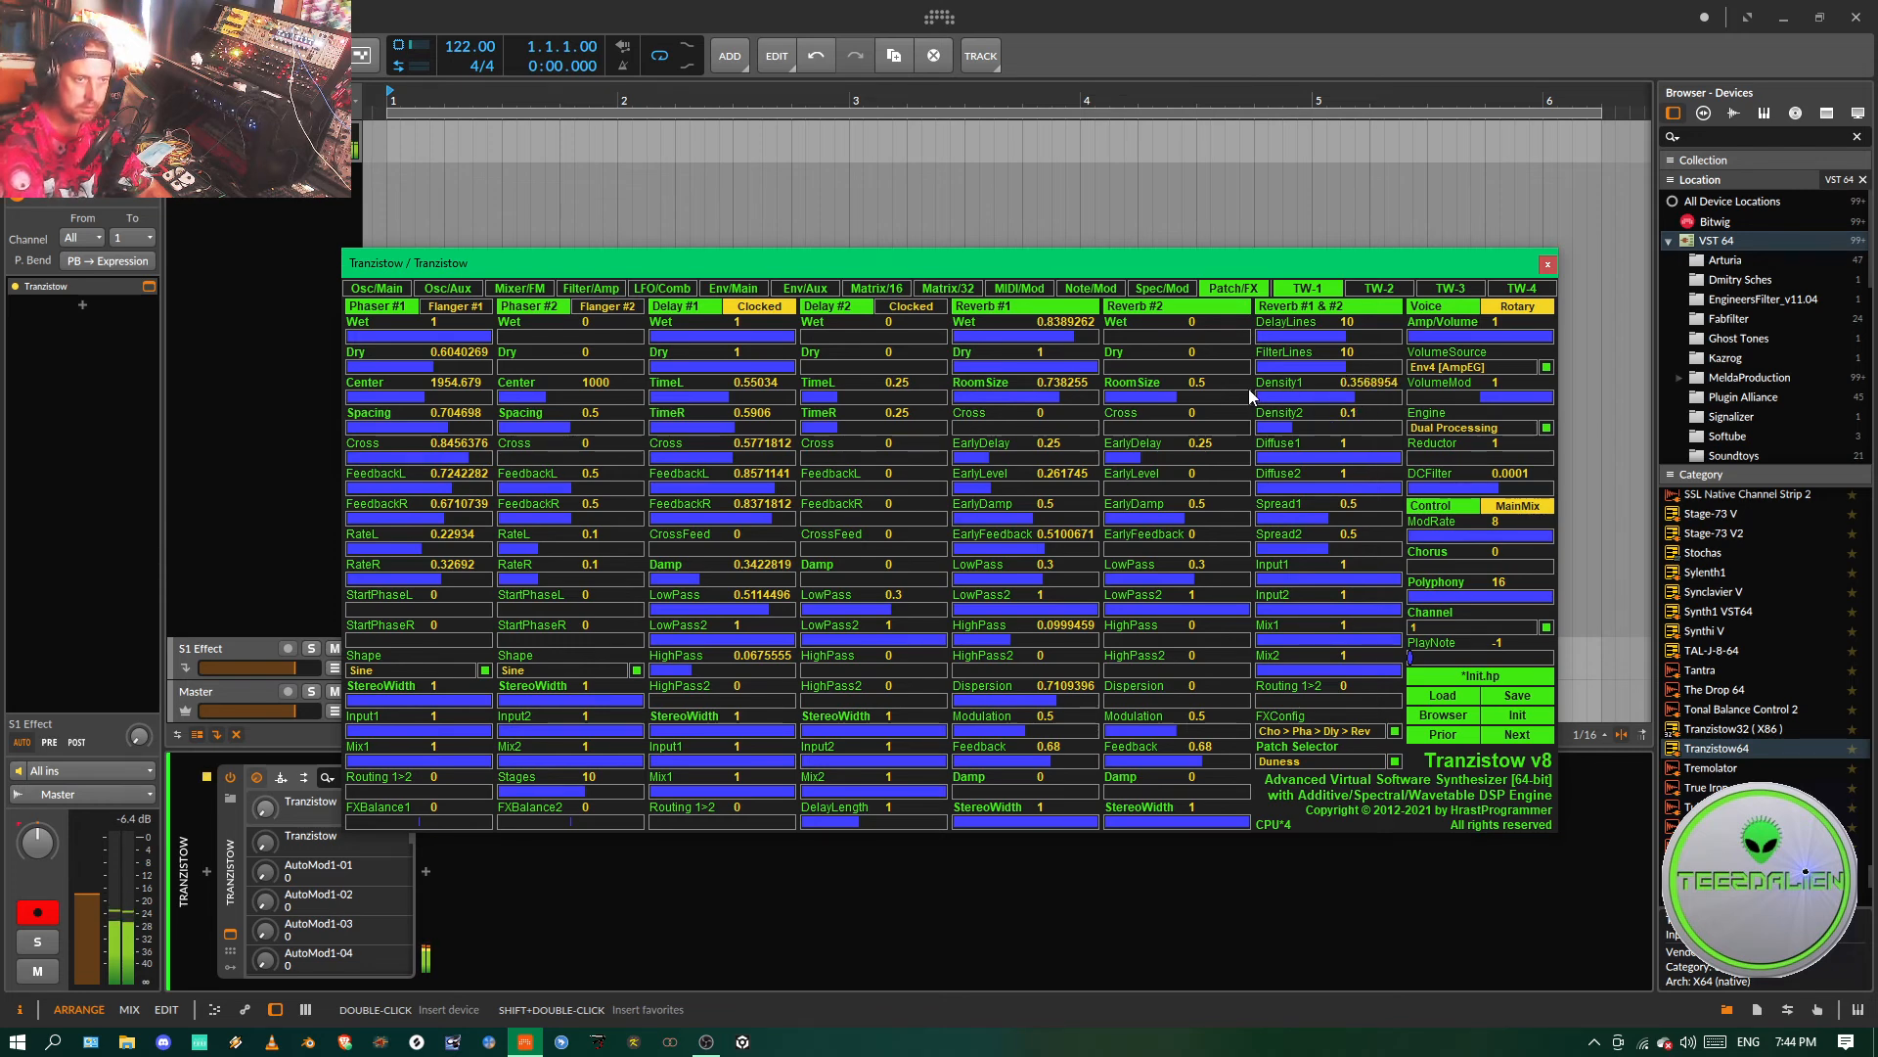
click(1057, 398)
drag(1056, 402, 1025, 401)
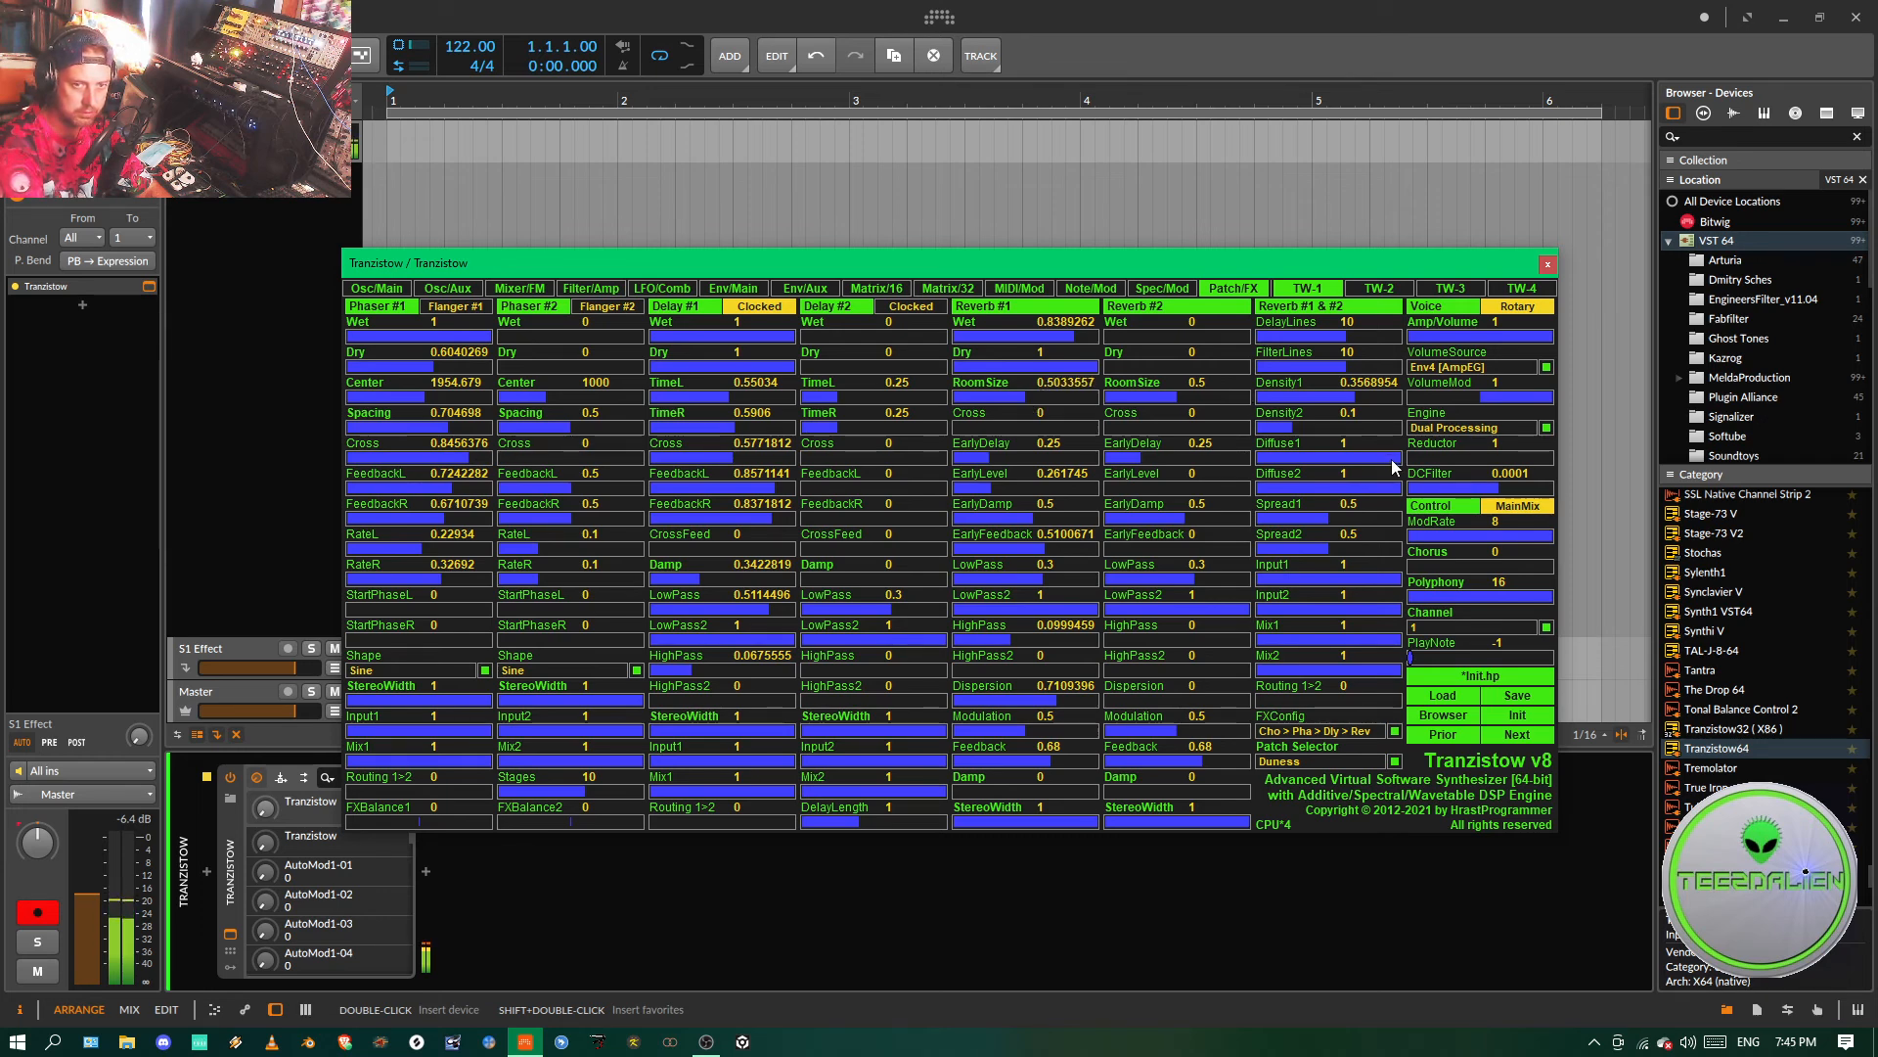
drag(1397, 460, 1325, 462)
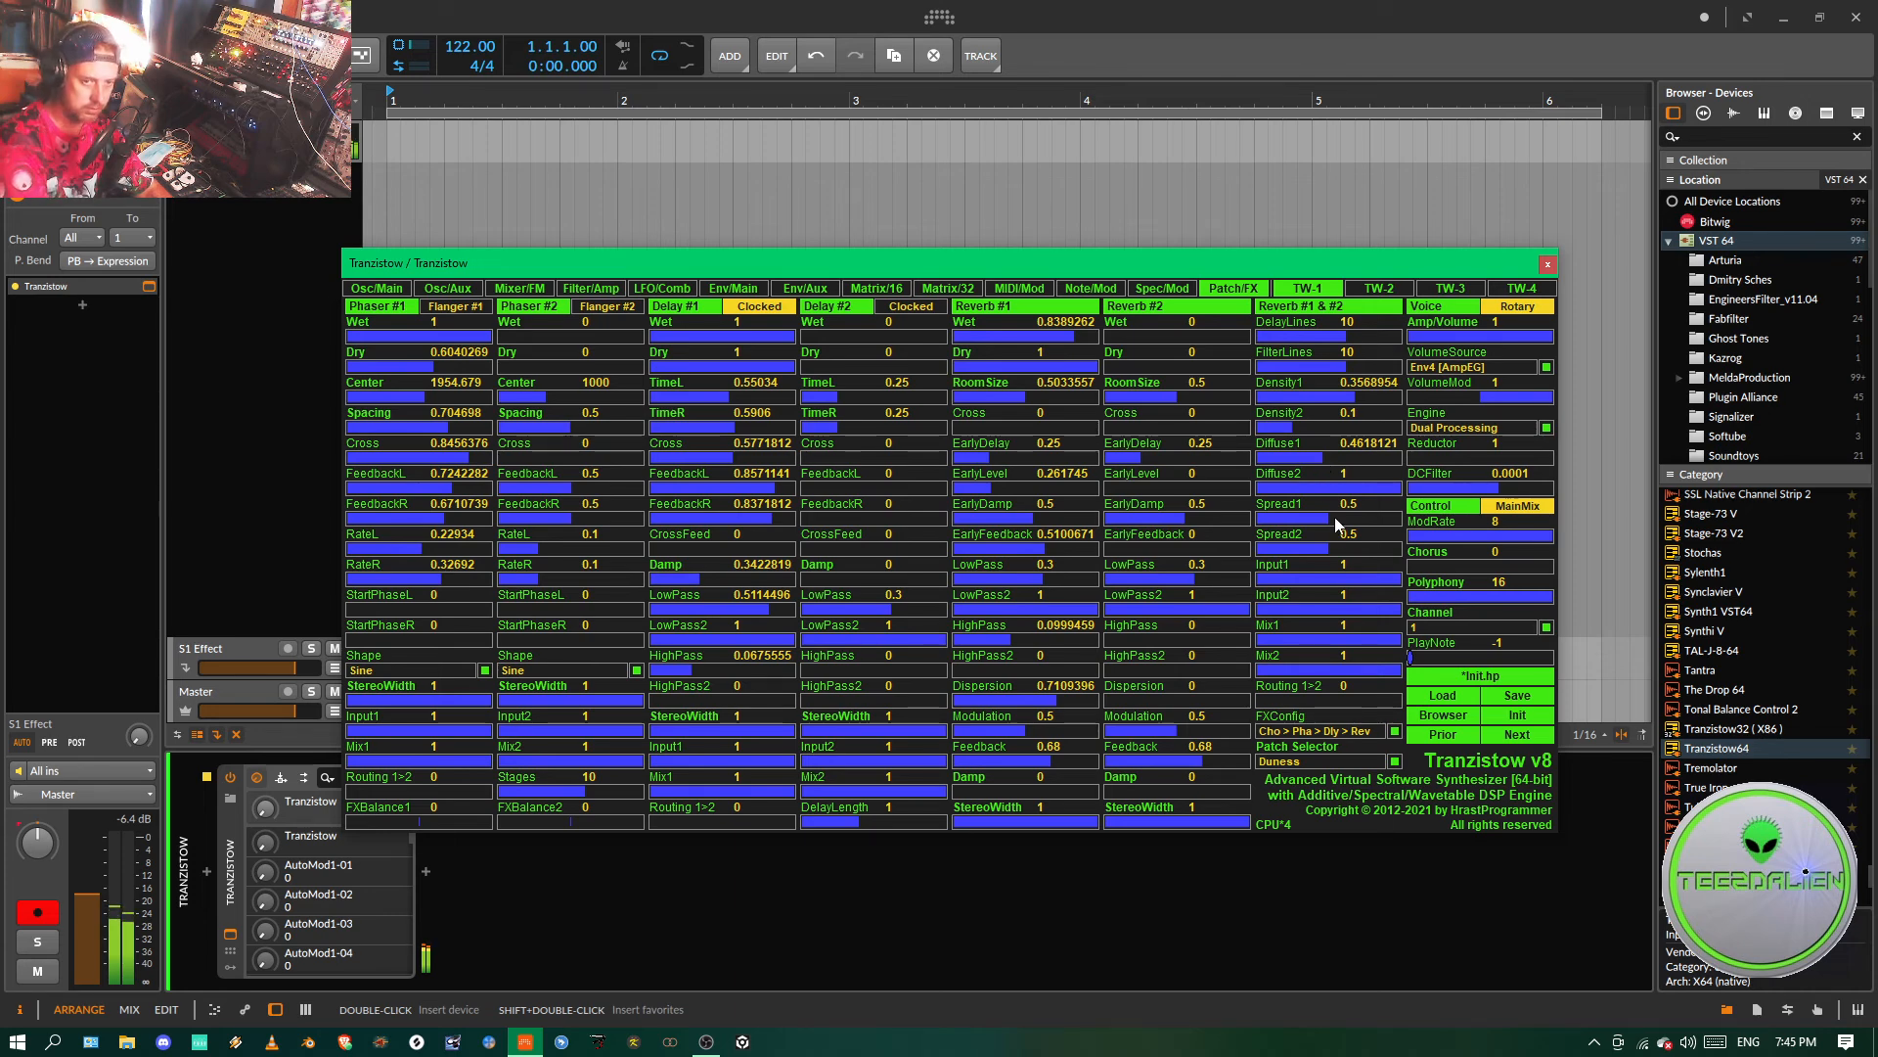
drag(1336, 520, 1356, 526)
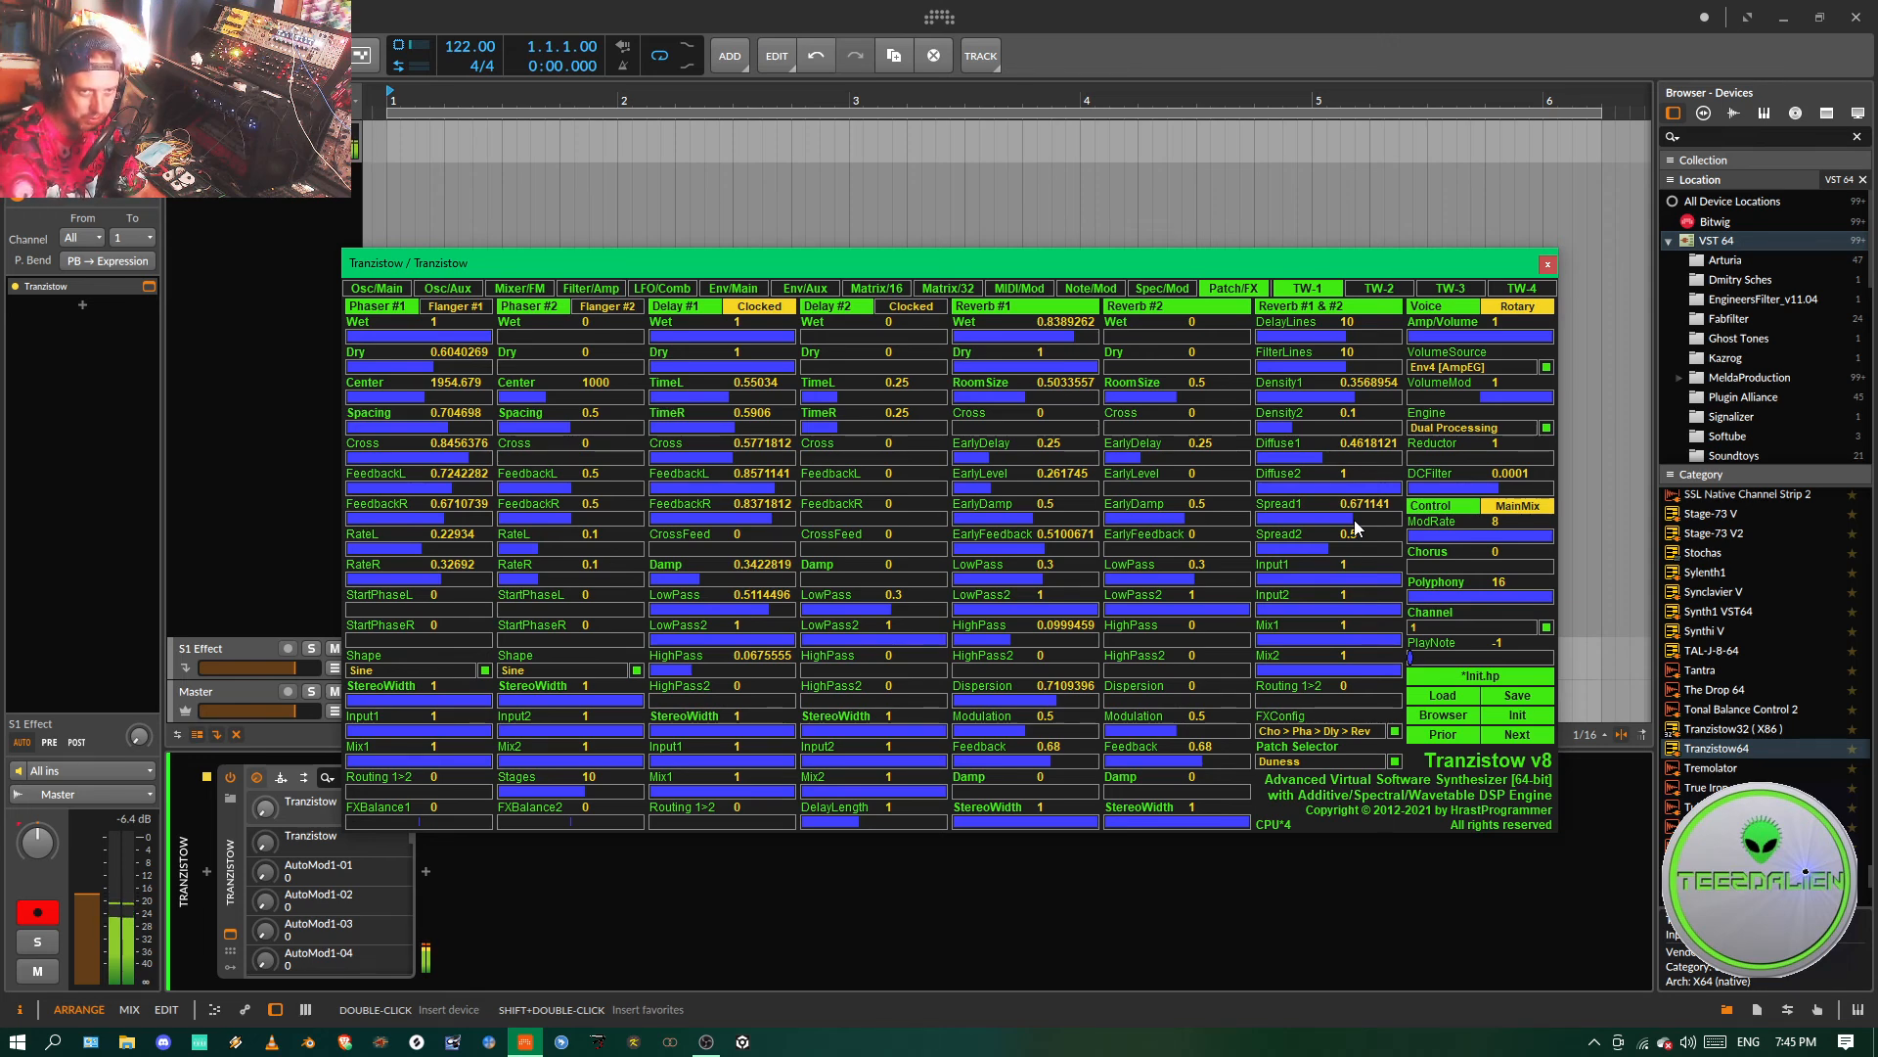
drag(1251, 263, 1296, 212)
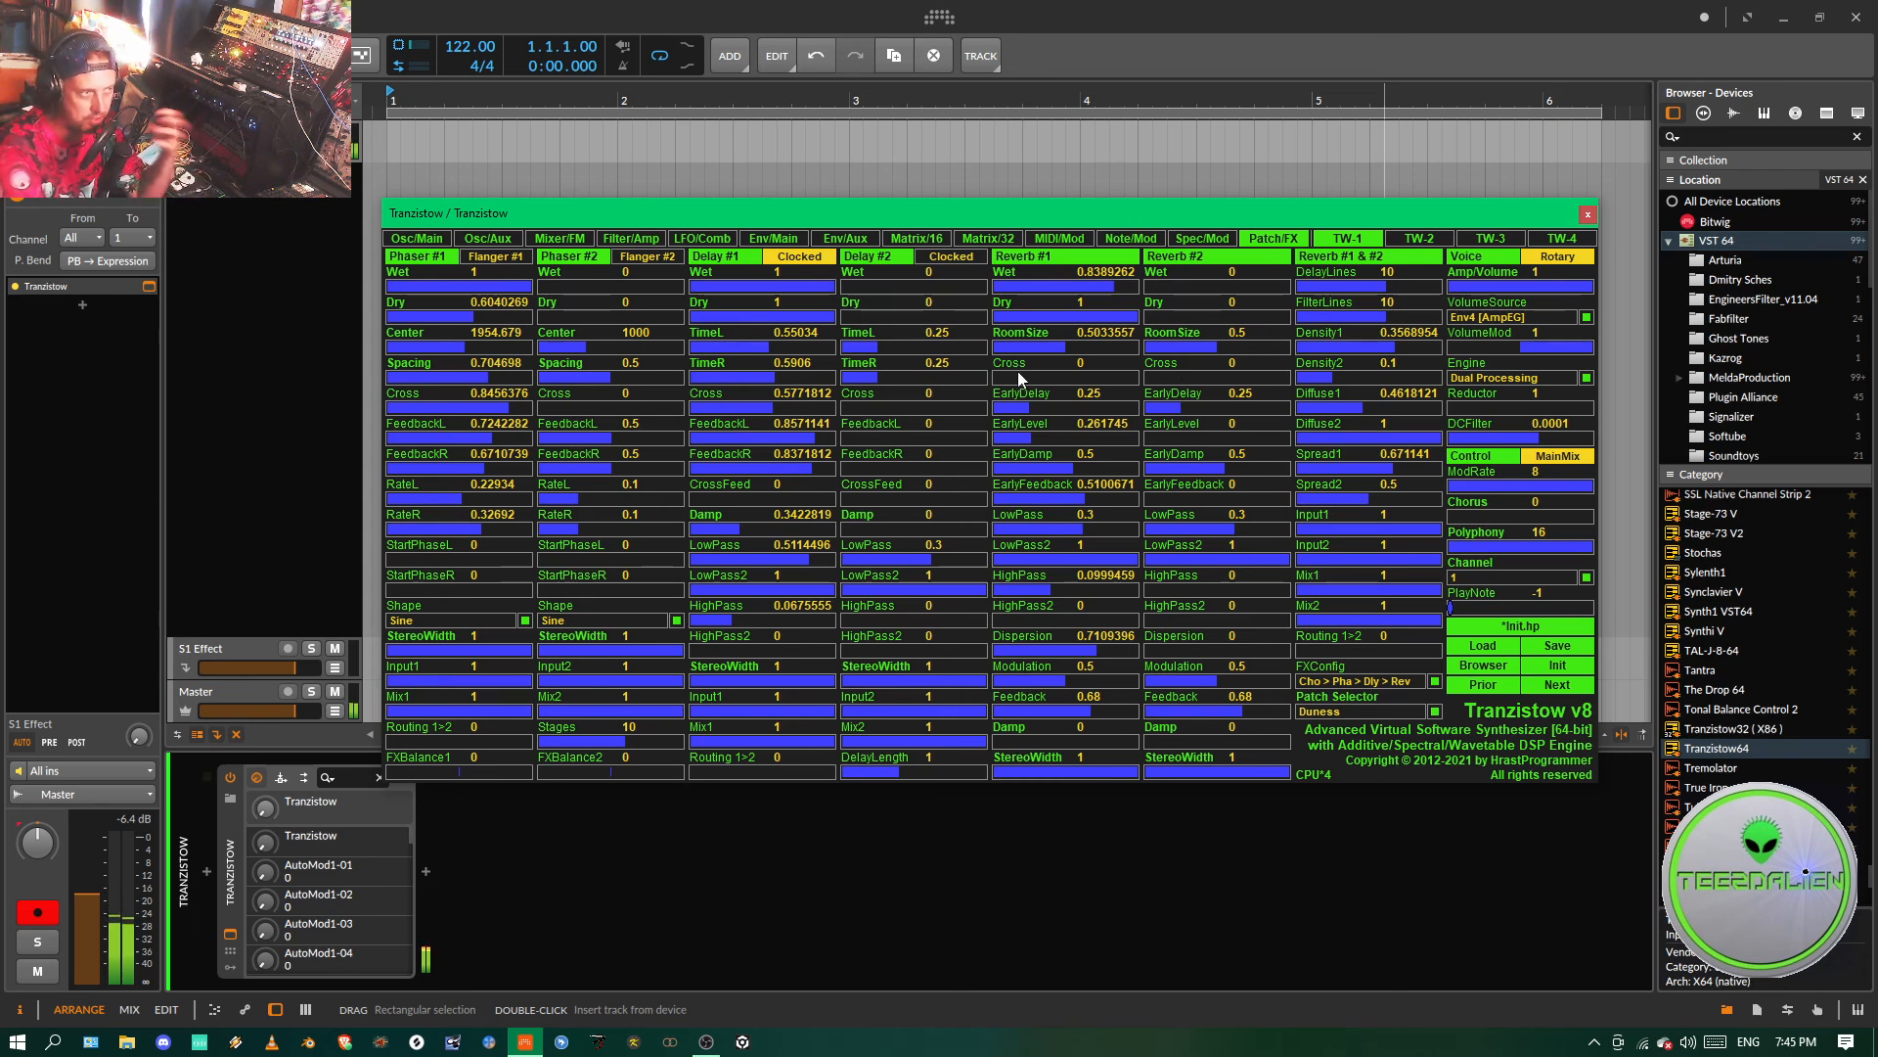
drag(1017, 371, 1019, 374)
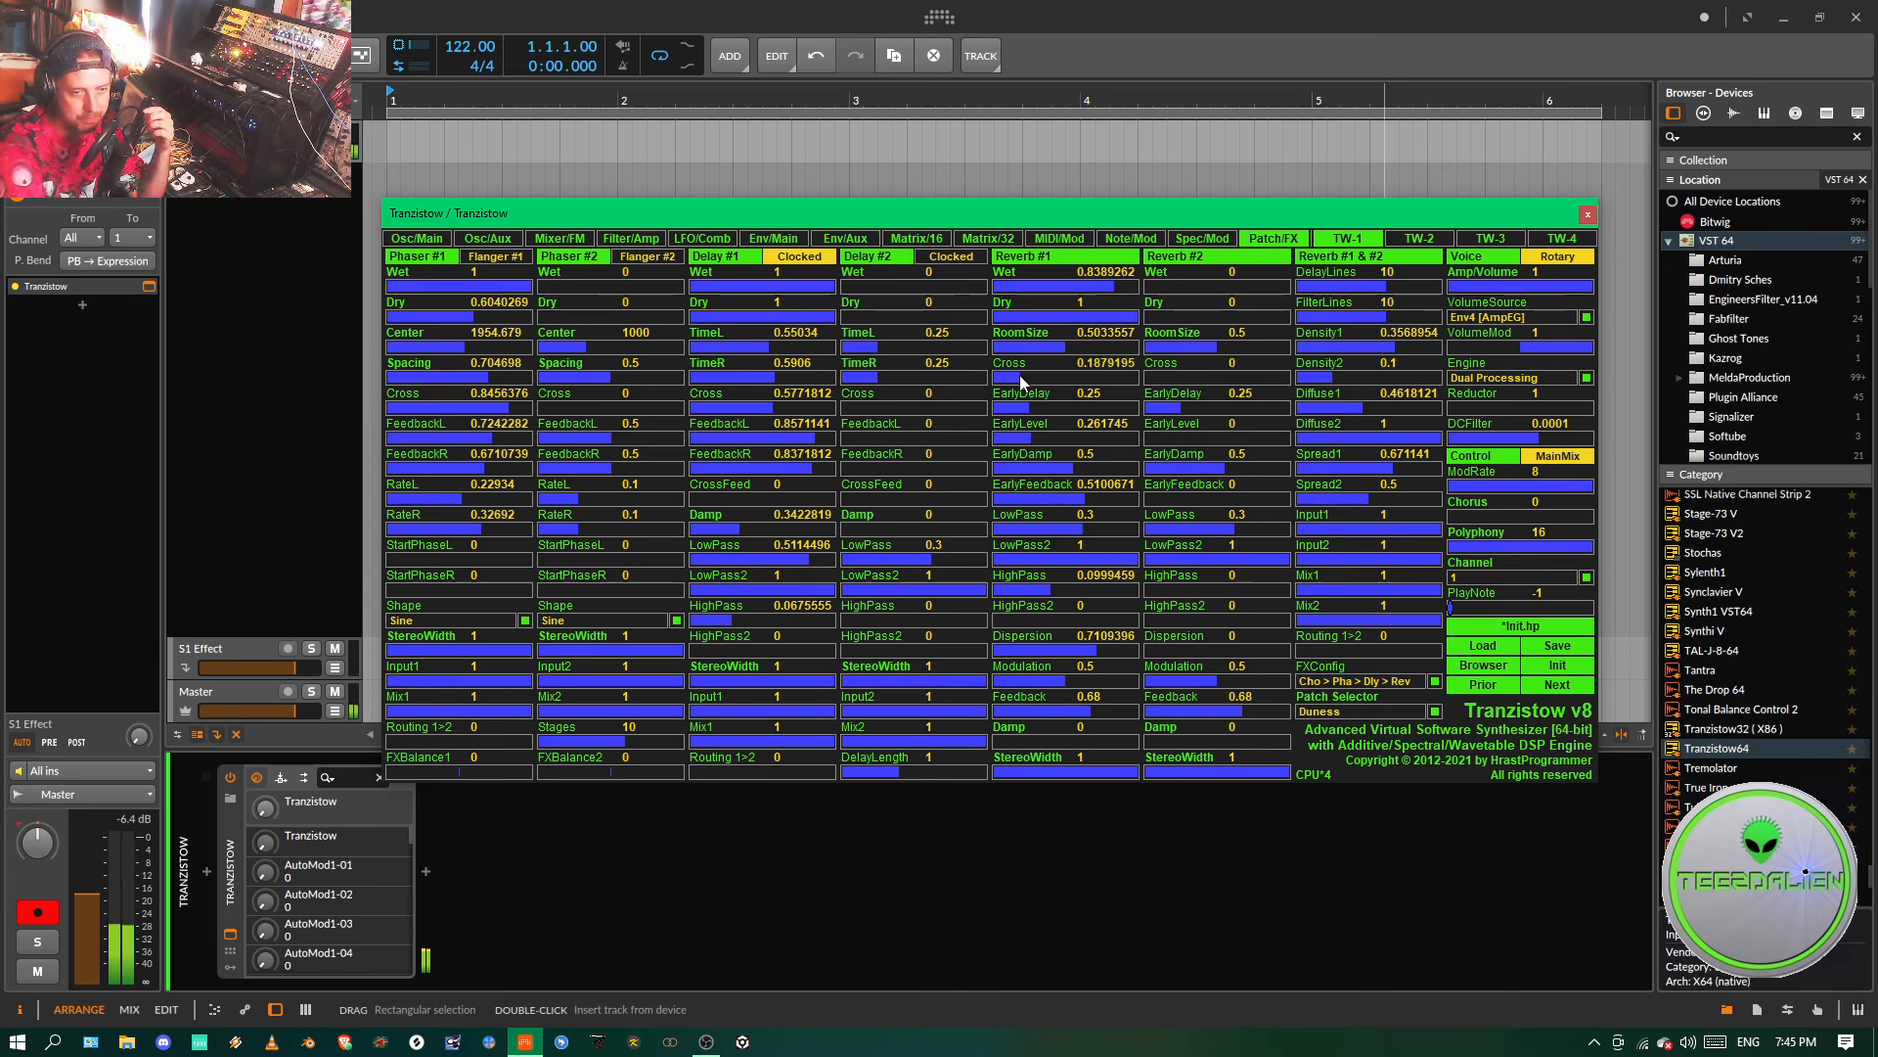